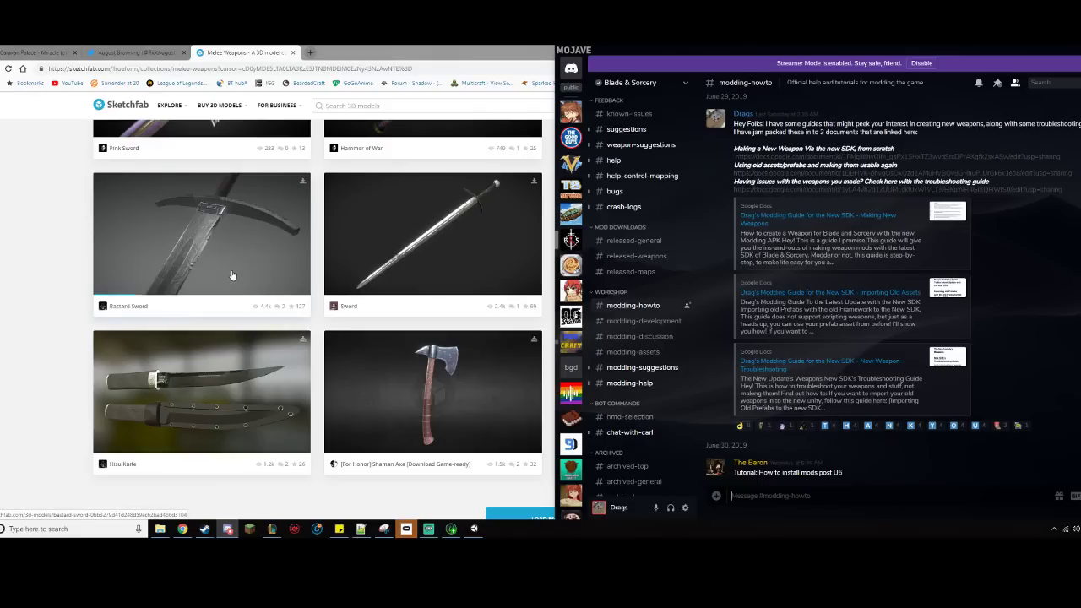
- Review the modding guides and the mod install tutorial posted in Discord's modding-howto channel, and return to the Sketchfab page
{"action": "scroll", "coordinate": [943, 434], "scroll_direction": "down", "scroll_amount": 3}
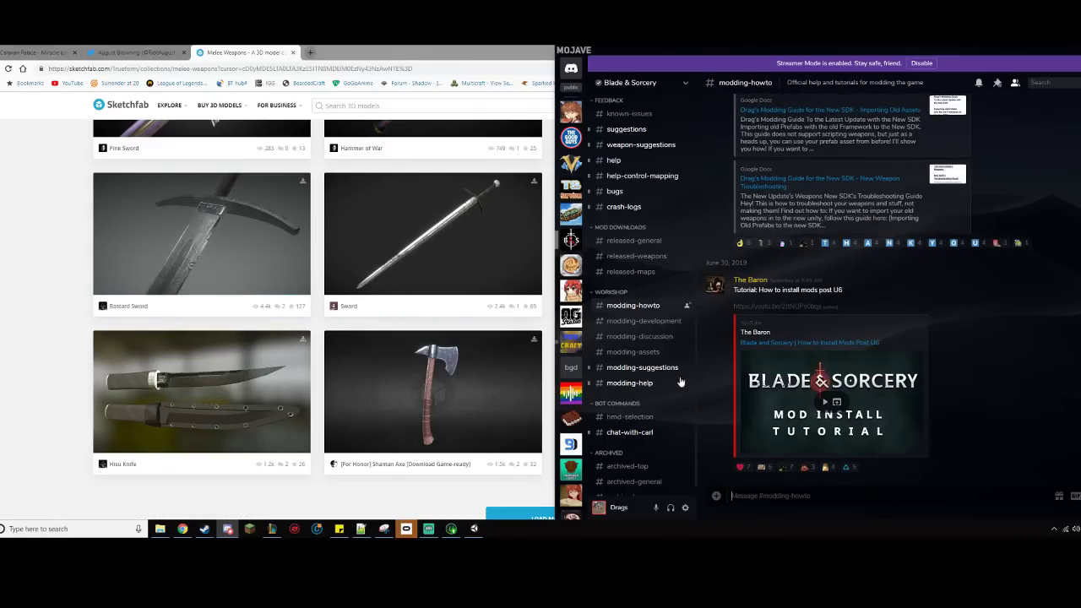
{"action": "left_click", "coordinate": [42, 448]}
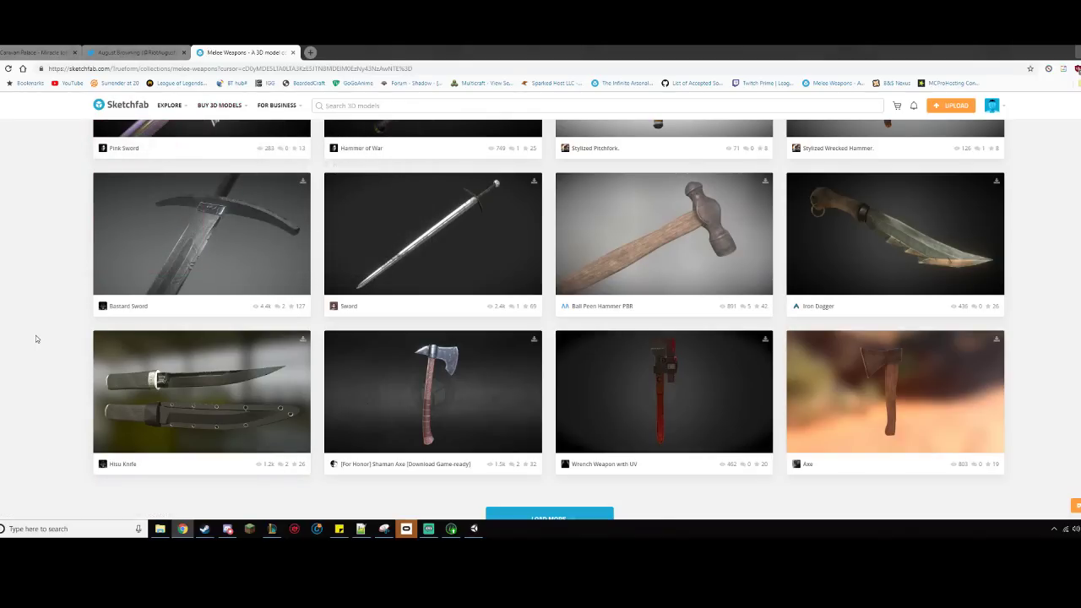
- Browse the Melee Weapons collection on Sketchfab to see which weapon models it offers
{"action": "scroll", "coordinate": [36, 335], "scroll_direction": "down", "scroll_amount": 2}
{"action": "scroll", "coordinate": [45, 330], "scroll_direction": "up", "scroll_amount": 4}
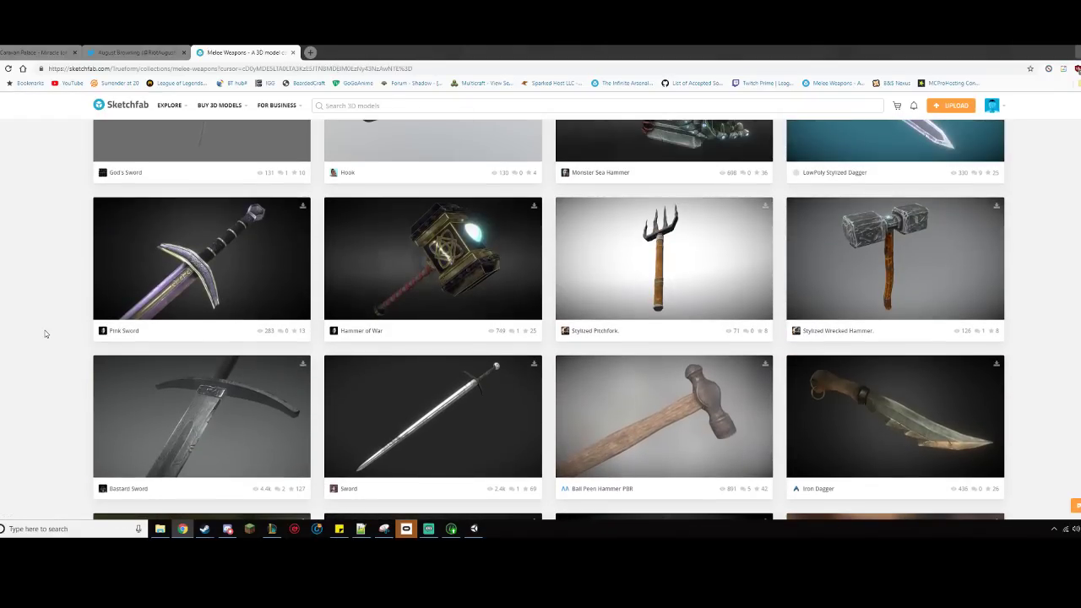
{"action": "scroll", "coordinate": [44, 330], "scroll_direction": "down", "scroll_amount": 6}
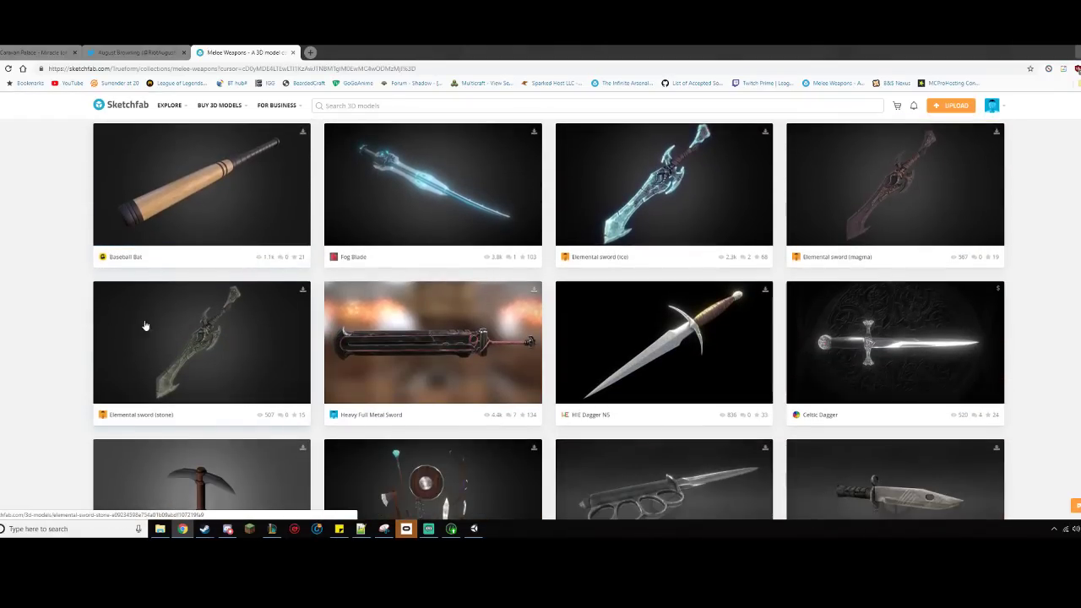
{"action": "scroll", "coordinate": [250, 309], "scroll_direction": "down", "scroll_amount": 2}
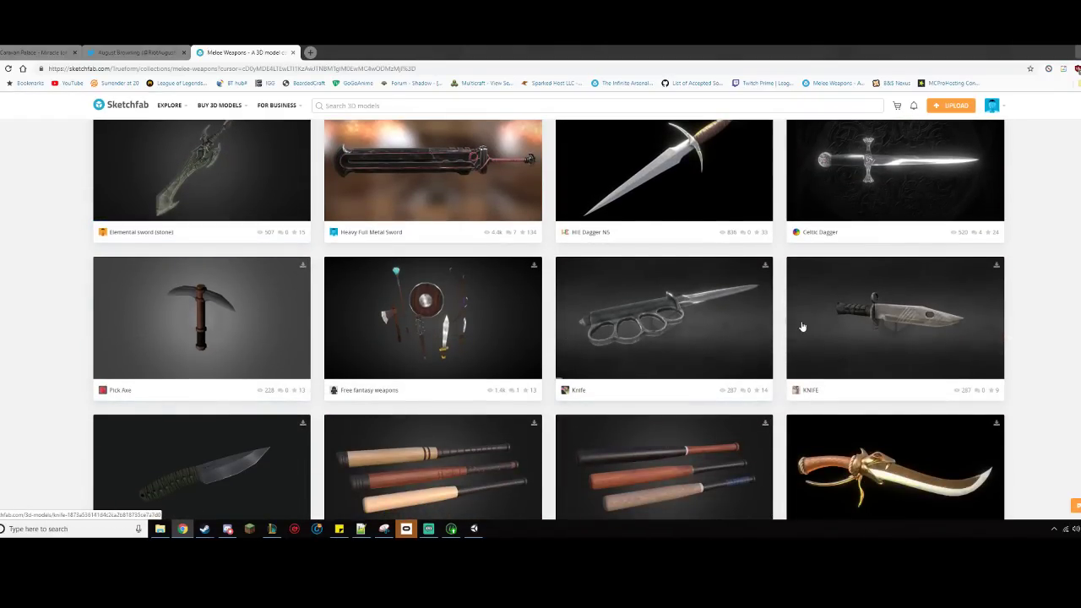
{"action": "scroll", "coordinate": [802, 326], "scroll_direction": "down", "scroll_amount": 2}
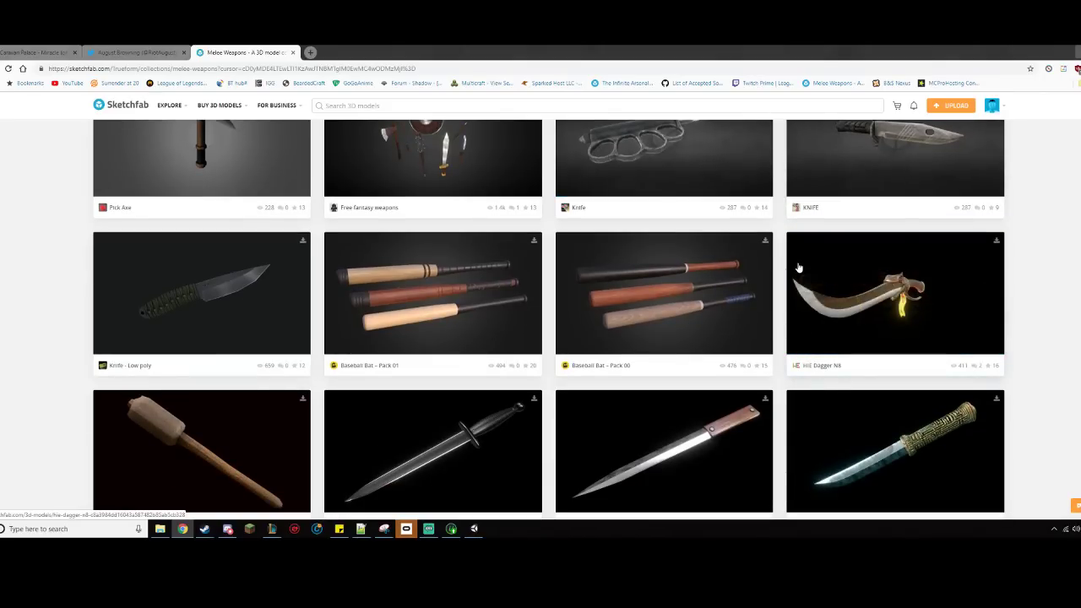
{"action": "scroll", "coordinate": [229, 473], "scroll_direction": "down", "scroll_amount": 4}
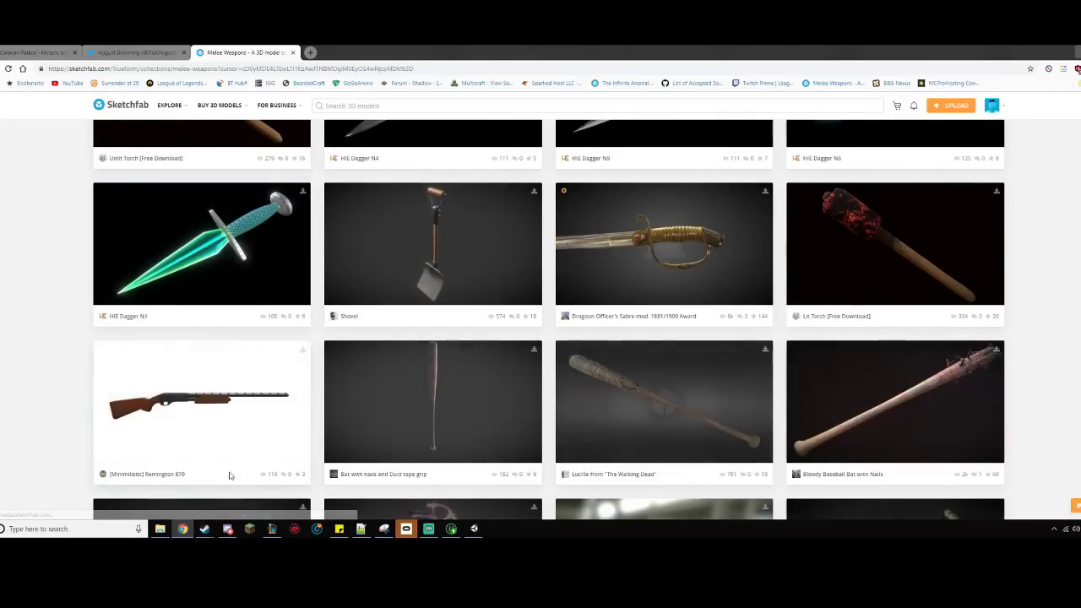
{"action": "scroll", "coordinate": [229, 475], "scroll_direction": "down", "scroll_amount": 2}
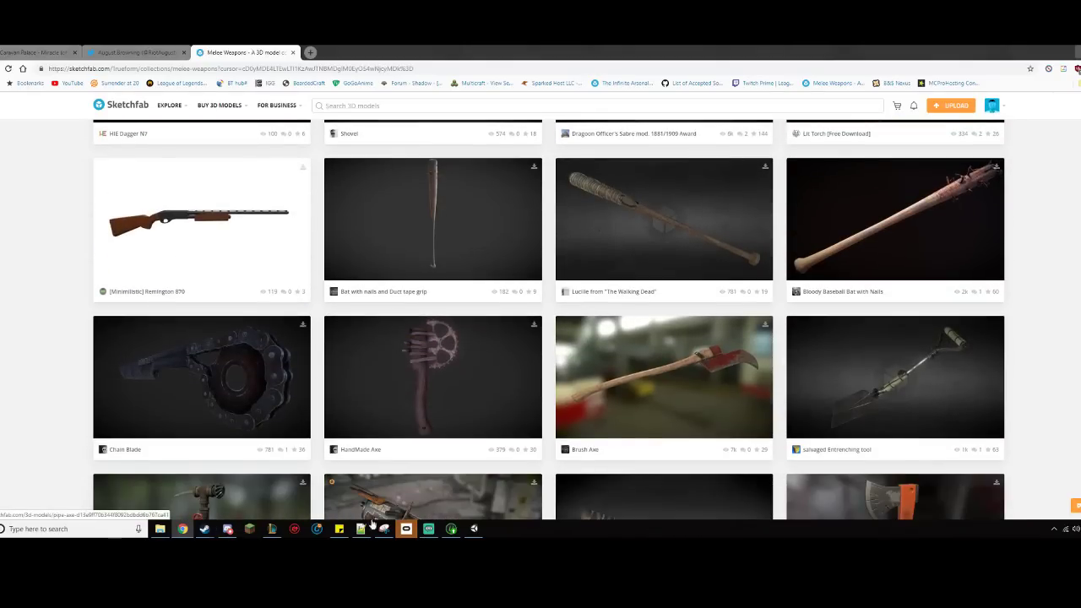
{"action": "scroll", "coordinate": [102, 401], "scroll_direction": "down", "scroll_amount": 4}
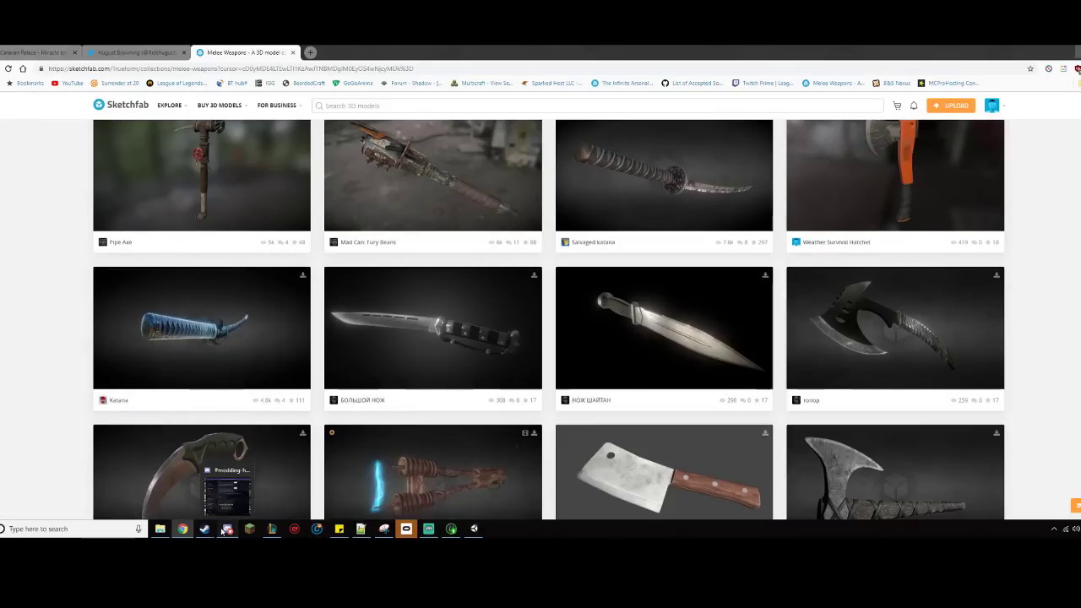
{"action": "left_click", "coordinate": [227, 529]}
{"action": "left_click", "coordinate": [23, 364]}
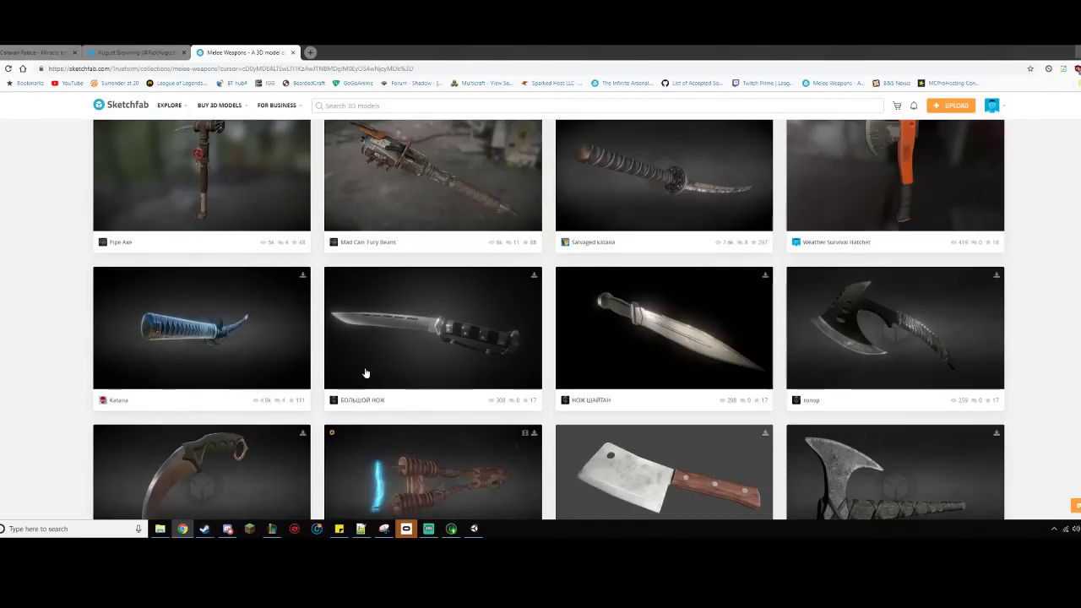
{"action": "scroll", "coordinate": [718, 379], "scroll_direction": "down", "scroll_amount": 4}
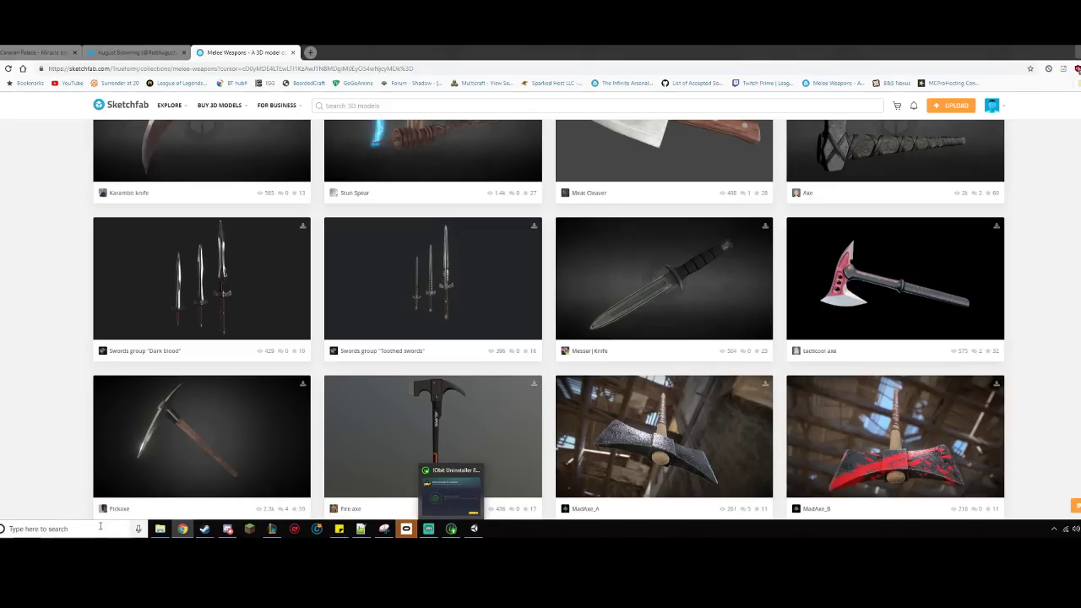
- Launch Unity Hub to check the project list and the Unity version of BasAssetsCreator, and close it
{"action": "left_click", "coordinate": [51, 529]}
{"action": "type", "text": "unity"}
{"action": "key", "text": "Return"}
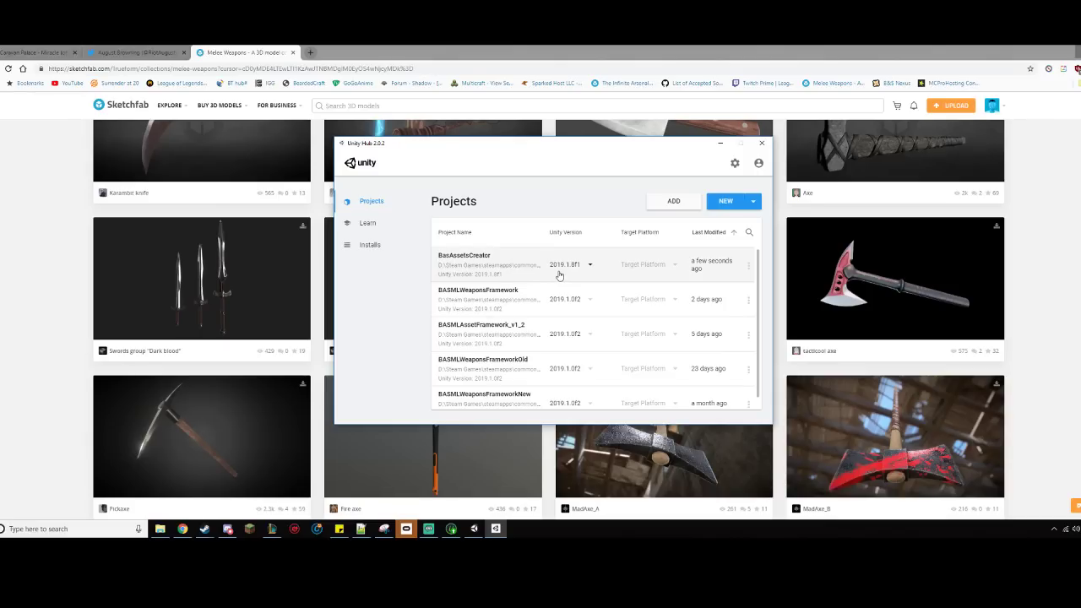
{"action": "left_click", "coordinate": [762, 142]}
- Switch to Discord and locate the GitHub link to the official Blade & Sorcery SDK in the modding-howto channel
{"action": "scroll", "coordinate": [530, 440], "scroll_direction": "up", "scroll_amount": 20}
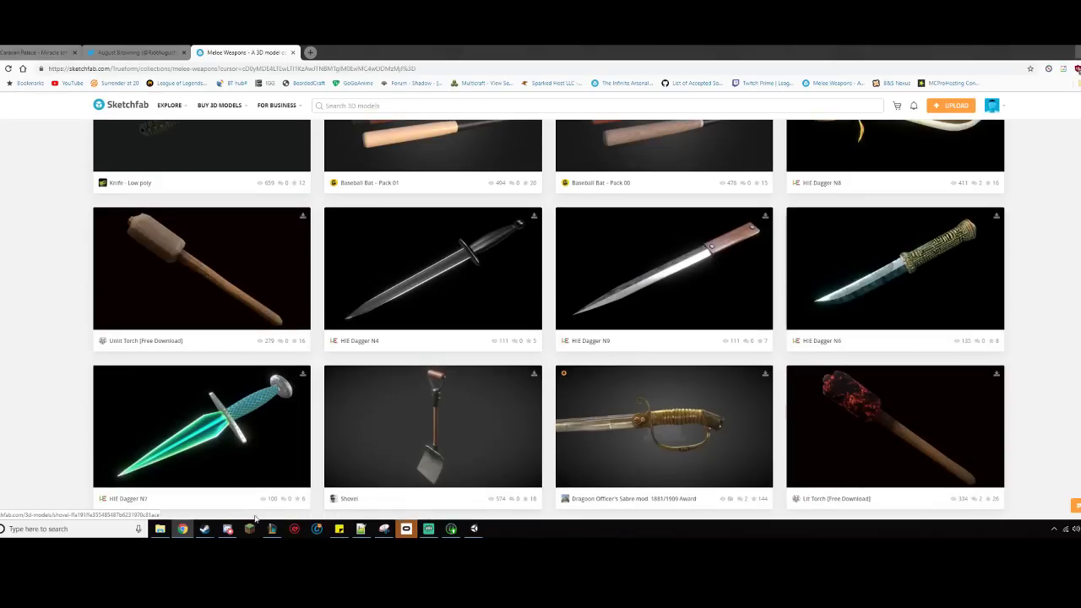
{"action": "mouse_move", "coordinate": [207, 530]}
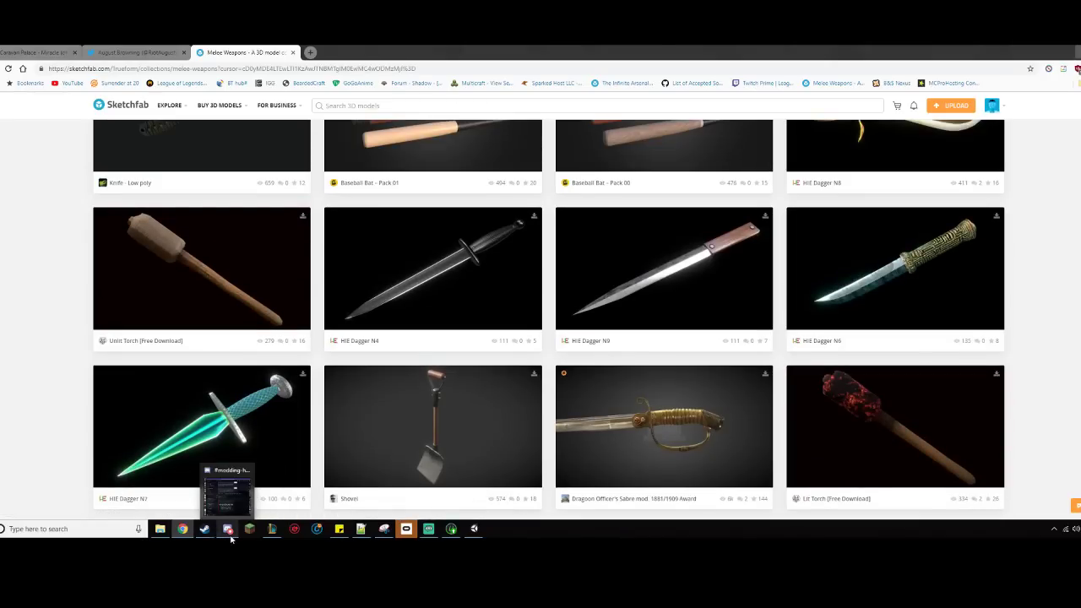
{"action": "left_click", "coordinate": [226, 528]}
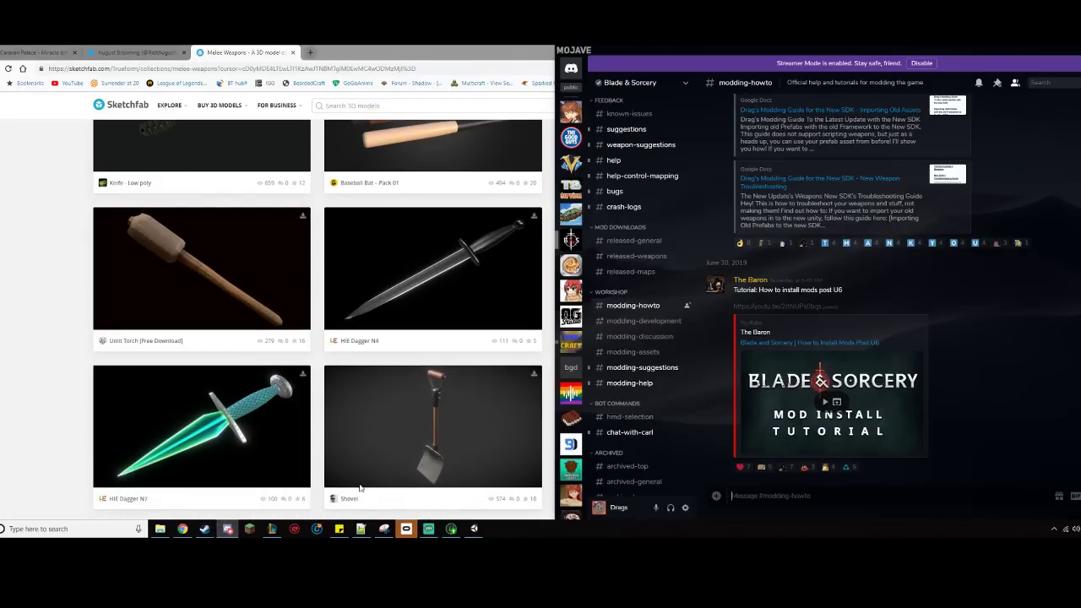
{"action": "scroll", "coordinate": [817, 306], "scroll_direction": "up", "scroll_amount": 3}
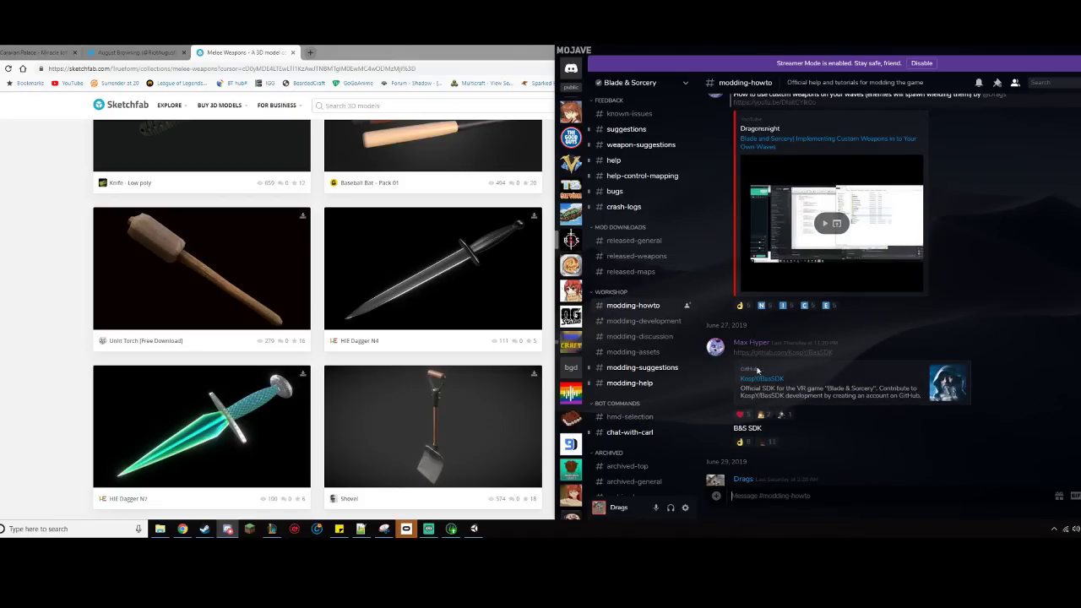
{"action": "left_click", "coordinate": [25, 347]}
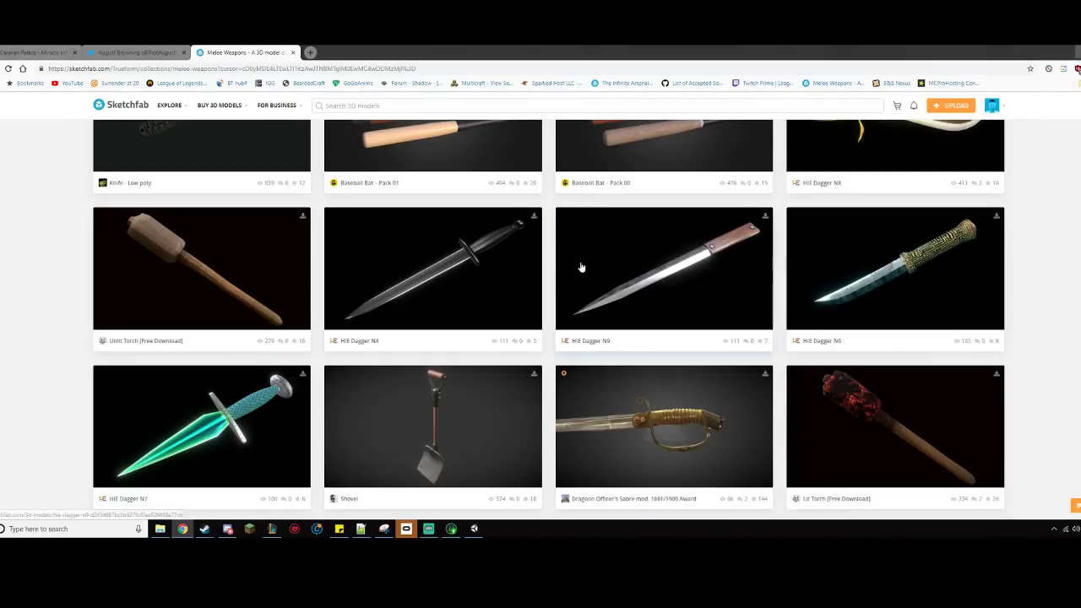
- Look through the Melee Weapons collection on Sketchfab for a downloadable weapon model to use in the mod
{"action": "scroll", "coordinate": [584, 263], "scroll_direction": "down", "scroll_amount": 15}
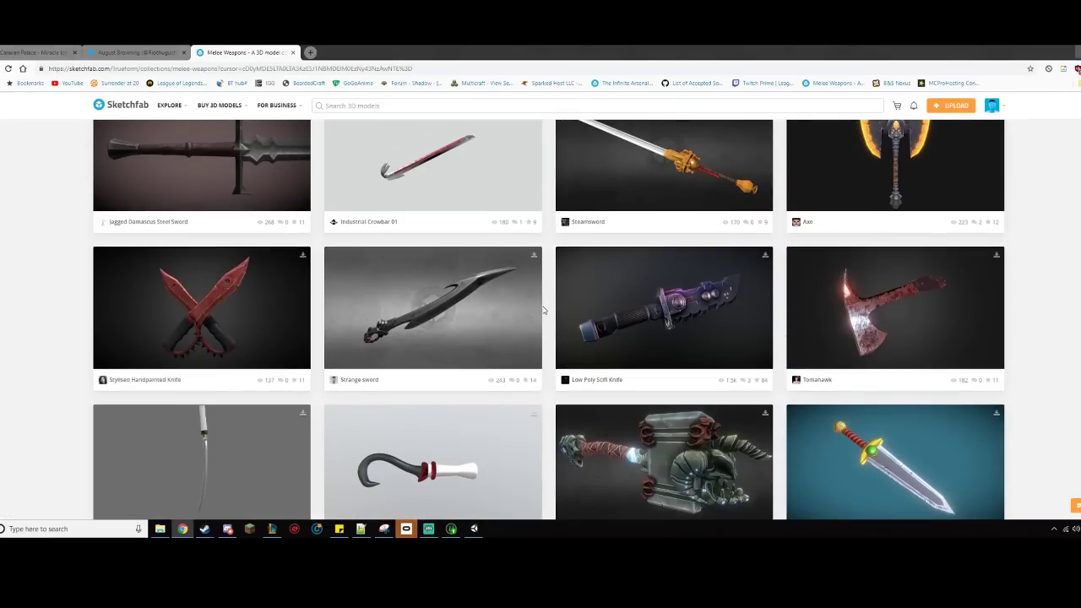
{"action": "scroll", "coordinate": [544, 310], "scroll_direction": "down", "scroll_amount": 15}
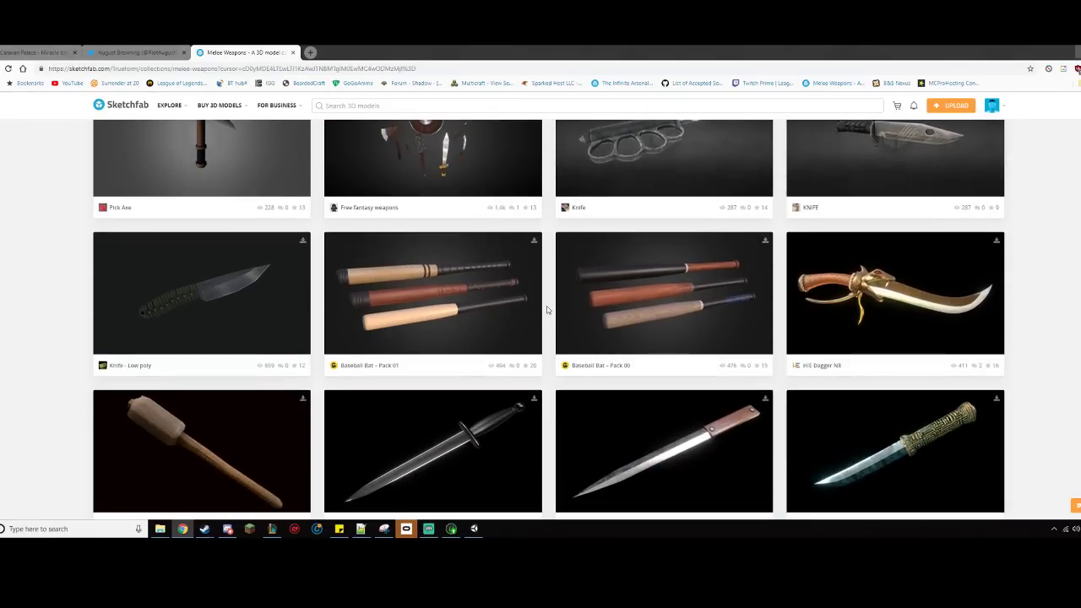
{"action": "scroll", "coordinate": [546, 313], "scroll_direction": "down", "scroll_amount": 5}
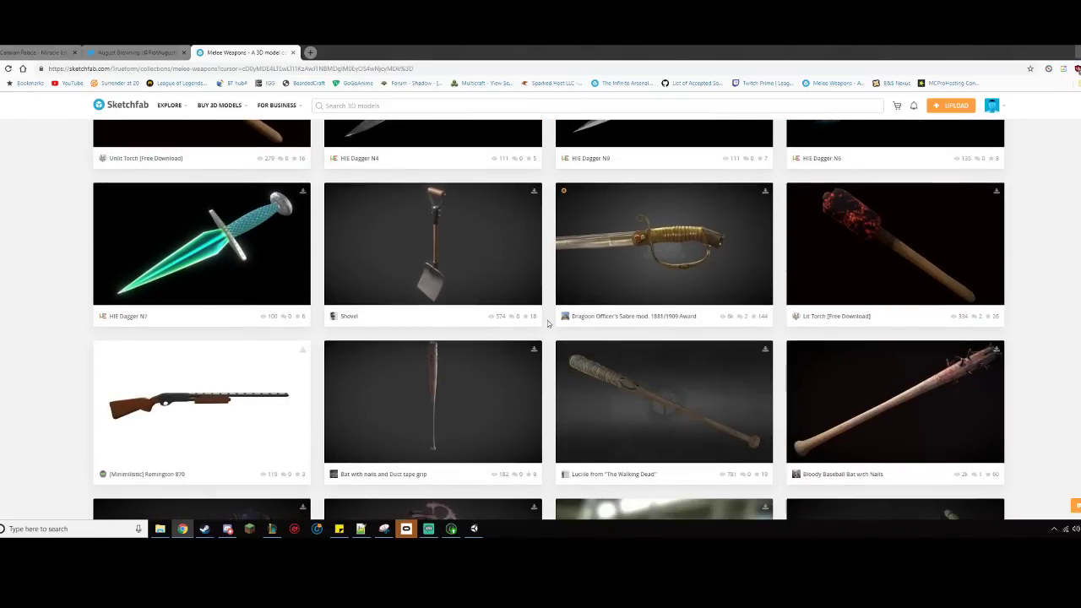
{"action": "scroll", "coordinate": [566, 350], "scroll_direction": "down", "scroll_amount": 2}
{"action": "scroll", "coordinate": [571, 360], "scroll_direction": "down", "scroll_amount": 4}
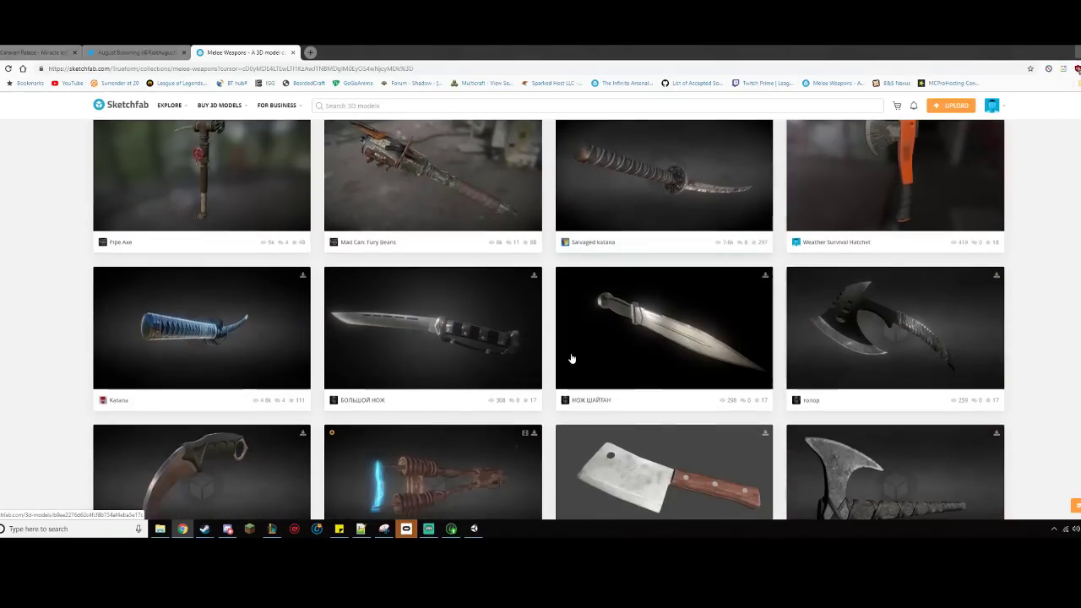
{"action": "scroll", "coordinate": [572, 359], "scroll_direction": "up", "scroll_amount": 2}
{"action": "scroll", "coordinate": [535, 366], "scroll_direction": "up", "scroll_amount": 2}
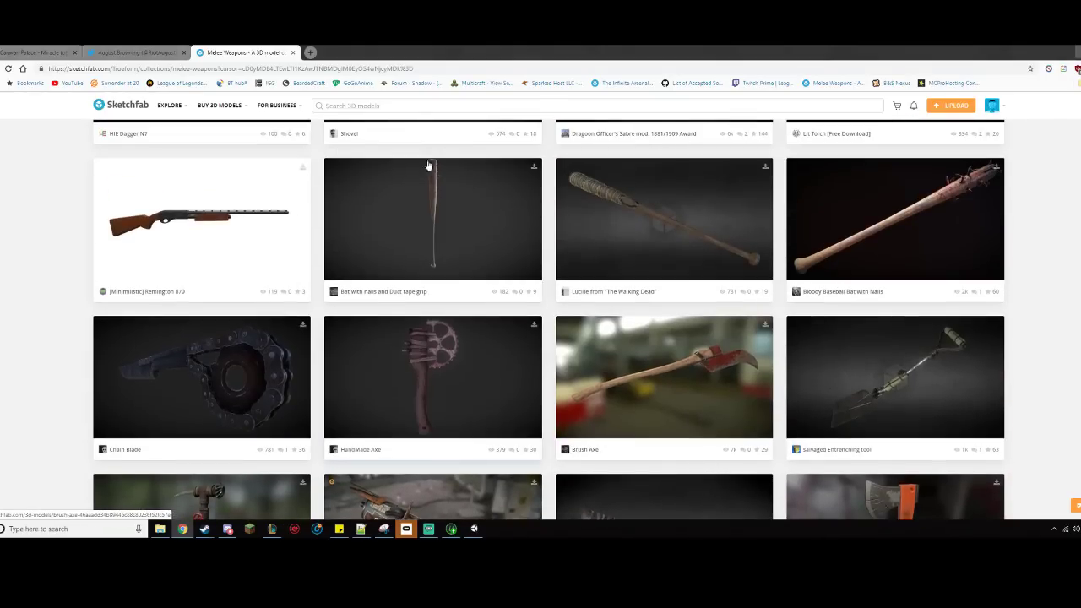
{"action": "scroll", "coordinate": [610, 372], "scroll_direction": "up", "scroll_amount": 2}
{"action": "scroll", "coordinate": [557, 384], "scroll_direction": "down", "scroll_amount": 8}
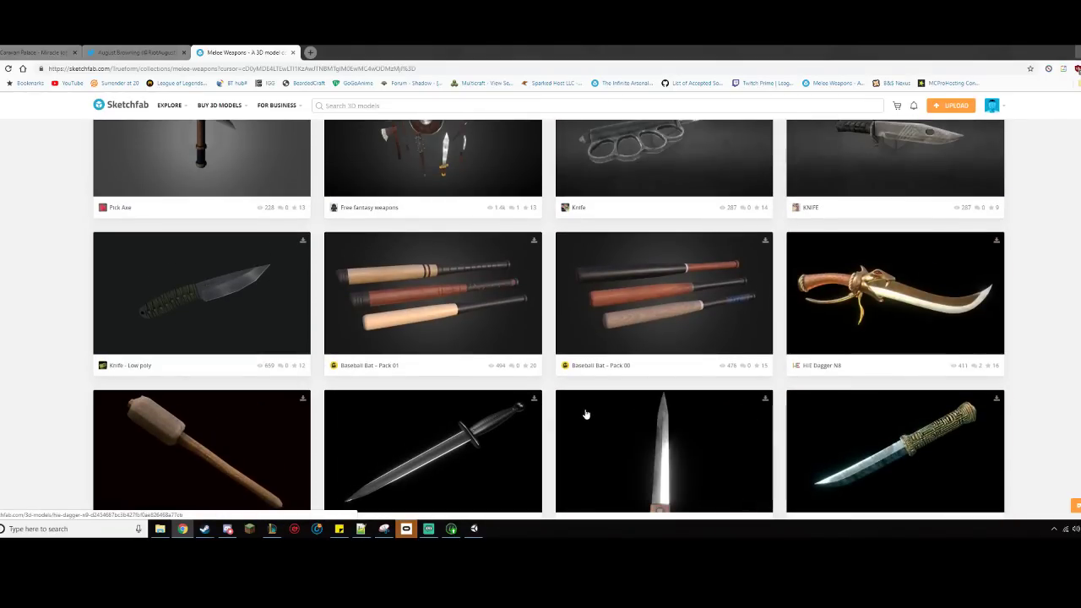
{"action": "scroll", "coordinate": [546, 390], "scroll_direction": "up", "scroll_amount": 3}
{"action": "scroll", "coordinate": [547, 390], "scroll_direction": "down", "scroll_amount": 3}
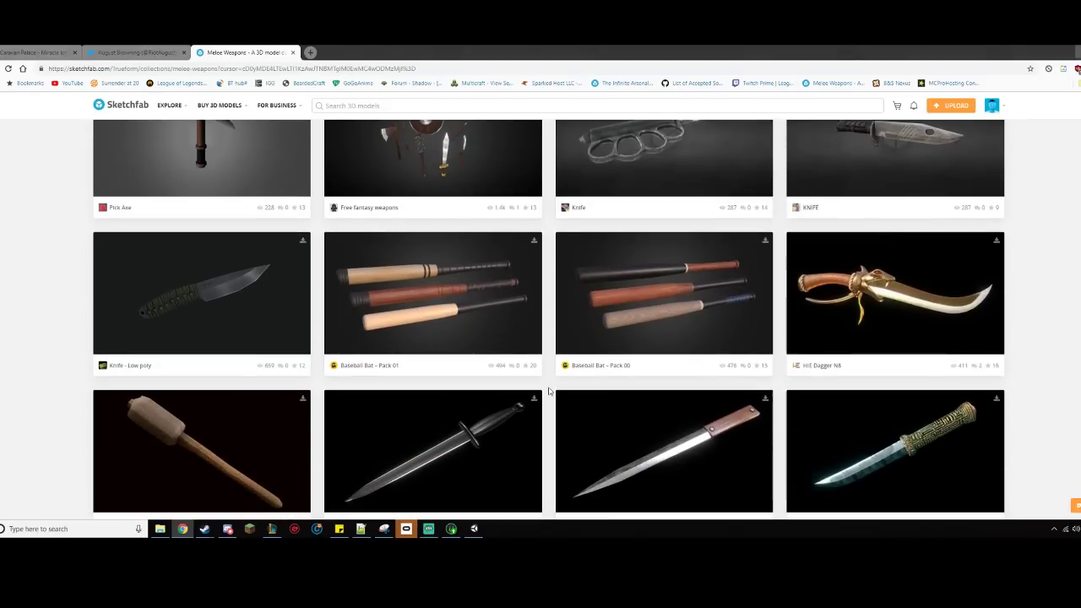
{"action": "scroll", "coordinate": [548, 391], "scroll_direction": "down", "scroll_amount": 3}
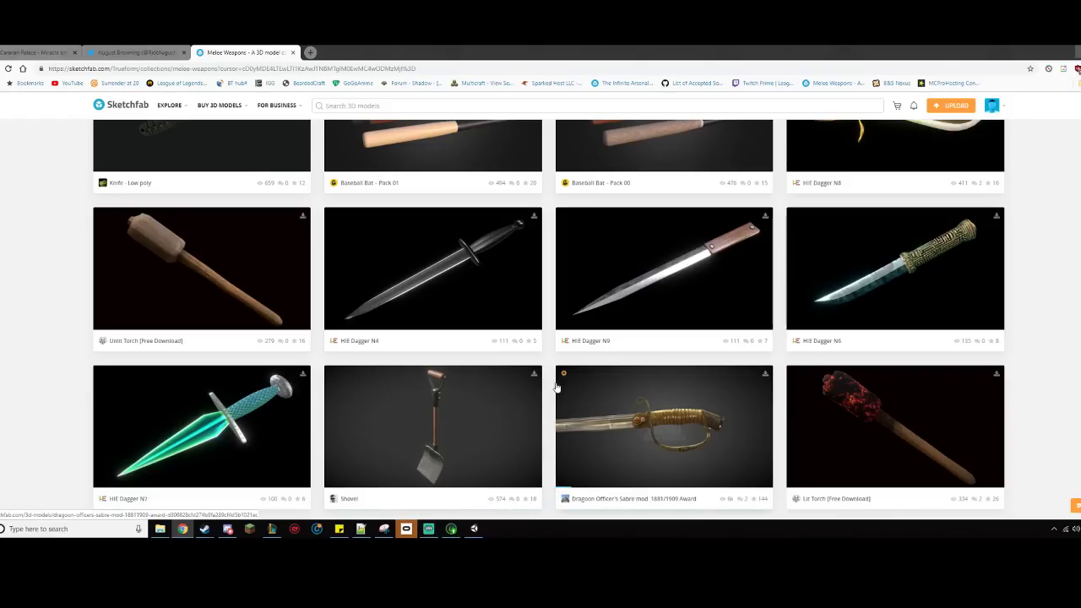
{"action": "scroll", "coordinate": [556, 388], "scroll_direction": "up", "scroll_amount": 6}
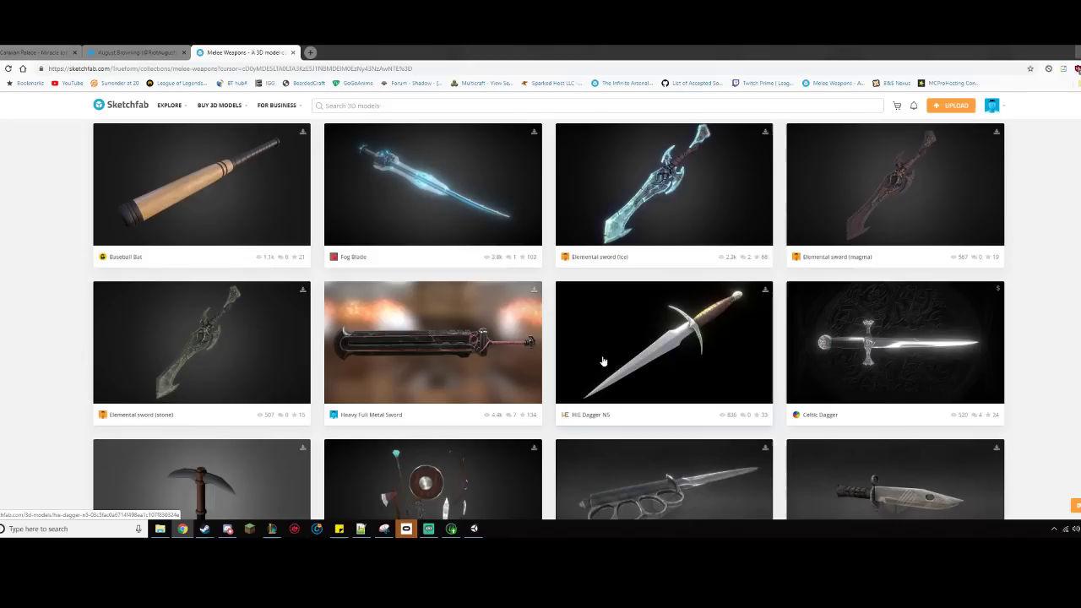
{"action": "scroll", "coordinate": [553, 321], "scroll_direction": "up", "scroll_amount": 2}
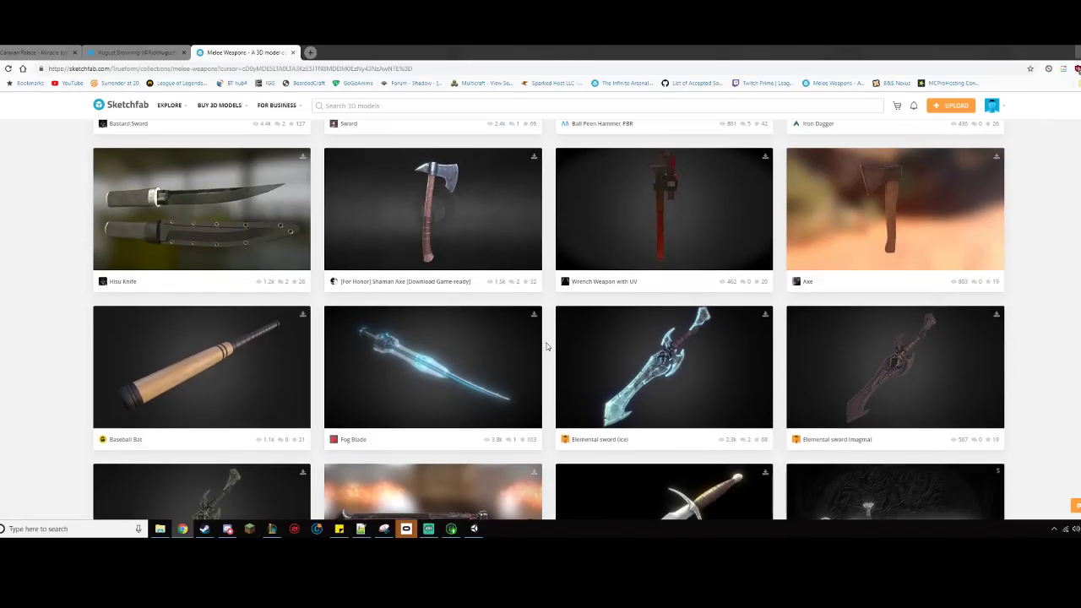
{"action": "scroll", "coordinate": [547, 346], "scroll_direction": "down", "scroll_amount": 9}
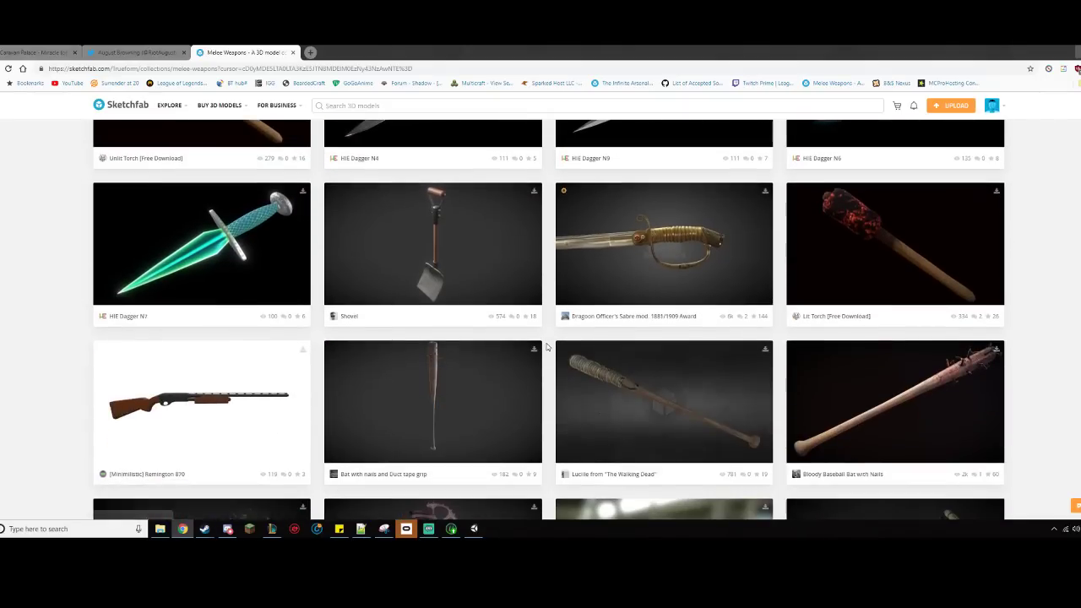
{"action": "scroll", "coordinate": [546, 346], "scroll_direction": "down", "scroll_amount": 6}
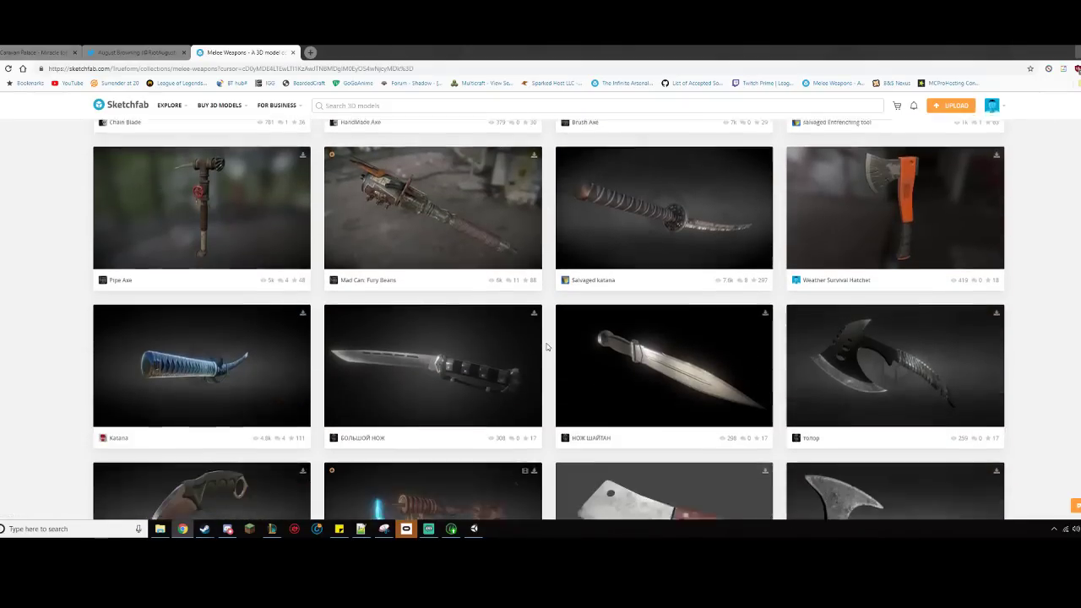
{"action": "scroll", "coordinate": [546, 346], "scroll_direction": "down", "scroll_amount": 2}
{"action": "scroll", "coordinate": [547, 346], "scroll_direction": "down", "scroll_amount": 2}
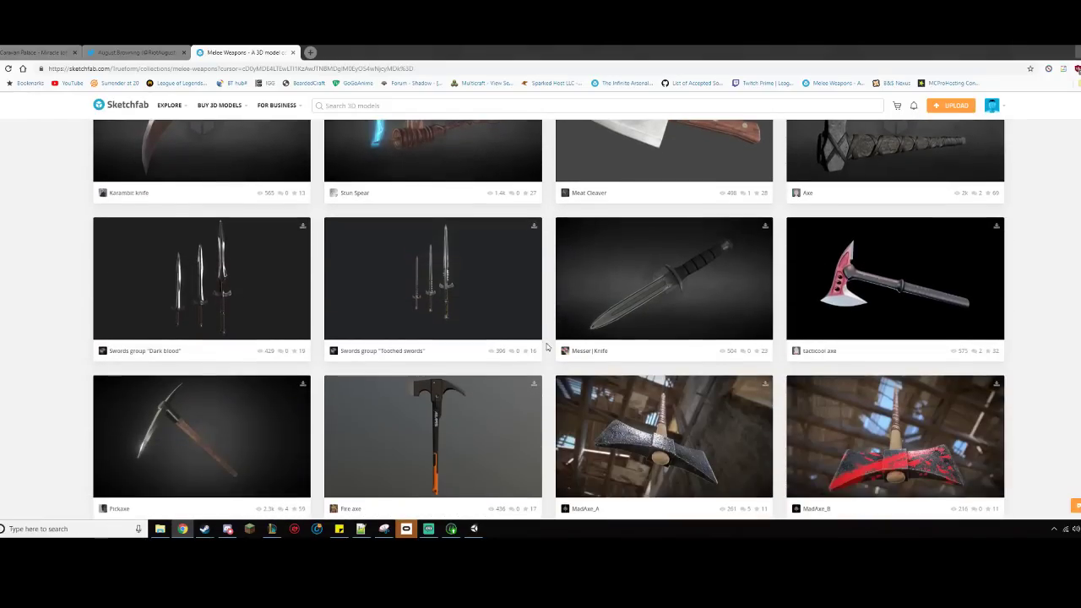
{"action": "scroll", "coordinate": [462, 343], "scroll_direction": "down", "scroll_amount": 2}
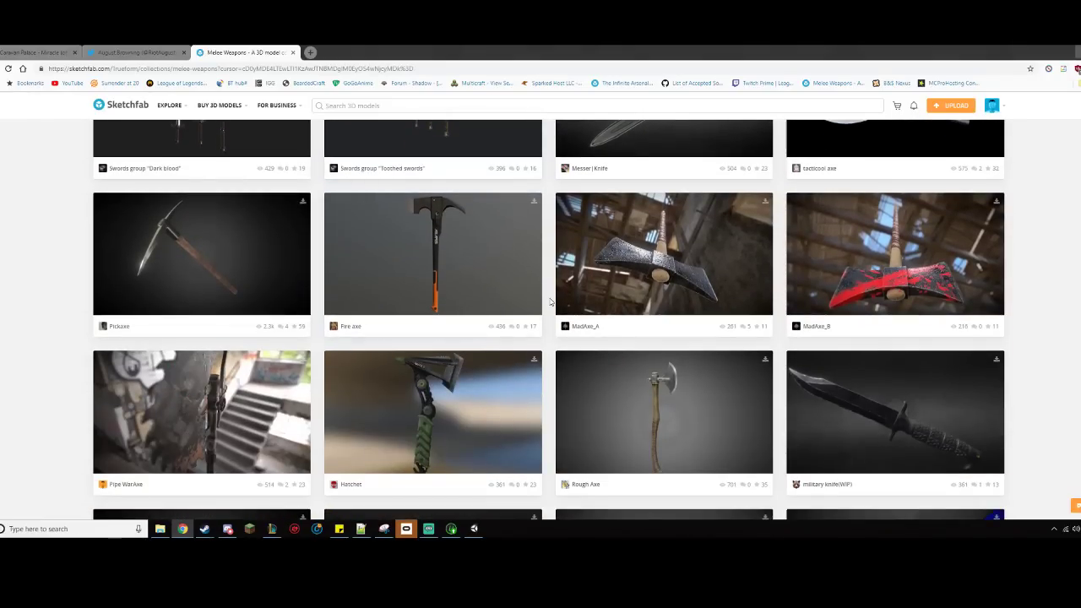
- Open the Fire axe model and download it in its original dae format
{"action": "left_click", "coordinate": [469, 270]}
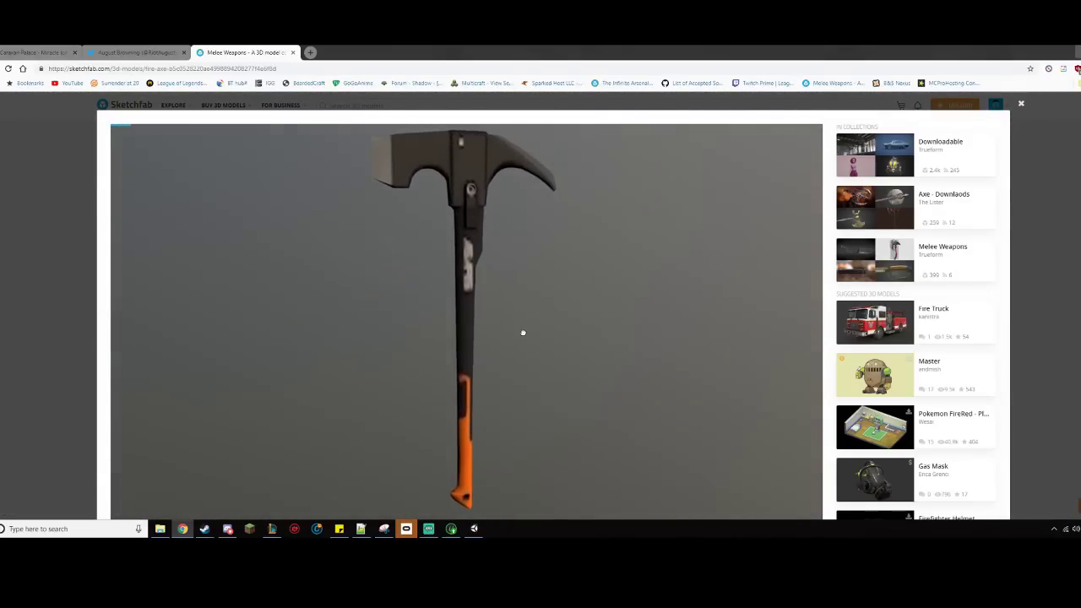
{"action": "scroll", "coordinate": [874, 282], "scroll_direction": "down", "scroll_amount": 2}
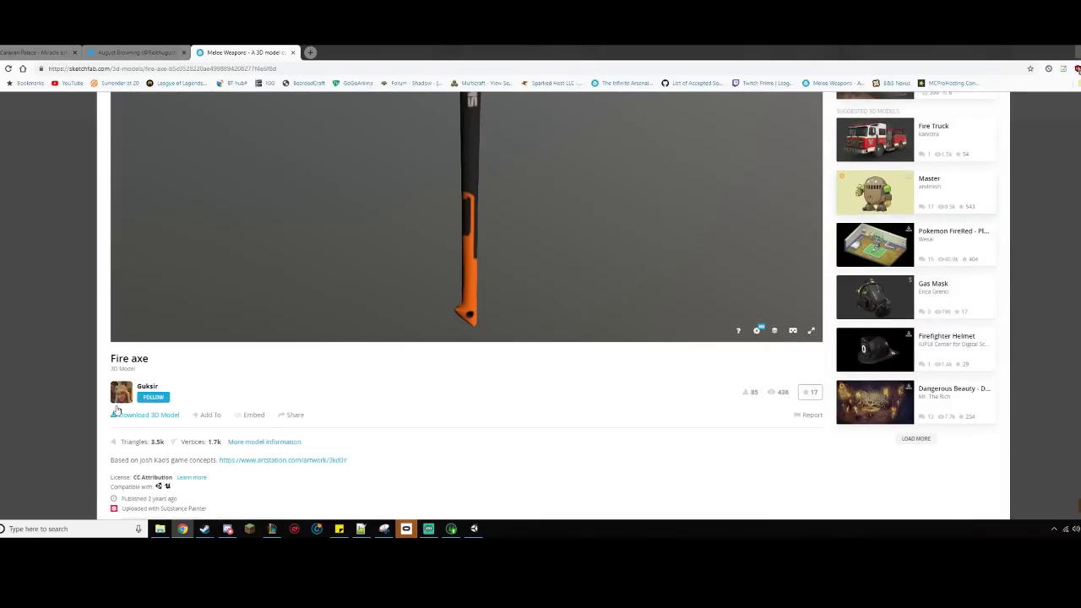
{"action": "left_click", "coordinate": [158, 417]}
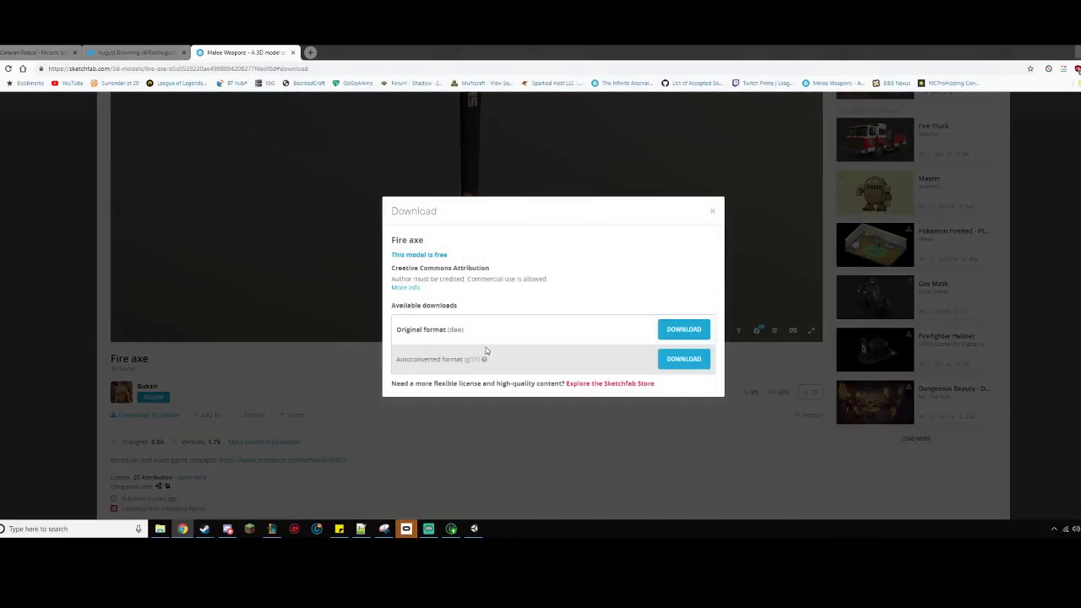
{"action": "left_click", "coordinate": [692, 331]}
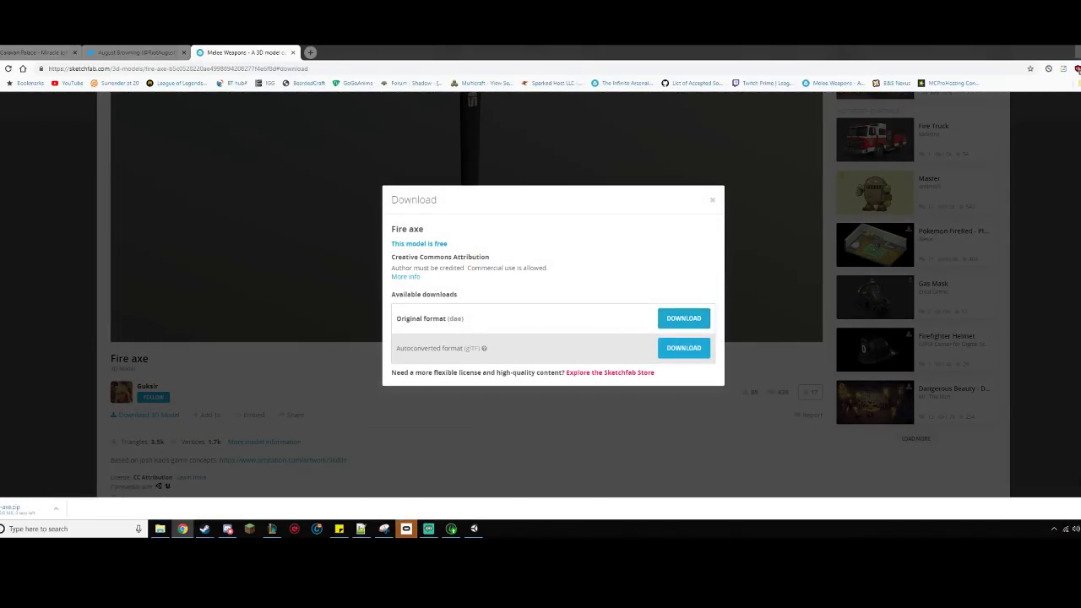
- Show the downloaded fire-axe.zip in its WeaponsReborn folder and open the archive
{"action": "left_click", "coordinate": [63, 511]}
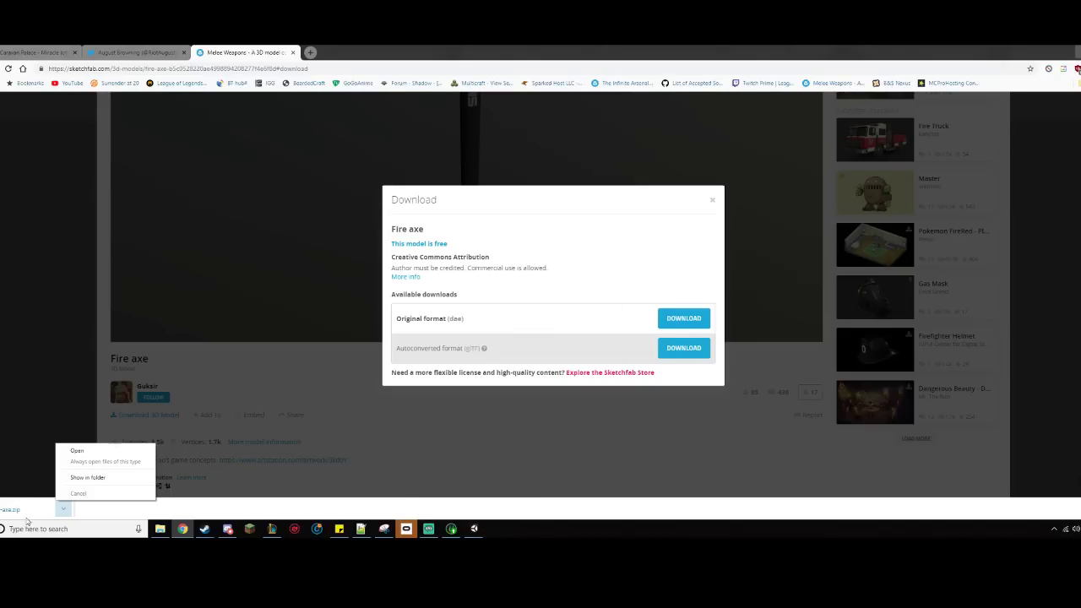
{"action": "left_click", "coordinate": [81, 477]}
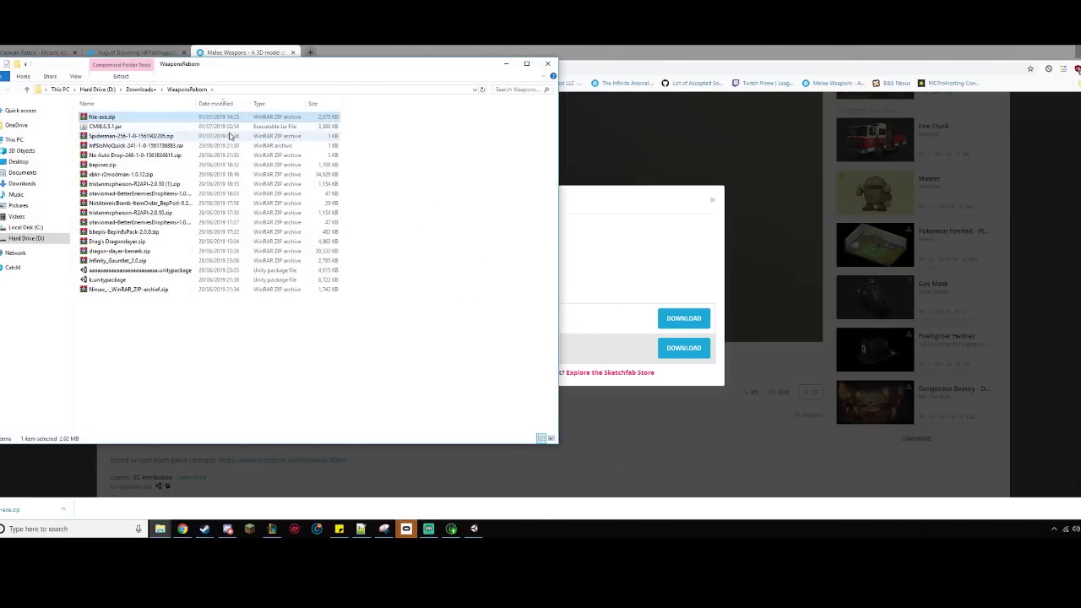
{"action": "double_click", "coordinate": [203, 121]}
{"action": "left_click_drag", "start_coordinate": [168, 197], "coordinate": [135, 153]}
- Create a new folder named FireAxe in the WeaponsReborn folder
{"action": "left_click", "coordinate": [161, 529]}
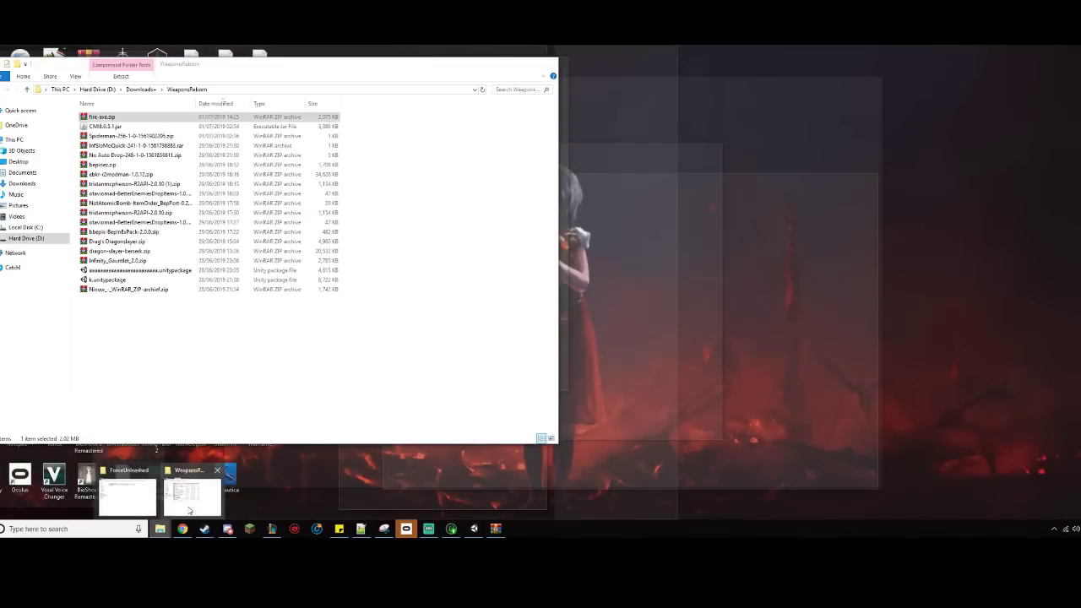
{"action": "left_click", "coordinate": [190, 498]}
{"action": "right_click", "coordinate": [183, 213]}
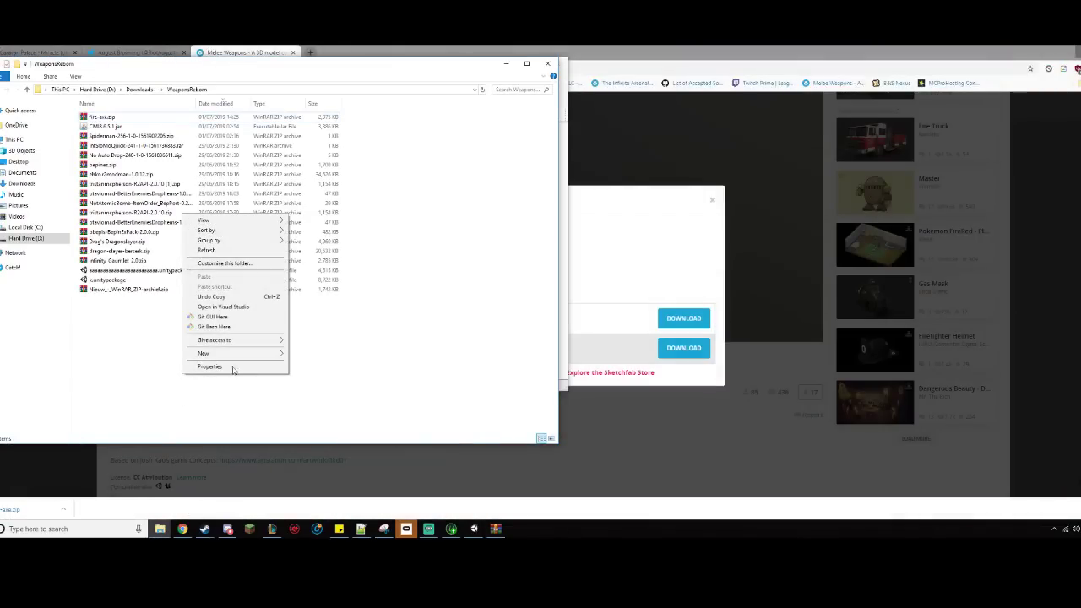
{"action": "mouse_move", "coordinate": [242, 356]}
{"action": "left_click", "coordinate": [309, 354]}
{"action": "type", "text": "Fir"}
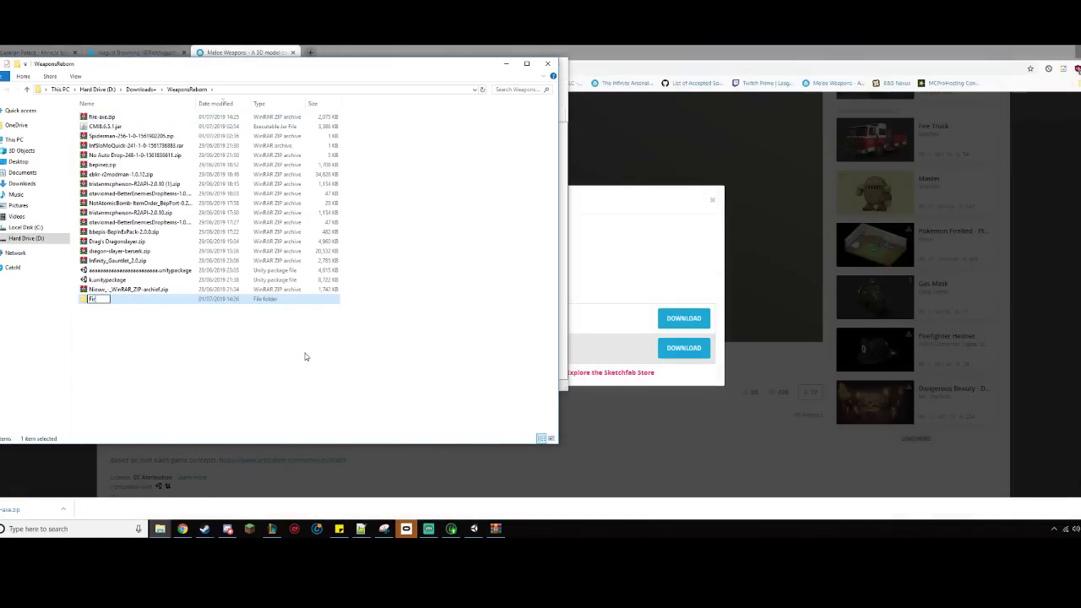
{"action": "type", "text": "eAxe"}
{"action": "key", "text": "Return"}
- Extract the source and textures folders from fire-axe.zip into the new FireAxe folder
{"action": "double_click", "coordinate": [138, 118]}
{"action": "left_click_drag", "start_coordinate": [273, 77], "coordinate": [848, 77]}
{"action": "left_click", "coordinate": [219, 300]}
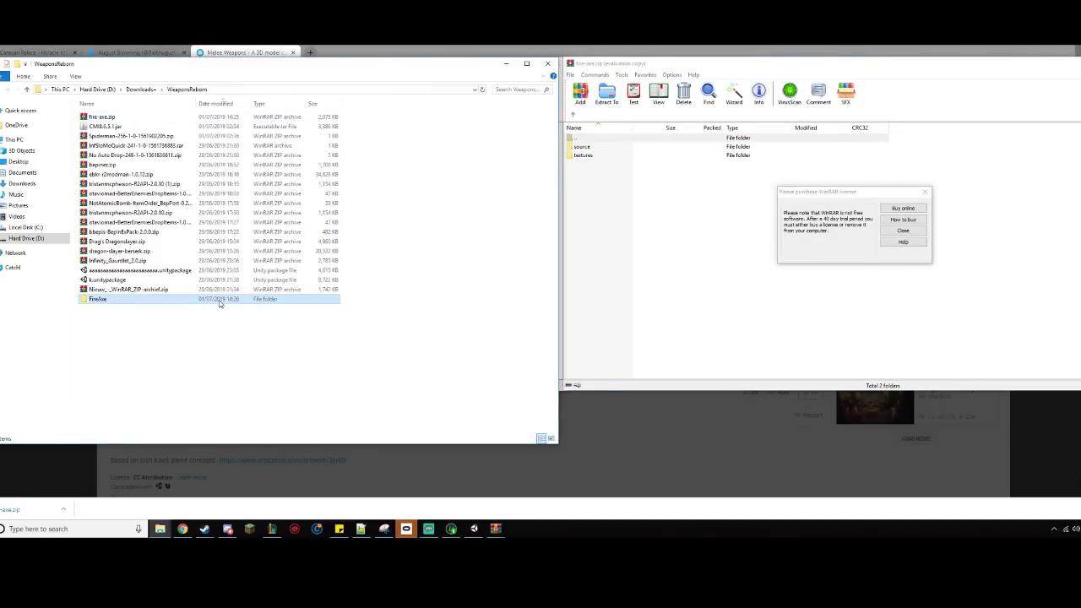
{"action": "double_click", "coordinate": [220, 301]}
{"action": "left_click", "coordinate": [925, 192]}
{"action": "left_click_drag", "start_coordinate": [642, 204], "coordinate": [243, 229]}
- Extract model.zip inside the source folder and open the extracted model folder
{"action": "left_click", "coordinate": [184, 125]}
{"action": "double_click", "coordinate": [190, 117]}
{"action": "left_click", "coordinate": [194, 117]}
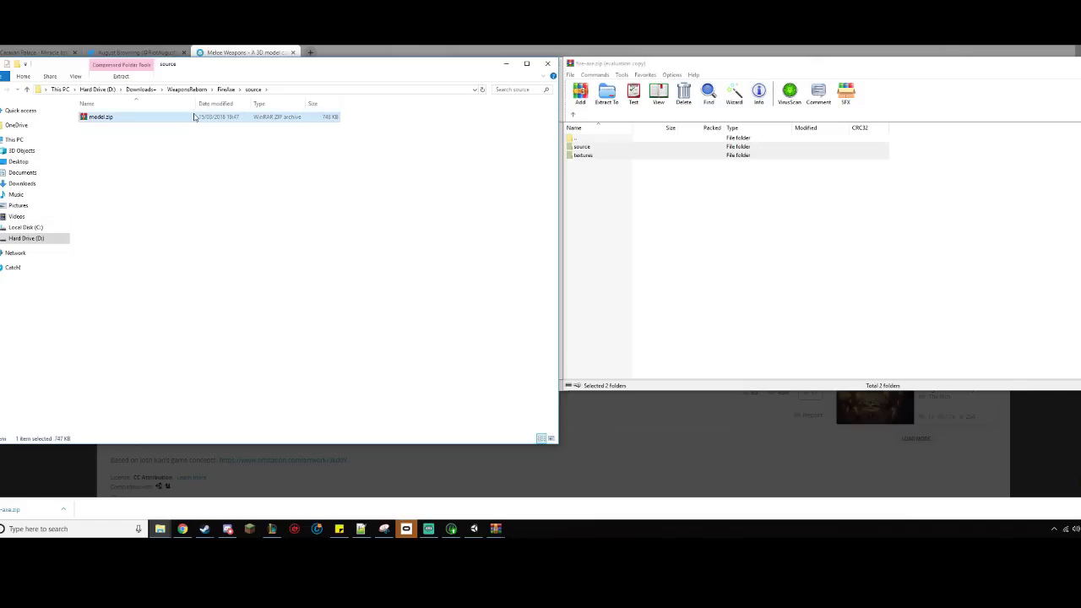
{"action": "right_click", "coordinate": [124, 117]}
{"action": "left_click", "coordinate": [168, 149]}
{"action": "double_click", "coordinate": [126, 119]}
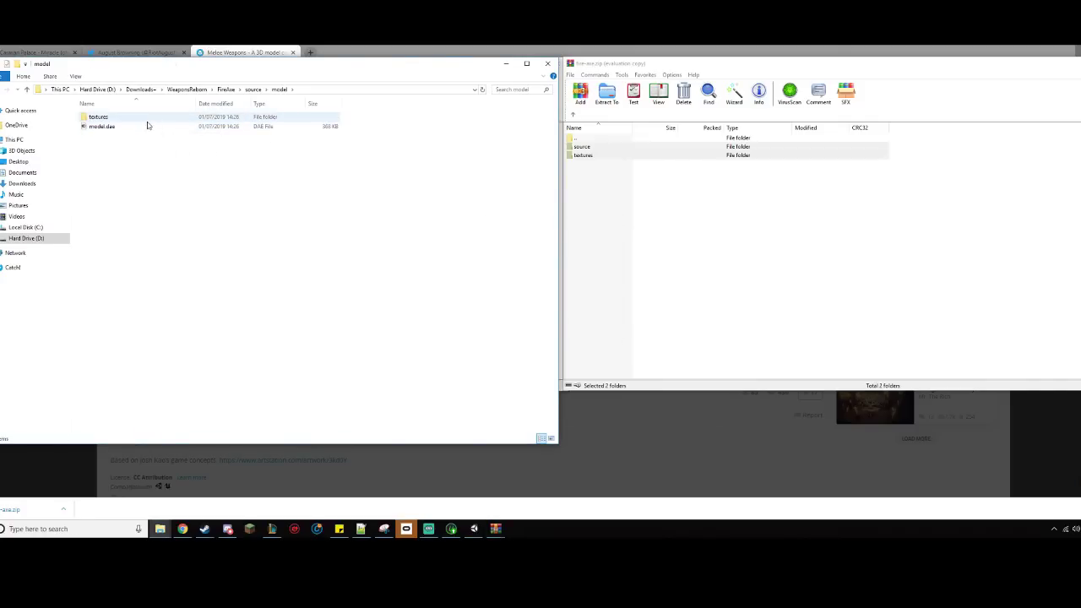
- Switch to Unity and create a folder named FireAxe inside Assets > Weapons
{"action": "left_click", "coordinate": [475, 528]}
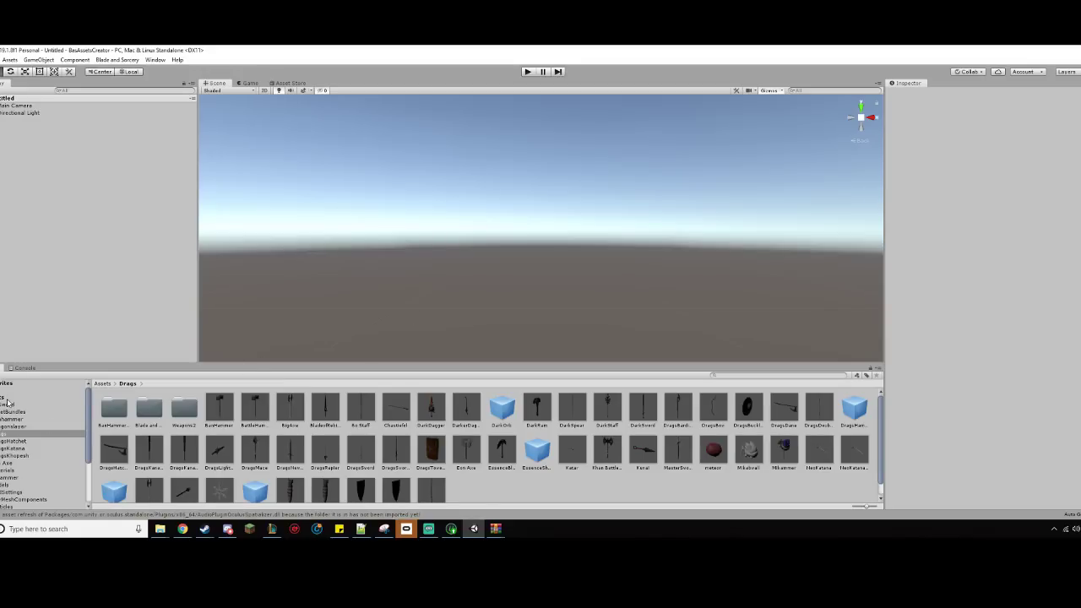
{"action": "scroll", "coordinate": [34, 473], "scroll_direction": "down", "scroll_amount": 3}
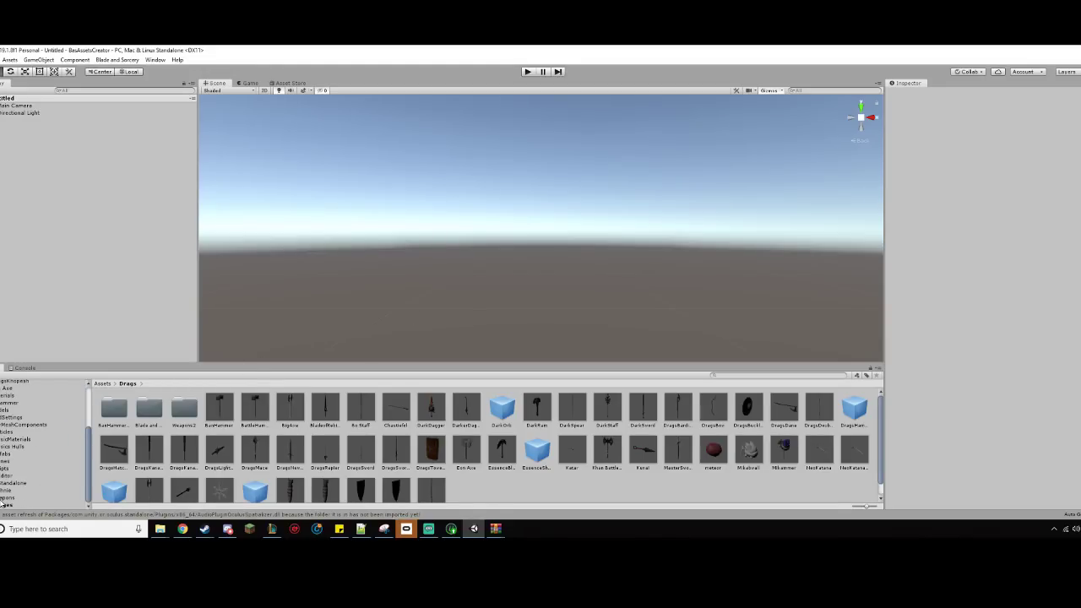
{"action": "left_click", "coordinate": [17, 497]}
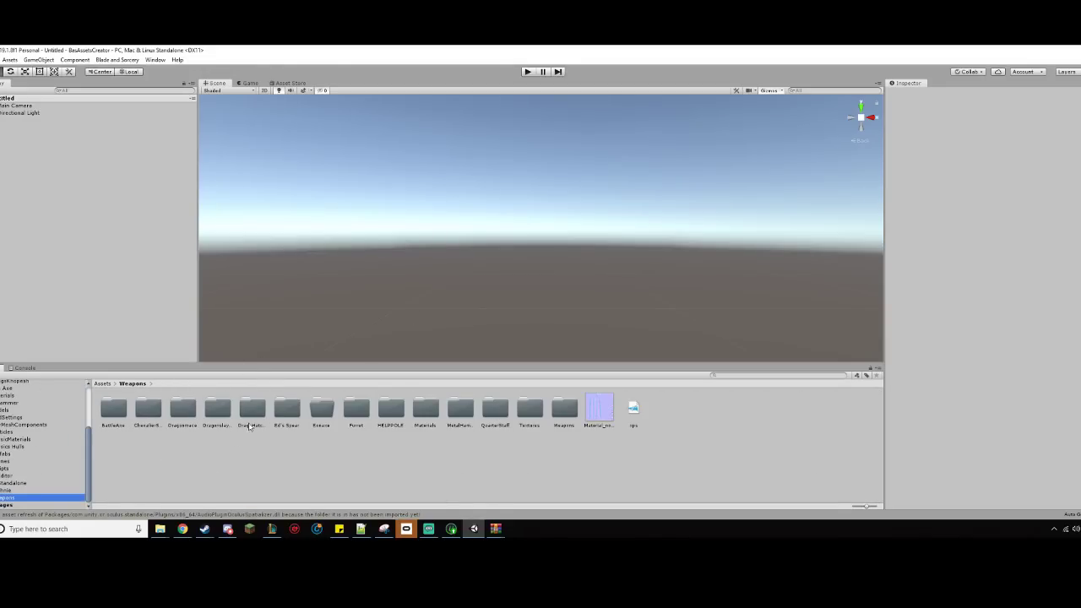
{"action": "right_click", "coordinate": [229, 470]}
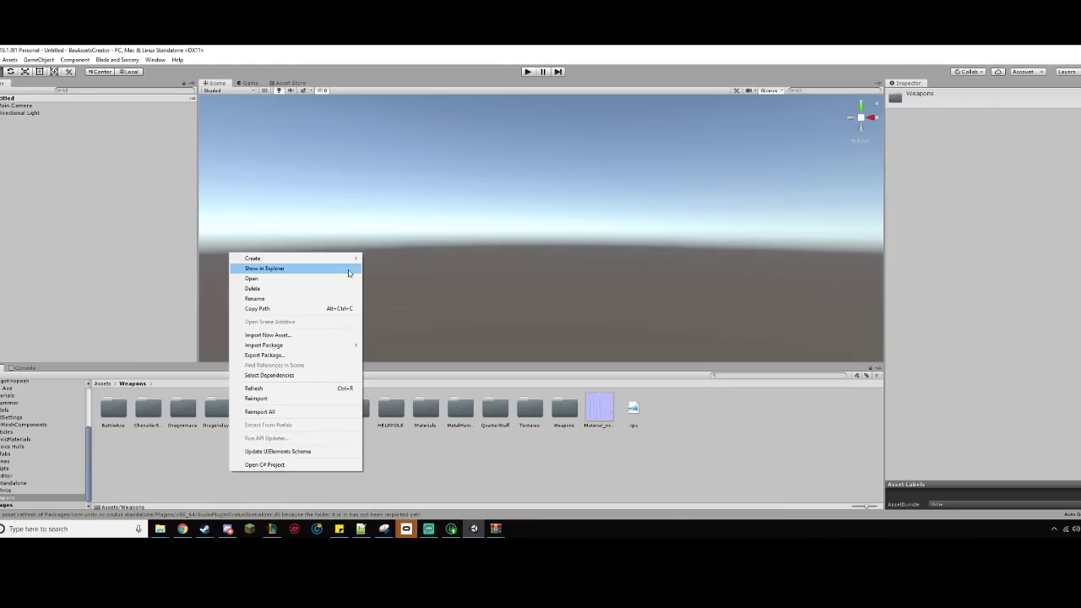
{"action": "mouse_move", "coordinate": [358, 258]}
{"action": "left_click", "coordinate": [405, 185]}
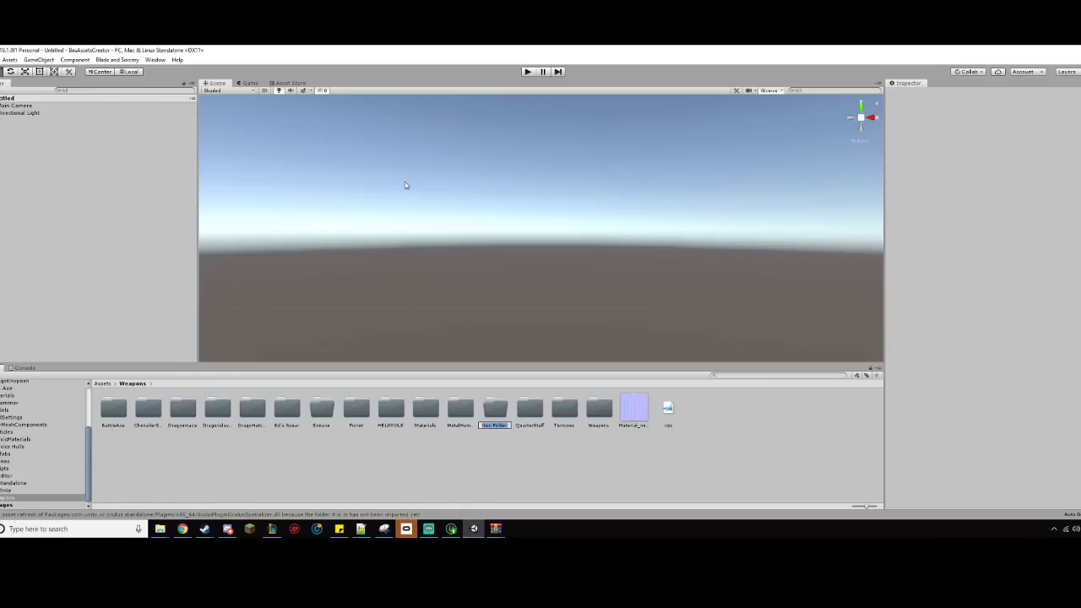
{"action": "type", "text": "Pol"}
{"action": "key", "text": "Return"}
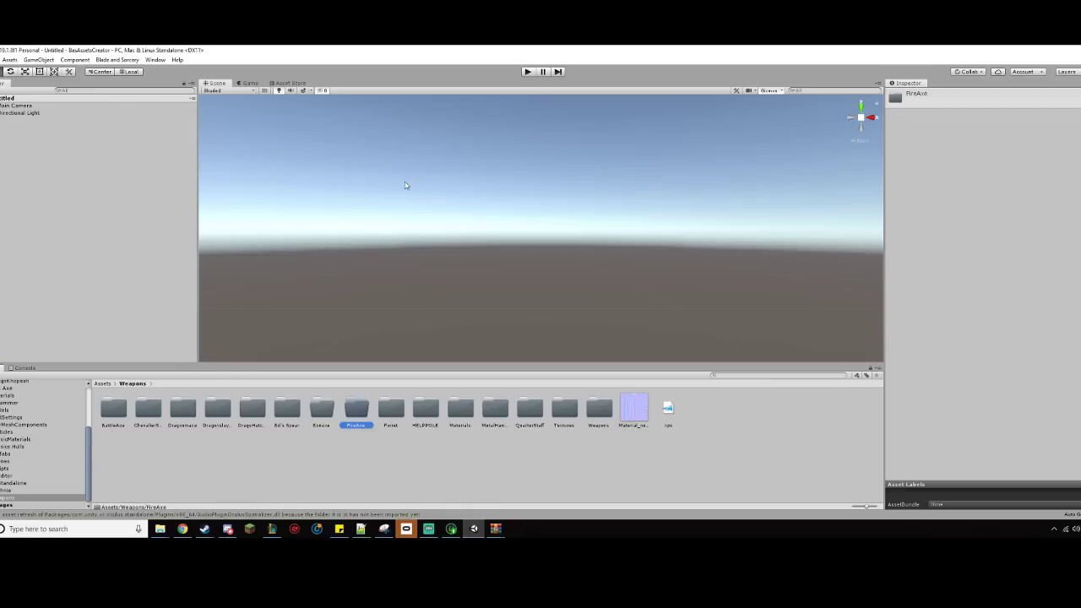
- Import model.dae from the extracted model folder into the project's FireAxe folder
{"action": "double_click", "coordinate": [358, 412]}
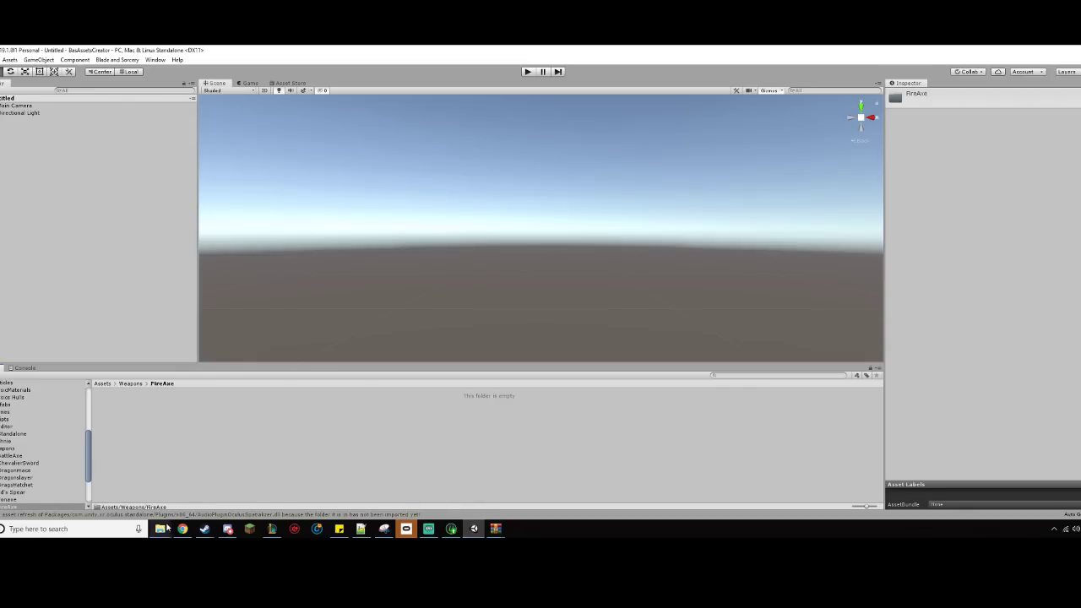
{"action": "mouse_move", "coordinate": [162, 529]}
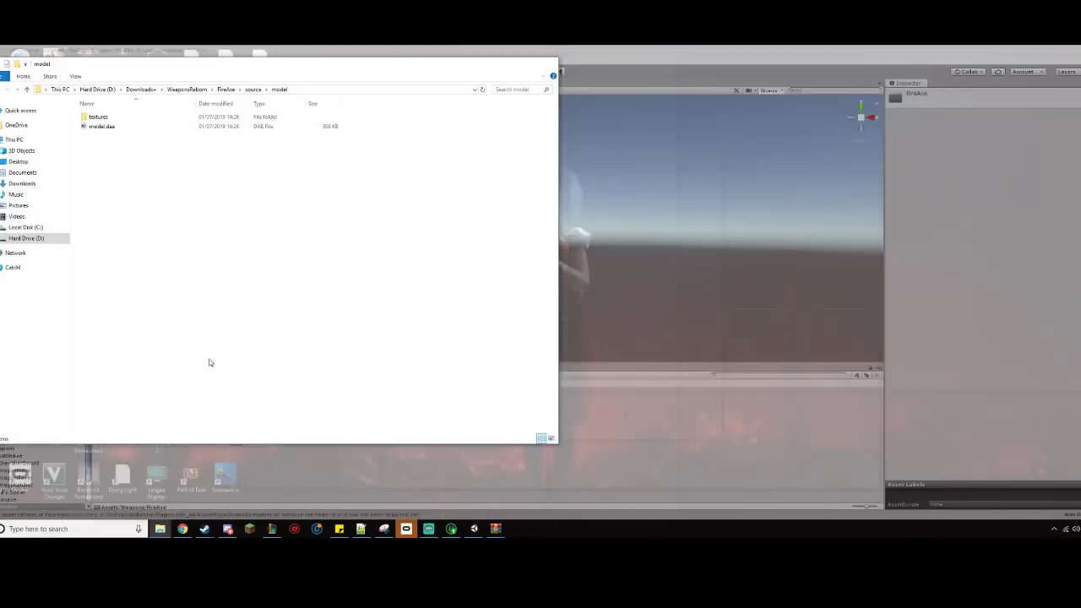
{"action": "left_click", "coordinate": [190, 451]}
{"action": "left_click", "coordinate": [127, 126]}
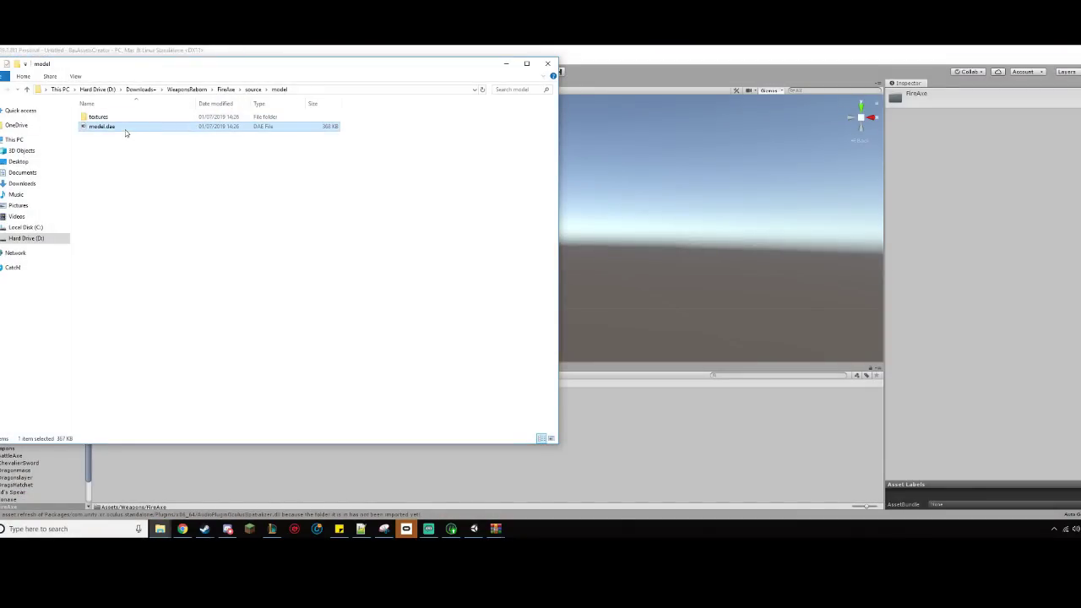
{"action": "left_click_drag", "start_coordinate": [125, 133], "coordinate": [258, 463]}
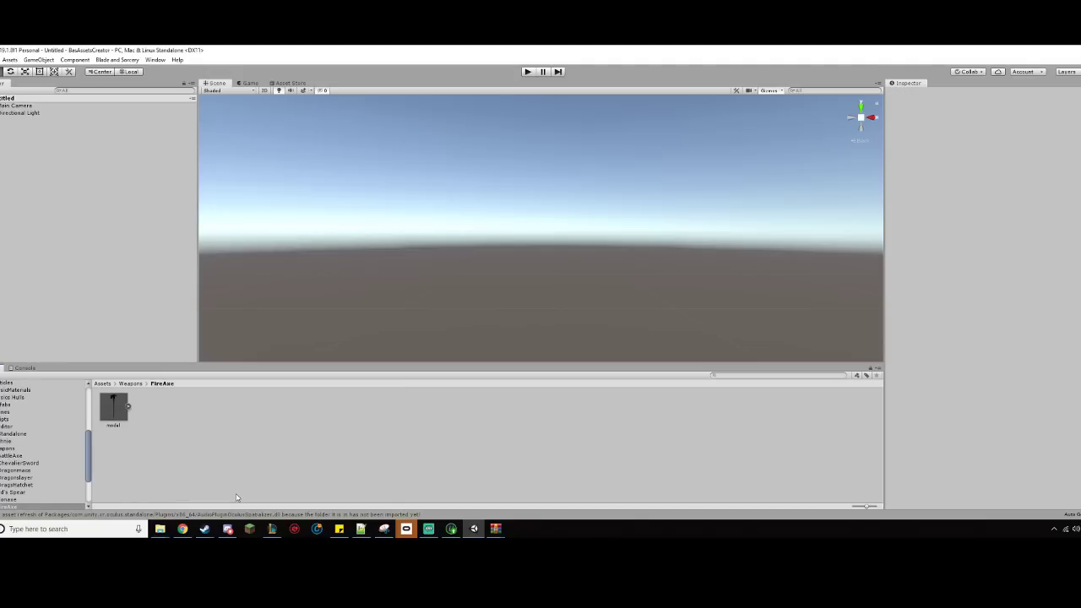
- Import all six texture images from the extracted FireAxe textures folder into Unity's FireAxe folder
{"action": "left_click", "coordinate": [227, 529]}
{"action": "mouse_move", "coordinate": [160, 529]}
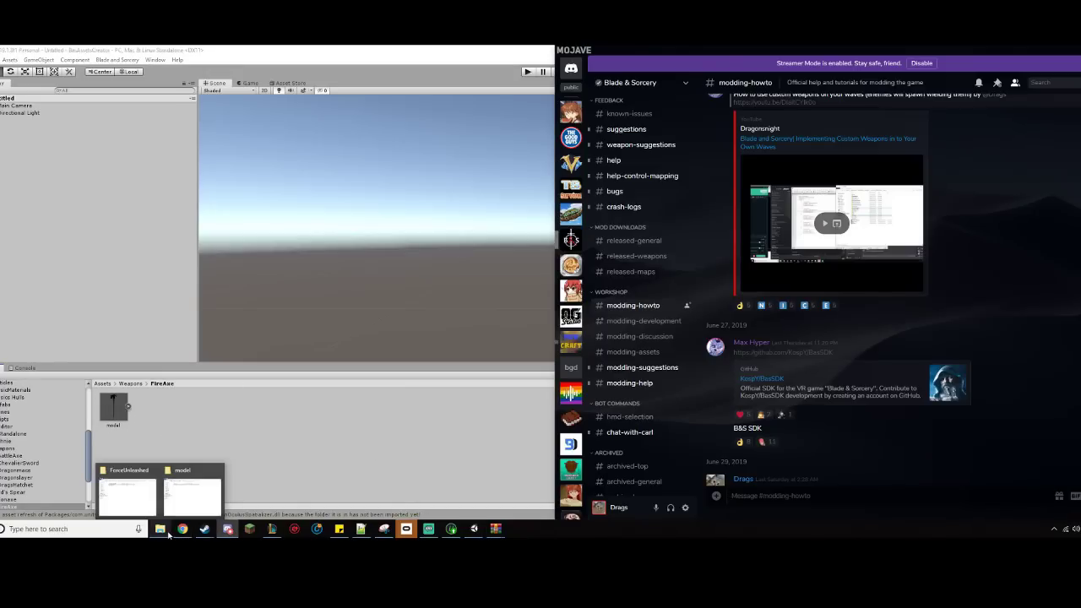
{"action": "left_click", "coordinate": [197, 498]}
{"action": "left_click", "coordinate": [252, 89]}
{"action": "left_click", "coordinate": [225, 89]}
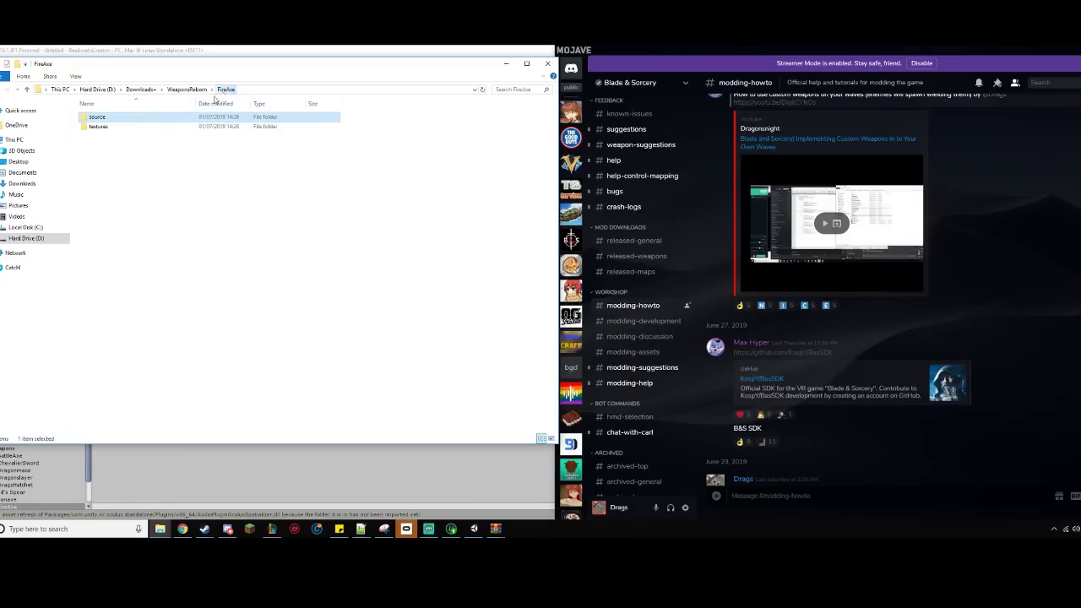
{"action": "double_click", "coordinate": [137, 126]}
{"action": "left_click_drag", "start_coordinate": [100, 207], "coordinate": [367, 135]}
{"action": "left_click_drag", "start_coordinate": [367, 135], "coordinate": [299, 468]}
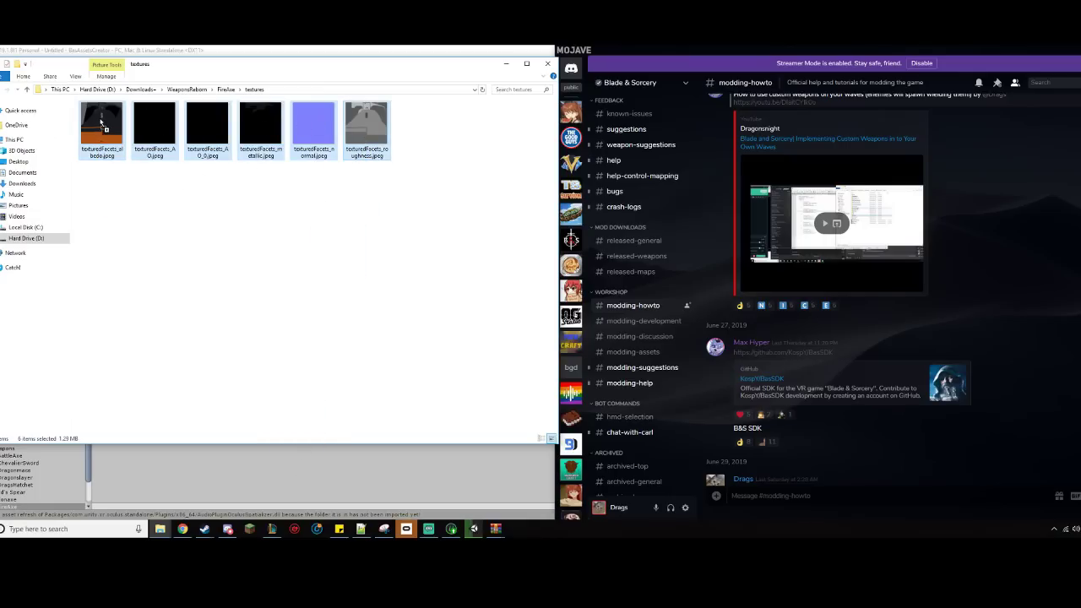
{"action": "left_click", "coordinate": [309, 456]}
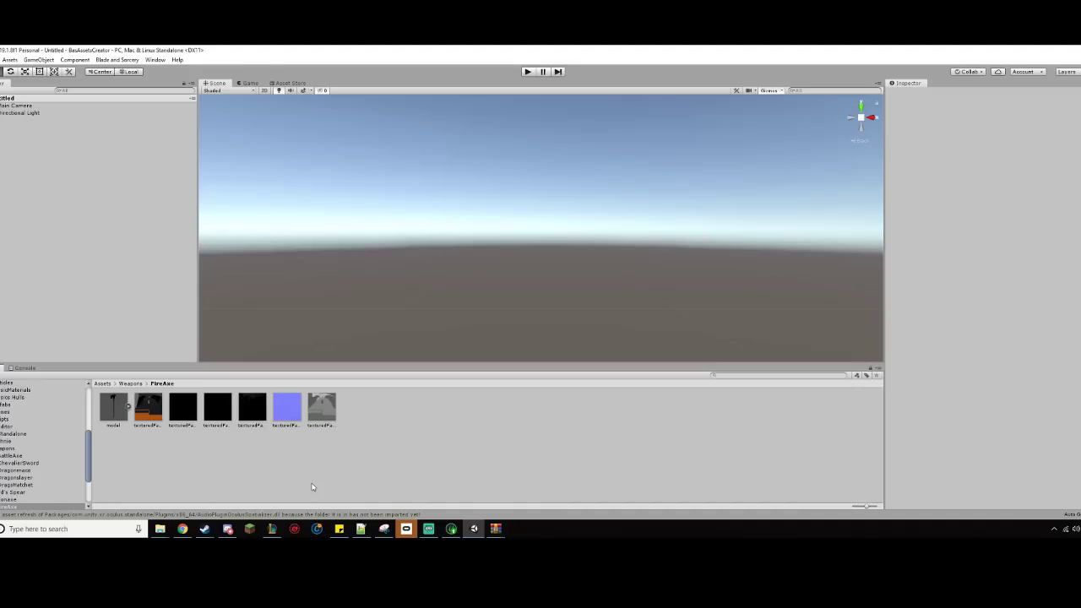
- Add the imported axe model to the scene hierarchy and frame it in the Scene view
{"action": "left_click_drag", "start_coordinate": [122, 411], "coordinate": [120, 177]}
{"action": "key", "text": "f"}
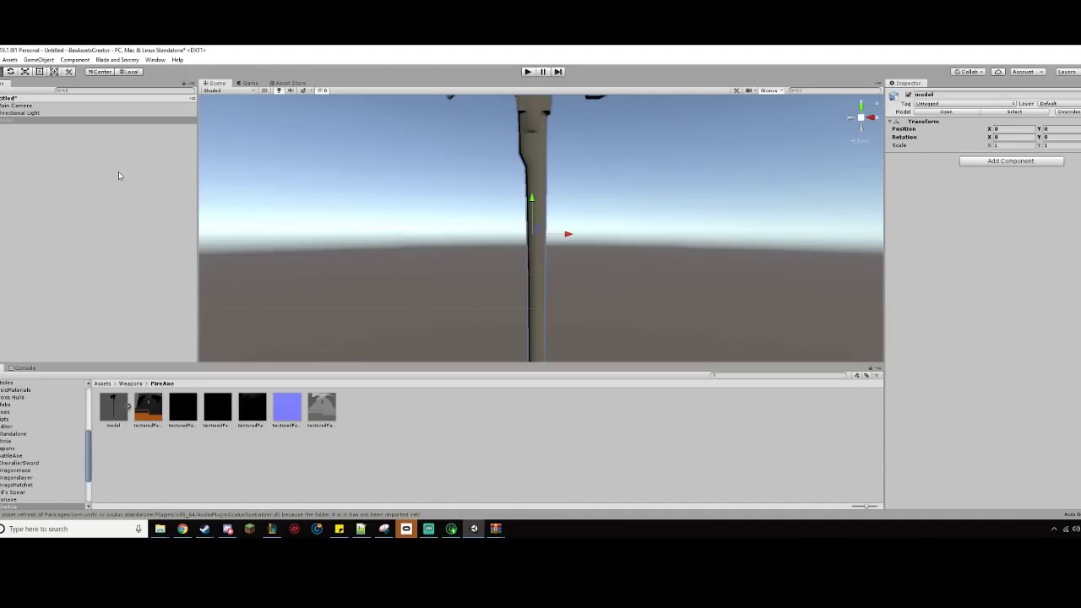
{"action": "middle_click_drag", "start_coordinate": [515, 251], "coordinate": [510, 246]}
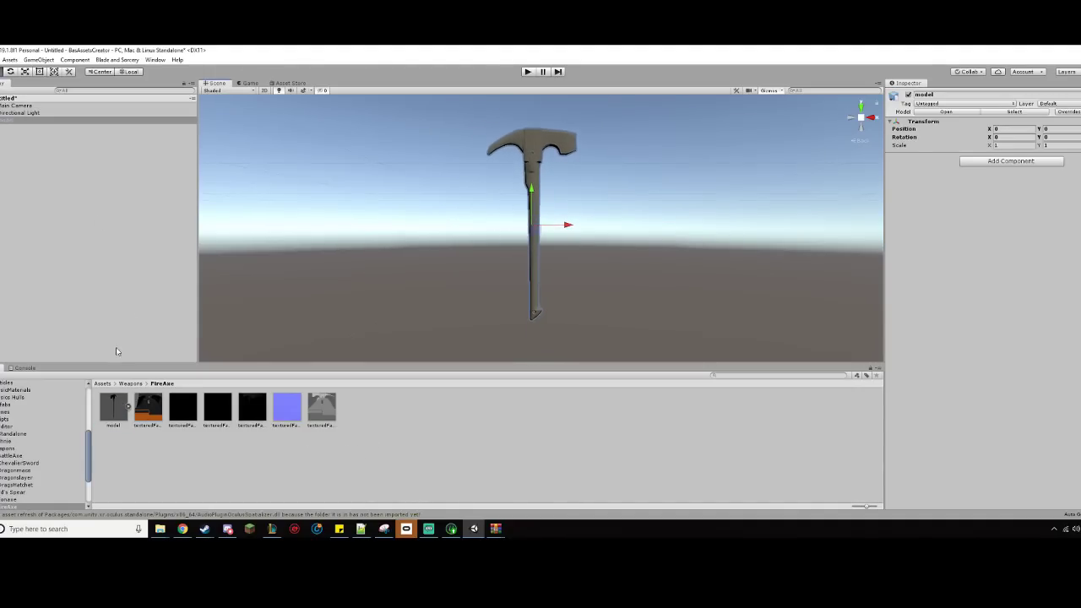
- Examine the axe model's child objects, g default and g pPlane5, and view the axe from opposite sides
{"action": "left_click", "coordinate": [1, 120]}
{"action": "left_click", "coordinate": [30, 129]}
{"action": "left_click", "coordinate": [40, 136]}
{"action": "left_click", "coordinate": [36, 129]}
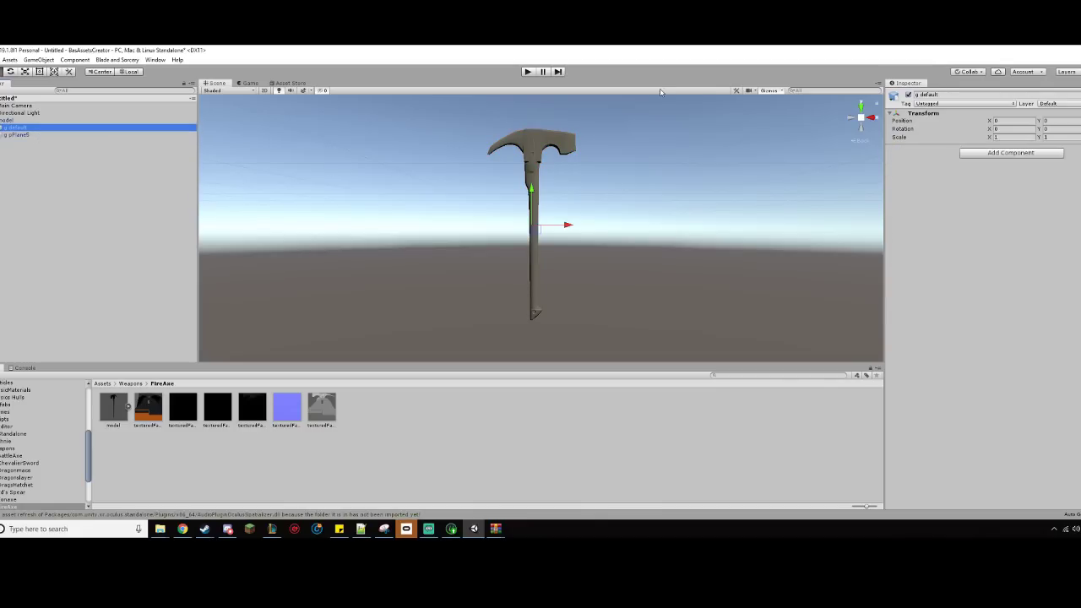
{"action": "left_click", "coordinate": [869, 128]}
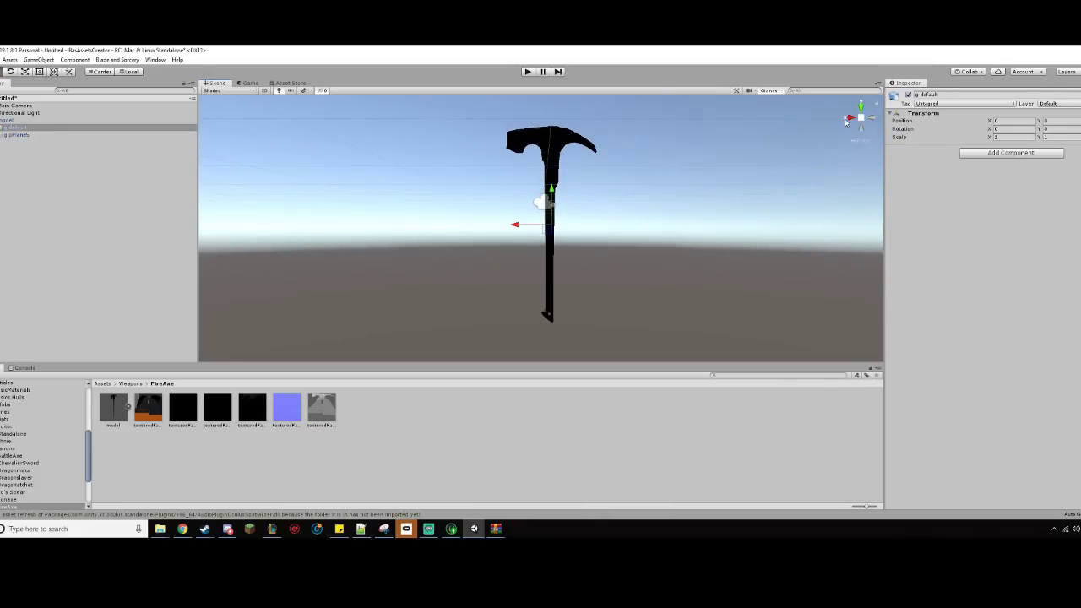
{"action": "left_click", "coordinate": [848, 121]}
{"action": "left_click", "coordinate": [140, 128]}
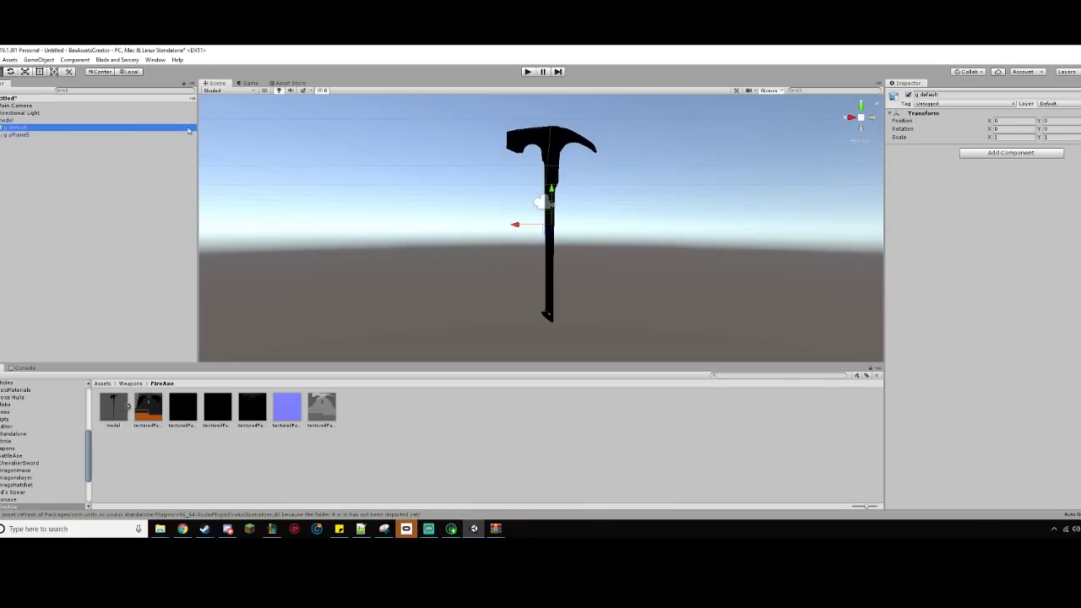
{"action": "scroll", "coordinate": [396, 243], "scroll_direction": "down", "scroll_amount": 3}
{"action": "scroll", "coordinate": [401, 241], "scroll_direction": "up", "scroll_amount": 1}
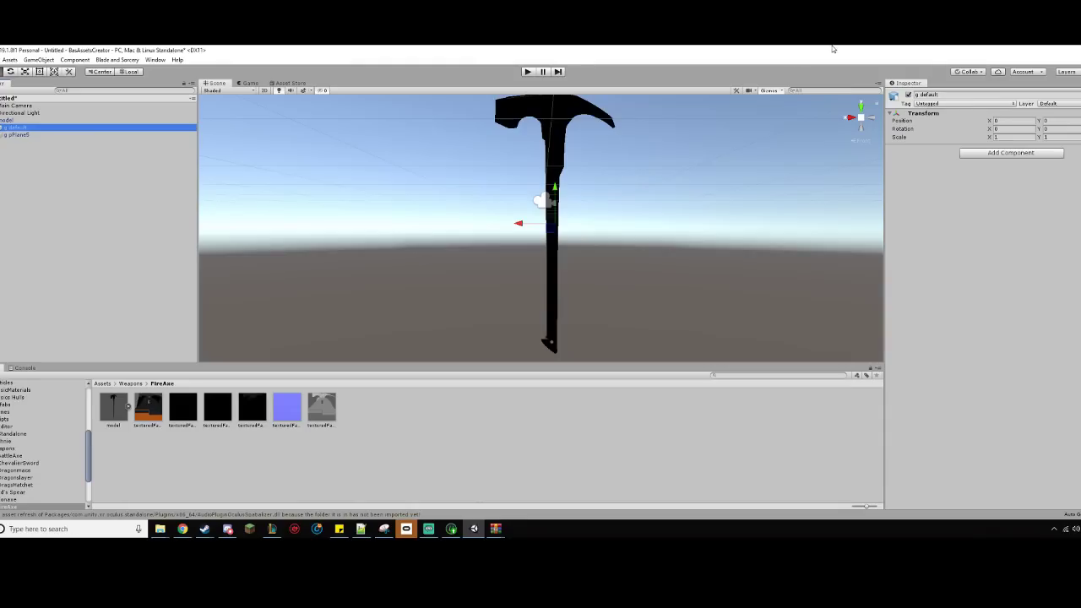
- Unpack the axe model's prefab in the scene and delete its g default child object
{"action": "key", "text": "Delete"}
{"action": "left_click", "coordinate": [635, 252]}
{"action": "left_click", "coordinate": [25, 120]}
{"action": "right_click", "coordinate": [26, 120]}
{"action": "left_click", "coordinate": [59, 221]}
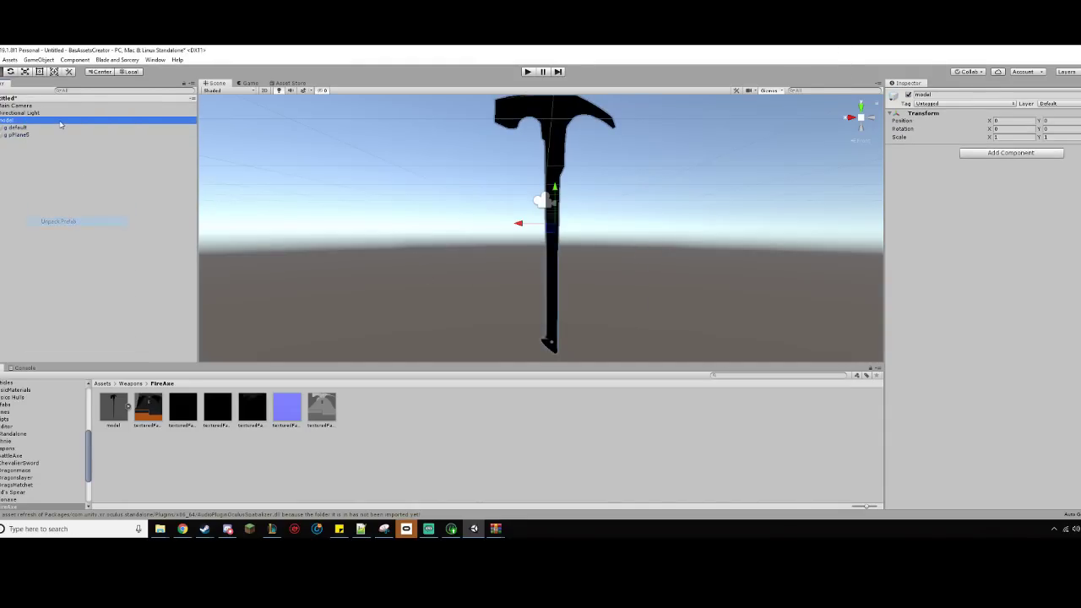
{"action": "left_click", "coordinate": [850, 118]}
{"action": "left_click", "coordinate": [851, 118]}
{"action": "scroll", "coordinate": [661, 141], "scroll_direction": "down", "scroll_amount": 2}
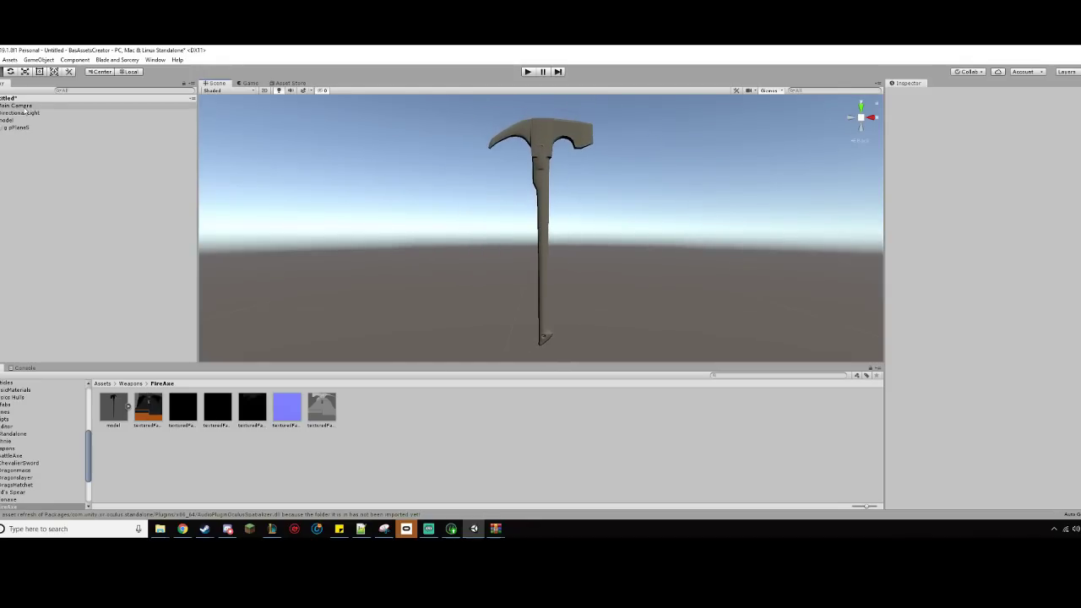
- Apply the texturedFacets_albedo texture to the g pPlane5 mesh
{"action": "left_click", "coordinate": [31, 127]}
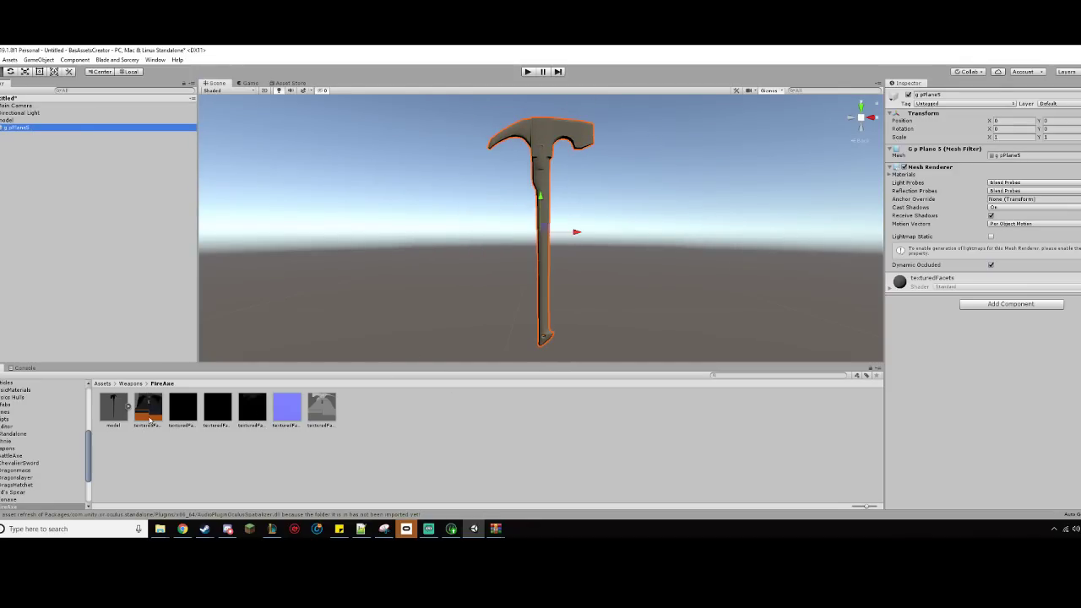
{"action": "left_click", "coordinate": [151, 418]}
{"action": "left_click_drag", "start_coordinate": [154, 410], "coordinate": [61, 132]}
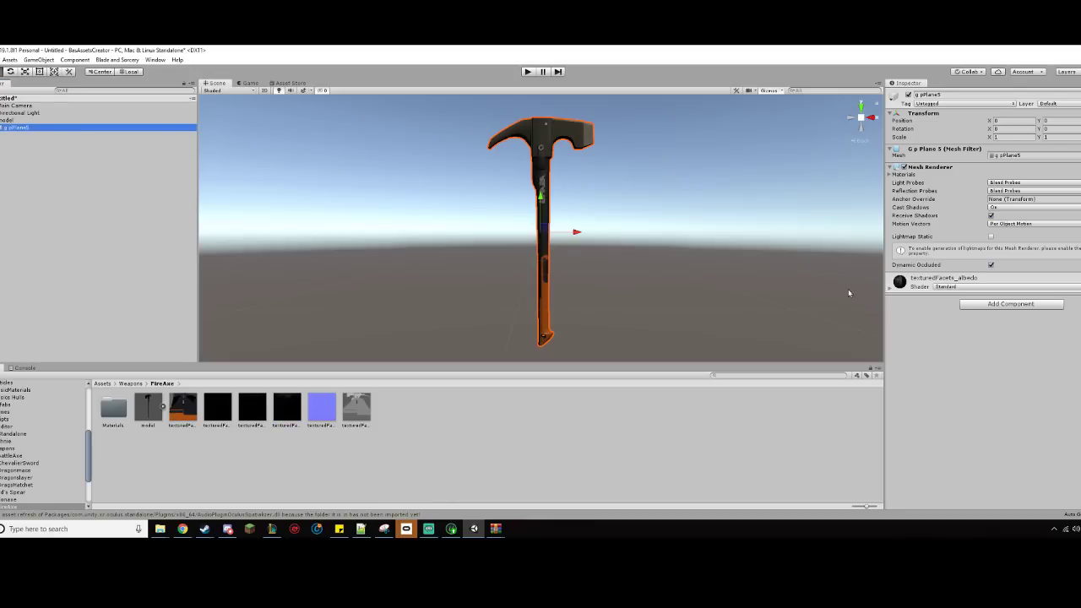
- Assign the texturedFacets_normal texture as the axe material's normal map and fix its import type to normal map
{"action": "left_click", "coordinate": [889, 290]}
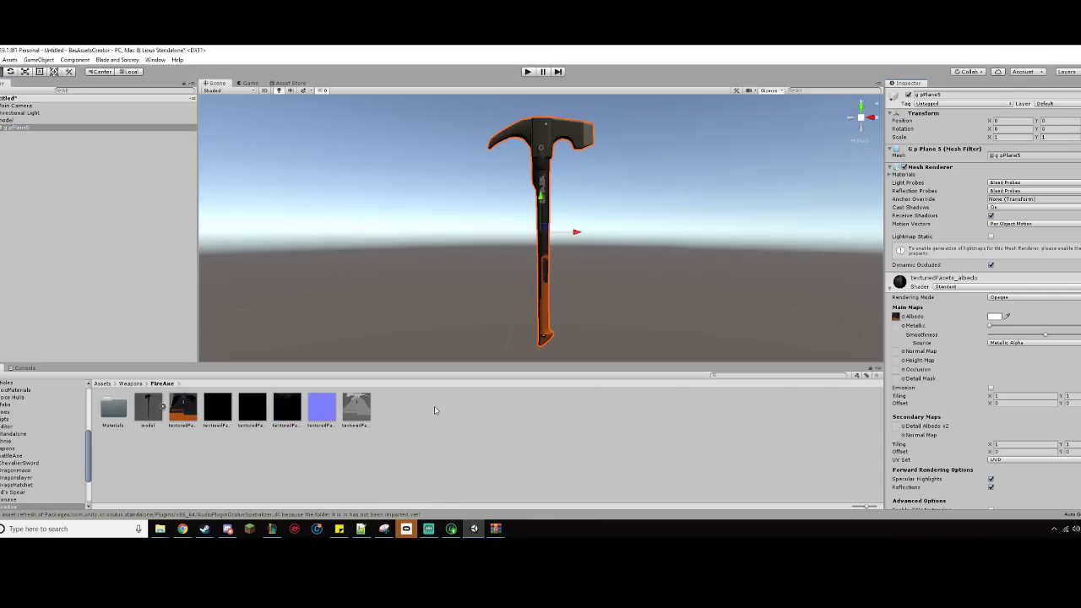
{"action": "left_click_drag", "start_coordinate": [316, 407], "coordinate": [896, 357]}
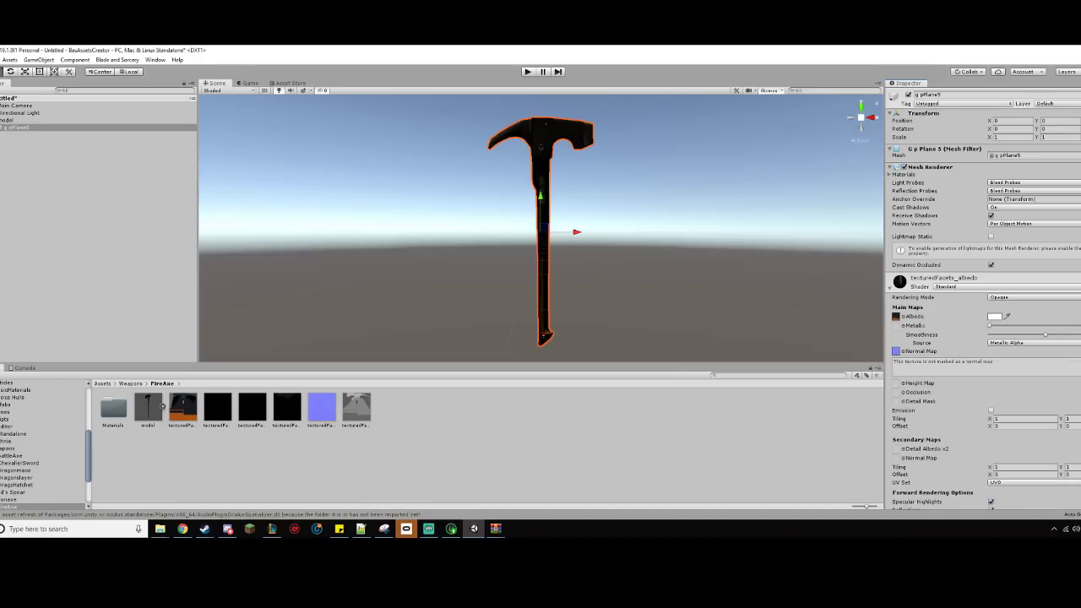
{"action": "left_click", "coordinate": [1080, 371]}
{"action": "scroll", "coordinate": [637, 282], "scroll_direction": "up", "scroll_amount": 6}
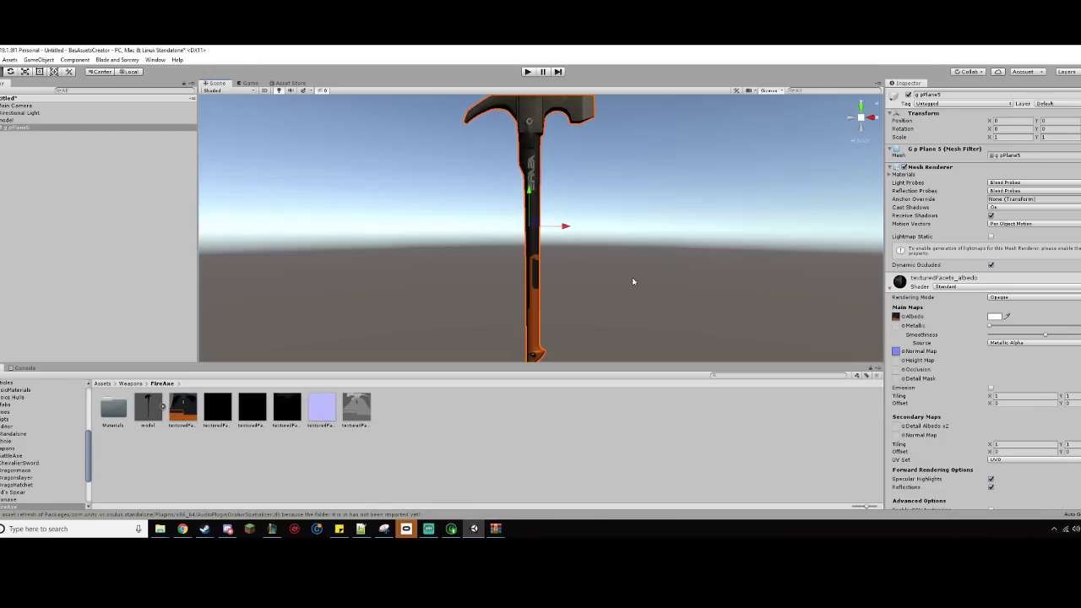
- Delete the axe model from the scene
{"action": "scroll", "coordinate": [635, 262], "scroll_direction": "down", "scroll_amount": 5}
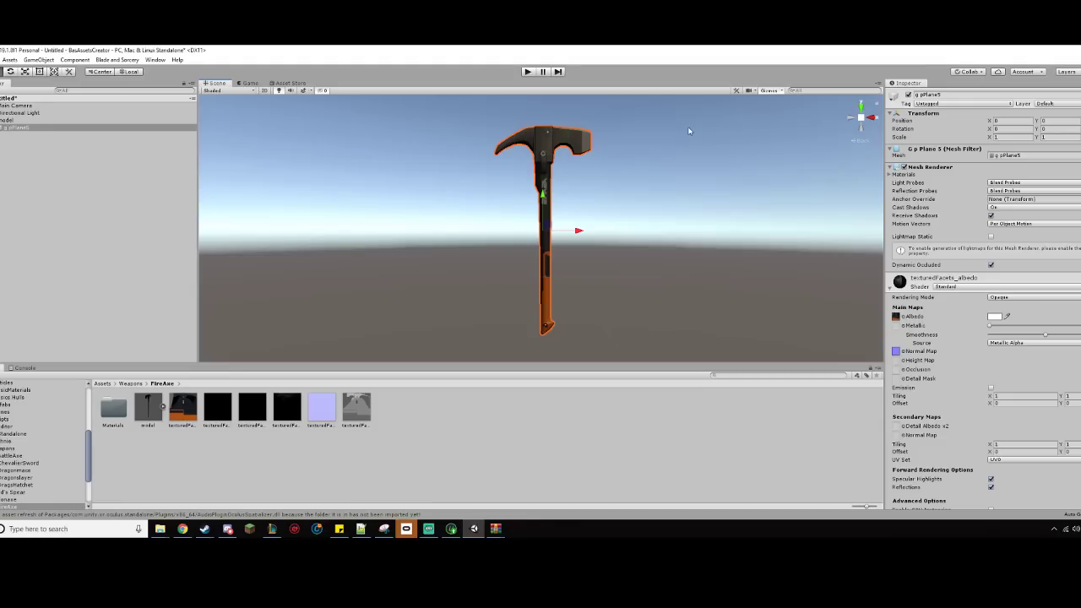
{"action": "left_click", "coordinate": [80, 128]}
{"action": "left_click", "coordinate": [80, 128]}
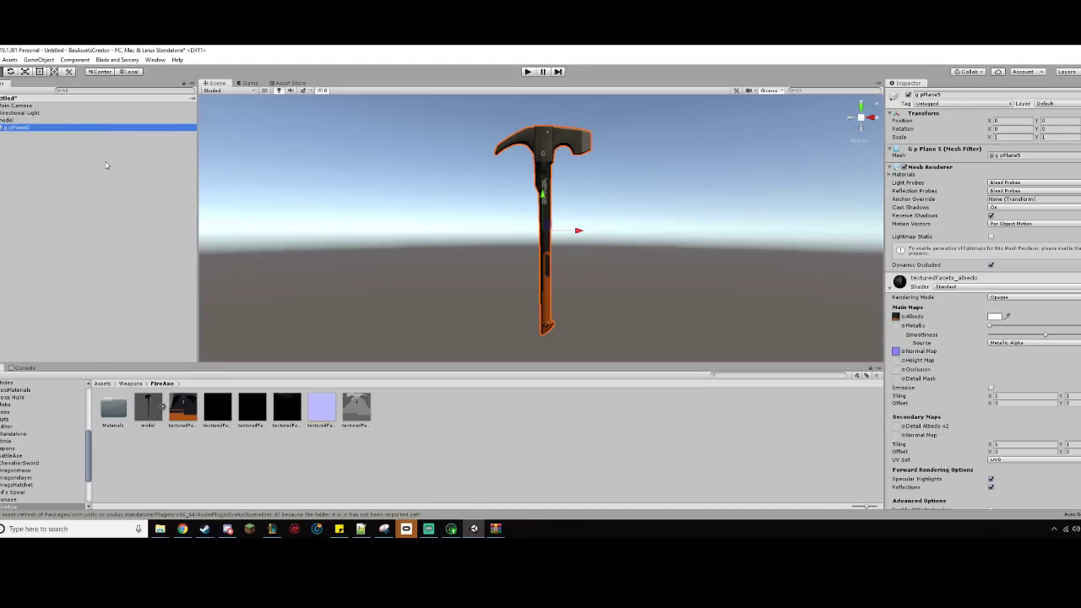
{"action": "left_click", "coordinate": [111, 121]}
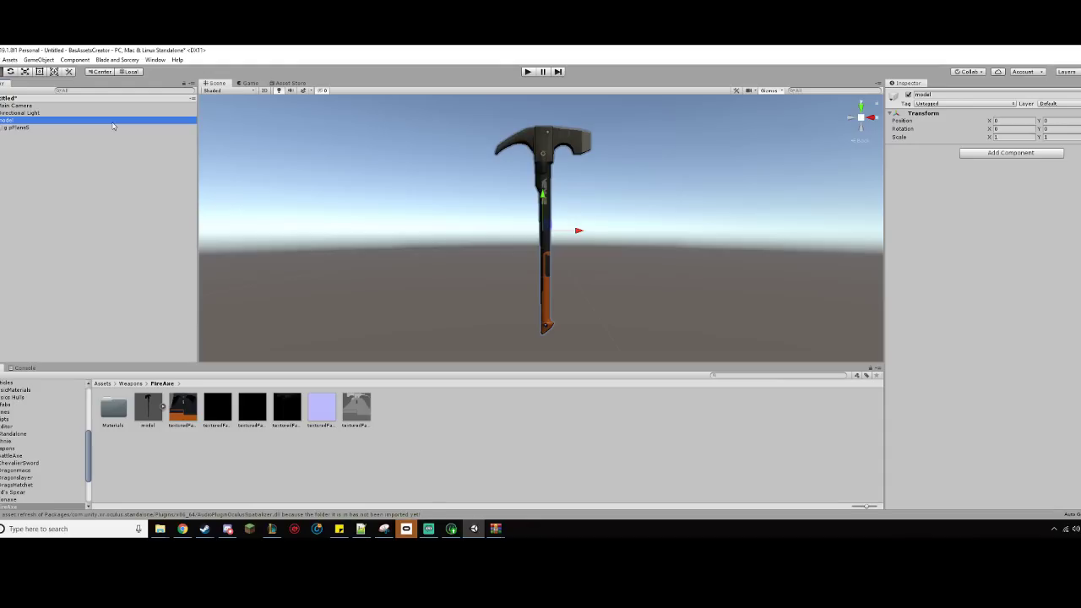
{"action": "key", "text": "Delete"}
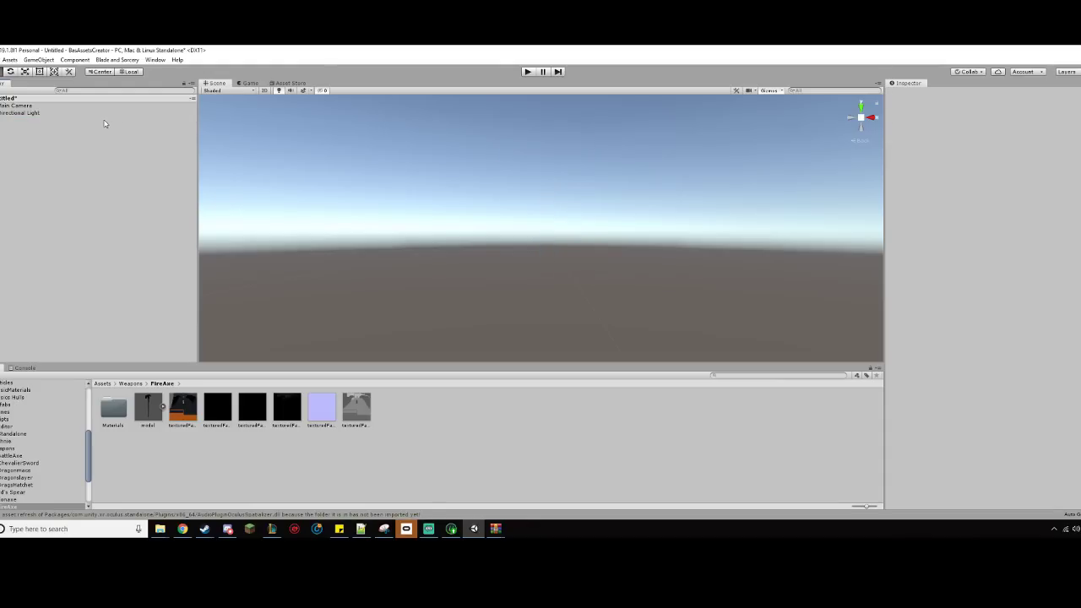
- Delete the FireAxe folder from the project's Weapons folder
{"action": "left_click", "coordinate": [132, 384]}
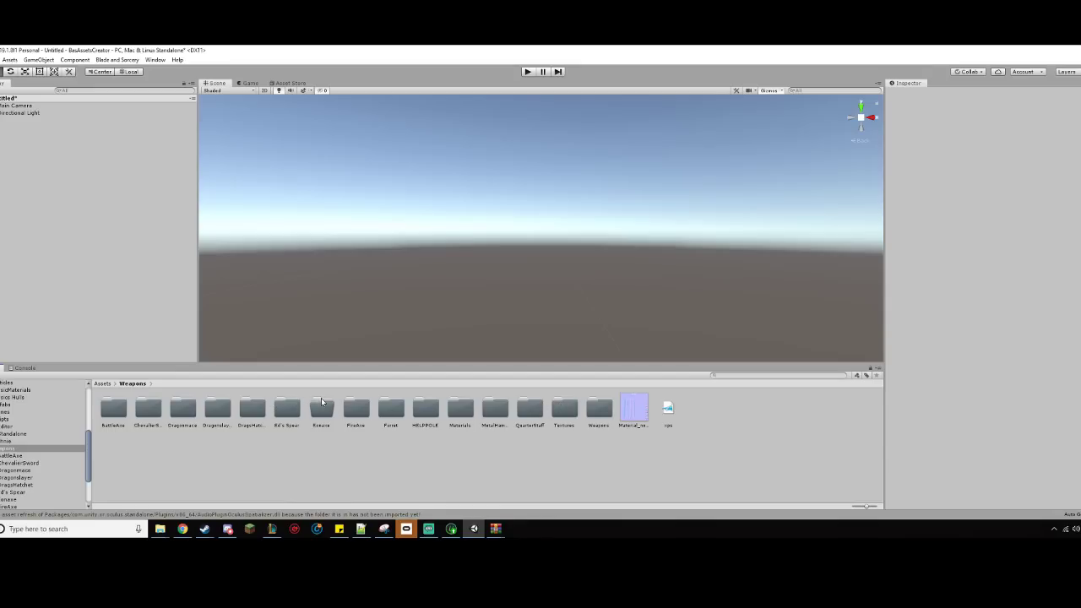
{"action": "right_click", "coordinate": [363, 408]}
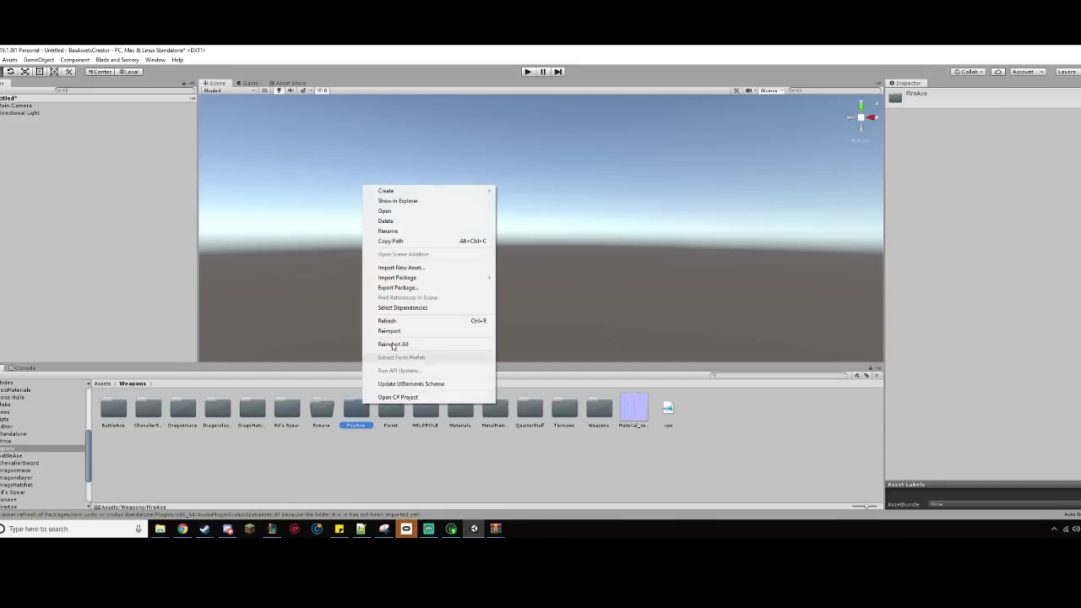
{"action": "left_click", "coordinate": [426, 221]}
{"action": "left_click", "coordinate": [579, 306]}
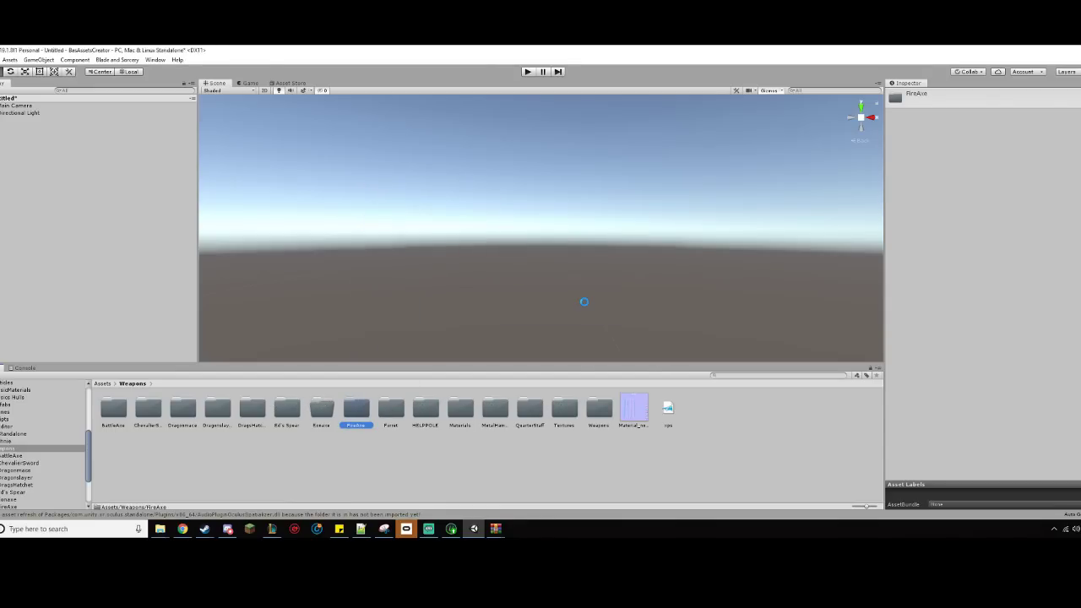
- Look through the project's weapon folders, from Weapons to MetalHammer, for another model to use
{"action": "scroll", "coordinate": [42, 473], "scroll_direction": "down", "scroll_amount": 3}
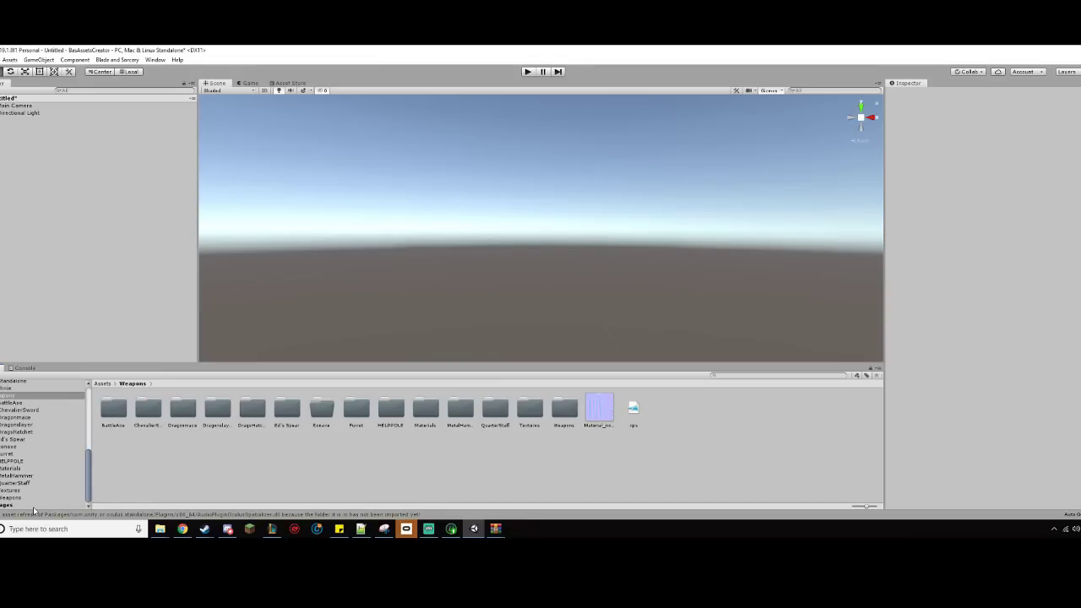
{"action": "left_click", "coordinate": [12, 497]}
{"action": "scroll", "coordinate": [313, 477], "scroll_direction": "down", "scroll_amount": 1}
{"action": "scroll", "coordinate": [313, 477], "scroll_direction": "up", "scroll_amount": 1}
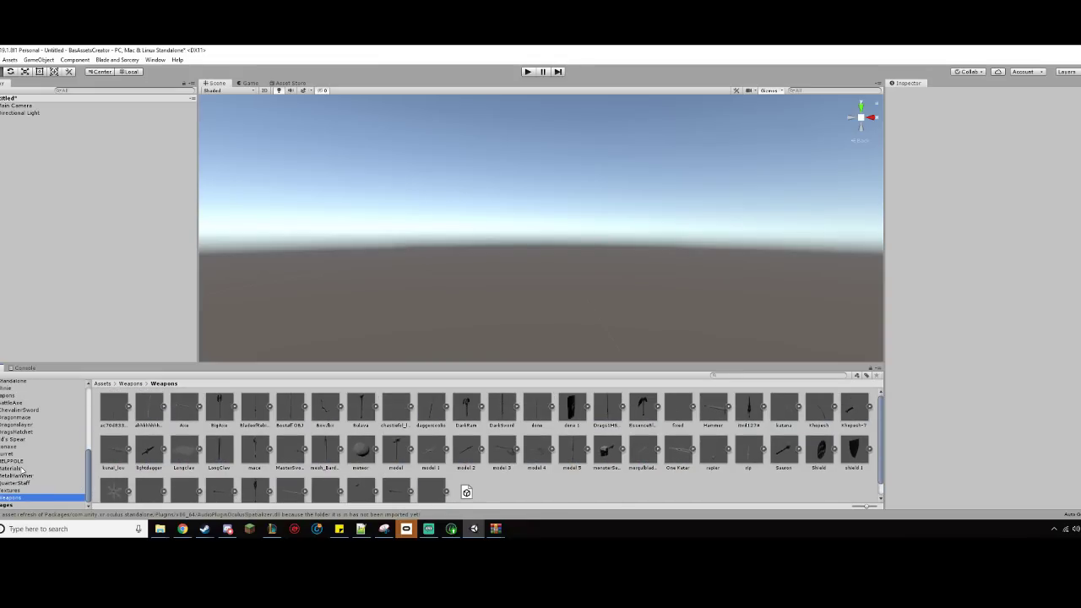
{"action": "left_click", "coordinate": [15, 417]}
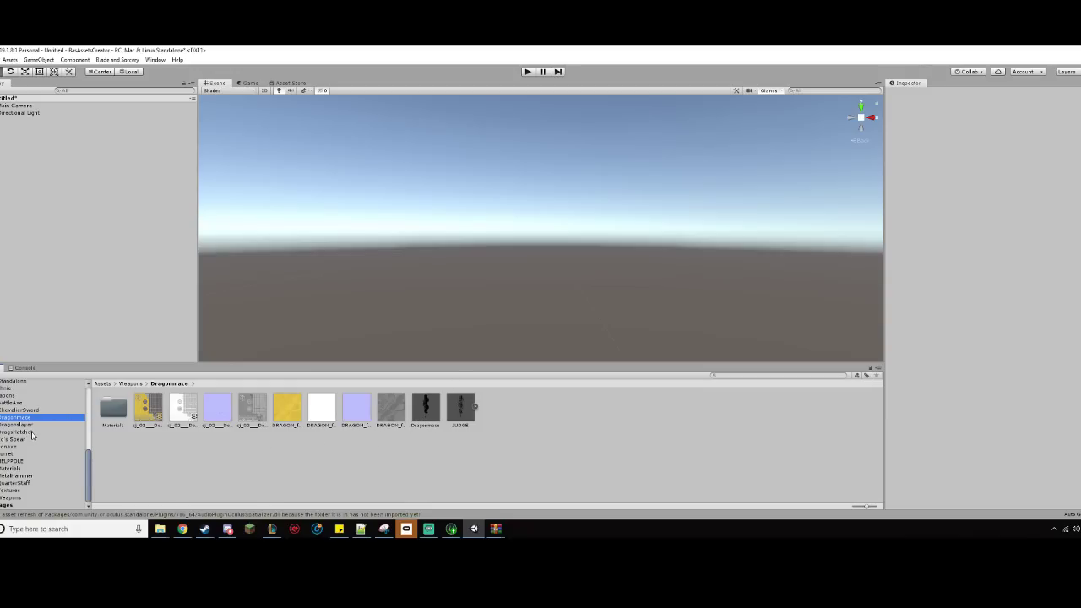
{"action": "left_click", "coordinate": [35, 403]}
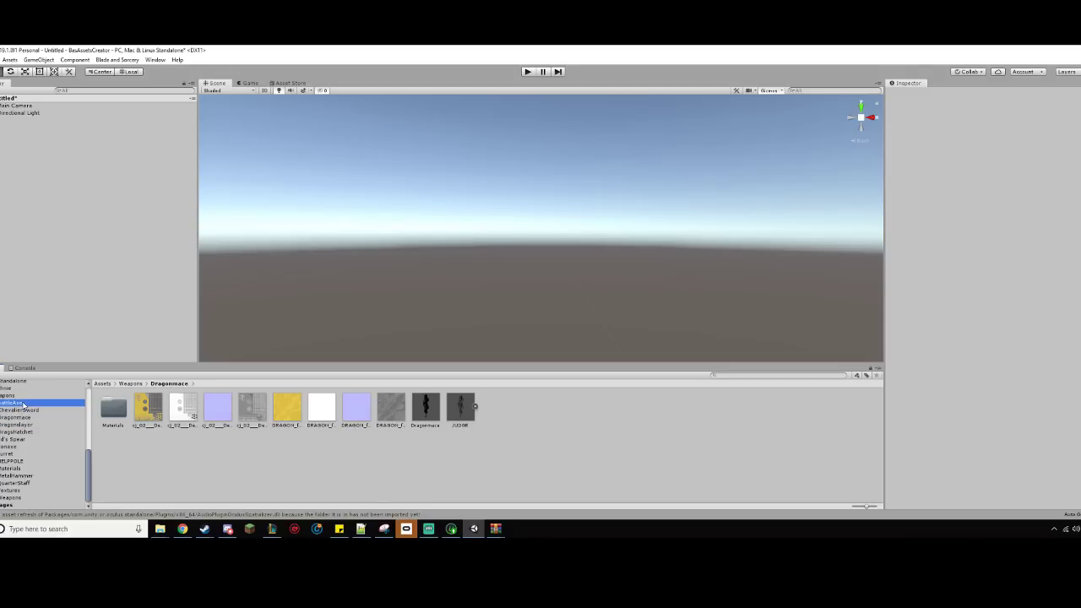
{"action": "left_click", "coordinate": [21, 410]}
{"action": "left_click", "coordinate": [20, 432]}
{"action": "left_click", "coordinate": [21, 439]}
{"action": "left_click", "coordinate": [21, 453]}
{"action": "left_click", "coordinate": [21, 461]}
{"action": "left_click", "coordinate": [22, 468]}
{"action": "left_click", "coordinate": [24, 460]}
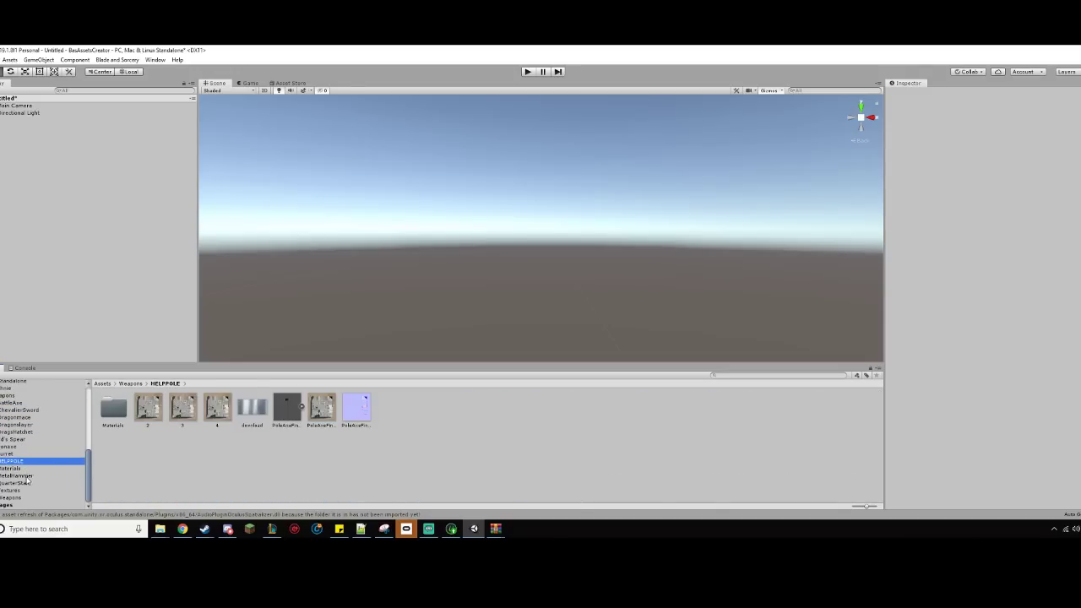
{"action": "left_click", "coordinate": [25, 476]}
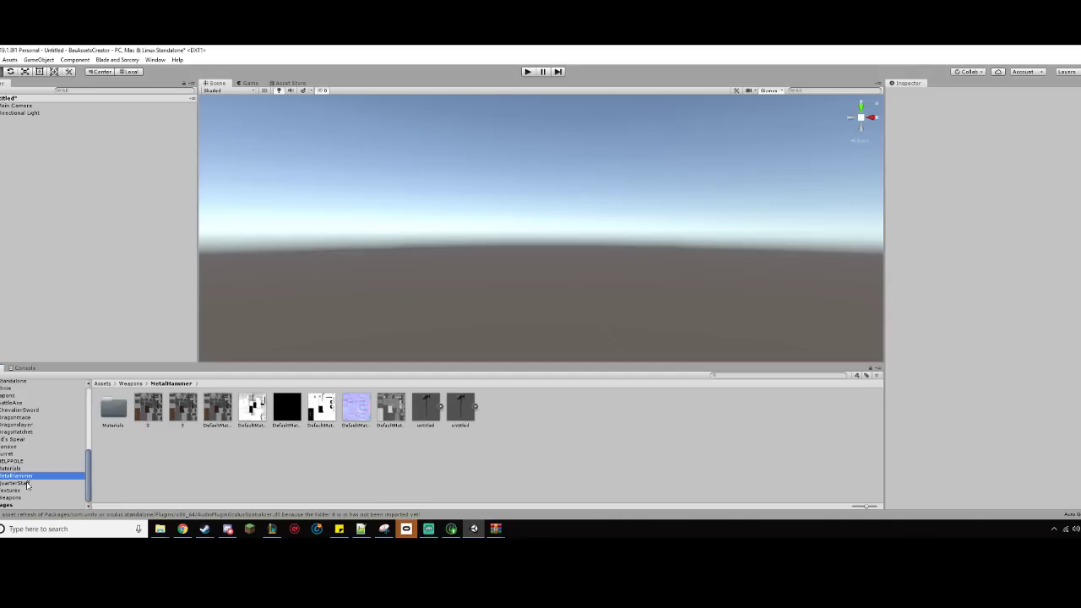
- Place the first untitled hammer model from the MetalHammer folder in the scene
{"action": "left_click", "coordinate": [439, 409]}
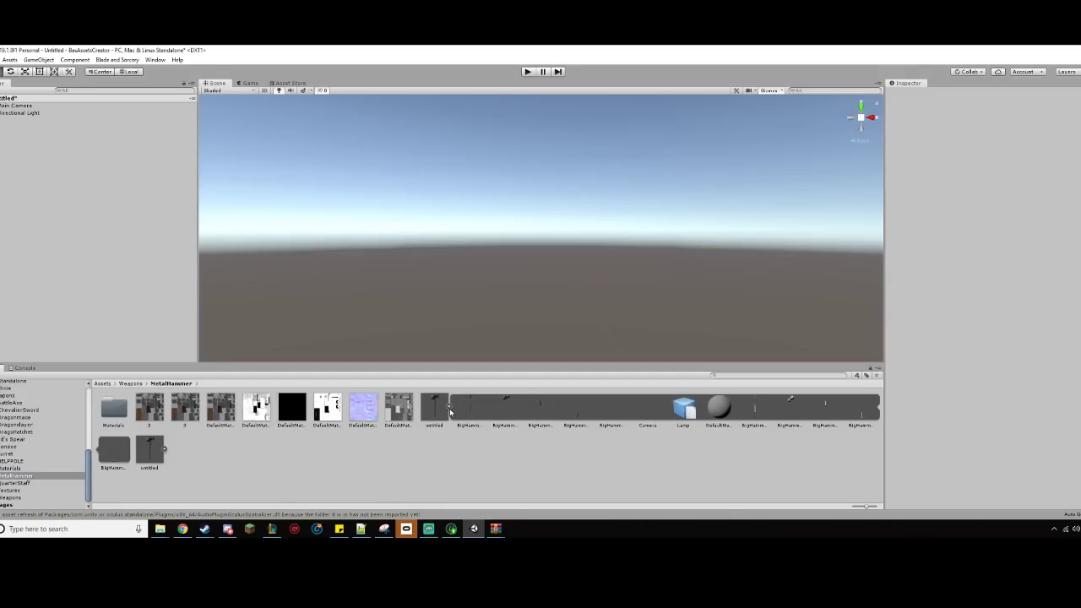
{"action": "left_click", "coordinate": [449, 408]}
{"action": "left_click_drag", "start_coordinate": [436, 411], "coordinate": [87, 184]}
{"action": "scroll", "coordinate": [619, 195], "scroll_direction": "down", "scroll_amount": 12}
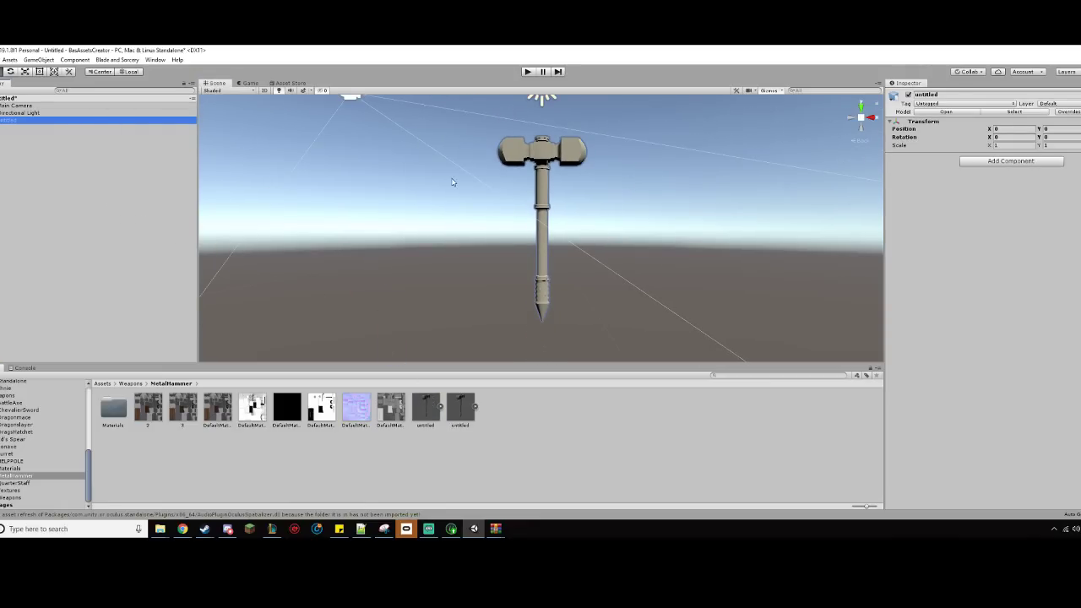
{"action": "scroll", "coordinate": [448, 174], "scroll_direction": "down", "scroll_amount": 4}
{"action": "mouse_move", "coordinate": [444, 167]}
{"action": "middle_mouse_down"}
{"action": "mouse_move", "coordinate": [448, 248]}
{"action": "mouse_move", "coordinate": [454, 184]}
{"action": "middle_mouse_up"}
{"action": "scroll", "coordinate": [461, 187], "scroll_direction": "down", "scroll_amount": 3}
{"action": "scroll", "coordinate": [471, 176], "scroll_direction": "up", "scroll_amount": 2}
- Unpack the hammer model's prefab in the scene and delete its Camera and Lamp child objects
{"action": "right_click", "coordinate": [23, 121]}
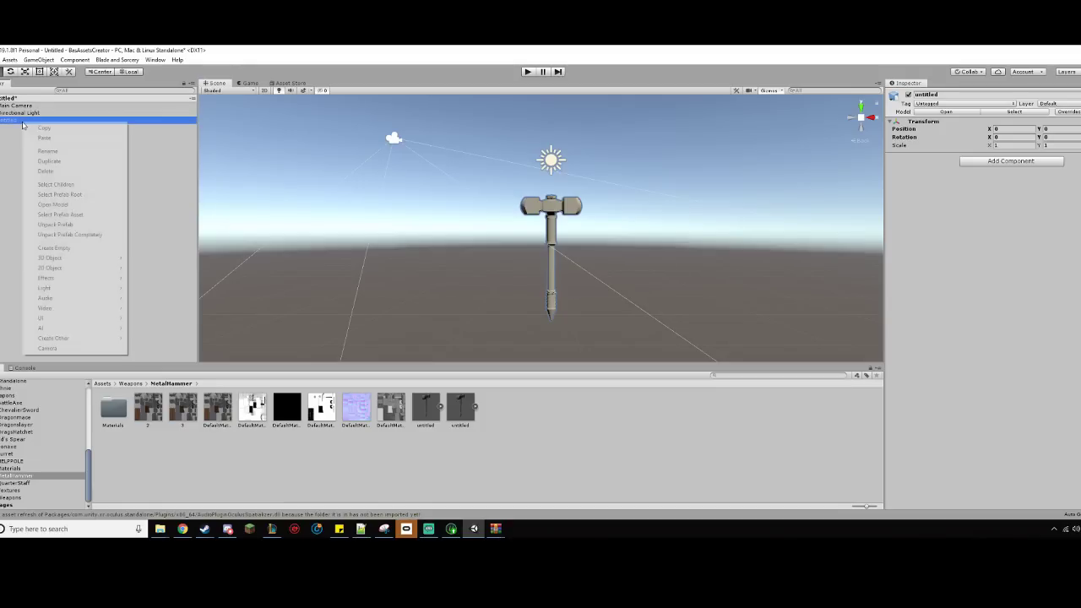
{"action": "left_click", "coordinate": [52, 225]}
{"action": "left_click", "coordinate": [1, 120]}
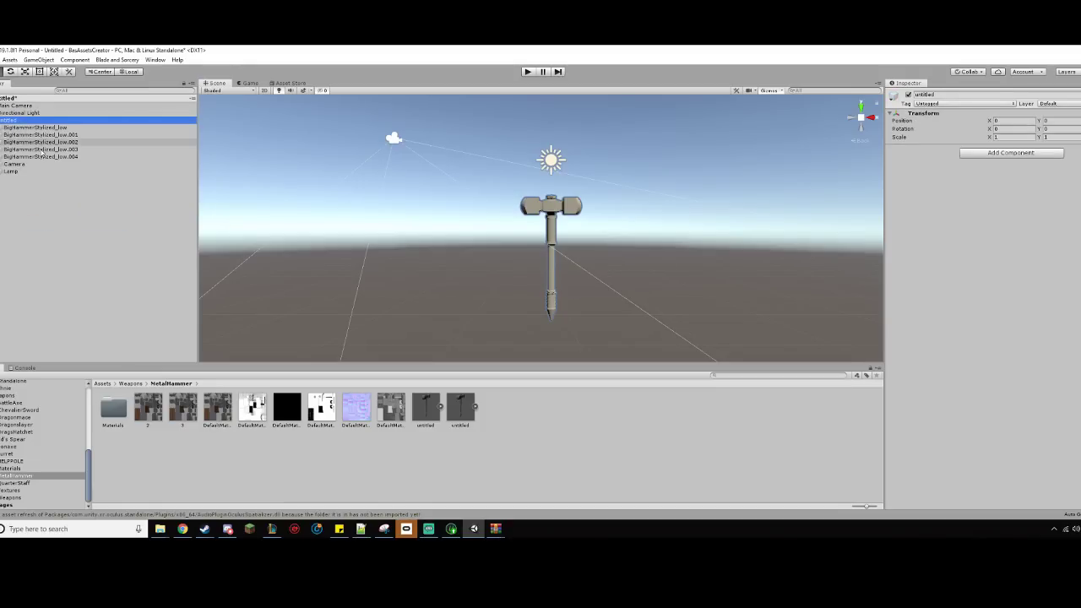
{"action": "left_click", "coordinate": [48, 166]}
{"action": "key", "text": "Delete"}
{"action": "left_click", "coordinate": [53, 171]}
{"action": "key", "text": "Delete"}
- Apply the DefaultMaterial_albedo texture to the BigHammerStylized_low mesh
{"action": "scroll", "coordinate": [518, 254], "scroll_direction": "up", "scroll_amount": 2}
{"action": "scroll", "coordinate": [499, 226], "scroll_direction": "up", "scroll_amount": 2}
{"action": "mouse_move", "coordinate": [494, 253]}
{"action": "middle_mouse_down"}
{"action": "mouse_move", "coordinate": [500, 221]}
{"action": "mouse_move", "coordinate": [478, 260]}
{"action": "mouse_move", "coordinate": [454, 230]}
{"action": "mouse_move", "coordinate": [502, 245]}
{"action": "middle_mouse_up"}
{"action": "scroll", "coordinate": [473, 240], "scroll_direction": "up", "scroll_amount": 1}
{"action": "scroll", "coordinate": [481, 235], "scroll_direction": "up", "scroll_amount": 1}
{"action": "scroll", "coordinate": [501, 245], "scroll_direction": "up", "scroll_amount": 1}
{"action": "left_click", "coordinate": [48, 127]}
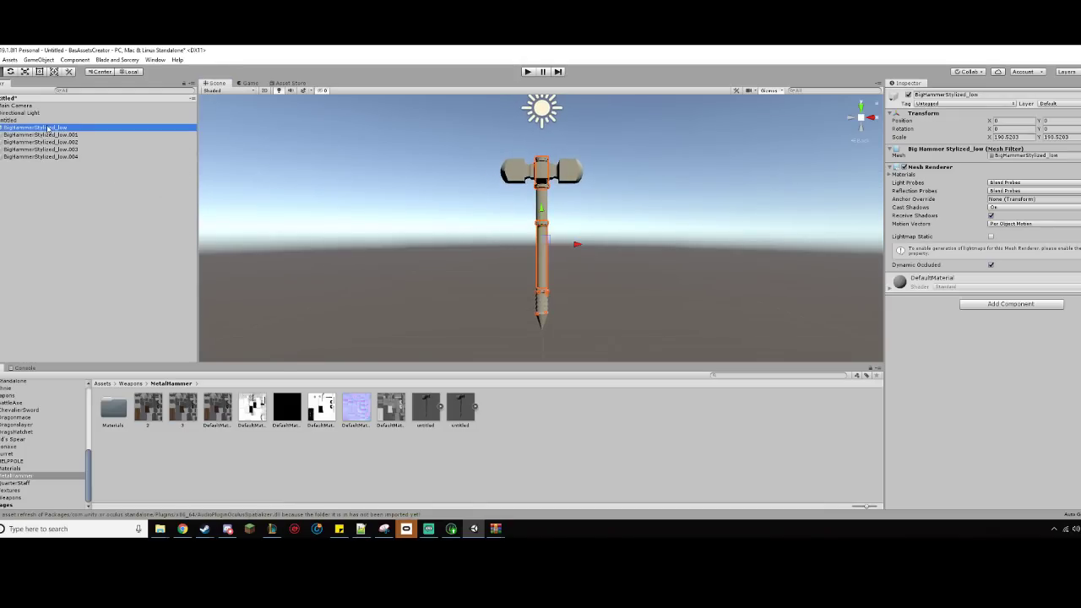
{"action": "scroll", "coordinate": [716, 238], "scroll_direction": "up", "scroll_amount": 1}
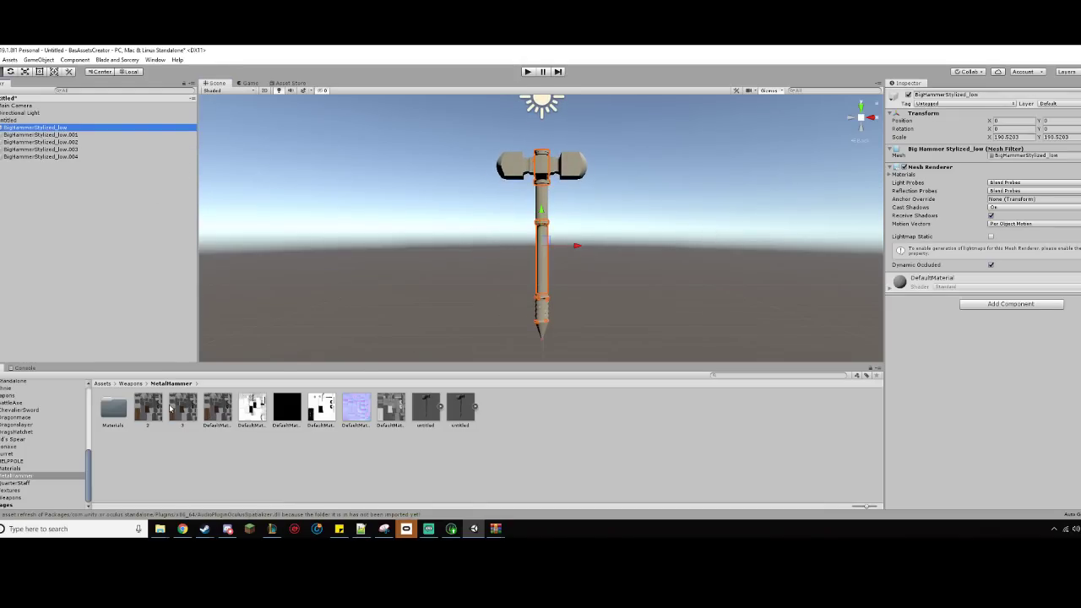
{"action": "left_click", "coordinate": [145, 448]}
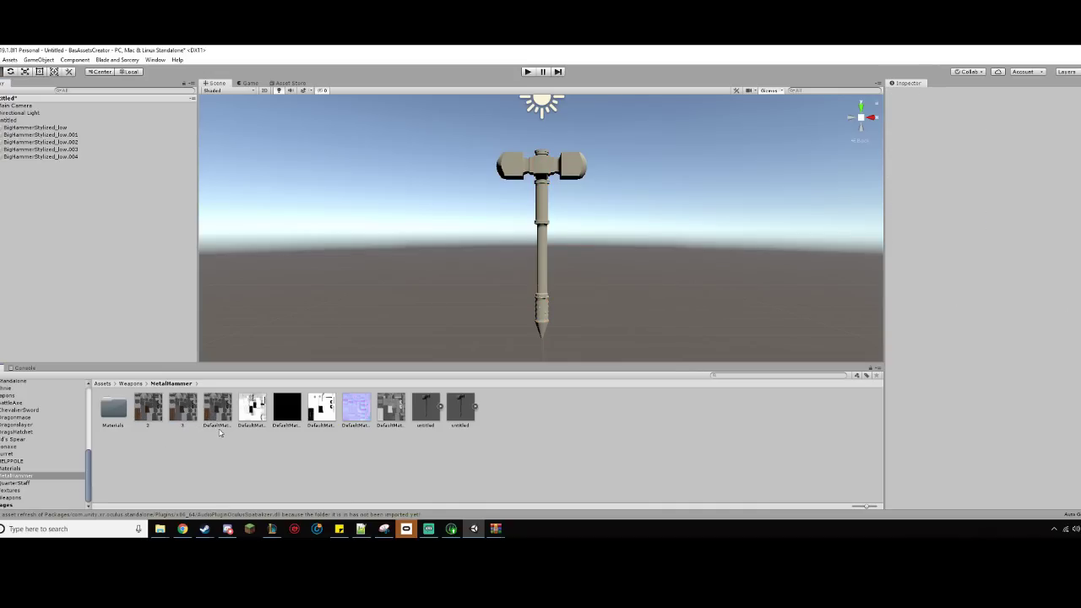
{"action": "left_click", "coordinate": [80, 128]}
{"action": "scroll", "coordinate": [500, 331], "scroll_direction": "up", "scroll_amount": 1}
{"action": "left_click_drag", "start_coordinate": [215, 412], "coordinate": [93, 133]}
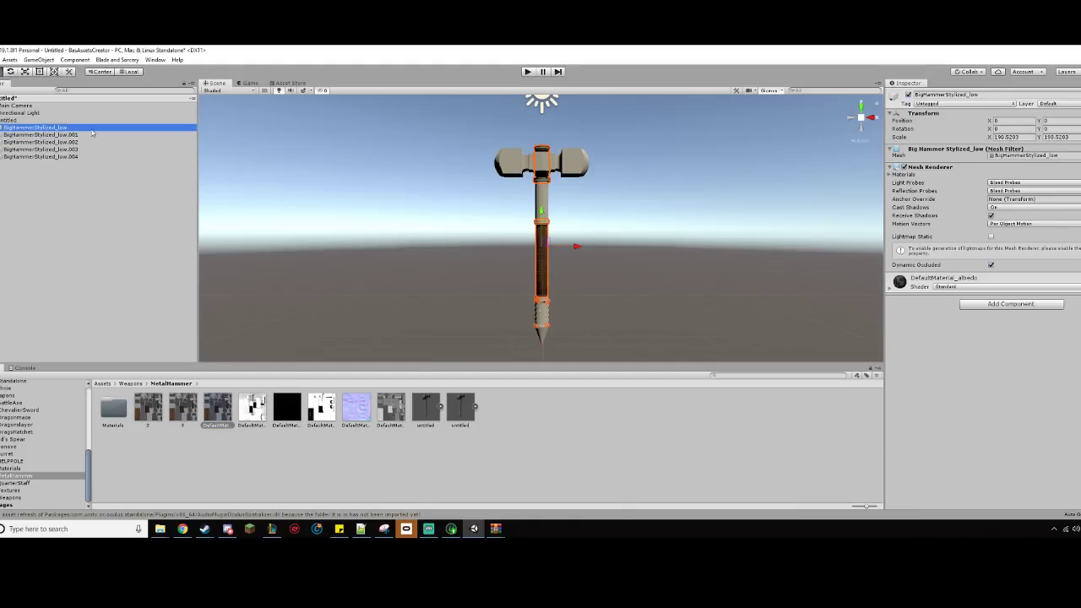
- Clear the normal map of BigHammerStylized_low's material and assign the DefaultMaterial_normal texture to it again
{"action": "left_click", "coordinate": [899, 288]}
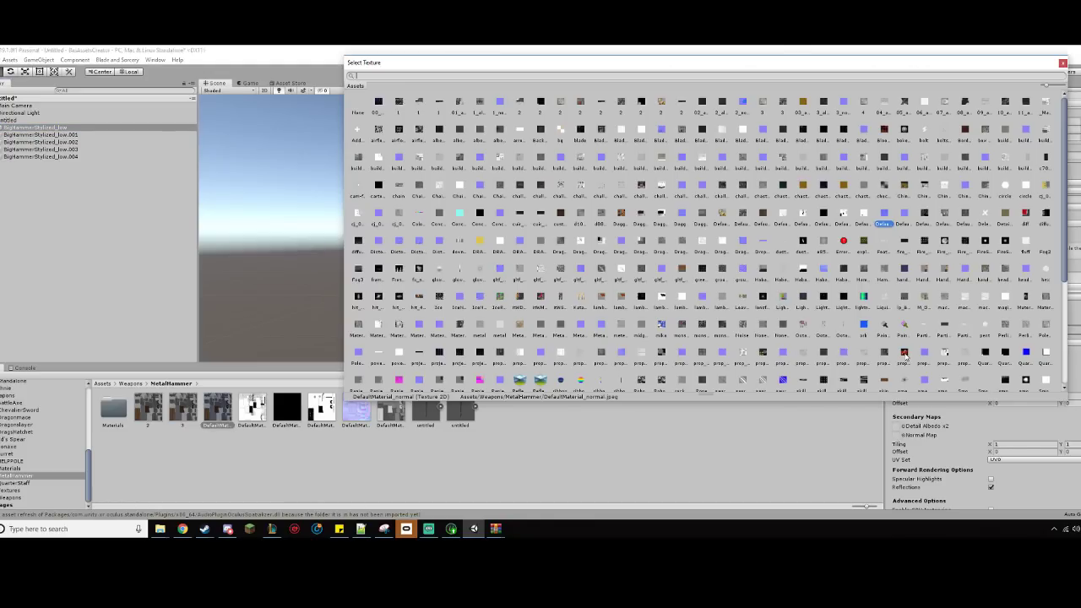
{"action": "left_click", "coordinate": [902, 351]}
{"action": "double_click", "coordinate": [366, 99]}
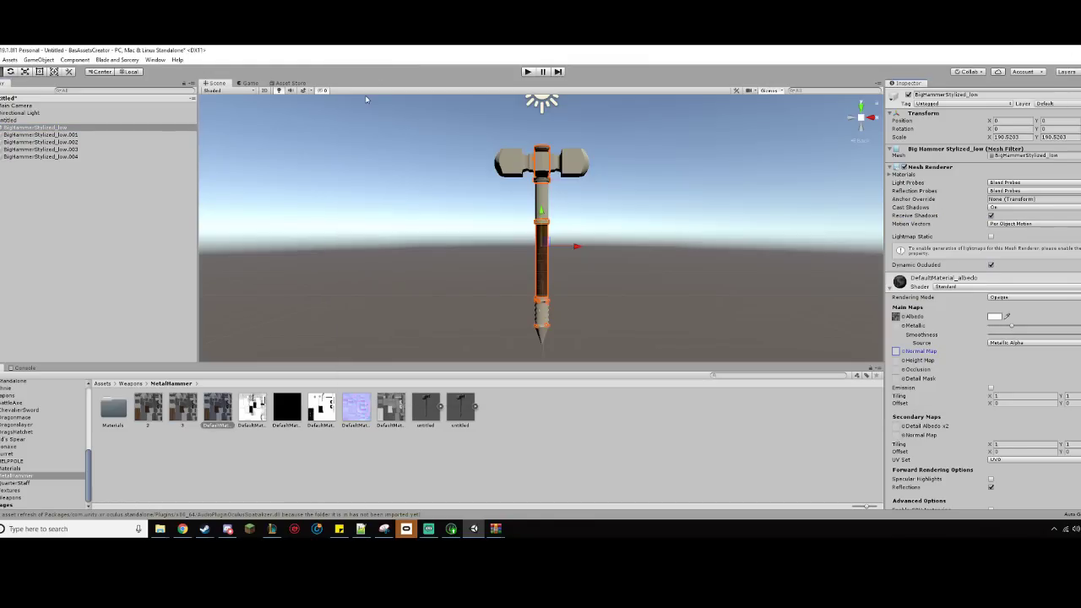
{"action": "scroll", "coordinate": [656, 321], "scroll_direction": "up", "scroll_amount": 3}
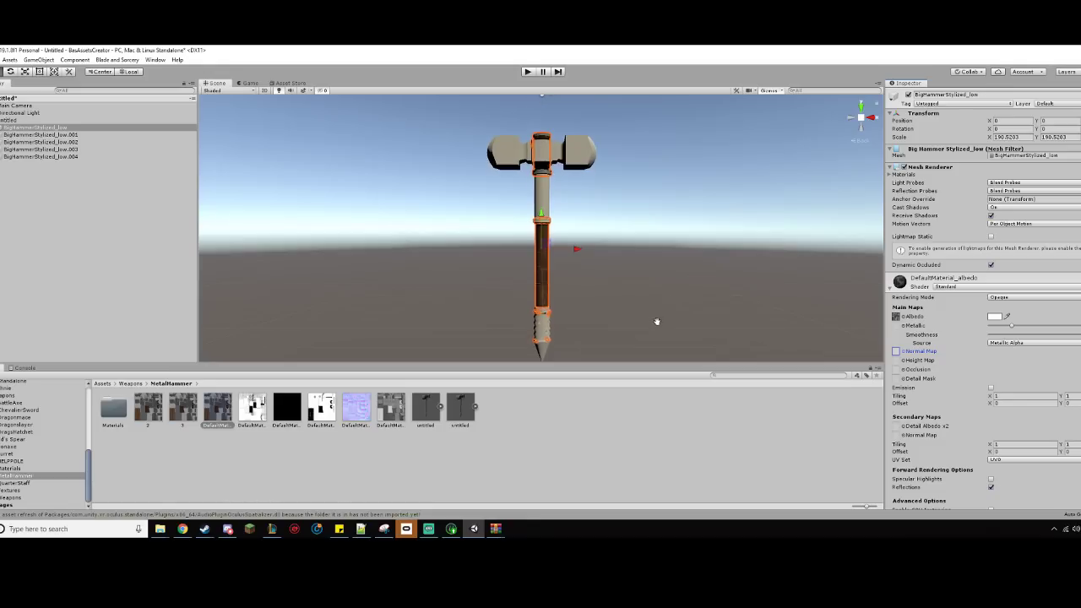
{"action": "left_click_drag", "start_coordinate": [363, 417], "coordinate": [896, 354]}
{"action": "scroll", "coordinate": [624, 317], "scroll_direction": "up", "scroll_amount": 5}
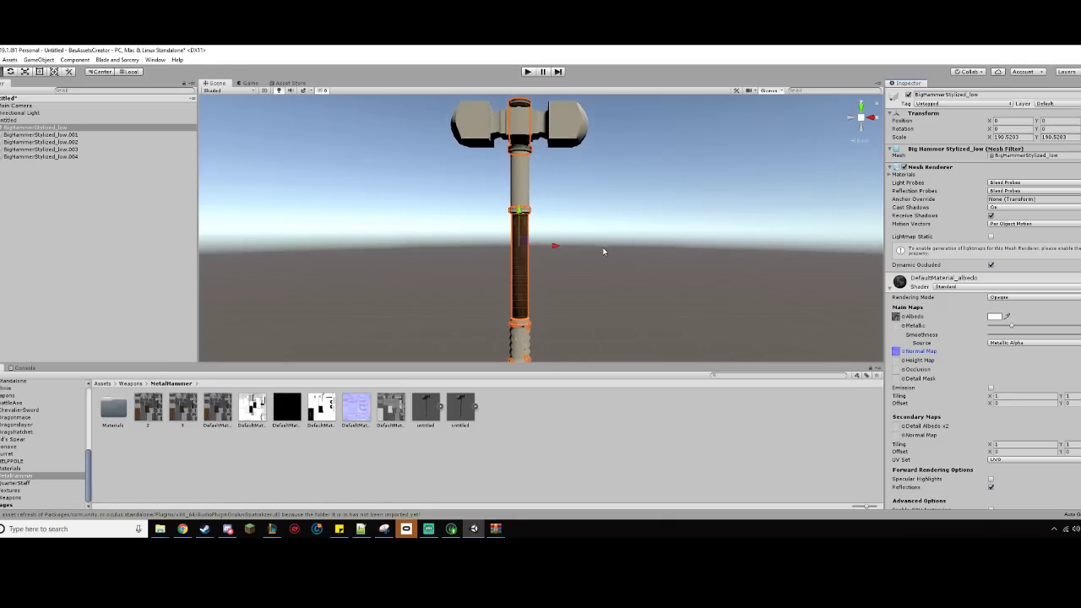
{"action": "scroll", "coordinate": [637, 282], "scroll_direction": "up", "scroll_amount": 2}
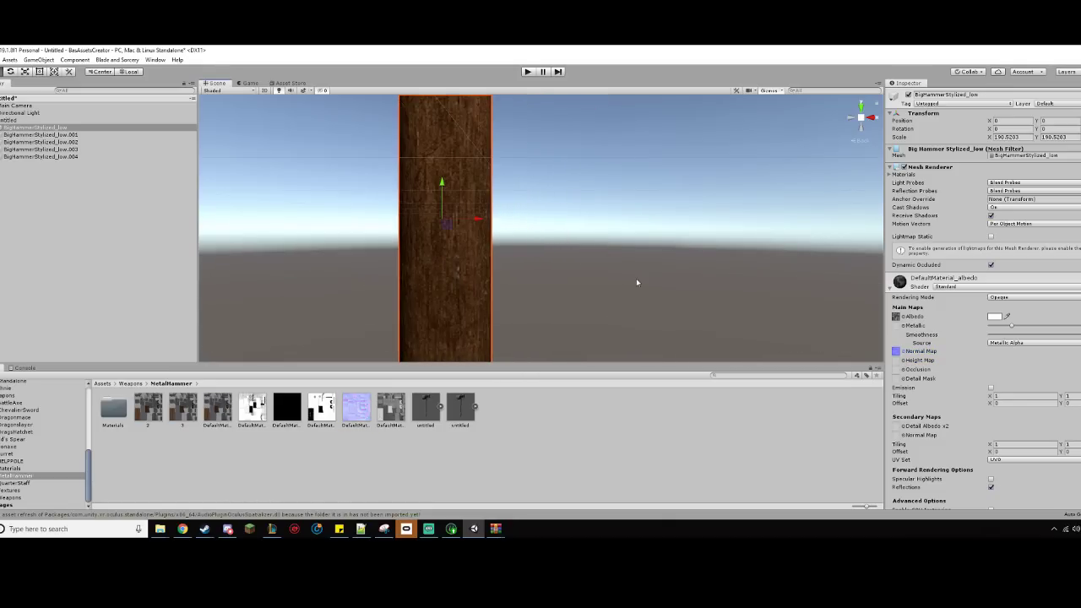
{"action": "scroll", "coordinate": [480, 214], "scroll_direction": "down", "scroll_amount": 2}
{"action": "scroll", "coordinate": [608, 234], "scroll_direction": "down", "scroll_amount": 5}
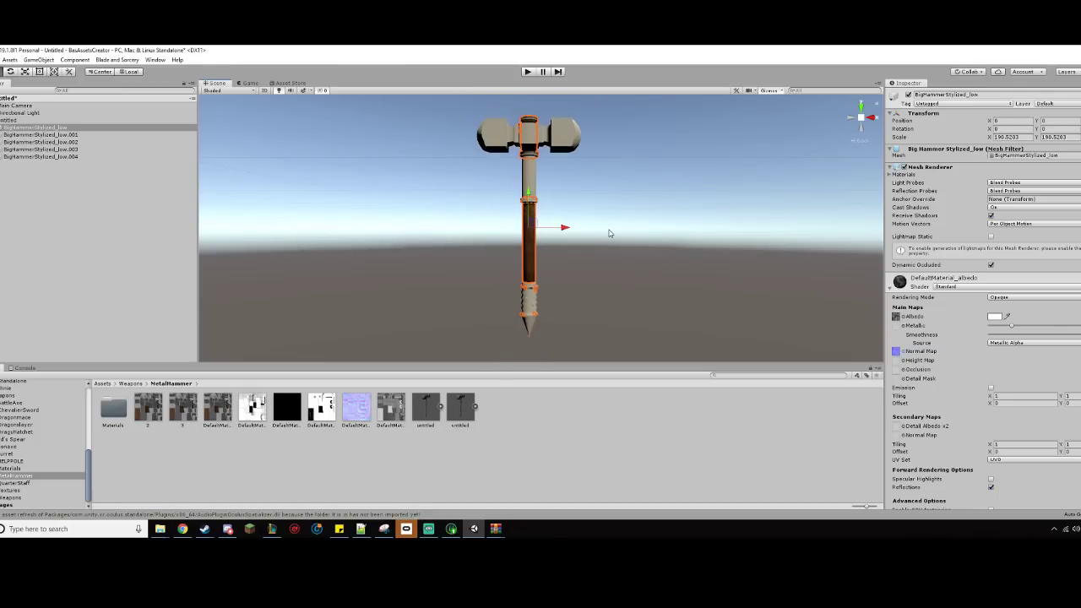
- Apply the texture named 3 to the BigHammerStylized_low.001 hammer head mesh and expand its material settings
{"action": "left_click", "coordinate": [43, 134]}
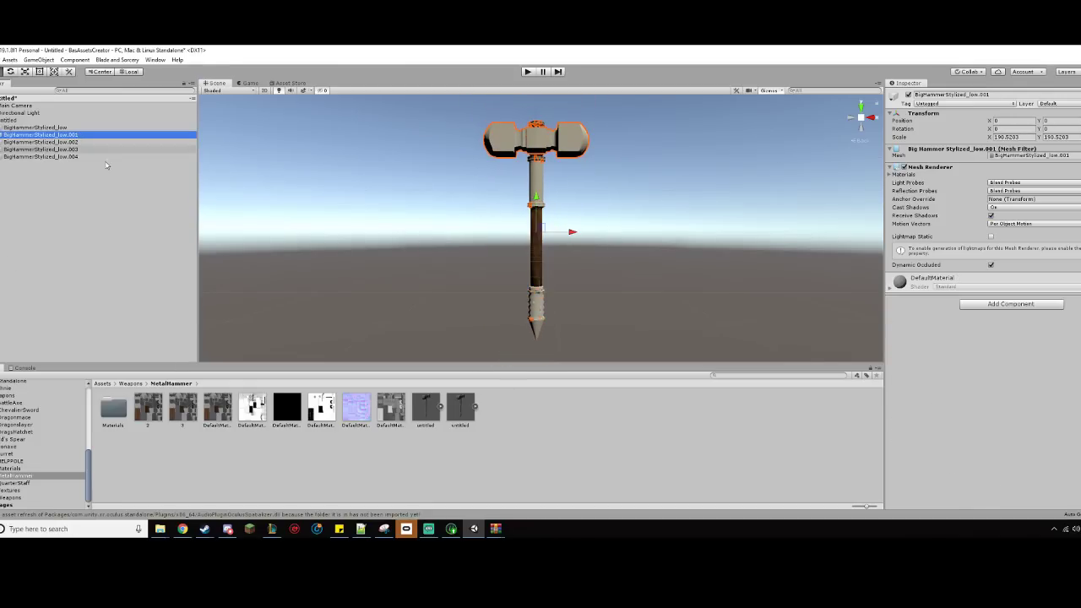
{"action": "left_click", "coordinate": [187, 416]}
{"action": "left_click_drag", "start_coordinate": [188, 416], "coordinate": [100, 137]}
{"action": "left_click", "coordinate": [887, 289]}
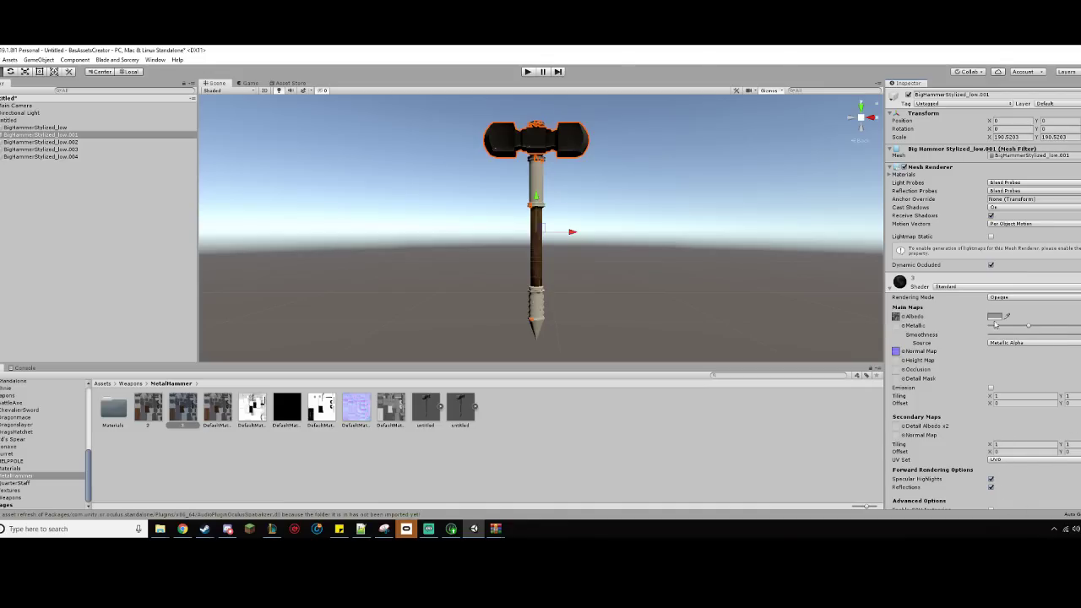
- Set the albedo colour of the hammer head's material to white, FFFFFF
{"action": "scroll", "coordinate": [653, 319], "scroll_direction": "up", "scroll_amount": 5}
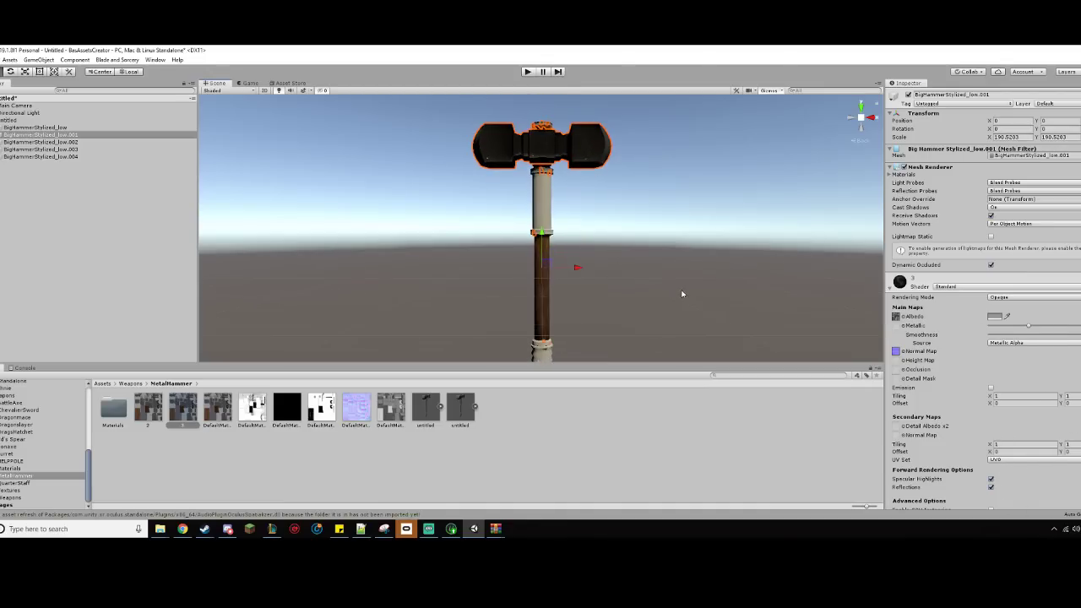
{"action": "middle_click_drag", "start_coordinate": [667, 158], "coordinate": [667, 218]}
{"action": "left_click", "coordinate": [995, 316]}
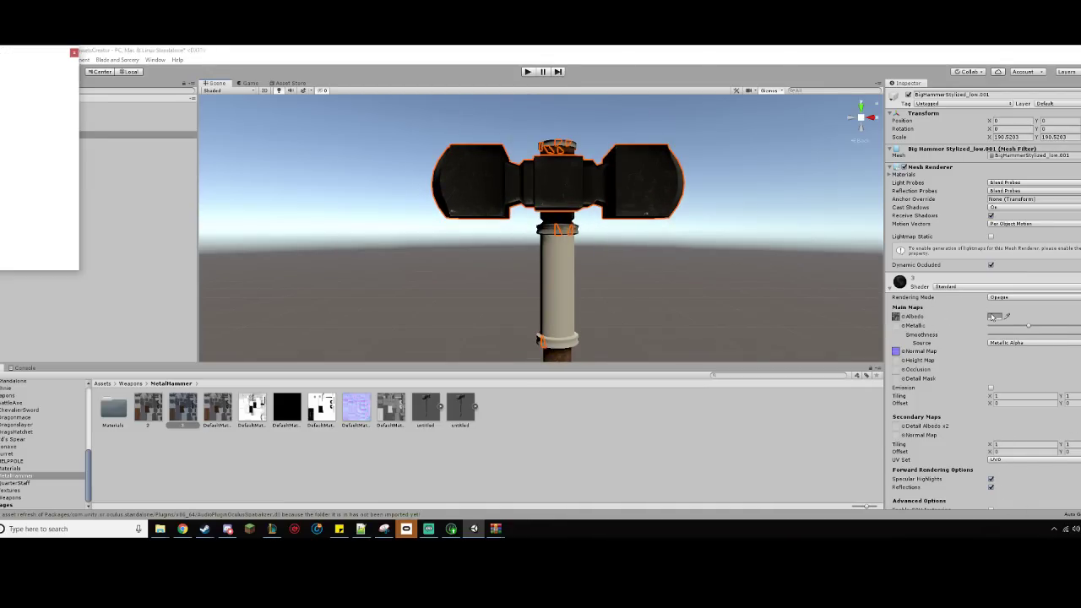
{"action": "left_click", "coordinate": [10, 129]}
{"action": "left_click_drag", "start_coordinate": [5, 110], "coordinate": [2, 107]}
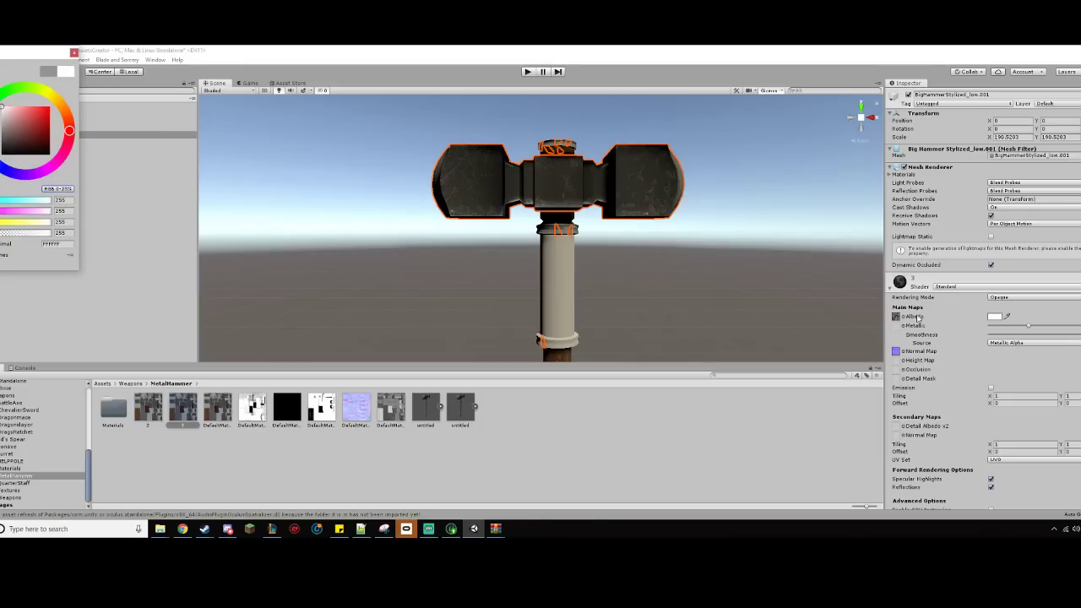
{"action": "left_click", "coordinate": [74, 53]}
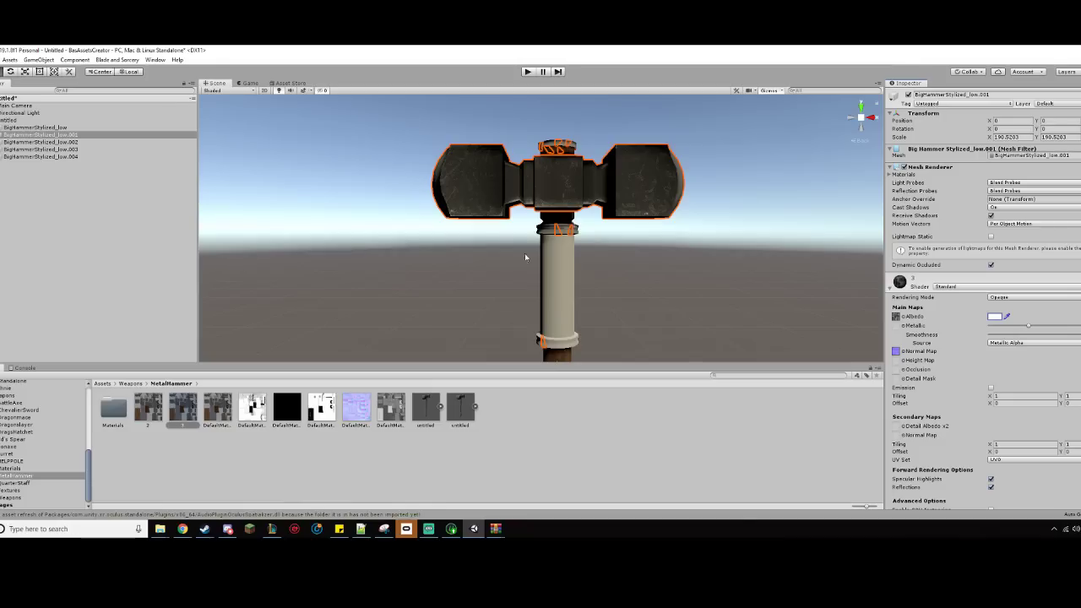
- Apply the texture named 2 to the BigHammerStylized_low.002 mesh on the upper handle
{"action": "scroll", "coordinate": [542, 262], "scroll_direction": "down", "scroll_amount": 3}
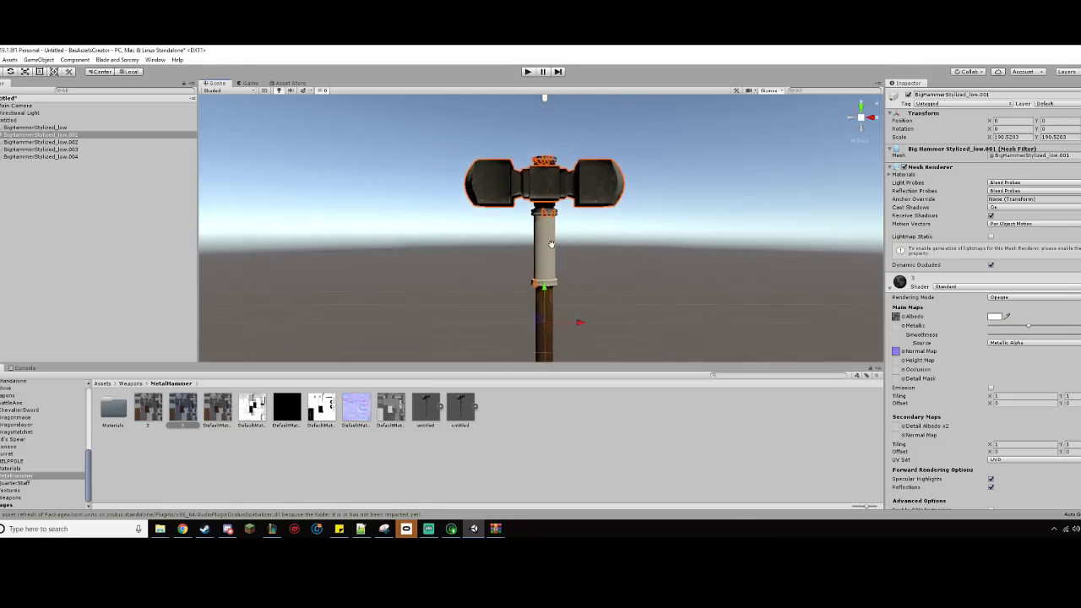
{"action": "left_click", "coordinate": [34, 142]}
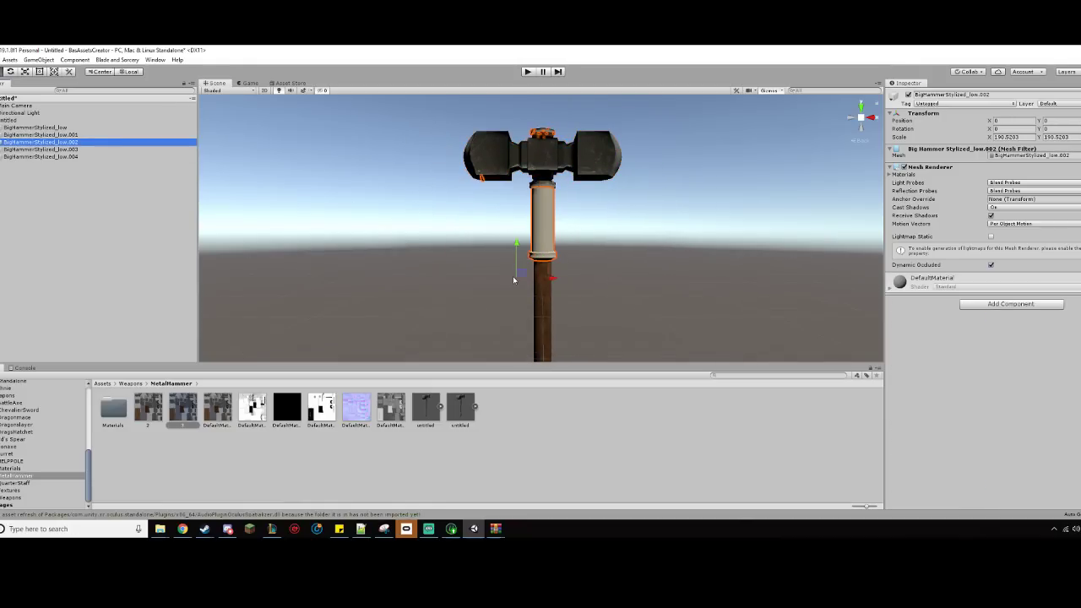
{"action": "scroll", "coordinate": [515, 278], "scroll_direction": "down", "scroll_amount": 3}
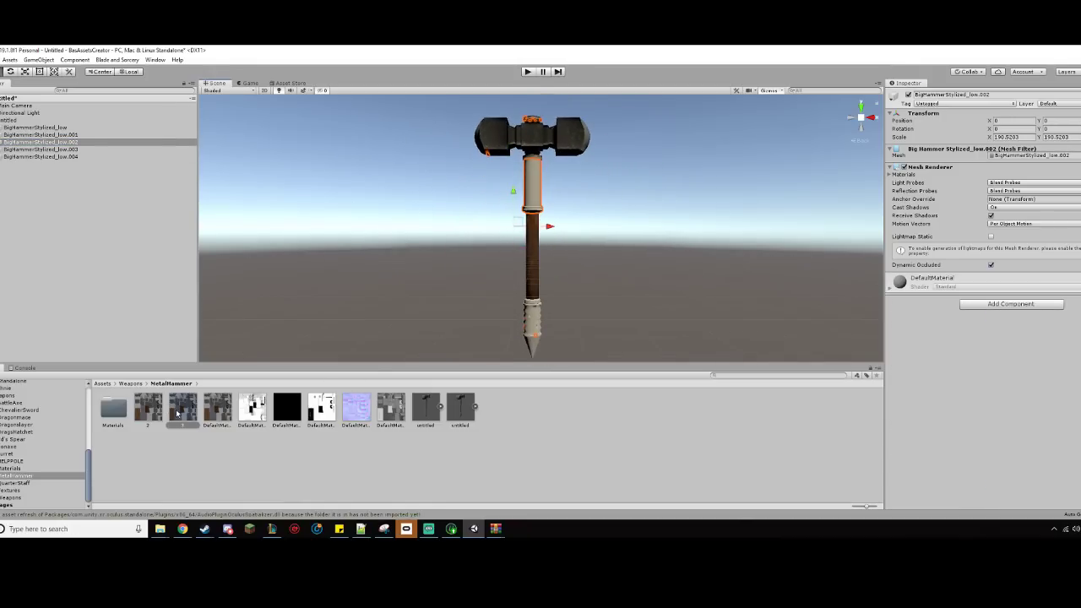
{"action": "left_click_drag", "start_coordinate": [159, 414], "coordinate": [57, 146]}
{"action": "scroll", "coordinate": [353, 200], "scroll_direction": "up", "scroll_amount": 3}
{"action": "scroll", "coordinate": [353, 200], "scroll_direction": "down", "scroll_amount": 3}
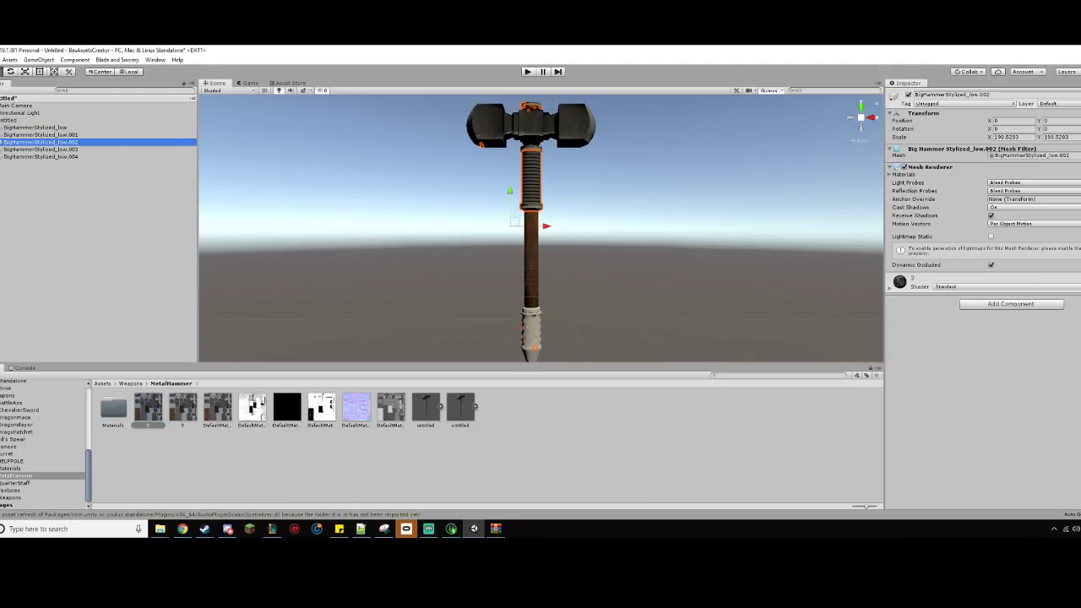
- Apply the texture named 2 to the BigHammerStylized_low.003 and BigHammerStylized_low.004 meshes
{"action": "left_click", "coordinate": [38, 149]}
{"action": "left_click_drag", "start_coordinate": [142, 412], "coordinate": [82, 153]}
{"action": "left_click", "coordinate": [85, 157]}
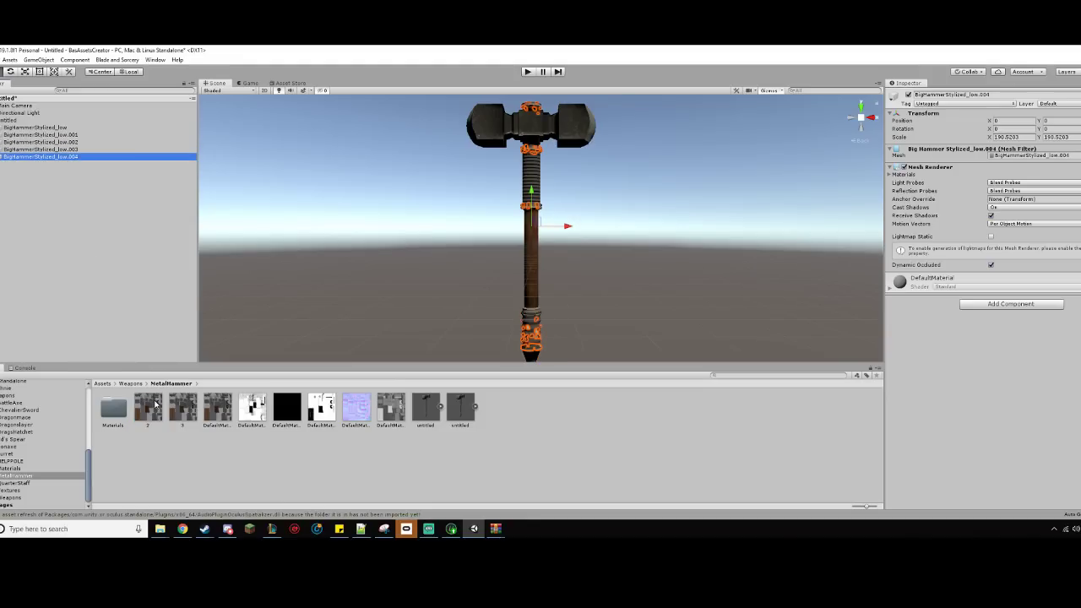
{"action": "left_click", "coordinate": [54, 190]}
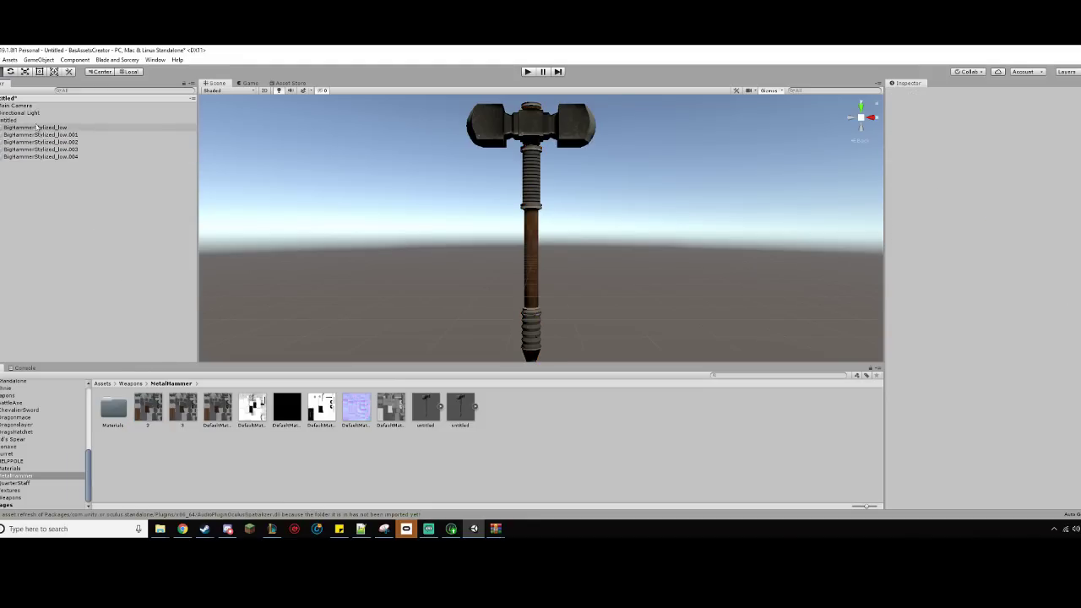
- Create an empty game object at the scene root and name it DragsSmallhammer
{"action": "left_click", "coordinate": [37, 127]}
{"action": "left_click", "coordinate": [17, 120]}
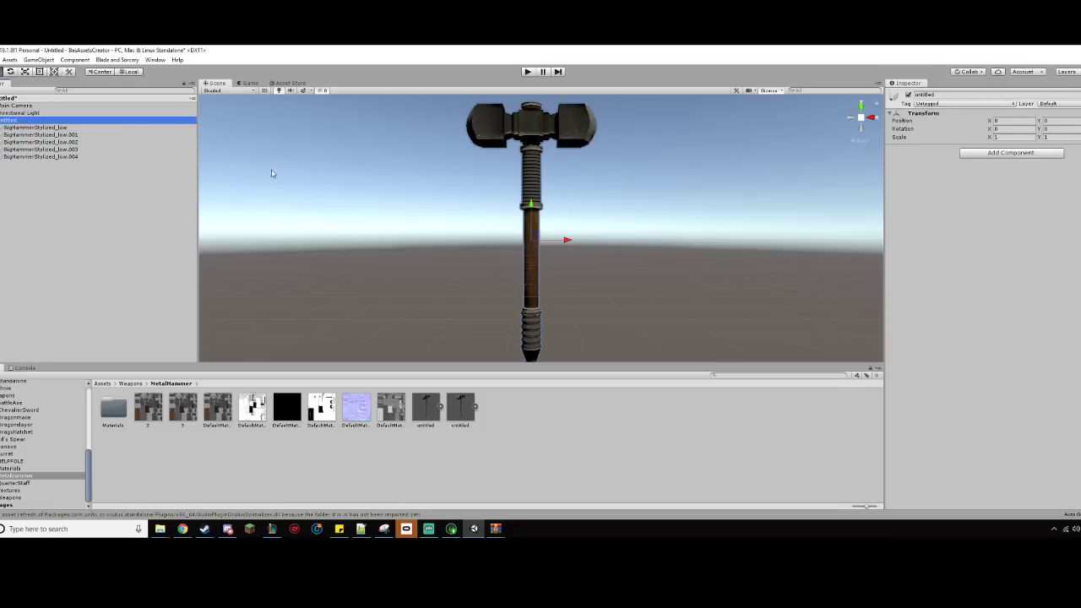
{"action": "scroll", "coordinate": [625, 178], "scroll_direction": "up", "scroll_amount": 2}
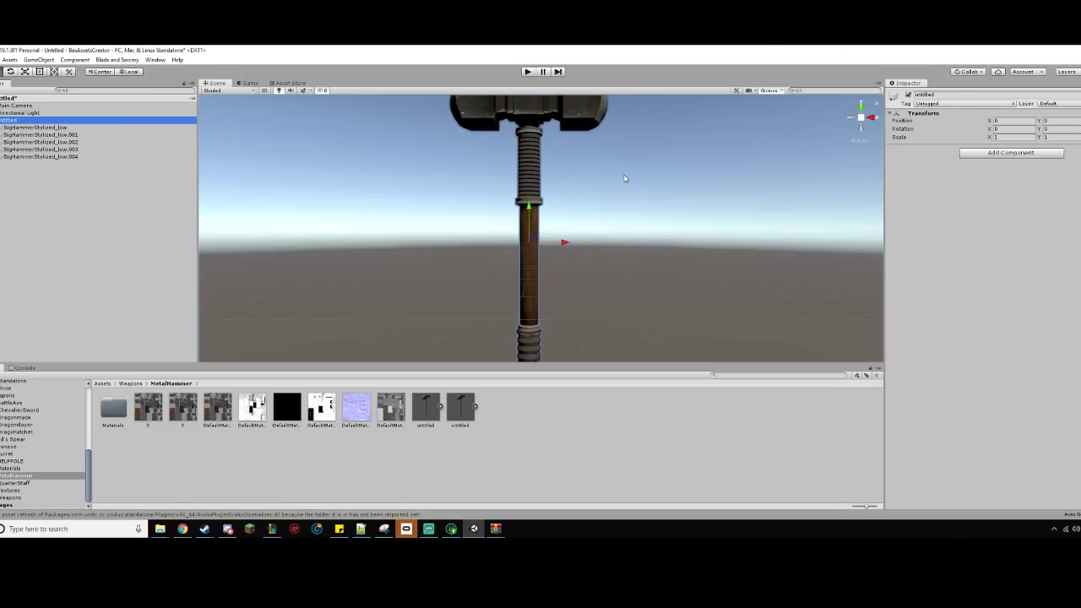
{"action": "scroll", "coordinate": [625, 178], "scroll_direction": "down", "scroll_amount": 5}
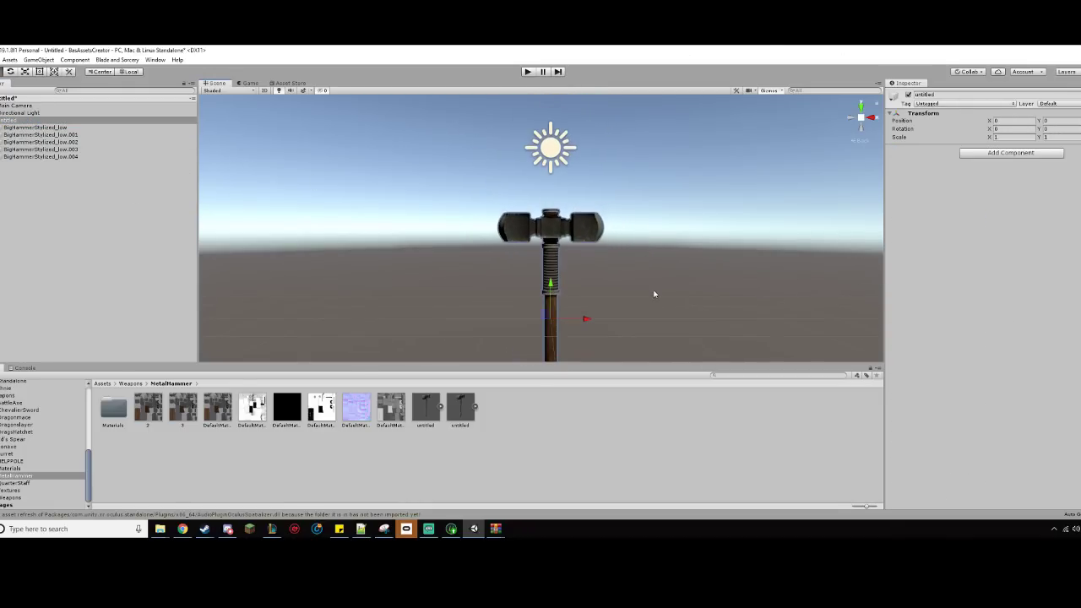
{"action": "middle_click_drag", "start_coordinate": [653, 293], "coordinate": [642, 229]}
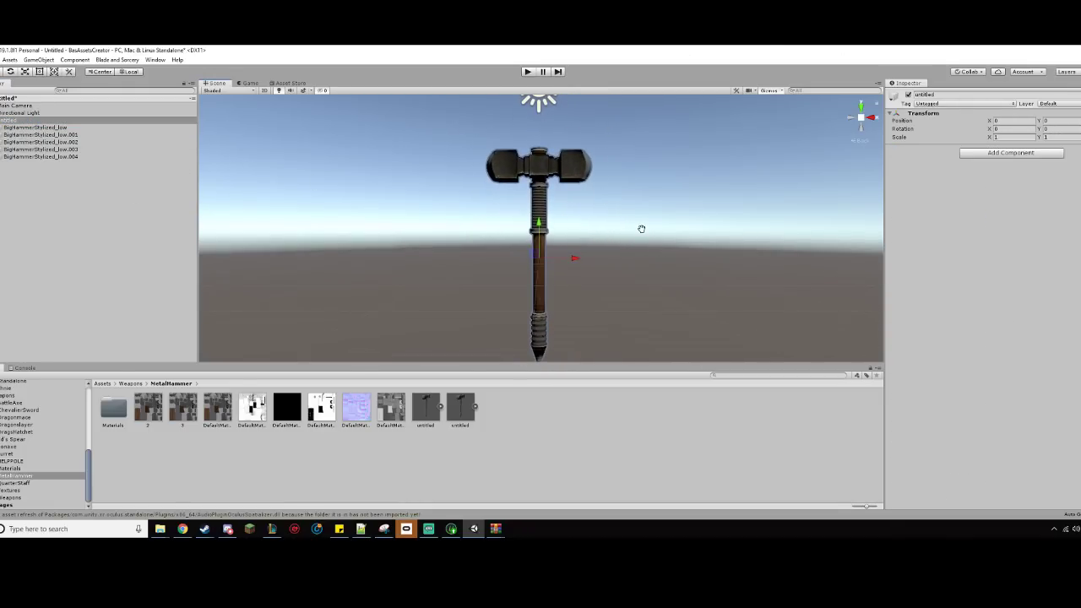
{"action": "right_click", "coordinate": [64, 192]}
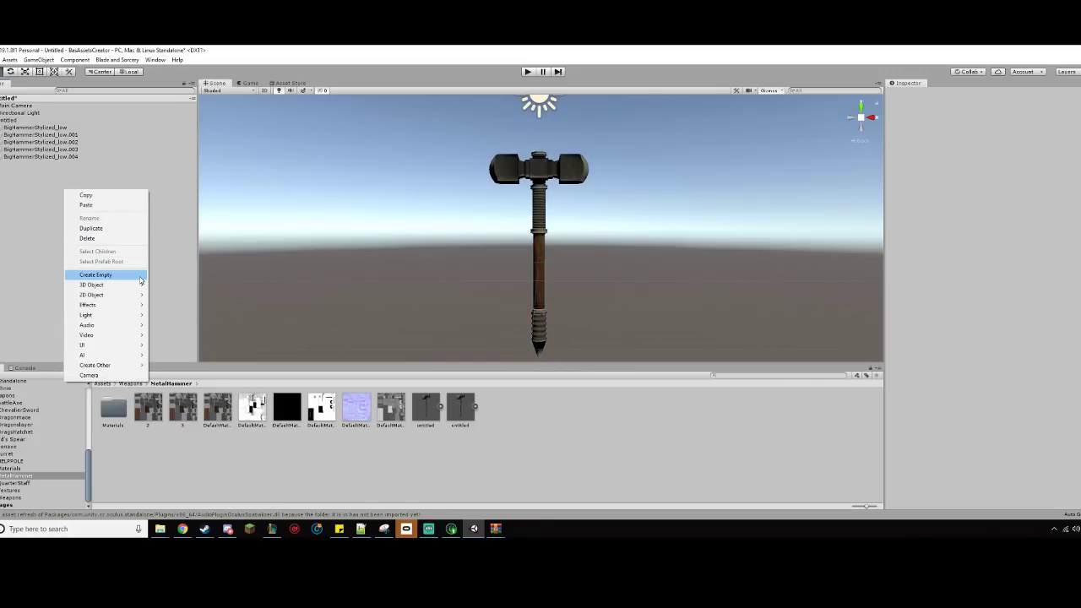
{"action": "left_click", "coordinate": [102, 274]}
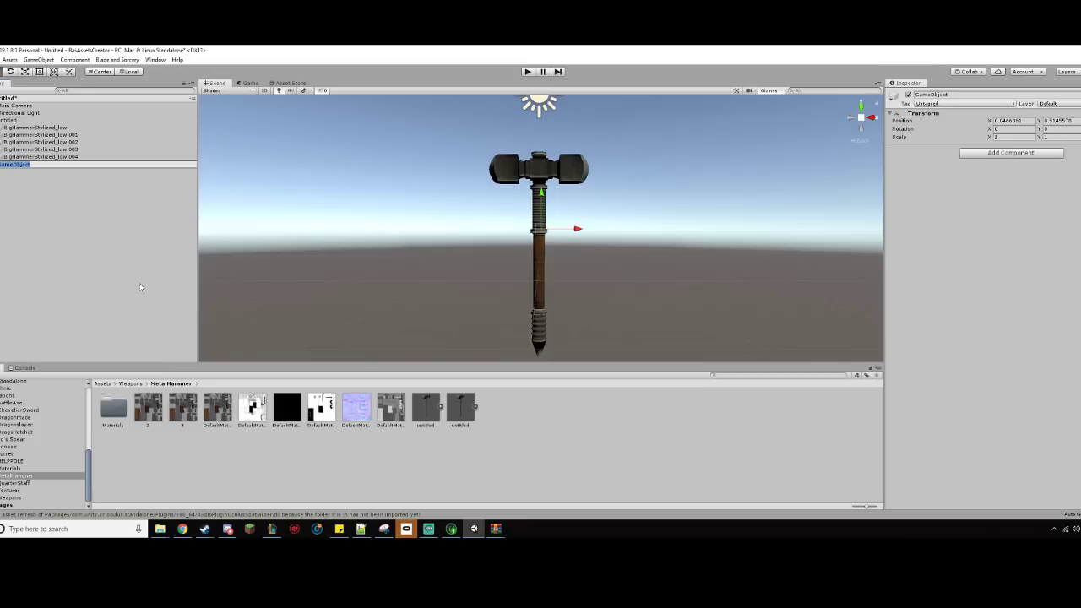
{"action": "type", "text": "Coll"}
{"action": "type", "text": "i"}
{"action": "type", "text": "Smallhammer"}
{"action": "key", "text": "Return"}
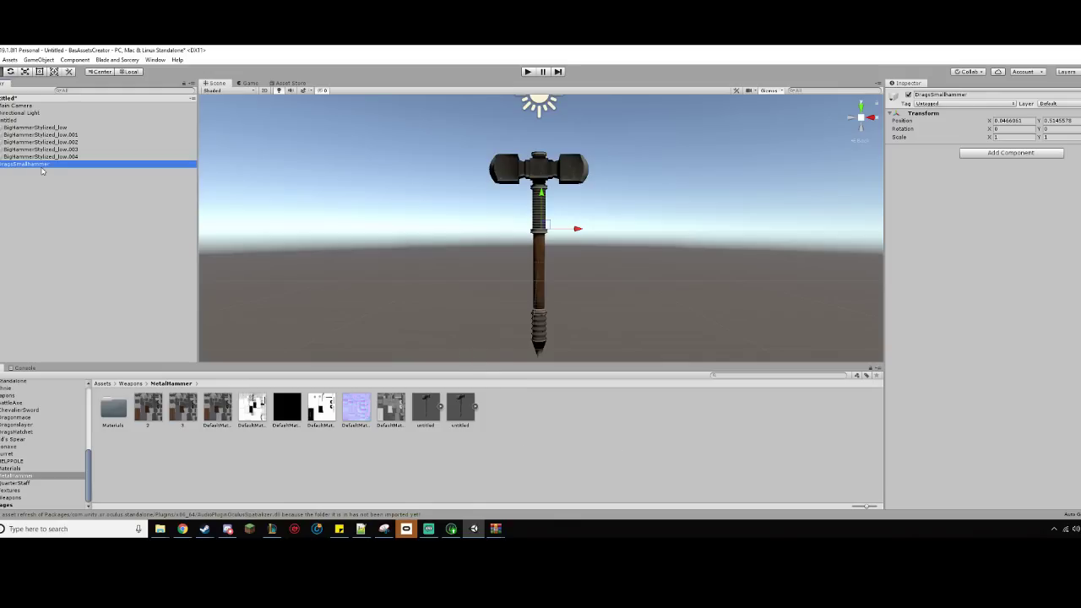
- Rename the hammer's untitled parent object as Mesh
{"action": "left_click", "coordinate": [25, 120]}
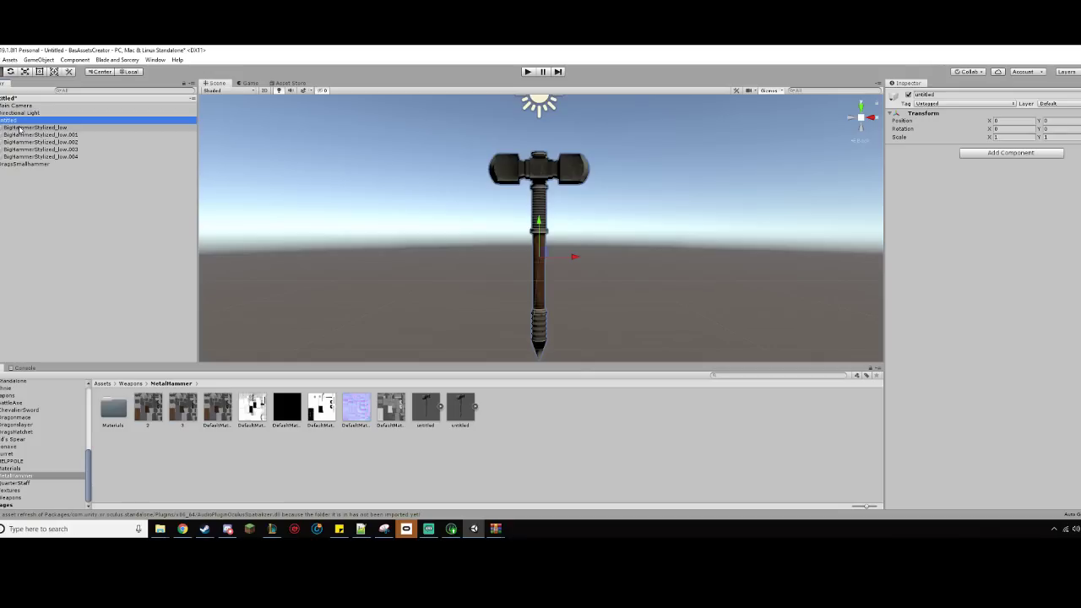
{"action": "key", "text": "F2"}
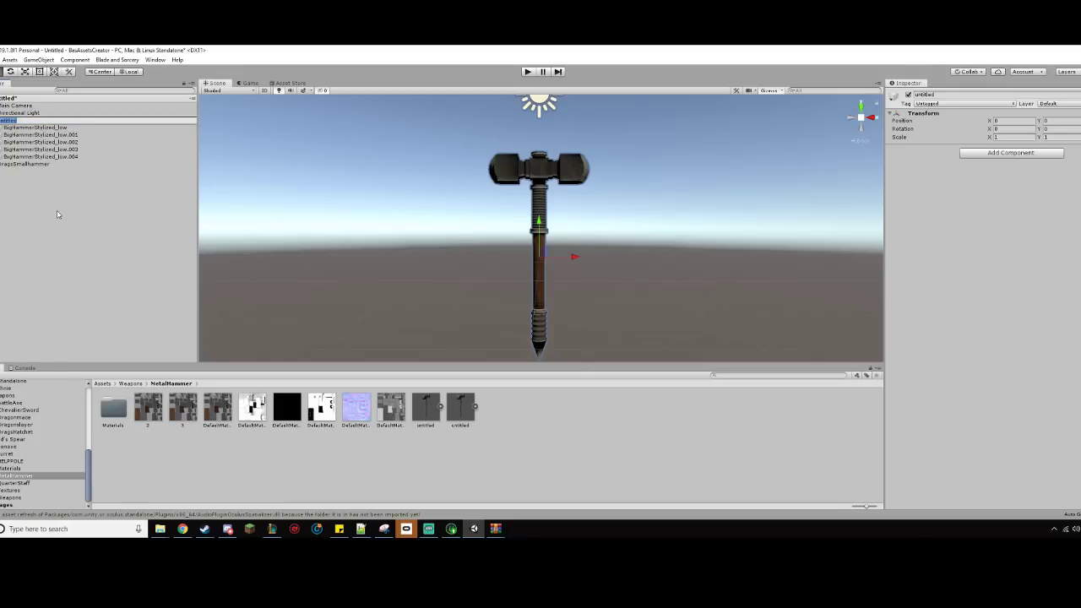
{"action": "type", "text": "Mesh"}
{"action": "key", "text": "Return"}
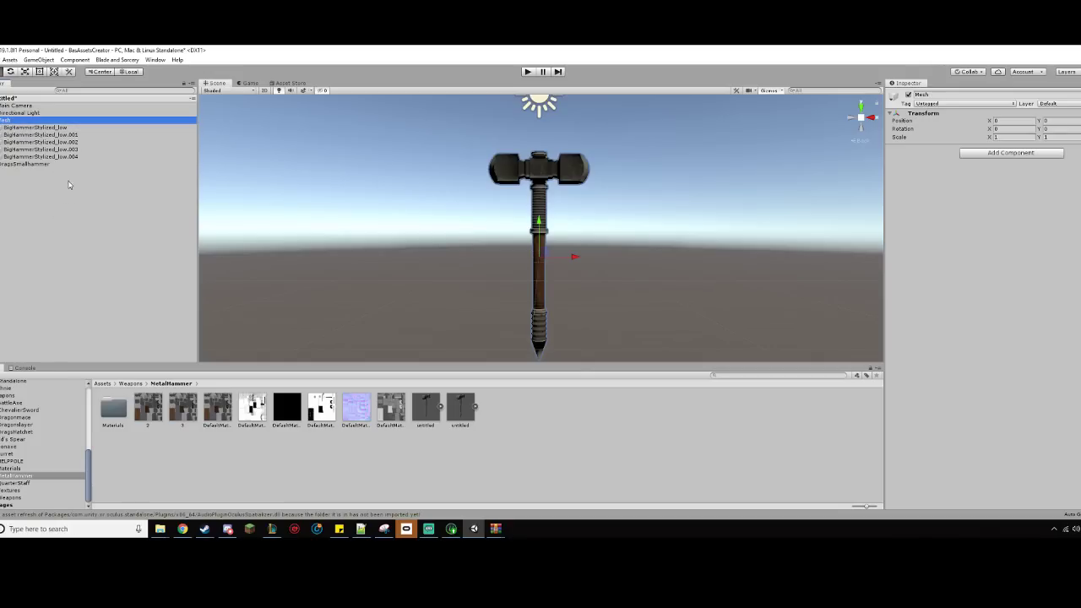
- Create an empty child object under Mesh and name it Models
{"action": "right_click", "coordinate": [69, 120]}
{"action": "left_click", "coordinate": [97, 210]}
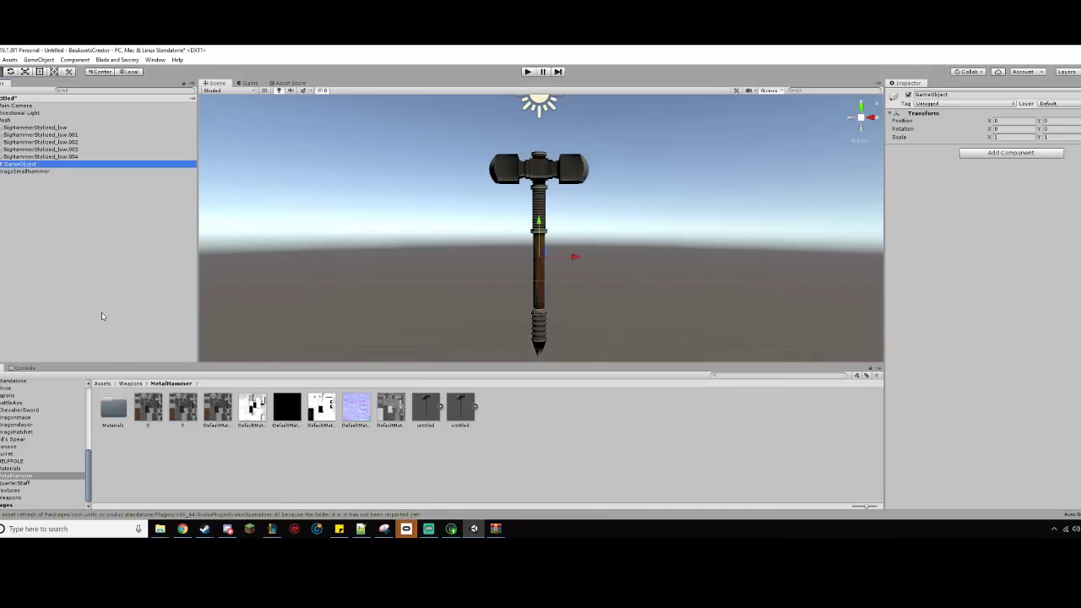
{"action": "key", "text": "F2"}
{"action": "type", "text": "Models"}
{"action": "key", "text": "Return"}
- Move all five BigHammerStylized_low meshes into the Models object
{"action": "left_click", "coordinate": [32, 128]}
{"action": "left_click", "coordinate": [38, 156], "text": "shift"}
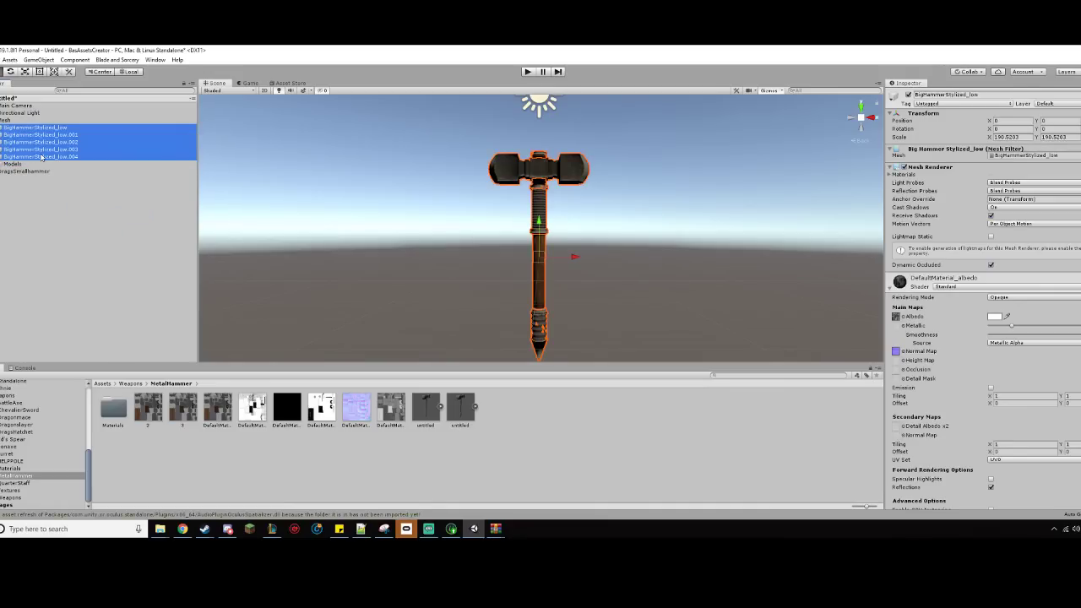
{"action": "left_click_drag", "start_coordinate": [39, 145], "coordinate": [46, 164]}
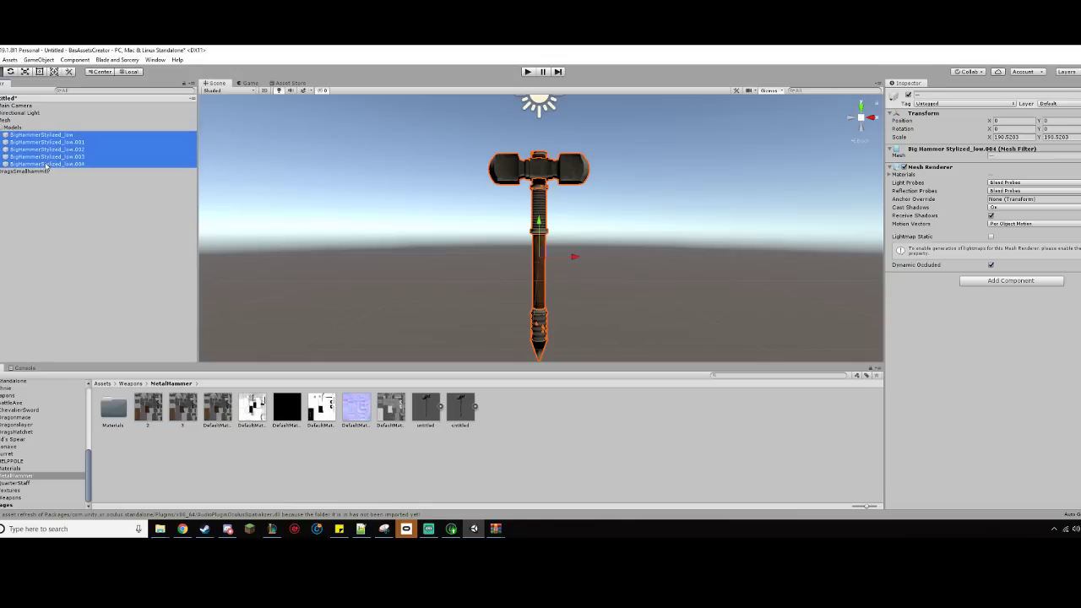
- Add the ExampleDagger prefab from the Prefabs folder to the scene
{"action": "scroll", "coordinate": [313, 249], "scroll_direction": "down", "scroll_amount": 1}
{"action": "mouse_move", "coordinate": [315, 319]}
{"action": "middle_mouse_down"}
{"action": "mouse_move", "coordinate": [311, 169]}
{"action": "mouse_move", "coordinate": [321, 200]}
{"action": "mouse_move", "coordinate": [306, 317]}
{"action": "middle_mouse_up"}
{"action": "scroll", "coordinate": [403, 247], "scroll_direction": "up", "scroll_amount": 2}
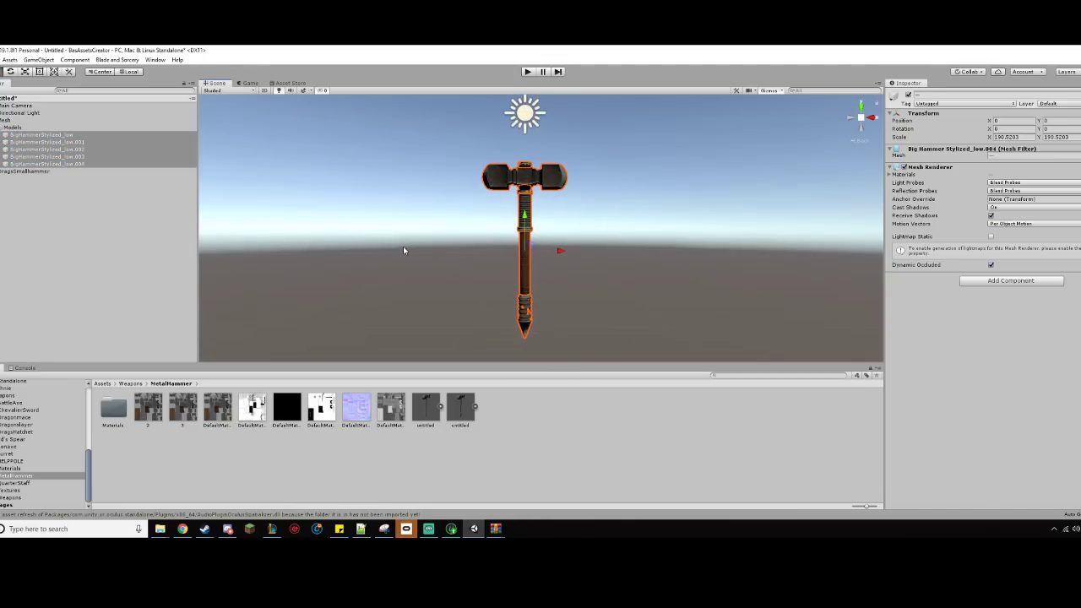
{"action": "mouse_move", "coordinate": [405, 274]}
{"action": "middle_mouse_down"}
{"action": "mouse_move", "coordinate": [414, 244]}
{"action": "mouse_move", "coordinate": [418, 271]}
{"action": "mouse_move", "coordinate": [398, 271]}
{"action": "middle_mouse_up"}
{"action": "scroll", "coordinate": [398, 270], "scroll_direction": "up", "scroll_amount": 1}
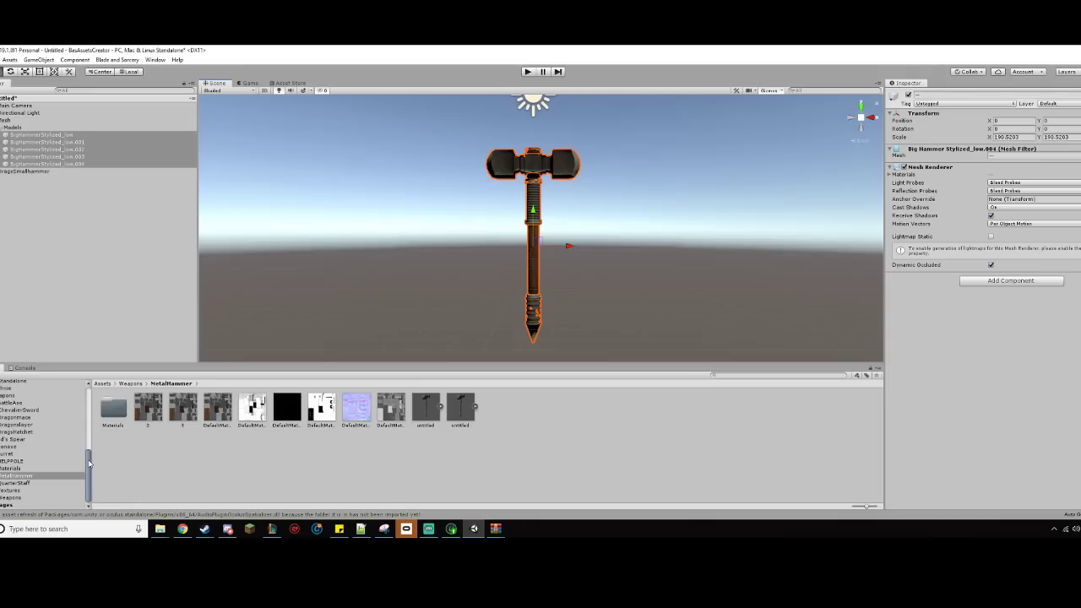
{"action": "scroll", "coordinate": [48, 495], "scroll_direction": "up", "scroll_amount": 4}
{"action": "scroll", "coordinate": [33, 496], "scroll_direction": "down", "scroll_amount": 4}
{"action": "scroll", "coordinate": [8, 454], "scroll_direction": "up", "scroll_amount": 5}
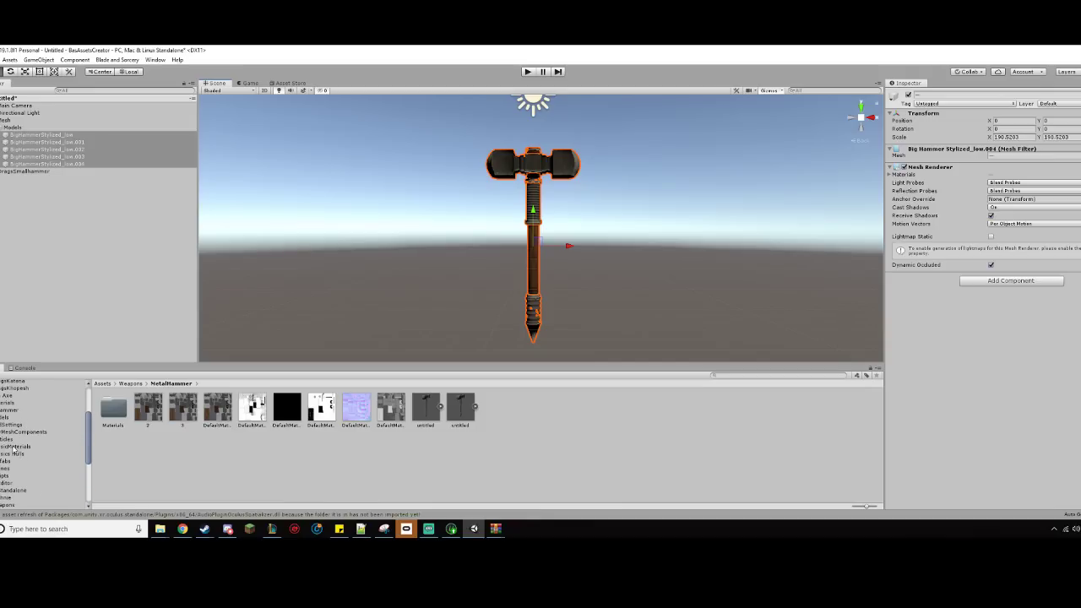
{"action": "left_click", "coordinate": [11, 461]}
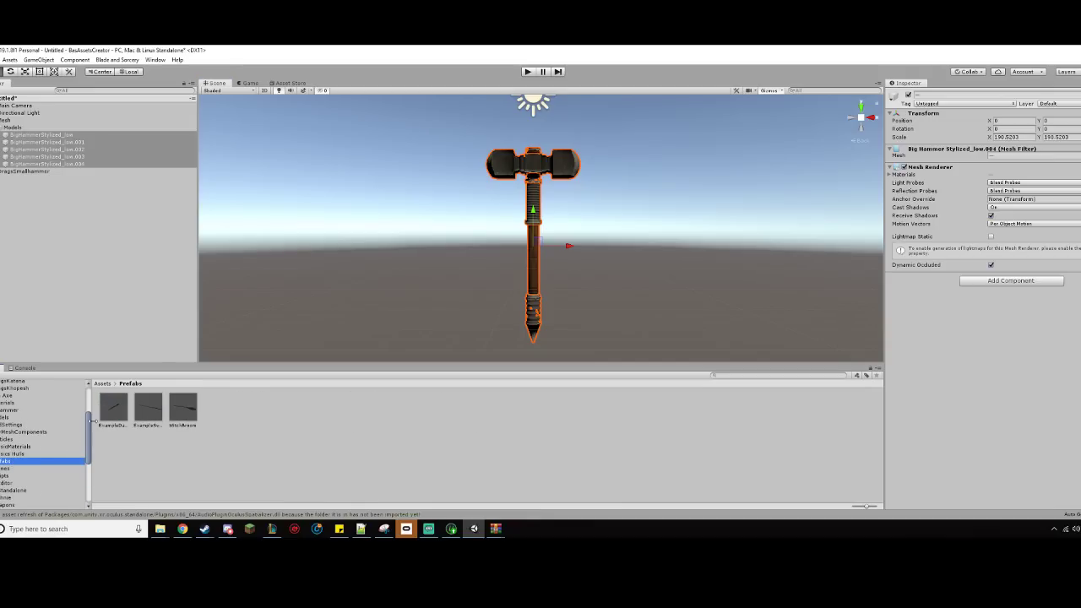
{"action": "left_click_drag", "start_coordinate": [117, 417], "coordinate": [100, 267]}
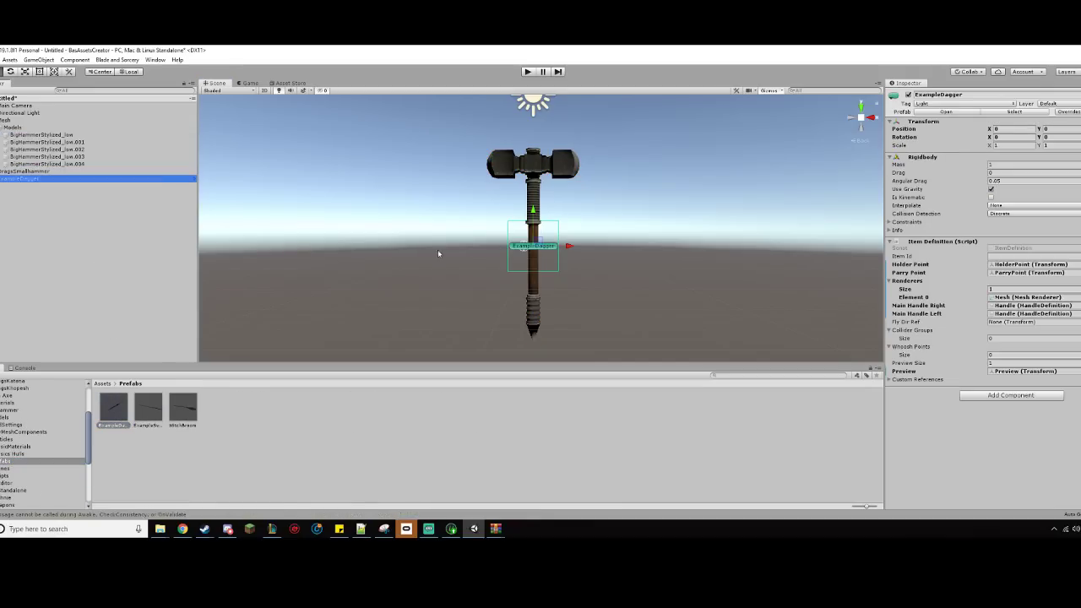
- Set ExampleDagger's scene icon to None and move the dagger beside the hammer, to about -0.674 on X
{"action": "left_click", "coordinate": [894, 98]}
{"action": "left_click", "coordinate": [939, 108]}
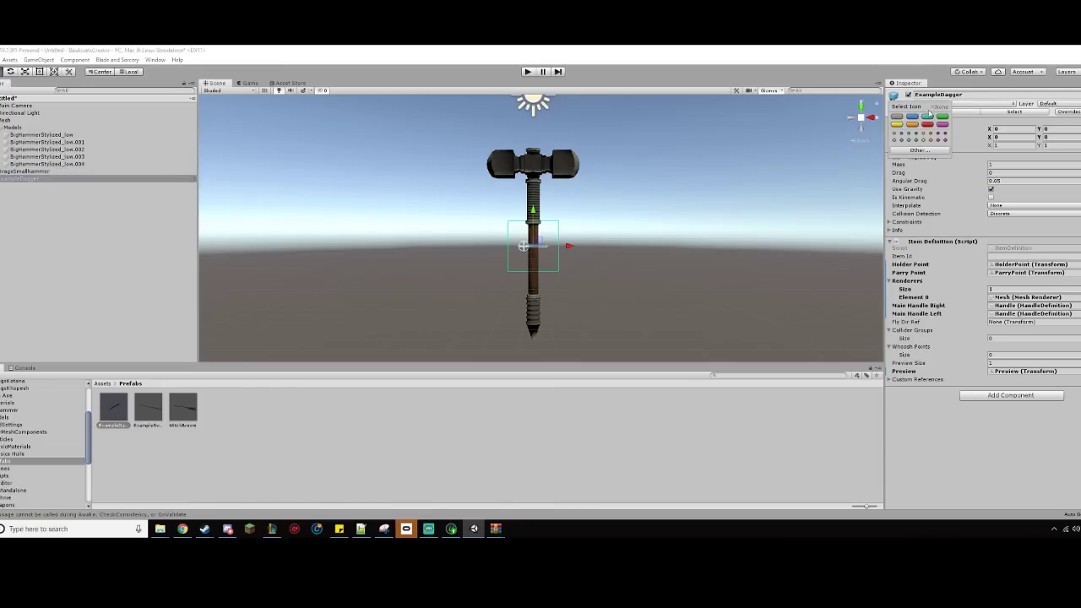
{"action": "left_click", "coordinate": [549, 243]}
{"action": "left_click_drag", "start_coordinate": [571, 245], "coordinate": [537, 245]}
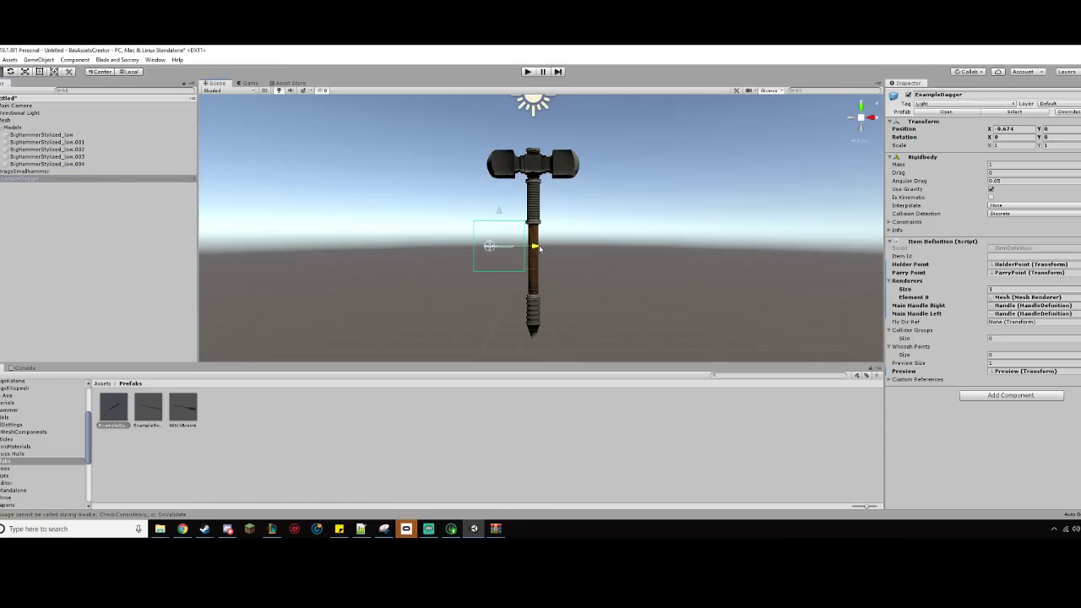
- Stand ExampleDagger upright facing the view by setting its rotation to X 0, Y 90 and Z 90
{"action": "scroll", "coordinate": [534, 321], "scroll_direction": "up", "scroll_amount": 7}
{"action": "scroll", "coordinate": [553, 317], "scroll_direction": "up", "scroll_amount": 10}
{"action": "middle_click_drag", "start_coordinate": [599, 355], "coordinate": [638, 321]}
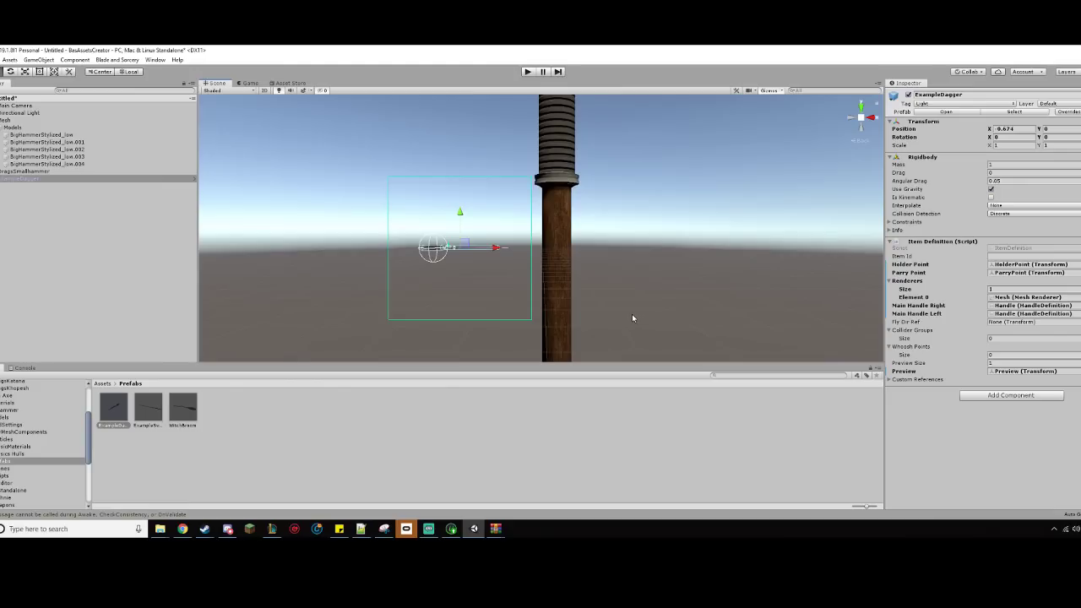
{"action": "scroll", "coordinate": [626, 316], "scroll_direction": "down", "scroll_amount": 9}
{"action": "scroll", "coordinate": [639, 282], "scroll_direction": "up", "scroll_amount": 6}
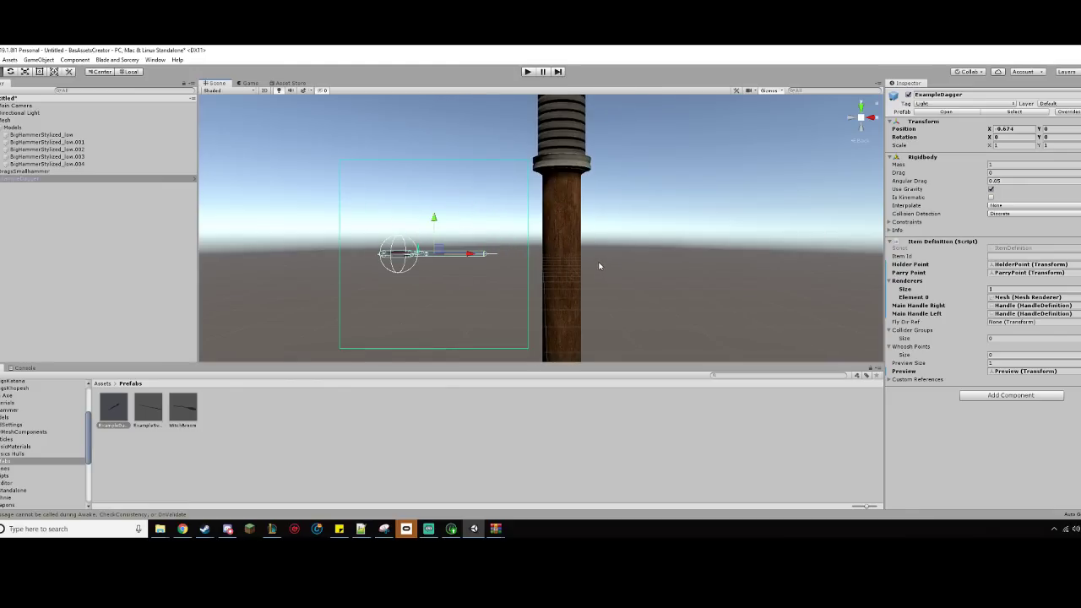
{"action": "left_click", "coordinate": [1054, 138]}
{"action": "type", "text": "90"}
{"action": "left_click", "coordinate": [1022, 137]}
{"action": "type", "text": "90"}
{"action": "key", "text": "BackSpace"}
{"action": "key", "text": "BackSpace"}
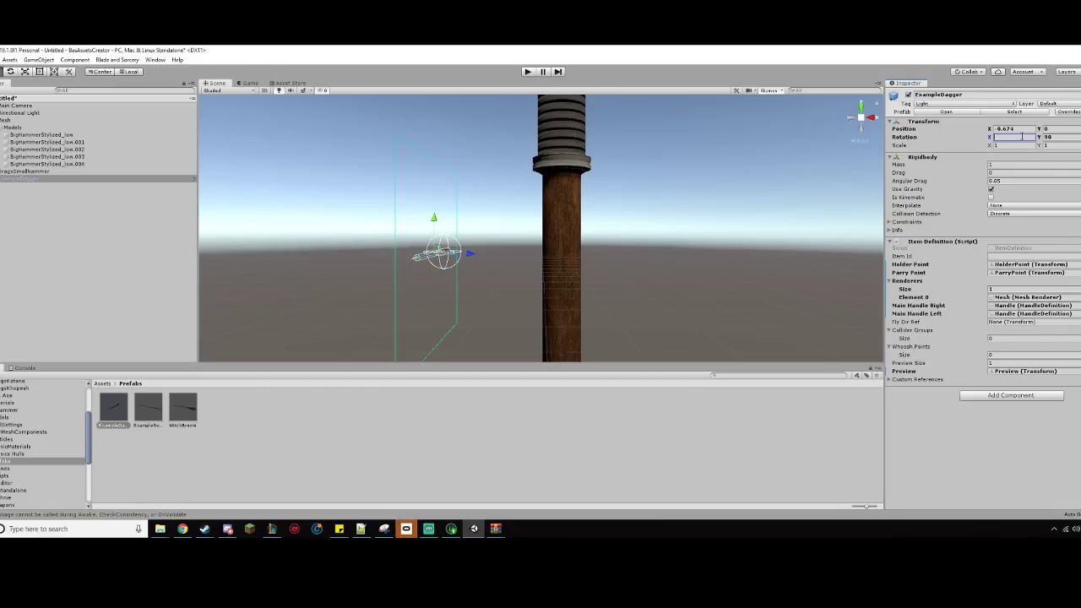
{"action": "key", "text": "Tab"}
{"action": "key", "text": "Tab"}
{"action": "type", "text": "90"}
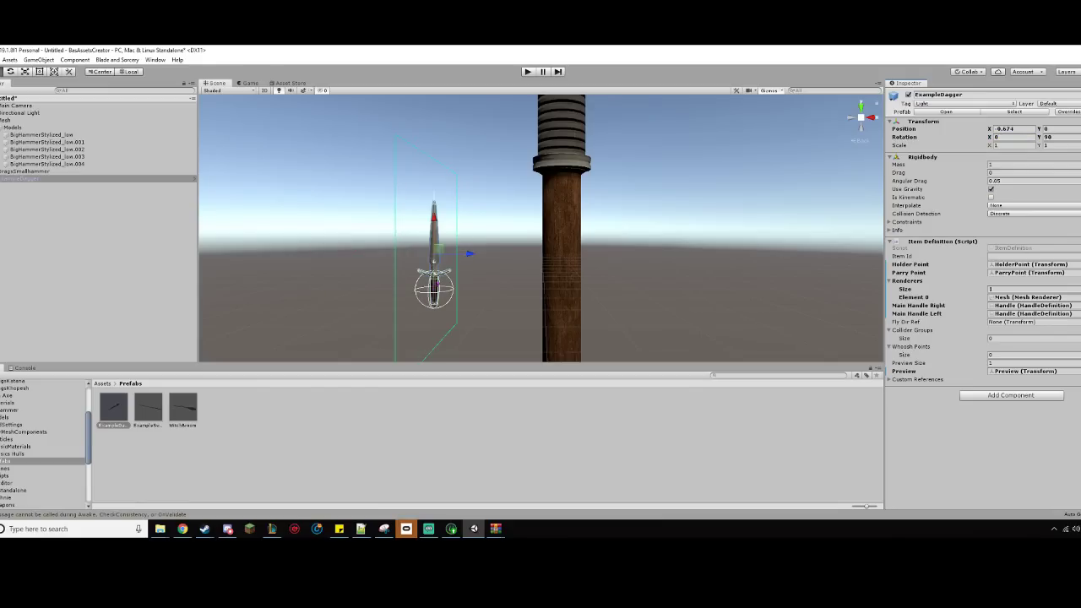
{"action": "left_click", "coordinate": [511, 266]}
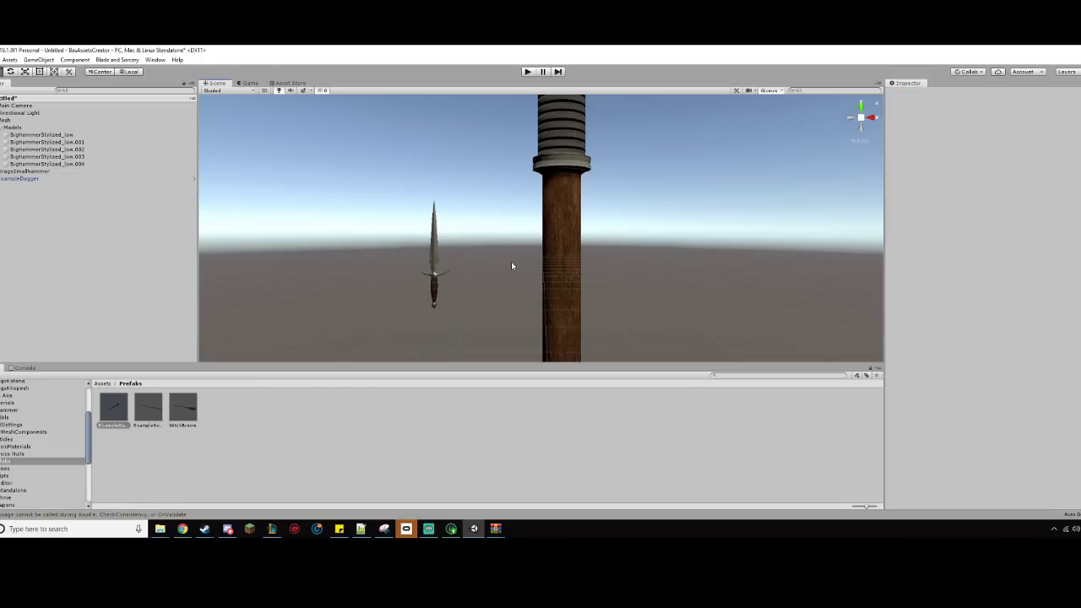
- Make the Mesh object a child of DragsSmallhammer
{"action": "middle_click_drag", "start_coordinate": [487, 259], "coordinate": [519, 220]}
{"action": "scroll", "coordinate": [524, 208], "scroll_direction": "down", "scroll_amount": 3}
{"action": "left_click", "coordinate": [21, 171]}
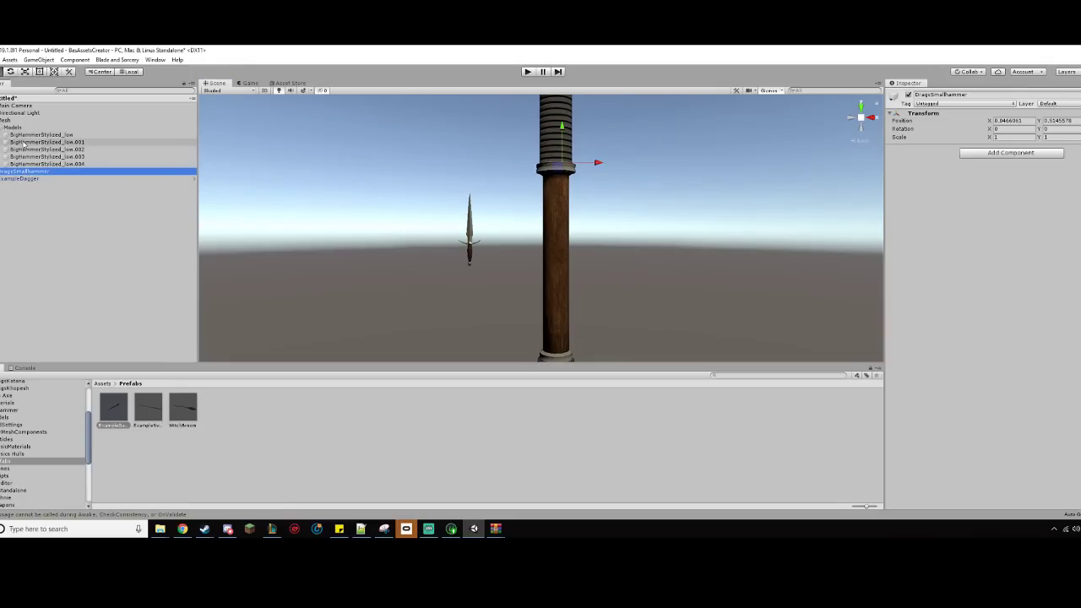
{"action": "left_click_drag", "start_coordinate": [31, 125], "coordinate": [38, 172]}
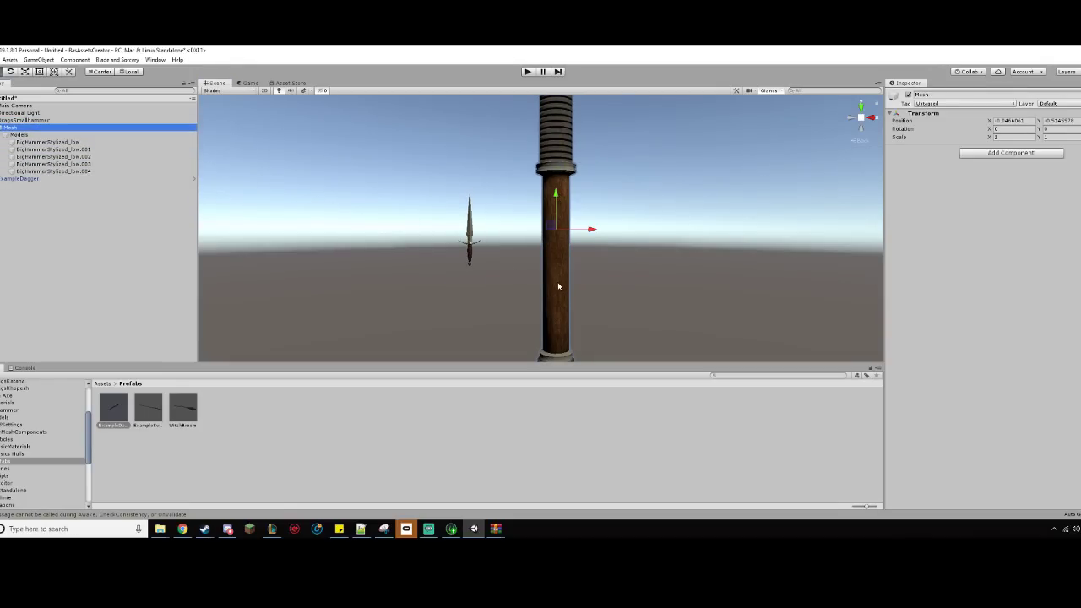
- Compare the hammer's size with the ExampleDagger in the scene
{"action": "left_click", "coordinate": [19, 134]}
{"action": "scroll", "coordinate": [439, 278], "scroll_direction": "down", "scroll_amount": 2}
{"action": "scroll", "coordinate": [447, 285], "scroll_direction": "down", "scroll_amount": 2}
{"action": "scroll", "coordinate": [446, 284], "scroll_direction": "up", "scroll_amount": 2}
{"action": "middle_click_drag", "start_coordinate": [447, 283], "coordinate": [435, 308]}
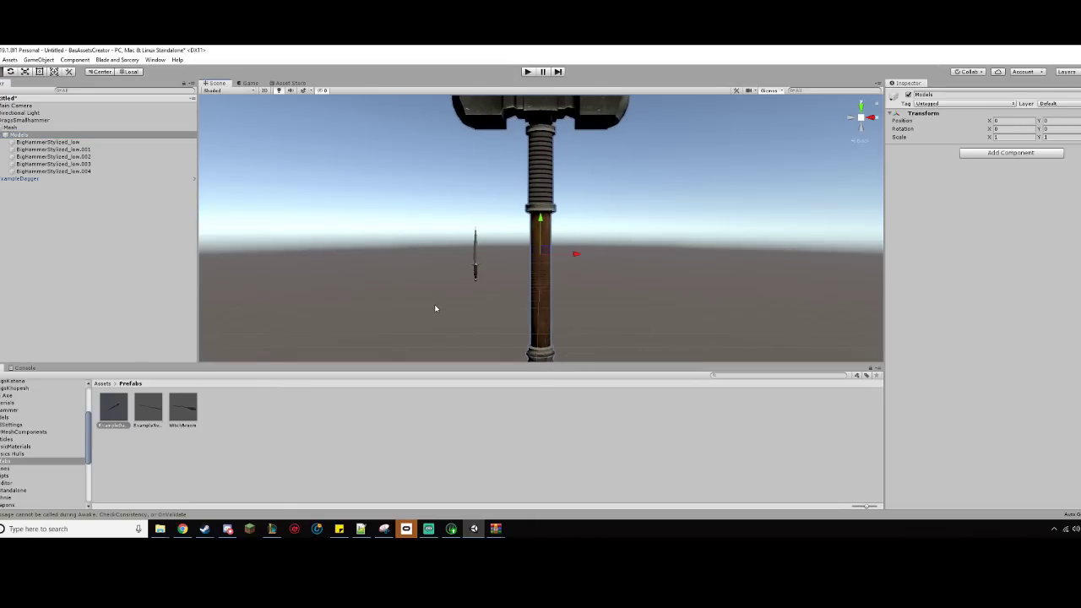
{"action": "scroll", "coordinate": [436, 308], "scroll_direction": "up", "scroll_amount": 3}
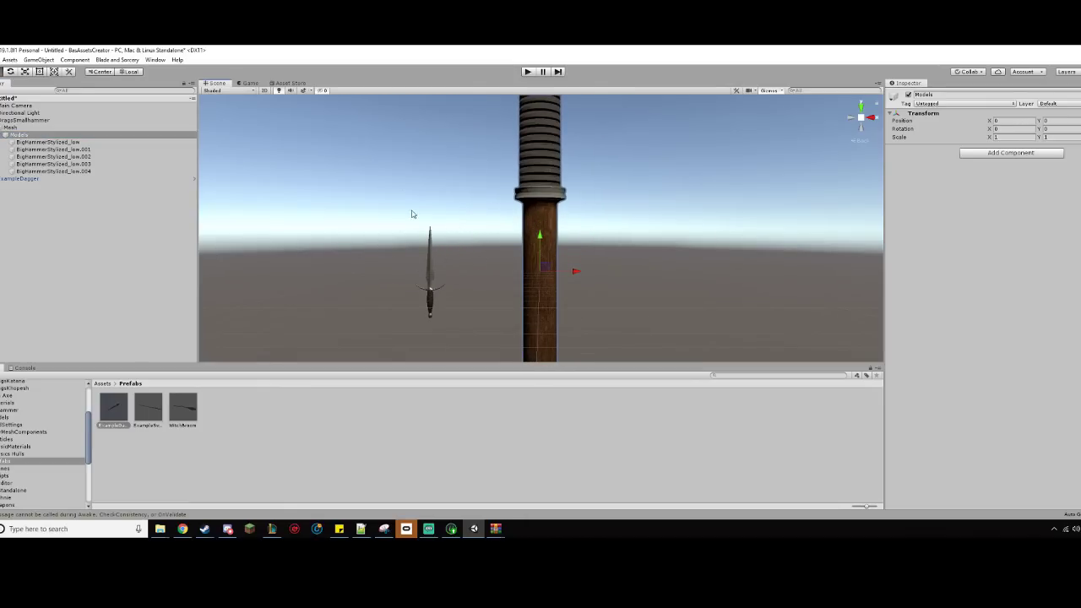
{"action": "left_click", "coordinate": [94, 135]}
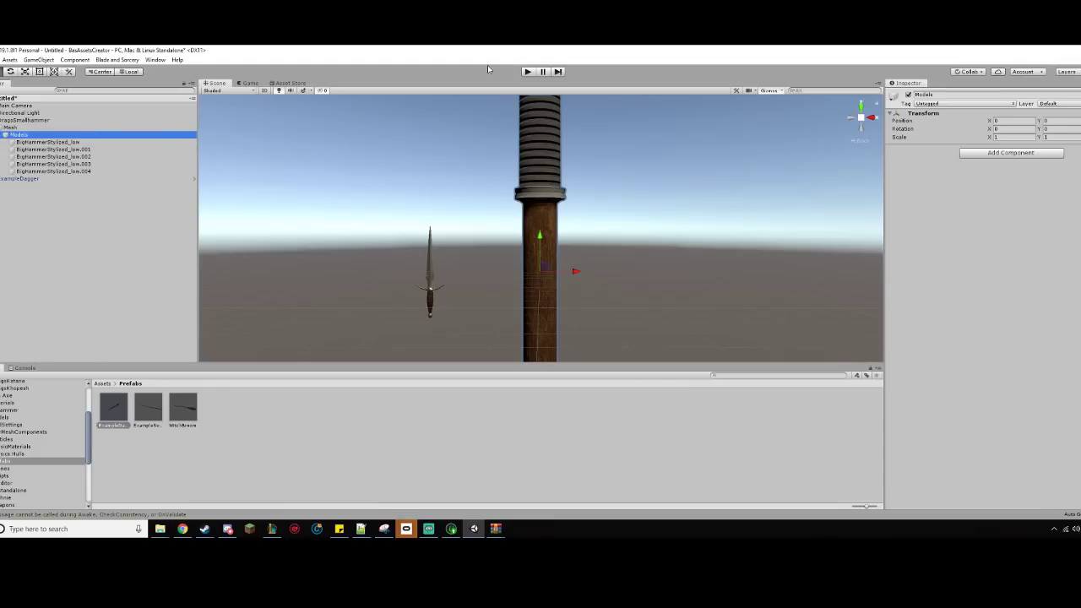
{"action": "left_click", "coordinate": [33, 120]}
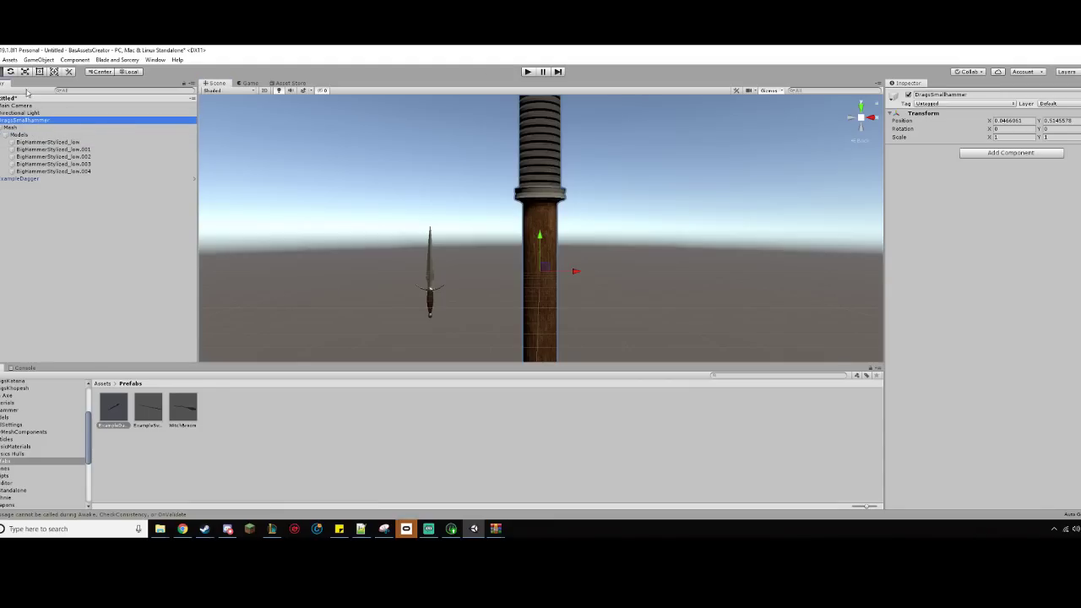
- Scale the hammer's Models object to 0.2 on X, Y and Z and compare it with the dagger
{"action": "left_click", "coordinate": [48, 135]}
{"action": "left_click", "coordinate": [1051, 137]}
{"action": "type", "text": "0.4"}
{"action": "key", "text": "BackSpace"}
{"action": "type", "text": "2"}
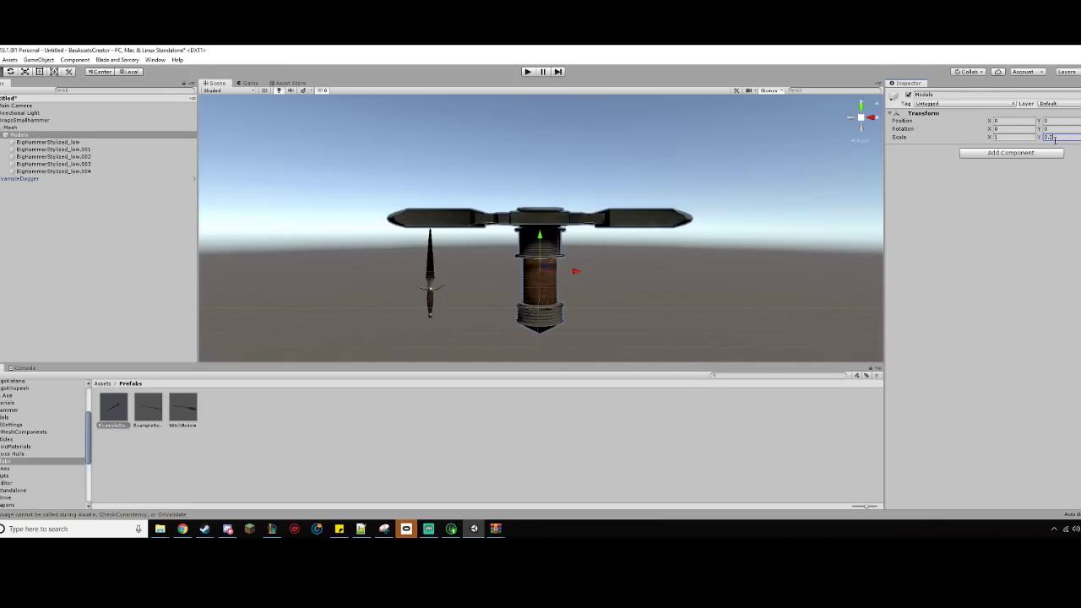
{"action": "left_click_drag", "start_coordinate": [1053, 139], "coordinate": [1041, 135]}
{"action": "key", "text": "ctrl+c"}
{"action": "left_click", "coordinate": [1027, 137]}
{"action": "key", "text": "ctrl+v"}
{"action": "left_click", "coordinate": [1080, 136]}
{"action": "key", "text": "ctrl+v"}
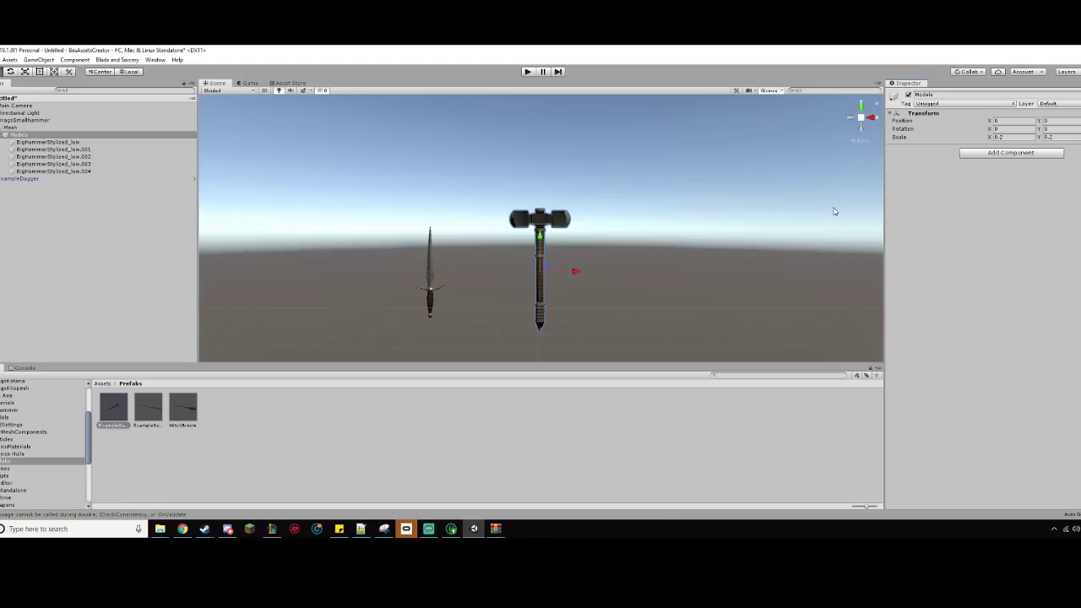
{"action": "scroll", "coordinate": [333, 265], "scroll_direction": "up", "scroll_amount": 10}
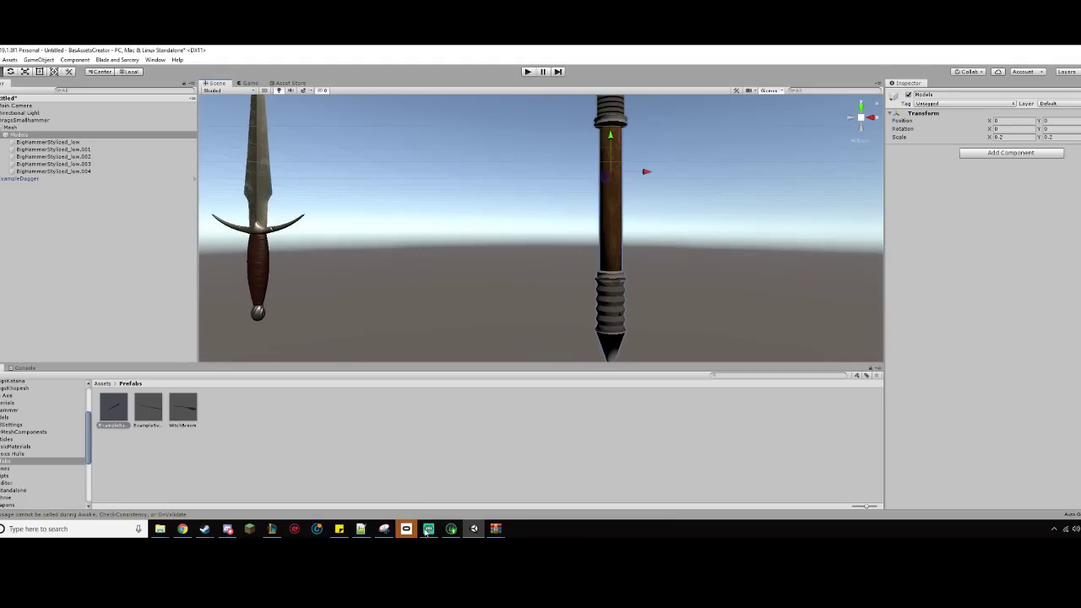
{"action": "scroll", "coordinate": [628, 215], "scroll_direction": "down", "scroll_amount": 5}
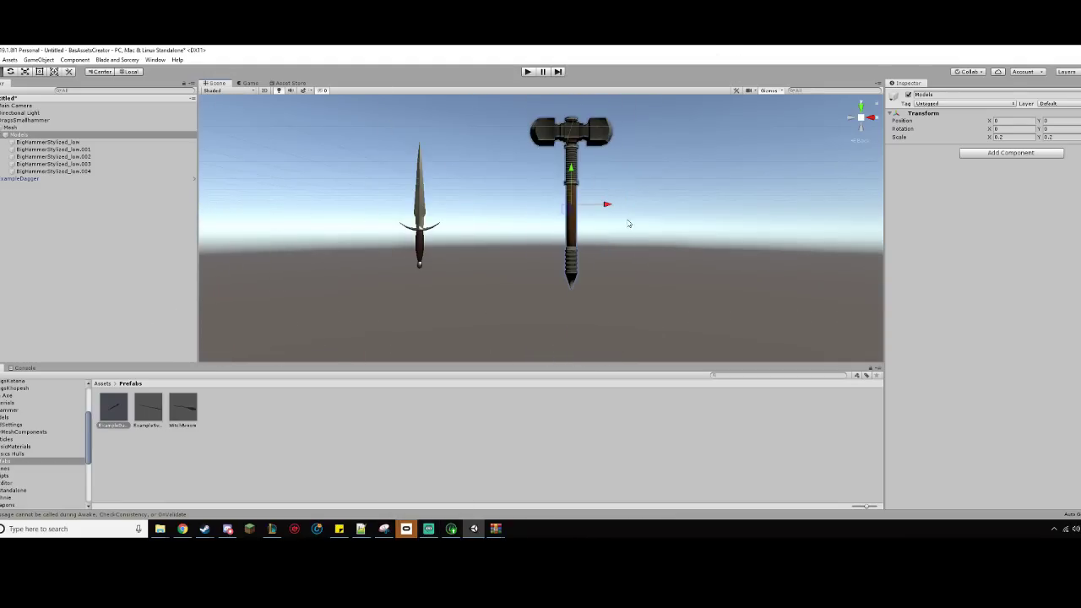
- Set the scale of the hammer's Models object to 0.3 on X, Y and Z
{"action": "left_click", "coordinate": [1027, 136]}
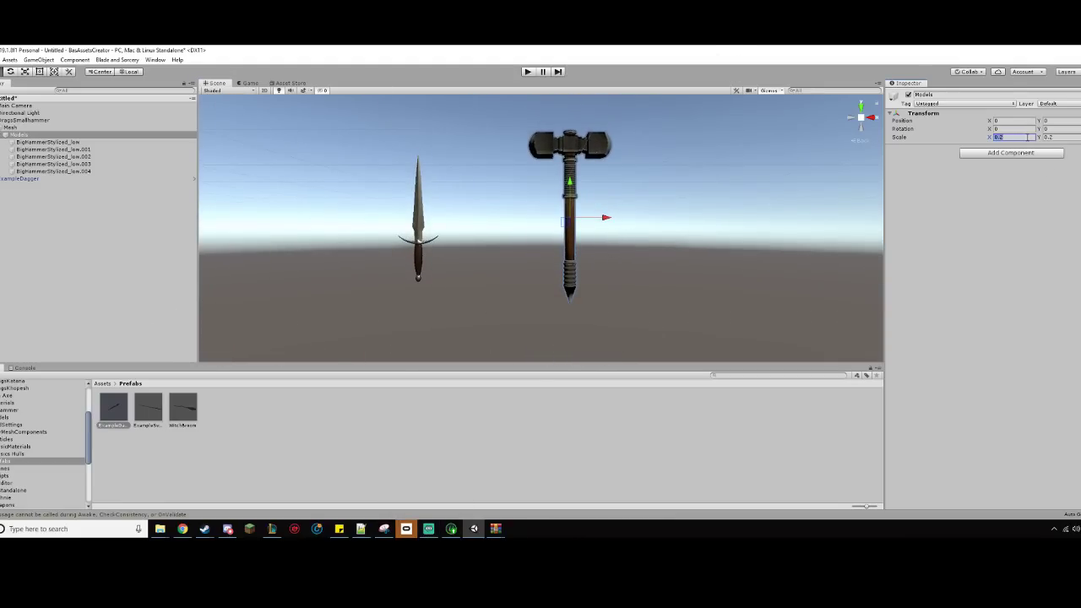
{"action": "type", "text": "0.3"}
{"action": "left_click", "coordinate": [1065, 137]}
{"action": "type", "text": "0.3"}
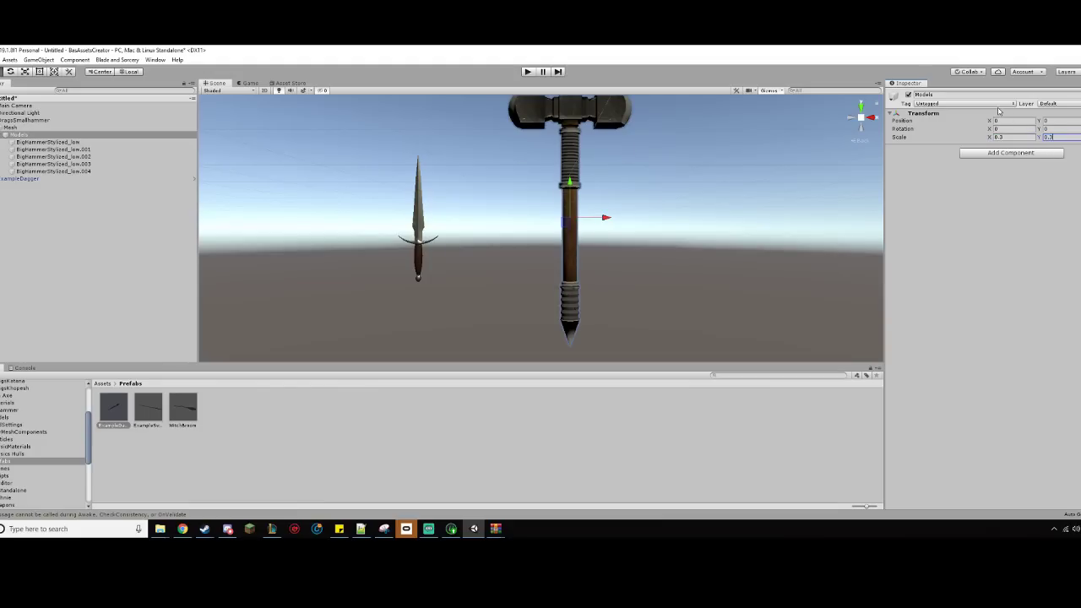
{"action": "key", "text": "Return"}
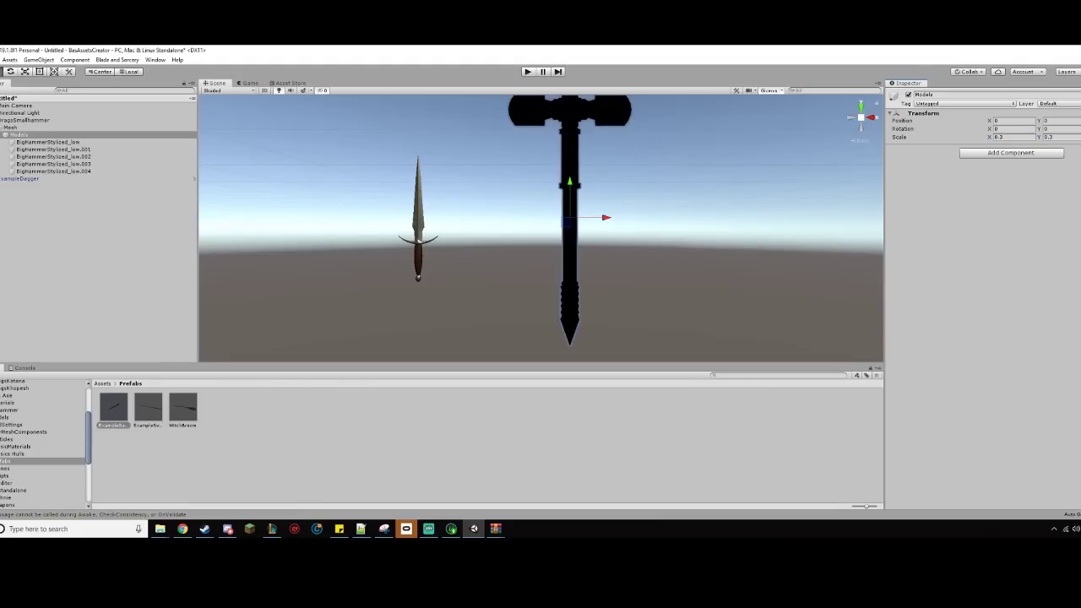
- Check the rescaled hammer from another angle and delete ExampleDagger from the scene
{"action": "mouse_move", "coordinate": [627, 236]}
{"action": "middle_mouse_down"}
{"action": "mouse_move", "coordinate": [637, 301]}
{"action": "mouse_move", "coordinate": [632, 254]}
{"action": "middle_mouse_up"}
{"action": "left_click", "coordinate": [873, 117]}
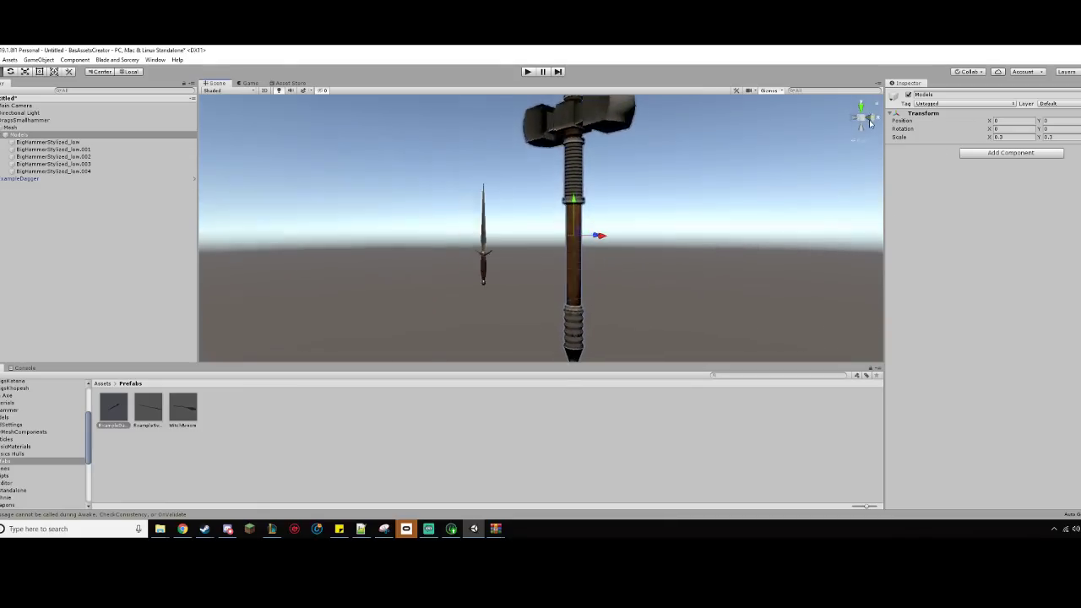
{"action": "left_click", "coordinate": [850, 117]}
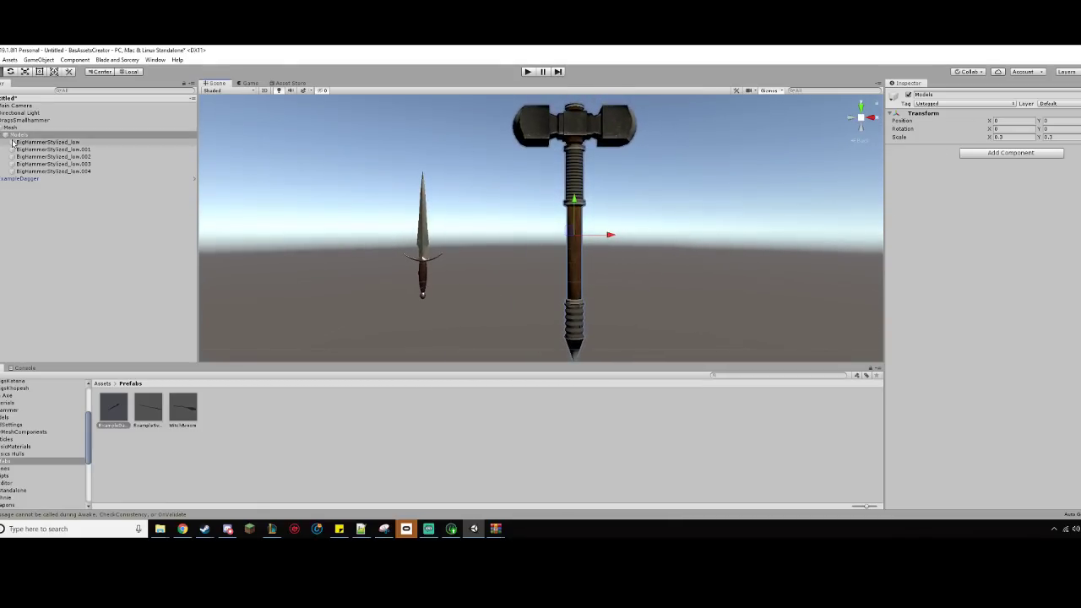
{"action": "left_click", "coordinate": [21, 179]}
{"action": "key", "text": "Delete"}
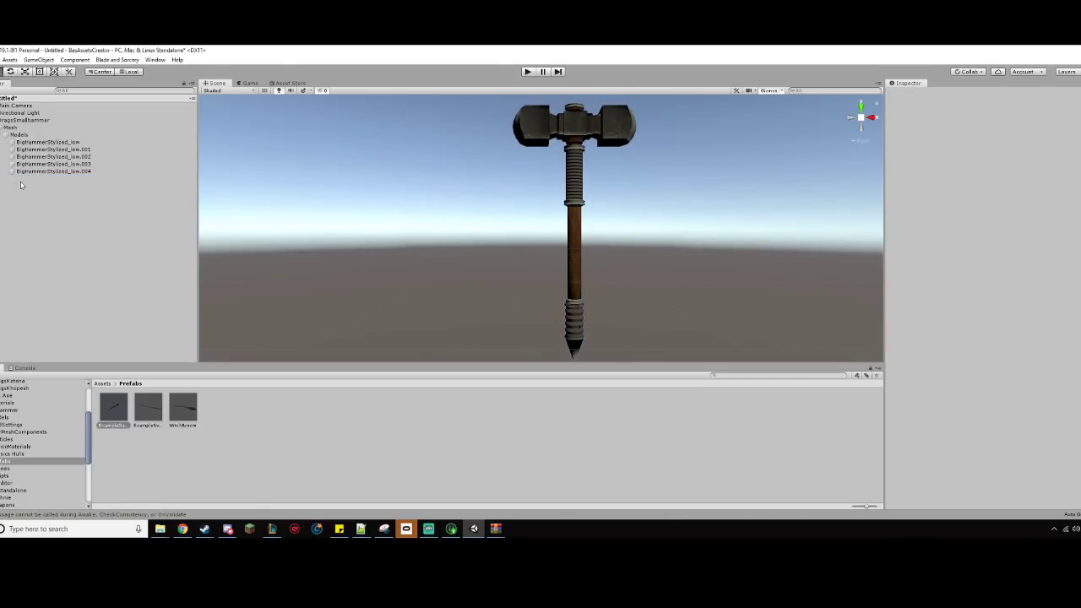
- Add the Item Definition component to DragsSmallhammer
{"action": "left_click", "coordinate": [25, 120]}
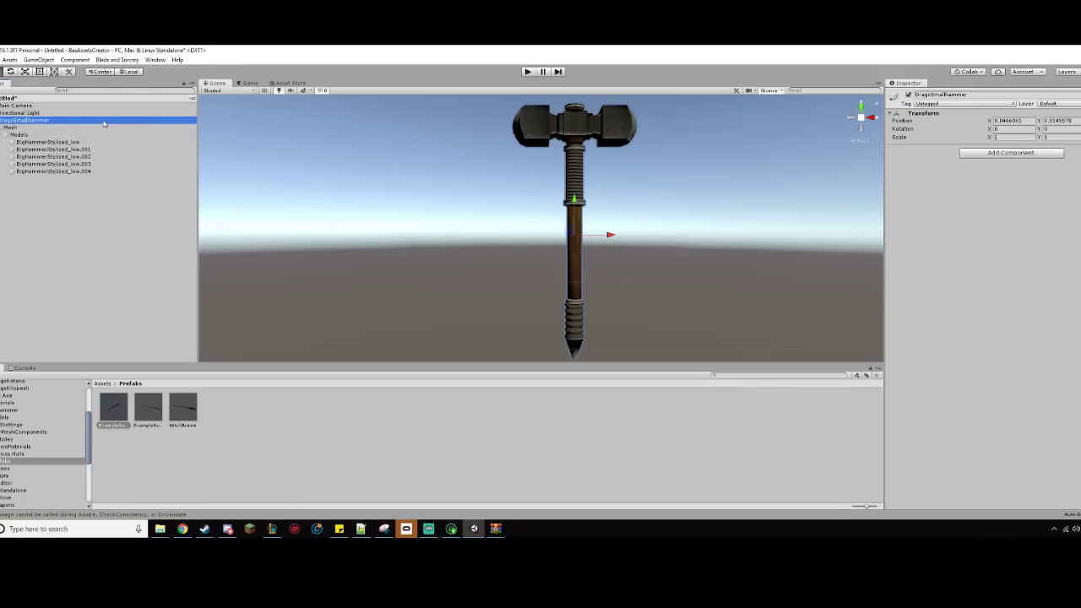
{"action": "left_click", "coordinate": [1011, 153]}
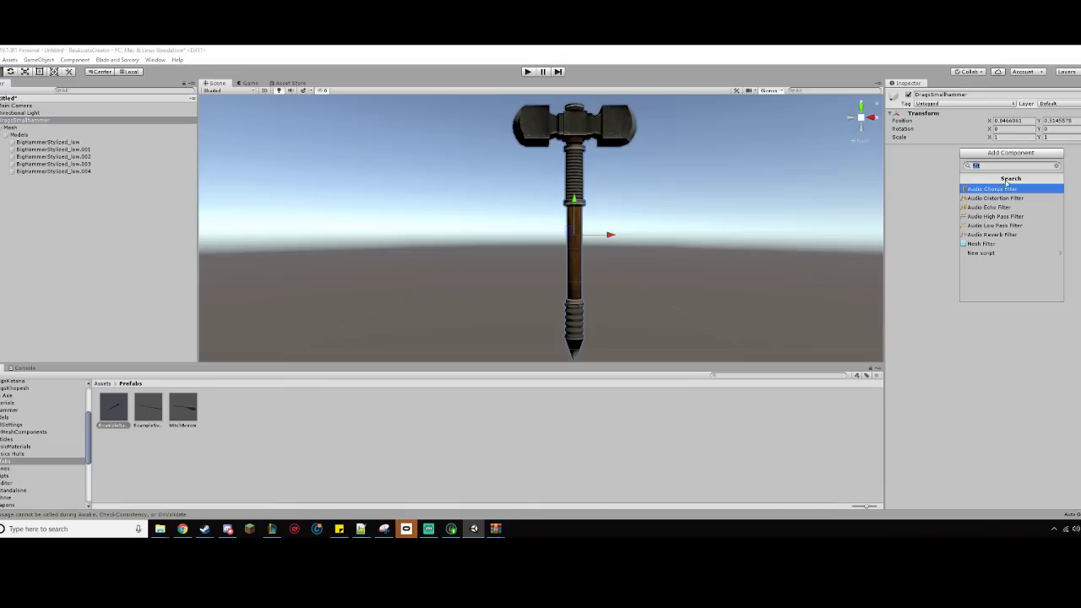
{"action": "type", "text": "item"}
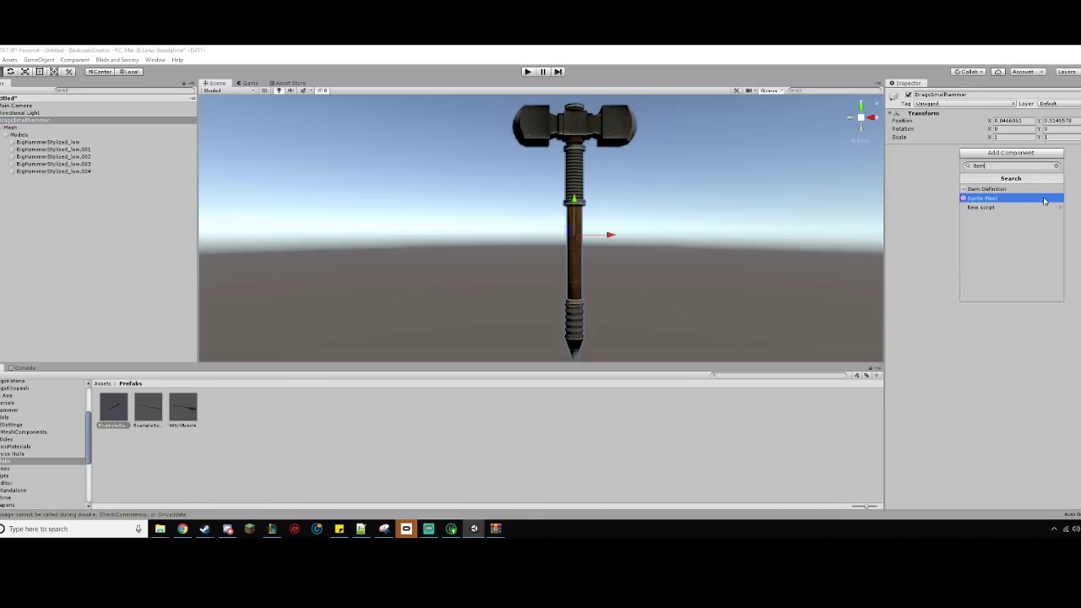
{"action": "key", "text": "Up"}
{"action": "key", "text": "Return"}
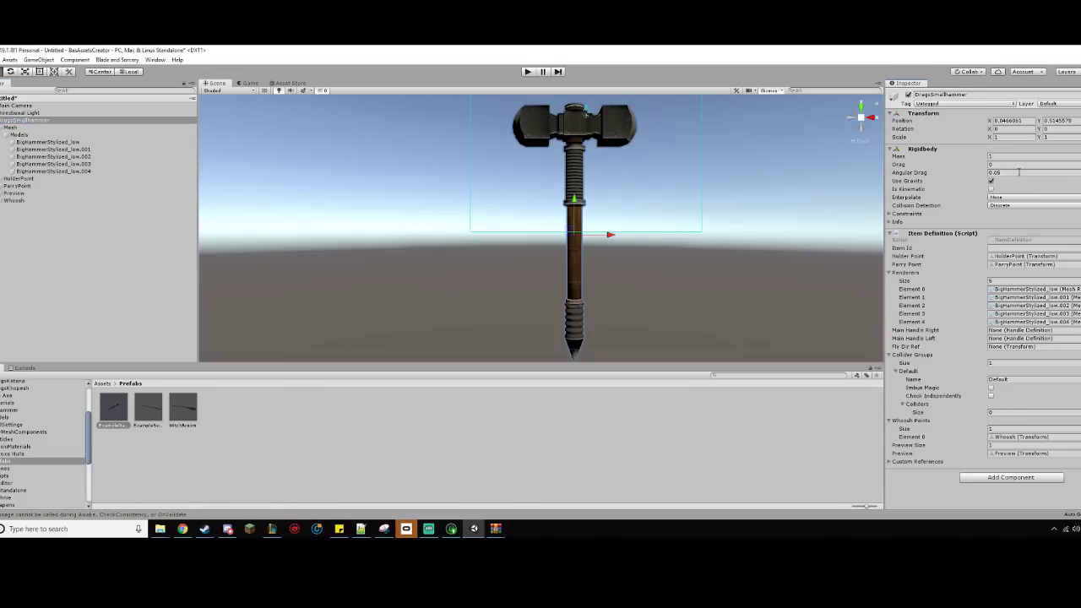
{"action": "scroll", "coordinate": [628, 255], "scroll_direction": "down", "scroll_amount": 3}
{"action": "middle_click_drag", "start_coordinate": [623, 212], "coordinate": [605, 228]}
{"action": "scroll", "coordinate": [605, 232], "scroll_direction": "up", "scroll_amount": 3}
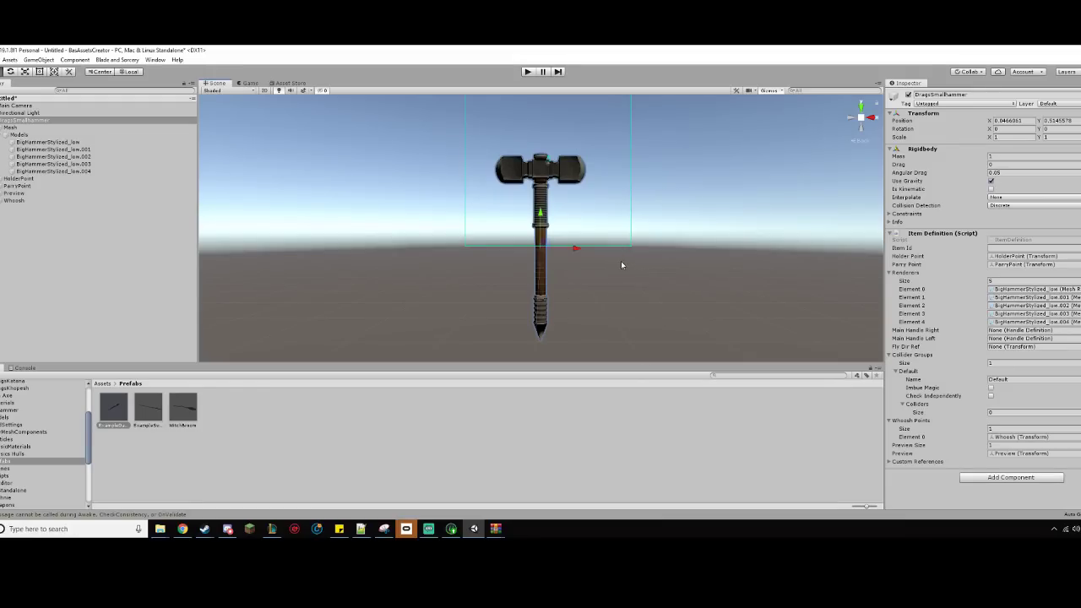
- Lower the Preview point over the upper part of the hammer and set DragsSmallhammer's Item Id to DragsHammer
{"action": "left_click", "coordinate": [69, 193]}
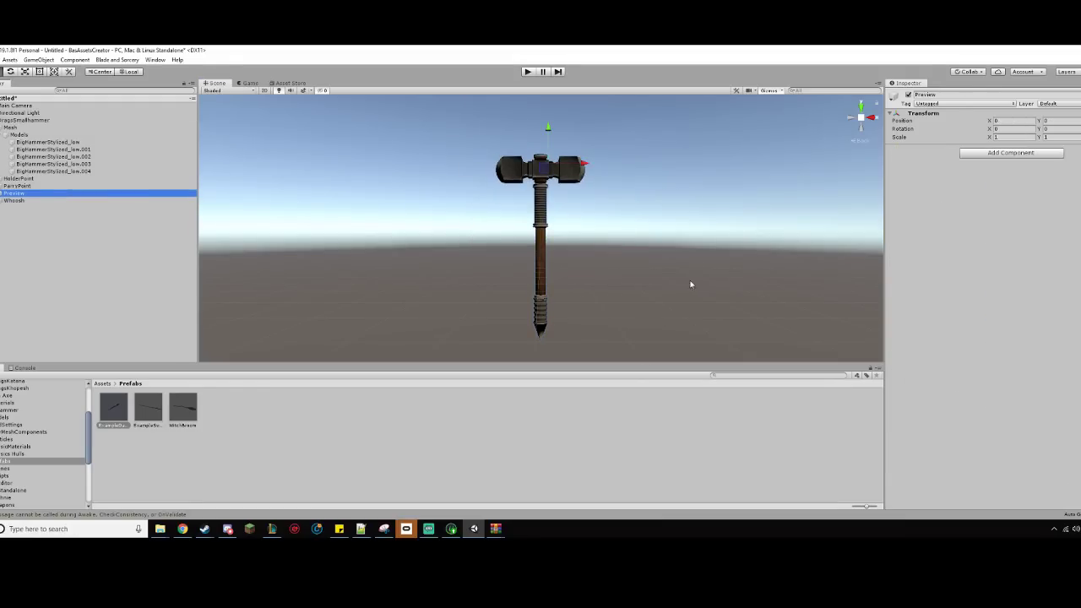
{"action": "left_click_drag", "start_coordinate": [556, 138], "coordinate": [579, 203]}
{"action": "left_click", "coordinate": [52, 120]}
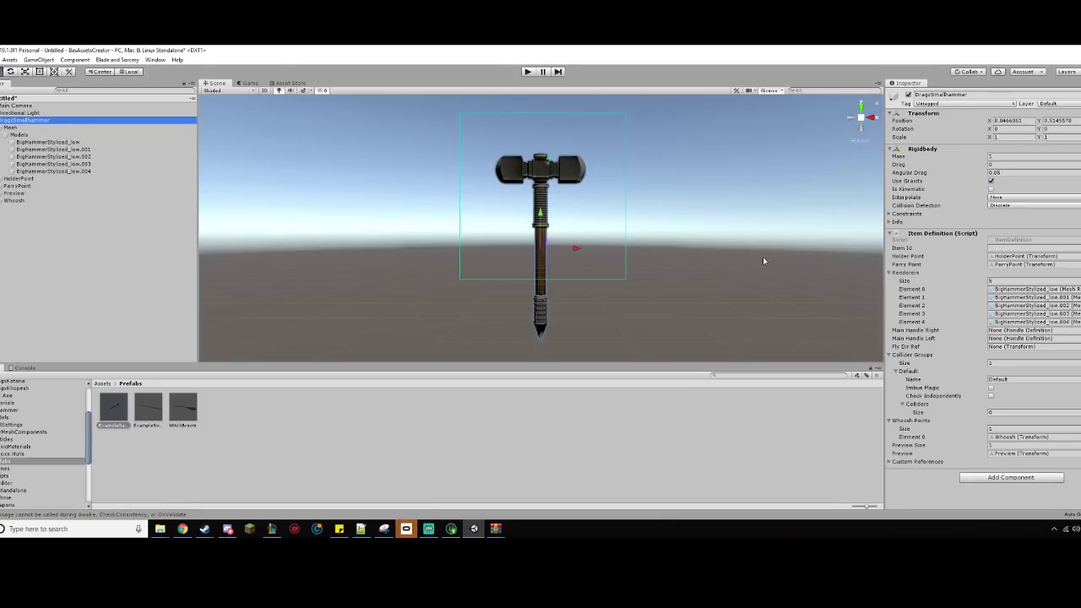
{"action": "left_click", "coordinate": [1011, 245]}
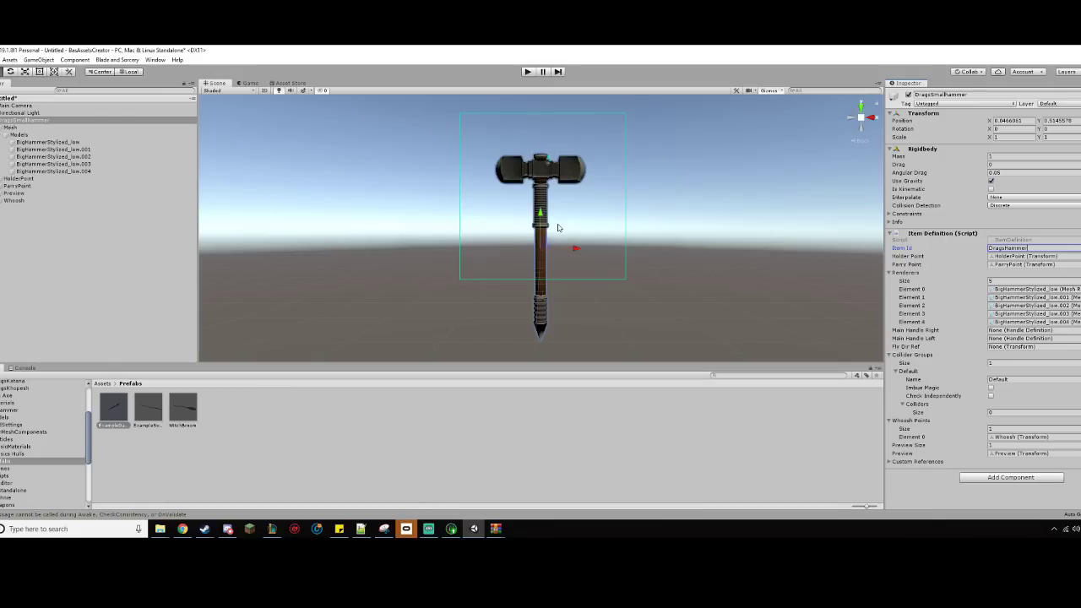
- Move HolderPoint to about X -0.044, Y -0.444 and ParryPoint to about Y -0.4, both on the hammer's handle
{"action": "left_click", "coordinate": [54, 179]}
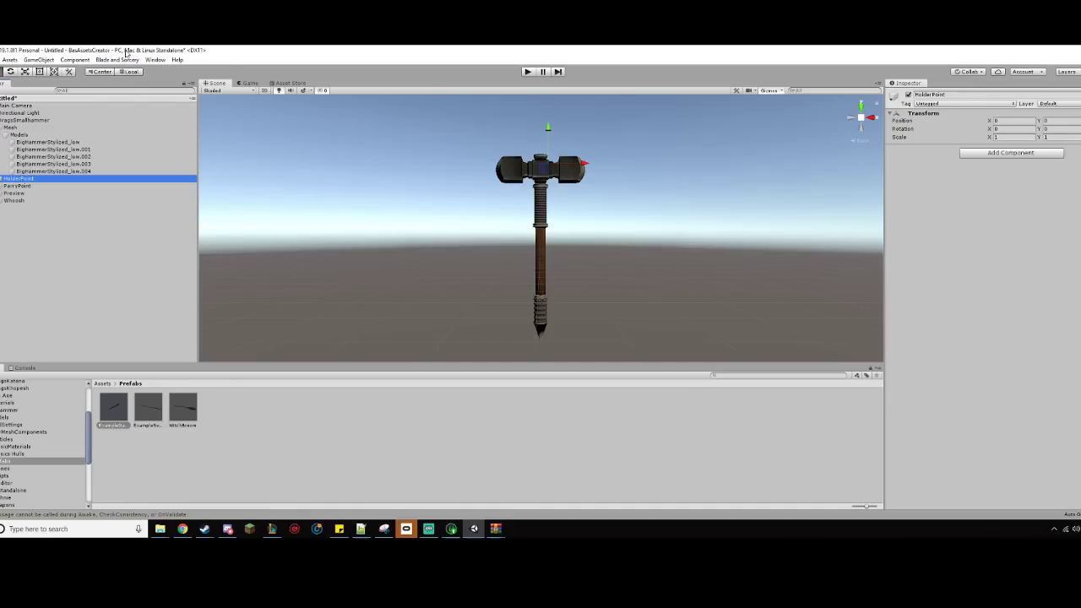
{"action": "left_click_drag", "start_coordinate": [548, 139], "coordinate": [554, 184]}
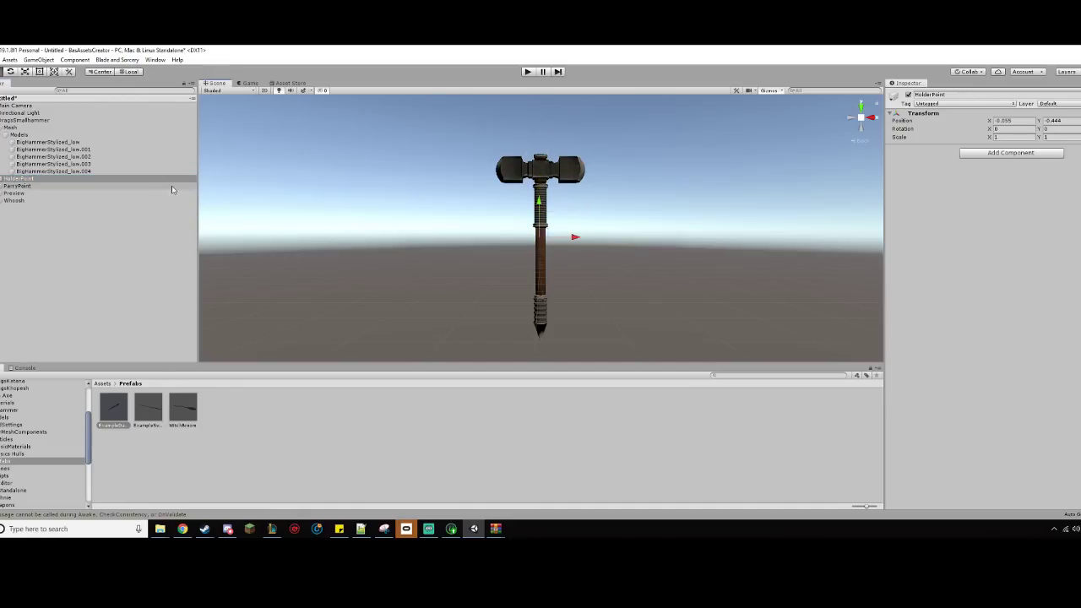
{"action": "left_click", "coordinate": [149, 182]}
{"action": "left_click", "coordinate": [107, 186]}
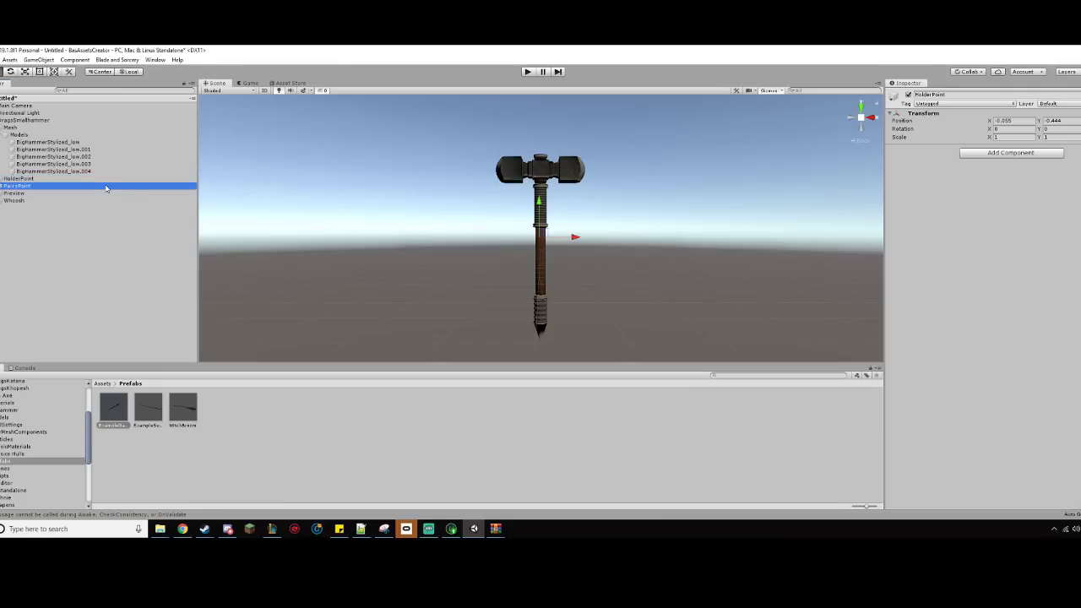
{"action": "left_click_drag", "start_coordinate": [545, 135], "coordinate": [572, 232]}
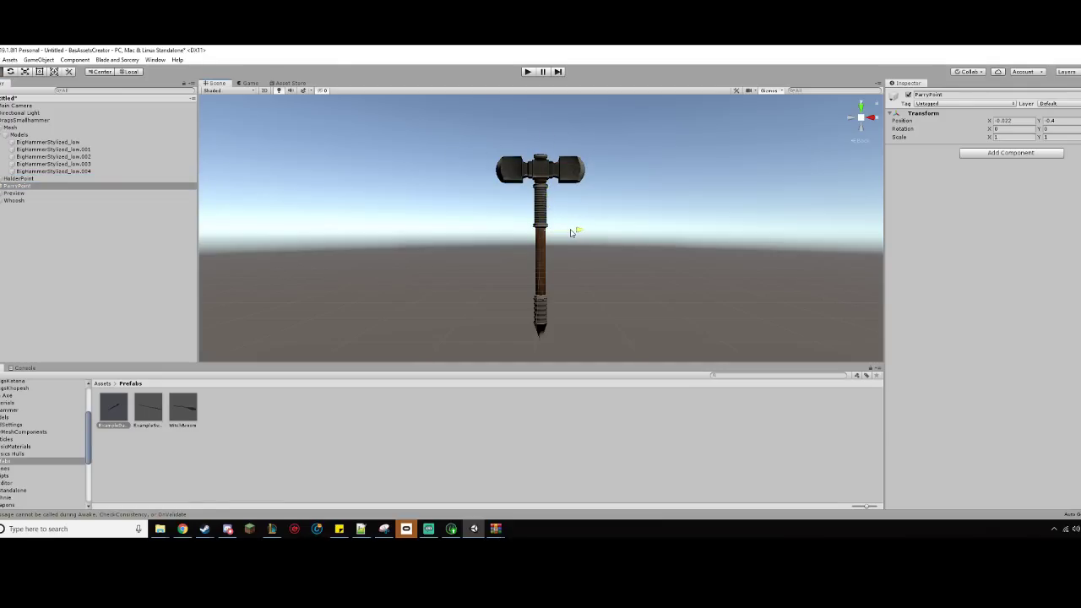
{"action": "left_click", "coordinate": [72, 181]}
{"action": "left_click_drag", "start_coordinate": [564, 246], "coordinate": [572, 244]}
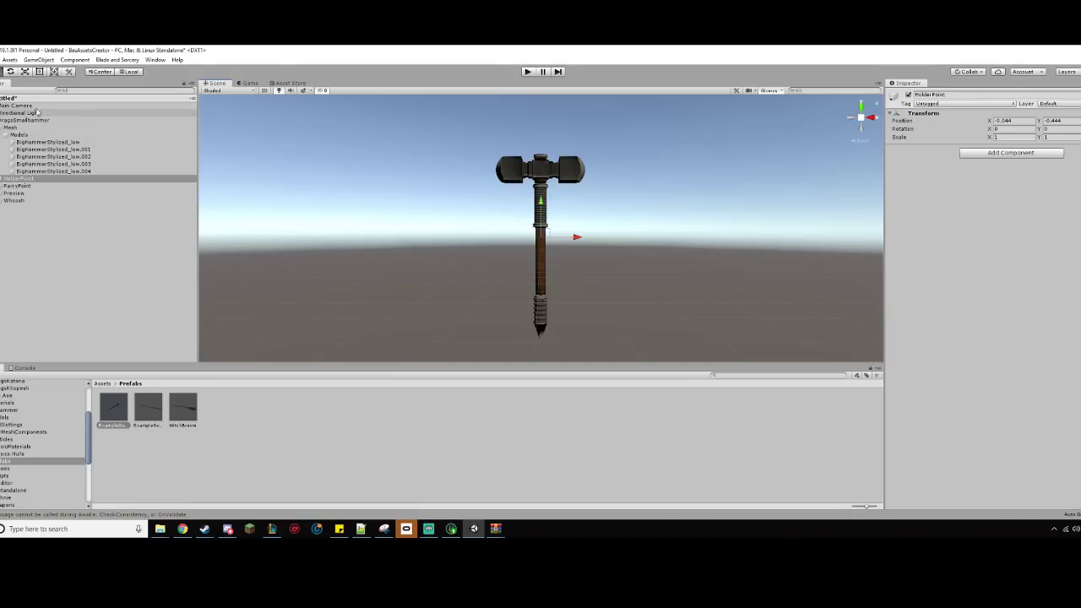
- Rotate HolderPoint so its Z axis points down the handle, with an X rotation of -270
{"action": "left_click", "coordinate": [10, 71]}
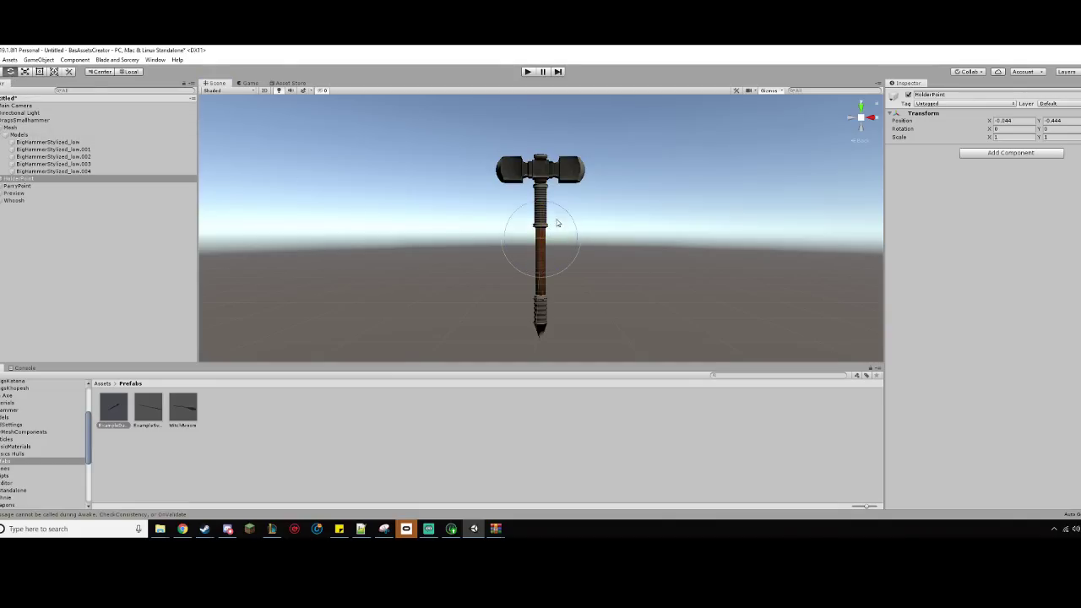
{"action": "left_click_drag", "start_coordinate": [541, 232], "coordinate": [540, 295]}
{"action": "left_click", "coordinate": [1, 72]}
{"action": "left_click", "coordinate": [10, 71]}
{"action": "left_click_drag", "start_coordinate": [536, 221], "coordinate": [545, 369]}
{"action": "key", "text": "w"}
{"action": "left_click", "coordinate": [1024, 129]}
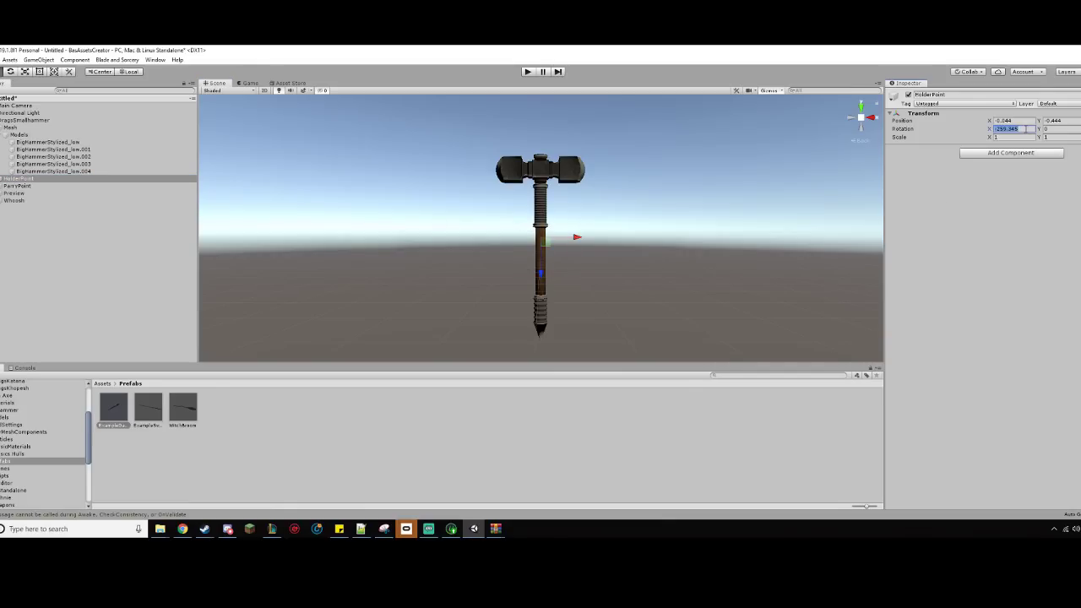
{"action": "type", "text": "-270"}
- Shift ParryPoint in depth slightly along Z to line it up with the handle, using a side view
{"action": "left_click", "coordinate": [851, 120]}
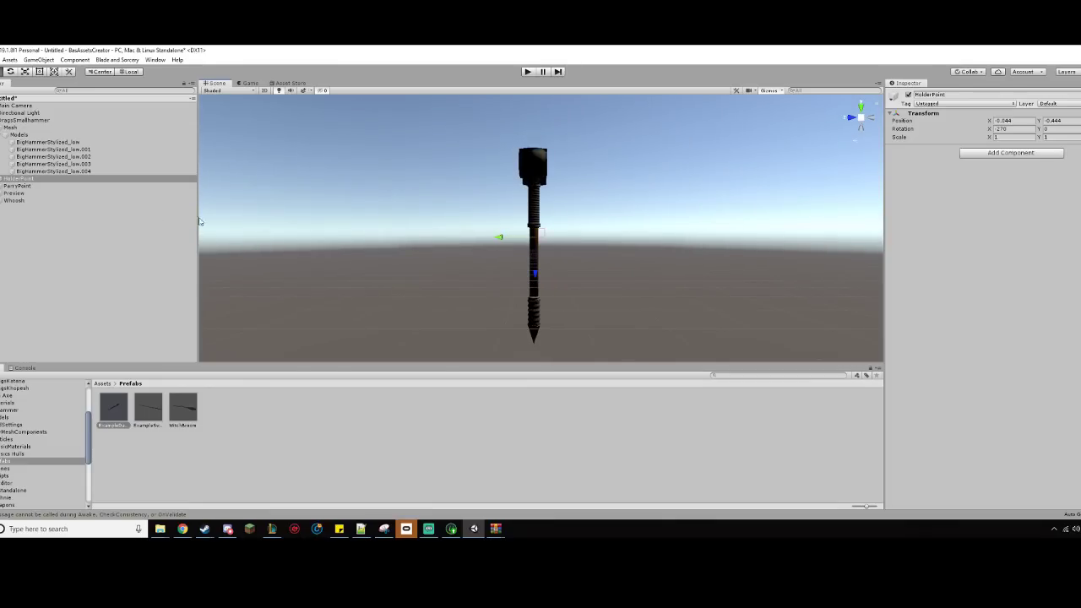
{"action": "left_click", "coordinate": [13, 186]}
{"action": "left_click_drag", "start_coordinate": [504, 230], "coordinate": [495, 231]}
- Set DragsSmallhammer's position to 0 on X, Y and Z, and select its Mesh object
{"action": "left_click", "coordinate": [117, 148]}
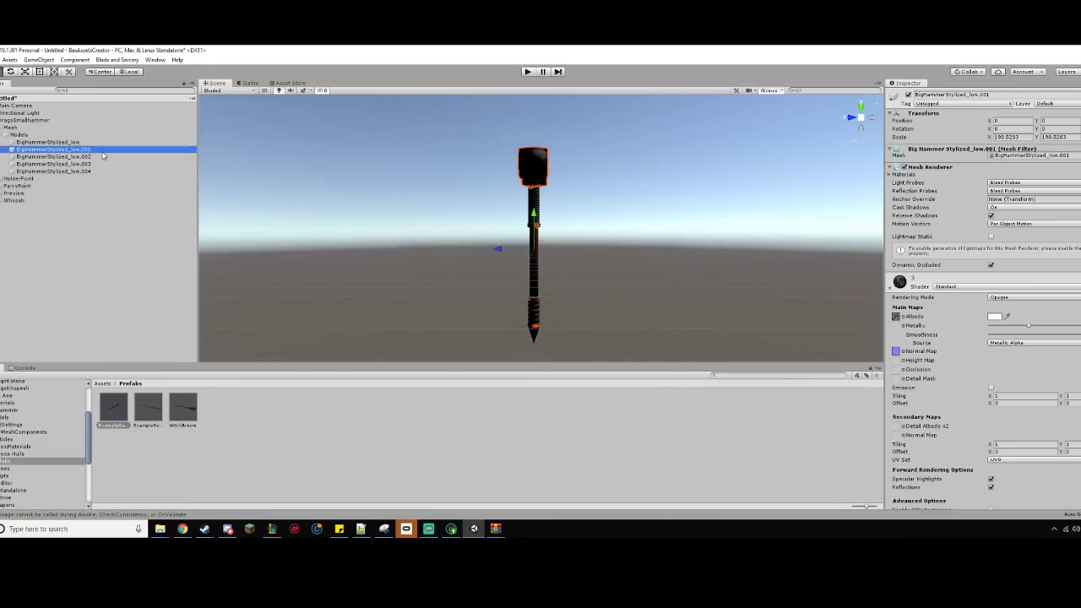
{"action": "left_click", "coordinate": [64, 136]}
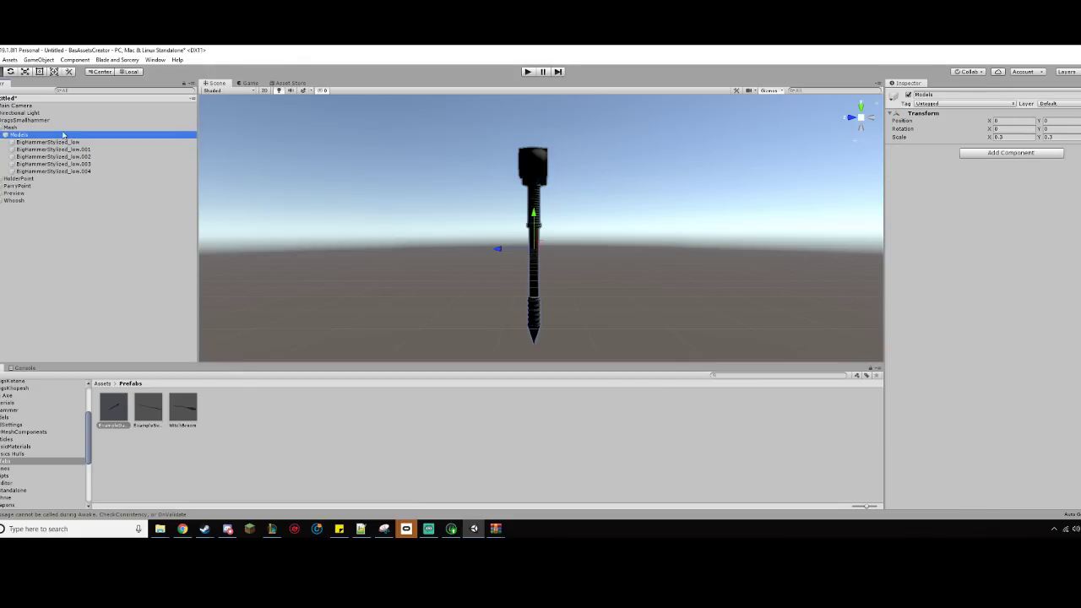
{"action": "left_click", "coordinate": [59, 127]}
{"action": "left_click", "coordinate": [51, 120]}
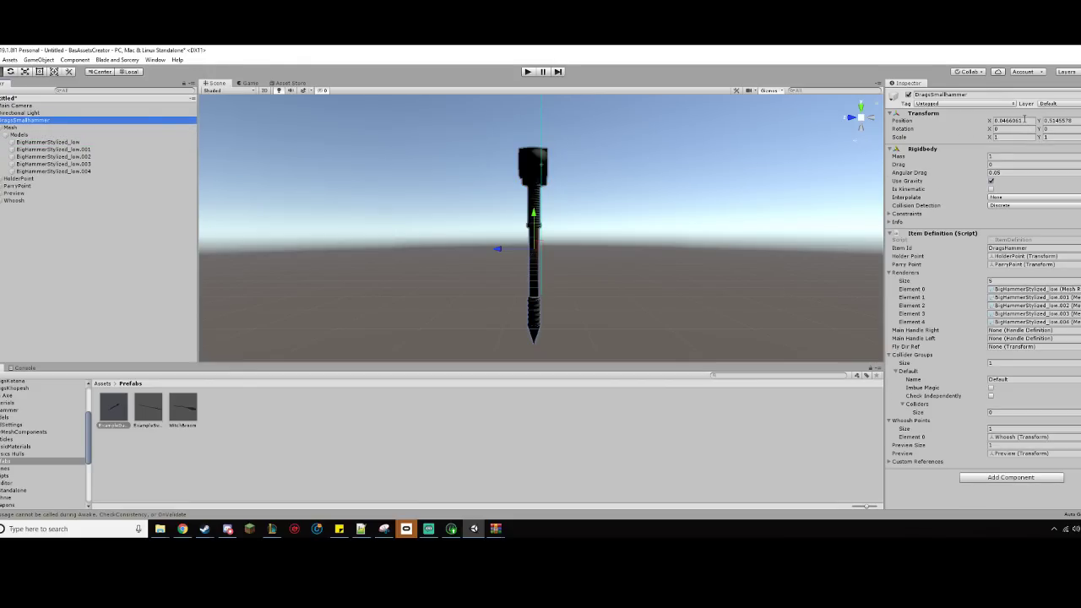
{"action": "left_click", "coordinate": [1024, 119]}
{"action": "type", "text": "0"}
{"action": "key", "text": "Tab"}
{"action": "type", "text": "0"}
{"action": "key", "text": "Return"}
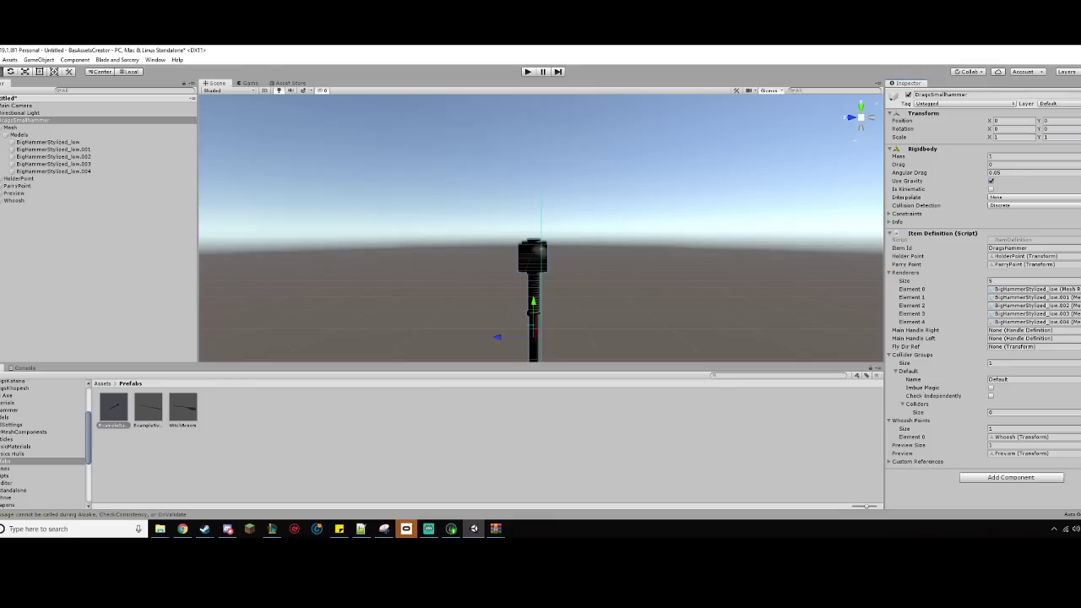
{"action": "type", "text": "0"}
{"action": "left_click", "coordinate": [13, 126]}
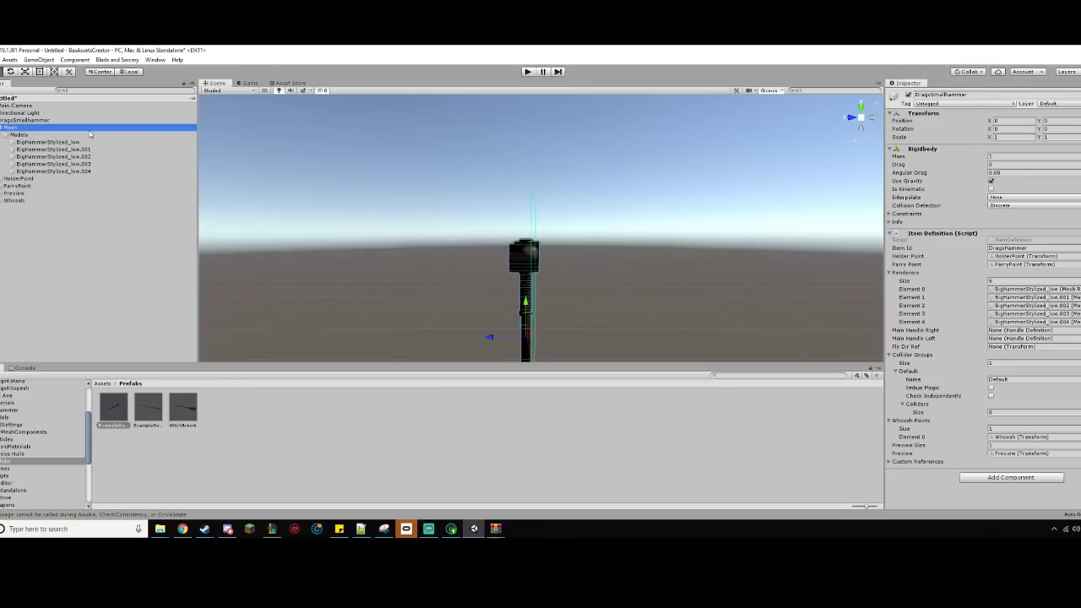
- Set the Mesh object's position to 0 on X and Y to bring the hammer onto its root's origin
{"action": "left_click", "coordinate": [997, 123]}
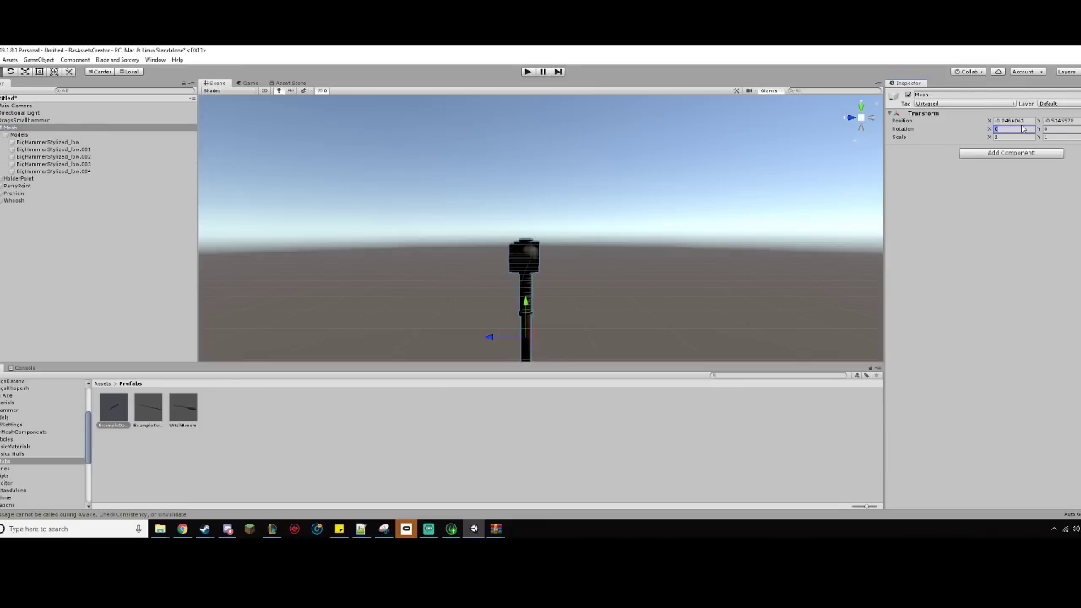
{"action": "type", "text": "0"}
{"action": "key", "text": "Tab"}
{"action": "type", "text": "0"}
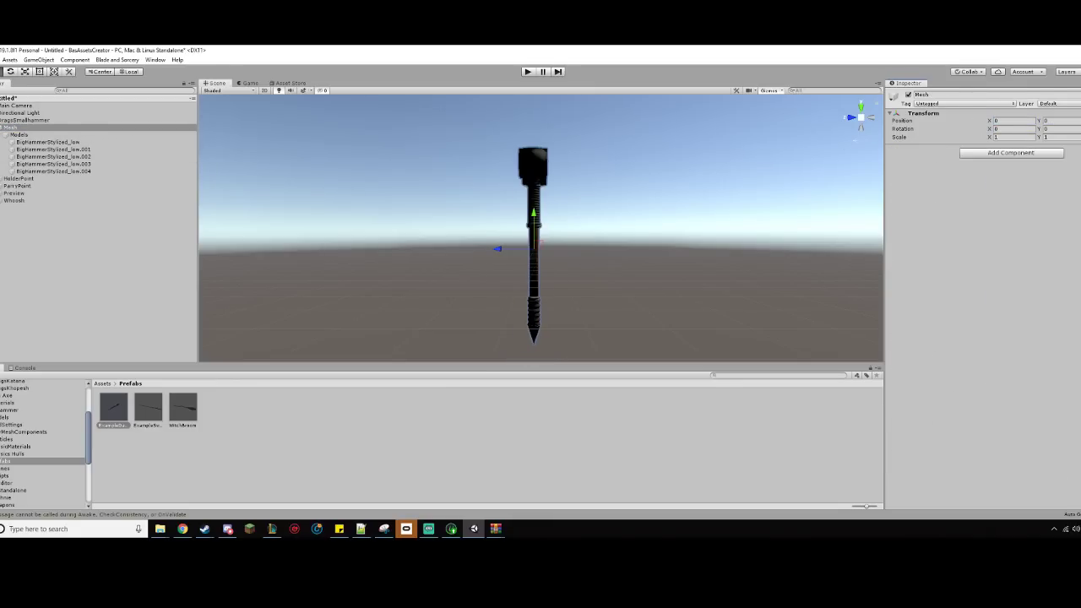
- Raise HolderPoint to about Y 0.073 and ParryPoint to about Y 0.014 so both sit around the middle of the handle
{"action": "left_click", "coordinate": [81, 179]}
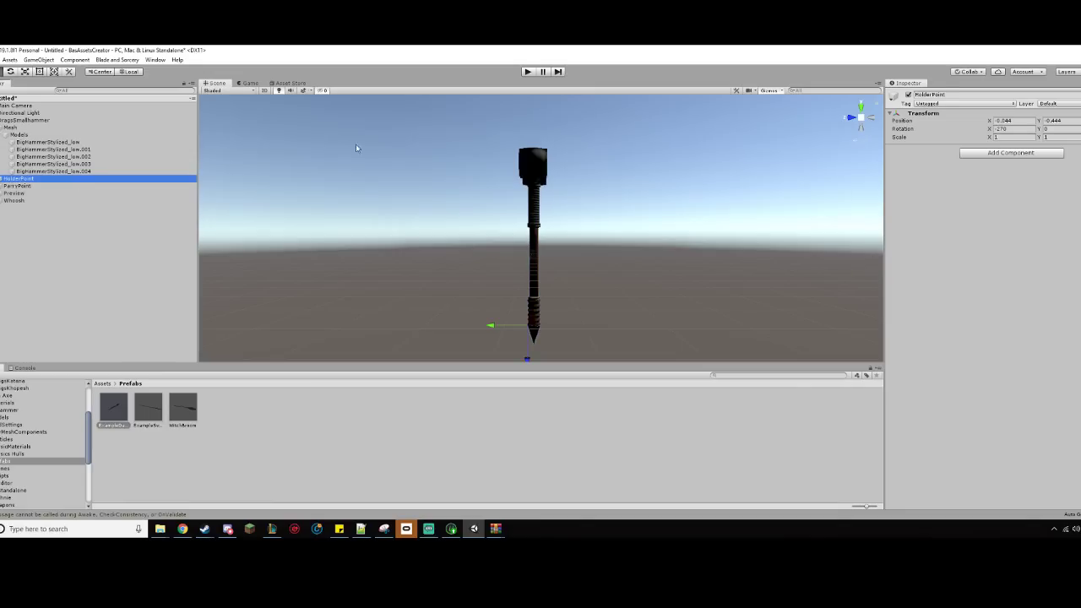
{"action": "left_click_drag", "start_coordinate": [489, 327], "coordinate": [528, 217]}
{"action": "left_click", "coordinate": [34, 186]}
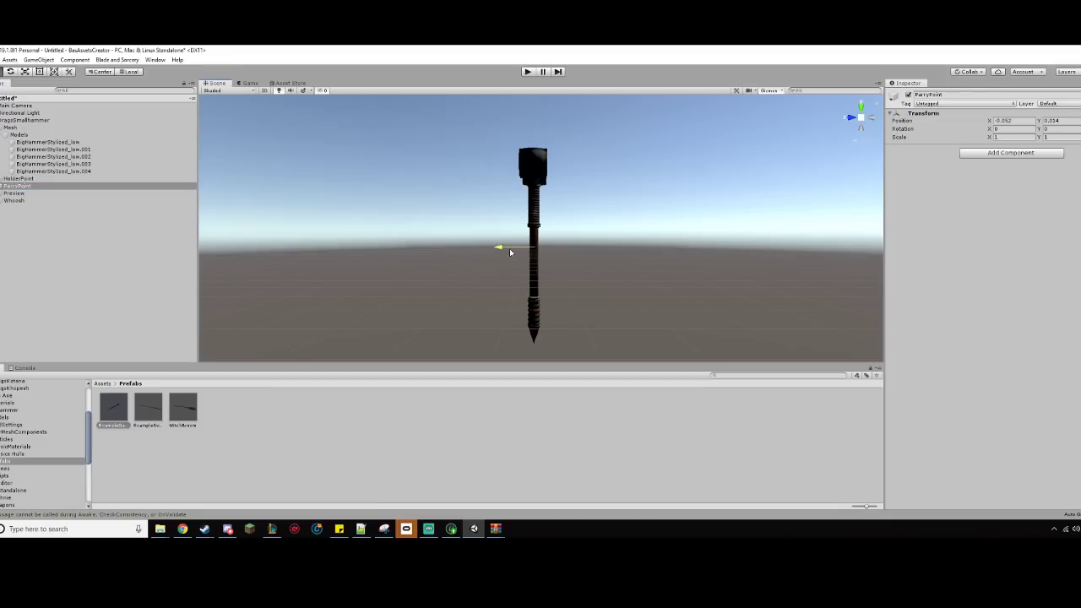
- From the front view, centre the points on the handle, with HolderPoint at about X 0.006 and ParryPoint at about X 0.007
{"action": "left_click", "coordinate": [19, 178]}
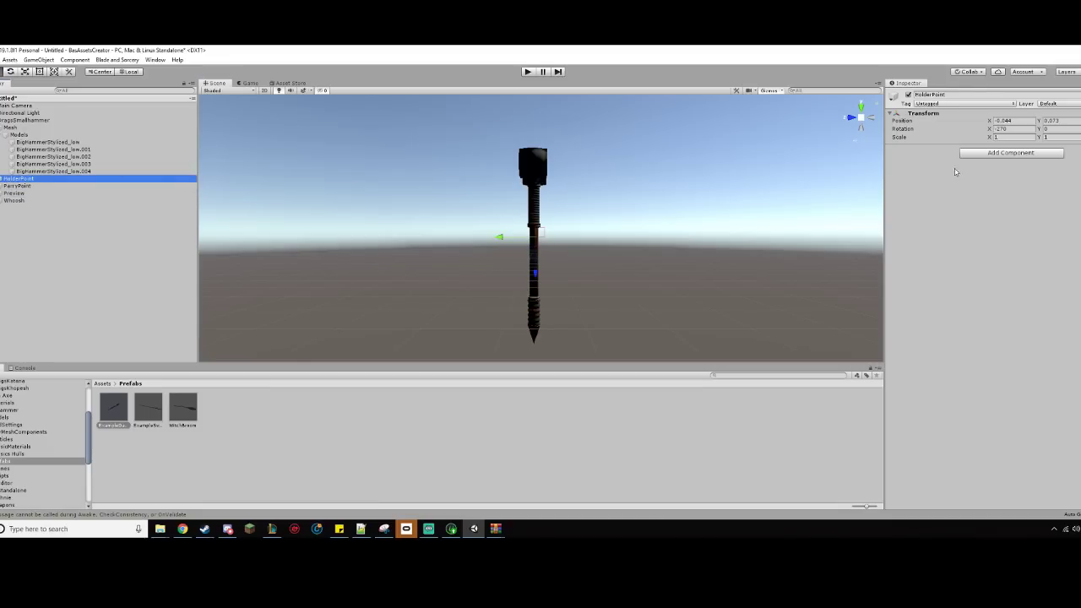
{"action": "left_click", "coordinate": [871, 124]}
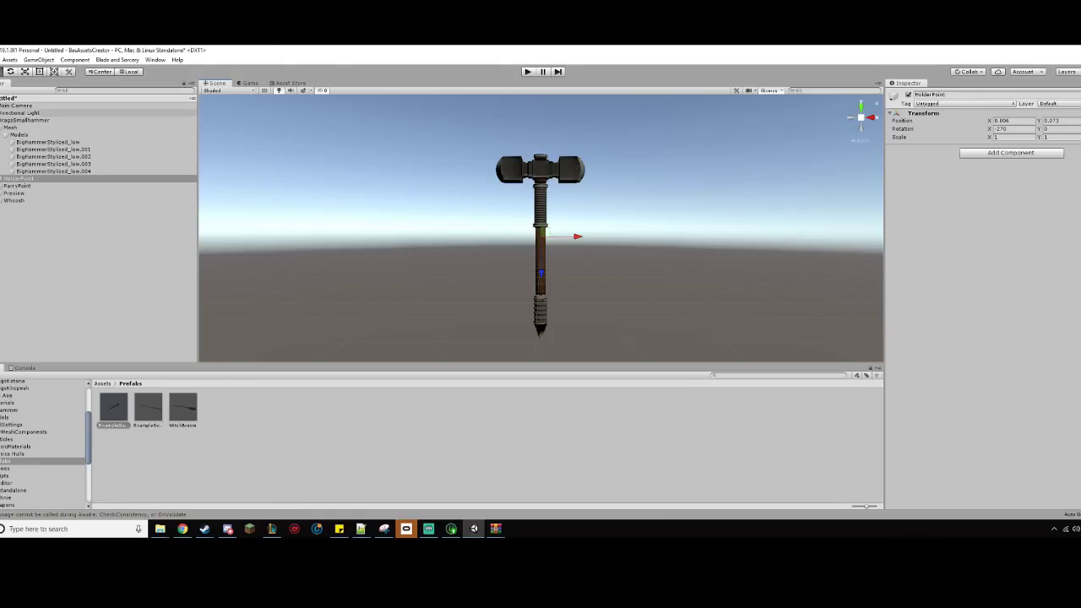
{"action": "left_click", "coordinate": [50, 184]}
{"action": "left_click_drag", "start_coordinate": [565, 246], "coordinate": [574, 246]}
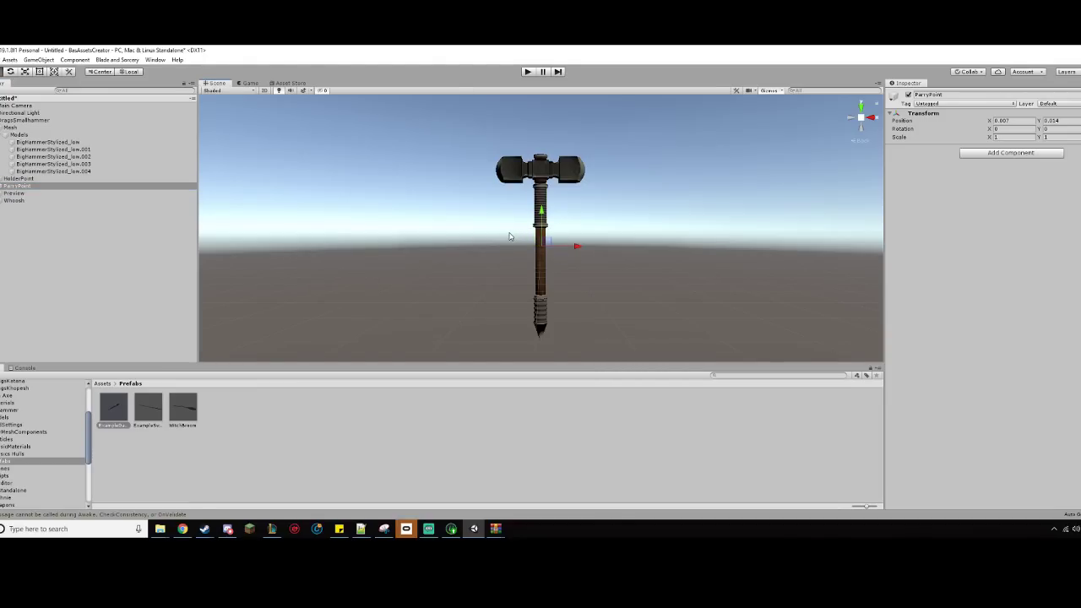
- Move the Whoosh point up into the hammer's head, to about Y 0.479
{"action": "left_click", "coordinate": [55, 119]}
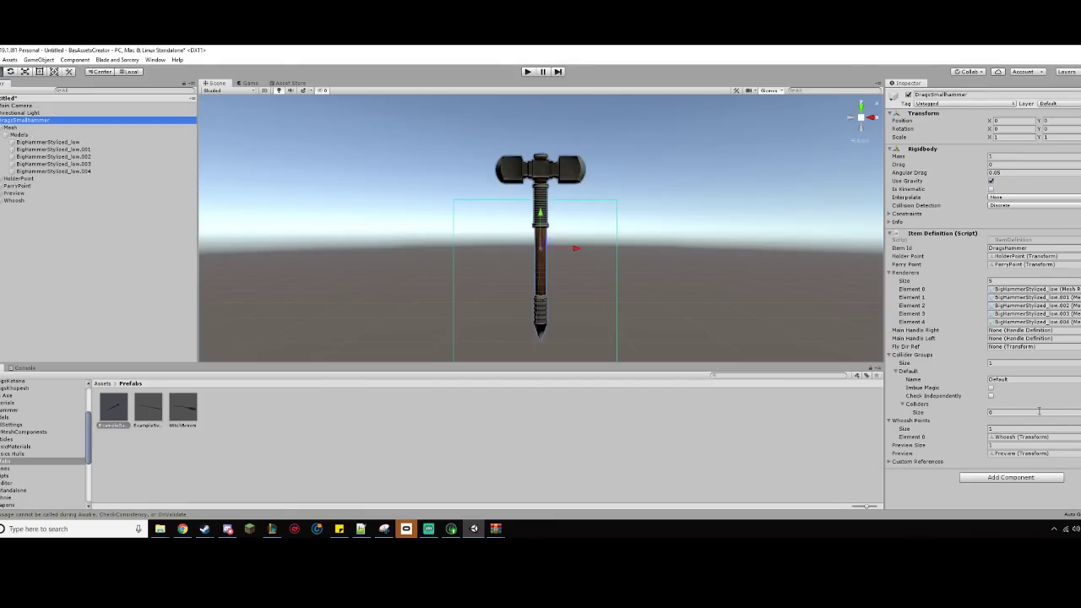
{"action": "left_click", "coordinate": [42, 201]}
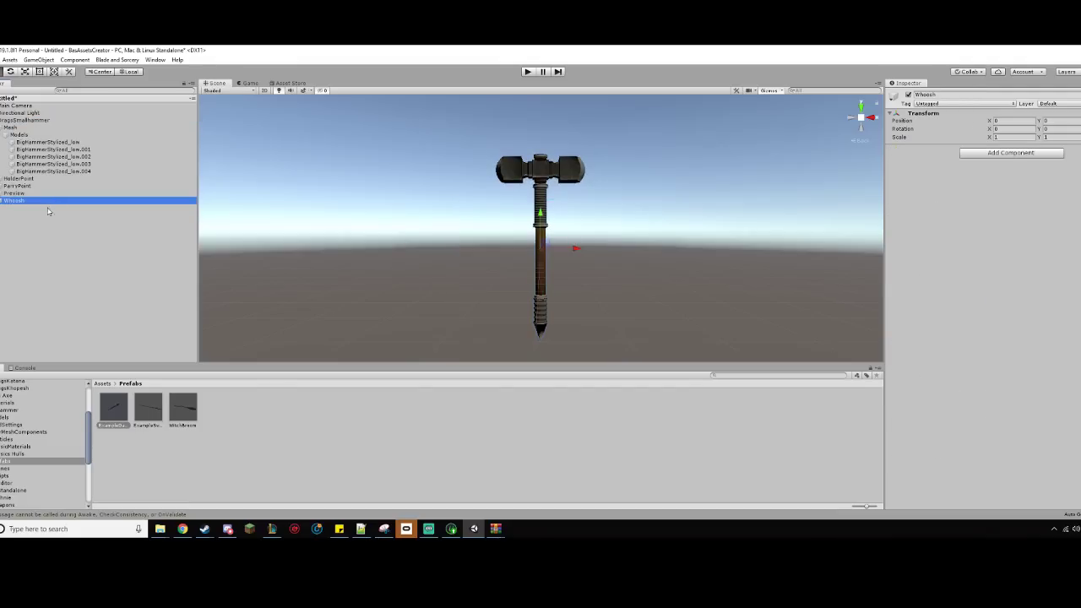
{"action": "left_click_drag", "start_coordinate": [540, 223], "coordinate": [540, 145]}
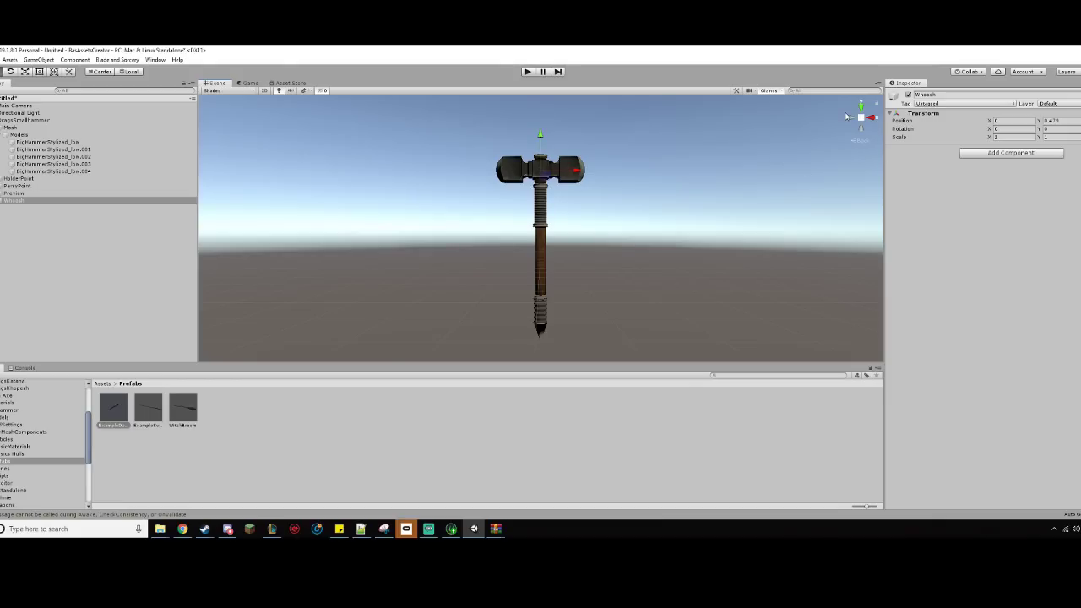
{"action": "left_click", "coordinate": [871, 119]}
{"action": "left_click", "coordinate": [871, 123]}
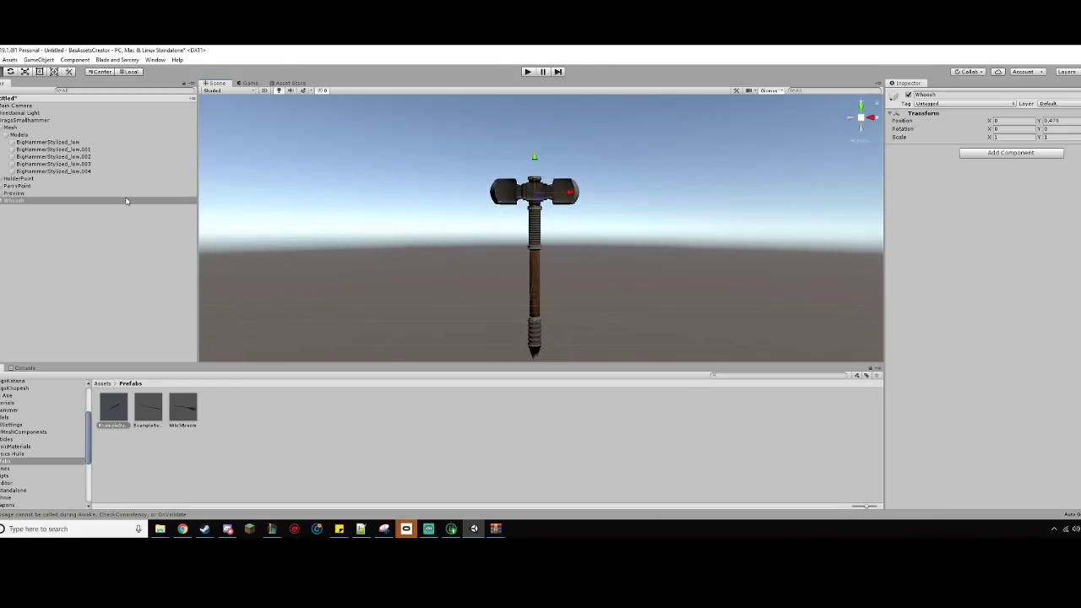
- Move Preview upward and slightly along X so its square frame is centred around the hammer
{"action": "left_click", "coordinate": [108, 121]}
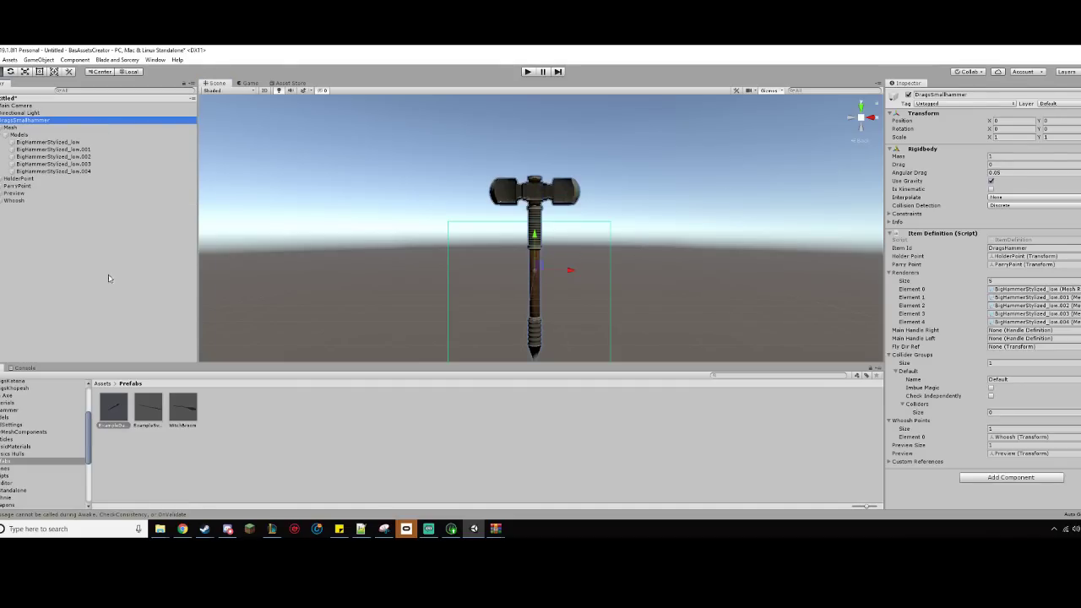
{"action": "left_click", "coordinate": [14, 194]}
{"action": "left_click_drag", "start_coordinate": [528, 269], "coordinate": [530, 221]}
{"action": "left_click", "coordinate": [564, 269]}
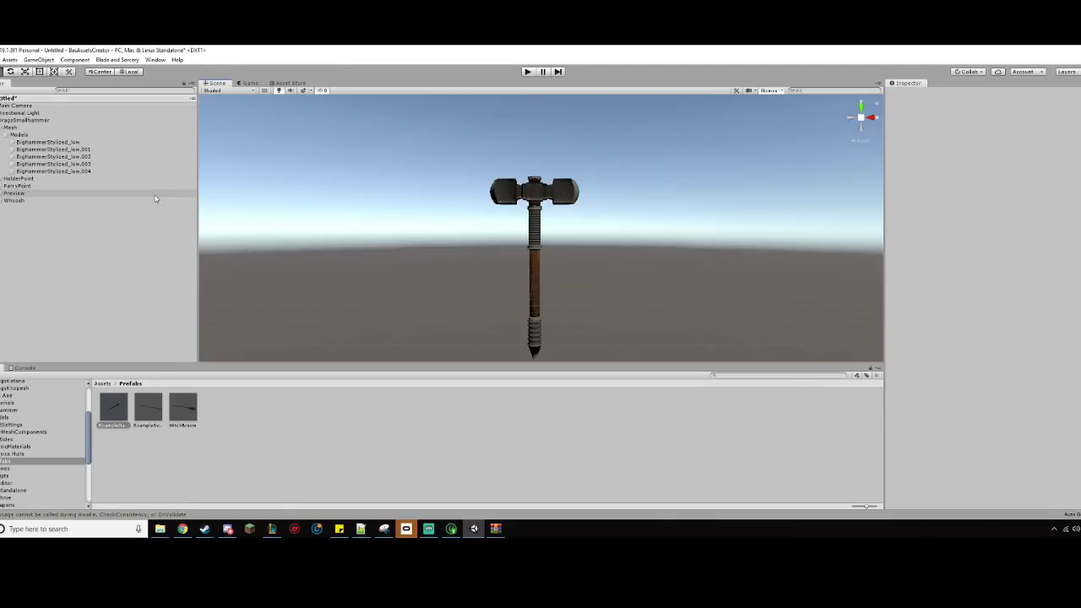
{"action": "left_click", "coordinate": [14, 193]}
{"action": "left_click_drag", "start_coordinate": [564, 254], "coordinate": [570, 254]}
{"action": "left_click", "coordinate": [93, 119]}
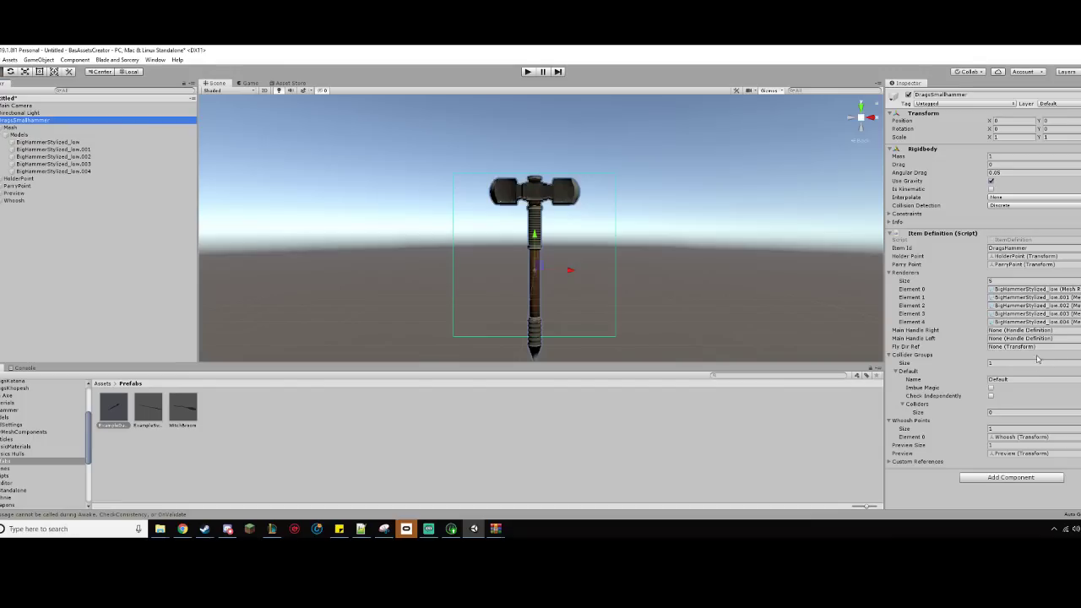
- Create an empty child object named Colliders under Mesh
{"action": "left_click", "coordinate": [49, 128]}
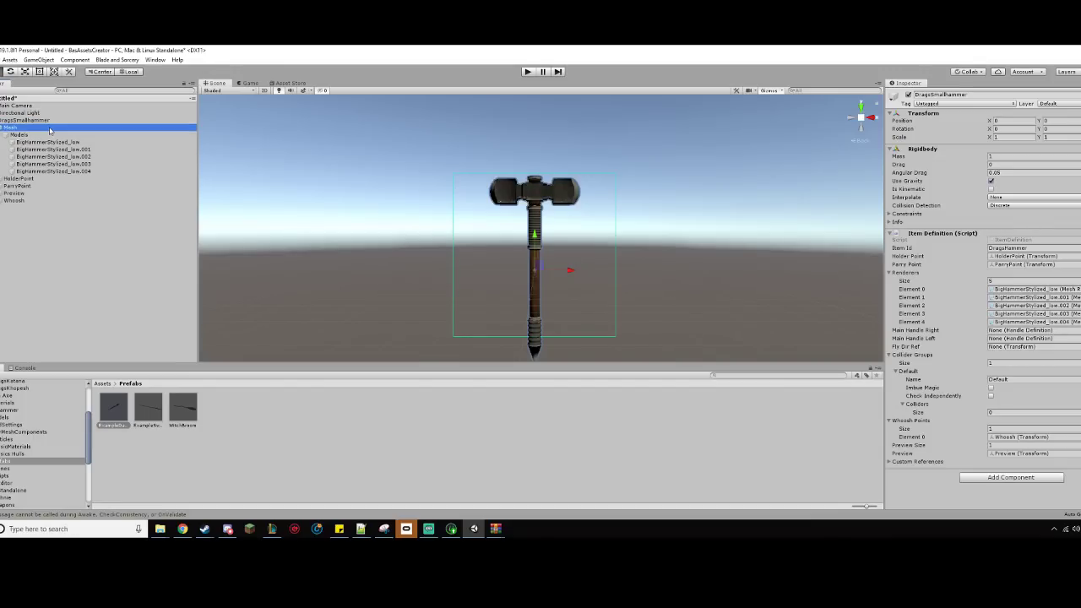
{"action": "right_click", "coordinate": [50, 130]}
{"action": "left_click", "coordinate": [94, 214]}
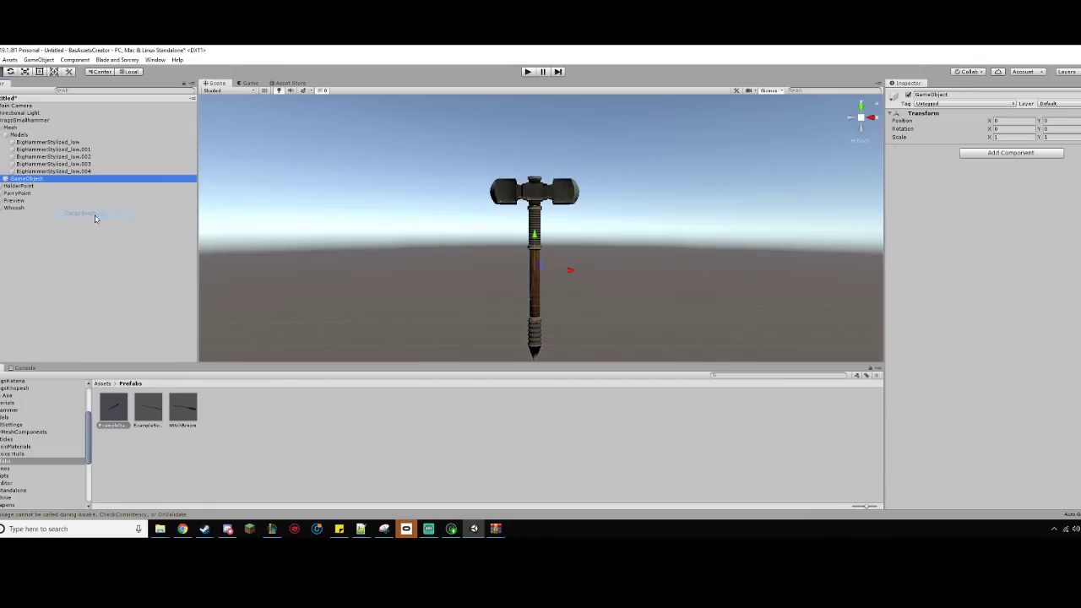
{"action": "type", "text": "Collid"}
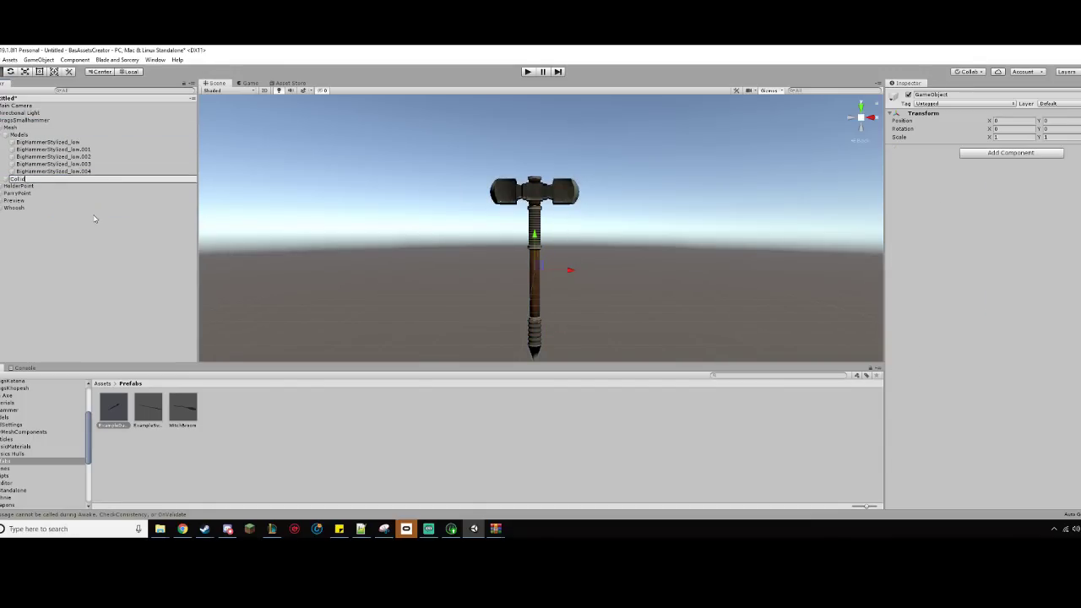
{"action": "type", "text": "ers"}
{"action": "key", "text": "Return"}
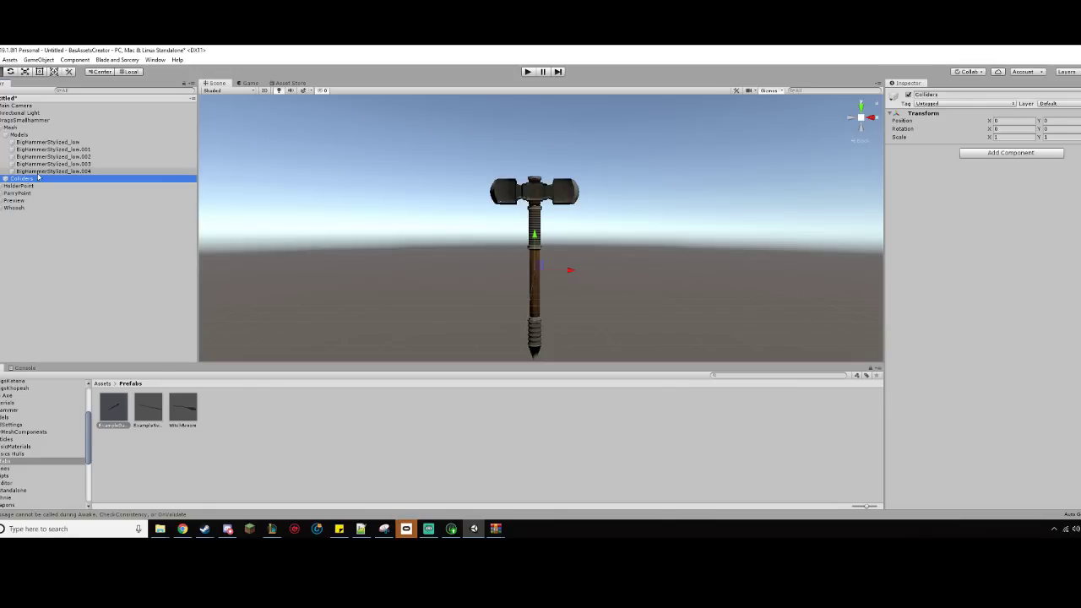
- Create an empty child object named Handle under Colliders
{"action": "right_click", "coordinate": [45, 180]}
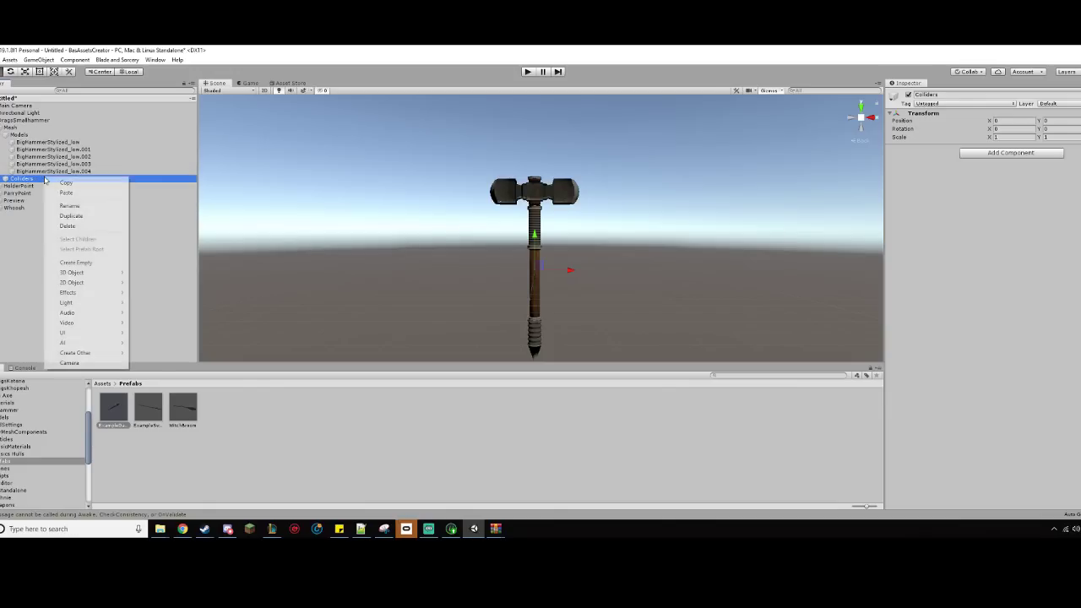
{"action": "left_click", "coordinate": [110, 264]}
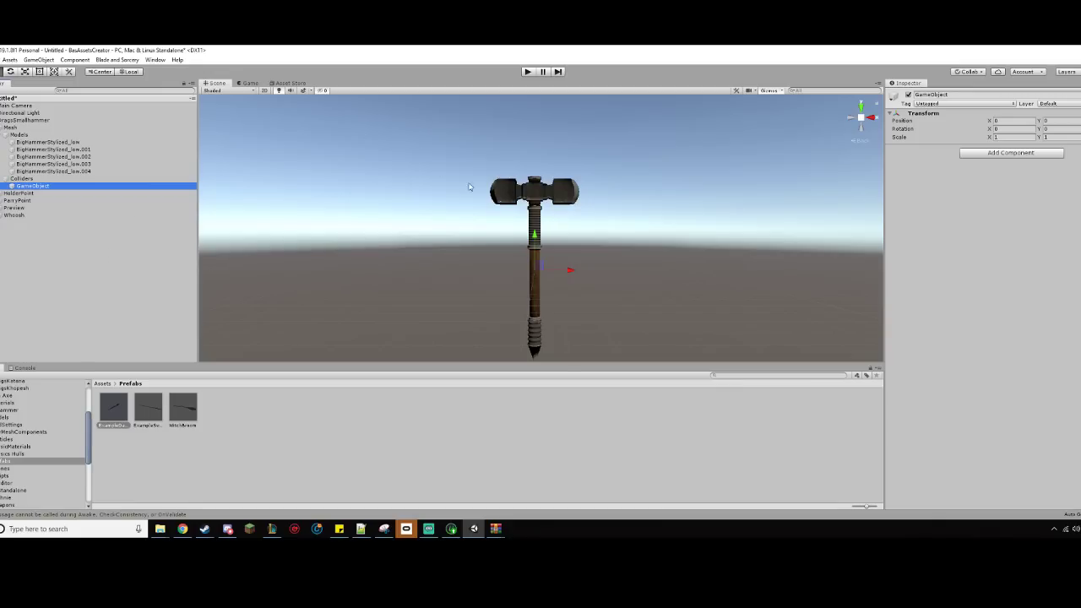
{"action": "key", "text": "F2"}
{"action": "type", "text": "Handle"}
{"action": "key", "text": "Return"}
- Add a Capsule Collider component to the Handle object and frame it in the scene
{"action": "left_click", "coordinate": [1012, 152]}
{"action": "type", "text": "caps"}
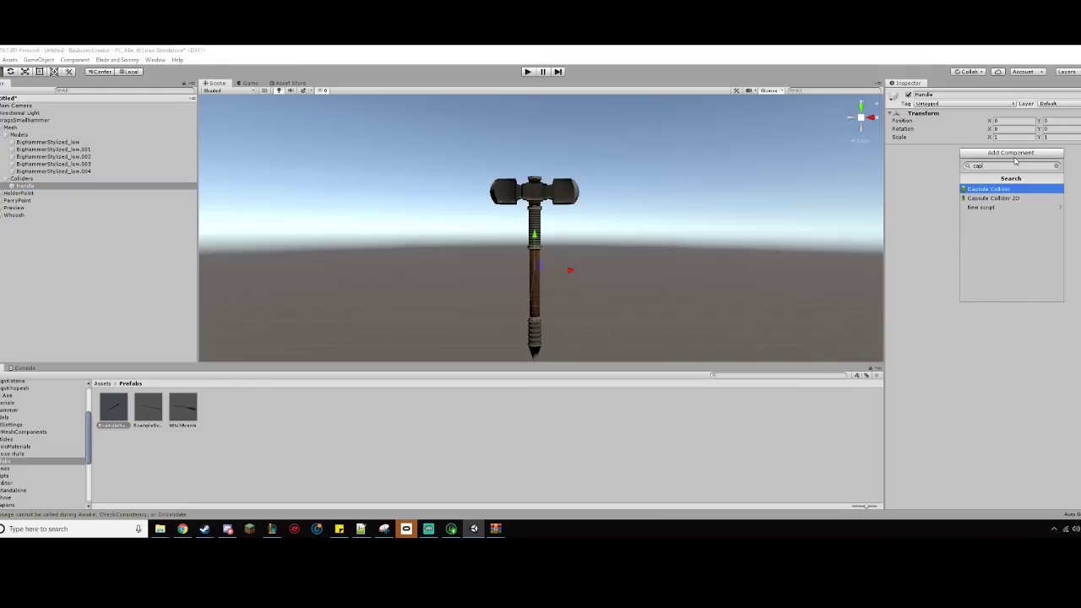
{"action": "type", "text": "u"}
{"action": "key", "text": "Return"}
{"action": "key", "text": "f"}
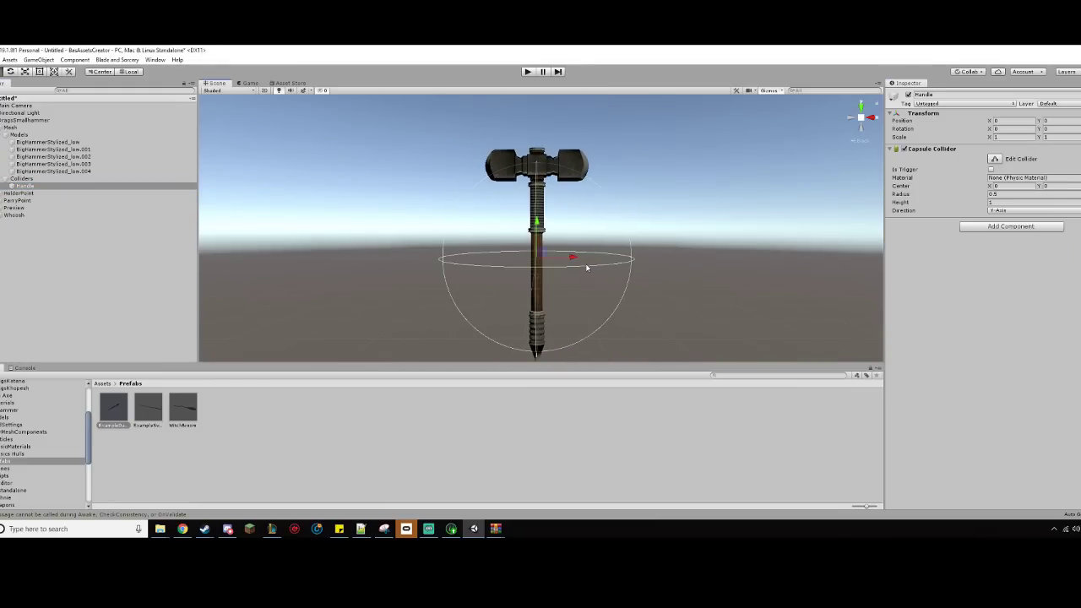
- Narrow the Handle's capsule collider from both sides to fit the hammer's shaft, with a radius of about 0.04
{"action": "left_click", "coordinate": [994, 159]}
{"action": "left_click_drag", "start_coordinate": [637, 251], "coordinate": [547, 239]}
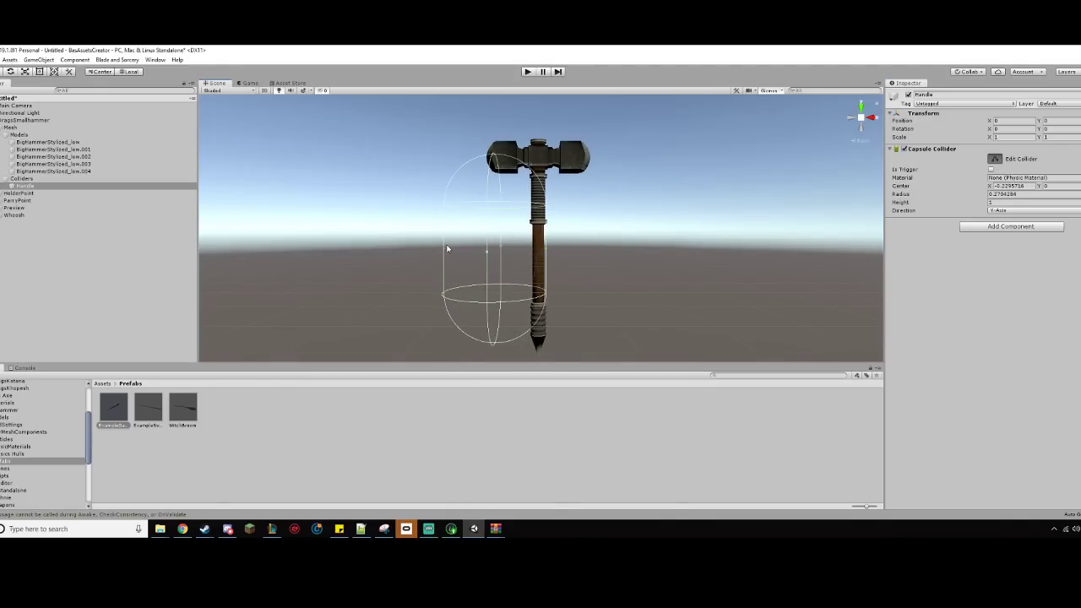
{"action": "left_click_drag", "start_coordinate": [444, 250], "coordinate": [533, 255]}
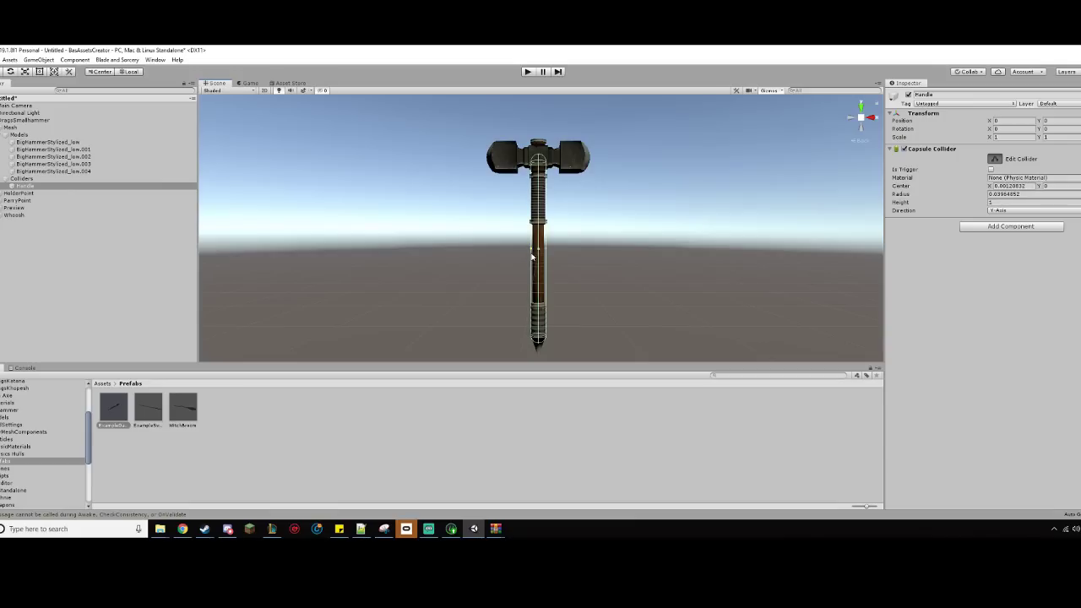
- Adjust the capsule collider's lower end at the base of the grip to a height of about 0.993, and check its upper end
{"action": "middle_click_drag", "start_coordinate": [533, 267], "coordinate": [574, 198]}
{"action": "scroll", "coordinate": [565, 279], "scroll_direction": "up", "scroll_amount": 5}
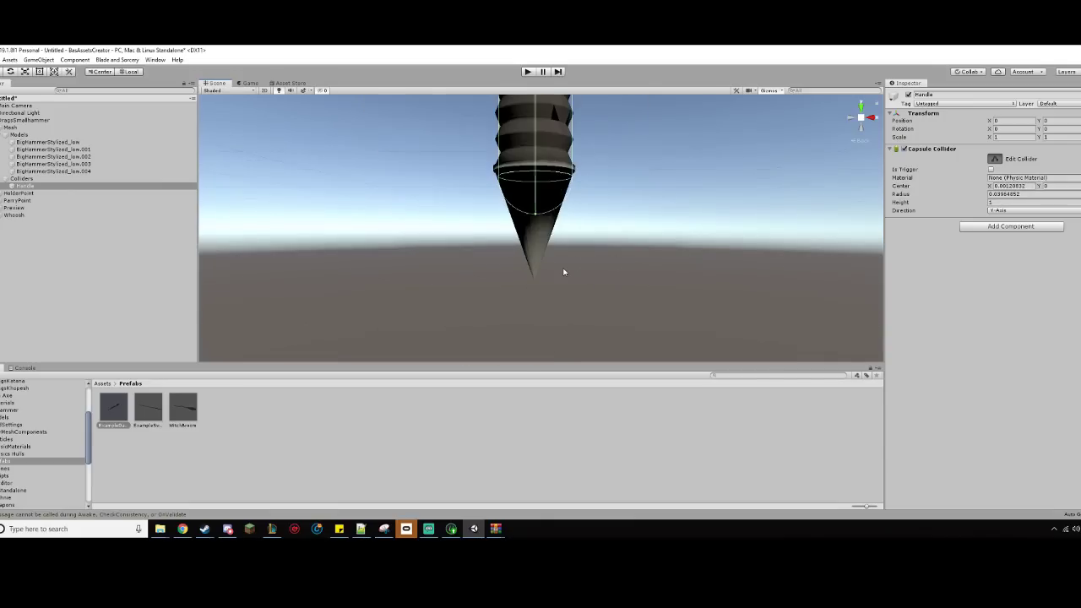
{"action": "middle_click_drag", "start_coordinate": [565, 282], "coordinate": [556, 318]}
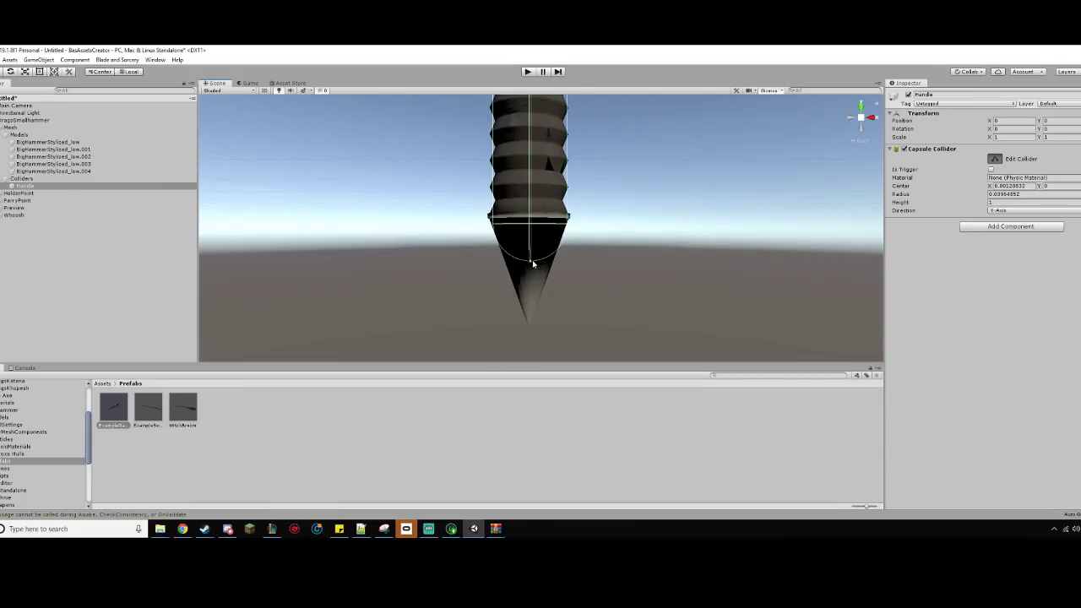
{"action": "left_click_drag", "start_coordinate": [529, 265], "coordinate": [524, 255]}
{"action": "scroll", "coordinate": [525, 256], "scroll_direction": "down", "scroll_amount": 5}
{"action": "middle_click_drag", "start_coordinate": [603, 175], "coordinate": [582, 332]}
{"action": "scroll", "coordinate": [583, 331], "scroll_direction": "up", "scroll_amount": 6}
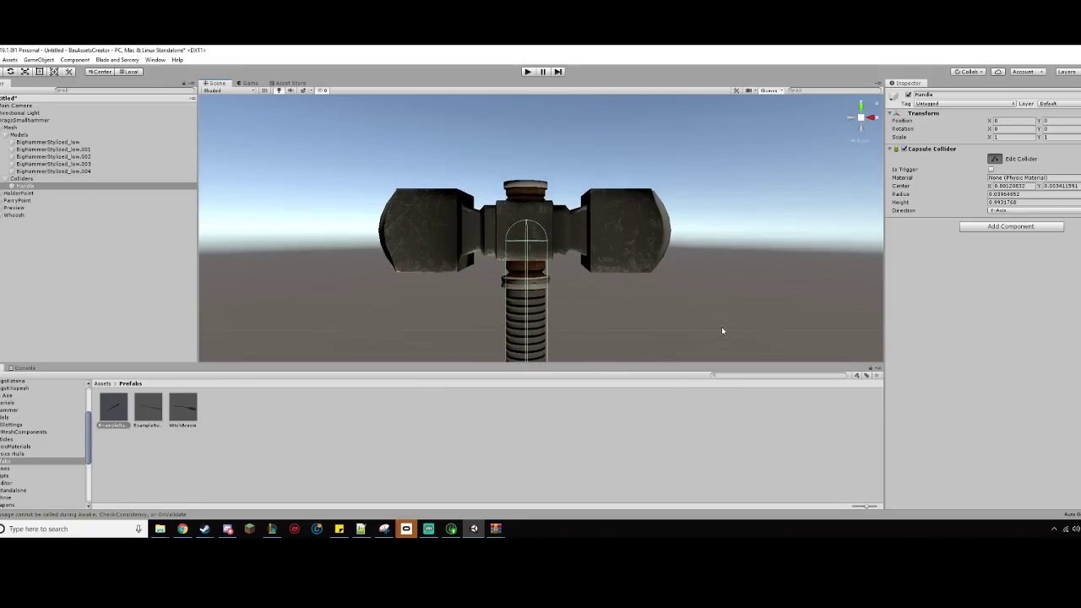
- Create an empty object named Spike under Colliders and add a Box Collider to it
{"action": "middle_click_drag", "start_coordinate": [721, 327], "coordinate": [701, 77]}
{"action": "middle_click_drag", "start_coordinate": [675, 309], "coordinate": [713, 126]}
{"action": "middle_click", "coordinate": [696, 538]}
{"action": "middle_click_drag", "start_coordinate": [676, 350], "coordinate": [670, 280]}
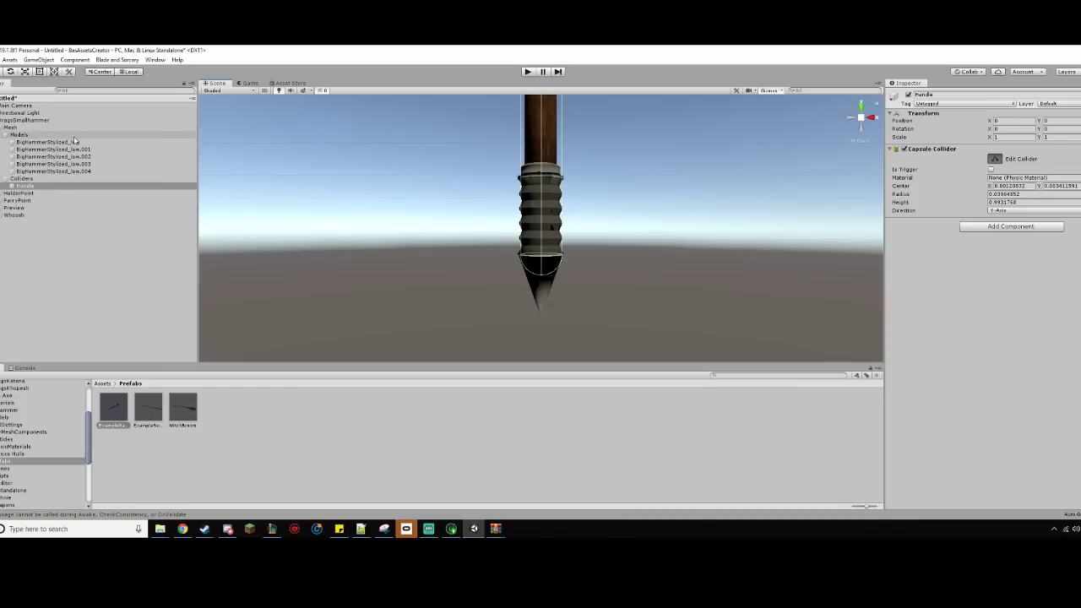
{"action": "right_click", "coordinate": [59, 179]}
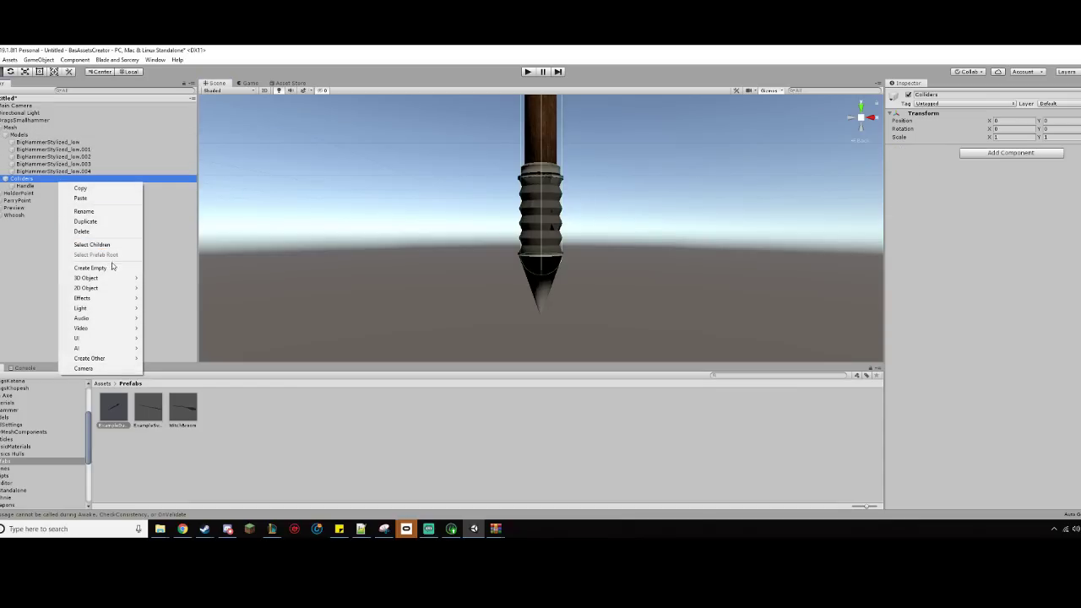
{"action": "left_click", "coordinate": [111, 267]}
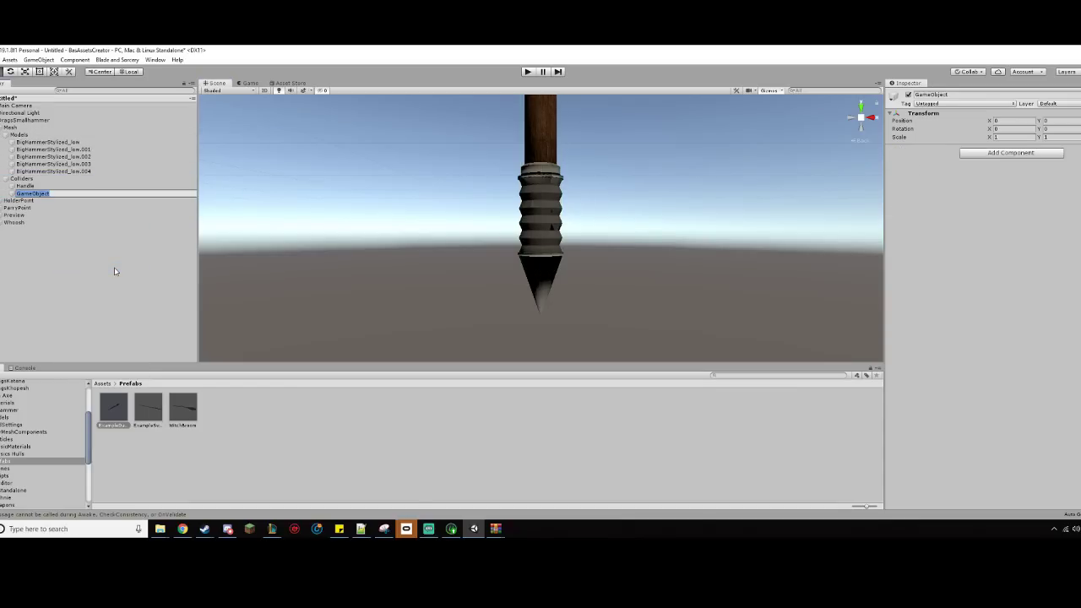
{"action": "type", "text": "Spike"}
{"action": "key", "text": "Return"}
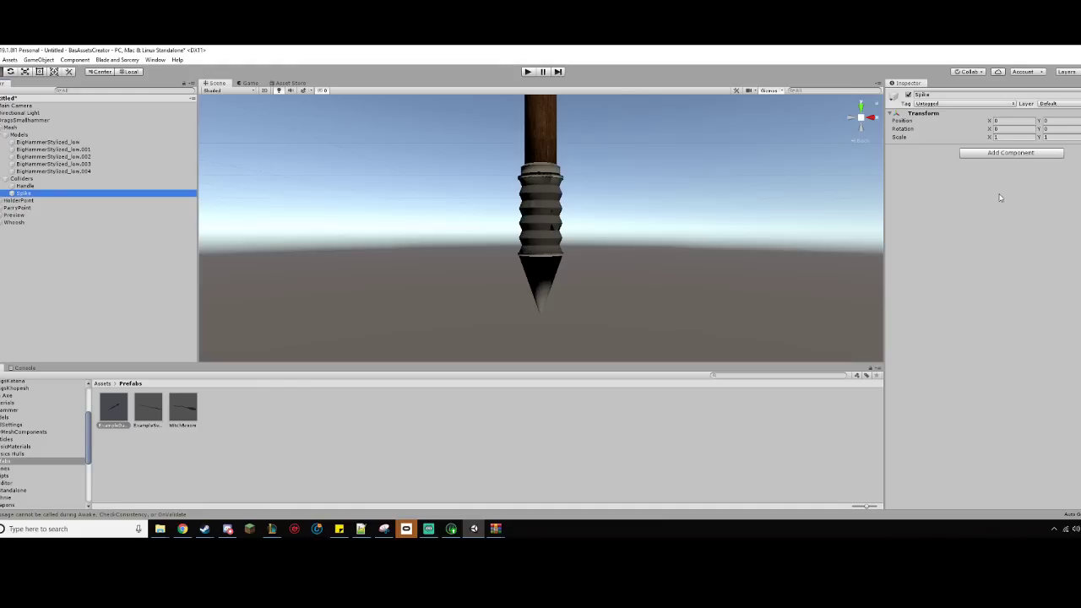
{"action": "left_click", "coordinate": [1001, 154]}
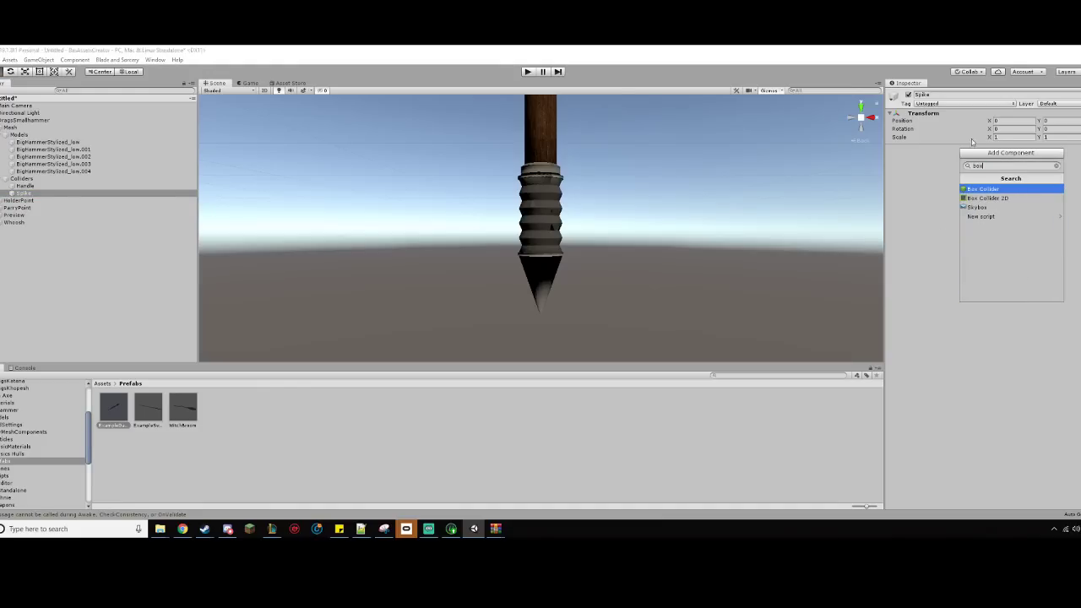
{"action": "left_click", "coordinate": [1012, 190]}
- Shrink the Spike's box collider to the grip's lower end, about 0.07 wide and 0.044 high
{"action": "scroll", "coordinate": [836, 220], "scroll_direction": "down", "scroll_amount": 5}
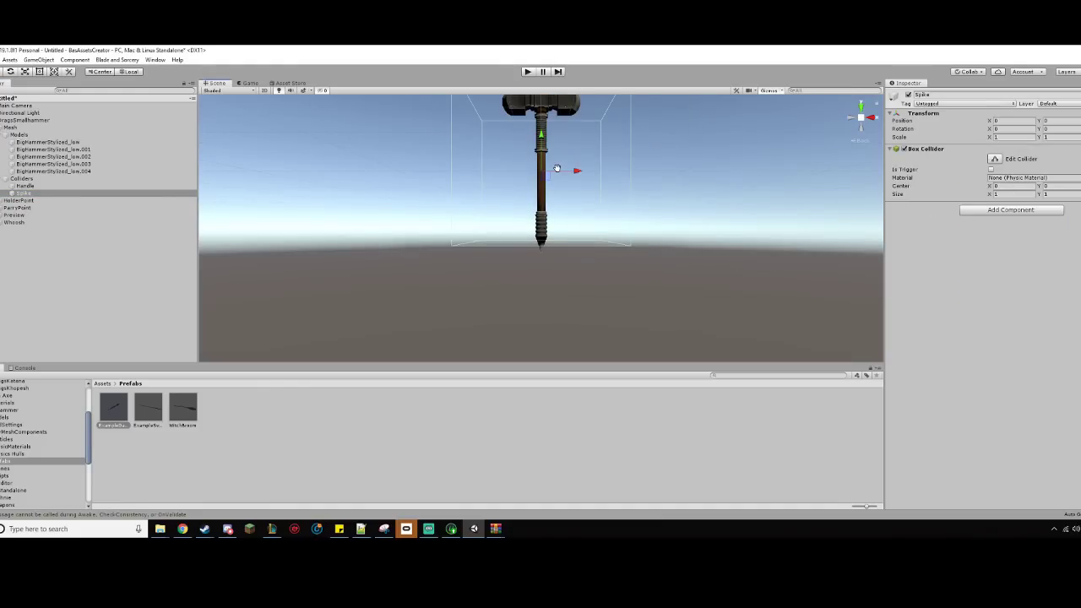
{"action": "left_click", "coordinate": [995, 159]}
{"action": "left_click_drag", "start_coordinate": [550, 120], "coordinate": [560, 257]}
{"action": "scroll", "coordinate": [610, 257], "scroll_direction": "up", "scroll_amount": 8}
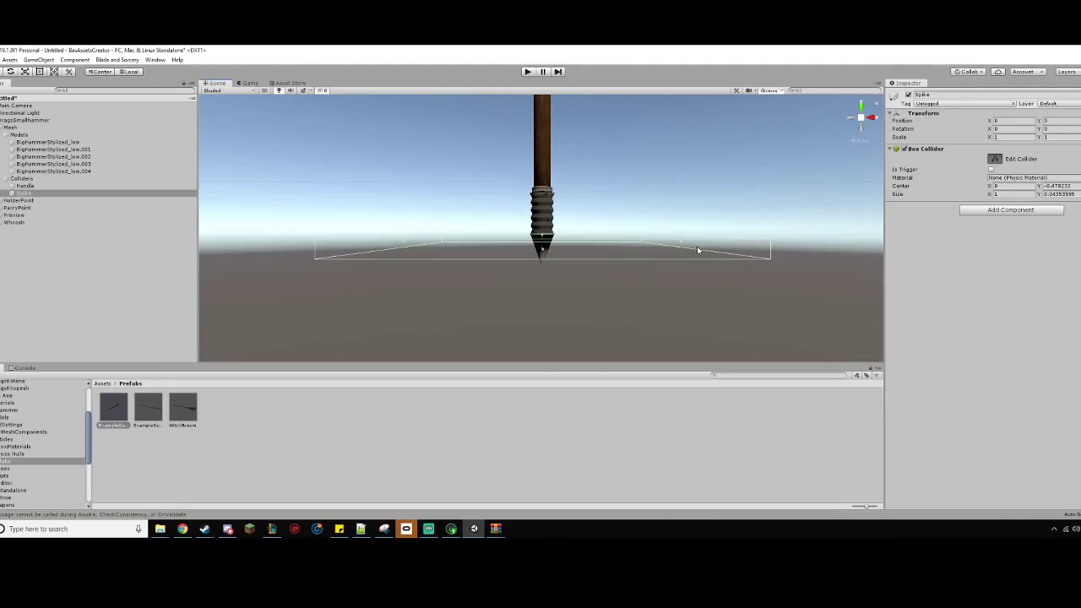
{"action": "left_click_drag", "start_coordinate": [679, 242], "coordinate": [544, 248]}
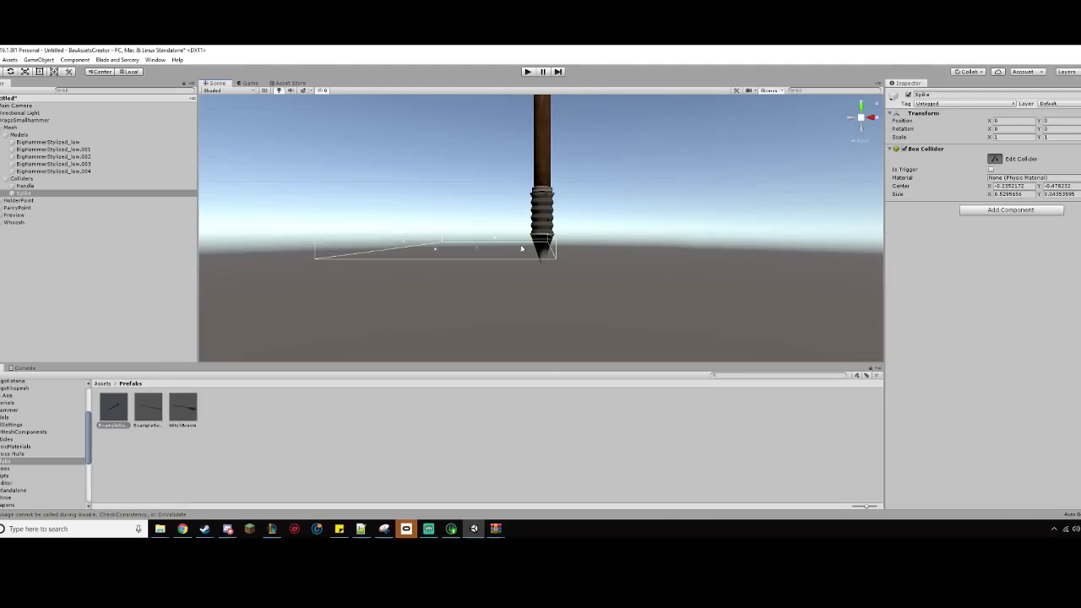
{"action": "left_click_drag", "start_coordinate": [404, 242], "coordinate": [531, 256]}
{"action": "middle_click_drag", "start_coordinate": [661, 176], "coordinate": [603, 300]}
- In the back view, extend the Spike's box collider down to the tip, about 0.078 wide and 0.109 high
{"action": "left_click", "coordinate": [860, 121]}
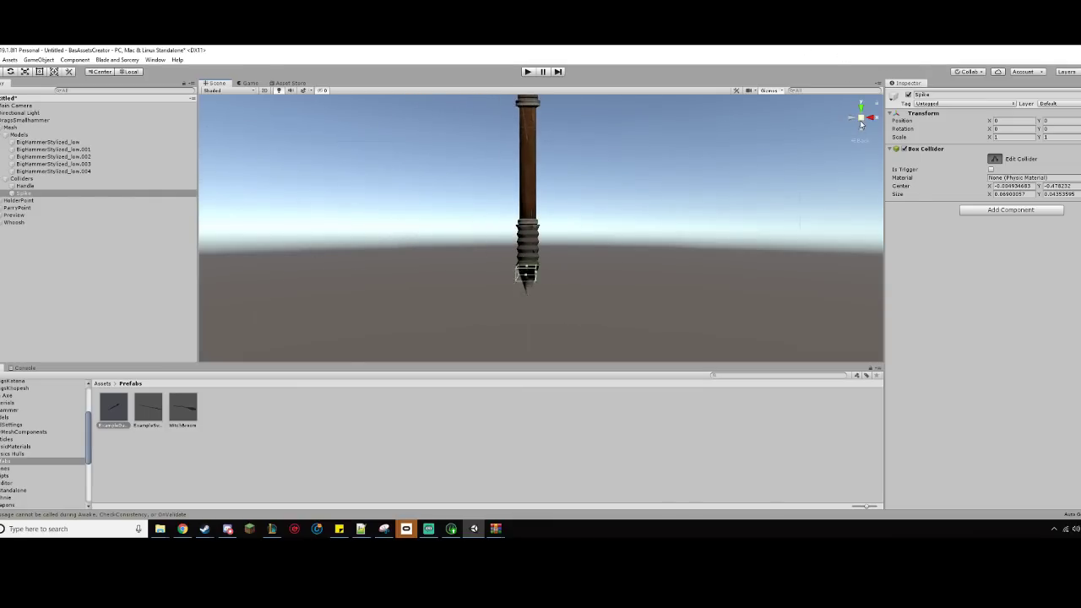
{"action": "middle_click_drag", "start_coordinate": [632, 266], "coordinate": [642, 239]}
{"action": "scroll", "coordinate": [562, 230], "scroll_direction": "up", "scroll_amount": 3}
{"action": "scroll", "coordinate": [557, 250], "scroll_direction": "up", "scroll_amount": 2}
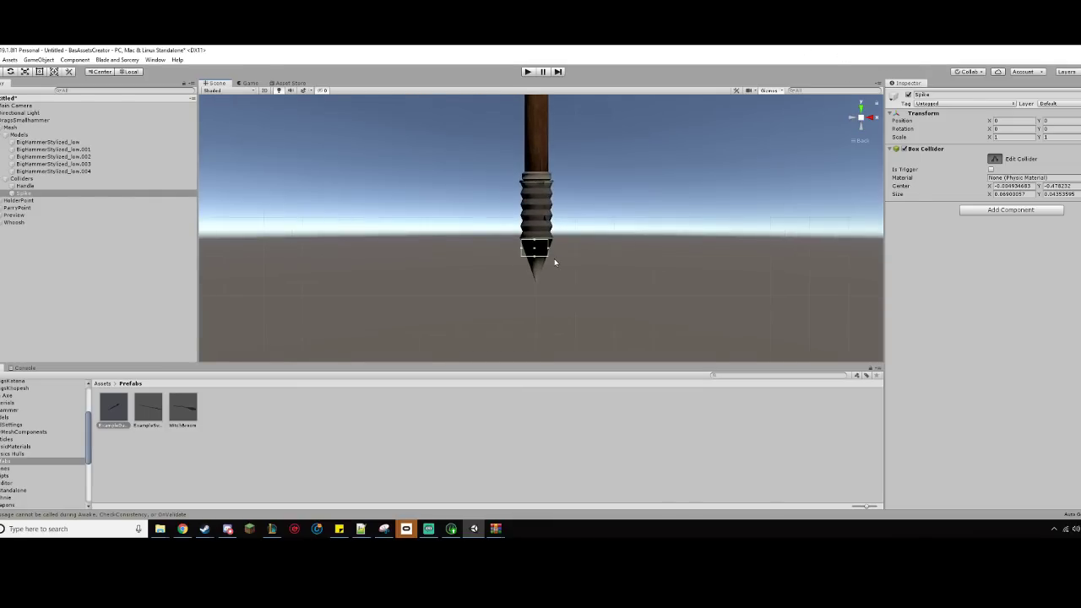
{"action": "mouse_move", "coordinate": [536, 255]}
{"action": "left_mouse_down"}
{"action": "mouse_move", "coordinate": [537, 284]}
{"action": "mouse_move", "coordinate": [553, 261]}
{"action": "left_mouse_up"}
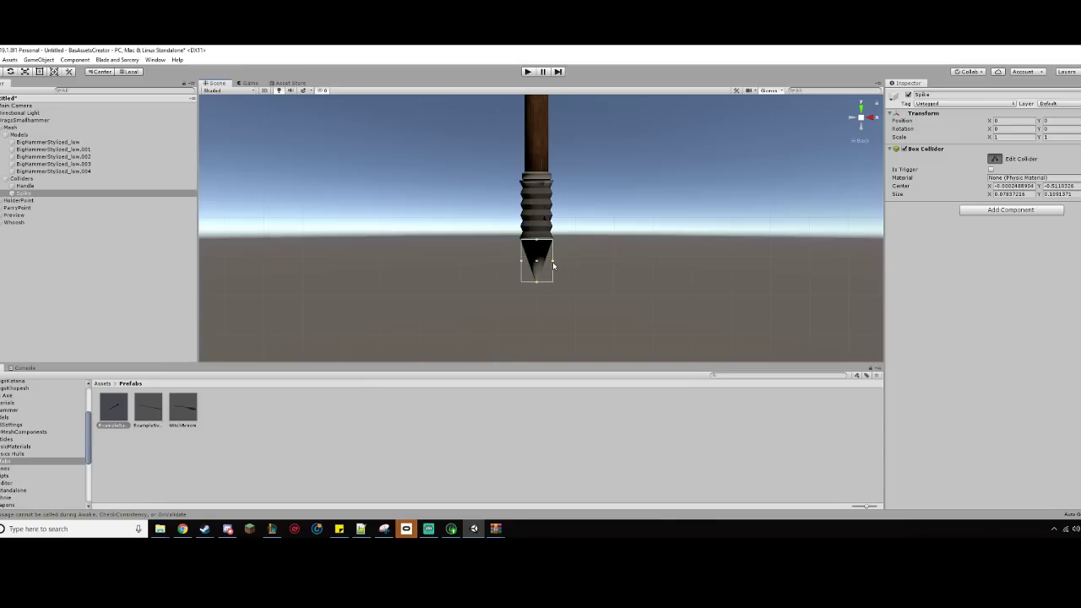
- In the side view, narrow the depth of the Spike's box collider from both sides to fit the spike
{"action": "left_click", "coordinate": [869, 119]}
{"action": "left_click_drag", "start_coordinate": [755, 261], "coordinate": [575, 272]}
{"action": "left_click_drag", "start_coordinate": [369, 252], "coordinate": [544, 271]}
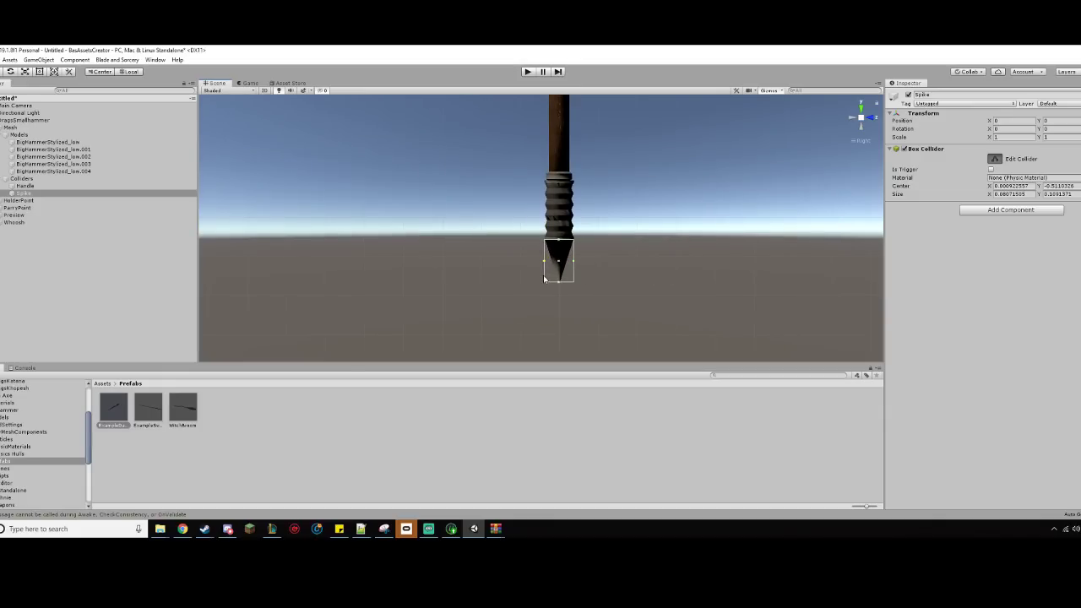
{"action": "left_click", "coordinate": [429, 528]}
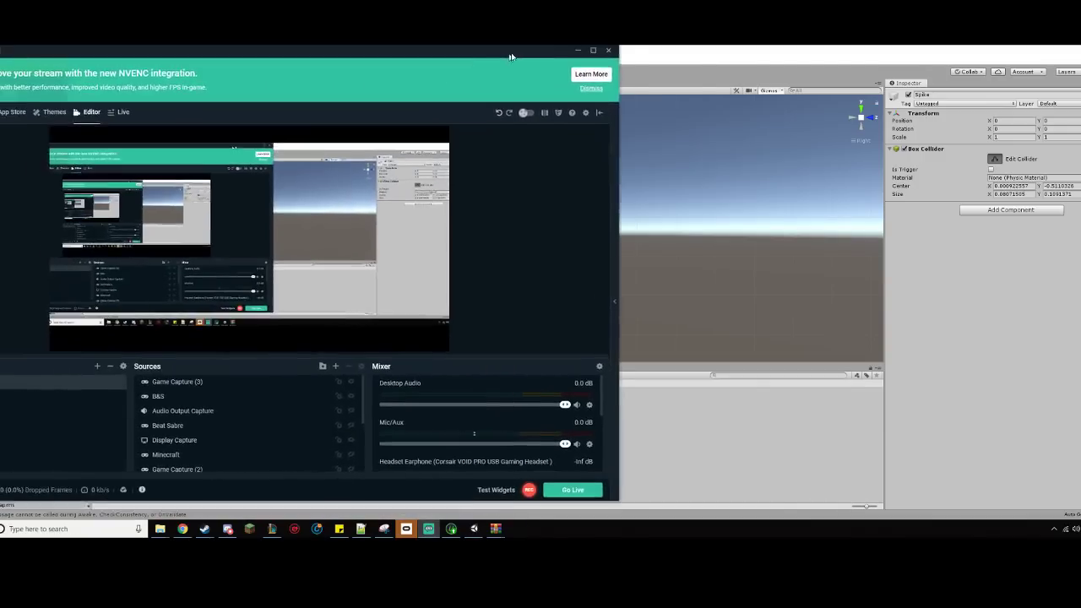
{"action": "left_click_drag", "start_coordinate": [510, 56], "coordinate": [722, 59]}
{"action": "left_click", "coordinate": [779, 54]}
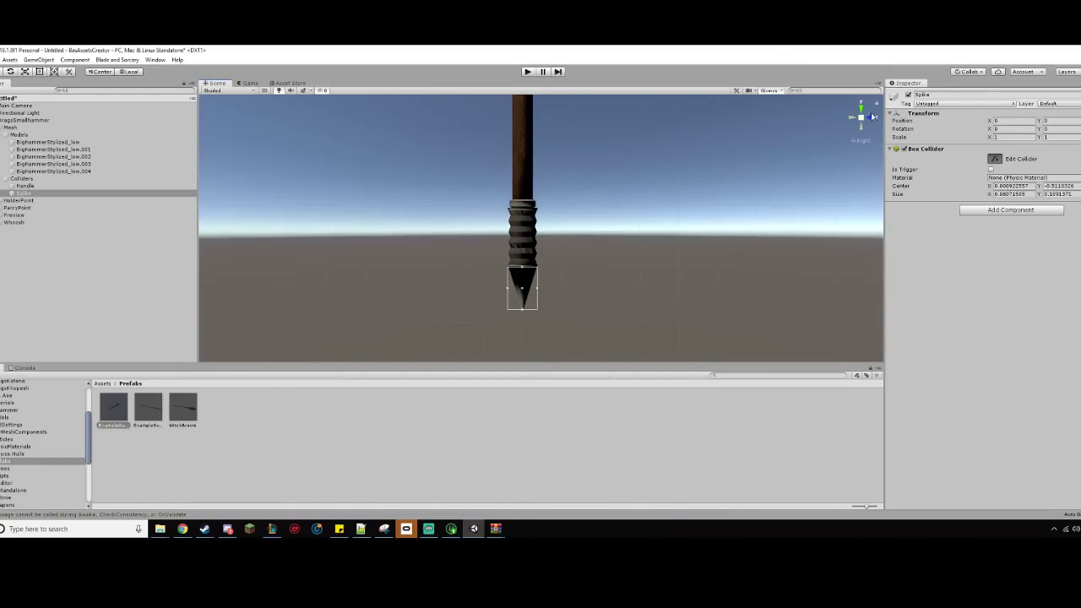
- In the front view, fine-tune the Spike's box collider to about 0.085 wide and 0.113 high
{"action": "left_click", "coordinate": [872, 117]}
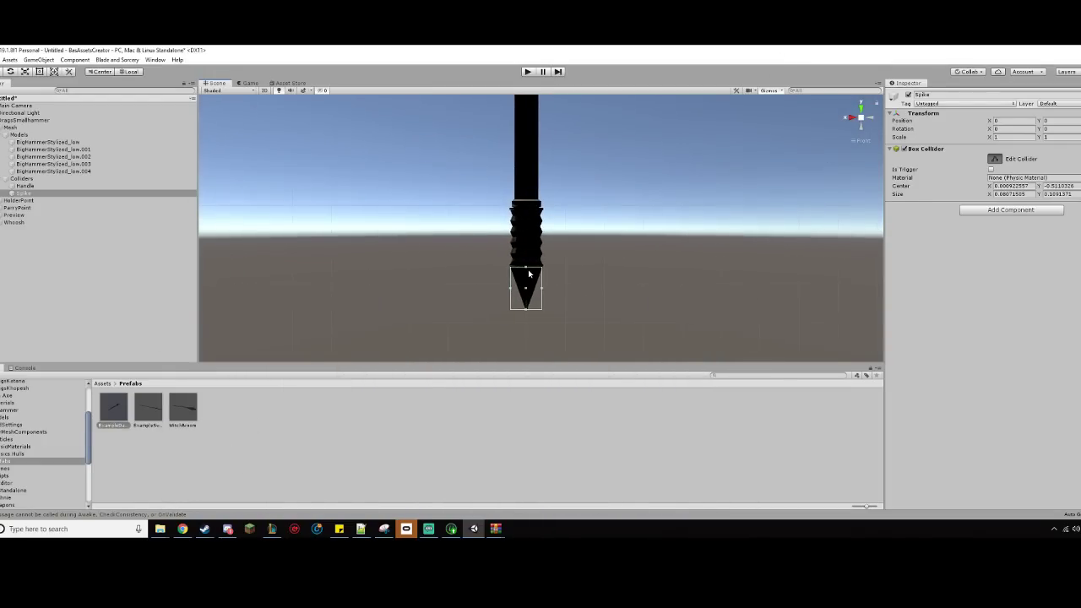
{"action": "left_click_drag", "start_coordinate": [526, 270], "coordinate": [544, 292]}
{"action": "left_click", "coordinate": [858, 123]}
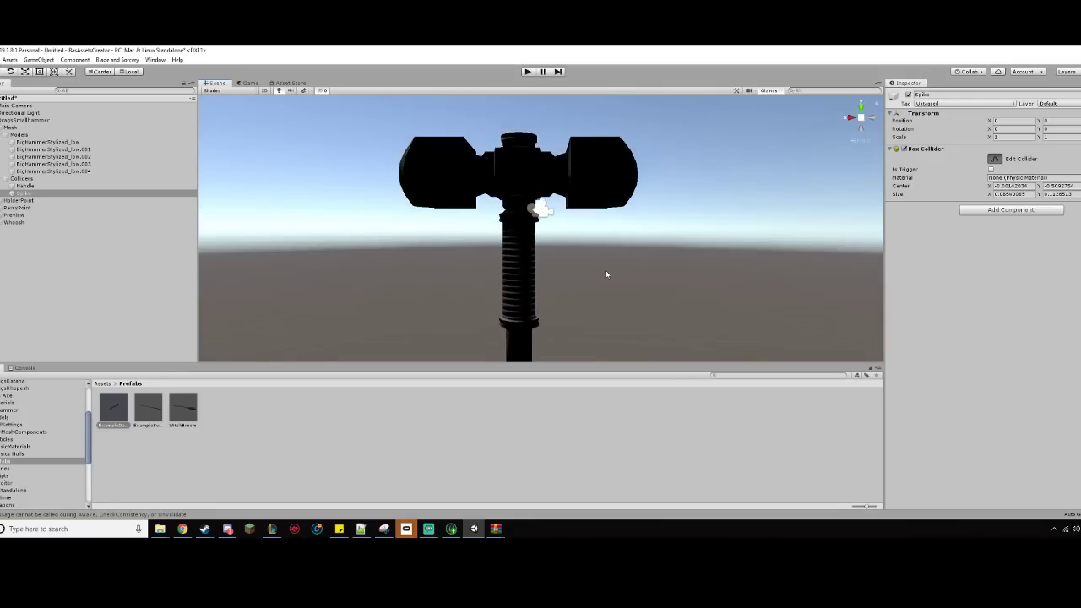
{"action": "left_click", "coordinate": [870, 118]}
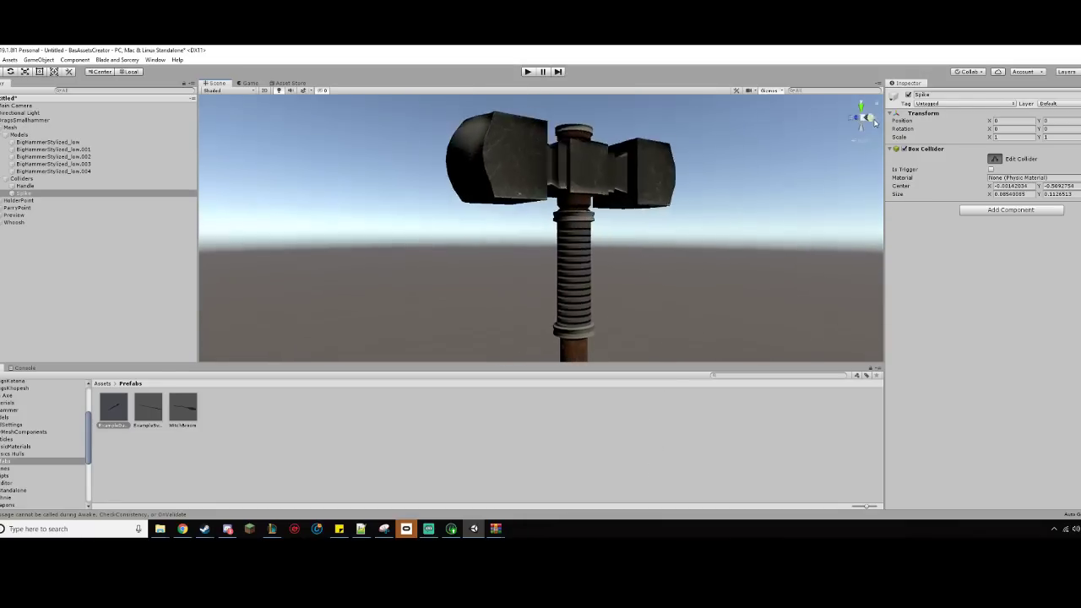
{"action": "left_click", "coordinate": [78, 186]}
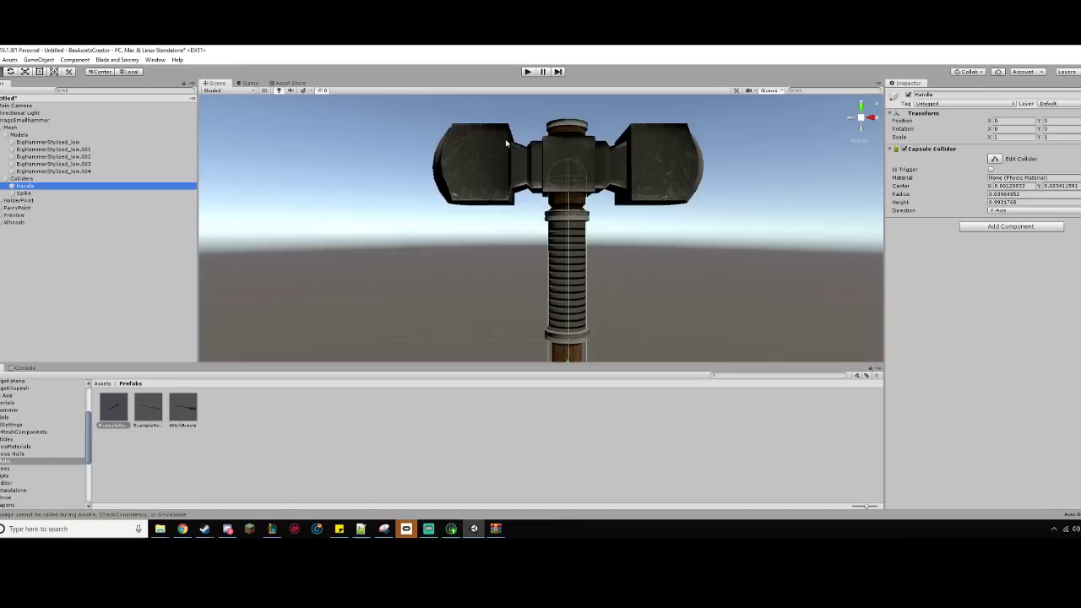
{"action": "key", "text": "f"}
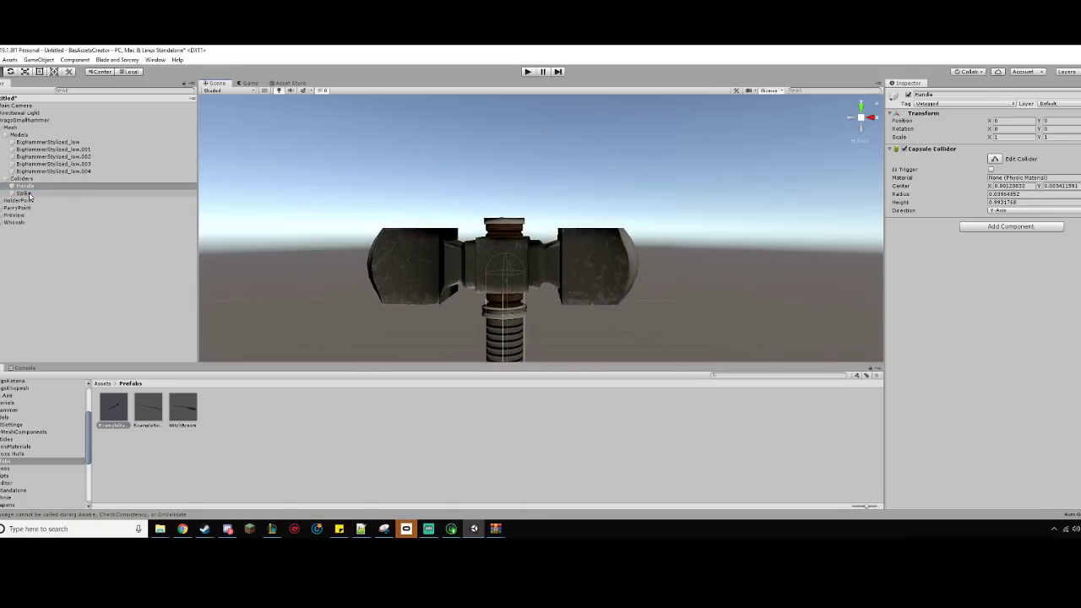
{"action": "left_click", "coordinate": [25, 193]}
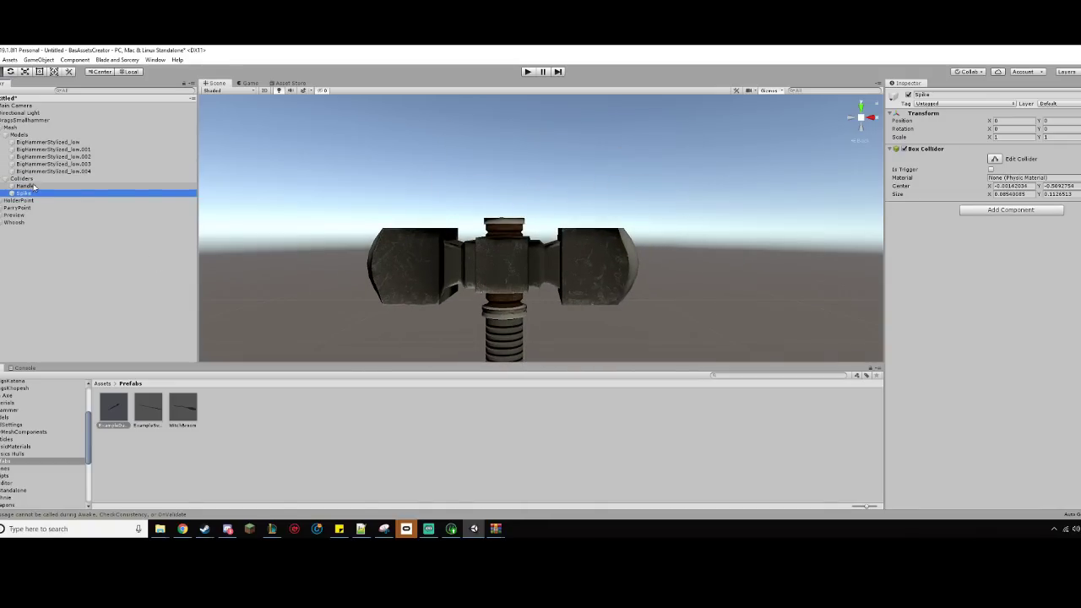
- Create an empty object named Head under Colliders and add a Box Collider to it
{"action": "left_click", "coordinate": [38, 178]}
{"action": "right_click", "coordinate": [42, 178]}
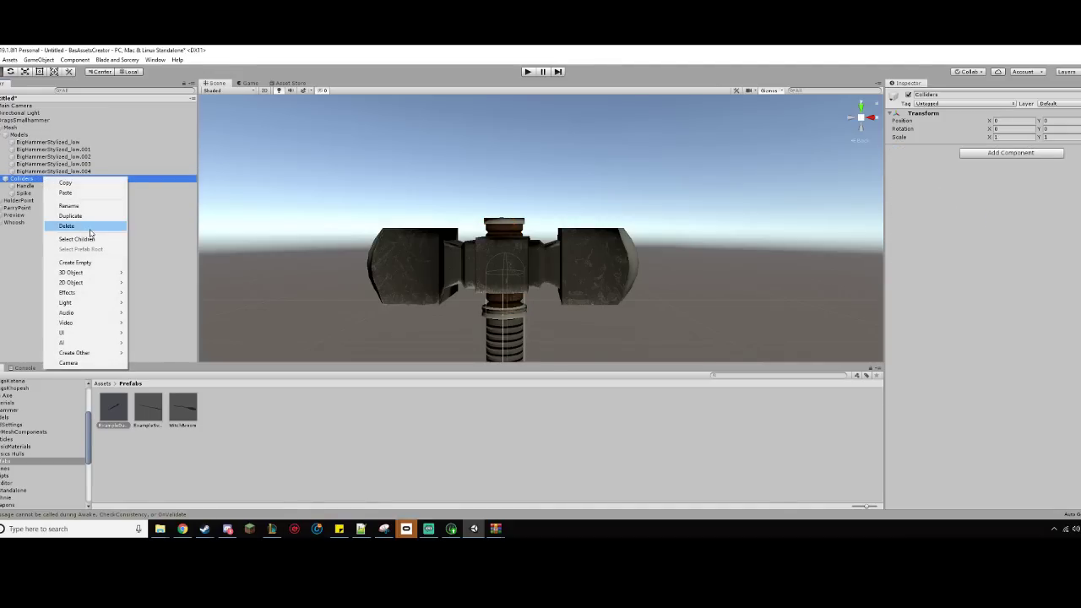
{"action": "left_click", "coordinate": [75, 263]}
{"action": "type", "text": "Head"}
{"action": "key", "text": "Return"}
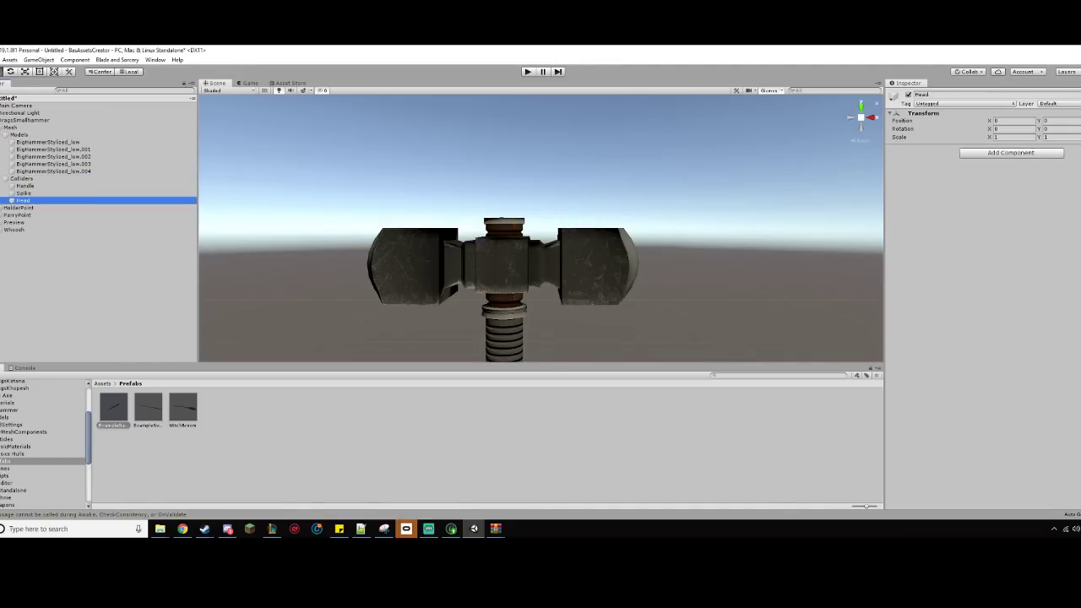
{"action": "left_click", "coordinate": [1011, 153]}
{"action": "type", "text": "box"}
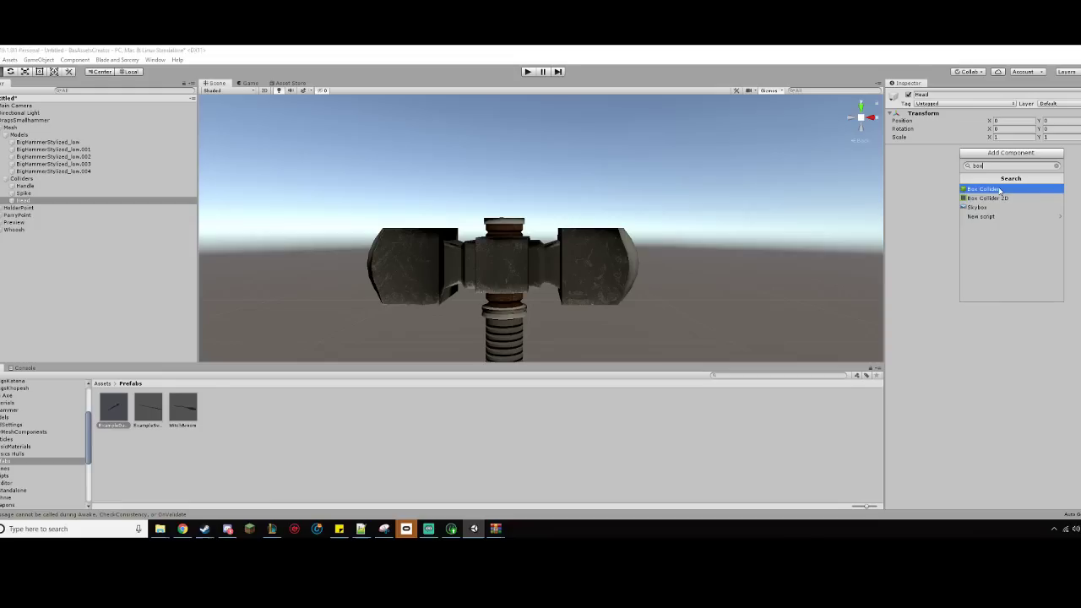
{"action": "left_click", "coordinate": [997, 190]}
- Move the Head object up to the centre of the hammer head, at a Y position of about 0.48
{"action": "middle_click_drag", "start_coordinate": [726, 184], "coordinate": [750, 136]}
{"action": "scroll", "coordinate": [749, 137], "scroll_direction": "down", "scroll_amount": 5}
{"action": "scroll", "coordinate": [750, 137], "scroll_direction": "down", "scroll_amount": 3}
{"action": "left_click_drag", "start_coordinate": [535, 268], "coordinate": [535, 179]}
{"action": "middle_click_drag", "start_coordinate": [573, 207], "coordinate": [583, 220]}
{"action": "scroll", "coordinate": [573, 232], "scroll_direction": "up", "scroll_amount": 6}
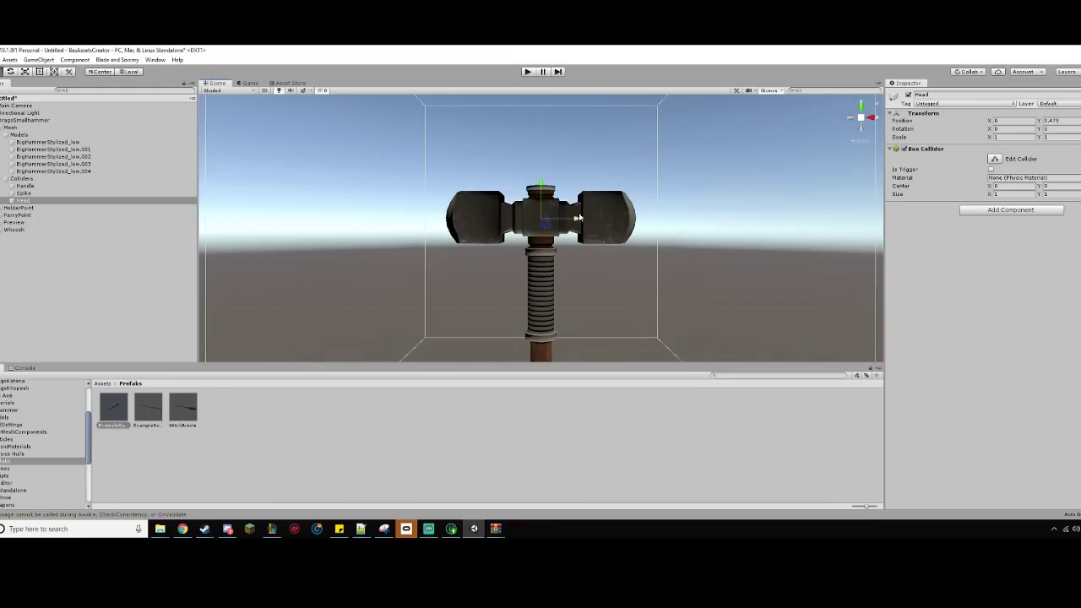
- Shrink the Head's box collider around the hammer head to about 0.44 wide and 0.157 high
{"action": "scroll", "coordinate": [823, 225], "scroll_direction": "down", "scroll_amount": 5}
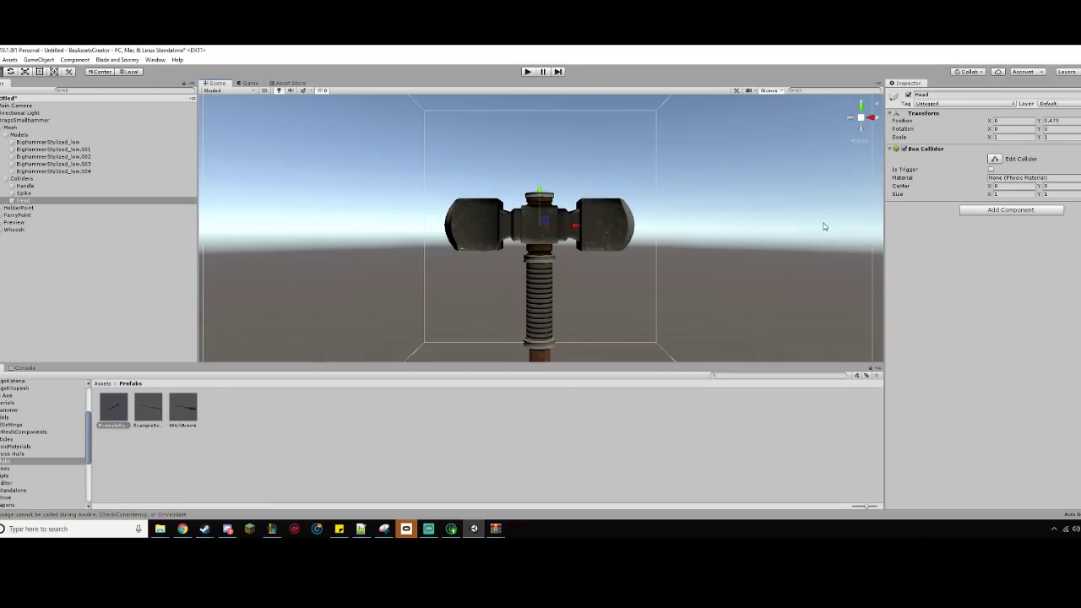
{"action": "left_click", "coordinate": [994, 159]}
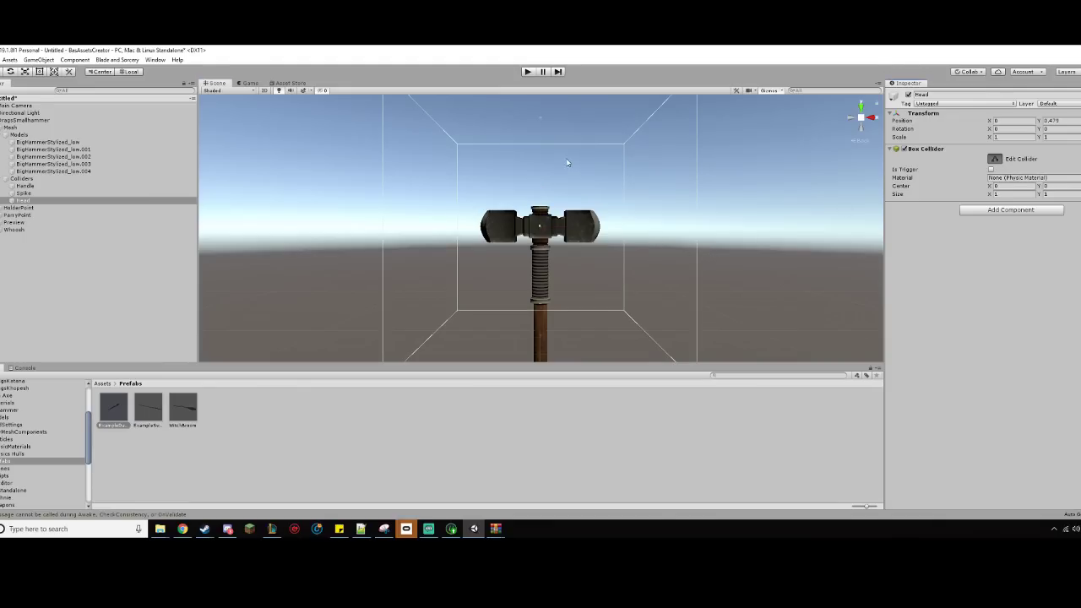
{"action": "left_click_drag", "start_coordinate": [543, 116], "coordinate": [543, 200]}
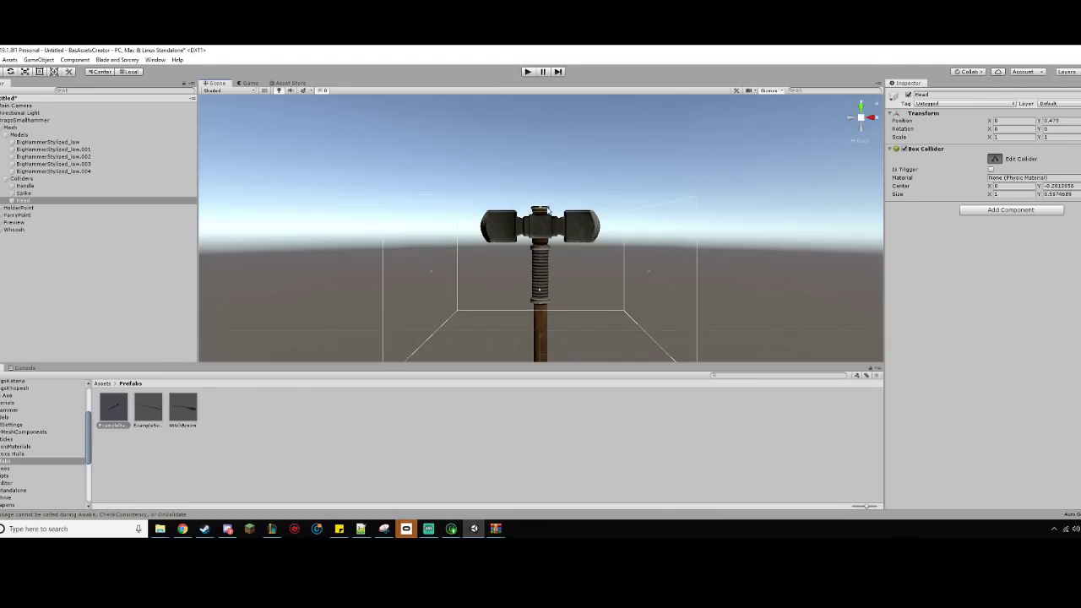
{"action": "left_click_drag", "start_coordinate": [434, 276], "coordinate": [502, 289]}
{"action": "middle_click_drag", "start_coordinate": [575, 328], "coordinate": [572, 256]}
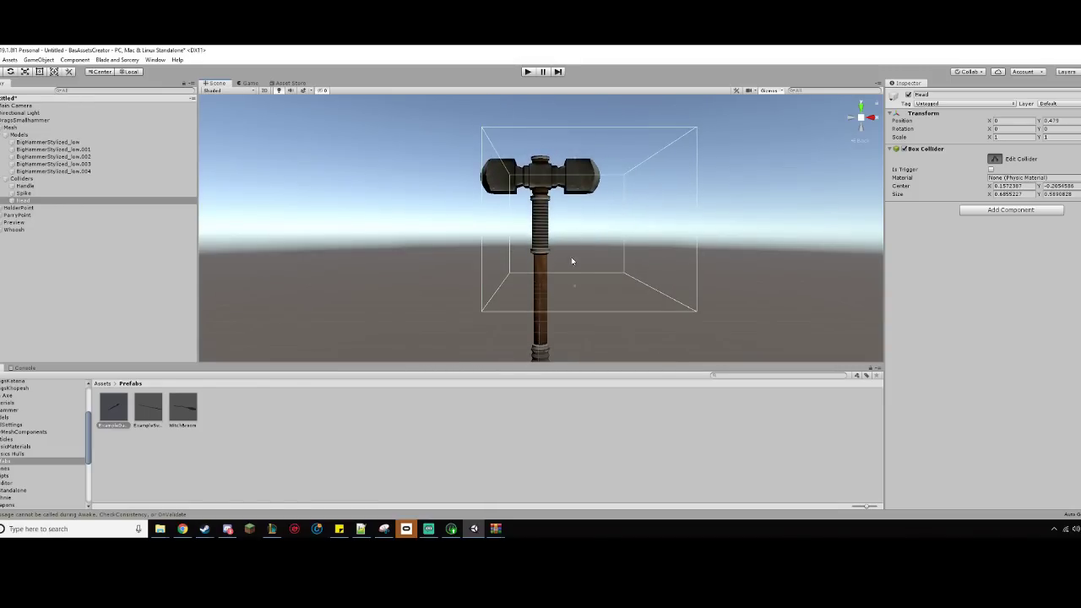
{"action": "left_click_drag", "start_coordinate": [577, 285], "coordinate": [578, 181]}
{"action": "middle_click_drag", "start_coordinate": [642, 169], "coordinate": [635, 249]}
{"action": "left_click_drag", "start_coordinate": [654, 245], "coordinate": [597, 249]}
{"action": "scroll", "coordinate": [594, 251], "scroll_direction": "up", "scroll_amount": 10}
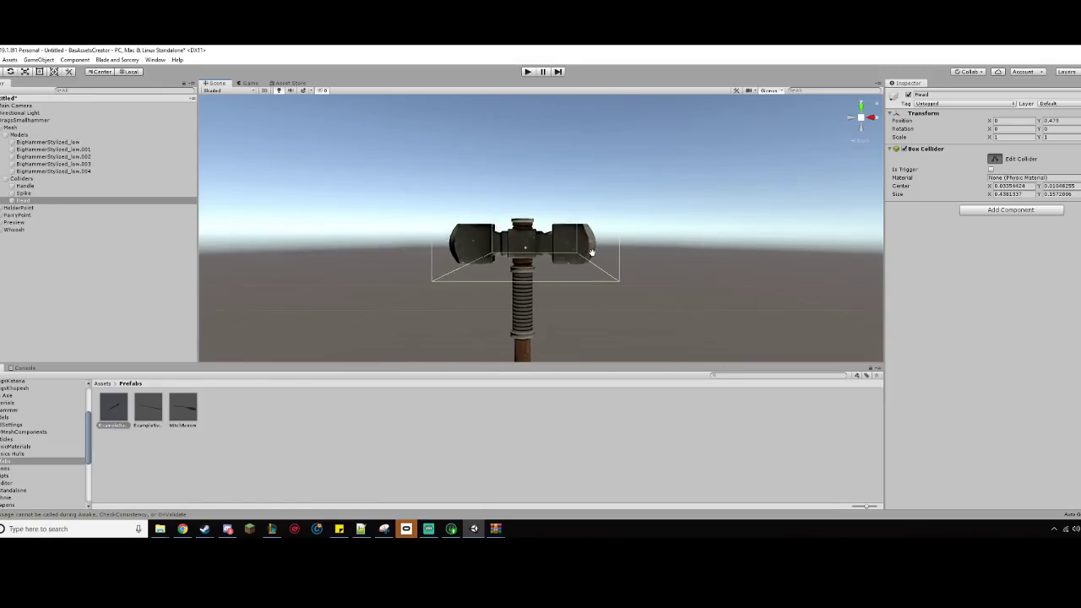
- Widen the Head's box collider to about 0.55 so it spans both ends of the hammer head
{"action": "middle_click_drag", "start_coordinate": [555, 238], "coordinate": [519, 255]}
{"action": "scroll", "coordinate": [550, 259], "scroll_direction": "down", "scroll_amount": 5}
{"action": "left_click_drag", "start_coordinate": [541, 241], "coordinate": [550, 243]}
{"action": "middle_click_drag", "start_coordinate": [513, 255], "coordinate": [649, 277]}
{"action": "middle_click_drag", "start_coordinate": [460, 266], "coordinate": [500, 251]}
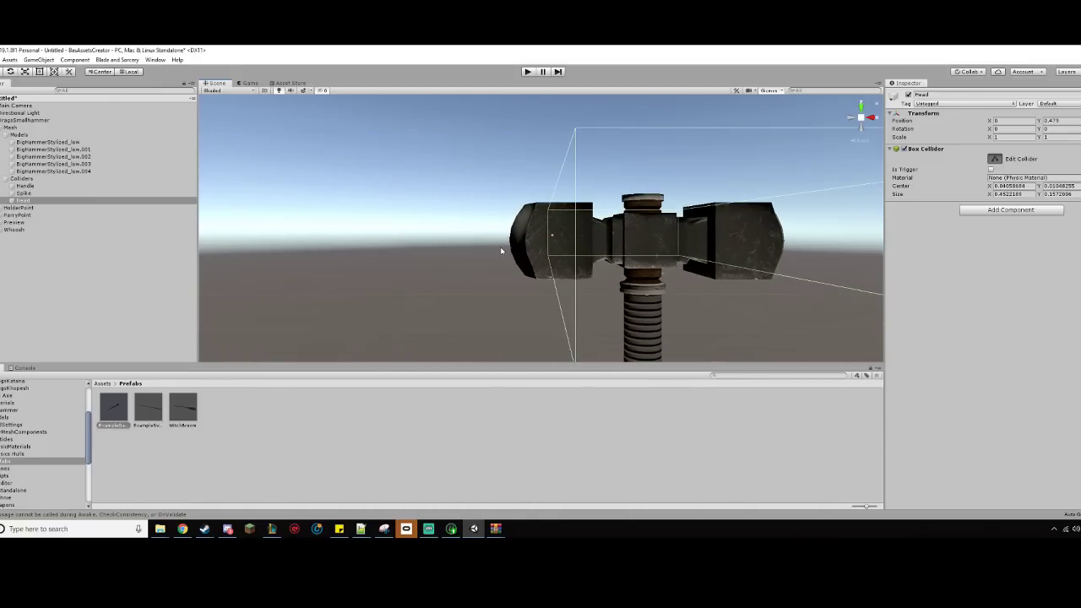
{"action": "left_click_drag", "start_coordinate": [553, 239], "coordinate": [507, 240]}
{"action": "middle_click_drag", "start_coordinate": [576, 268], "coordinate": [536, 283]}
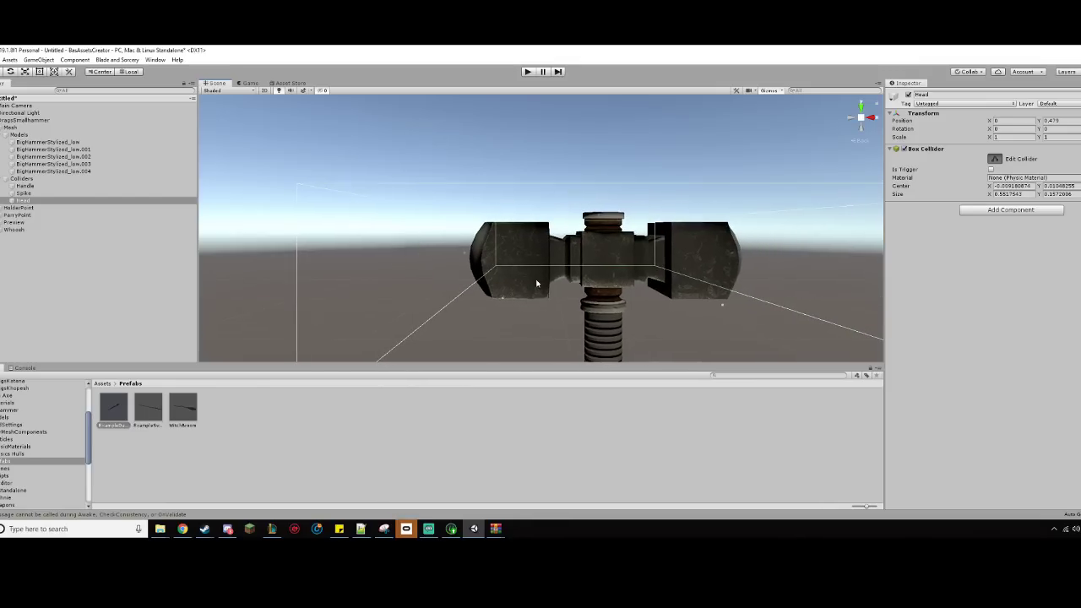
- In the back view, fine-tune the Head's box collider to about 0.544 wide and 0.161 high
{"action": "left_click", "coordinate": [860, 120]}
{"action": "middle_click_drag", "start_coordinate": [674, 255], "coordinate": [644, 249]}
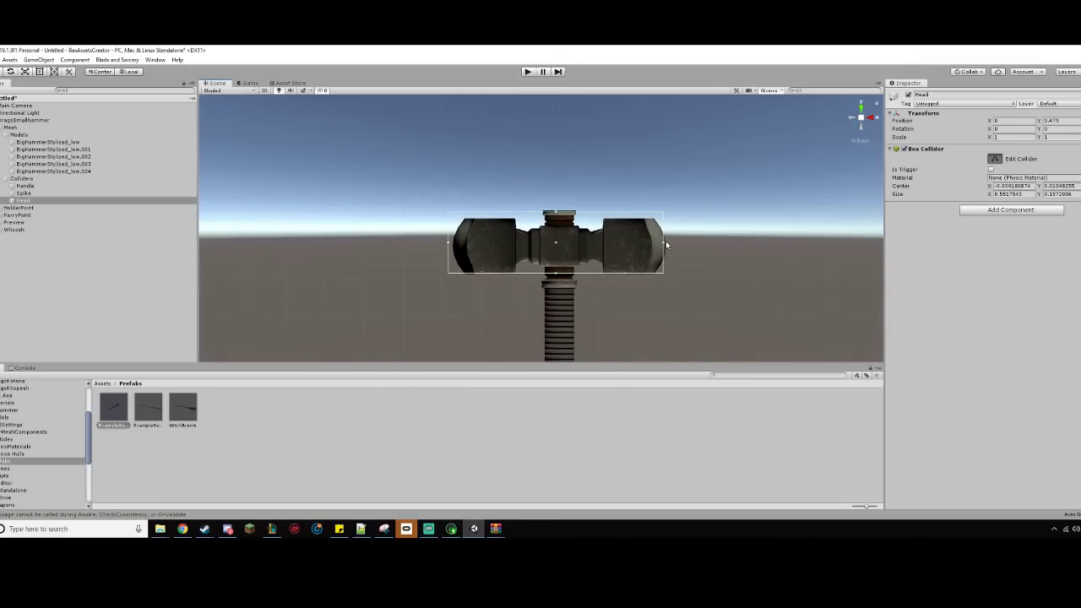
{"action": "left_click_drag", "start_coordinate": [664, 244], "coordinate": [665, 246]}
{"action": "left_click_drag", "start_coordinate": [454, 244], "coordinate": [459, 243]}
{"action": "left_click_drag", "start_coordinate": [557, 217], "coordinate": [557, 215]}
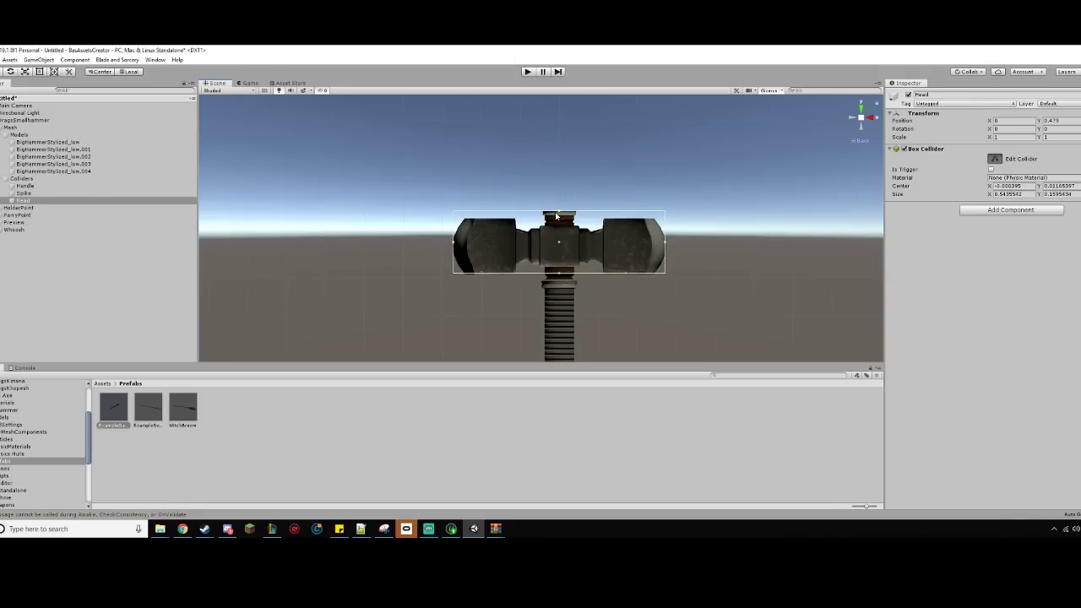
- In the side view, reduce the depth of the Head's box collider from both sides to fit the hammer head
{"action": "left_click", "coordinate": [869, 117]}
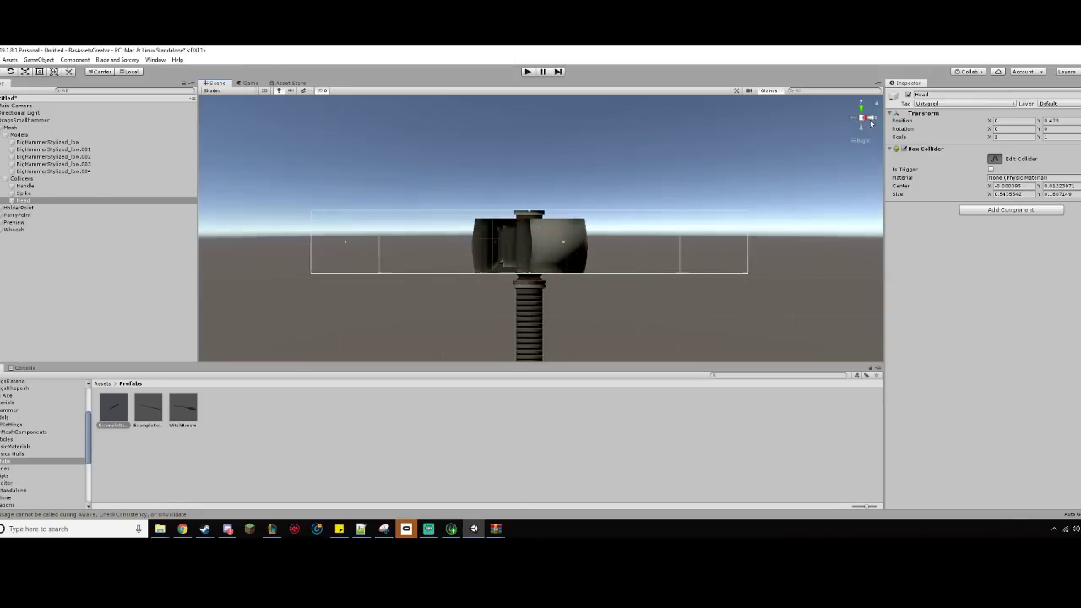
{"action": "left_click_drag", "start_coordinate": [718, 245], "coordinate": [552, 243]}
{"action": "left_click_drag", "start_coordinate": [326, 245], "coordinate": [494, 243]}
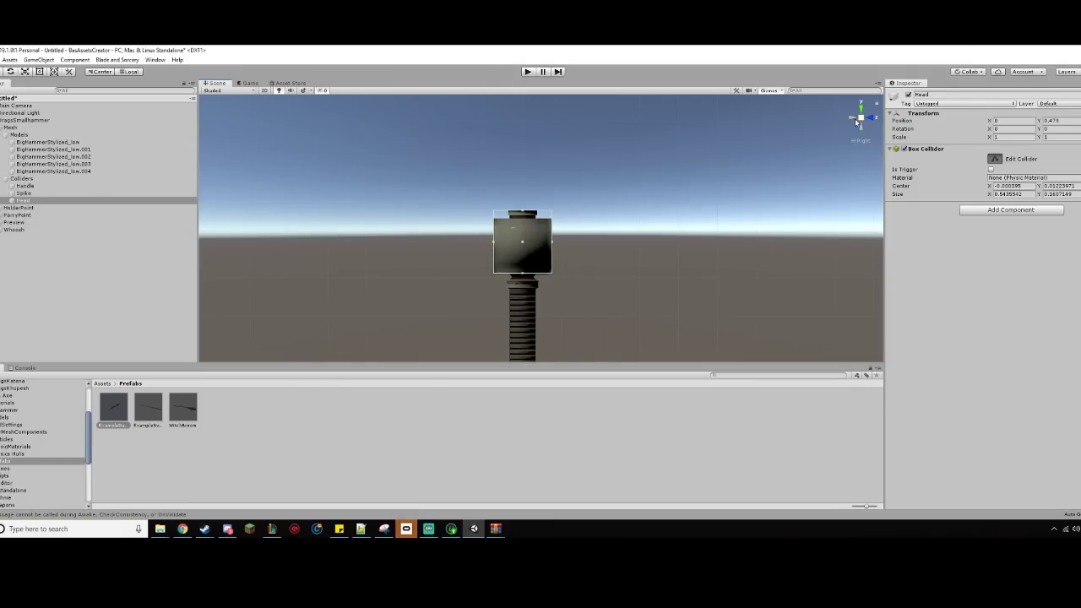
- Examine how the Head and Handle colliders fit the hammer model
{"action": "left_click", "coordinate": [856, 121]}
{"action": "scroll", "coordinate": [684, 258], "scroll_direction": "down", "scroll_amount": 3}
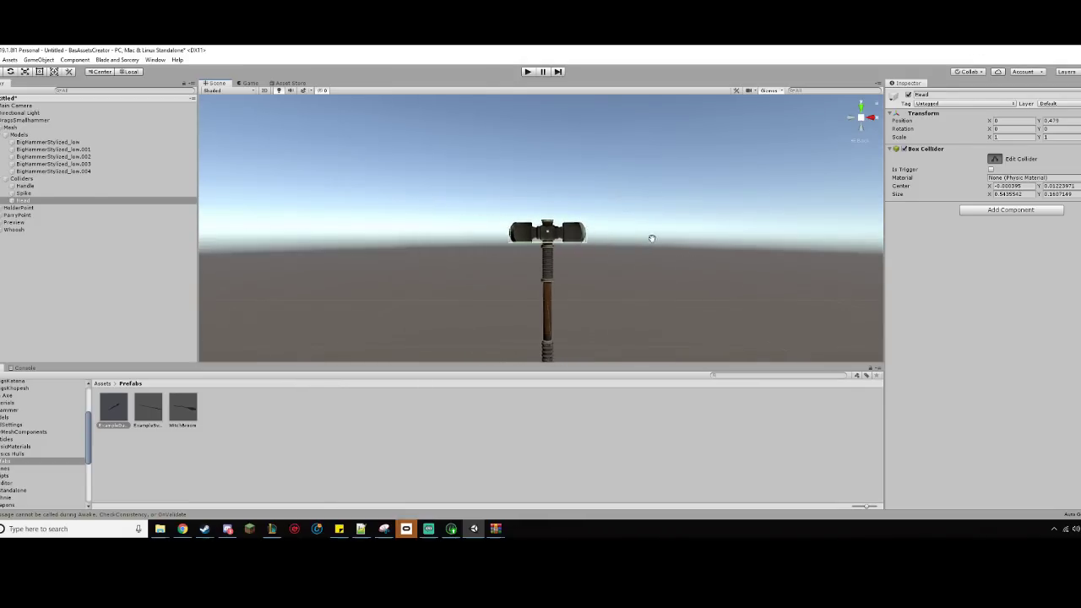
{"action": "left_click", "coordinate": [41, 185], "text": "shift"}
{"action": "scroll", "coordinate": [473, 272], "scroll_direction": "up", "scroll_amount": 4}
{"action": "mouse_move", "coordinate": [473, 272]}
{"action": "middle_mouse_down"}
{"action": "mouse_move", "coordinate": [472, 163]}
{"action": "mouse_move", "coordinate": [461, 260]}
{"action": "mouse_move", "coordinate": [475, 287]}
{"action": "middle_mouse_up"}
{"action": "scroll", "coordinate": [475, 290], "scroll_direction": "up", "scroll_amount": 2}
{"action": "scroll", "coordinate": [493, 250], "scroll_direction": "down", "scroll_amount": 3}
{"action": "middle_click_drag", "start_coordinate": [487, 256], "coordinate": [470, 275]}
{"action": "scroll", "coordinate": [446, 267], "scroll_direction": "up", "scroll_amount": 3}
- Assign the WoodHard physic material to the Handle's capsule collider
{"action": "left_click", "coordinate": [40, 185]}
{"action": "key", "text": "f"}
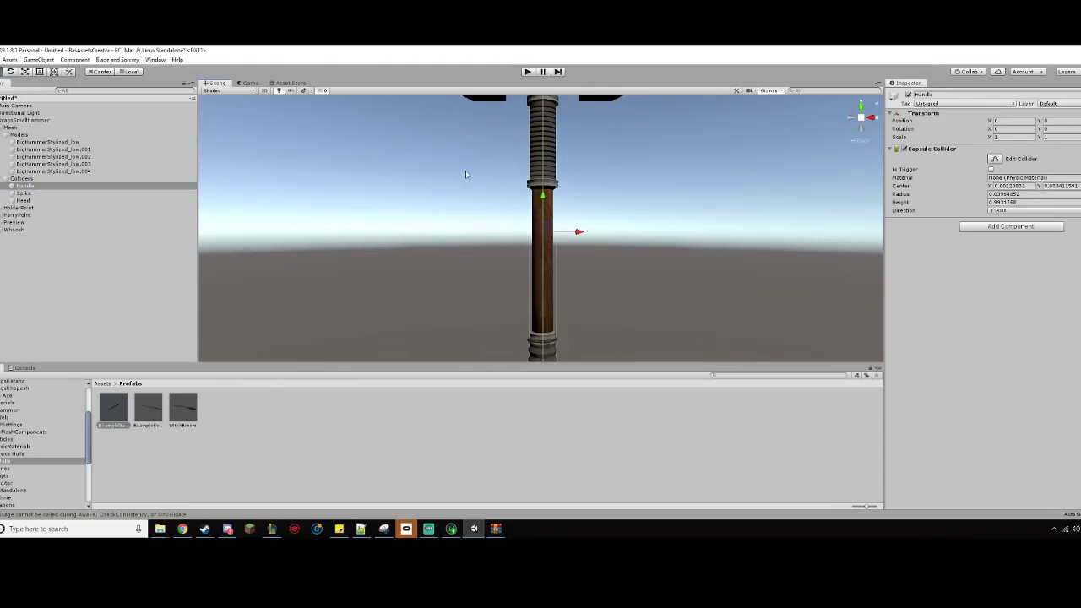
{"action": "left_click", "coordinate": [1076, 178]}
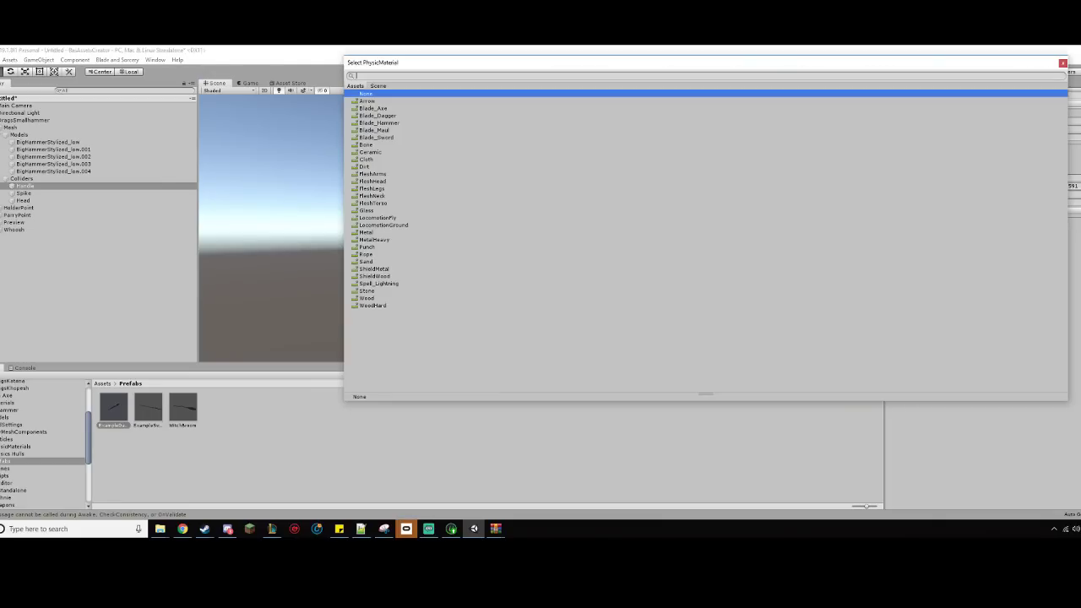
{"action": "left_click_drag", "start_coordinate": [434, 61], "coordinate": [515, 62]}
{"action": "double_click", "coordinate": [465, 309]}
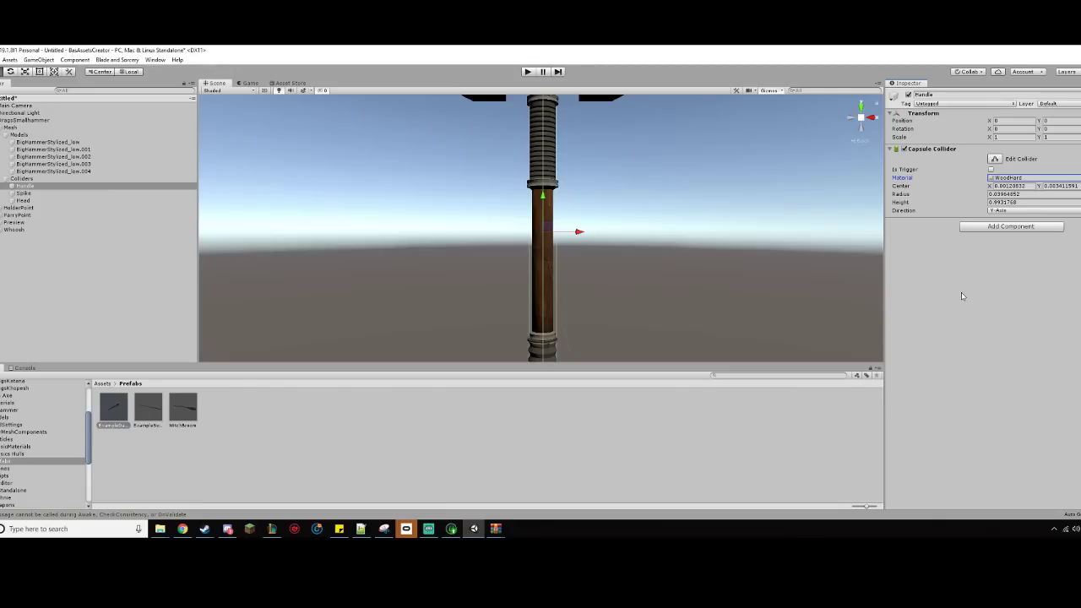
{"action": "scroll", "coordinate": [479, 319], "scroll_direction": "down", "scroll_amount": 3}
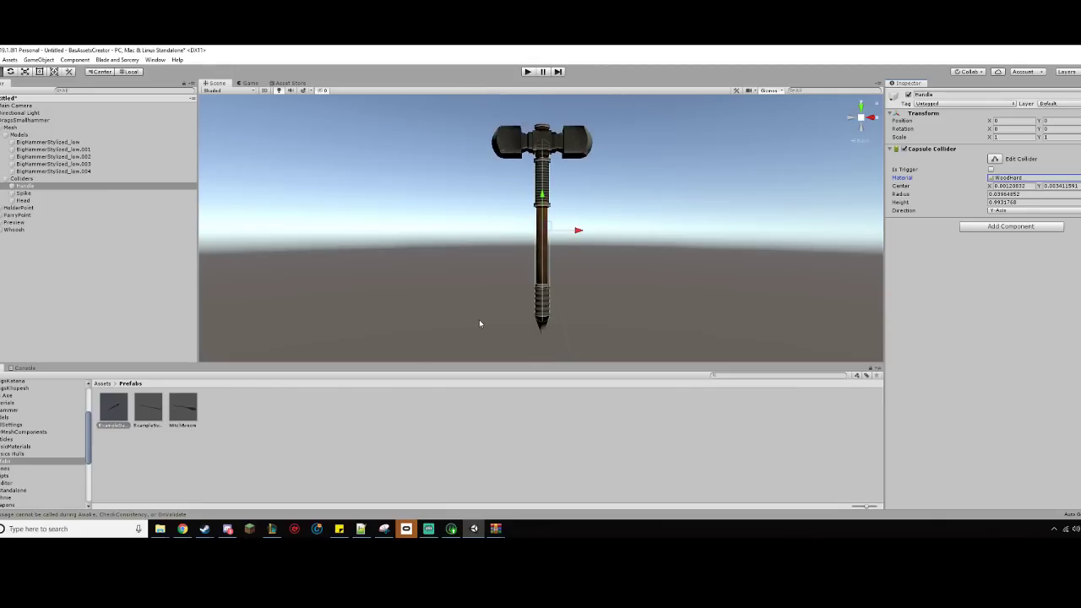
- Assign the Blade_Hammer physic material to the box colliders of the Spike and the Head
{"action": "left_click", "coordinate": [110, 194]}
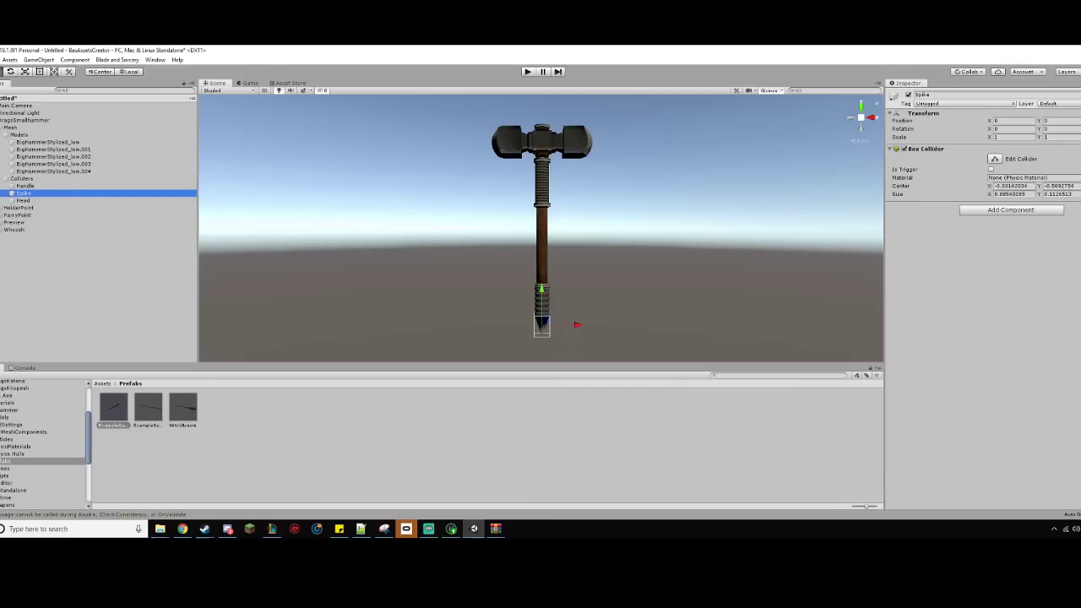
{"action": "left_click", "coordinate": [1076, 178]}
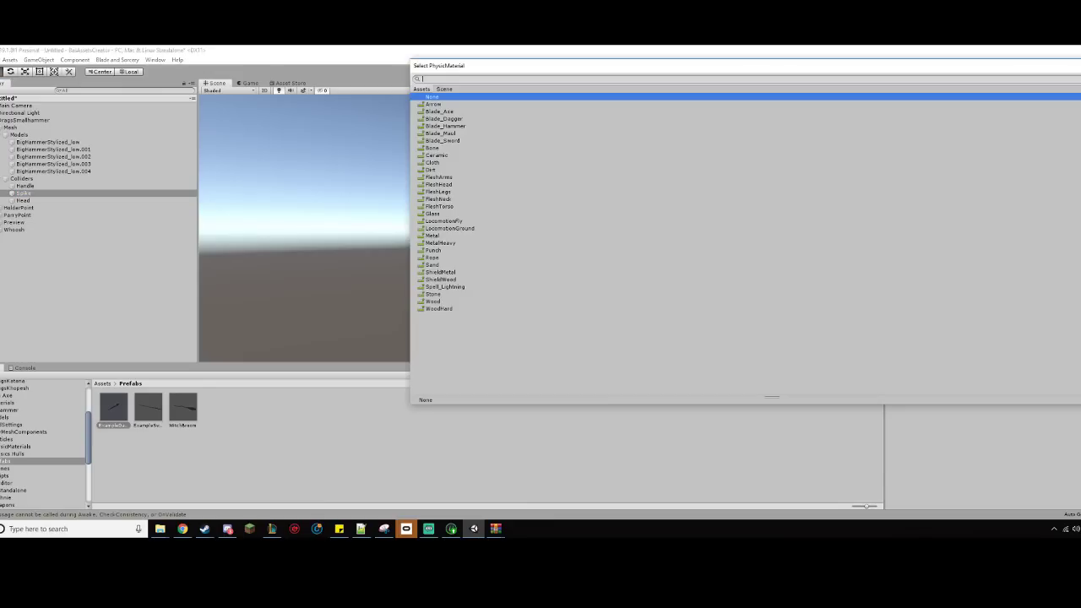
{"action": "double_click", "coordinate": [467, 125]}
{"action": "left_click", "coordinate": [60, 200]}
{"action": "left_click", "coordinate": [1079, 148]}
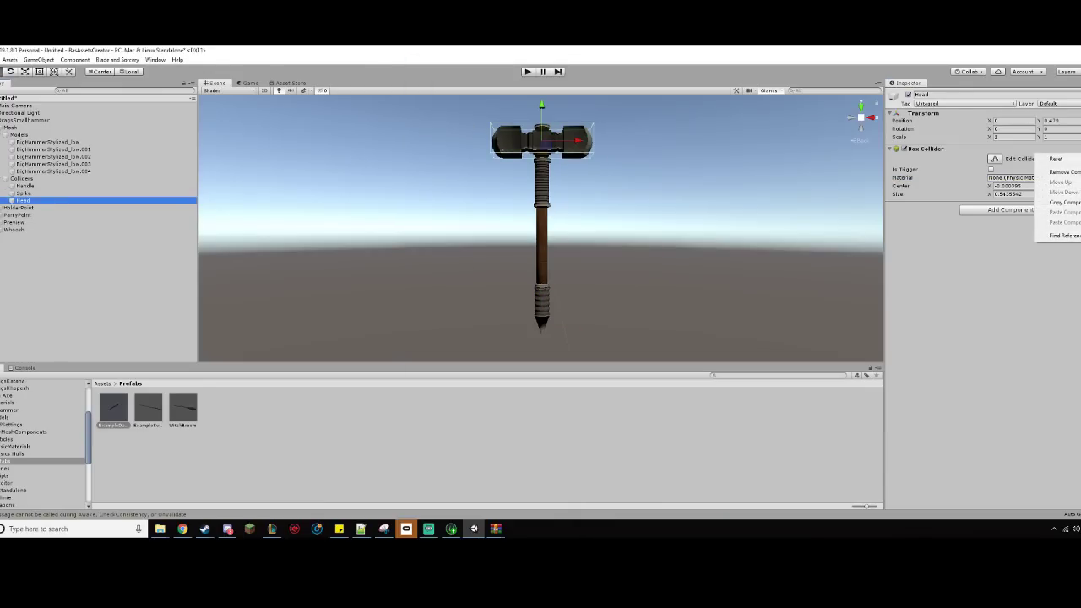
{"action": "left_click", "coordinate": [968, 265]}
{"action": "left_click", "coordinate": [1077, 177]}
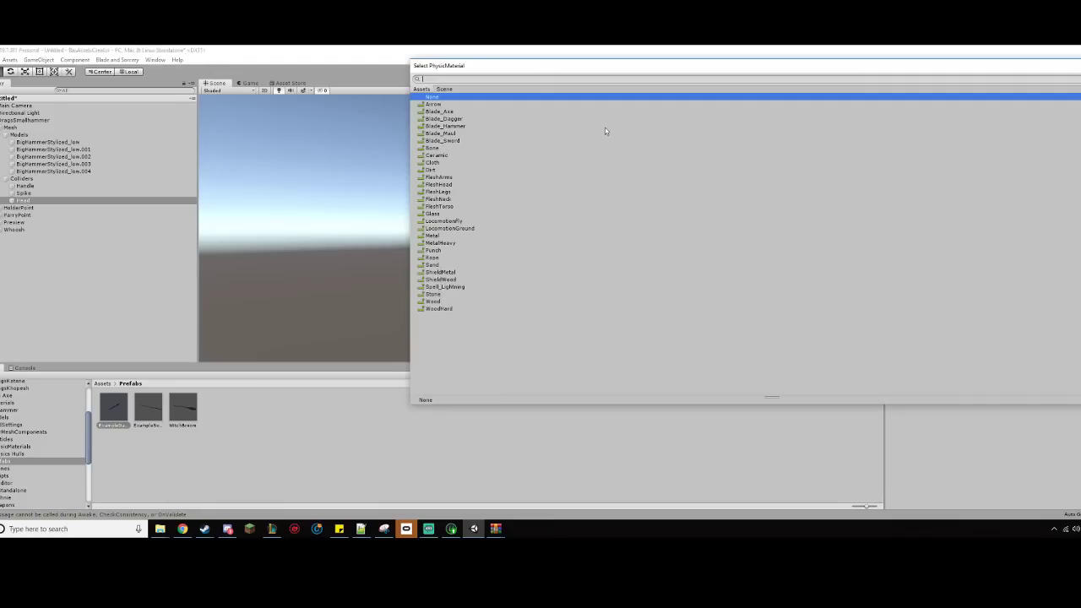
{"action": "double_click", "coordinate": [461, 127]}
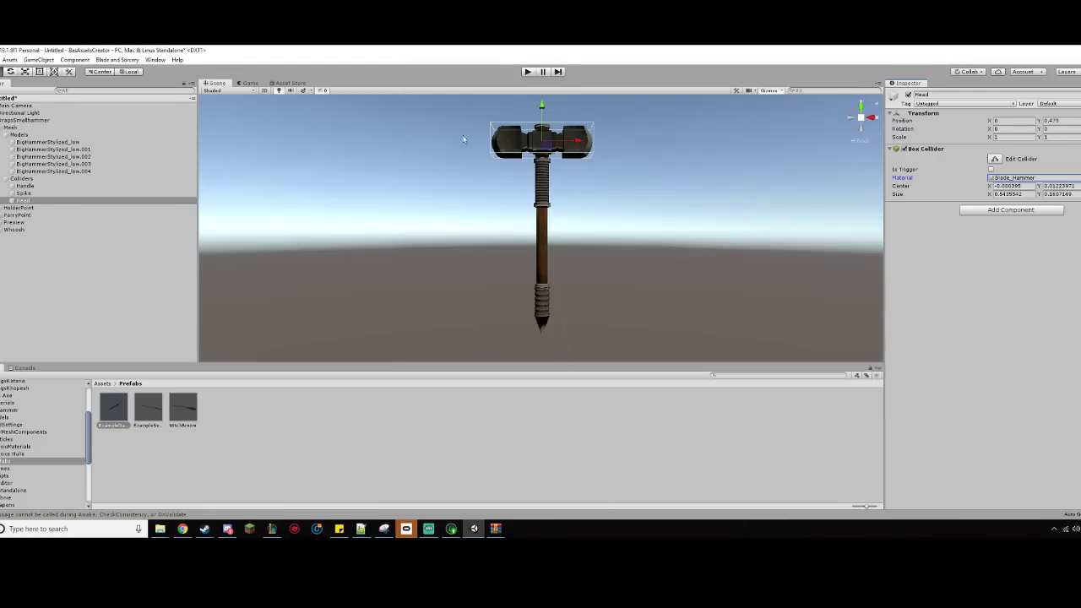
- Set the number of collider groups to 3 in the Item Definition of the hammer's root object
{"action": "scroll", "coordinate": [656, 276], "scroll_direction": "up", "scroll_amount": 3}
{"action": "mouse_move", "coordinate": [656, 276]}
{"action": "middle_mouse_down"}
{"action": "mouse_move", "coordinate": [675, 361]}
{"action": "mouse_move", "coordinate": [671, 292]}
{"action": "mouse_move", "coordinate": [651, 324]}
{"action": "mouse_move", "coordinate": [604, 342]}
{"action": "mouse_move", "coordinate": [618, 287]}
{"action": "mouse_move", "coordinate": [645, 268]}
{"action": "middle_mouse_up"}
{"action": "scroll", "coordinate": [667, 281], "scroll_direction": "up", "scroll_amount": 4}
{"action": "scroll", "coordinate": [617, 345], "scroll_direction": "down", "scroll_amount": 4}
{"action": "scroll", "coordinate": [617, 346], "scroll_direction": "down", "scroll_amount": 2}
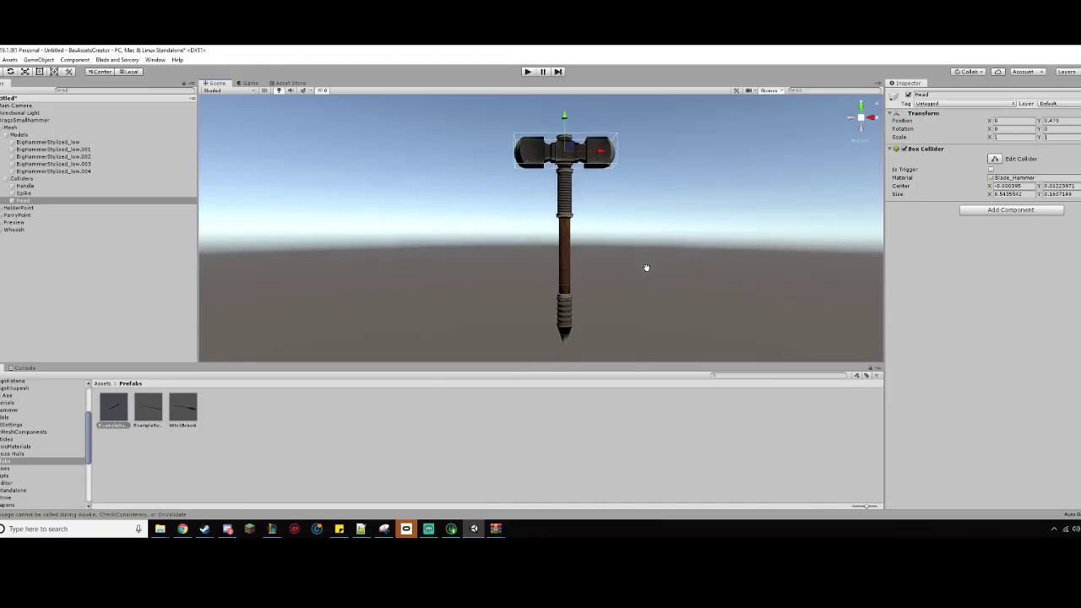
{"action": "left_click", "coordinate": [26, 122]}
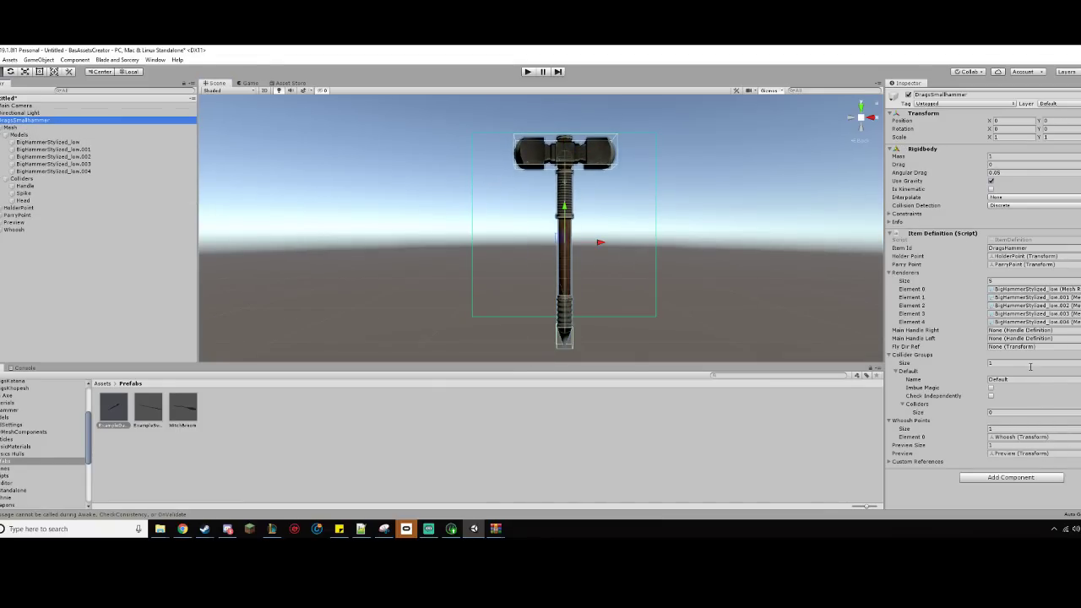
{"action": "left_click", "coordinate": [997, 362]}
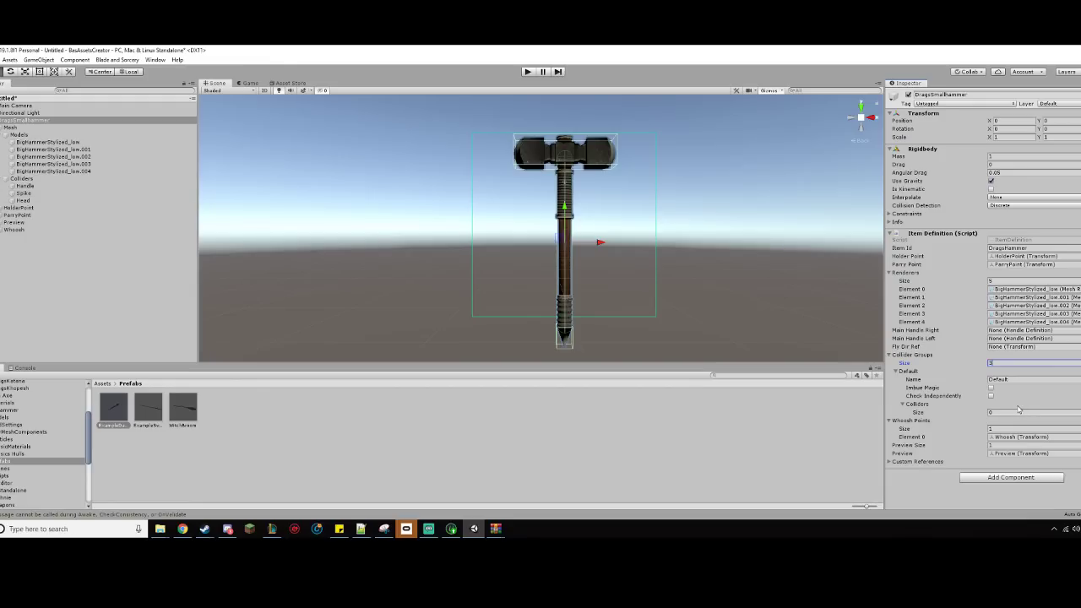
{"action": "key", "text": "Return"}
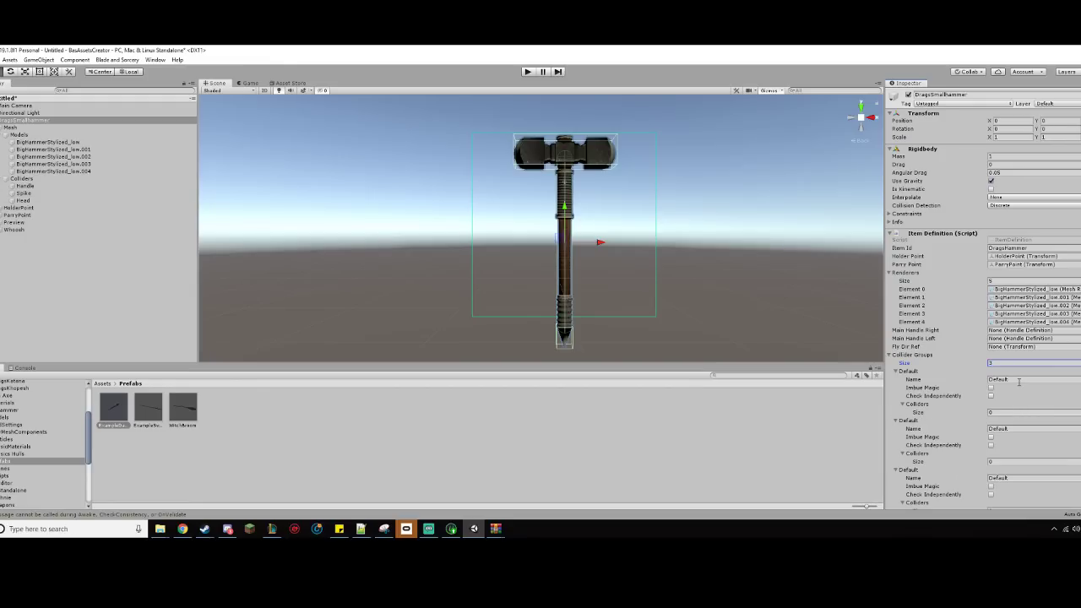
- Name the three collider groups Handle, Pommel and Head
{"action": "left_click", "coordinate": [1018, 381]}
{"action": "type", "text": "Handle"}
{"action": "left_click", "coordinate": [1039, 429]}
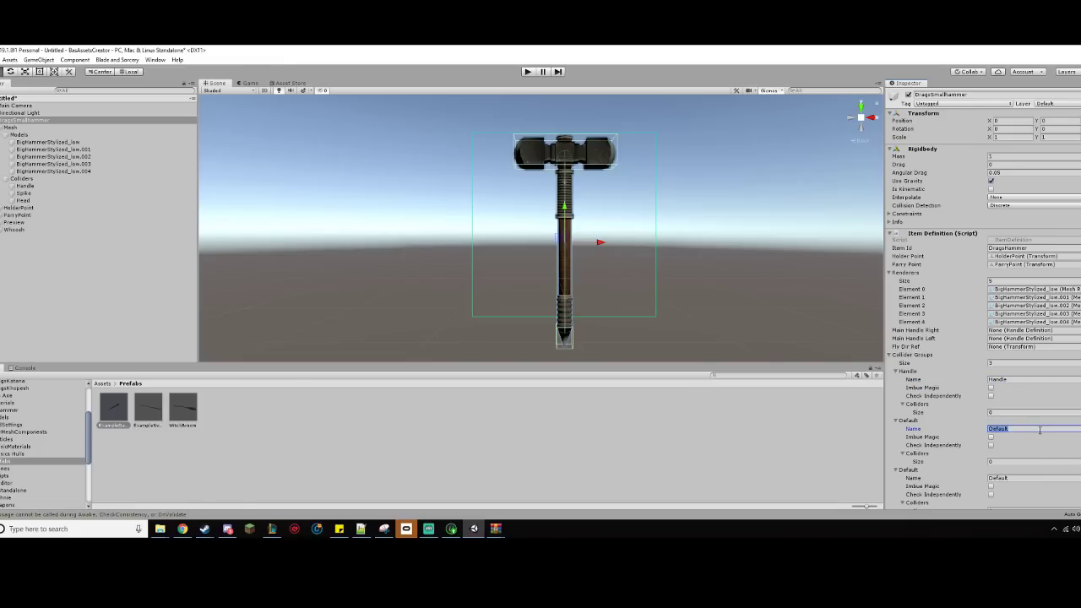
{"action": "type", "text": "Pommel"}
{"action": "left_click", "coordinate": [1051, 477]}
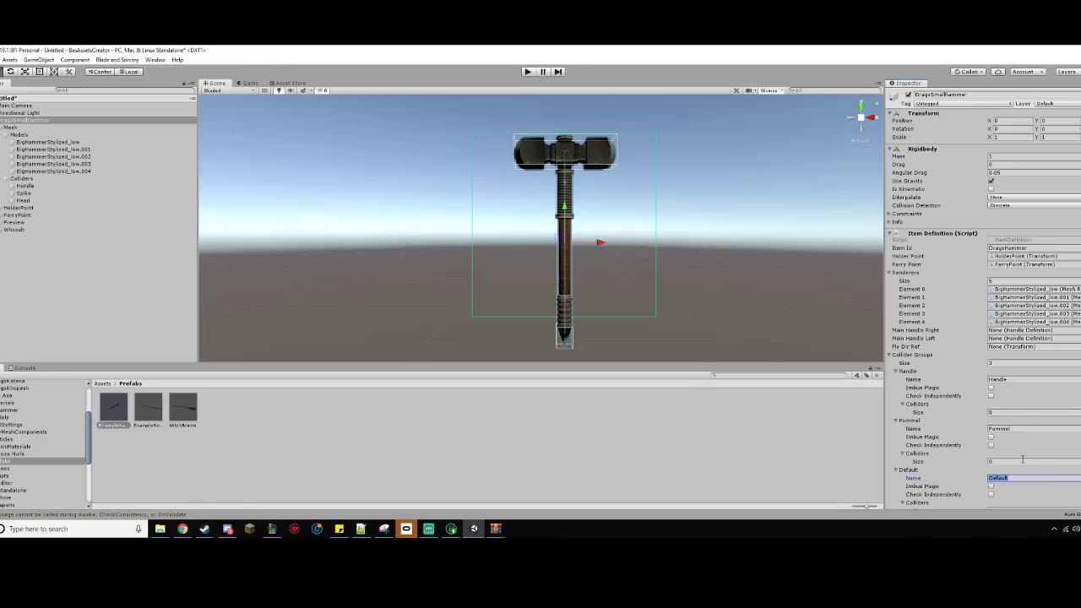
{"action": "type", "text": "Head"}
- Set the colliders size to 1 in each of the Handle, Pommel and Head collider groups
{"action": "scroll", "coordinate": [1061, 411], "scroll_direction": "down", "scroll_amount": 3}
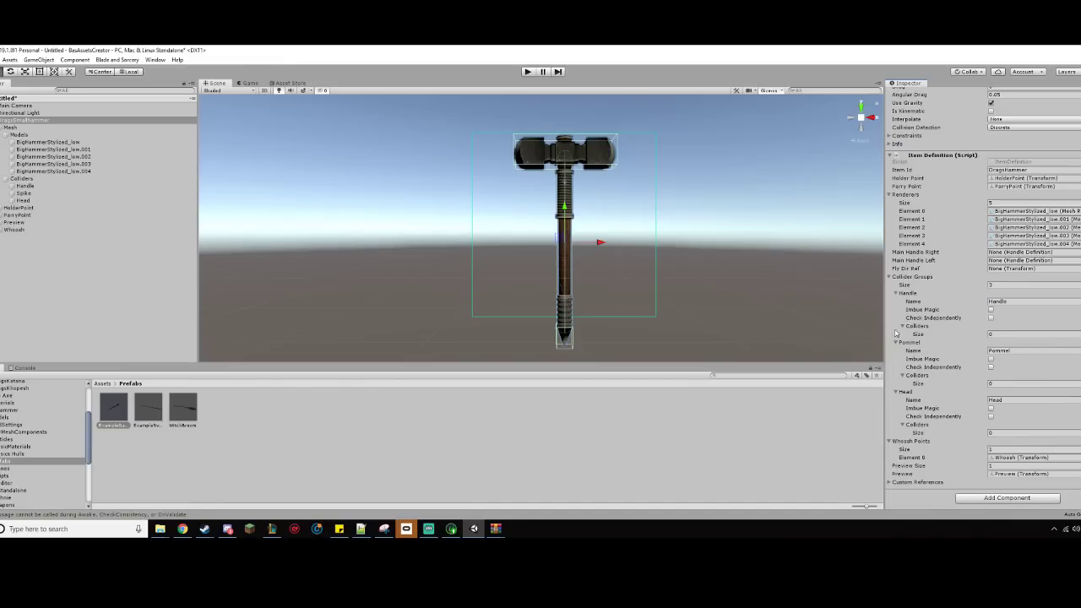
{"action": "left_click", "coordinate": [1015, 336]}
{"action": "type", "text": "1"}
{"action": "key", "text": "Return"}
{"action": "left_click", "coordinate": [1009, 391]}
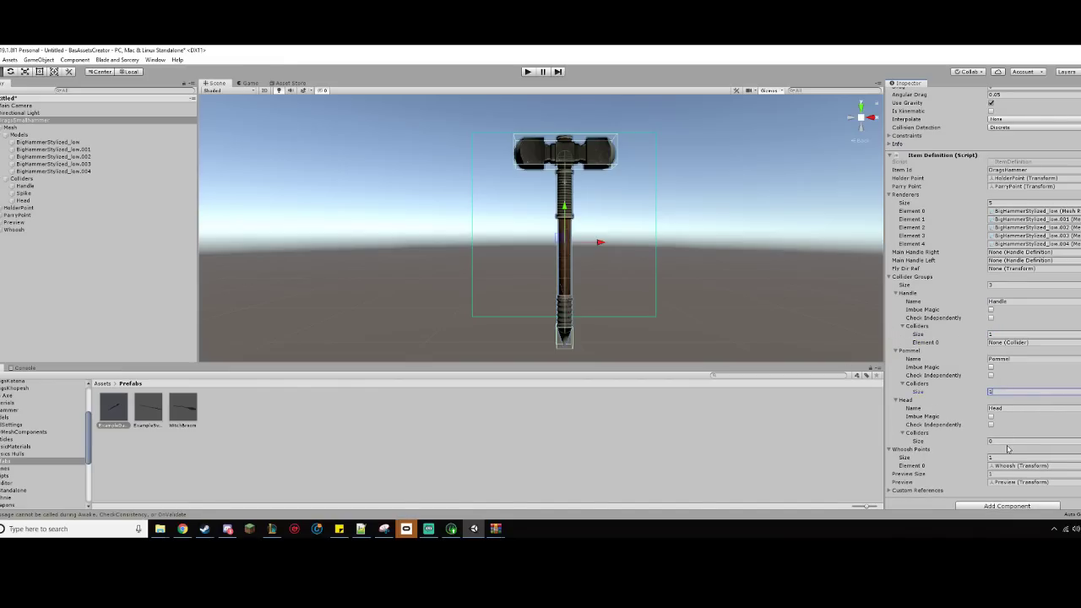
{"action": "type", "text": "1"}
{"action": "key", "text": "Return"}
{"action": "left_click", "coordinate": [1006, 448]}
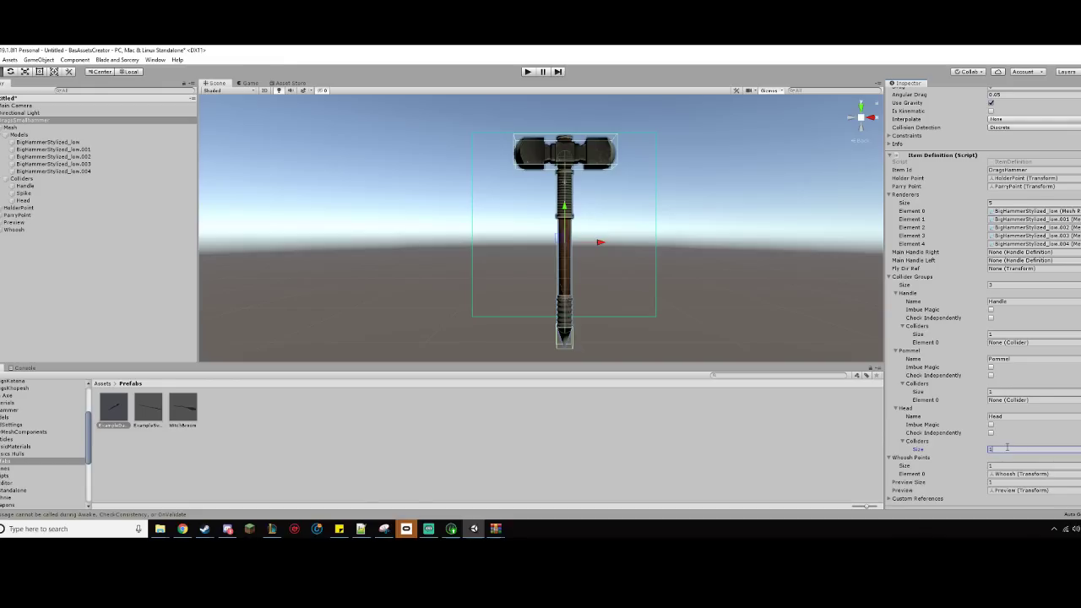
{"action": "type", "text": "1"}
{"action": "key", "text": "Return"}
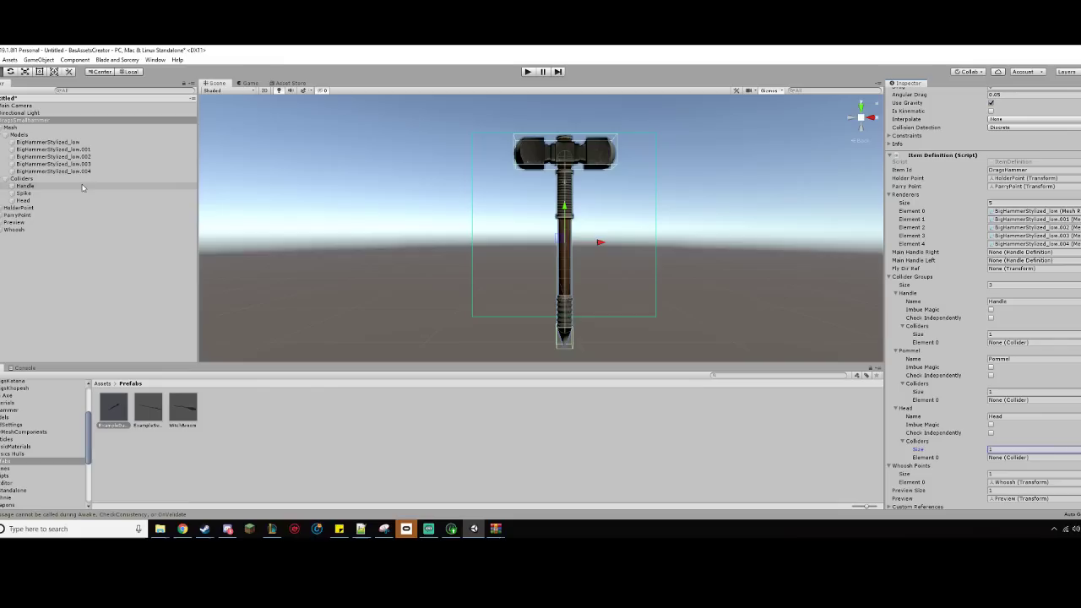
- Assign the Handle, Spike and Head colliders to the Handle, Pommel and Head collider groups respectively
{"action": "left_click_drag", "start_coordinate": [58, 194], "coordinate": [1032, 344]}
{"action": "left_click_drag", "start_coordinate": [48, 194], "coordinate": [1034, 405]}
{"action": "left_click_drag", "start_coordinate": [24, 200], "coordinate": [1024, 458]}
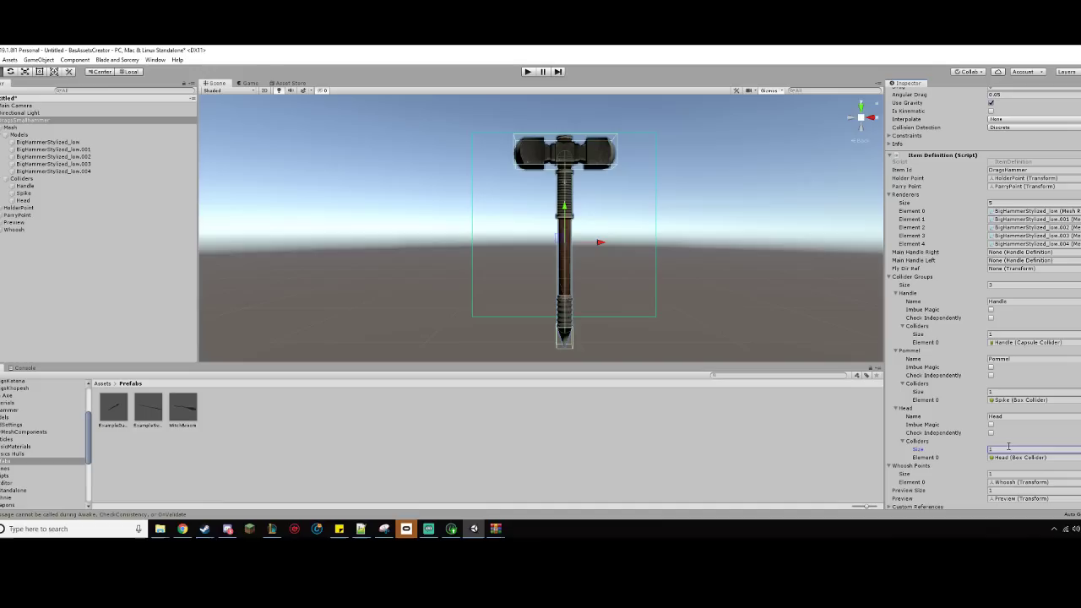
- Enable Imbue Magic for the Head and Pommel collider groups
{"action": "left_click", "coordinate": [991, 424]}
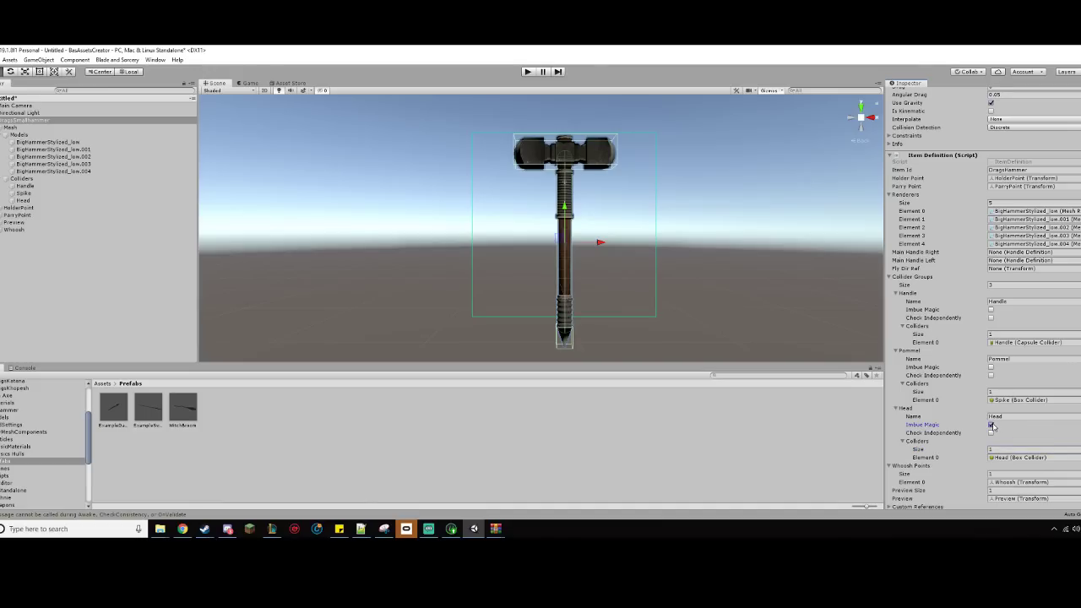
{"action": "left_click", "coordinate": [991, 367]}
{"action": "scroll", "coordinate": [619, 247], "scroll_direction": "up", "scroll_amount": 1}
{"action": "scroll", "coordinate": [607, 273], "scroll_direction": "down", "scroll_amount": 2}
{"action": "middle_click_drag", "start_coordinate": [607, 273], "coordinate": [584, 255]}
{"action": "scroll", "coordinate": [914, 221], "scroll_direction": "down", "scroll_amount": 1}
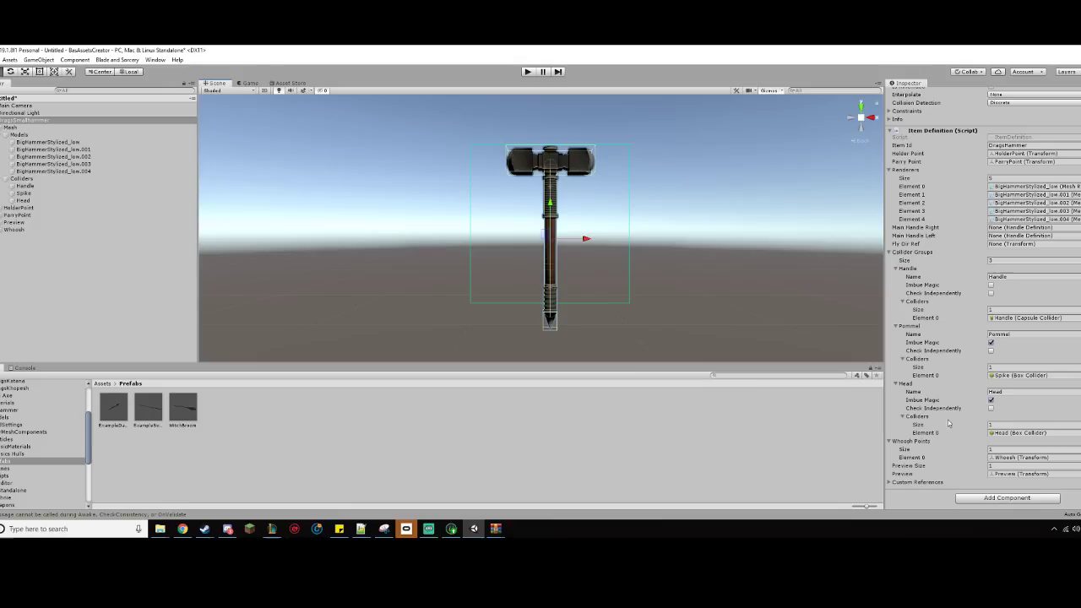
{"action": "scroll", "coordinate": [996, 290], "scroll_direction": "up", "scroll_amount": 3}
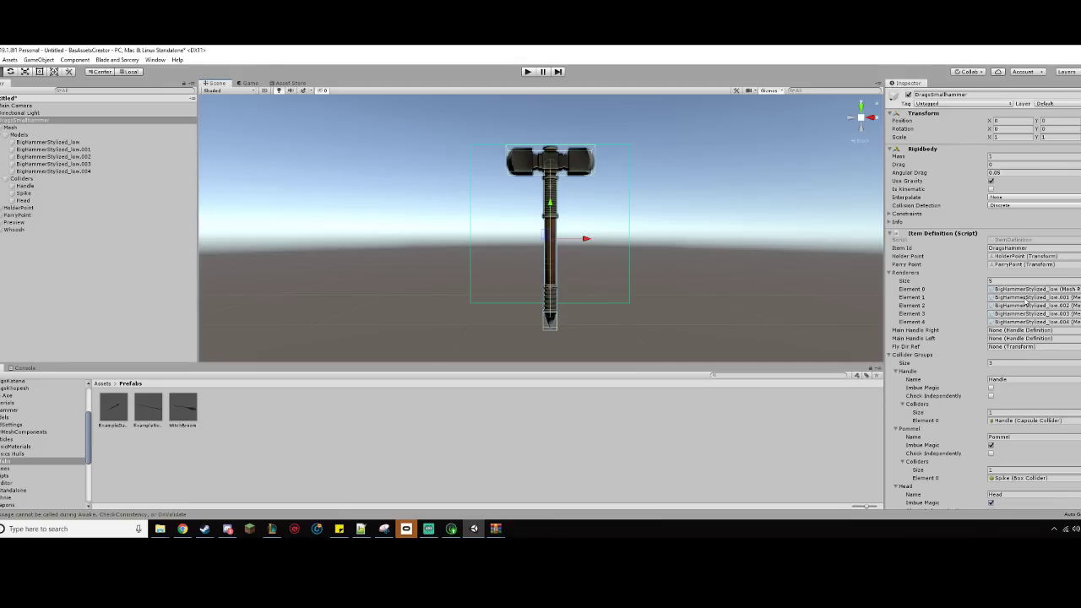
- Create an empty child object named Handle under the hammer's root object
{"action": "right_click", "coordinate": [15, 120]}
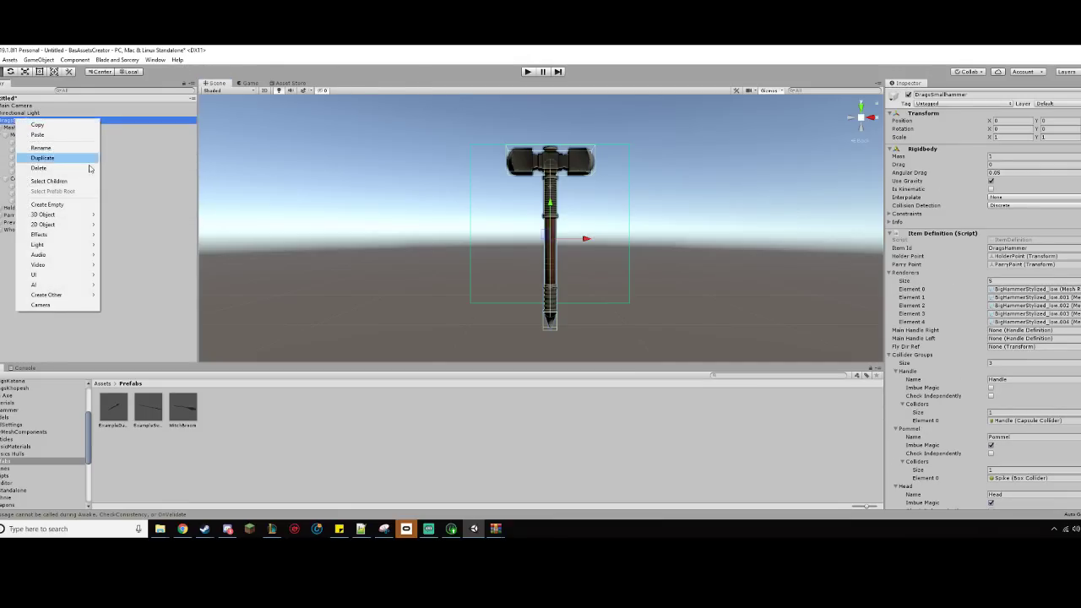
{"action": "left_click", "coordinate": [48, 204]}
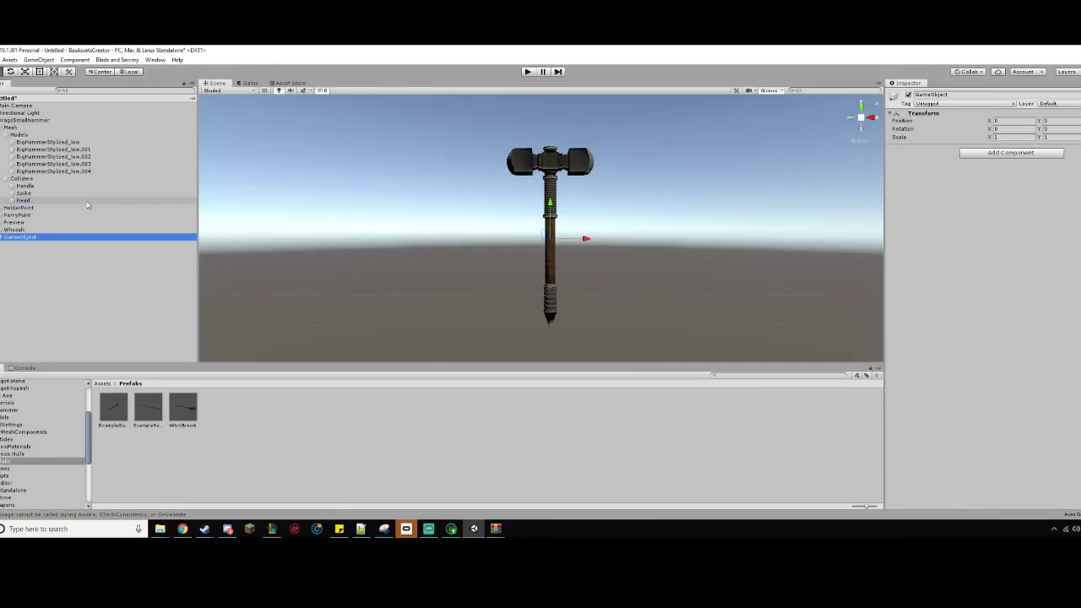
{"action": "type", "text": "Handle"}
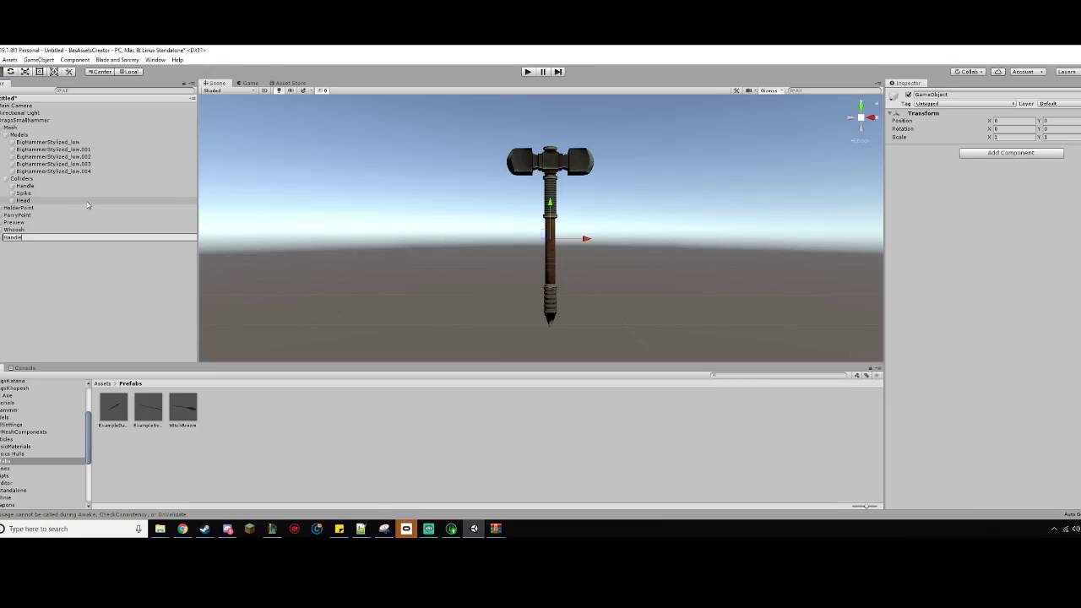
{"action": "key", "text": "Return"}
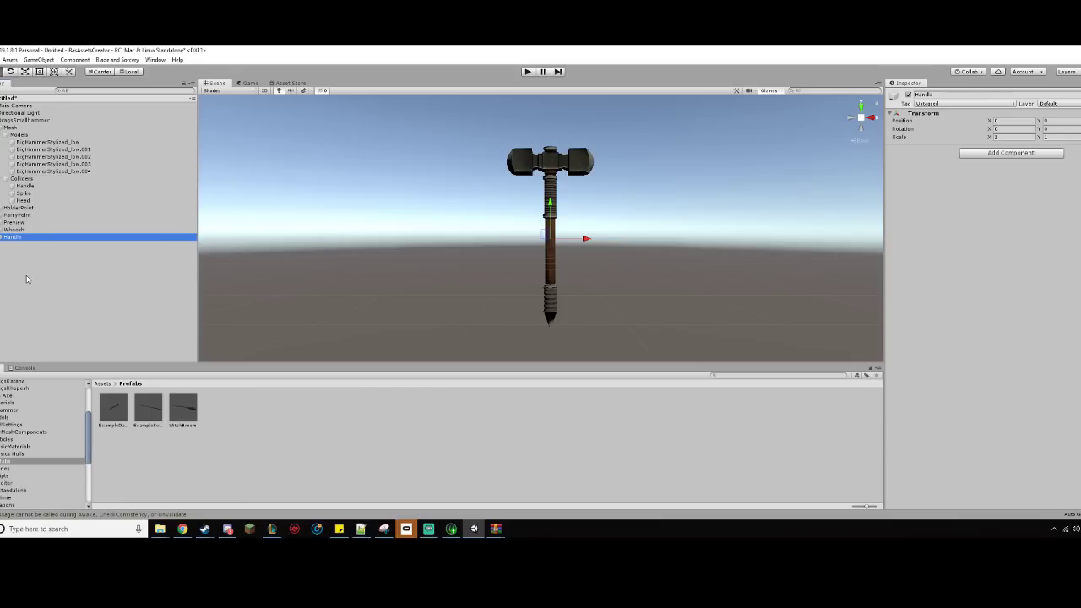
- Add a Handle Definition component to the new Handle object
{"action": "mouse_move", "coordinate": [227, 528]}
{"action": "mouse_move", "coordinate": [228, 498]}
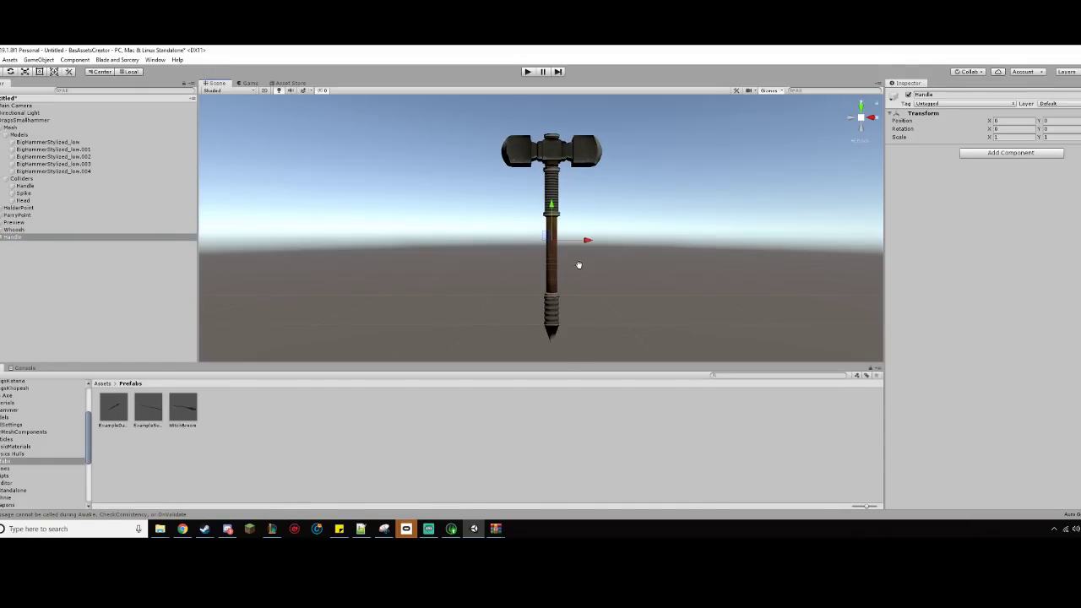
{"action": "scroll", "coordinate": [579, 268], "scroll_direction": "up", "scroll_amount": 3}
{"action": "left_click", "coordinate": [1037, 155]}
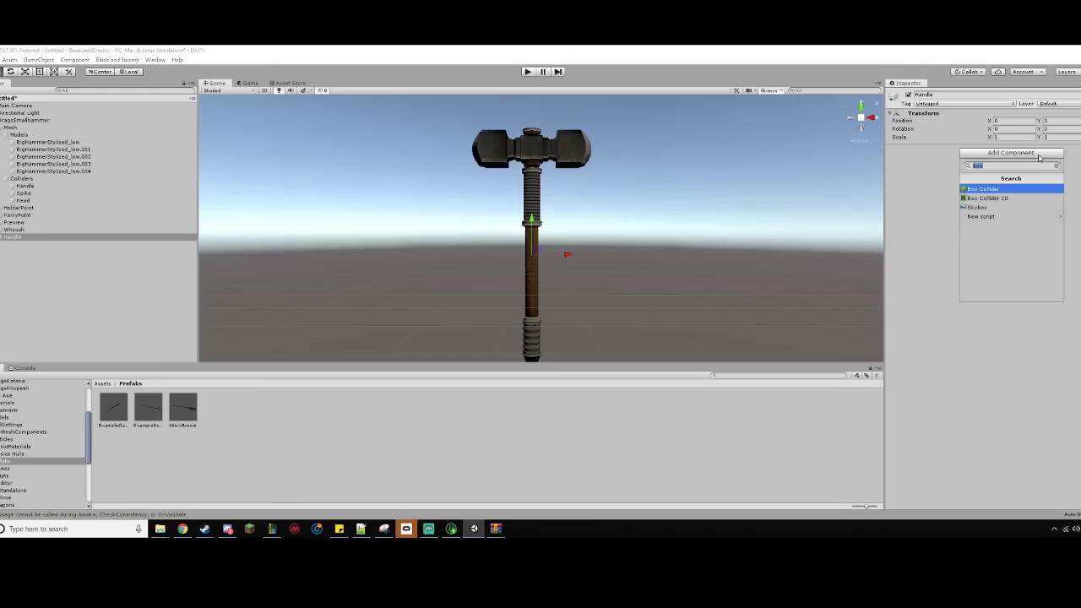
{"action": "type", "text": "hand"}
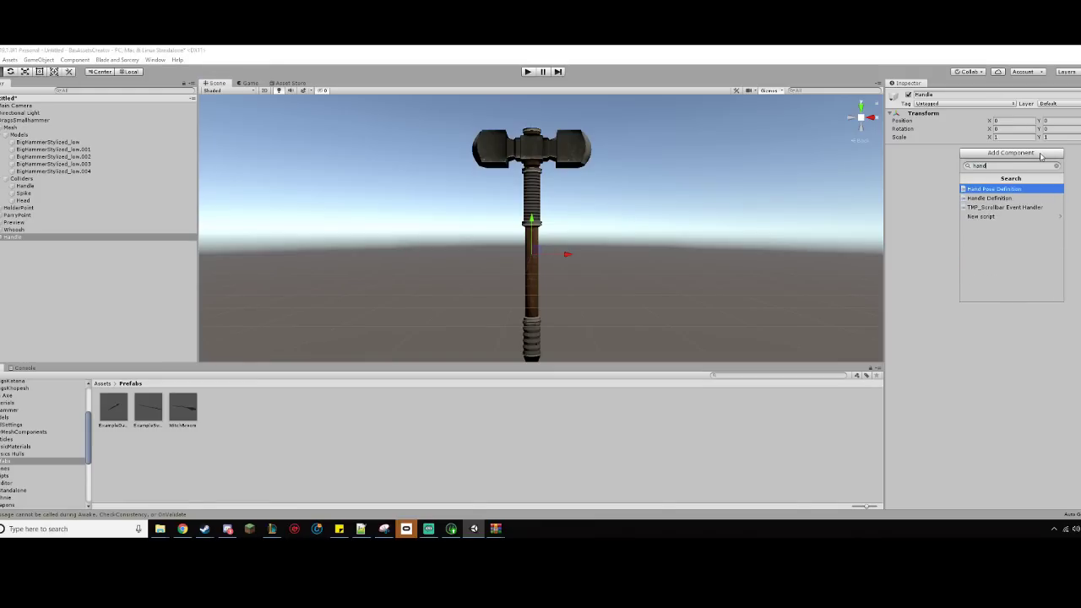
{"action": "left_click", "coordinate": [1012, 198]}
- Examine the position and orientation of the Handle Definition gizmo on the hammer's shaft from the front and side
{"action": "scroll", "coordinate": [613, 301], "scroll_direction": "up", "scroll_amount": 10}
{"action": "middle_click_drag", "start_coordinate": [584, 251], "coordinate": [605, 237]}
{"action": "scroll", "coordinate": [631, 246], "scroll_direction": "down", "scroll_amount": 8}
{"action": "scroll", "coordinate": [605, 237], "scroll_direction": "down", "scroll_amount": 10}
{"action": "scroll", "coordinate": [634, 277], "scroll_direction": "up", "scroll_amount": 7}
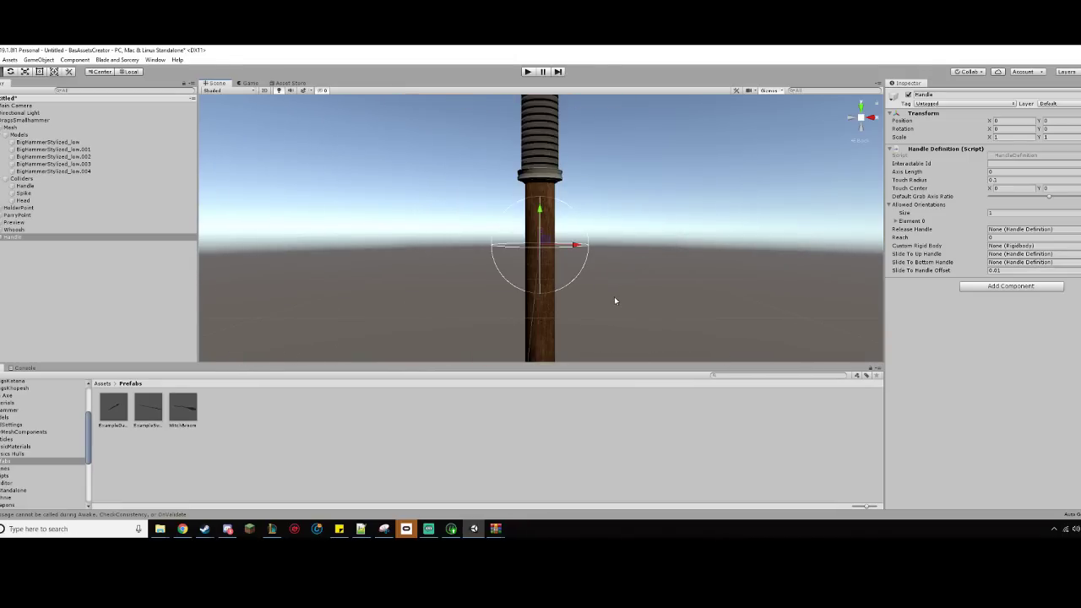
{"action": "scroll", "coordinate": [615, 300], "scroll_direction": "up", "scroll_amount": 2}
{"action": "left_click", "coordinate": [10, 71]}
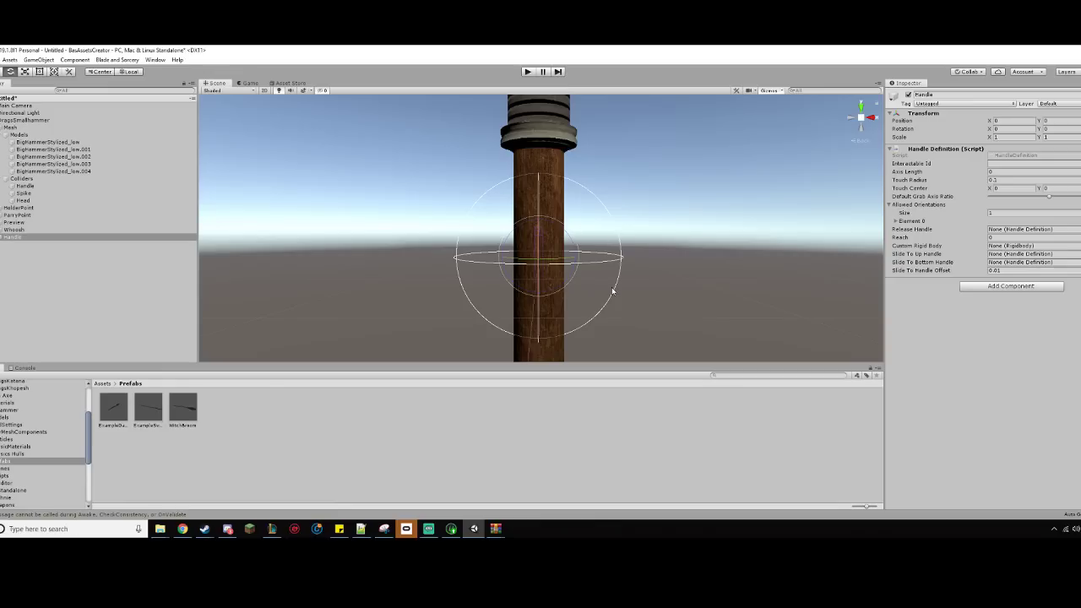
{"action": "left_click", "coordinate": [10, 128]}
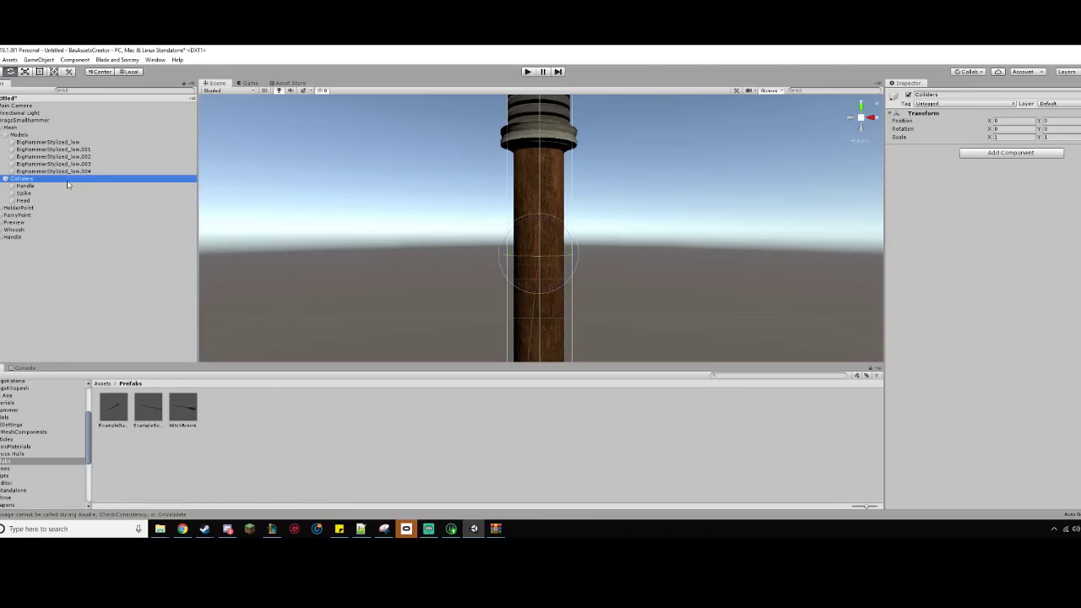
{"action": "left_click", "coordinate": [48, 237]}
{"action": "key", "text": "f"}
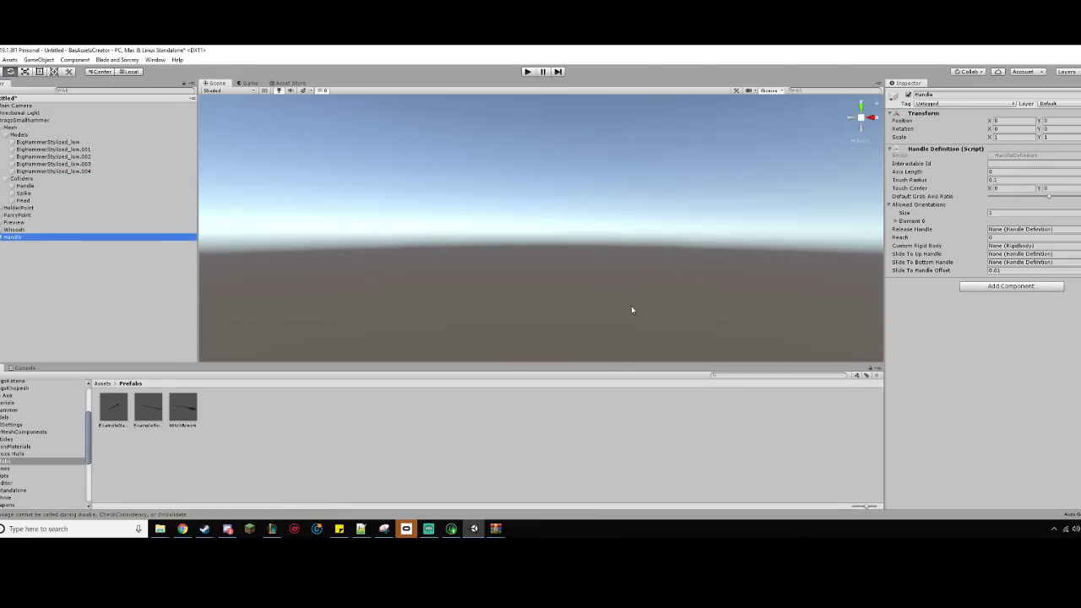
{"action": "middle_click_drag", "start_coordinate": [631, 309], "coordinate": [591, 256]}
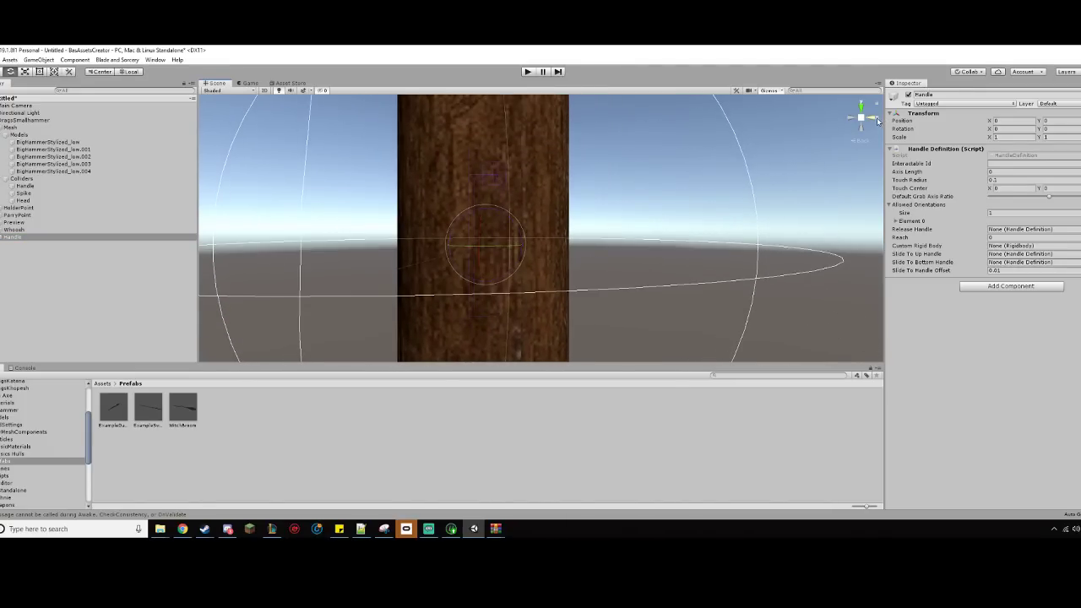
{"action": "scroll", "coordinate": [760, 166], "scroll_direction": "down", "scroll_amount": 10}
{"action": "key", "text": "f"}
{"action": "left_click", "coordinate": [871, 118]}
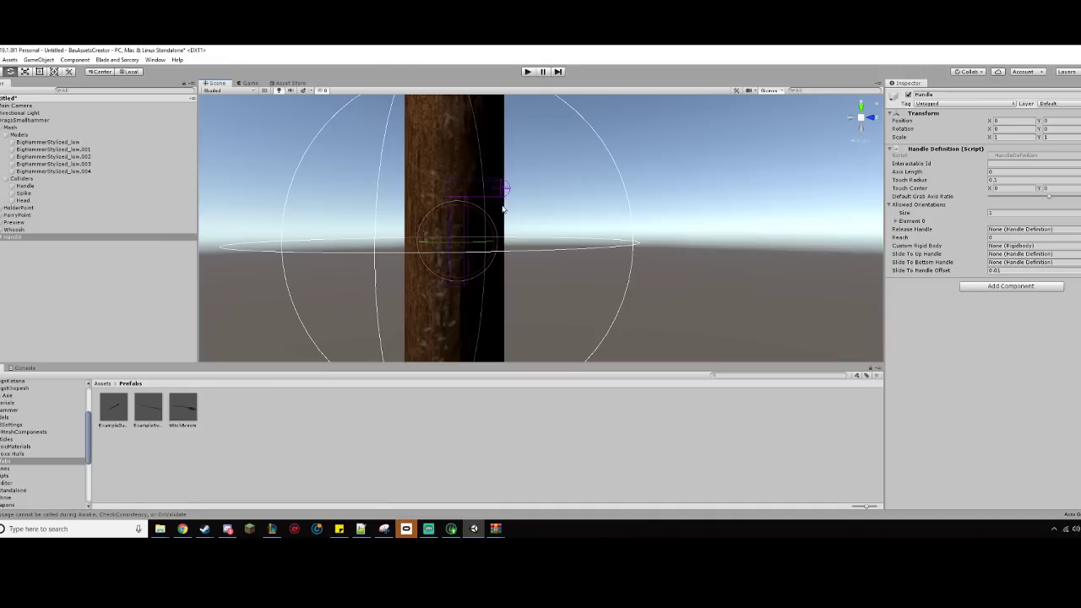
{"action": "scroll", "coordinate": [535, 205], "scroll_direction": "down", "scroll_amount": 8}
{"action": "middle_click_drag", "start_coordinate": [553, 157], "coordinate": [499, 204]}
{"action": "key", "text": "f"}
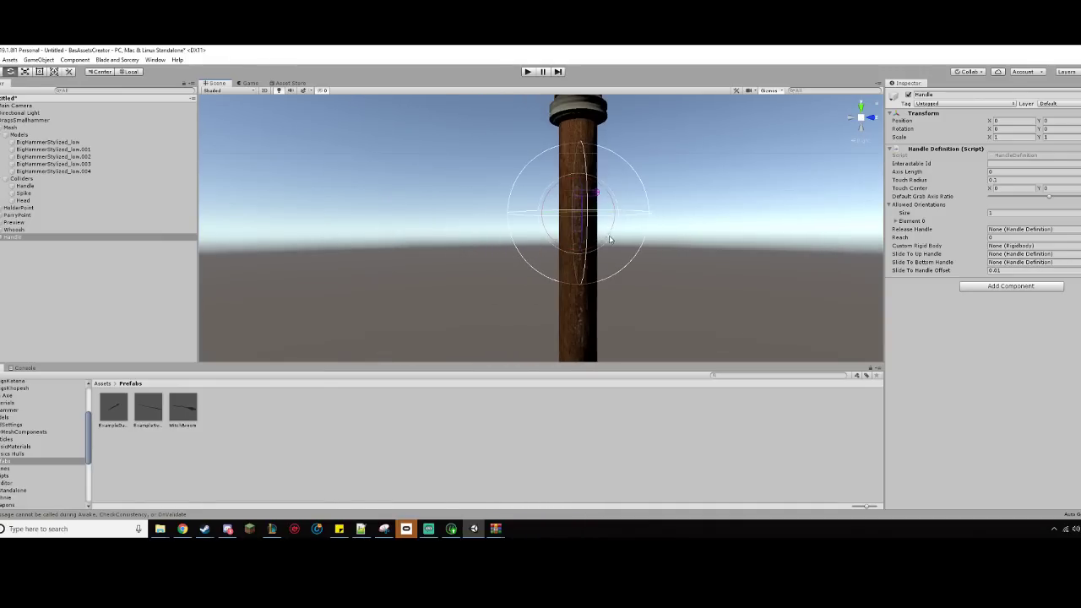
- Try rotating the Handle object 90 degrees about the X axis, then clear that rotation
{"action": "left_click", "coordinate": [1013, 128]}
{"action": "type", "text": "90"}
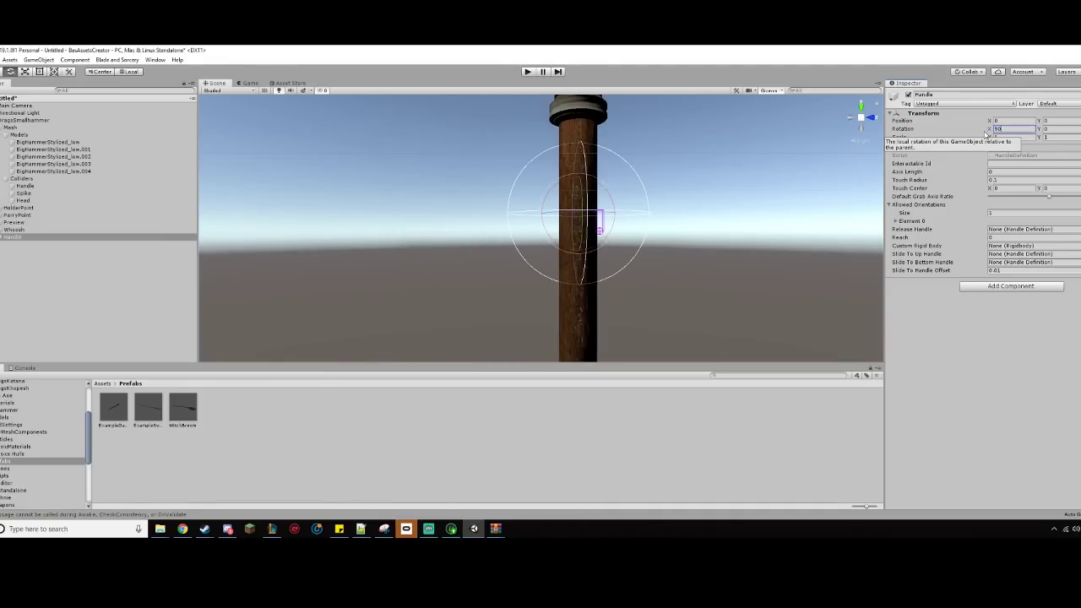
{"action": "key", "text": "BackSpace"}
{"action": "key", "text": "BackSpace"}
- Rotate the Handle object 90 degrees about the Y axis and check how its hand gizmo sits on the shaft
{"action": "left_click", "coordinate": [1056, 129]}
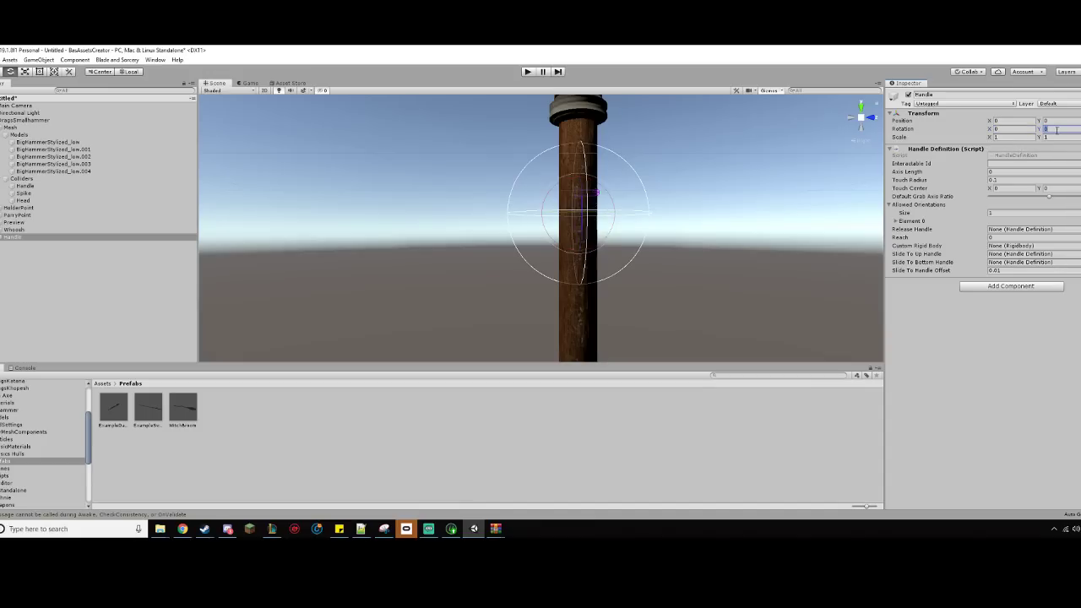
{"action": "type", "text": "90f"}
{"action": "scroll", "coordinate": [574, 218], "scroll_direction": "up", "scroll_amount": 6}
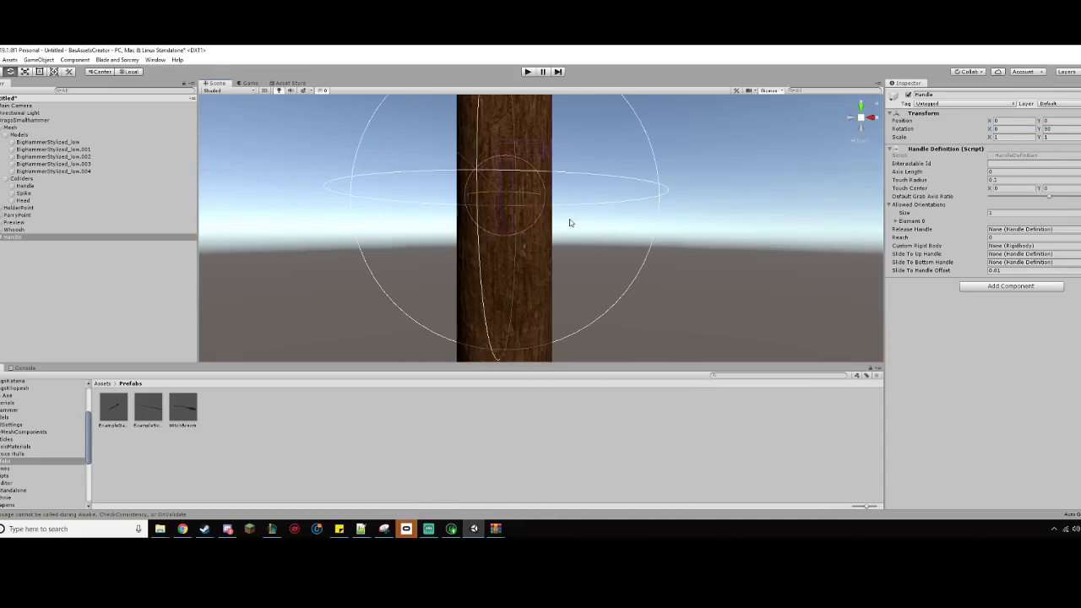
{"action": "scroll", "coordinate": [586, 234], "scroll_direction": "down", "scroll_amount": 6}
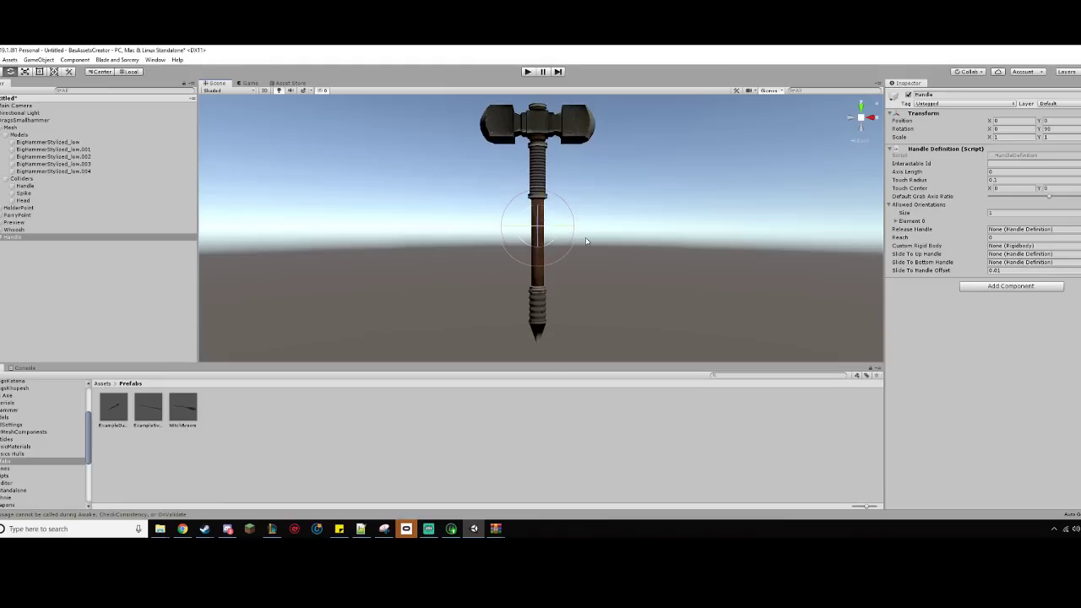
{"action": "scroll", "coordinate": [584, 230], "scroll_direction": "up", "scroll_amount": 3}
{"action": "scroll", "coordinate": [545, 215], "scroll_direction": "up", "scroll_amount": 5}
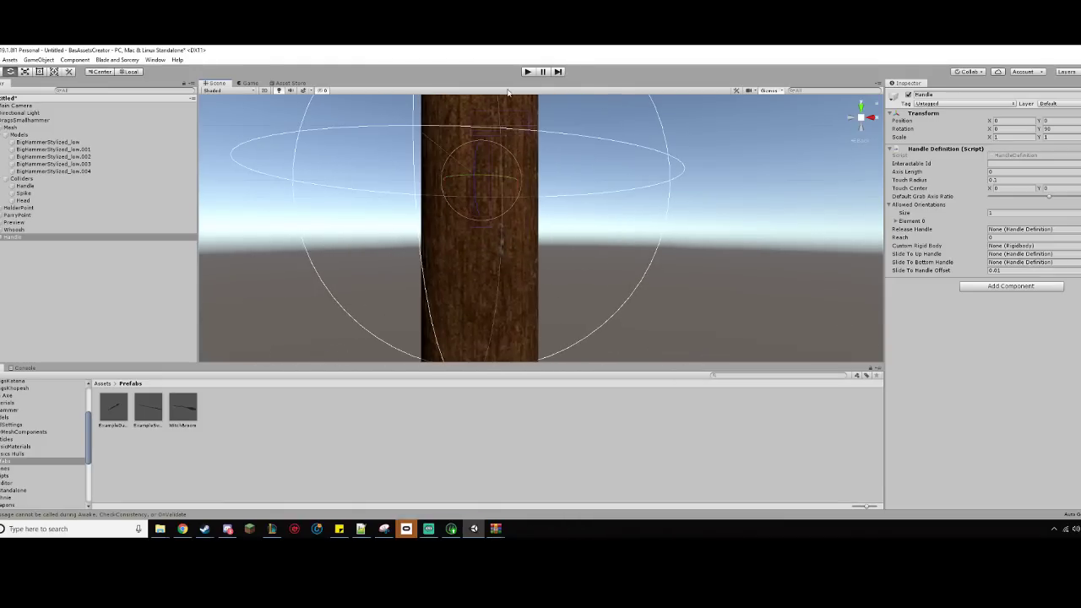
{"action": "scroll", "coordinate": [507, 169], "scroll_direction": "down", "scroll_amount": 5}
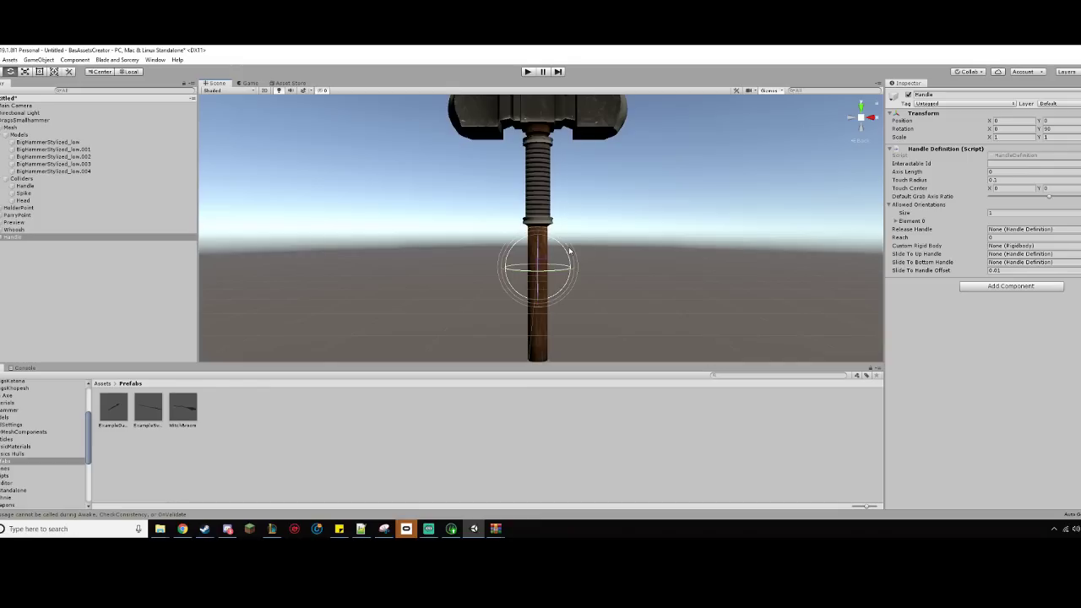
{"action": "scroll", "coordinate": [577, 258], "scroll_direction": "up", "scroll_amount": 4}
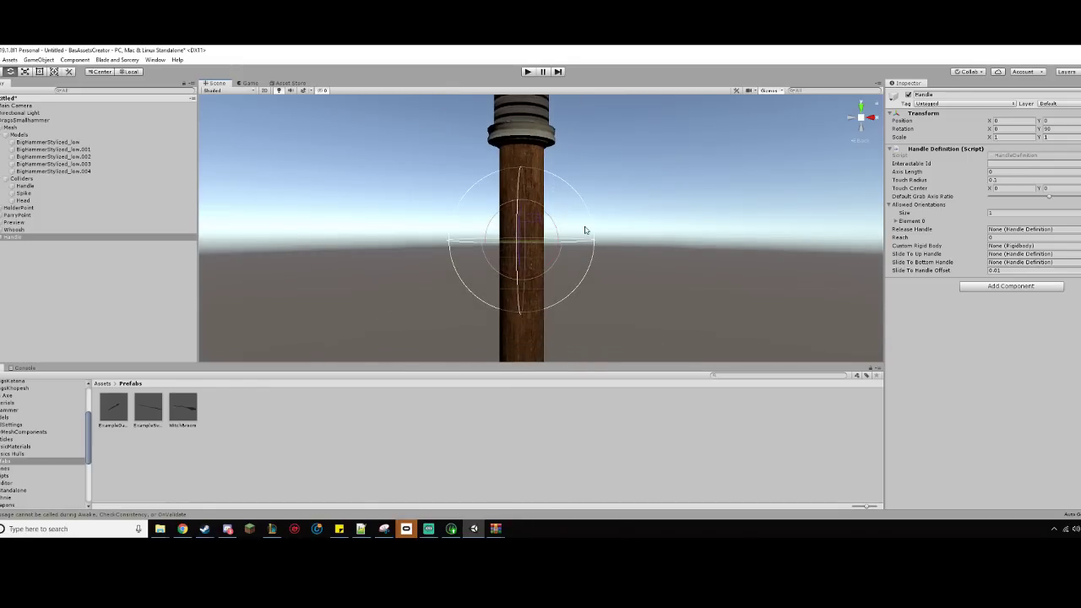
{"action": "scroll", "coordinate": [584, 229], "scroll_direction": "up", "scroll_amount": 4}
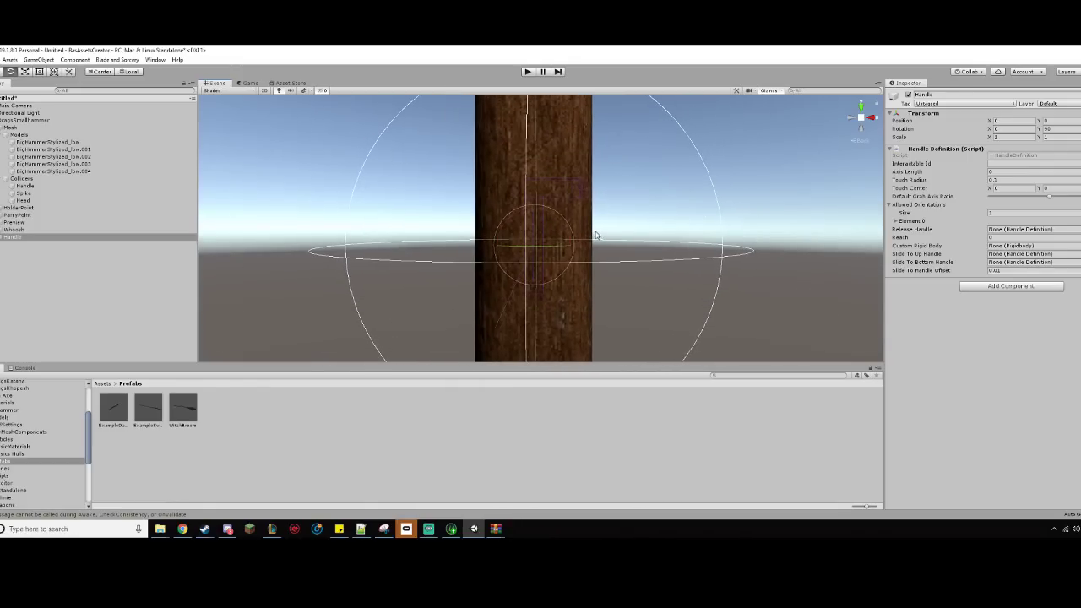
- Set the number of allowed orientations in the Handle Definition to 4
{"action": "left_click", "coordinate": [1026, 211]}
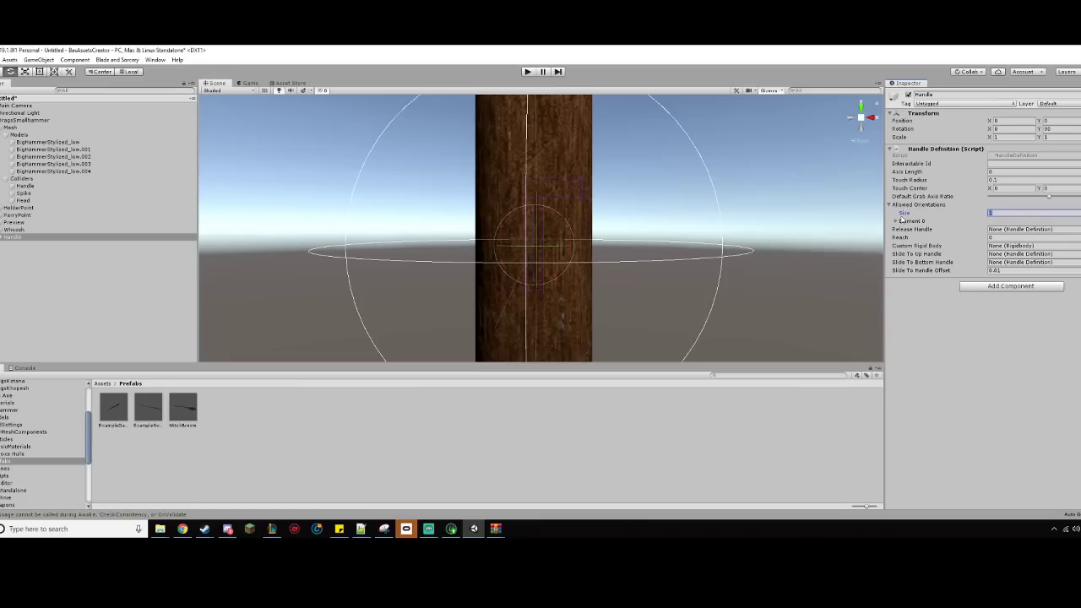
{"action": "type", "text": "4"}
{"action": "key", "text": "Return"}
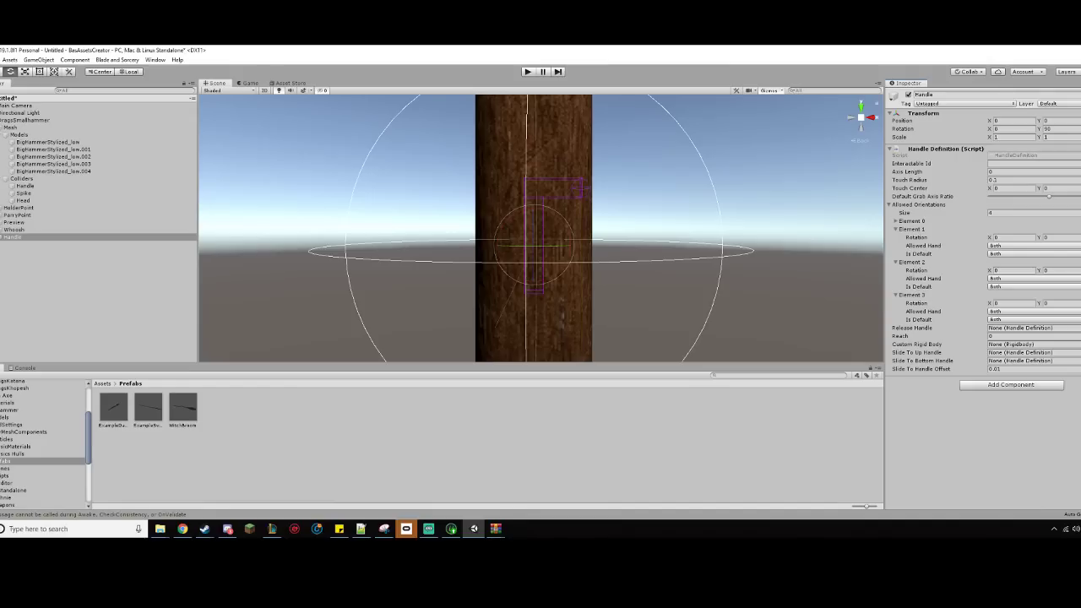
- Set the Y rotation of allowed orientation Elements 2 and 3 to 180 degrees
{"action": "left_click", "coordinate": [1068, 271]}
{"action": "left_click", "coordinate": [1068, 302]}
{"action": "key", "text": "Return"}
- Nudge the Handle object to an X position of about -0.0005 to centre it in the shaft, and set its Reach to 0.2
{"action": "left_click", "coordinate": [1, 73]}
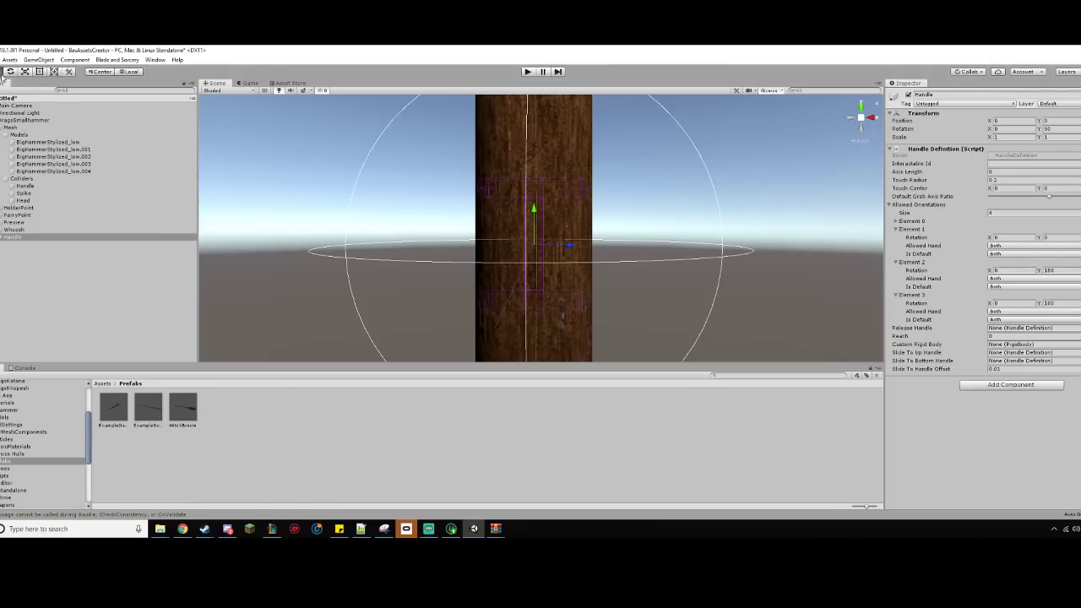
{"action": "left_click_drag", "start_coordinate": [570, 245], "coordinate": [573, 245]}
{"action": "scroll", "coordinate": [625, 266], "scroll_direction": "down", "scroll_amount": 9}
{"action": "scroll", "coordinate": [625, 266], "scroll_direction": "up", "scroll_amount": 5}
{"action": "scroll", "coordinate": [608, 219], "scroll_direction": "down", "scroll_amount": 3}
{"action": "scroll", "coordinate": [608, 220], "scroll_direction": "up", "scroll_amount": 3}
{"action": "mouse_move", "coordinate": [603, 220]}
{"action": "middle_mouse_down"}
{"action": "mouse_move", "coordinate": [627, 200]}
{"action": "mouse_move", "coordinate": [598, 211]}
{"action": "middle_mouse_up"}
{"action": "scroll", "coordinate": [624, 203], "scroll_direction": "down", "scroll_amount": 6}
{"action": "scroll", "coordinate": [599, 213], "scroll_direction": "up", "scroll_amount": 3}
{"action": "scroll", "coordinate": [599, 213], "scroll_direction": "down", "scroll_amount": 2}
{"action": "left_click", "coordinate": [1029, 336]}
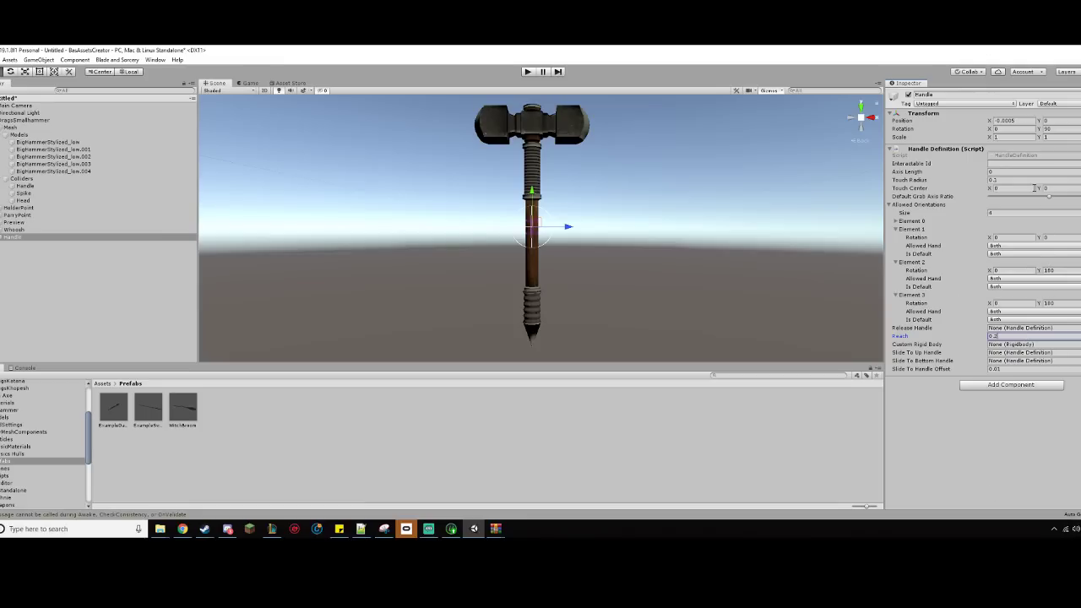
- Select the hammer's root object to show its Item Definition settings
{"action": "left_click", "coordinate": [34, 120]}
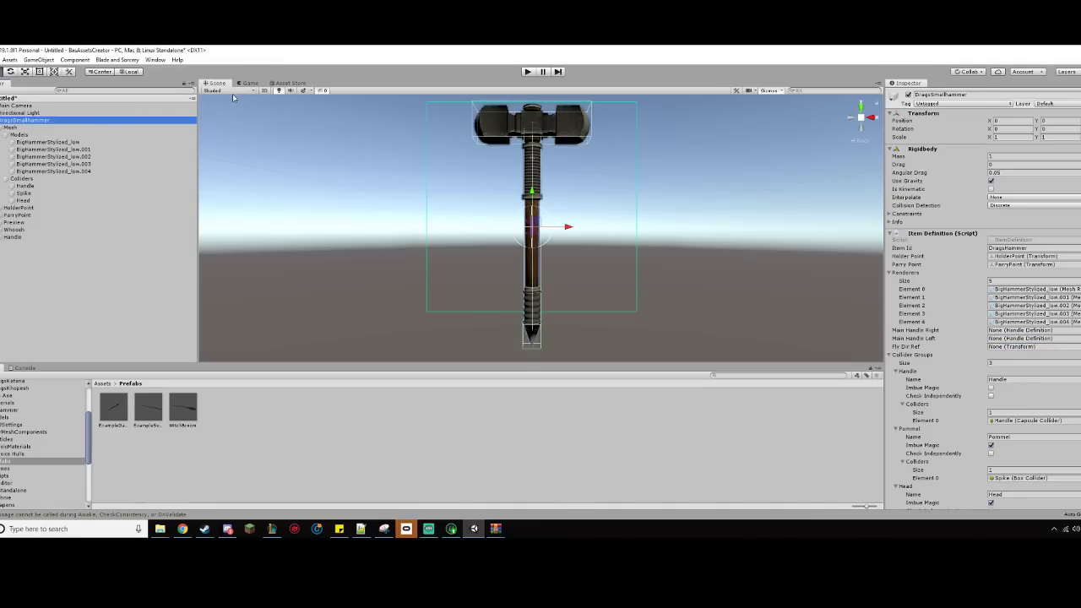
- Set the Axis Length of the hammer's Handle definition to 0.8
{"action": "left_click", "coordinate": [107, 237]}
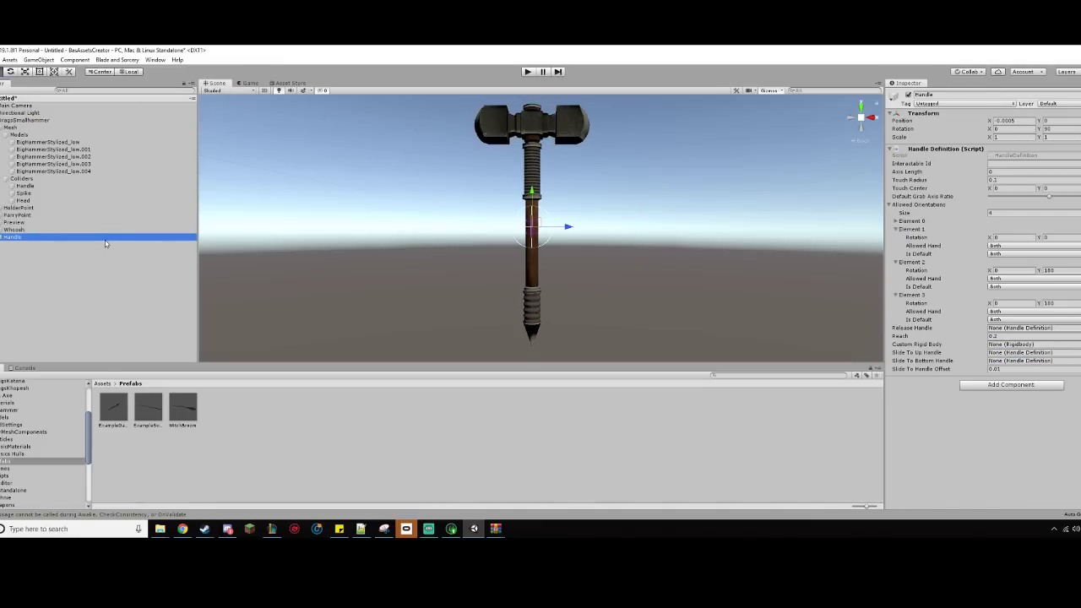
{"action": "scroll", "coordinate": [381, 284], "scroll_direction": "up", "scroll_amount": 3}
{"action": "middle_click_drag", "start_coordinate": [509, 266], "coordinate": [531, 273]}
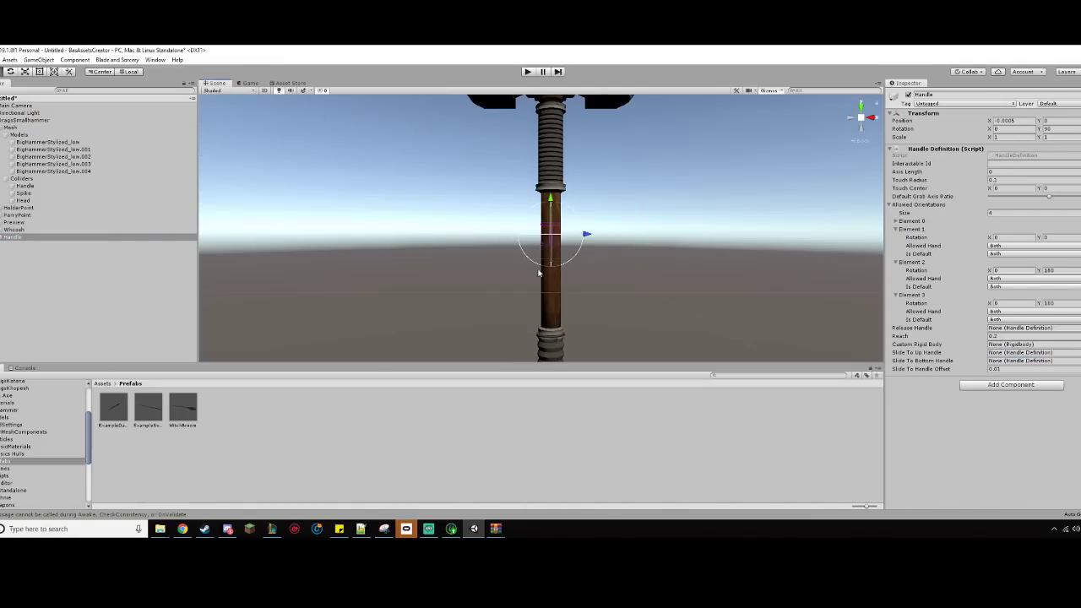
{"action": "left_click", "coordinate": [1012, 171]}
{"action": "scroll", "coordinate": [690, 178], "scroll_direction": "down", "scroll_amount": 3}
{"action": "middle_click_drag", "start_coordinate": [649, 237], "coordinate": [646, 161]}
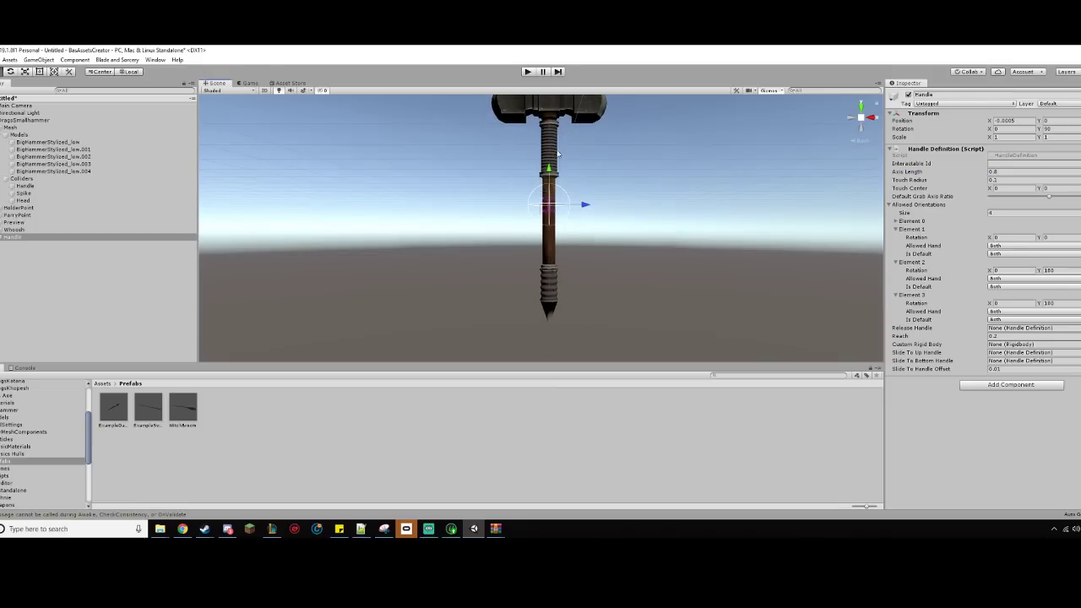
- Examine the Handle's grab area along the hammer's shaft from close up and from farther away
{"action": "middle_click_drag", "start_coordinate": [583, 223], "coordinate": [588, 307]}
{"action": "scroll", "coordinate": [585, 295], "scroll_direction": "up", "scroll_amount": 4}
{"action": "middle_click_drag", "start_coordinate": [662, 348], "coordinate": [642, 299]}
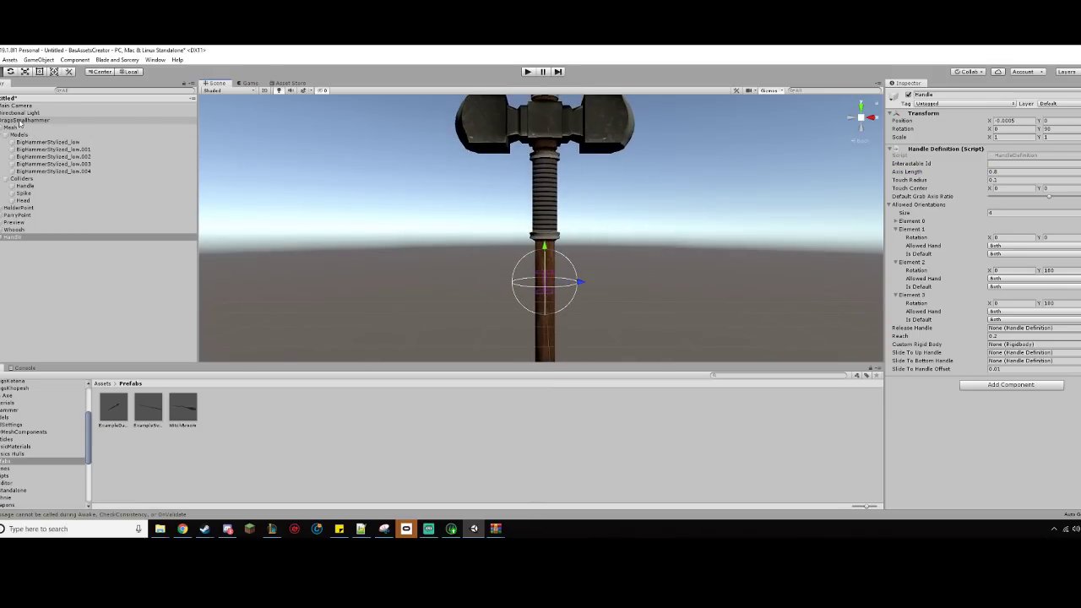
{"action": "scroll", "coordinate": [415, 193], "scroll_direction": "up", "scroll_amount": 3}
{"action": "scroll", "coordinate": [599, 234], "scroll_direction": "up", "scroll_amount": 5}
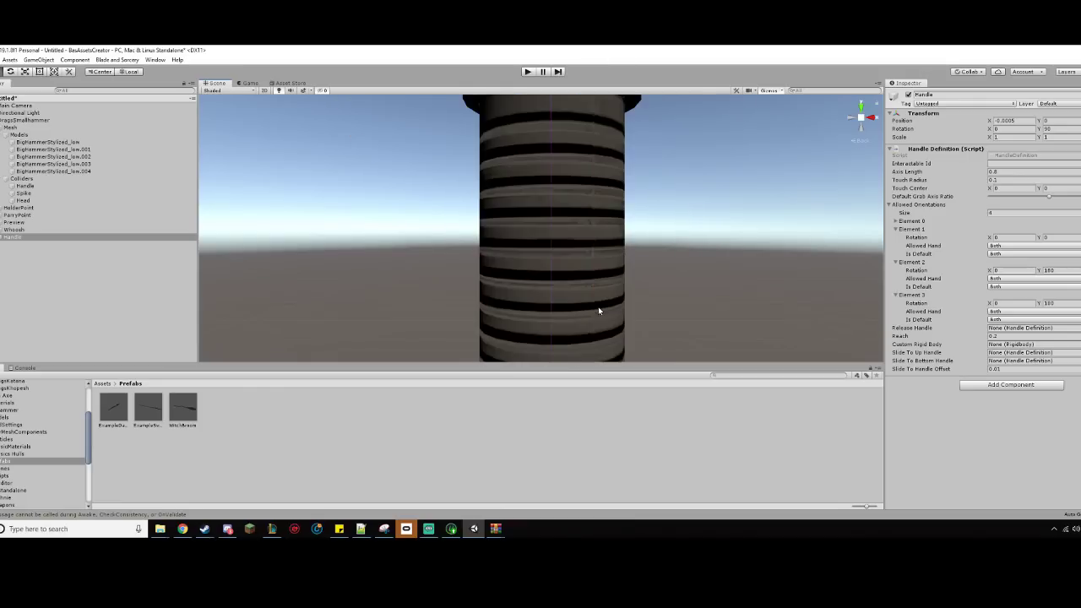
{"action": "scroll", "coordinate": [588, 218], "scroll_direction": "down", "scroll_amount": 6}
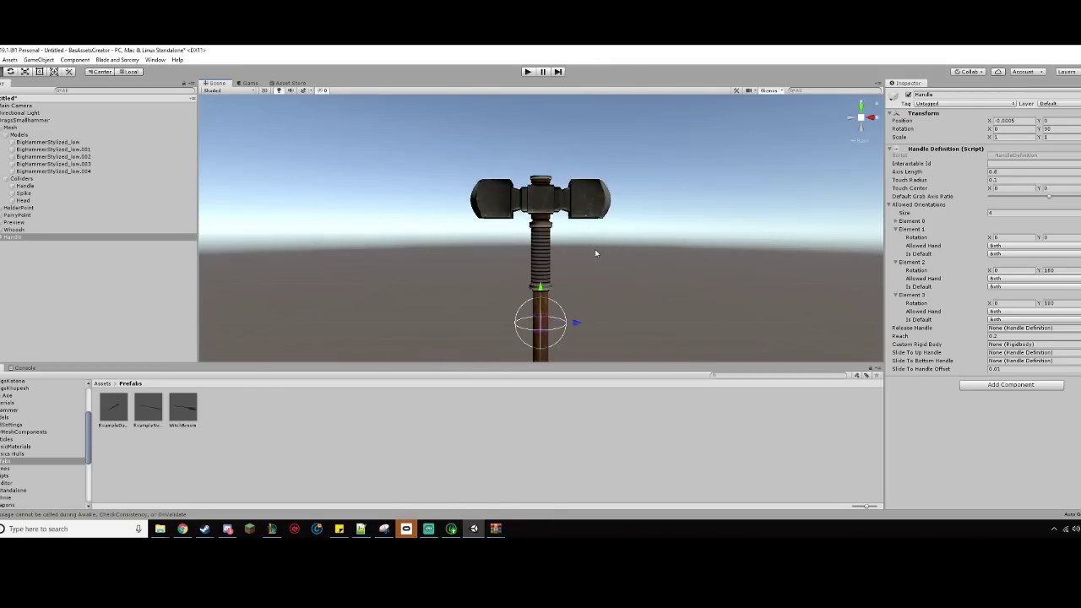
{"action": "scroll", "coordinate": [602, 253], "scroll_direction": "down", "scroll_amount": 1}
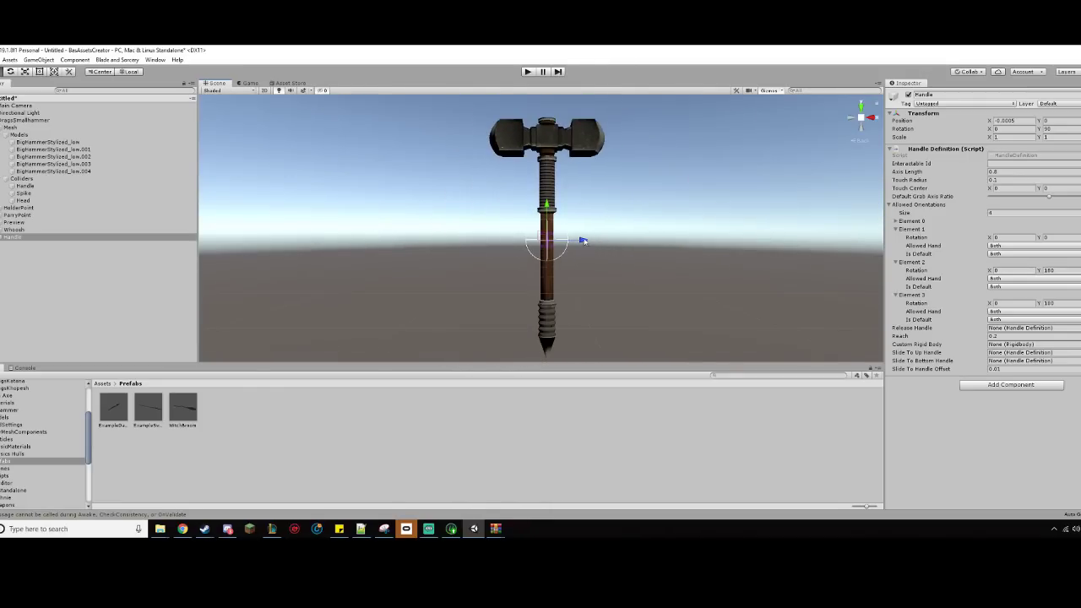
- Assign the Handle object as both Main Handle Right and Main Handle Left in DragsSmallhammer's Item Definition
{"action": "left_click", "coordinate": [89, 121]}
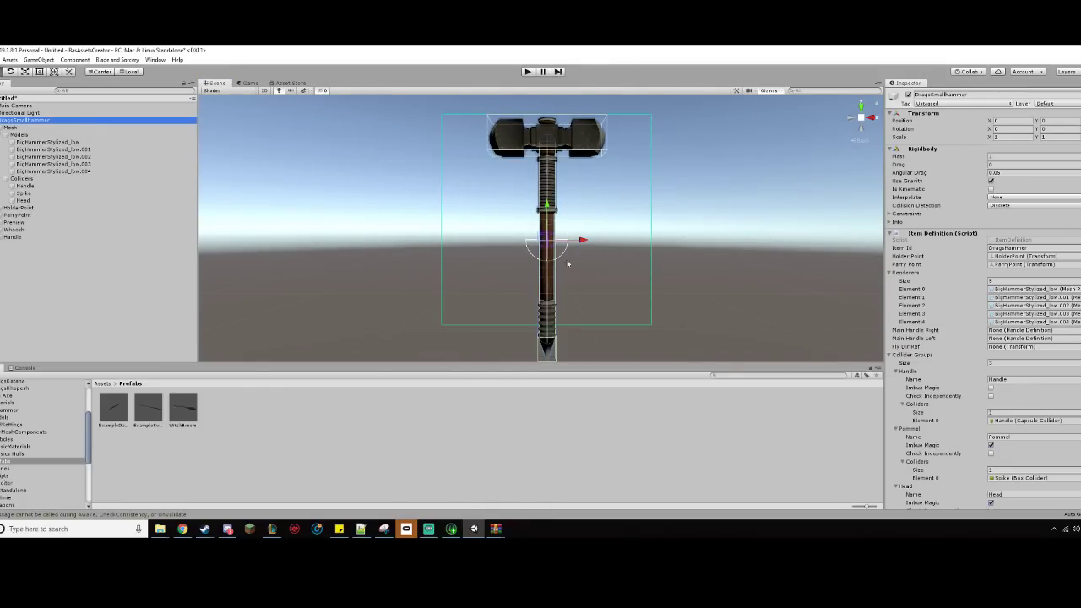
{"action": "left_click_drag", "start_coordinate": [38, 238], "coordinate": [1018, 338]}
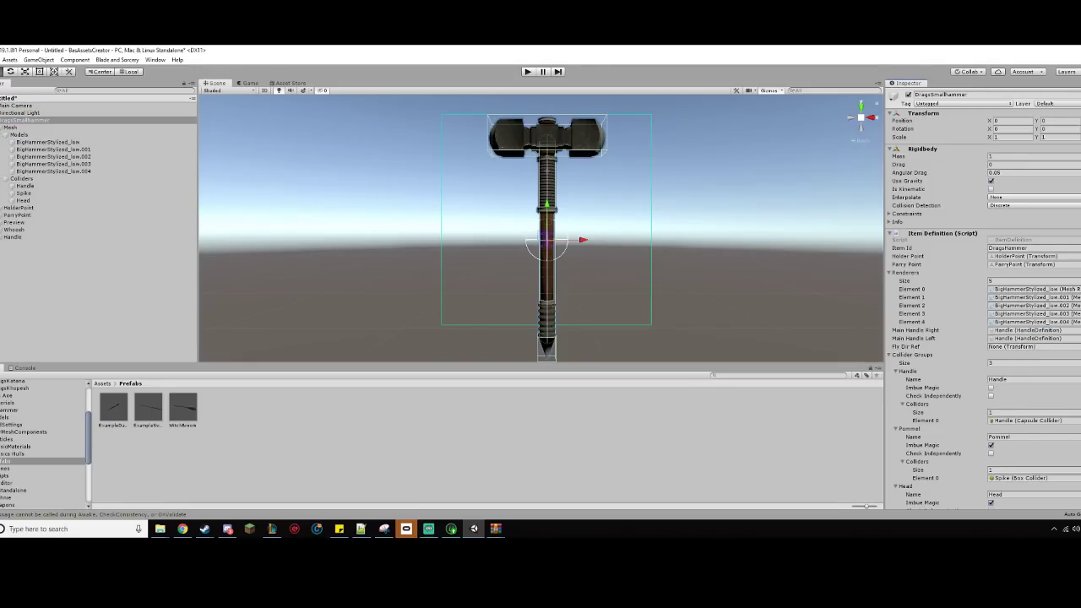
- Create an empty child object named FlyRef under DragsSmallhammer
{"action": "right_click", "coordinate": [77, 127]}
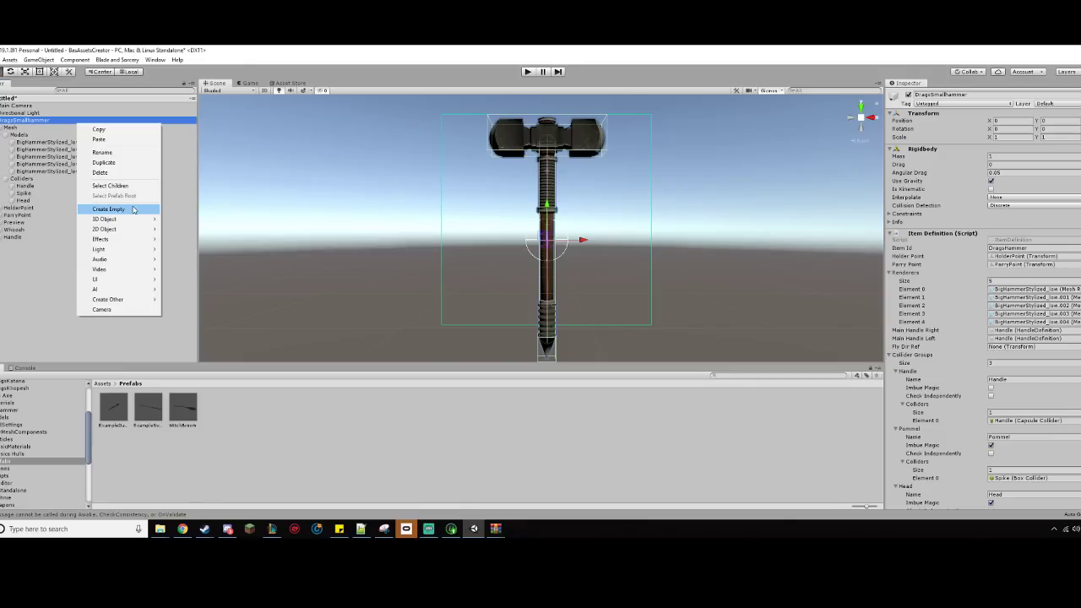
{"action": "left_click", "coordinate": [101, 210]}
{"action": "type", "text": "H"}
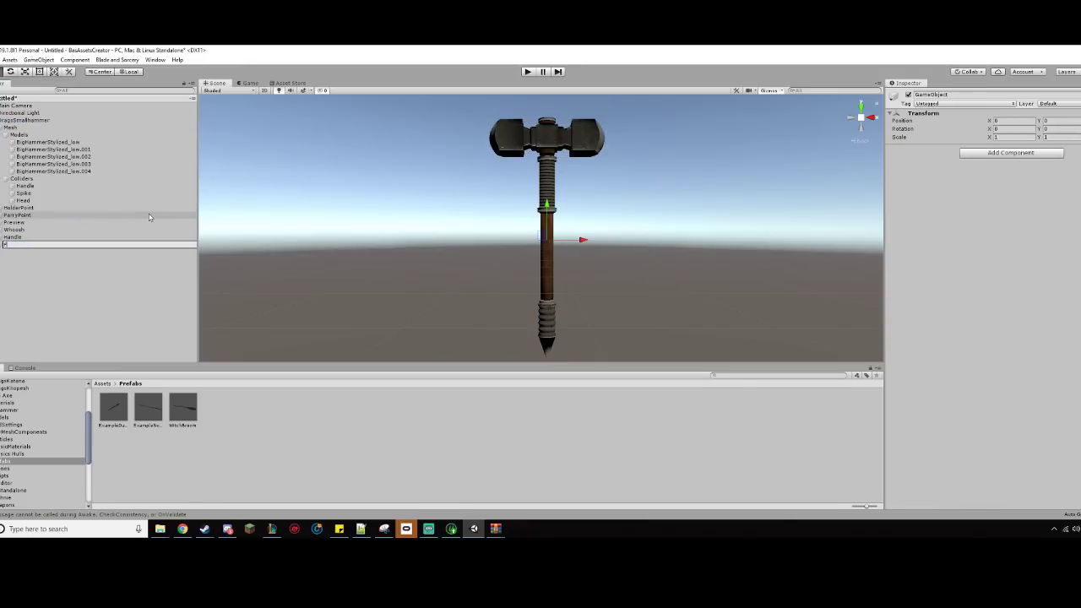
{"action": "type", "text": "lyRef"}
{"action": "key", "text": "Return"}
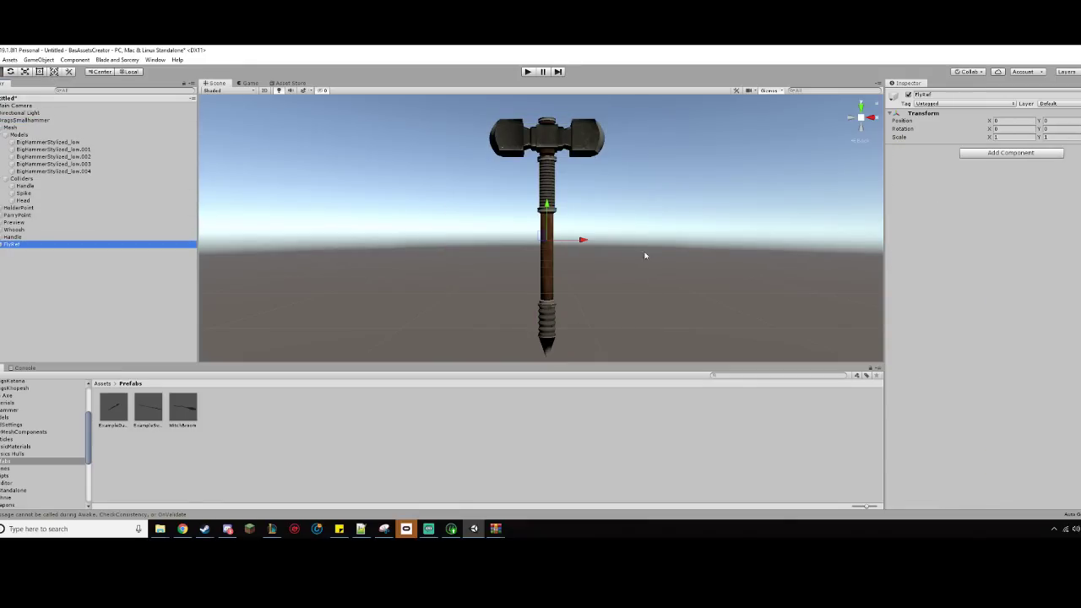
- Rotate FlyRef about its vertical axis and set its Y rotation to exactly 90
{"action": "left_click", "coordinate": [29, 72]}
{"action": "left_click_drag", "start_coordinate": [570, 249], "coordinate": [479, 254]}
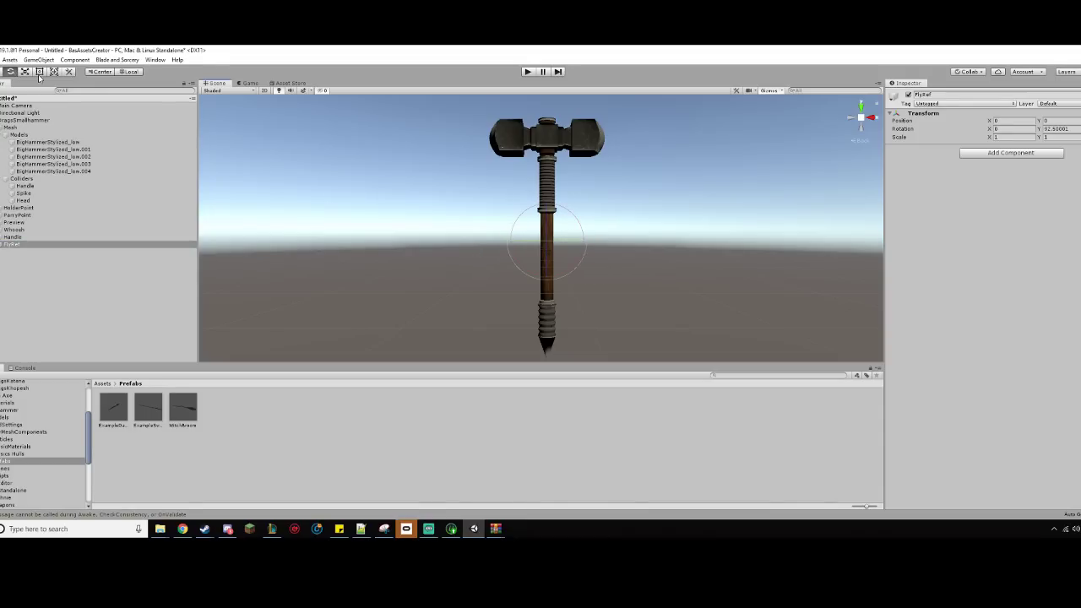
{"action": "left_click", "coordinate": [24, 236]}
{"action": "left_click", "coordinate": [24, 244]}
{"action": "left_click", "coordinate": [1, 72]}
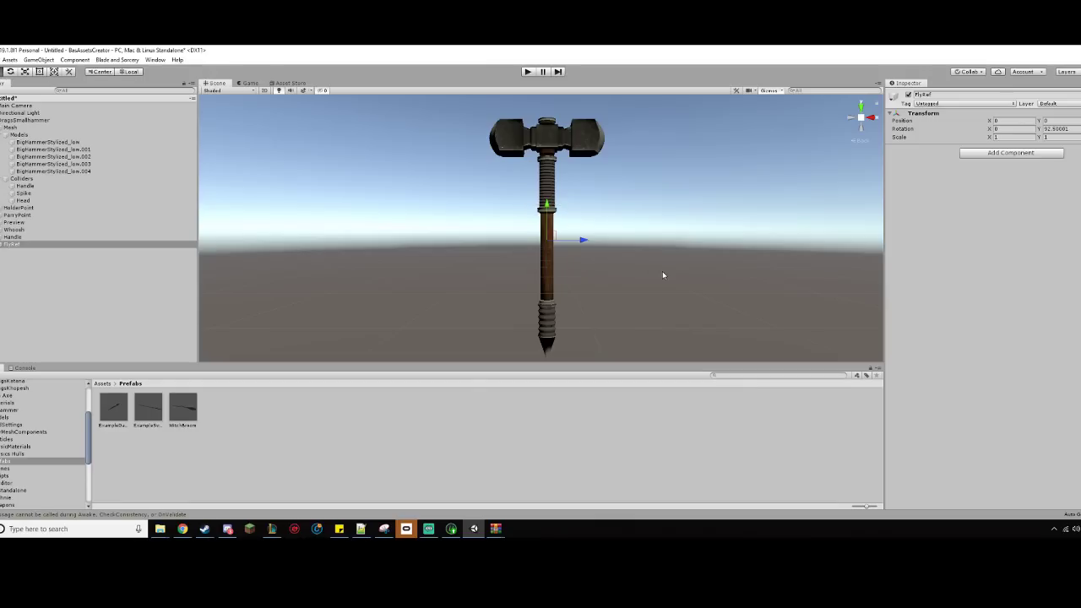
{"action": "scroll", "coordinate": [662, 271], "scroll_direction": "up", "scroll_amount": 1}
{"action": "left_click", "coordinate": [1067, 129]}
{"action": "type", "text": "90"}
- Move FlyRef up to the hammer head with X position 0.2, and tilt it about 10.5 degrees around X
{"action": "left_click_drag", "start_coordinate": [560, 250], "coordinate": [571, 101]}
{"action": "middle_click_drag", "start_coordinate": [638, 149], "coordinate": [620, 231]}
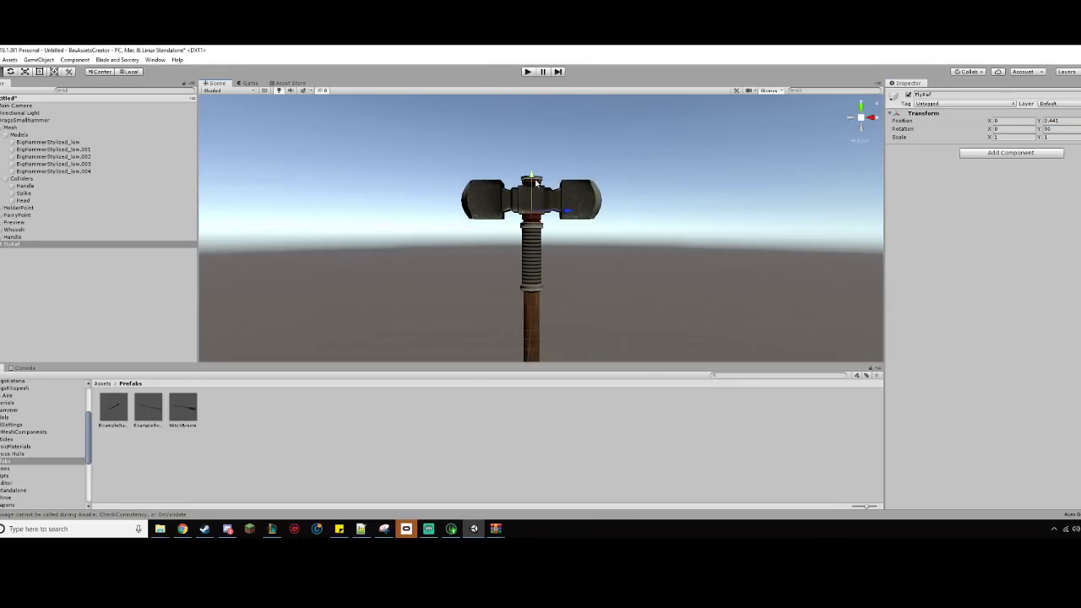
{"action": "left_click_drag", "start_coordinate": [536, 182], "coordinate": [611, 187]}
{"action": "left_click", "coordinate": [10, 71]}
{"action": "left_click", "coordinate": [2, 72]}
{"action": "scroll", "coordinate": [651, 222], "scroll_direction": "down", "scroll_amount": 3}
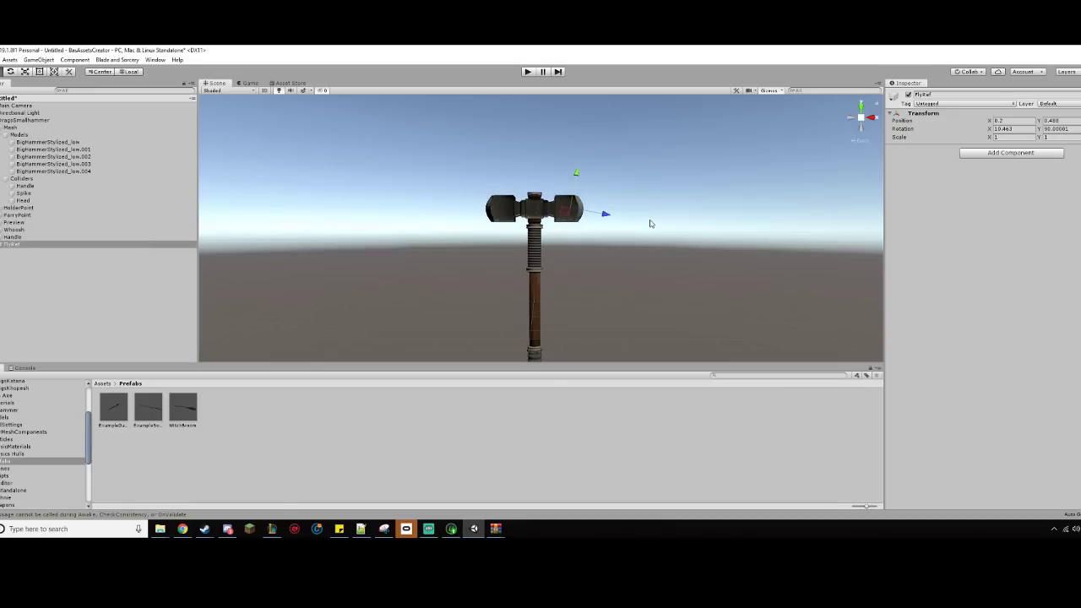
{"action": "scroll", "coordinate": [642, 268], "scroll_direction": "up", "scroll_amount": 3}
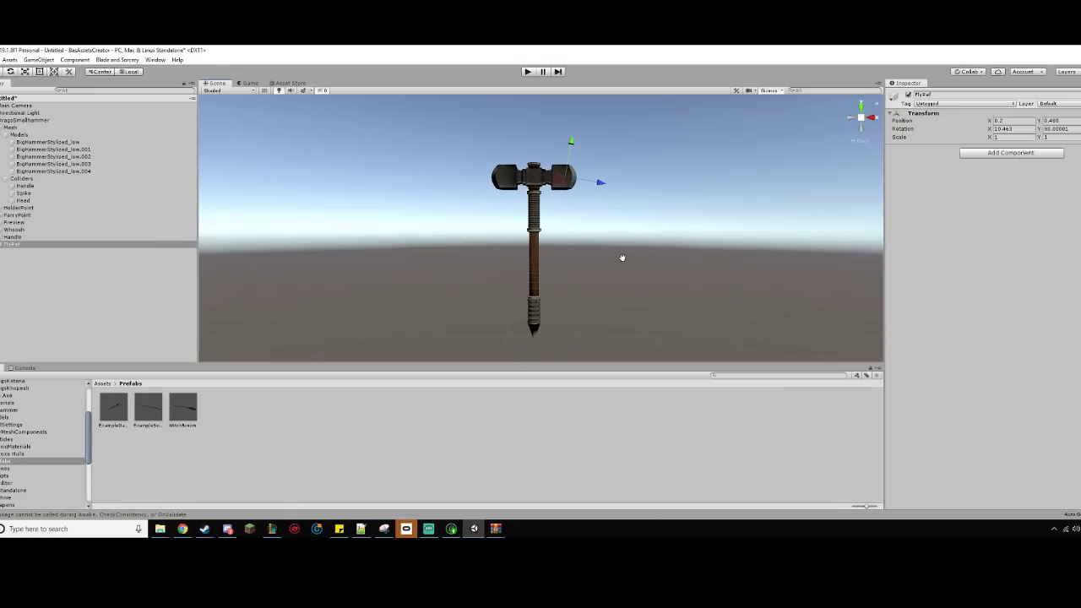
- Assign FlyRef as the Fly Dir Ref in DragsSmallhammer's Item Definition
{"action": "left_click", "coordinate": [25, 121]}
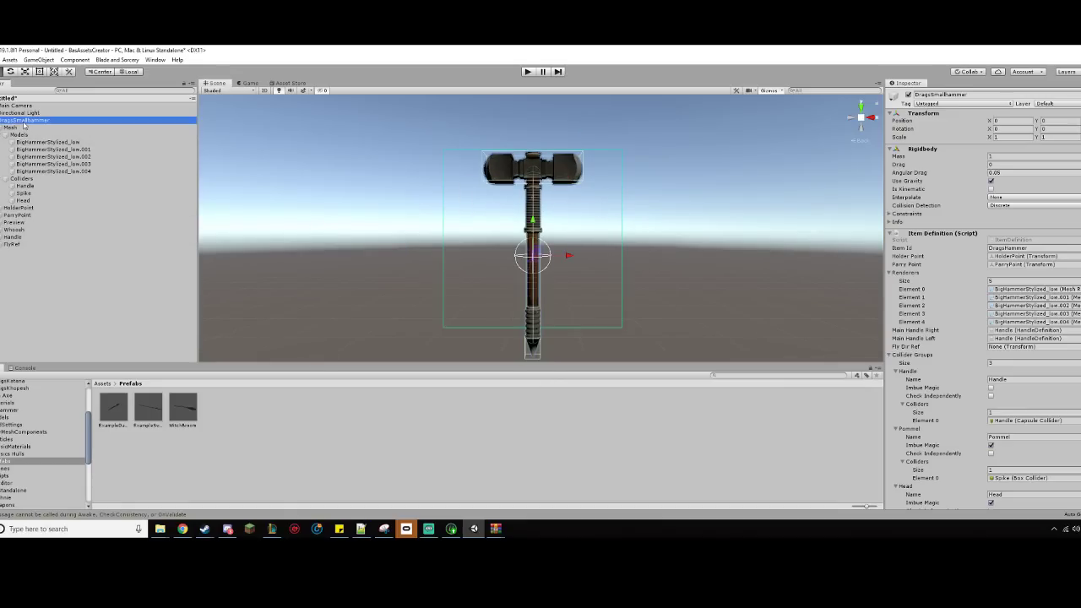
{"action": "left_click_drag", "start_coordinate": [161, 245], "coordinate": [1039, 347]}
{"action": "scroll", "coordinate": [1077, 333], "scroll_direction": "down", "scroll_amount": 3}
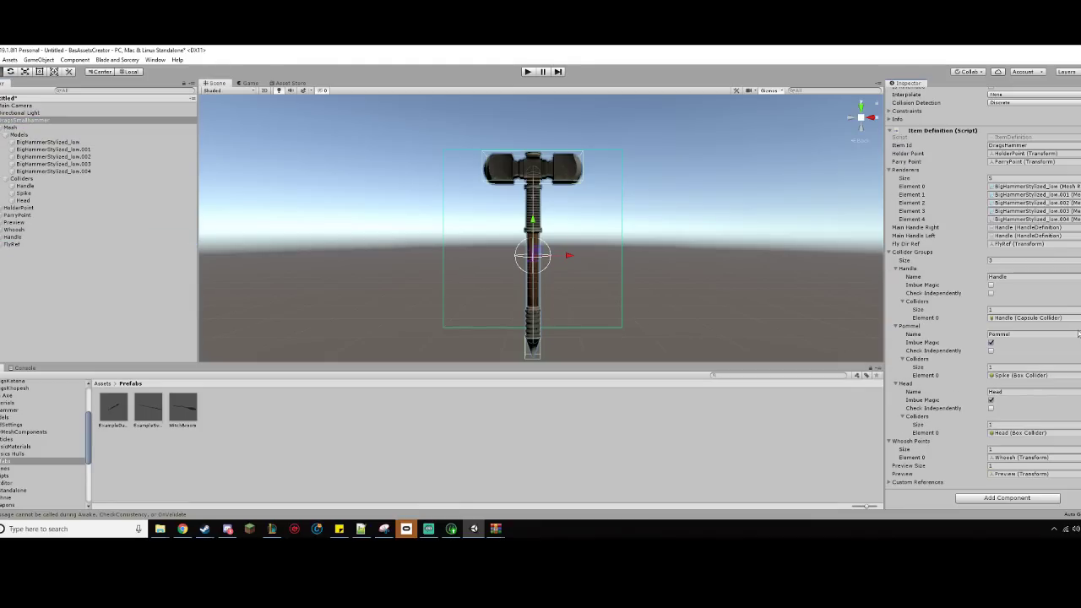
{"action": "scroll", "coordinate": [1034, 368], "scroll_direction": "up", "scroll_amount": 3}
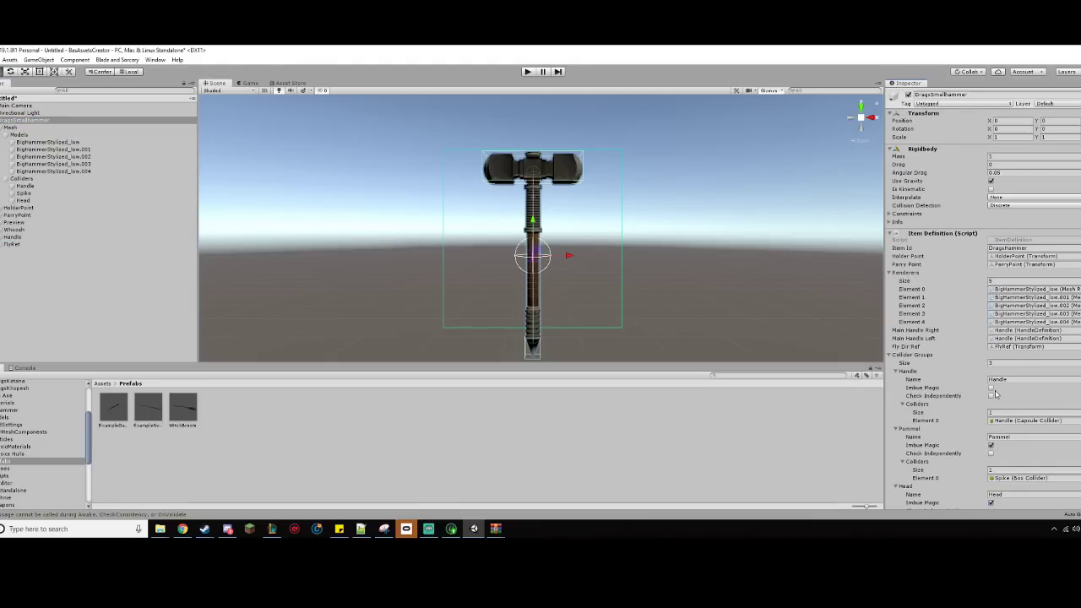
- Create an empty child object named Blunt1 under DragsSmallhammer
{"action": "right_click", "coordinate": [119, 120]}
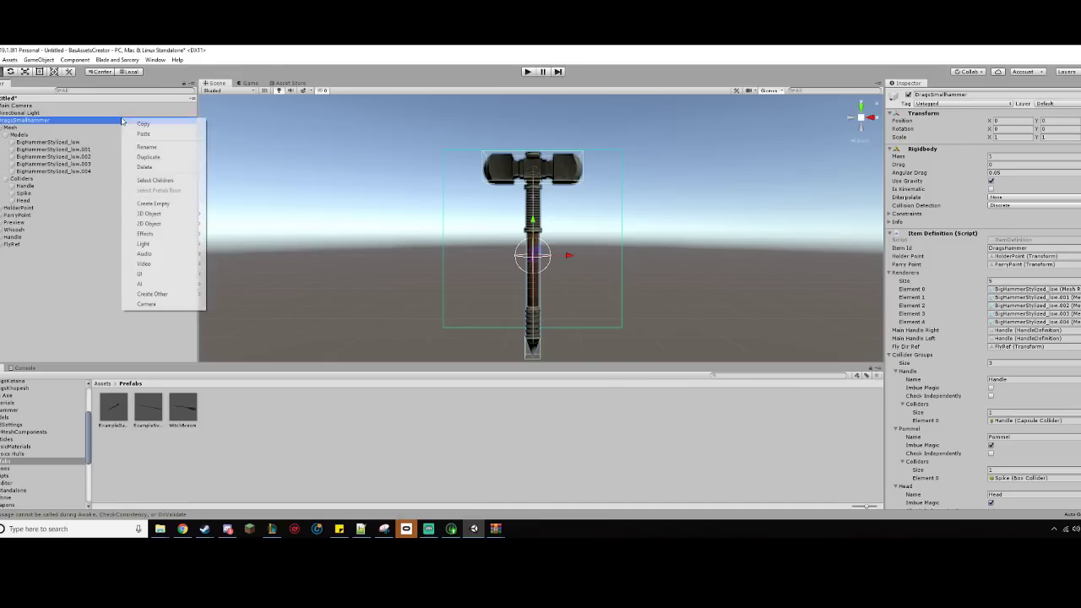
{"action": "left_click", "coordinate": [145, 203]}
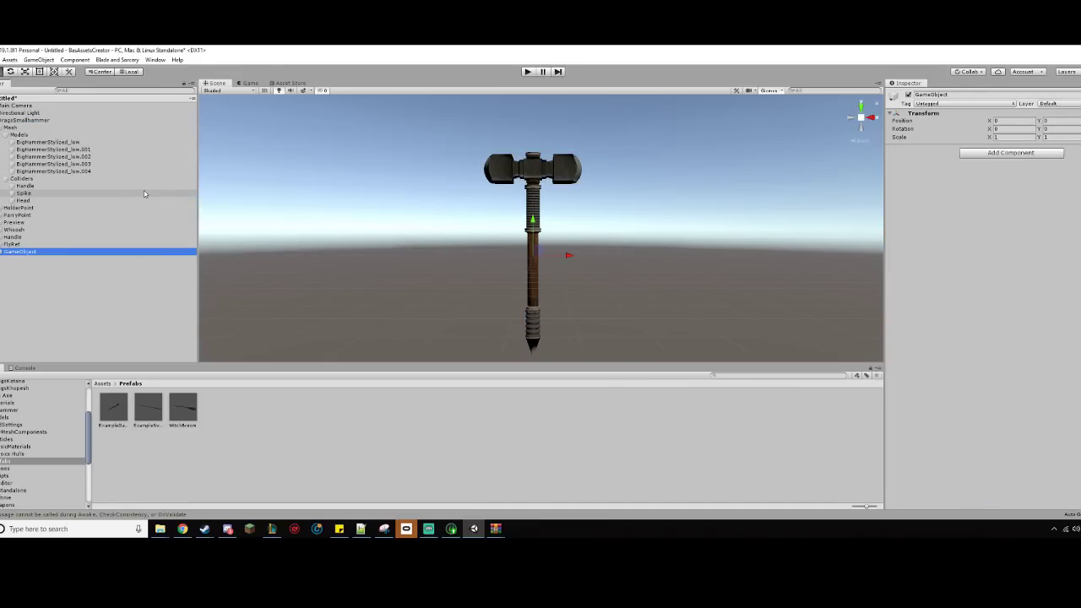
{"action": "type", "text": "Blunt1"}
{"action": "key", "text": "Return"}
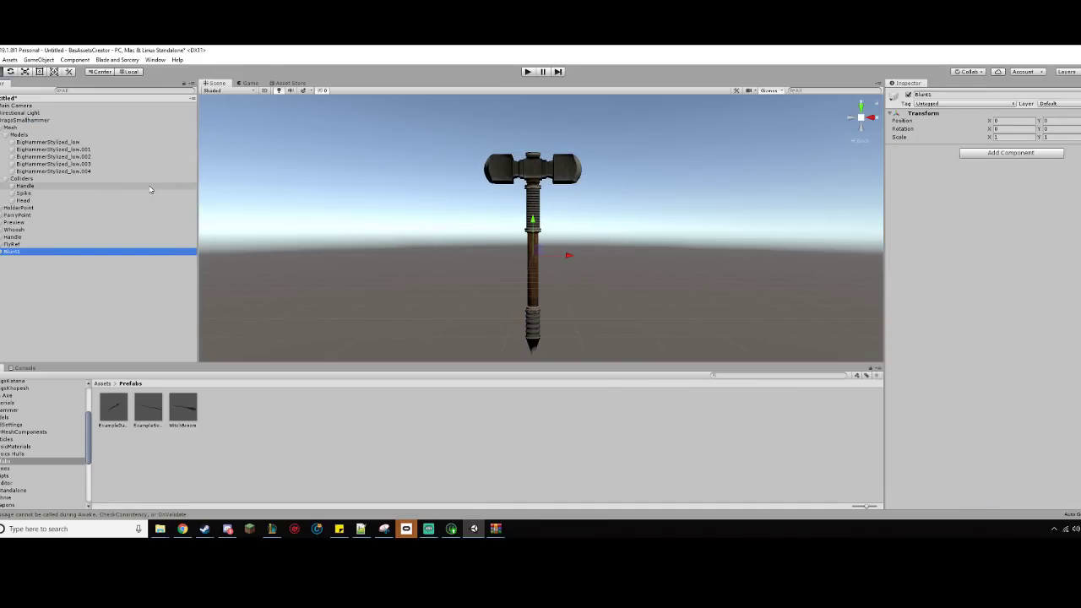
- Duplicate Blunt1 twice and rename the first copy Blunt2
{"action": "left_click", "coordinate": [17, 120]}
{"action": "key", "text": "F2"}
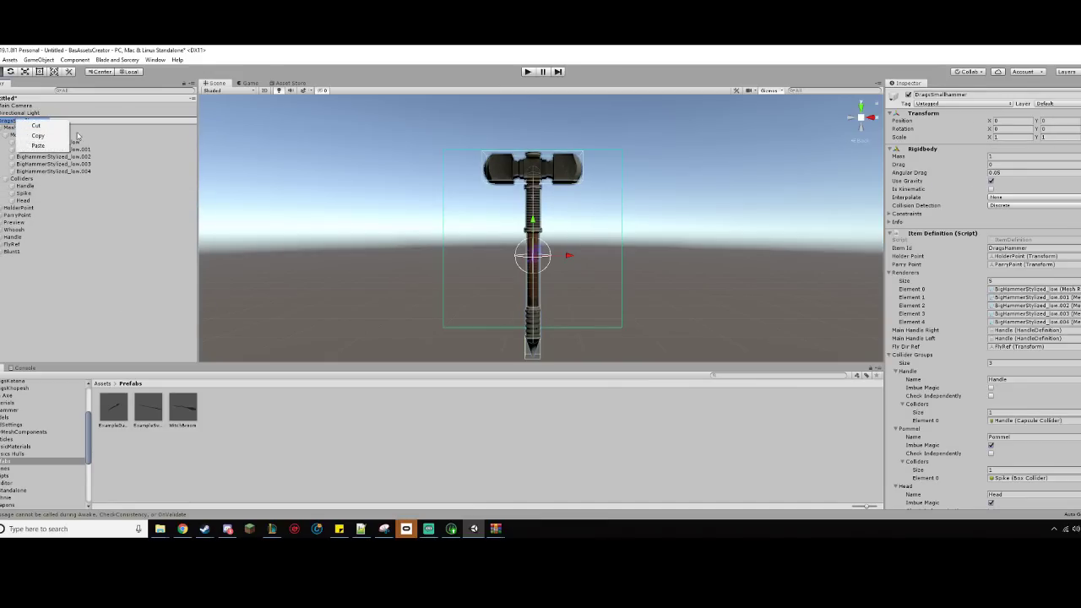
{"action": "left_click", "coordinate": [48, 252]}
{"action": "key", "text": "ctrl+d"}
{"action": "key", "text": "ctrl+d"}
{"action": "left_click", "coordinate": [55, 260]}
{"action": "key", "text": "F2"}
{"action": "type", "text": "Bl"}
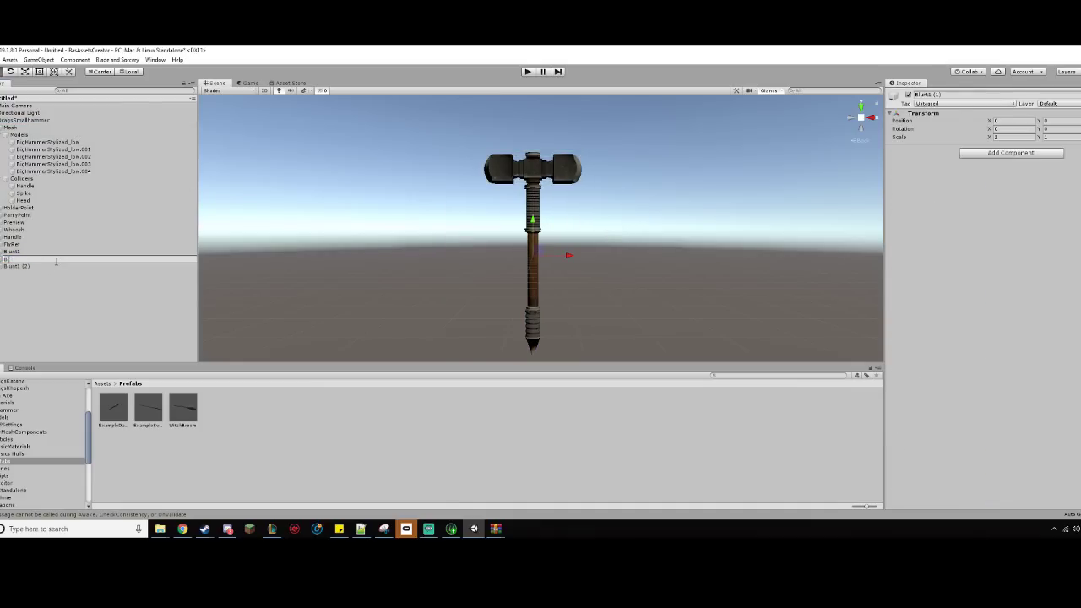
{"action": "type", "text": "unt2"}
{"action": "key", "text": "Return"}
- Rename the second copy of Blunt1 to Pierce
{"action": "left_click", "coordinate": [40, 266]}
{"action": "key", "text": "F2"}
{"action": "type", "text": "Bierce"}
{"action": "key", "text": "Return"}
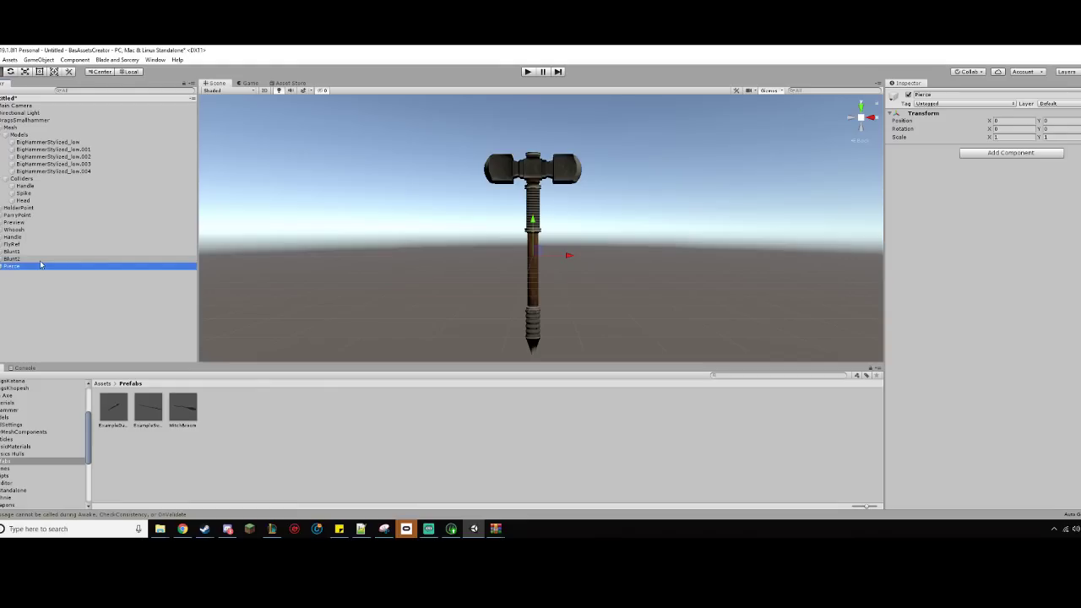
- Enlarge the scene view slightly and add a Damager Definition component to Blunt1
{"action": "left_click", "coordinate": [67, 251]}
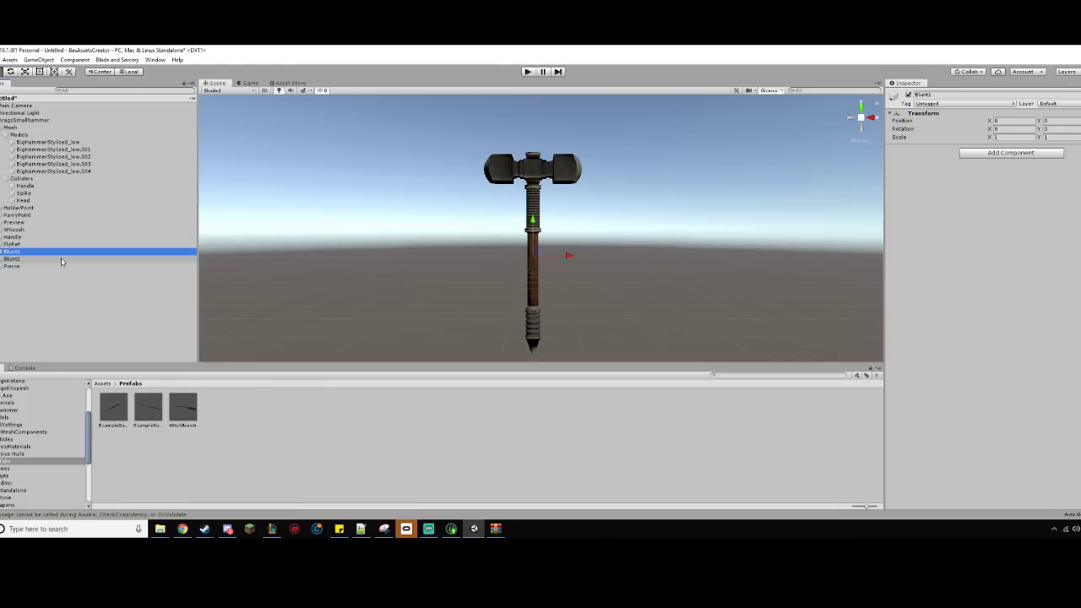
{"action": "key", "text": "f"}
{"action": "left_click", "coordinate": [58, 259]}
{"action": "scroll", "coordinate": [439, 325], "scroll_direction": "down", "scroll_amount": 5}
{"action": "left_click_drag", "start_coordinate": [537, 366], "coordinate": [538, 390]}
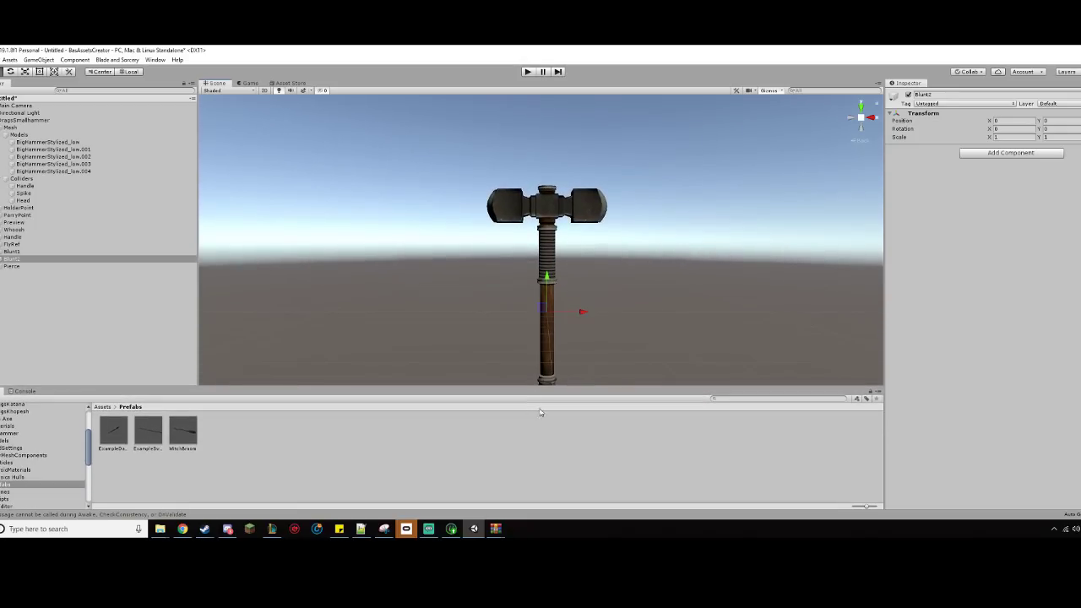
{"action": "left_click", "coordinate": [79, 252]}
{"action": "left_click", "coordinate": [1060, 153]}
{"action": "type", "text": "dama"}
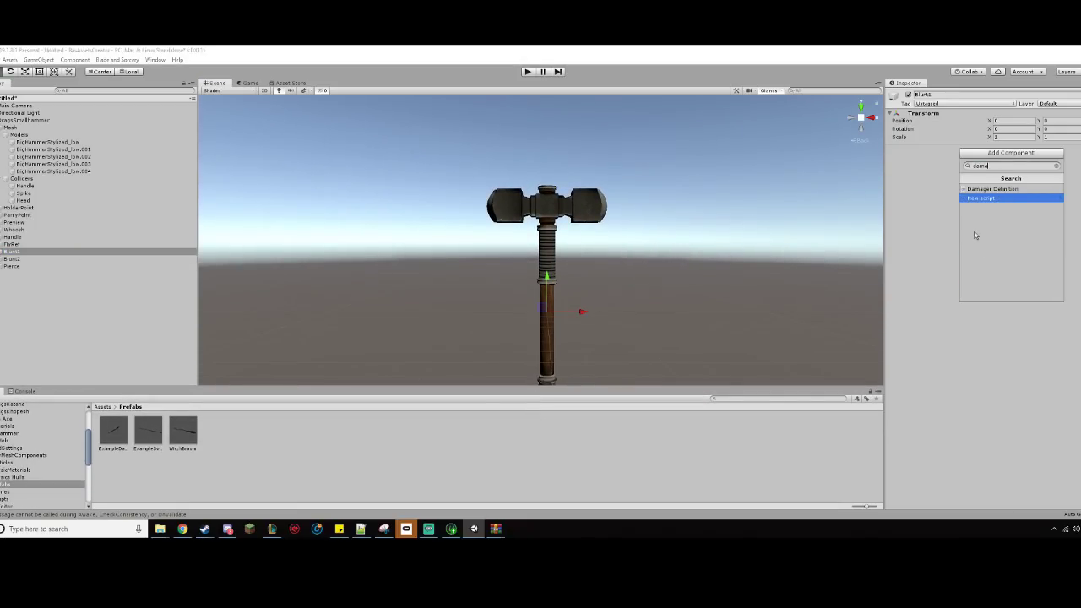
{"action": "left_click", "coordinate": [1004, 190]}
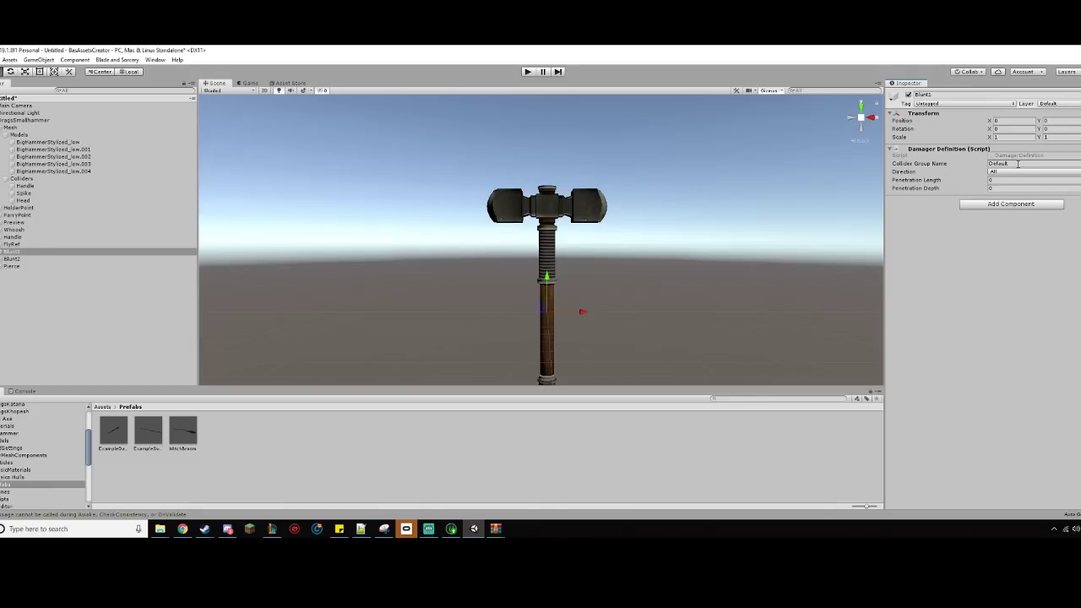
- Set Blunt1's Collider Group Name to Head and raise the object to the height of the hammer head
{"action": "left_click", "coordinate": [1024, 166]}
{"action": "left_click", "coordinate": [36, 120]}
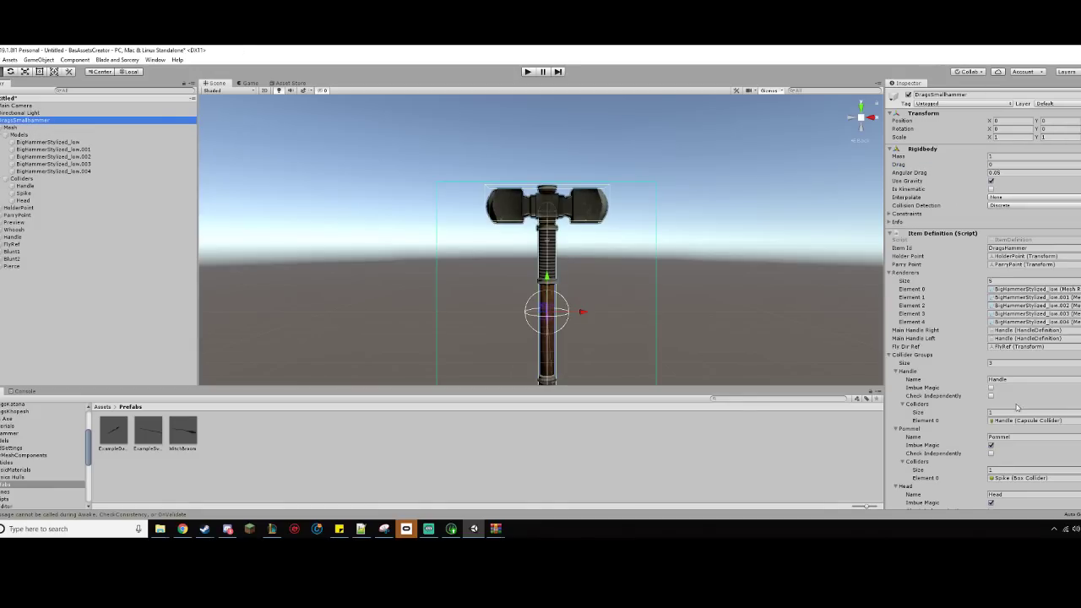
{"action": "scroll", "coordinate": [1017, 408], "scroll_direction": "down", "scroll_amount": 3}
{"action": "left_click", "coordinate": [40, 251]}
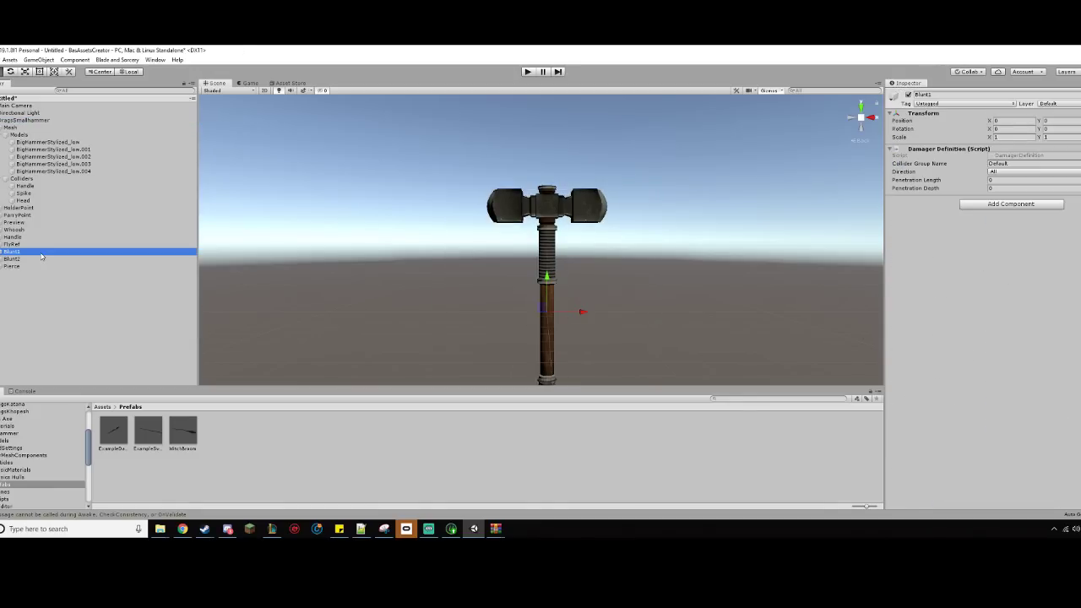
{"action": "left_click", "coordinate": [1042, 163]}
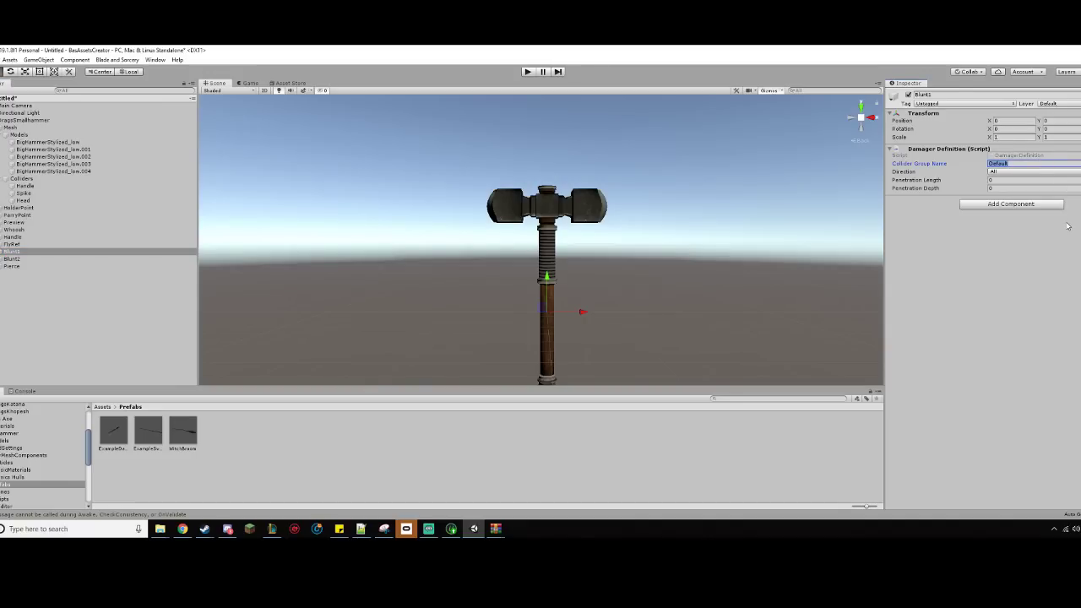
{"action": "type", "text": "Head"}
{"action": "left_click_drag", "start_coordinate": [545, 282], "coordinate": [568, 176]}
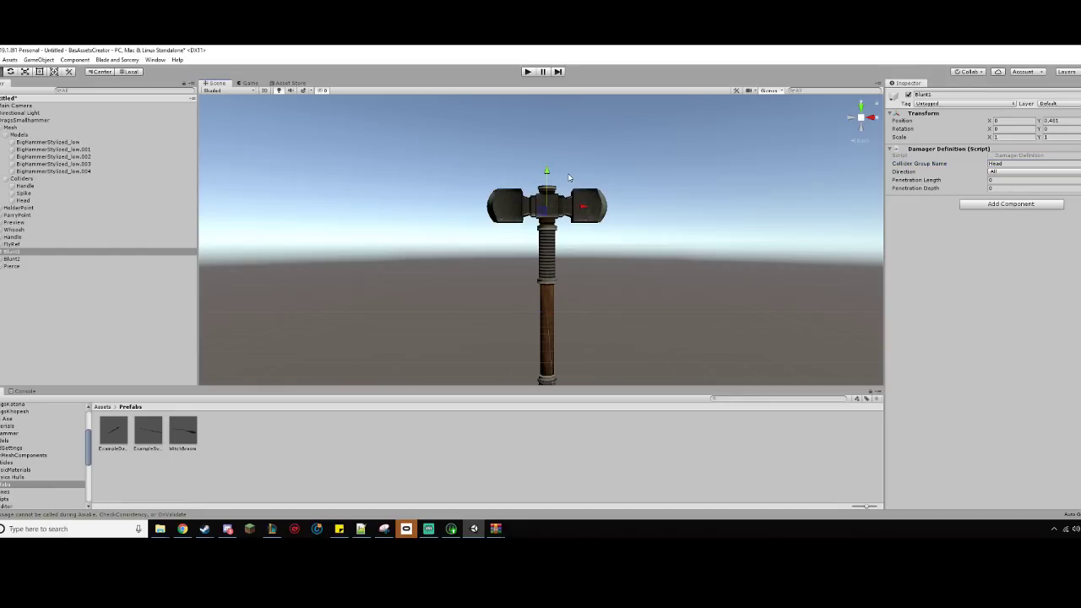
- Add a Damager Definition component to Blunt2 and set its Collider Group Name to Handle
{"action": "left_click", "coordinate": [57, 258]}
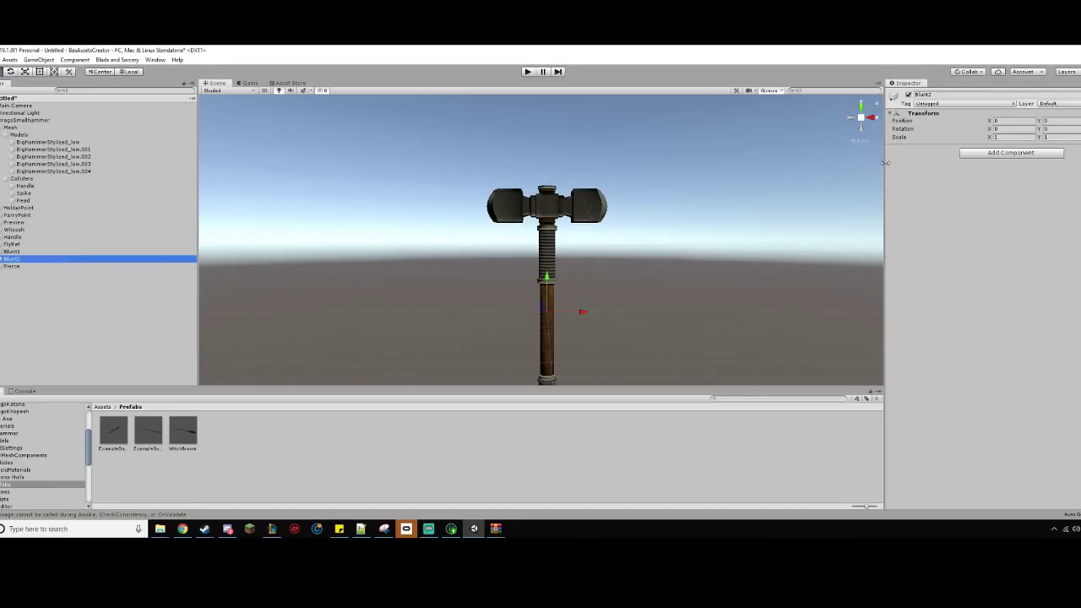
{"action": "left_click", "coordinate": [991, 164]}
{"action": "left_click", "coordinate": [991, 156]}
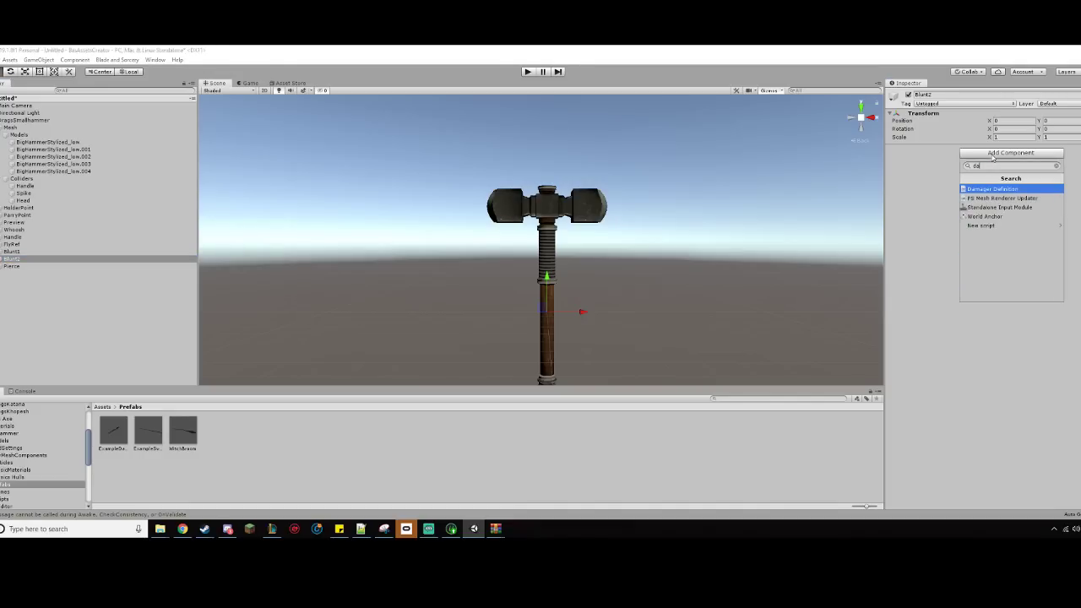
{"action": "left_click", "coordinate": [1001, 185]}
{"action": "left_click", "coordinate": [1035, 163]}
{"action": "type", "text": "Handle"}
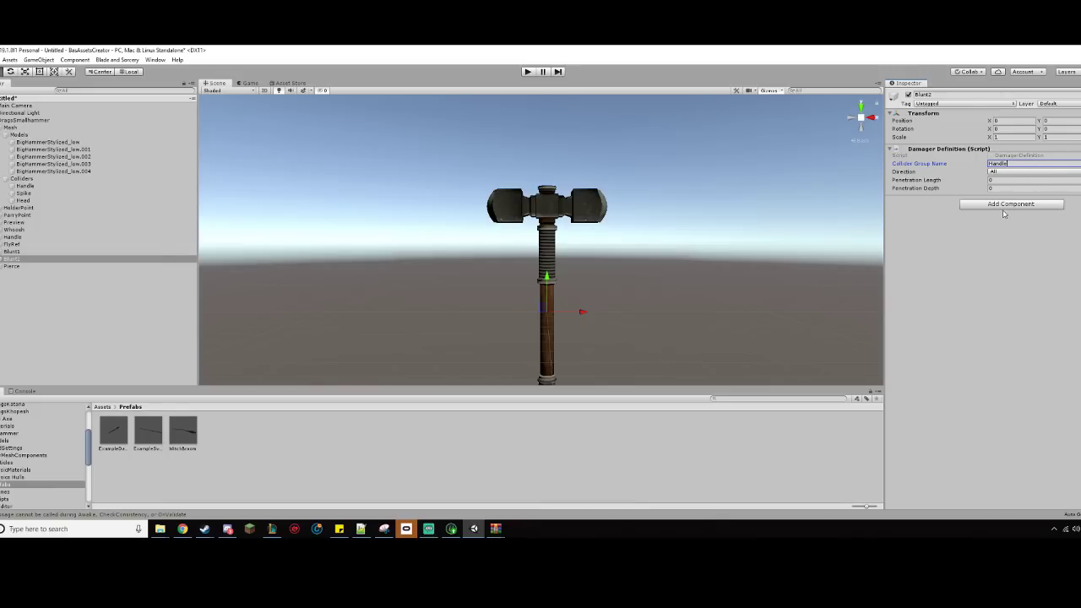
- Lower the Pierce object to just below the hammer's bottom spike, at about Y -0.669
{"action": "left_click", "coordinate": [47, 267]}
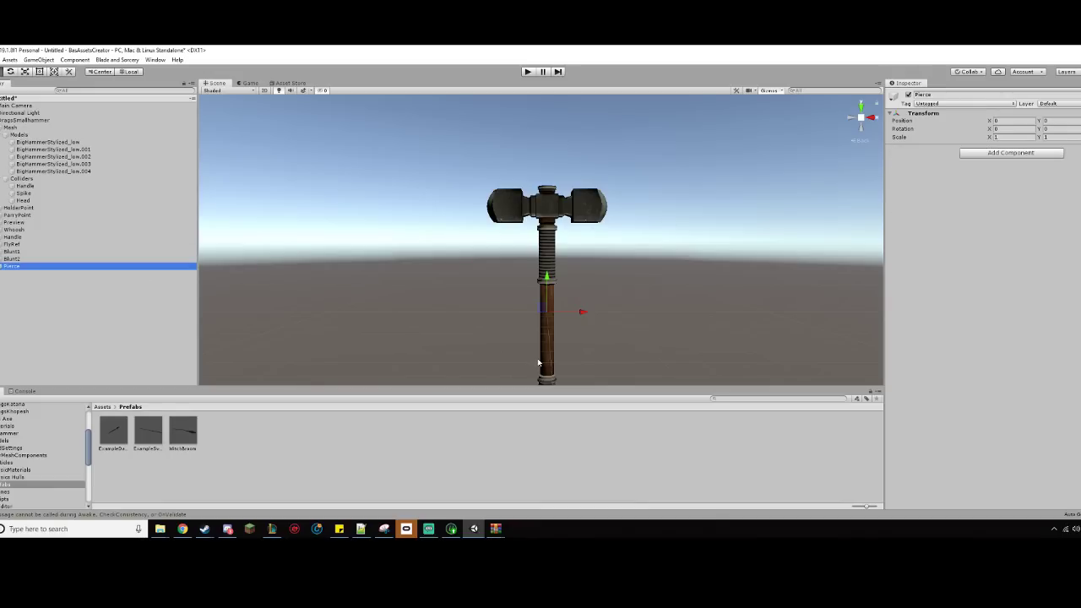
{"action": "key", "text": "f"}
{"action": "left_click_drag", "start_coordinate": [545, 175], "coordinate": [564, 310]}
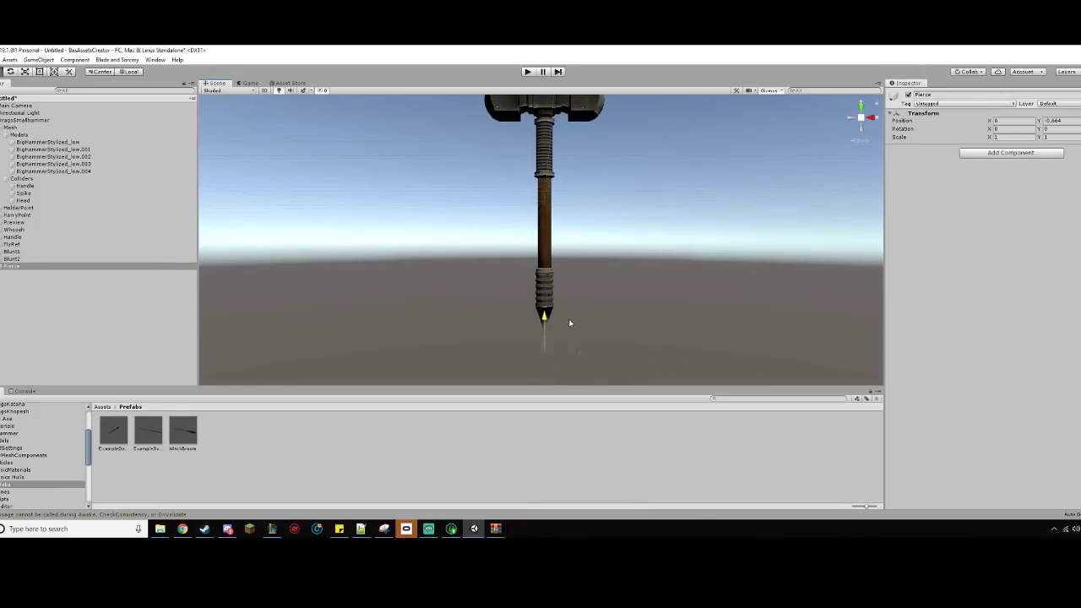
{"action": "key", "text": "f"}
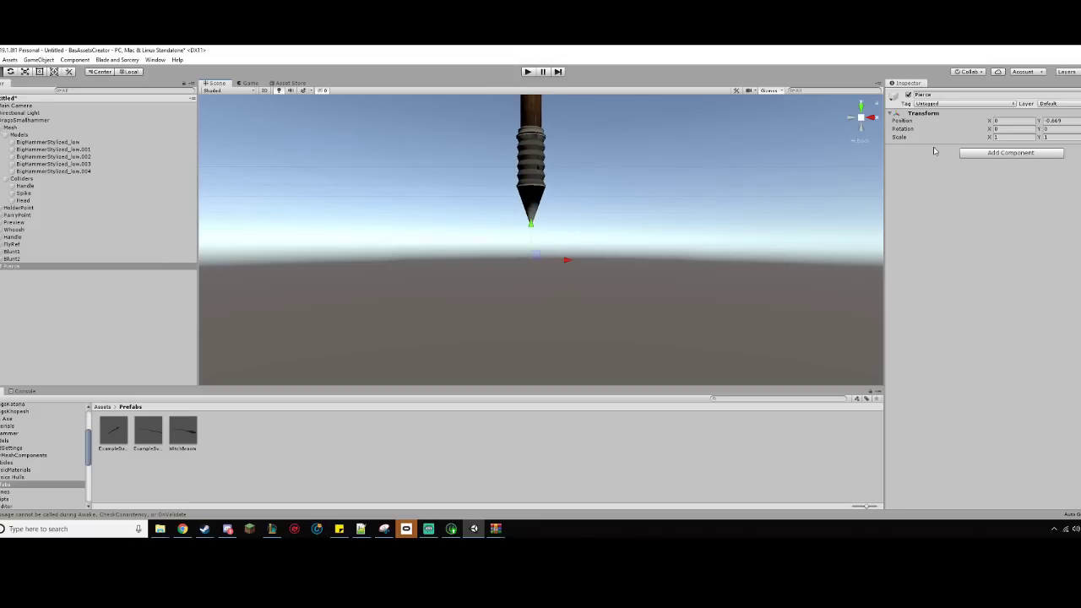
- Add a Damager Definition component to Pierce with Penetration Length 1 and Penetration Depth 1
{"action": "left_click", "coordinate": [976, 154]}
{"action": "left_click", "coordinate": [980, 187]}
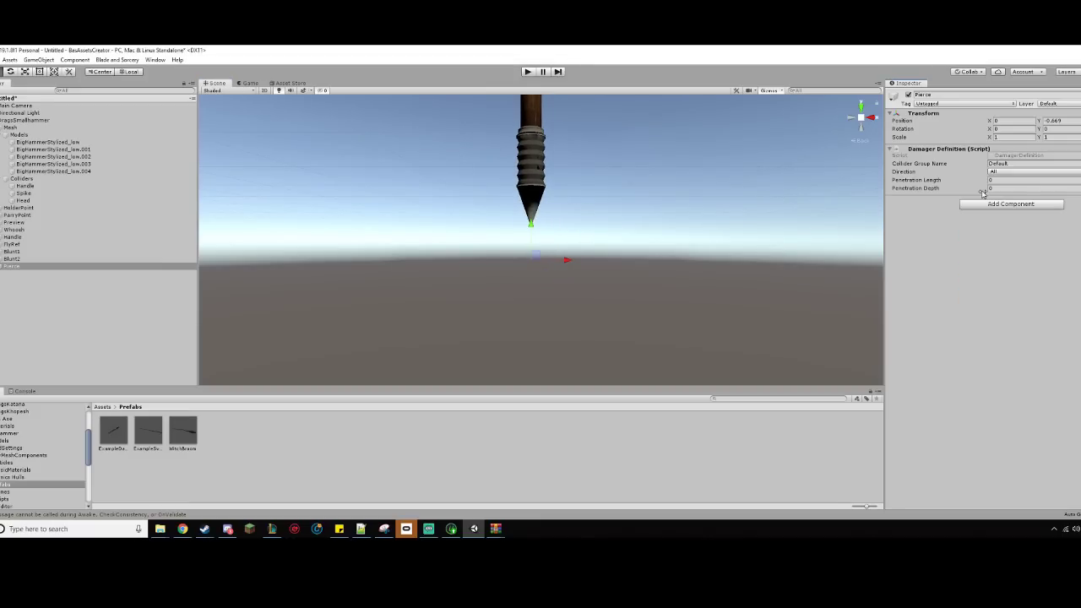
{"action": "left_click", "coordinate": [967, 179]}
{"action": "key", "text": "Return"}
{"action": "mouse_move", "coordinate": [687, 256]}
{"action": "middle_mouse_down"}
{"action": "mouse_move", "coordinate": [653, 231]}
{"action": "mouse_move", "coordinate": [682, 256]}
{"action": "middle_mouse_up"}
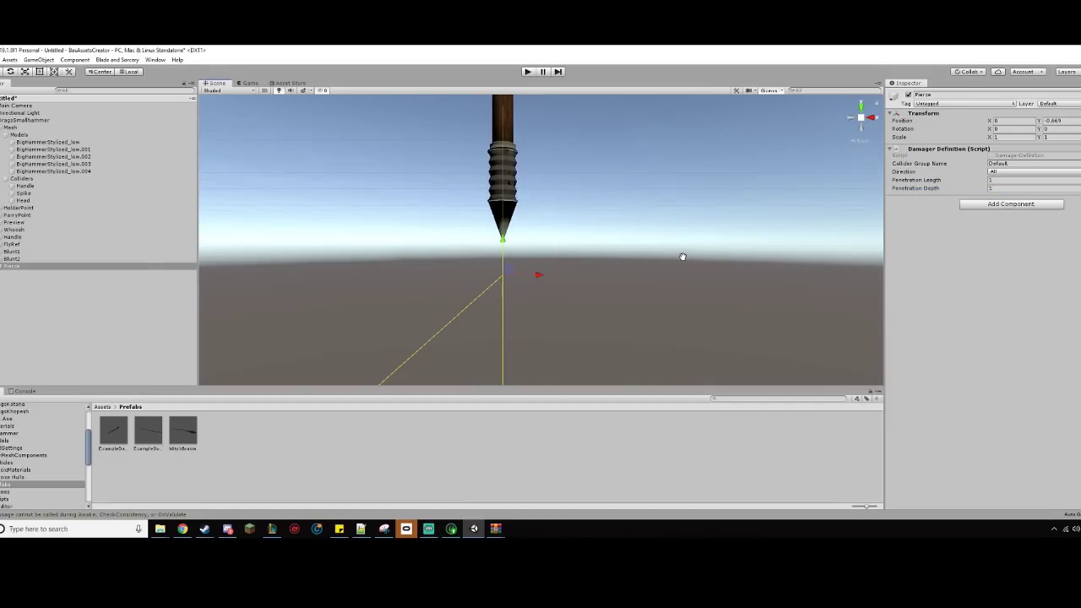
- Set Pierce's rotation to 90 on X and 90 on Y
{"action": "left_click", "coordinate": [1028, 128]}
{"action": "type", "text": "90"}
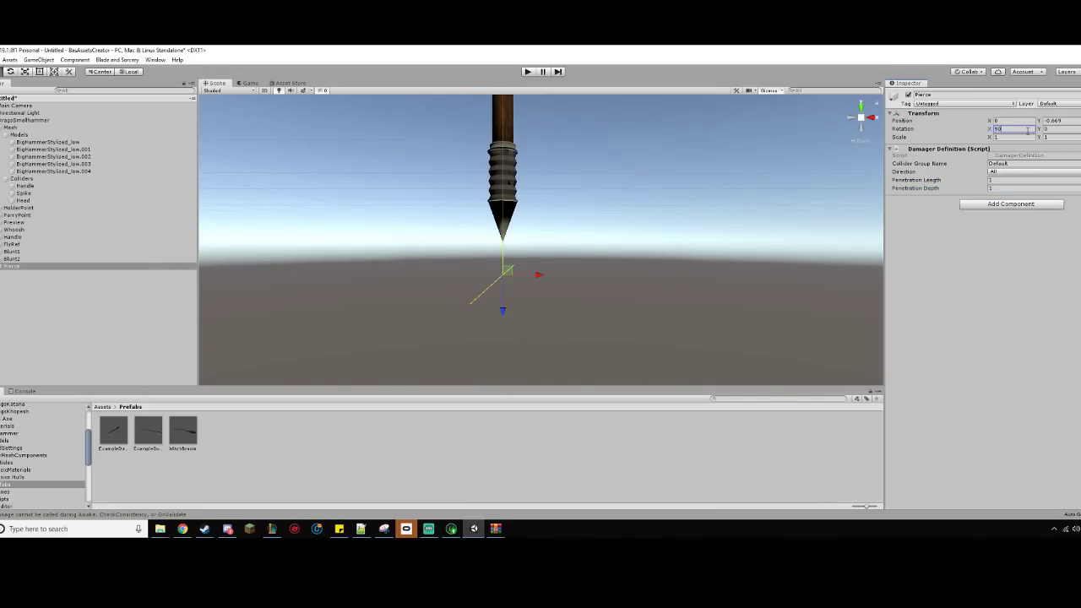
{"action": "left_click", "coordinate": [1061, 129]}
{"action": "type", "text": "90"}
{"action": "scroll", "coordinate": [656, 270], "scroll_direction": "up", "scroll_amount": 1}
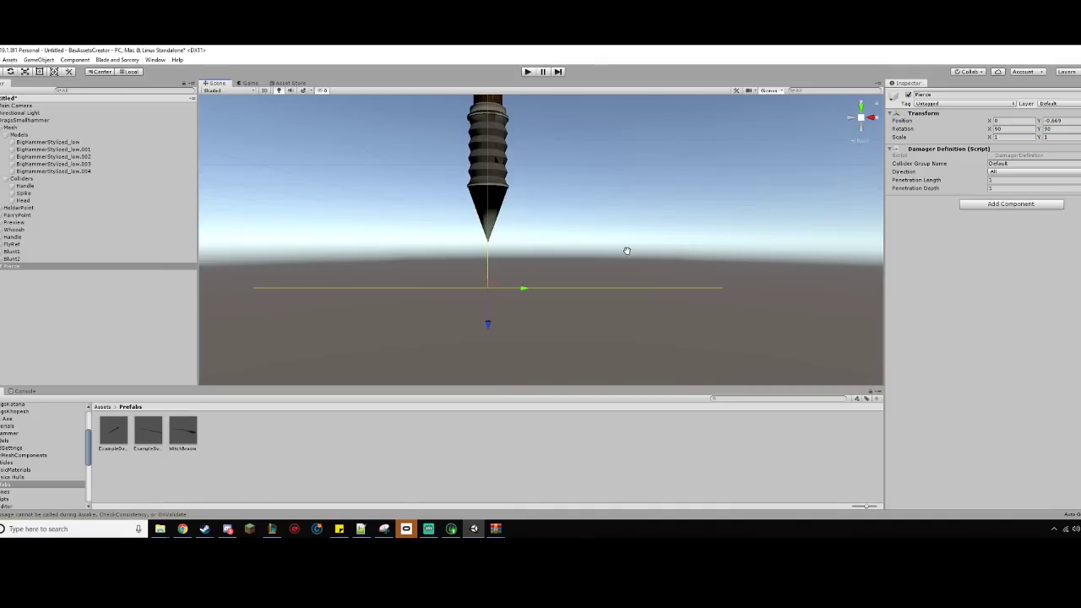
- Raise Pierce to the tip of the bottom spike, at about Y -0.5718, keeping it centred at X 0
{"action": "middle_click_drag", "start_coordinate": [627, 251], "coordinate": [656, 254]}
{"action": "scroll", "coordinate": [657, 253], "scroll_direction": "down", "scroll_amount": 2}
{"action": "middle_click_drag", "start_coordinate": [559, 273], "coordinate": [564, 243]}
{"action": "scroll", "coordinate": [563, 243], "scroll_direction": "up", "scroll_amount": 3}
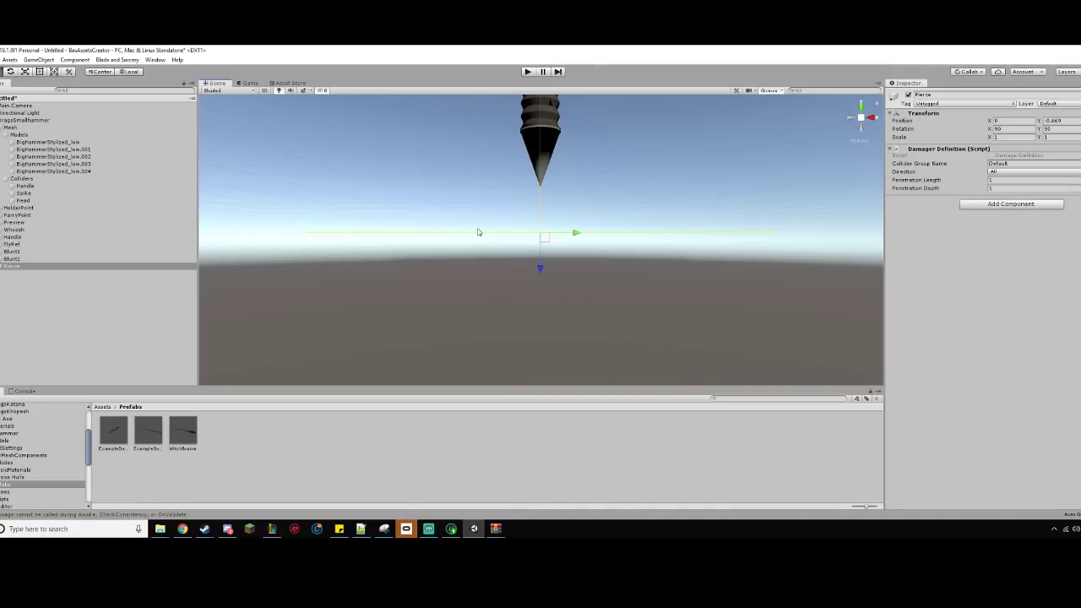
{"action": "left_click_drag", "start_coordinate": [540, 269], "coordinate": [542, 227]}
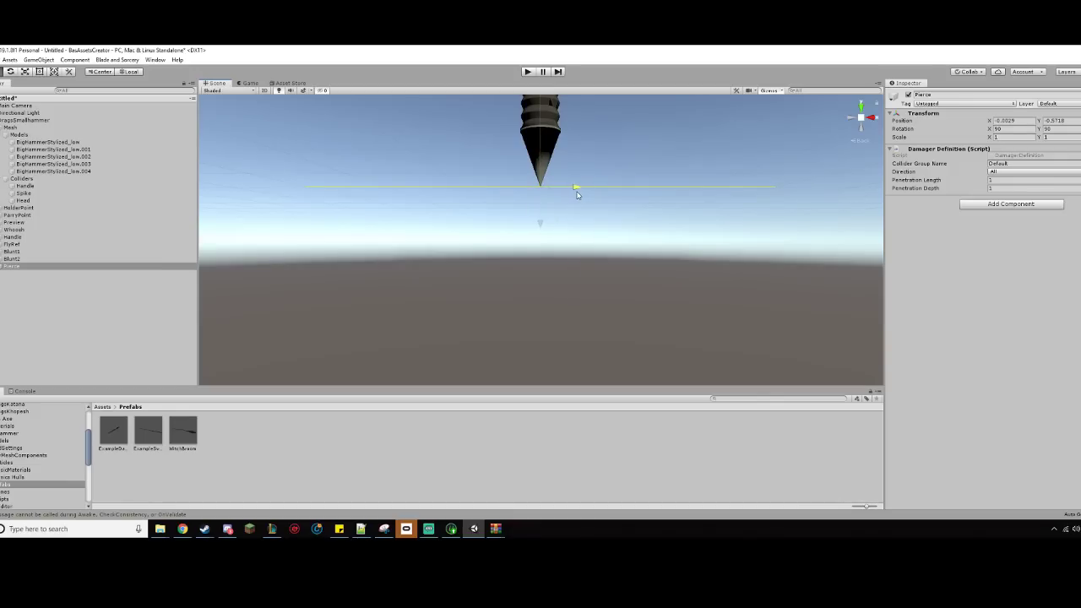
{"action": "scroll", "coordinate": [663, 256], "scroll_direction": "down", "scroll_amount": 4}
{"action": "scroll", "coordinate": [597, 232], "scroll_direction": "up", "scroll_amount": 4}
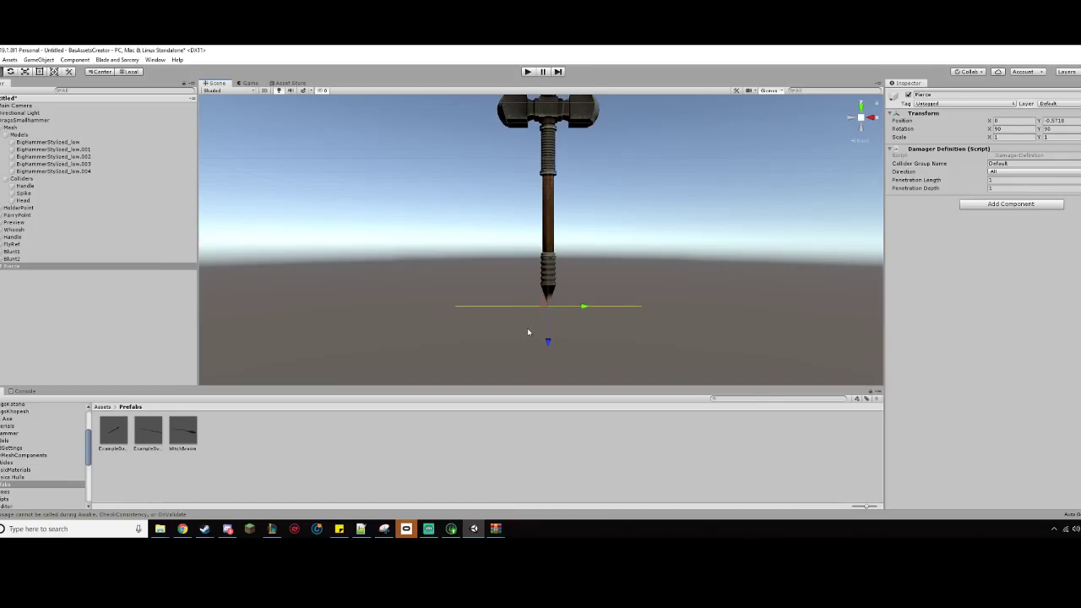
{"action": "scroll", "coordinate": [600, 288], "scroll_direction": "up", "scroll_amount": 4}
{"action": "middle_click_drag", "start_coordinate": [616, 309], "coordinate": [608, 243]}
{"action": "scroll", "coordinate": [608, 243], "scroll_direction": "up", "scroll_amount": 5}
{"action": "scroll", "coordinate": [608, 243], "scroll_direction": "down", "scroll_amount": 3}
{"action": "scroll", "coordinate": [608, 242], "scroll_direction": "up", "scroll_amount": 3}
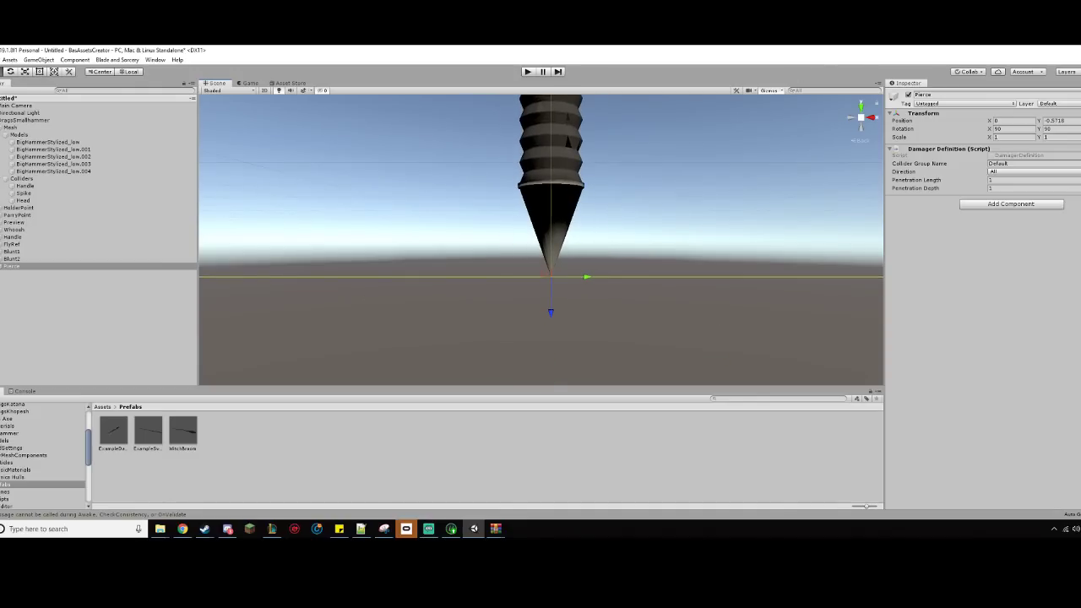
- Set Pierce's Penetration Length to 0 and Penetration Depth to 0.1
{"action": "left_click", "coordinate": [1025, 182]}
{"action": "key", "text": "BackSpace"}
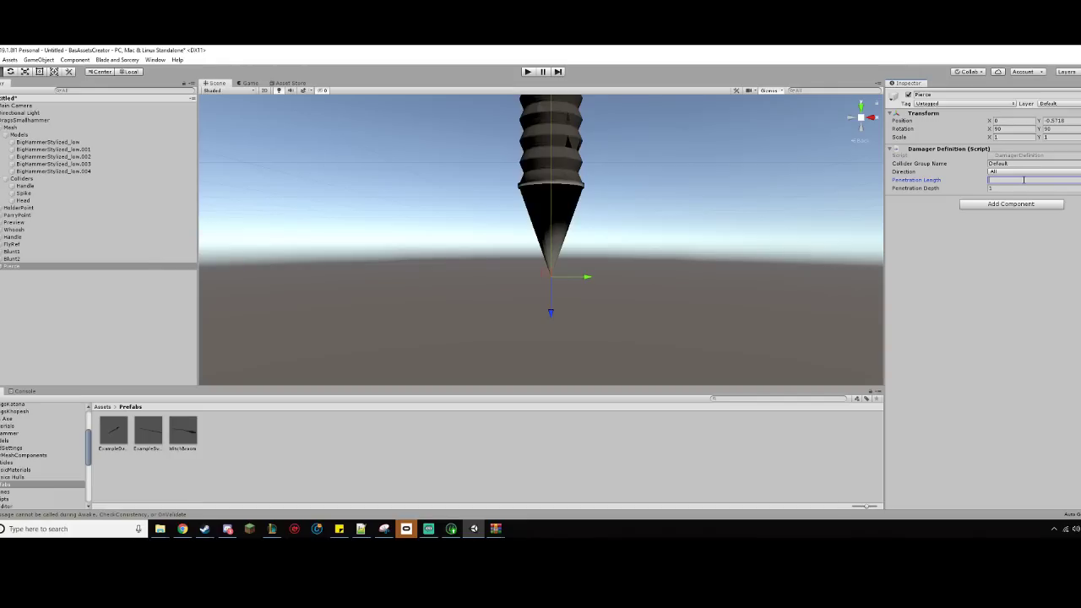
{"action": "left_click", "coordinate": [1014, 189]}
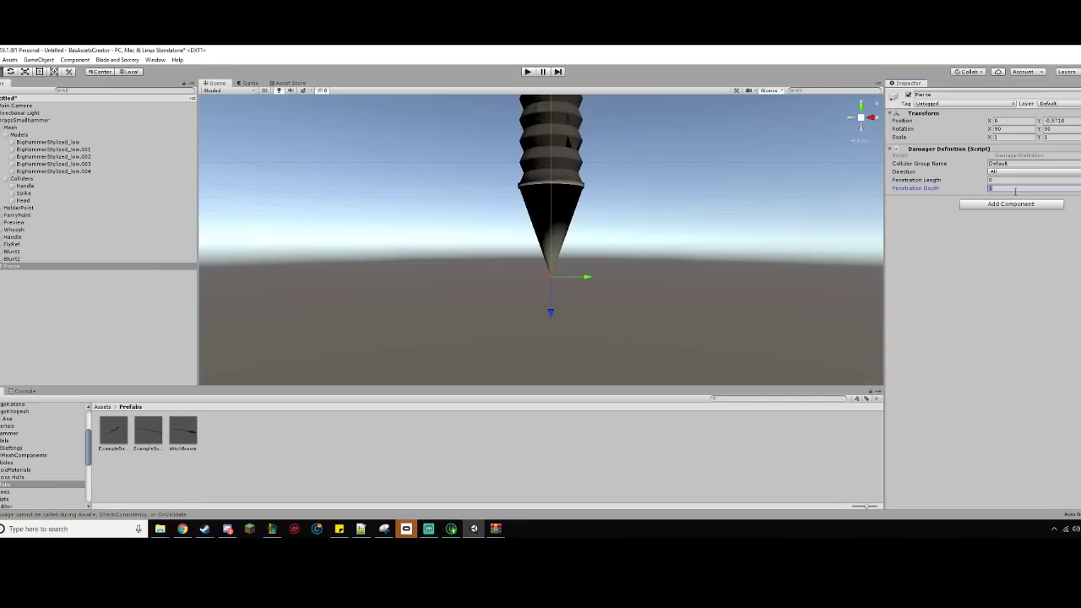
{"action": "type", "text": "0.3"}
{"action": "left_click", "coordinate": [590, 279]}
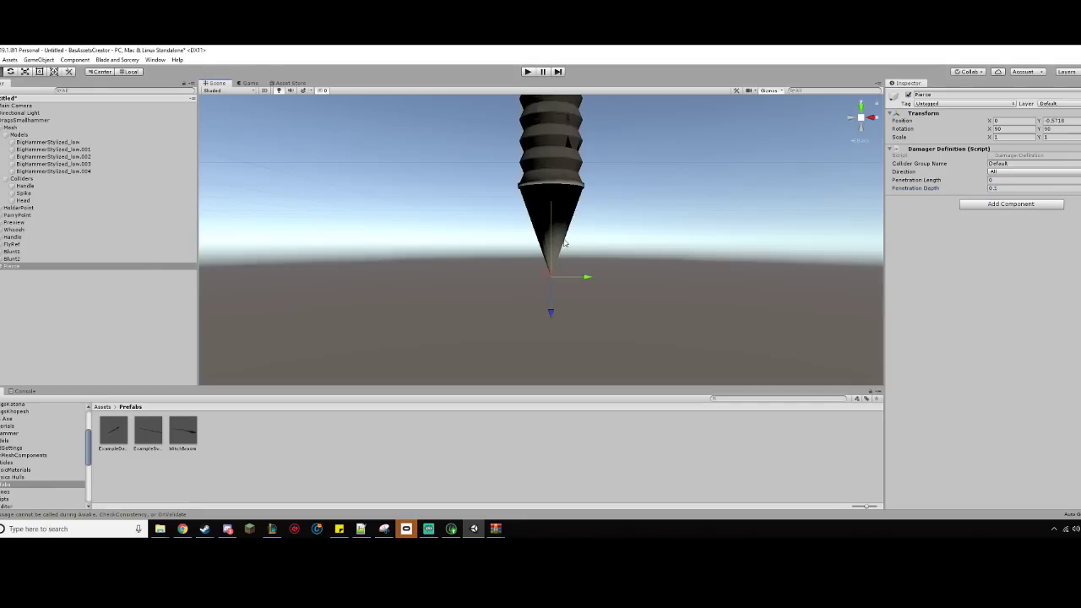
- Set Pierce's Collider Group Name to Pommel and its damage Direction to Forward
{"action": "left_click", "coordinate": [1009, 164]}
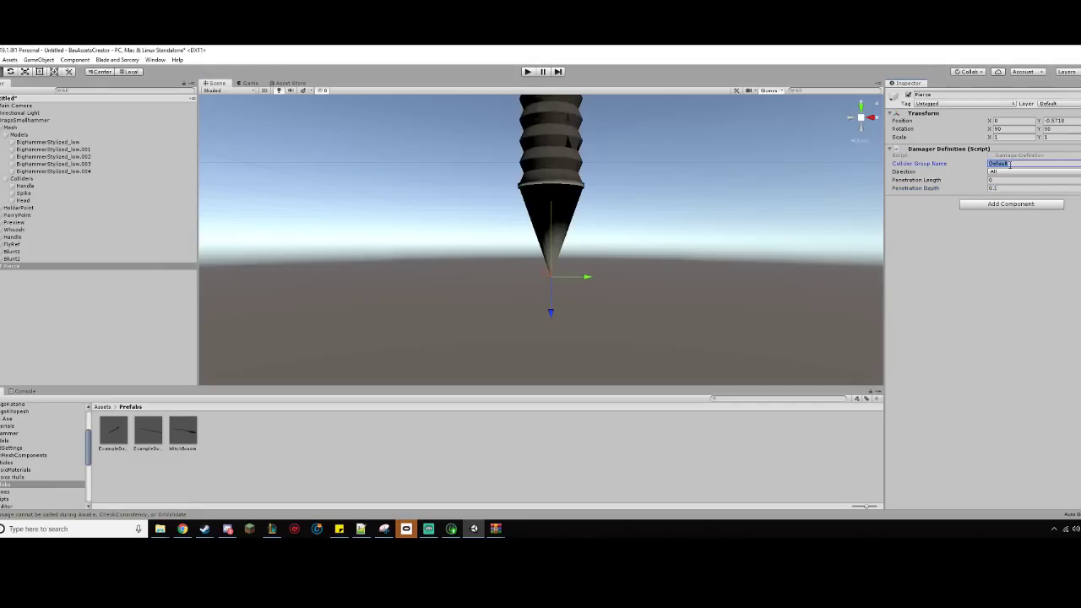
{"action": "type", "text": "Pommel"}
{"action": "left_click", "coordinate": [1010, 172]}
{"action": "left_click", "coordinate": [1023, 189]}
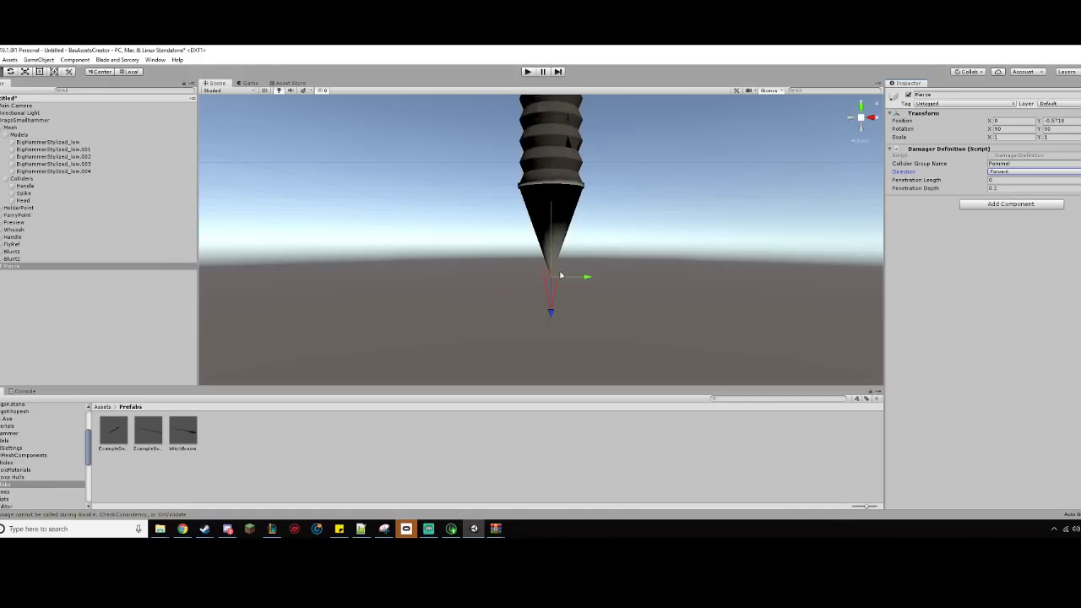
- Examine the Handle, Spike and Head colliders against the whole hammer model
{"action": "scroll", "coordinate": [632, 292], "scroll_direction": "down", "scroll_amount": 4}
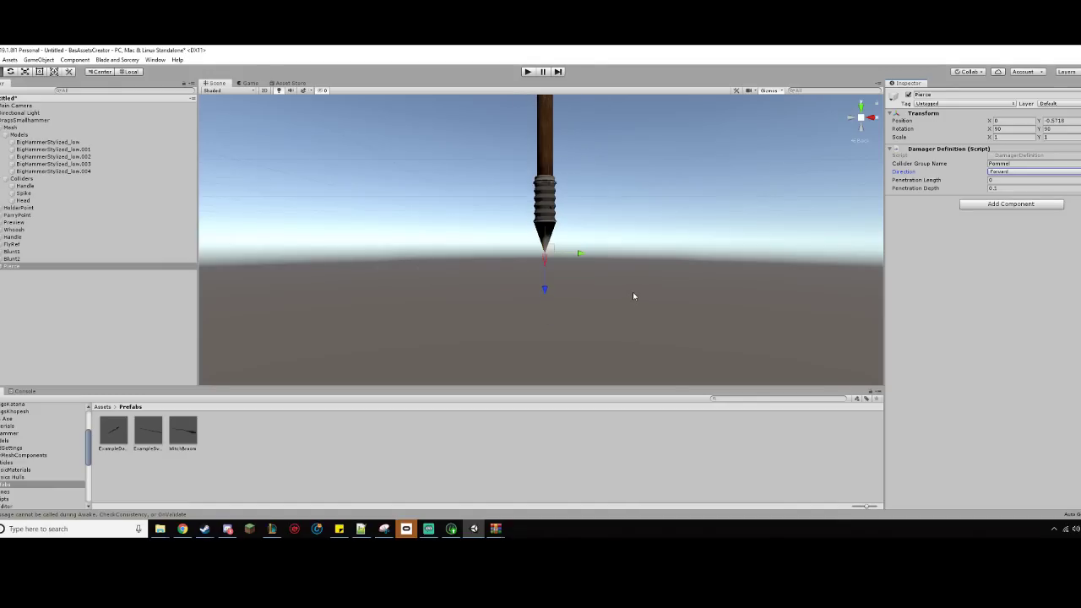
{"action": "middle_click_drag", "start_coordinate": [632, 291], "coordinate": [621, 361]}
{"action": "scroll", "coordinate": [626, 347], "scroll_direction": "down", "scroll_amount": 3}
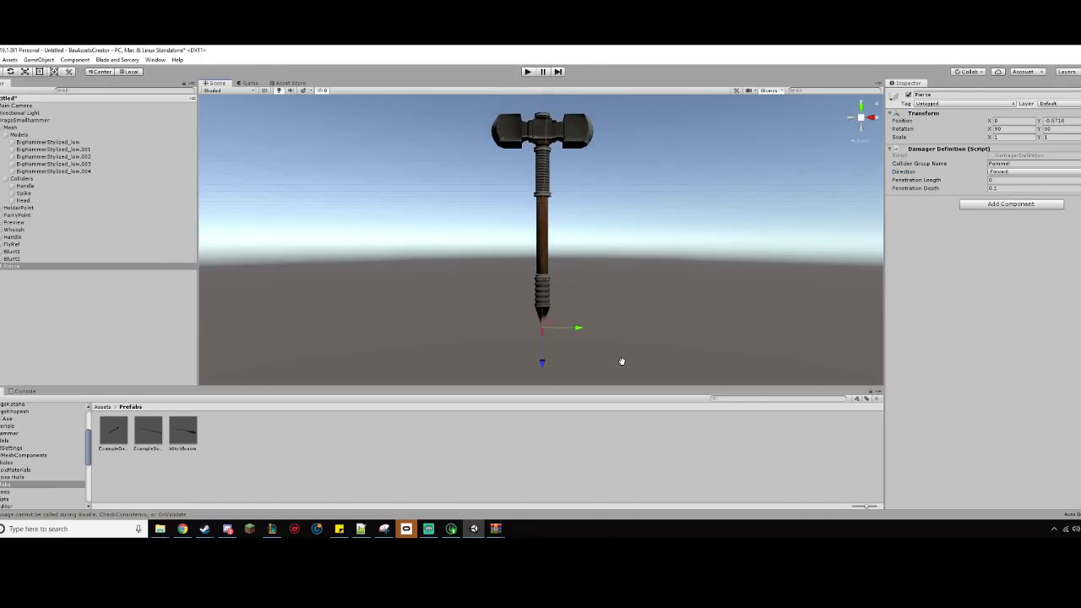
{"action": "left_click", "coordinate": [72, 185]}
{"action": "left_click", "coordinate": [74, 192]}
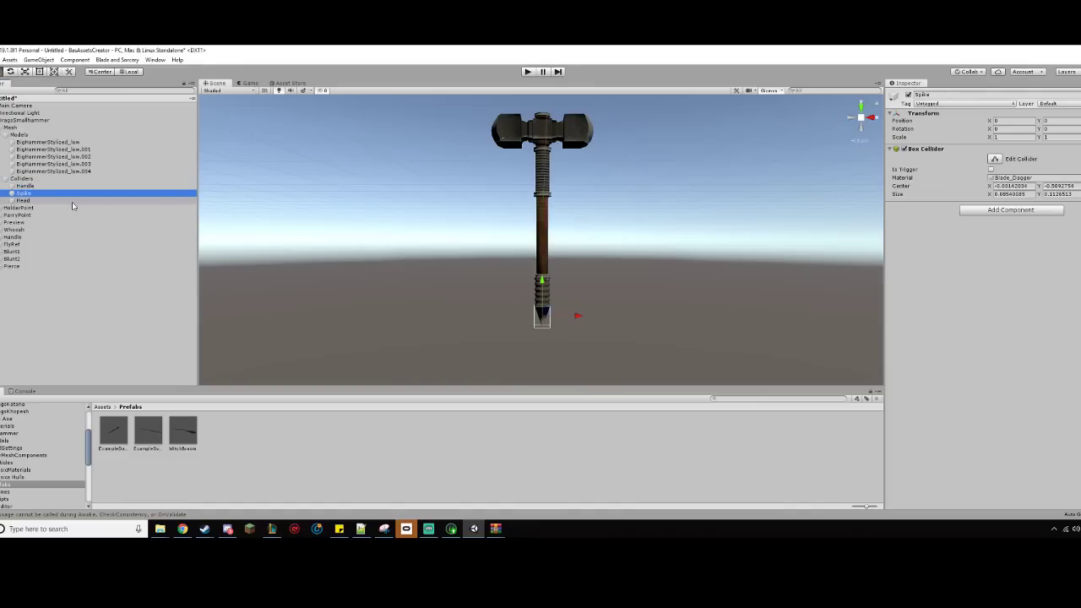
{"action": "left_click", "coordinate": [72, 201]}
{"action": "scroll", "coordinate": [630, 295], "scroll_direction": "up", "scroll_amount": 2}
{"action": "middle_click_drag", "start_coordinate": [630, 296], "coordinate": [632, 361]}
{"action": "scroll", "coordinate": [632, 360], "scroll_direction": "up", "scroll_amount": 3}
{"action": "middle_click_drag", "start_coordinate": [618, 317], "coordinate": [596, 292]}
{"action": "scroll", "coordinate": [596, 294], "scroll_direction": "down", "scroll_amount": 5}
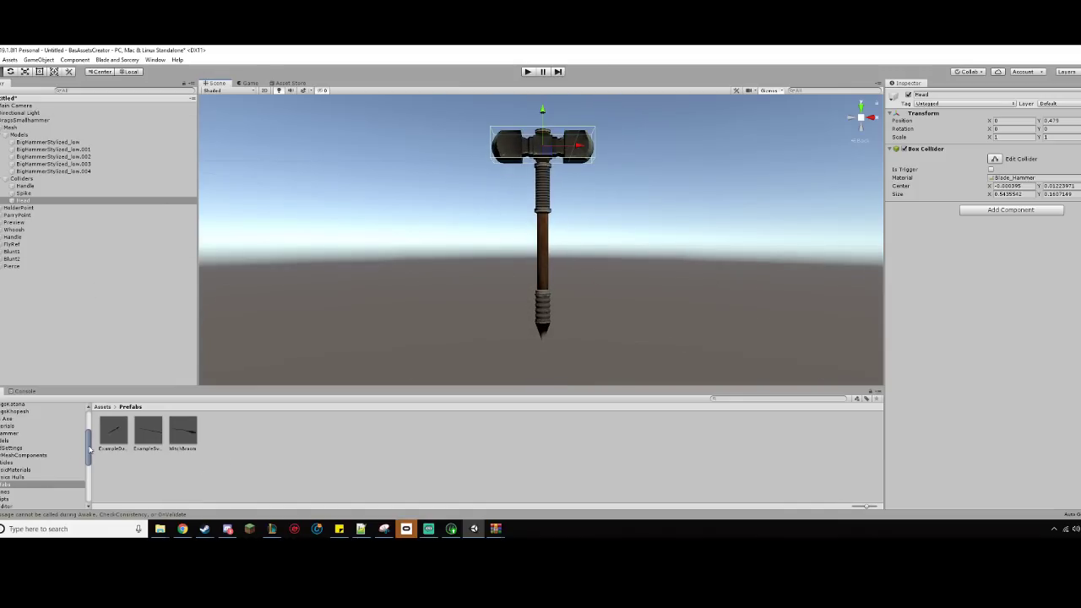
- Create a new folder named DragsSmallHammer in the project's Assets folder
{"action": "scroll", "coordinate": [90, 446], "scroll_direction": "up", "scroll_amount": 3}
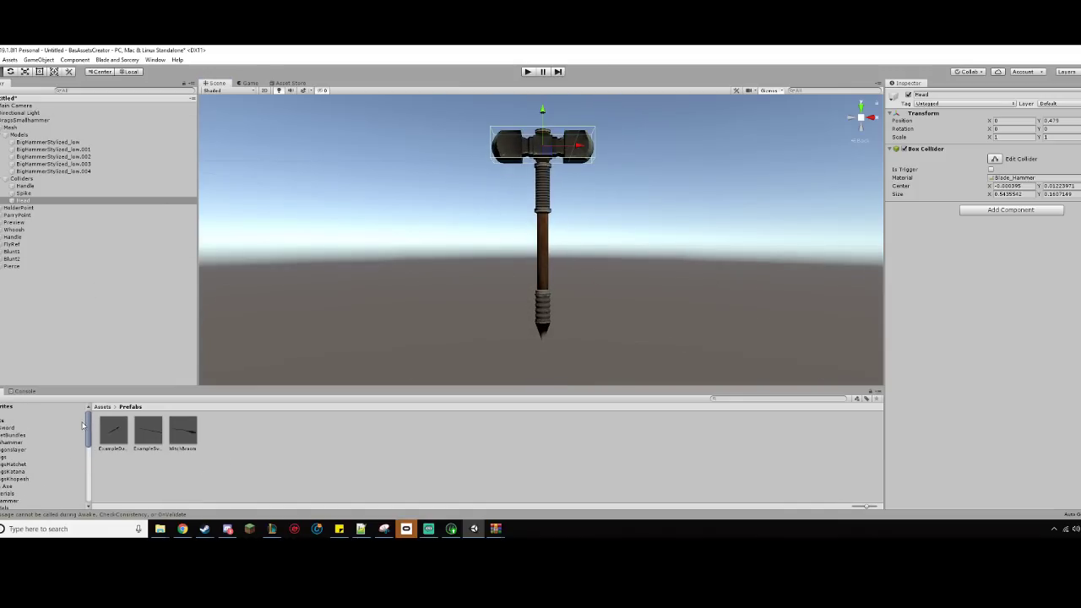
{"action": "left_click", "coordinate": [15, 420]}
{"action": "right_click", "coordinate": [15, 420]}
{"action": "mouse_move", "coordinate": [51, 205]}
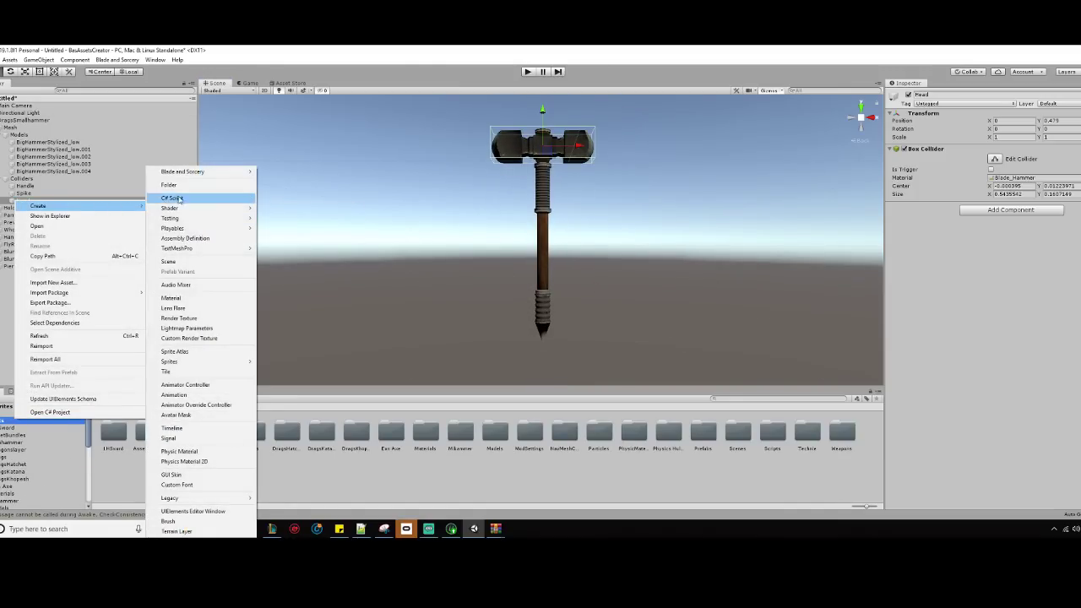
{"action": "left_click", "coordinate": [207, 186]}
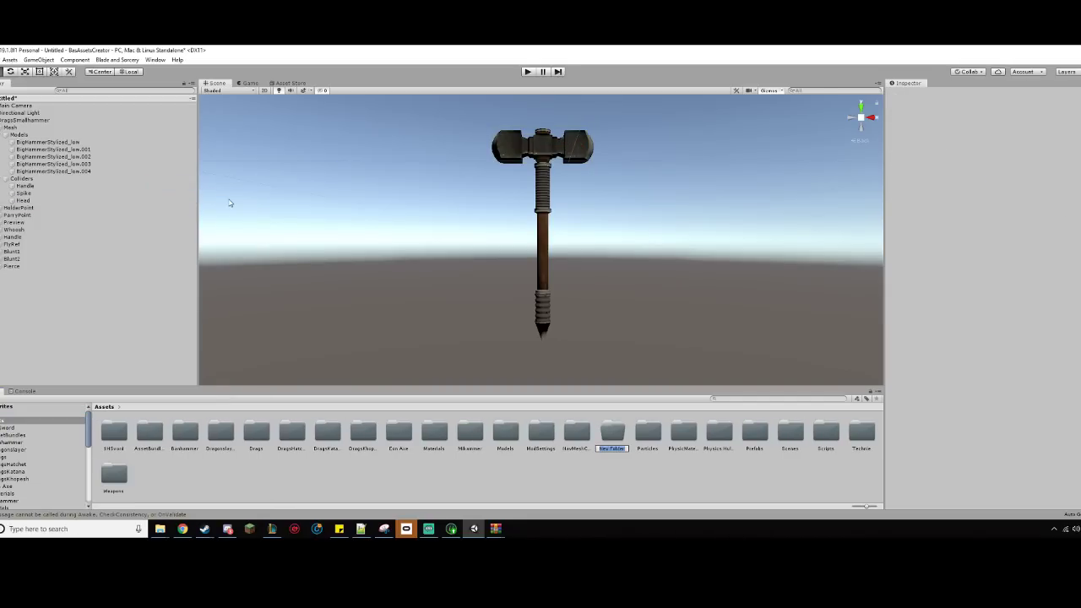
{"action": "type", "text": "DragsSmallHammer"}
{"action": "key", "text": "Return"}
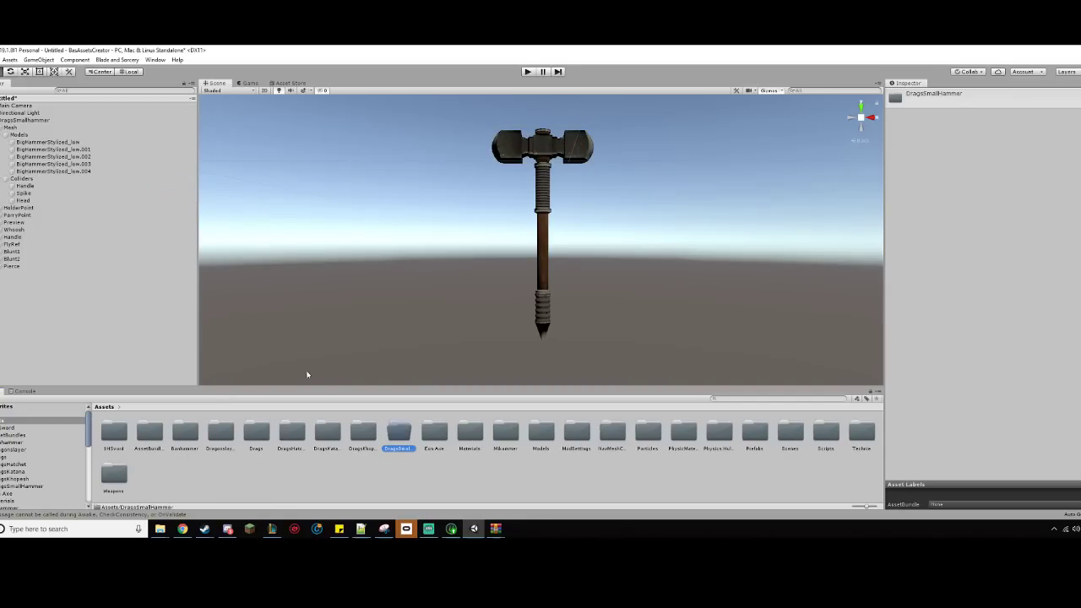
- Review the DragsSmallhammer object's Item Definition and save the object as a prefab in the DragsSmallHammer folder
{"action": "double_click", "coordinate": [396, 433]}
{"action": "left_click", "coordinate": [68, 120]}
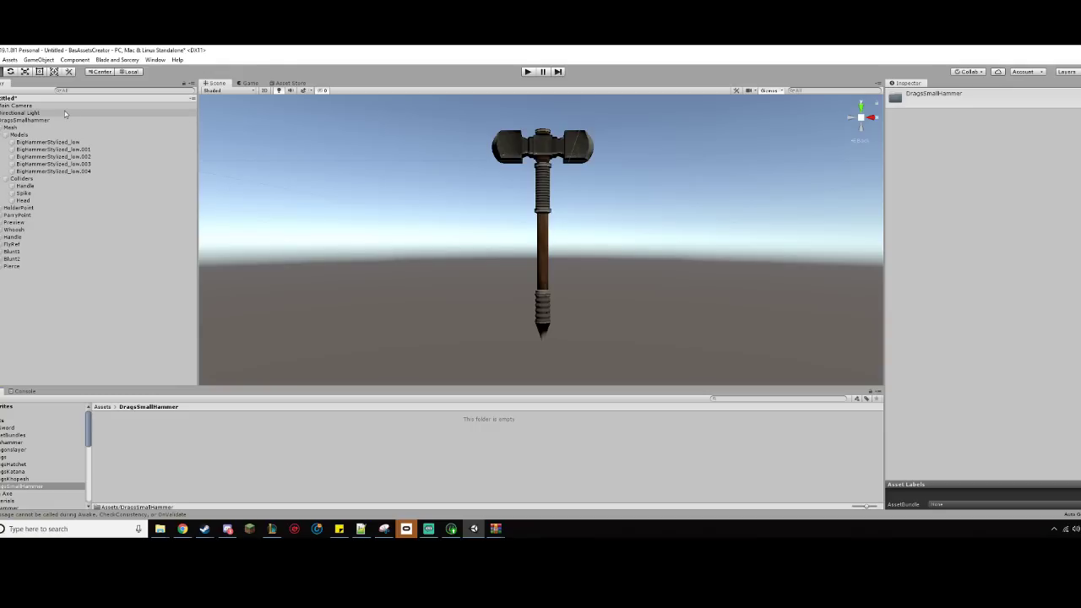
{"action": "scroll", "coordinate": [1003, 312], "scroll_direction": "down", "scroll_amount": 3}
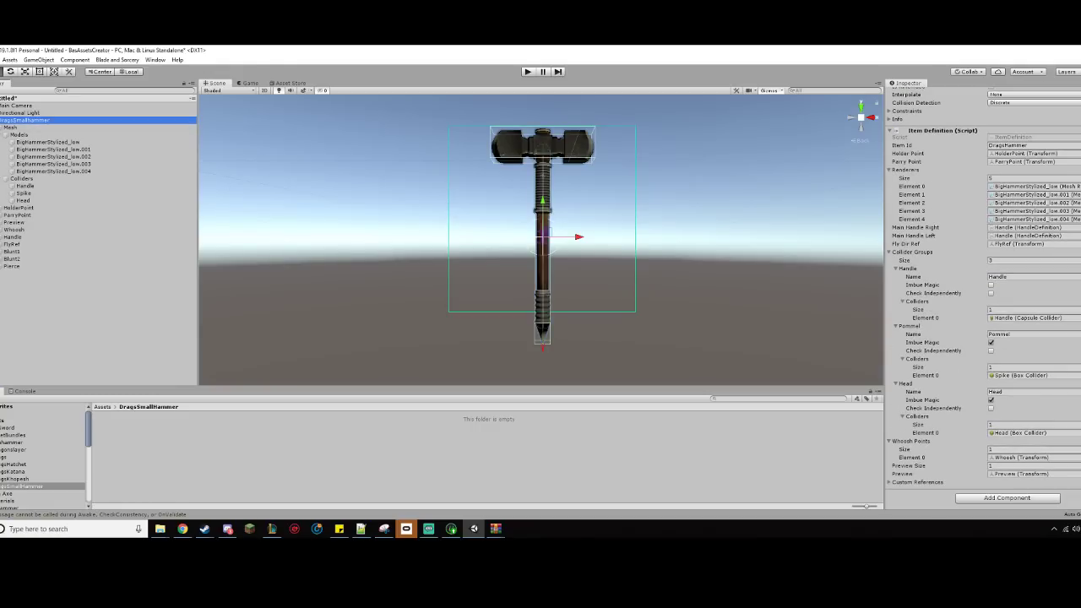
{"action": "scroll", "coordinate": [952, 403], "scroll_direction": "up", "scroll_amount": 3}
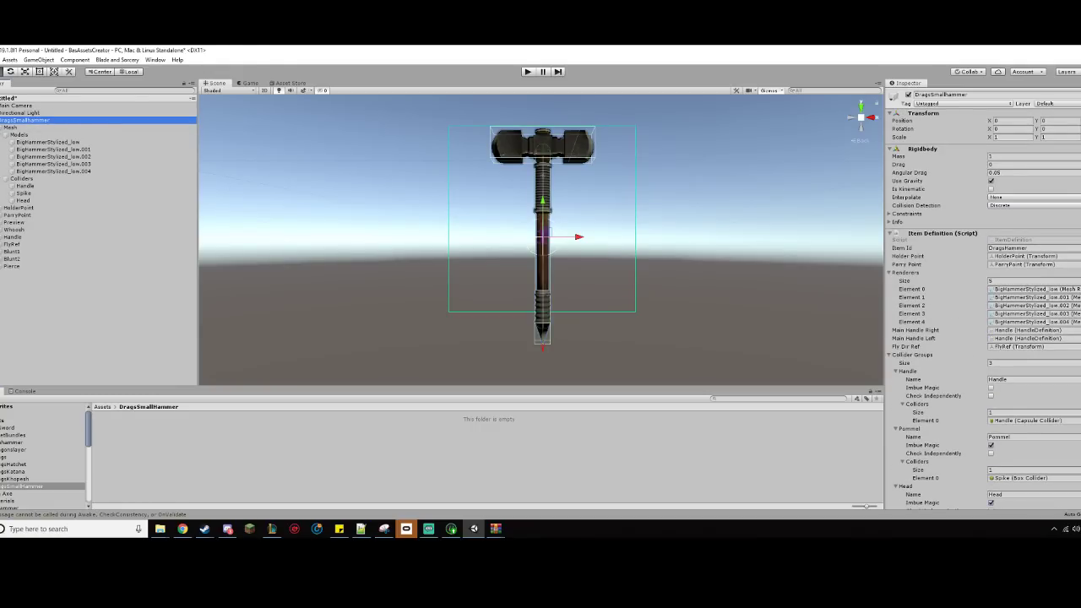
{"action": "left_click_drag", "start_coordinate": [4, 123], "coordinate": [104, 434]}
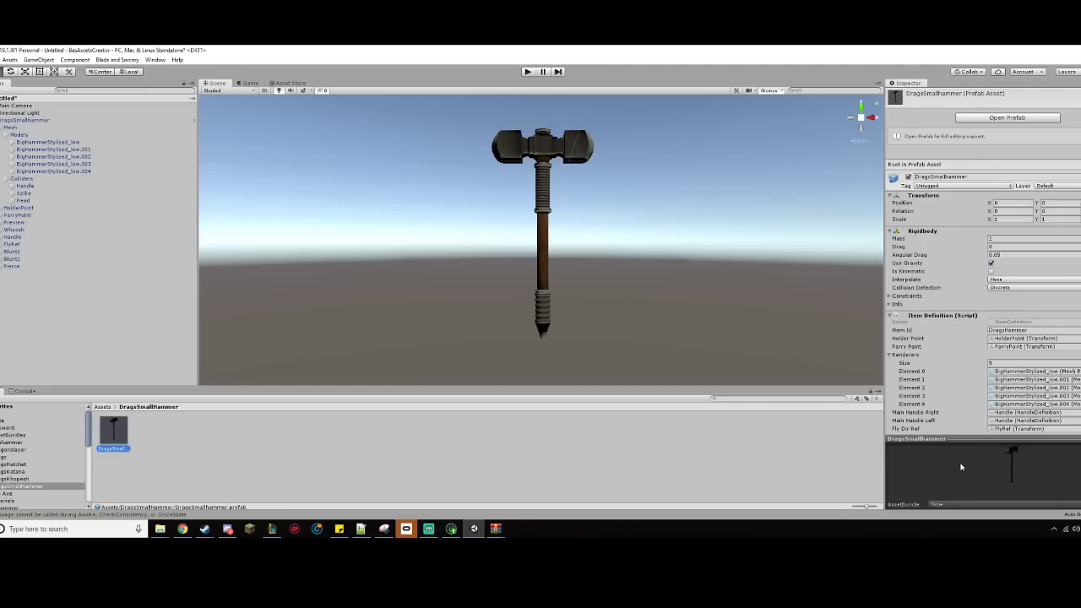
- Enlarge the DragsSmallhammer prefab's preview and enter a new AssetBundle name for the prefab
{"action": "left_click", "coordinate": [1000, 438]}
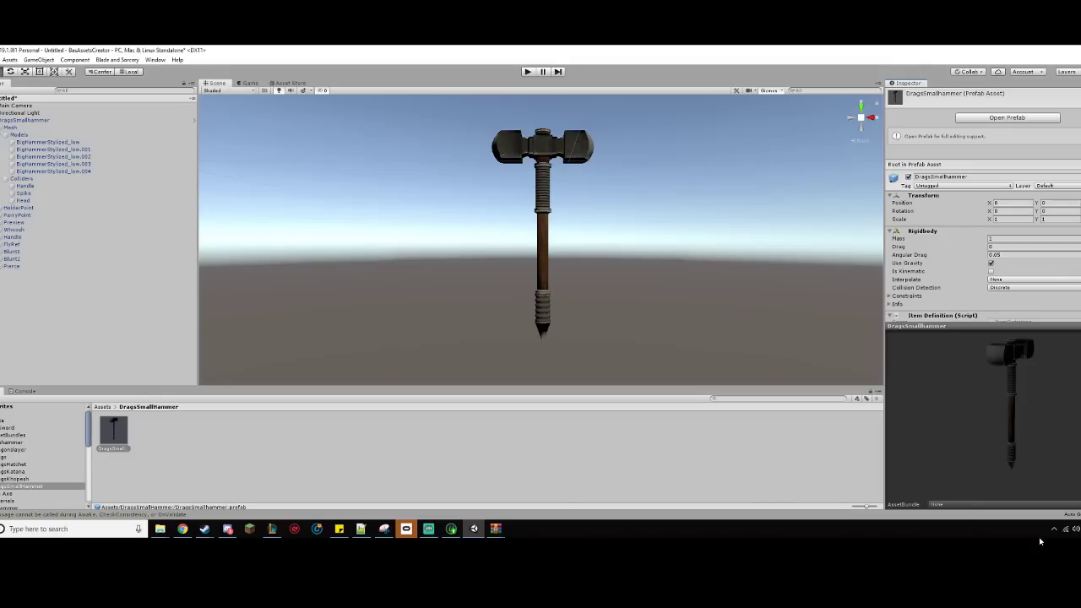
{"action": "left_click", "coordinate": [976, 504]}
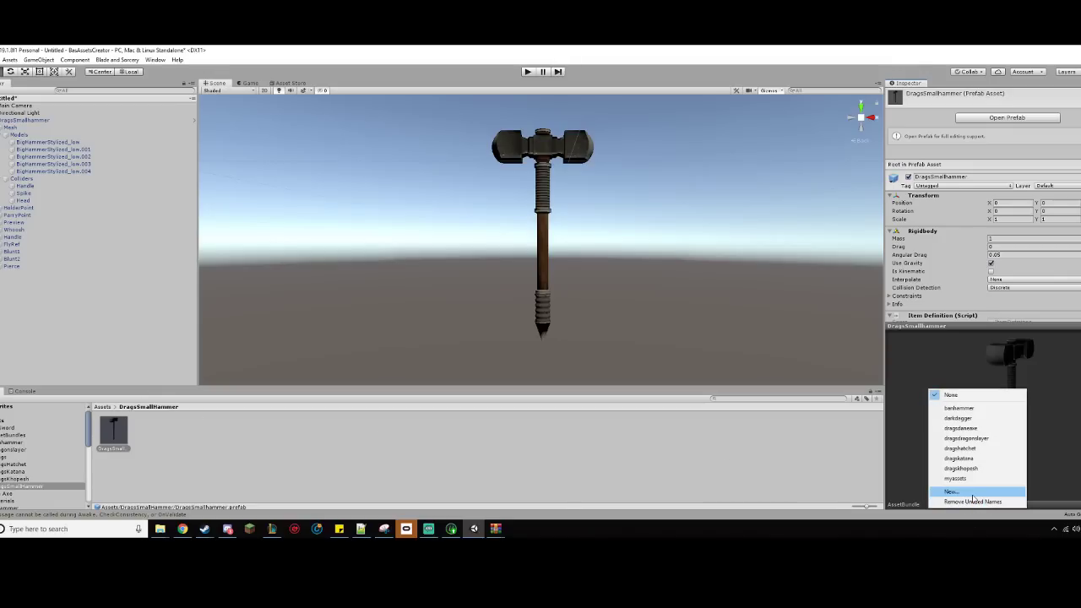
{"action": "left_click", "coordinate": [972, 493]}
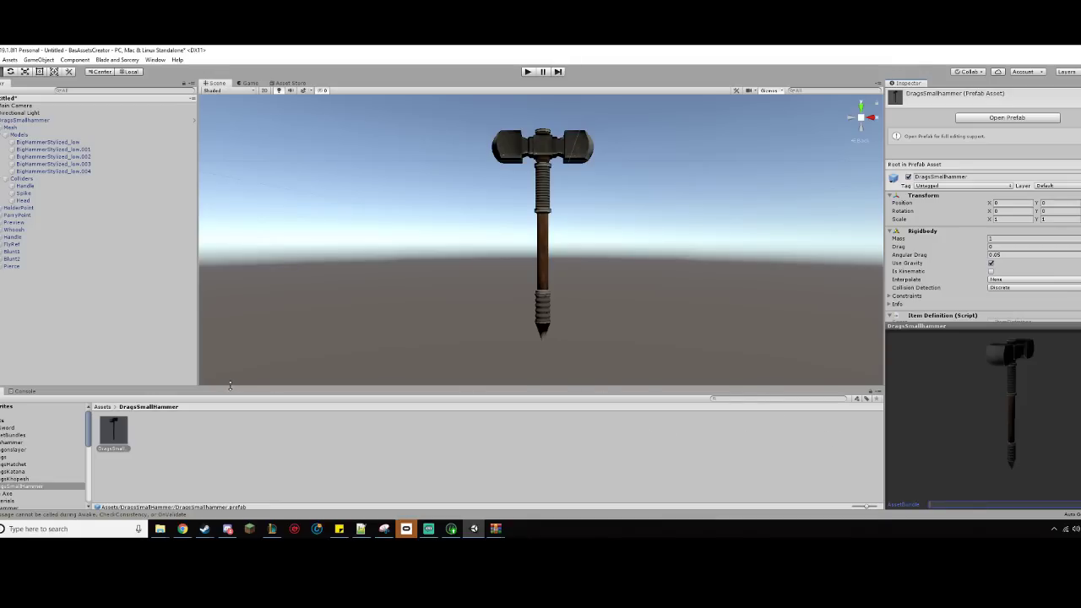
{"action": "left_click", "coordinate": [167, 429]}
{"action": "left_click", "coordinate": [115, 426]}
{"action": "left_click", "coordinate": [1071, 504]}
{"action": "left_click", "coordinate": [1016, 493]}
{"action": "type", "text": "ddd"}
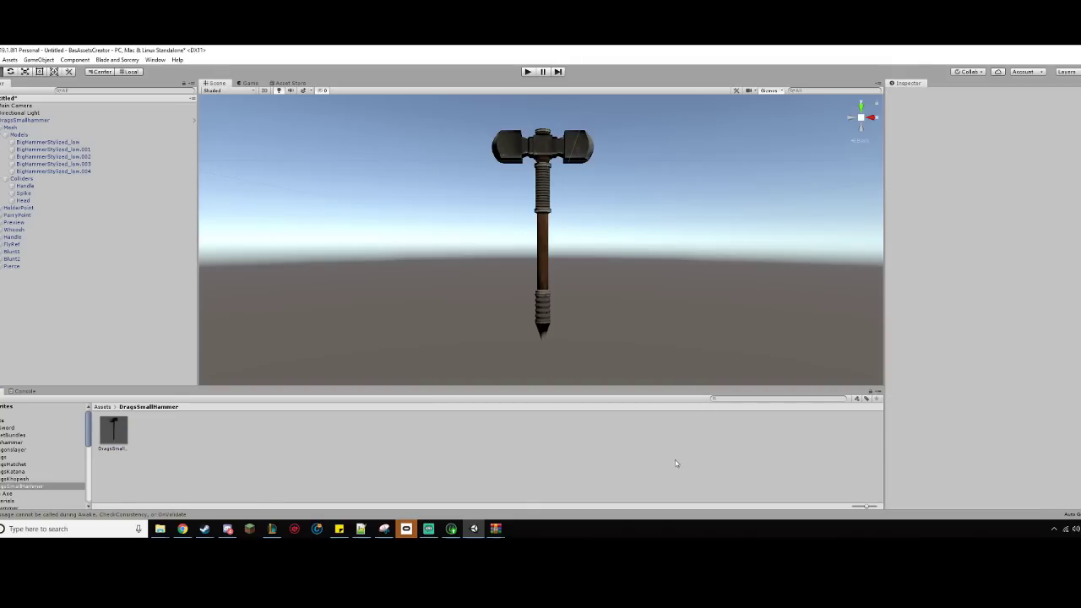
- Build the asset bundles with the DragsSmallhammer prefab selected
{"action": "left_click", "coordinate": [125, 432]}
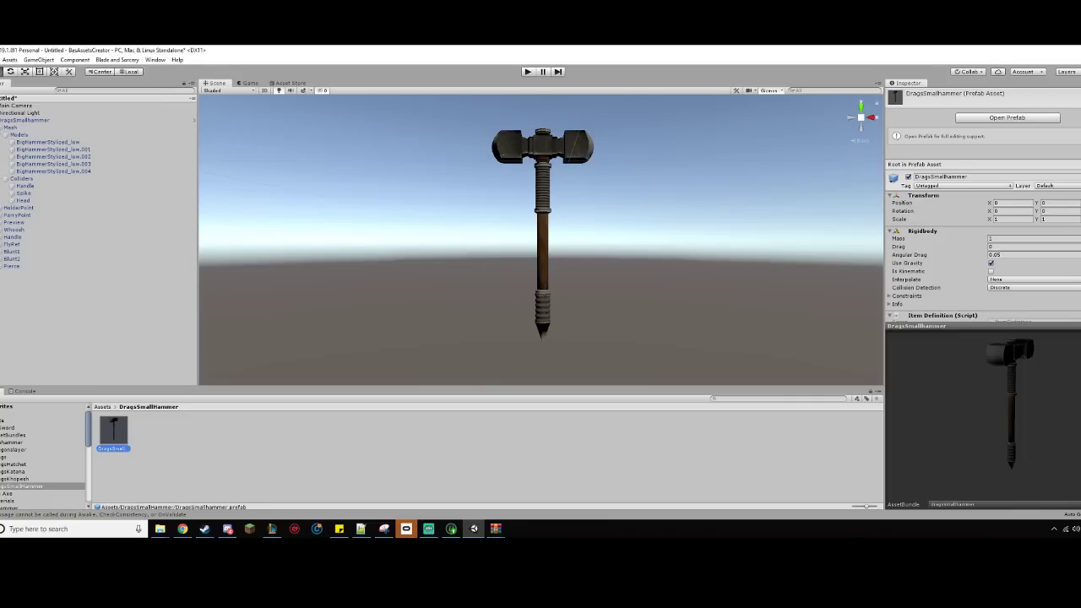
{"action": "left_click", "coordinate": [118, 60]}
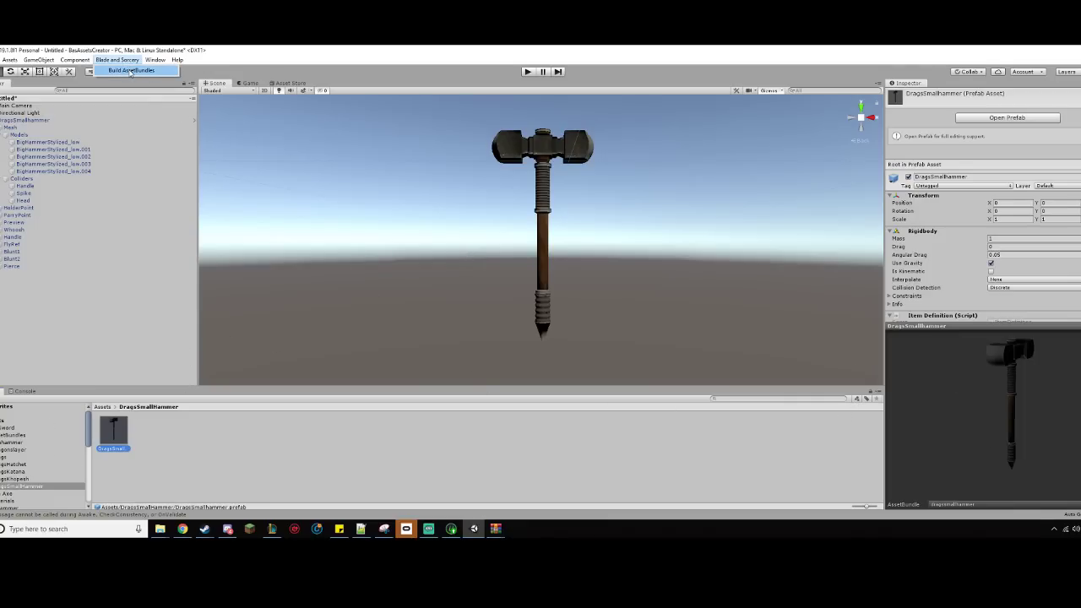
{"action": "left_click", "coordinate": [131, 71]}
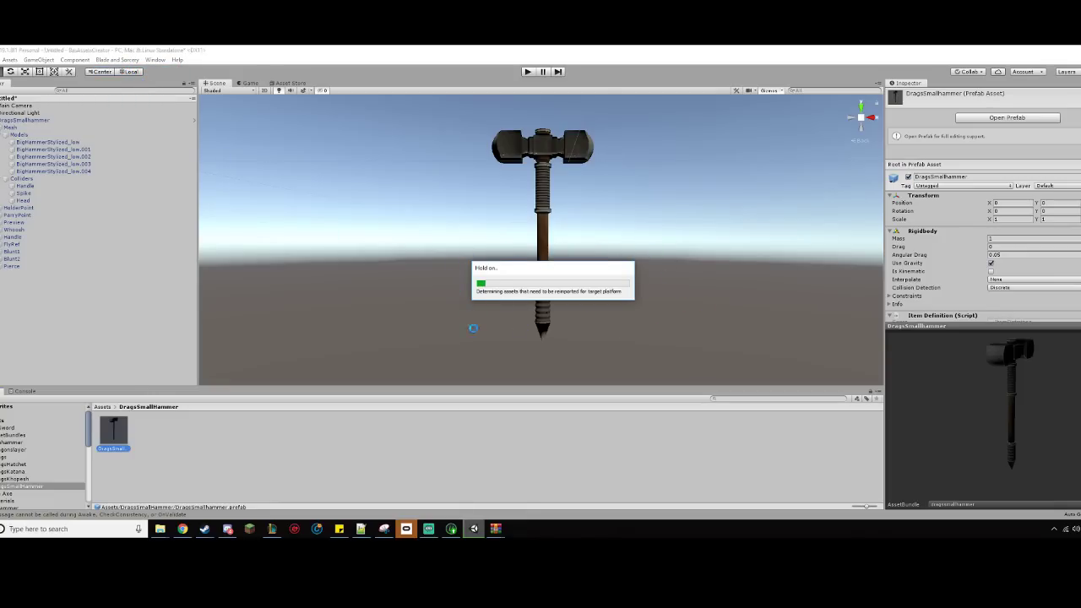
- Switch to Steam and open the local files folder of Blade & Sorcery from the game's properties
{"action": "mouse_move", "coordinate": [220, 529]}
{"action": "mouse_move", "coordinate": [276, 487]}
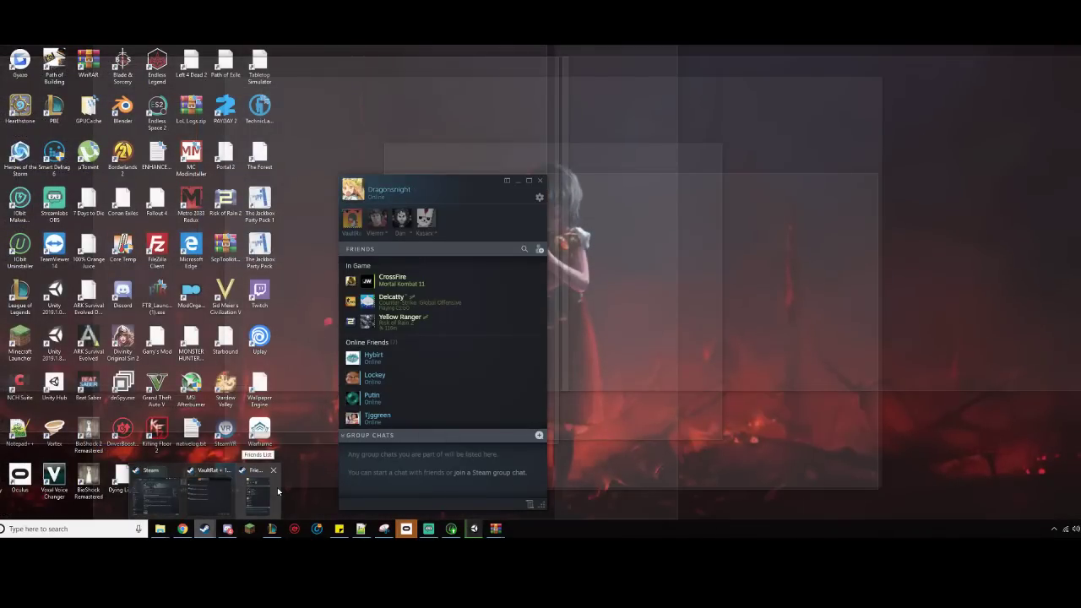
{"action": "left_click", "coordinate": [156, 494]}
{"action": "right_click", "coordinate": [150, 447]}
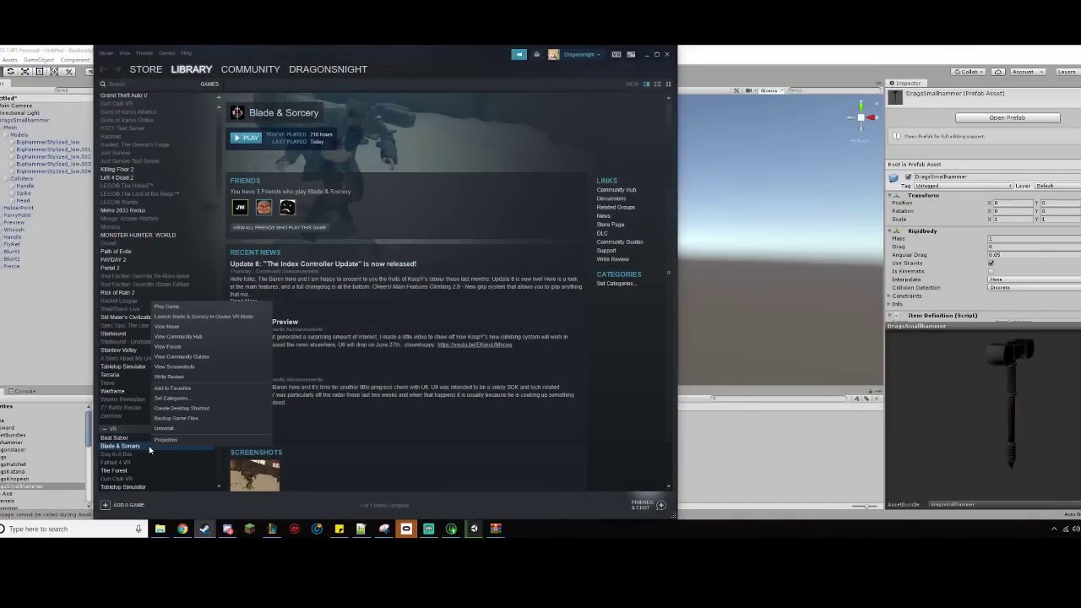
{"action": "left_click", "coordinate": [163, 439]}
{"action": "left_click", "coordinate": [527, 157]}
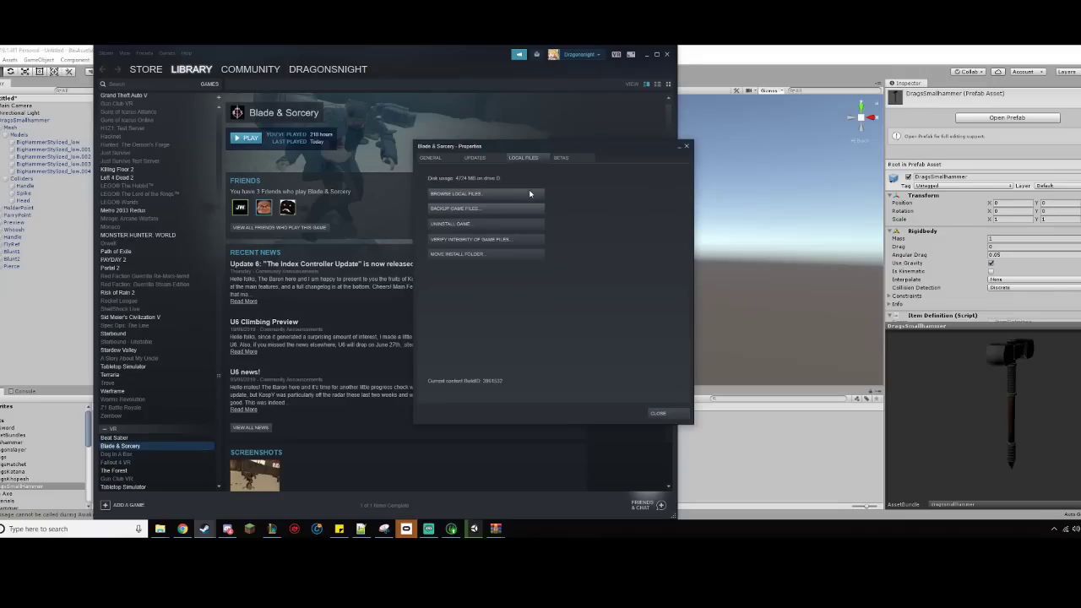
{"action": "left_click", "coordinate": [529, 193]}
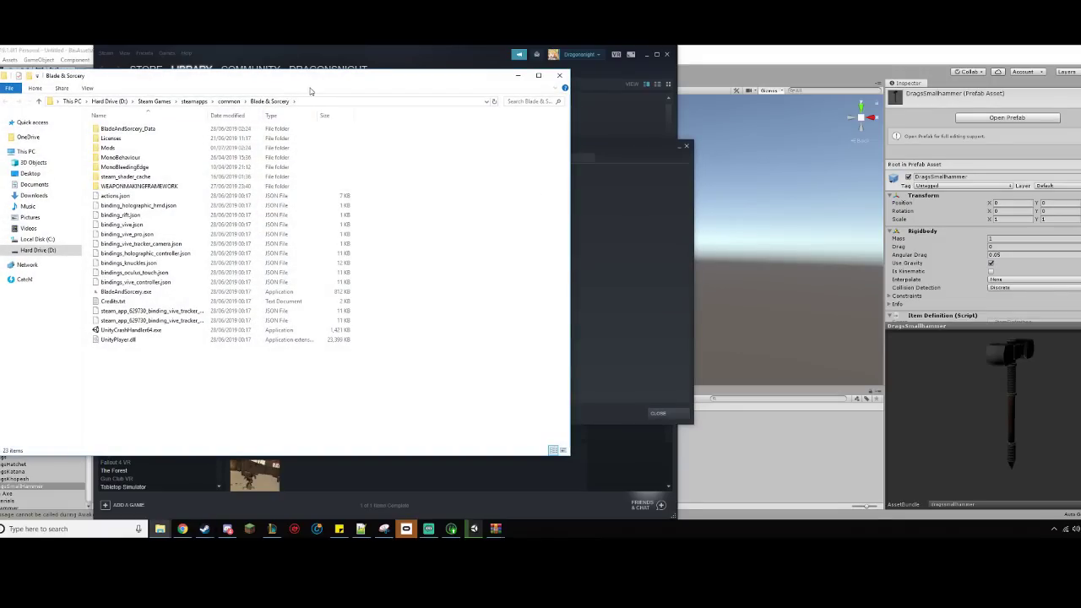
{"action": "left_click_drag", "start_coordinate": [314, 75], "coordinate": [573, 89]}
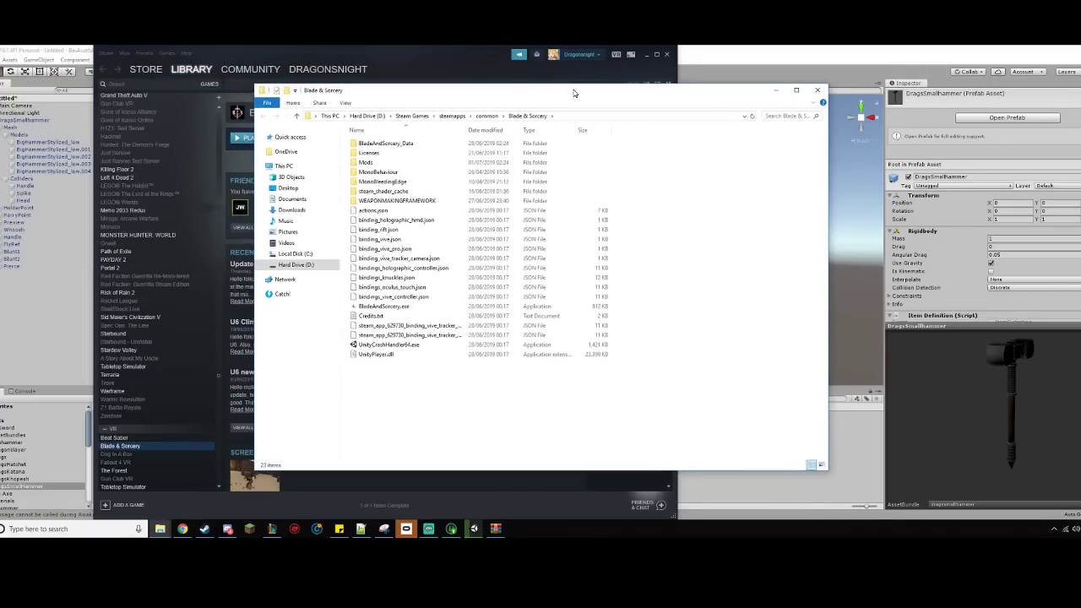
- Create a new folder named Drags Small Hammer in BladeAndSorcery_Data's StreamingAssets folder
{"action": "double_click", "coordinate": [420, 143]}
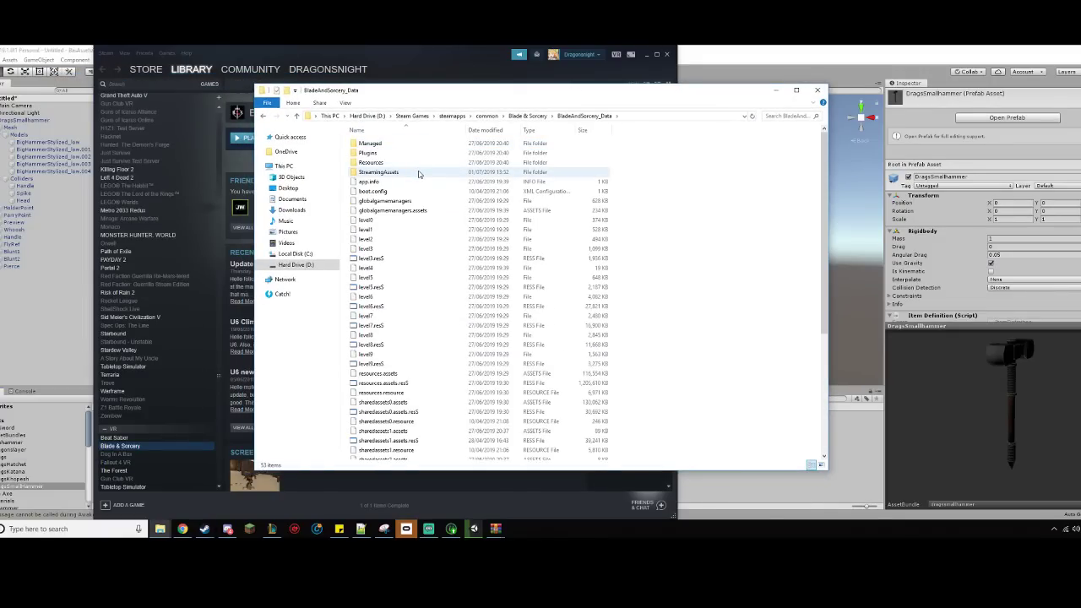
{"action": "double_click", "coordinate": [418, 173]}
{"action": "right_click", "coordinate": [348, 205]}
{"action": "mouse_move", "coordinate": [393, 334]}
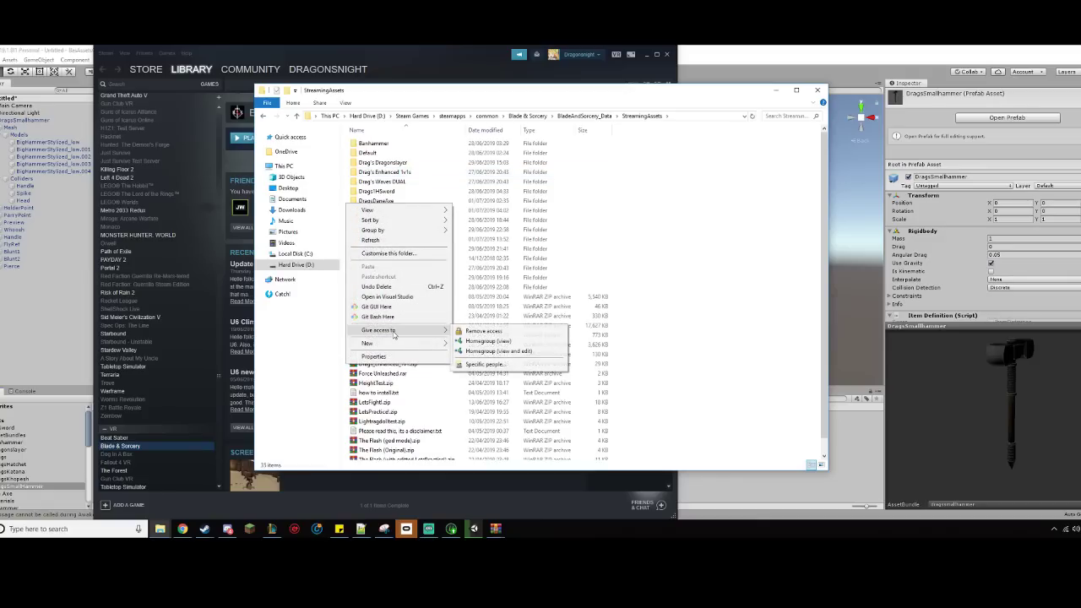
{"action": "left_click", "coordinate": [464, 344]}
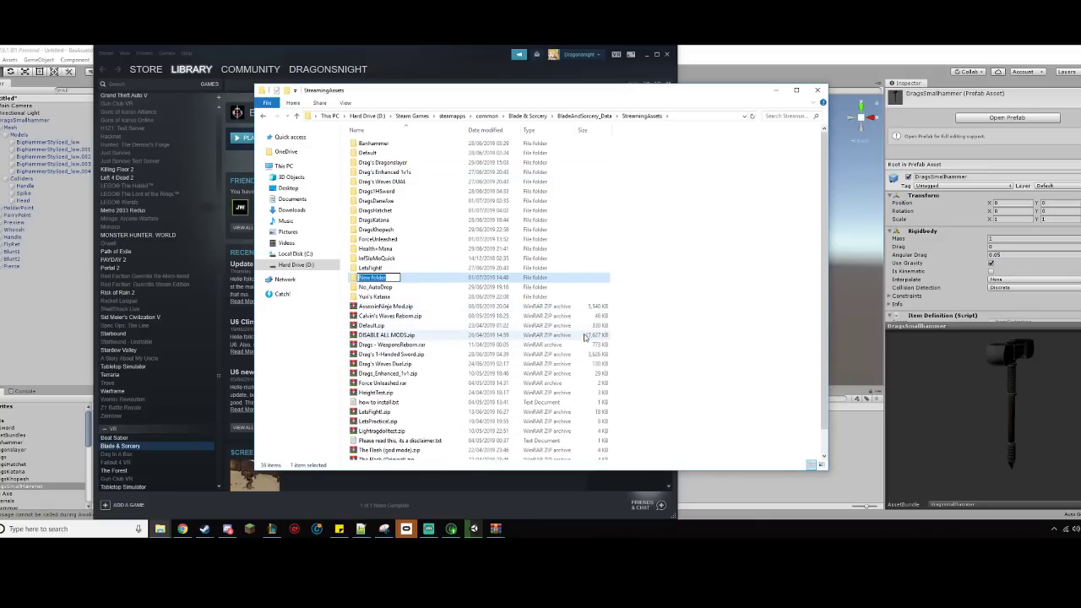
{"action": "type", "text": "Drags Small Hammer"}
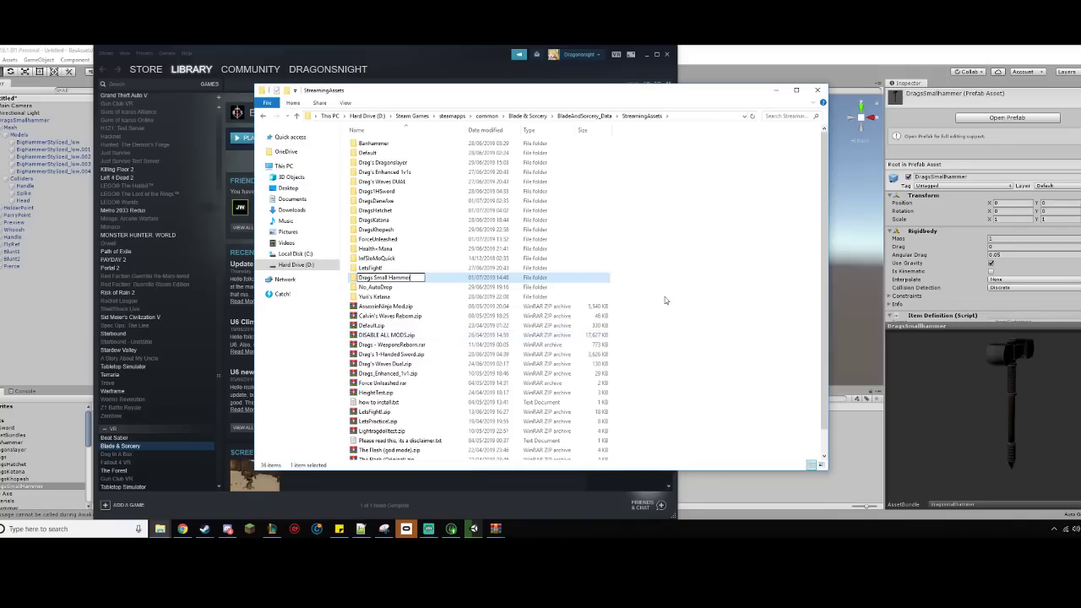
{"action": "left_click", "coordinate": [690, 296]}
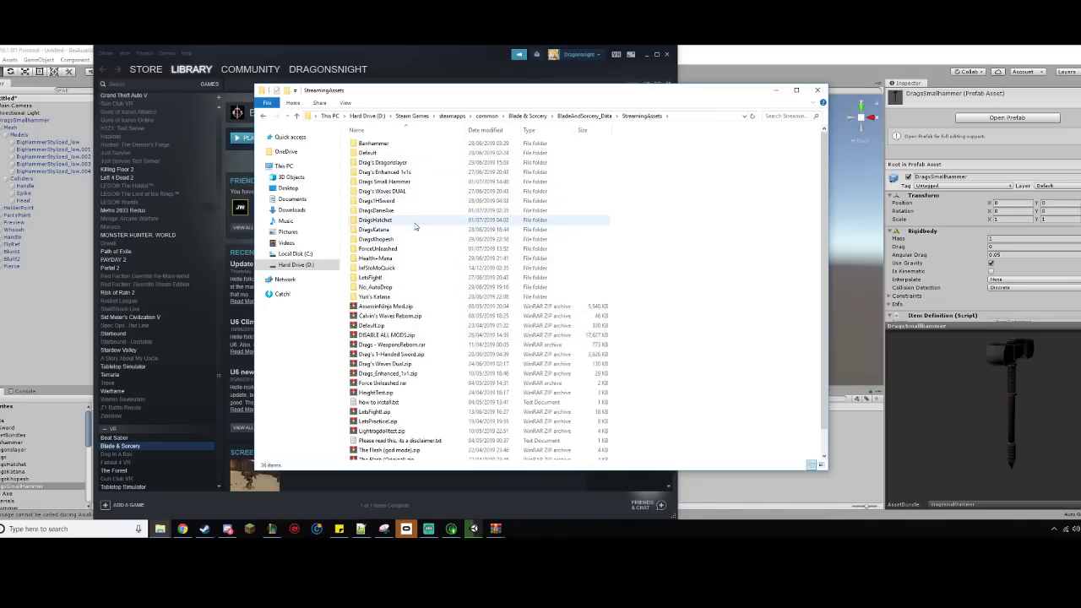
- Copy manifest.json from the DragsKatana mod folder into the Drags Small Hammer folder
{"action": "left_click_drag", "start_coordinate": [415, 184], "coordinate": [413, 191]}
{"action": "left_click", "coordinate": [414, 175]}
{"action": "double_click", "coordinate": [414, 182]}
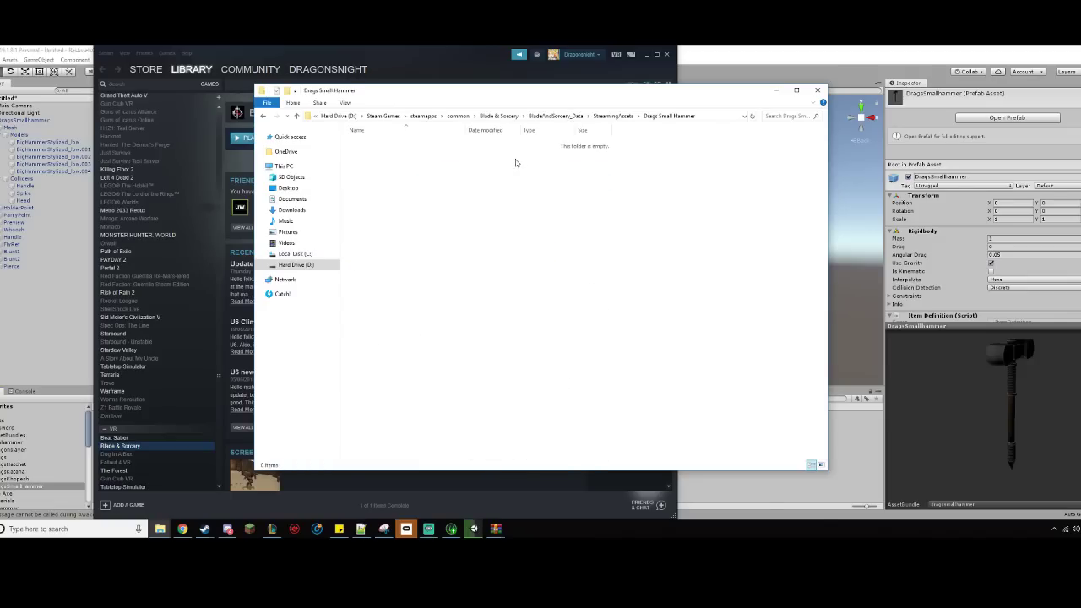
{"action": "left_click", "coordinate": [613, 115]}
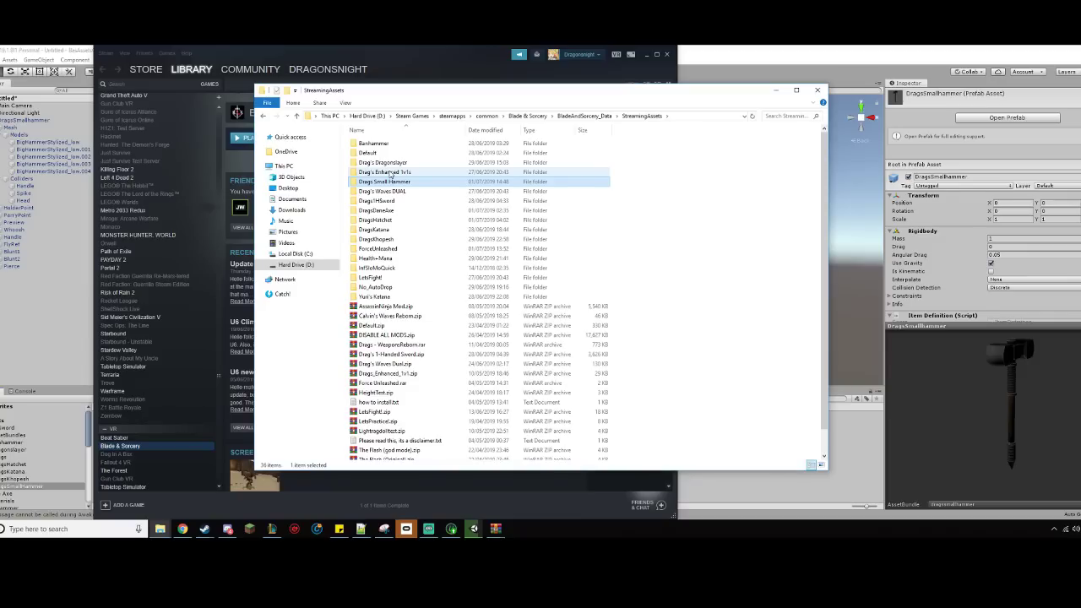
{"action": "double_click", "coordinate": [389, 191]}
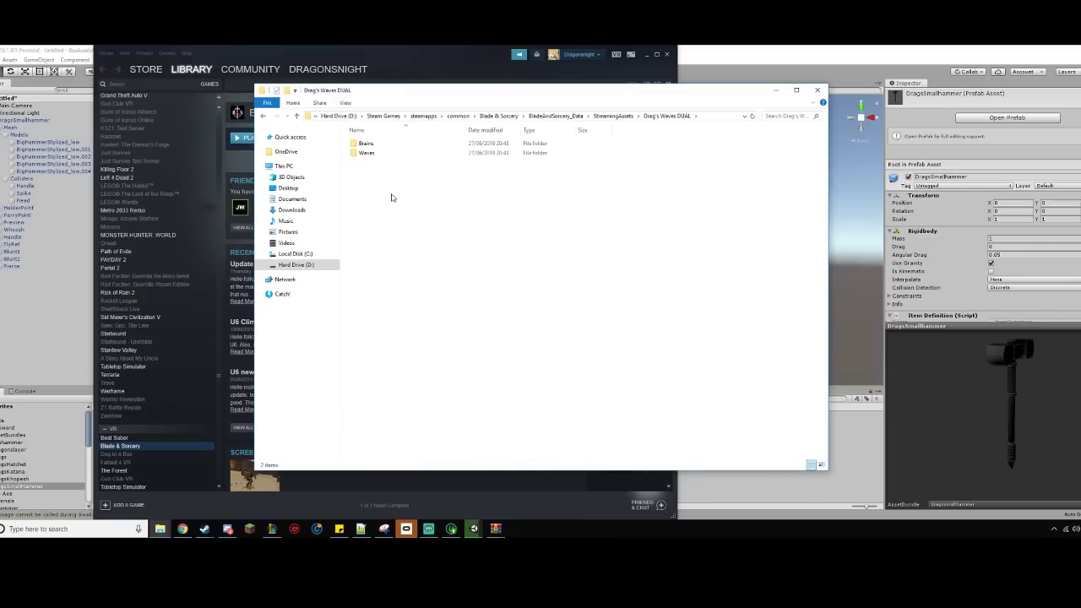
{"action": "left_click", "coordinate": [615, 115]}
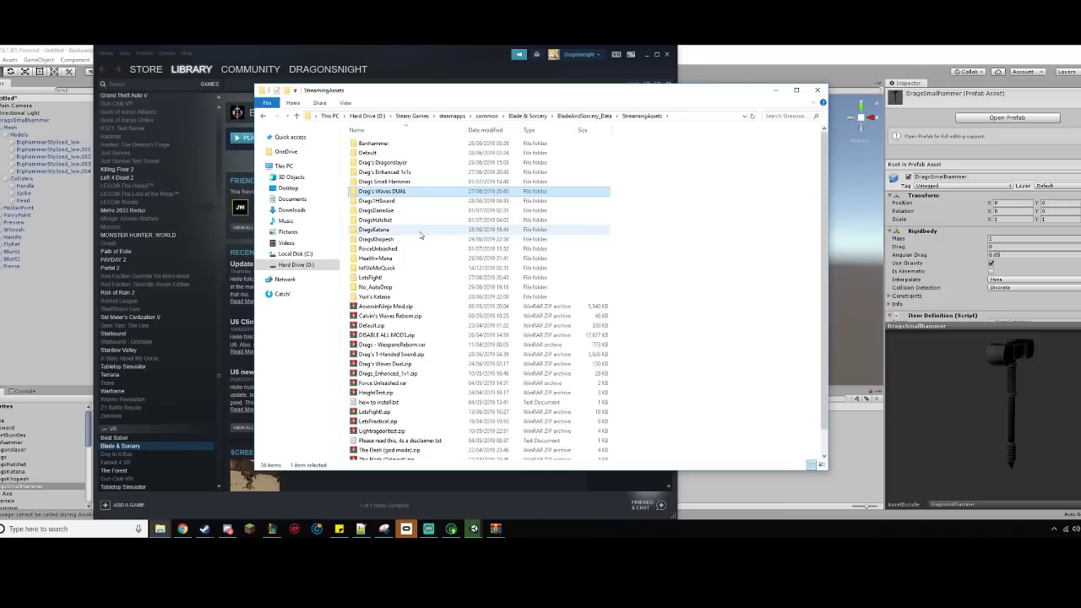
{"action": "double_click", "coordinate": [420, 231]}
{"action": "left_click", "coordinate": [413, 183]}
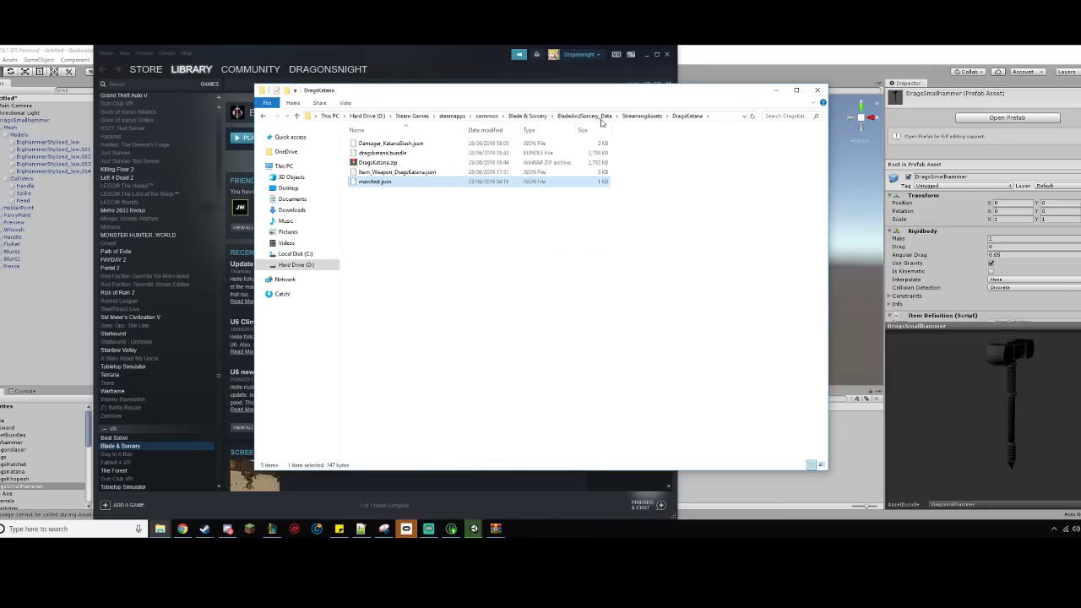
{"action": "left_click", "coordinate": [635, 115]}
{"action": "left_click", "coordinate": [414, 182]}
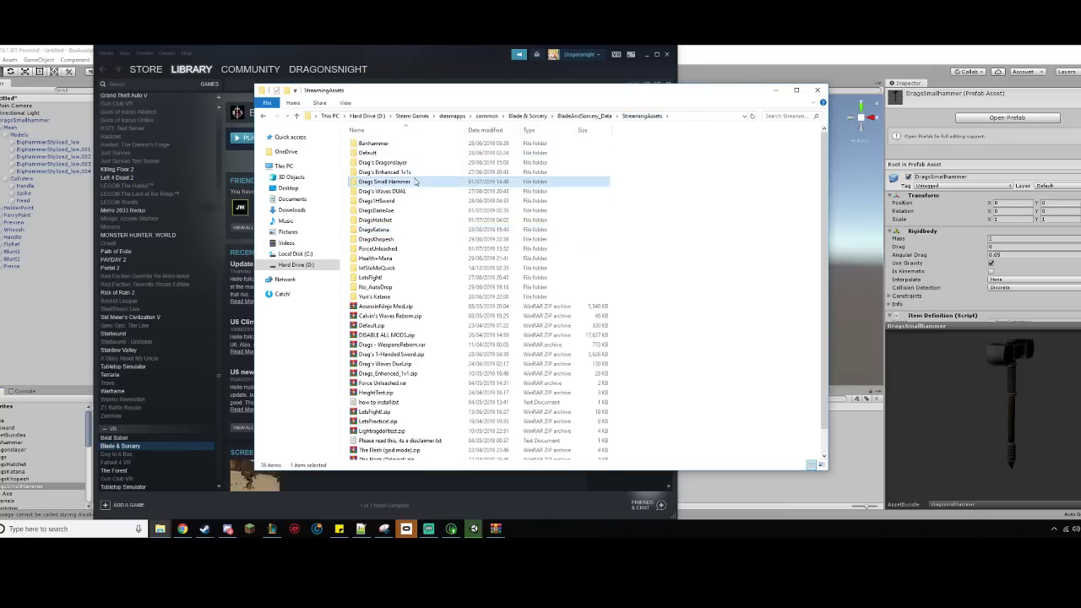
{"action": "double_click", "coordinate": [415, 181]}
- Open the copied manifest.json in Notepad++ and change its Name entry to "Drag's Small Hammer"
{"action": "right_click", "coordinate": [439, 144]}
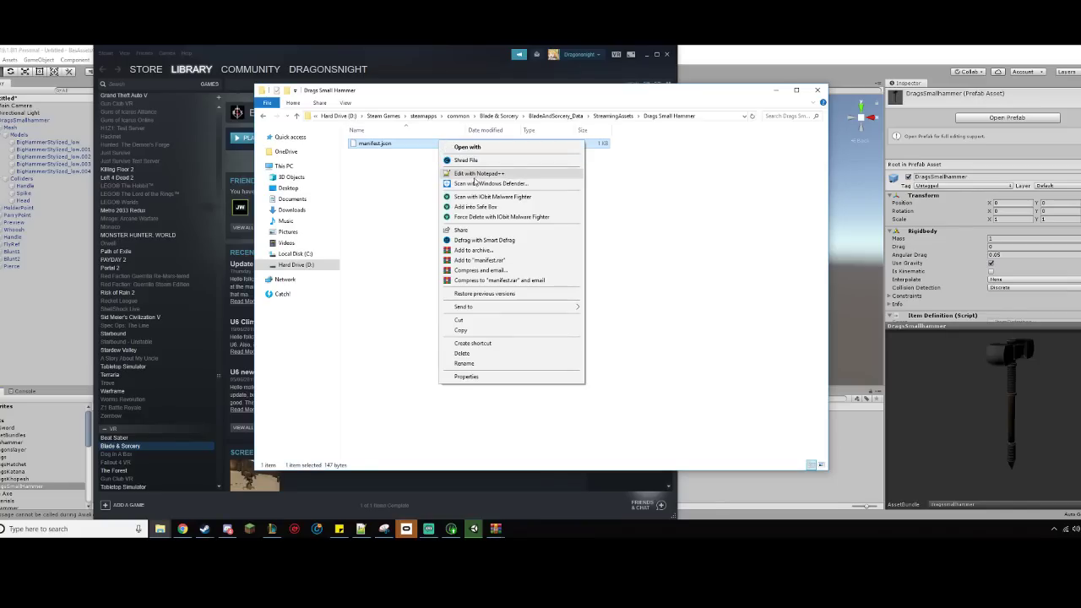
{"action": "left_click", "coordinate": [452, 173]}
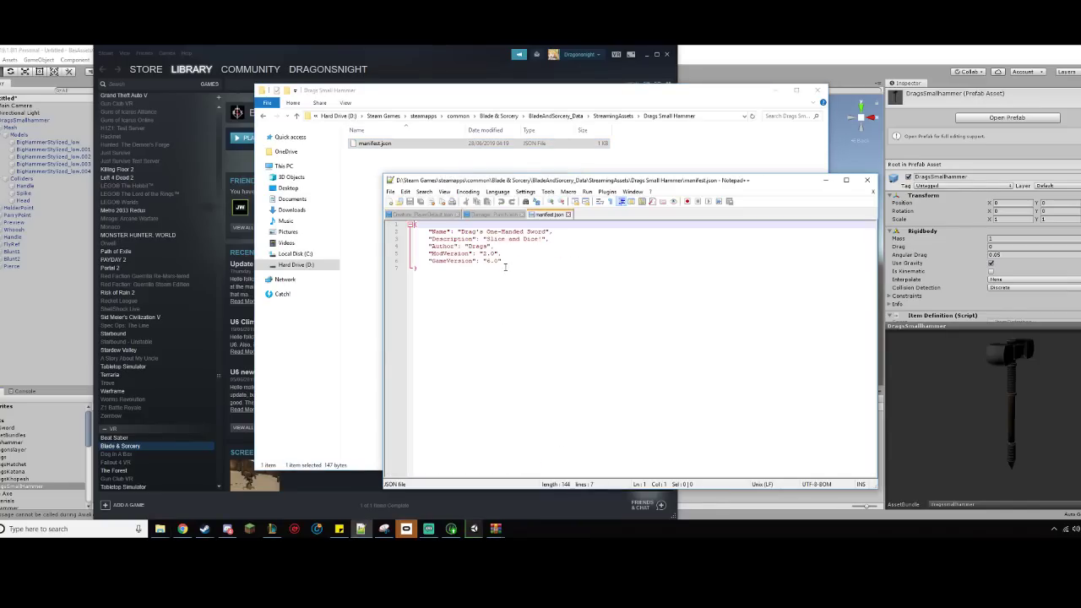
{"action": "left_click_drag", "start_coordinate": [545, 233], "coordinate": [485, 232]}
{"action": "type", "text": "SmallHamm"}
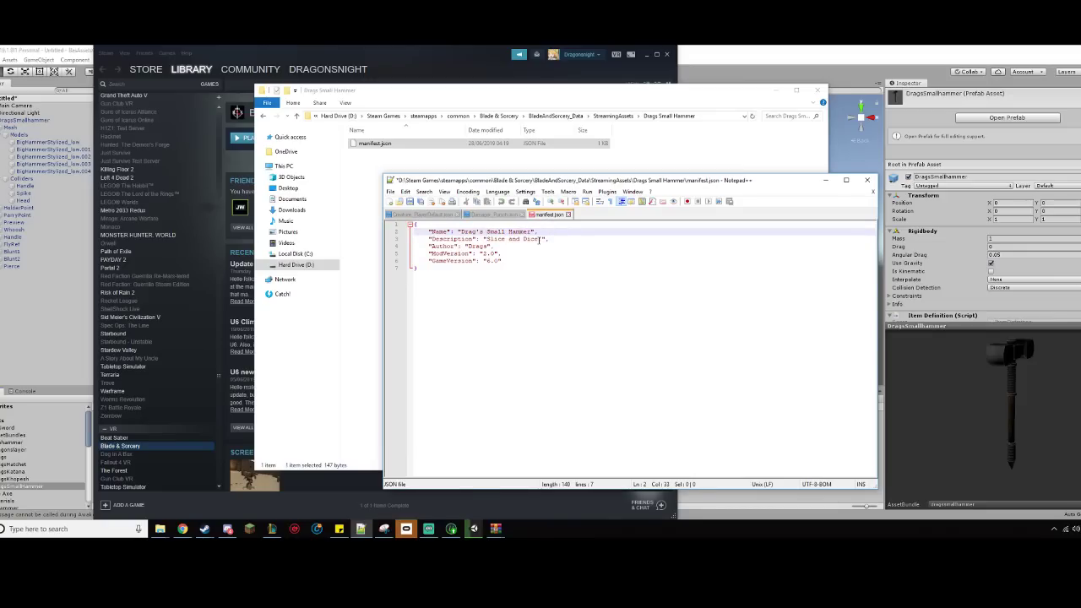
- Set the manifest's Description to "Whack" and ModVersion to "1.0", then save and close the file
{"action": "left_click_drag", "start_coordinate": [541, 241], "coordinate": [487, 240]}
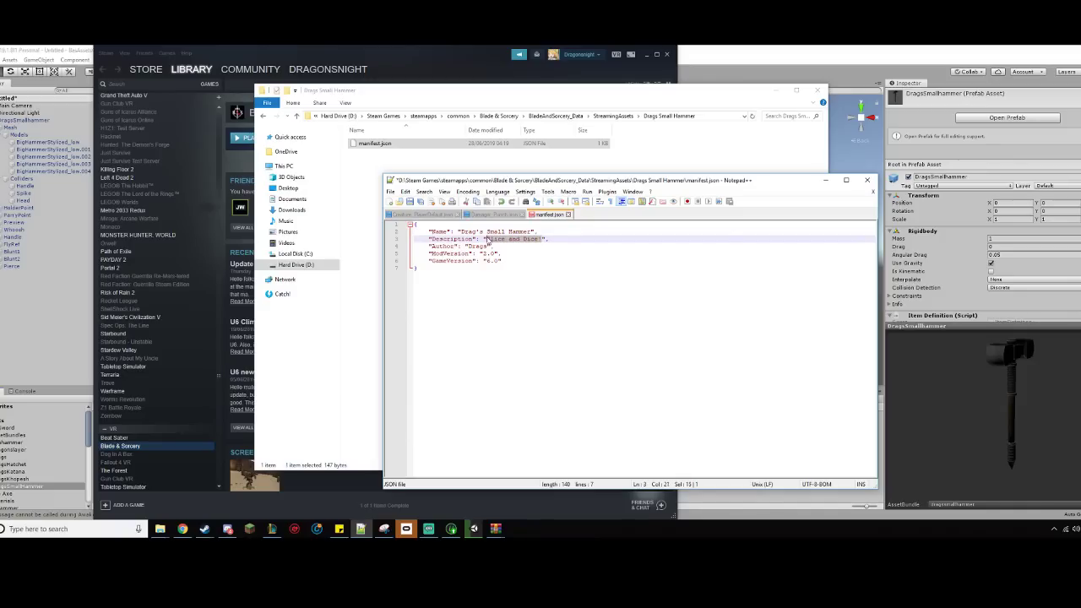
{"action": "type", "text": "Whad"}
{"action": "double_click", "coordinate": [483, 253]}
{"action": "left_click", "coordinate": [544, 294]}
{"action": "left_click", "coordinate": [505, 262]}
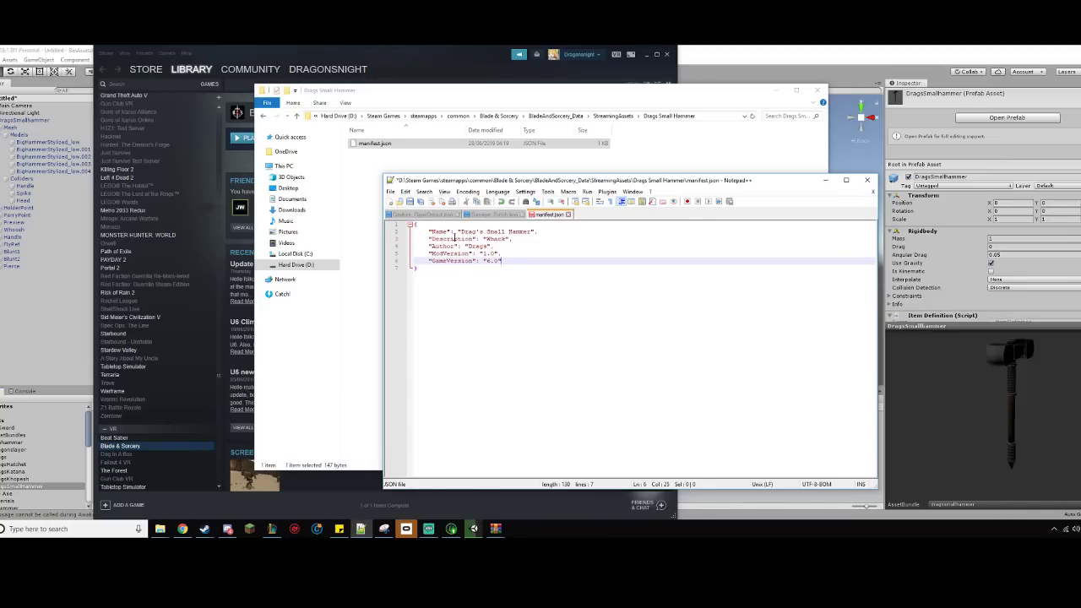
{"action": "key", "text": "ctrl+s"}
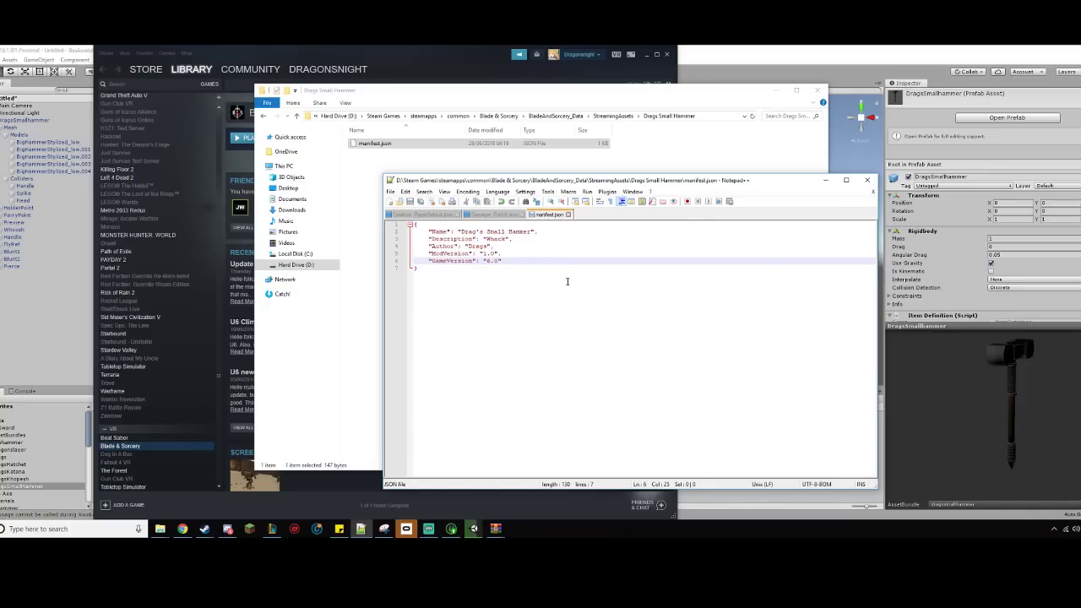
{"action": "left_click", "coordinate": [867, 180]}
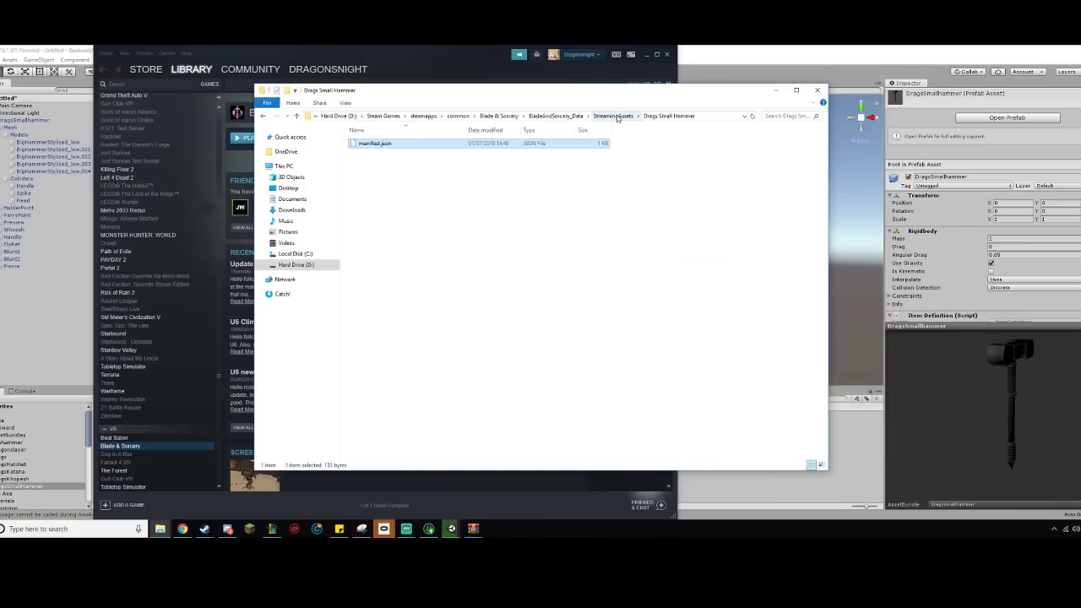
- Copy Item_Weapon_Mace1.json from the Default mod's Items folder into the Drags Small Hammer folder
{"action": "left_click", "coordinate": [615, 117]}
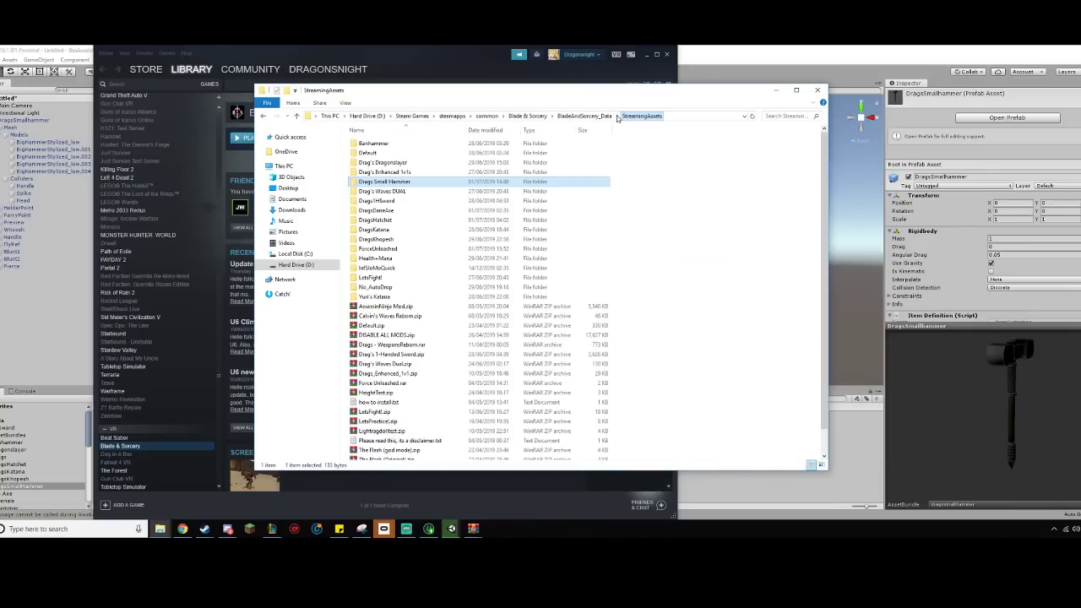
{"action": "double_click", "coordinate": [405, 155]}
{"action": "left_click", "coordinate": [397, 249]}
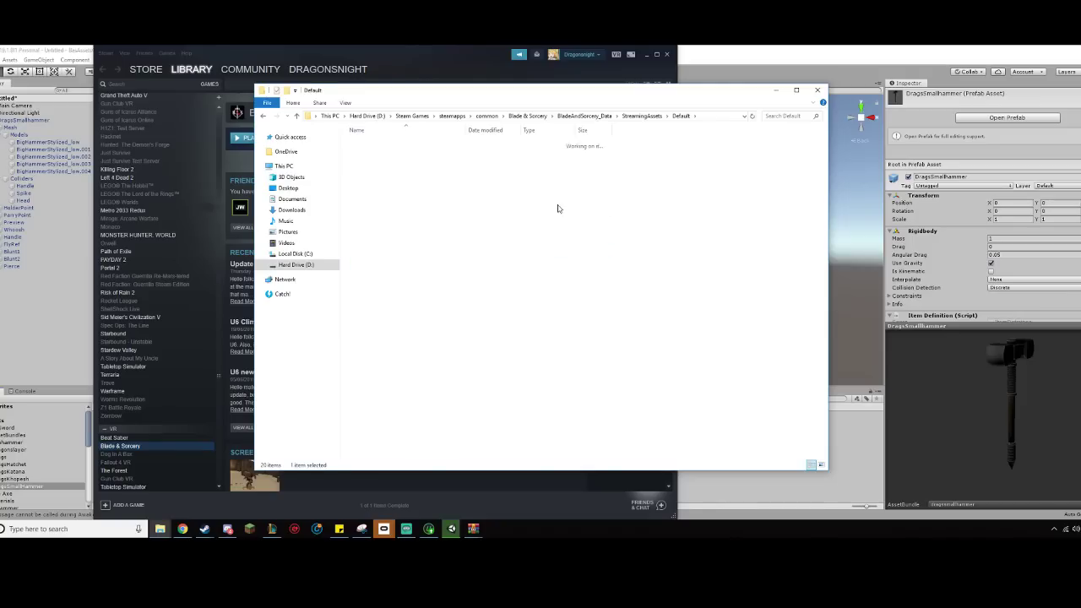
{"action": "scroll", "coordinate": [450, 197], "scroll_direction": "down", "scroll_amount": 20}
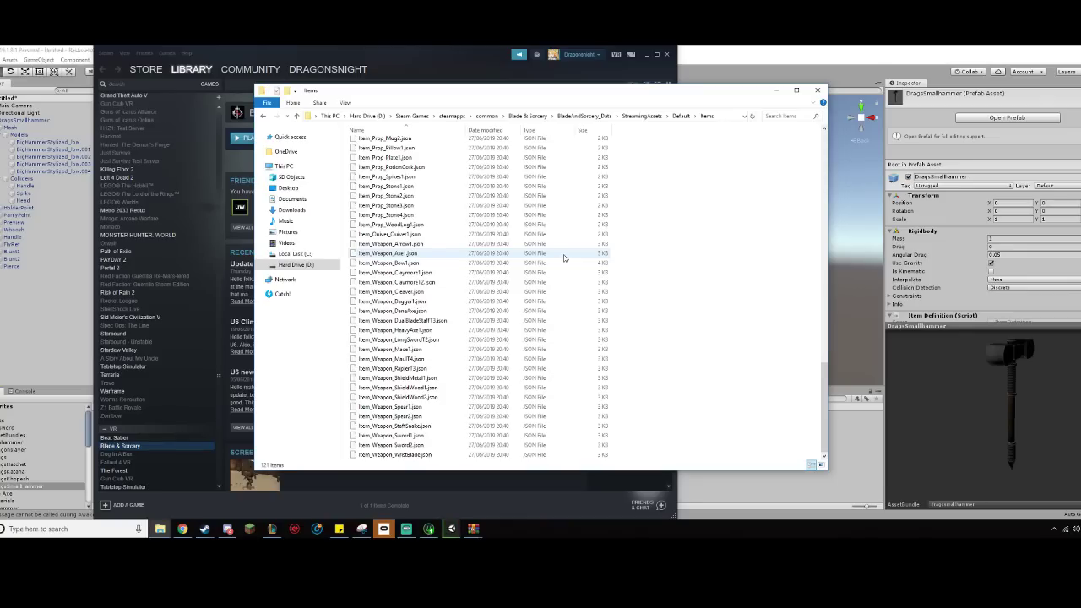
{"action": "left_click", "coordinate": [408, 355]}
{"action": "right_click", "coordinate": [408, 354]}
{"action": "left_click", "coordinate": [444, 305]}
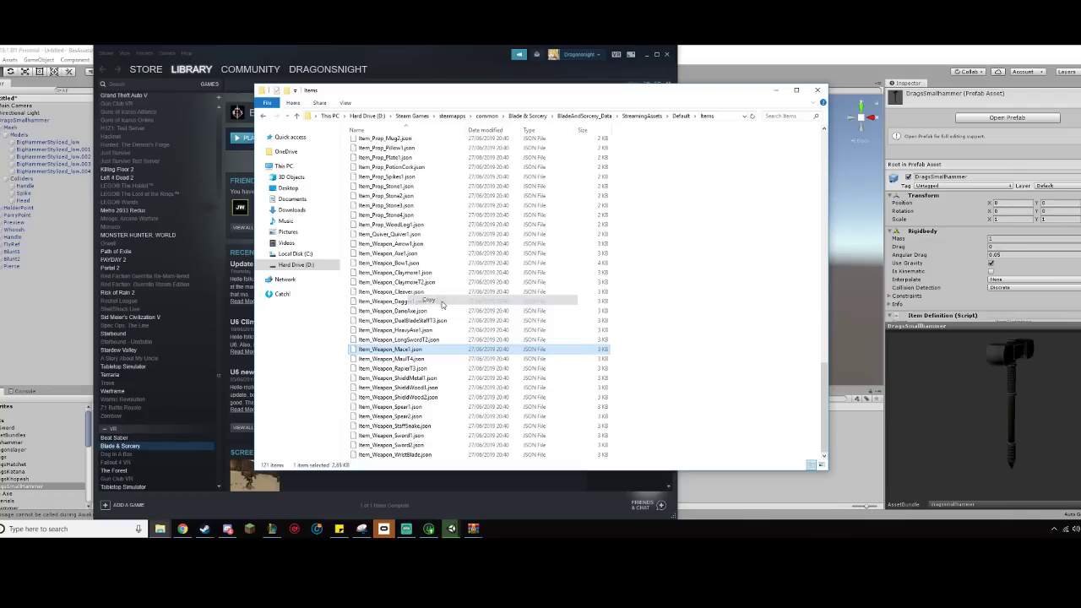
{"action": "left_click", "coordinate": [265, 119]}
{"action": "left_click", "coordinate": [265, 118]}
{"action": "left_click", "coordinate": [265, 118]}
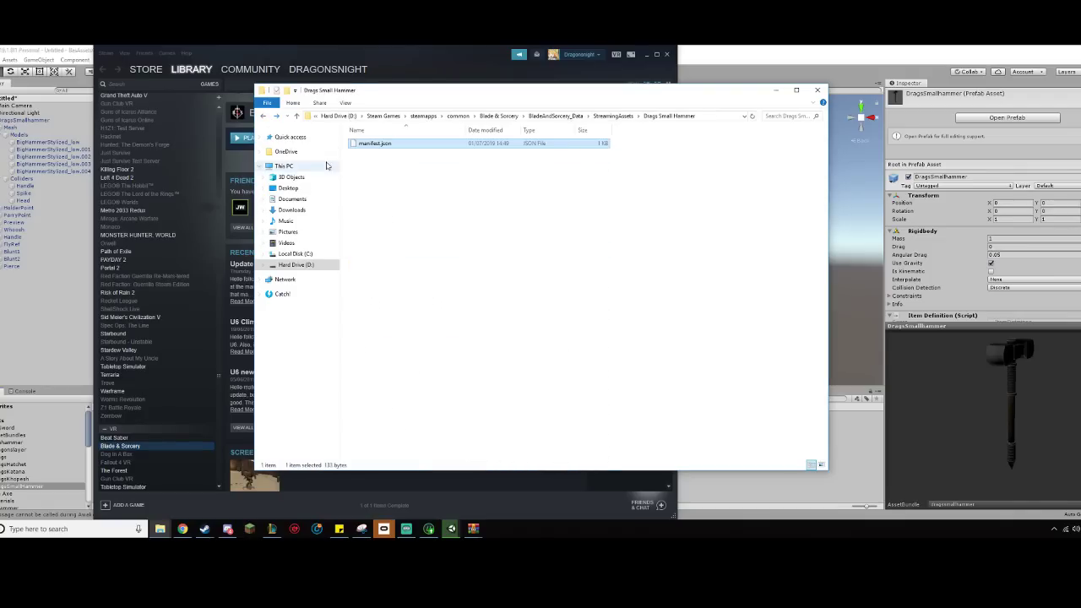
{"action": "key", "text": "ctrl+v"}
- Rename the copied mace item file as Item_Weapon_DragsSmallHammer.json
{"action": "left_click", "coordinate": [404, 144]}
{"action": "double_click", "coordinate": [403, 144]}
{"action": "type", "text": "DragsSmallHam"}
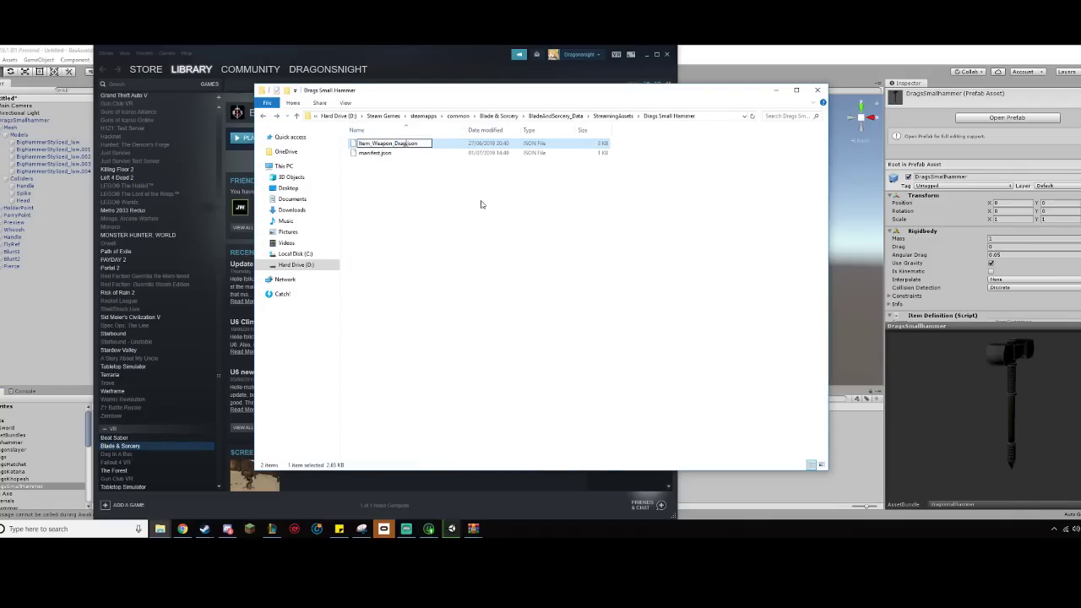
{"action": "type", "text": "mer"}
{"action": "key", "text": "Return"}
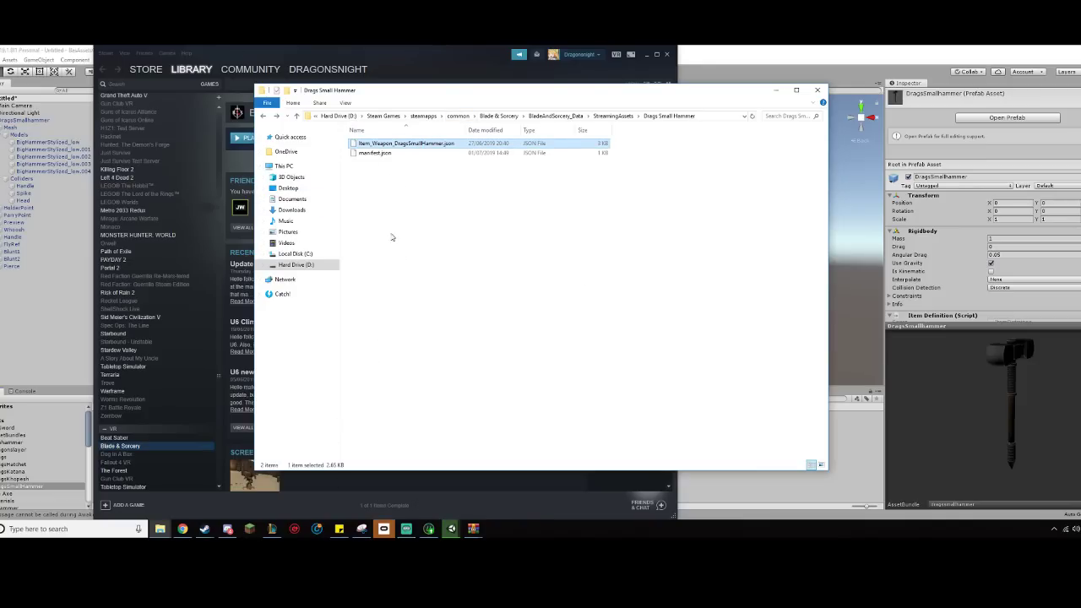
- Open Item_Weapon_DragsSmallHammer.json in Notepad++ and set its id to "DragsSmallHammer"
{"action": "right_click", "coordinate": [410, 143]}
{"action": "left_click", "coordinate": [439, 173]}
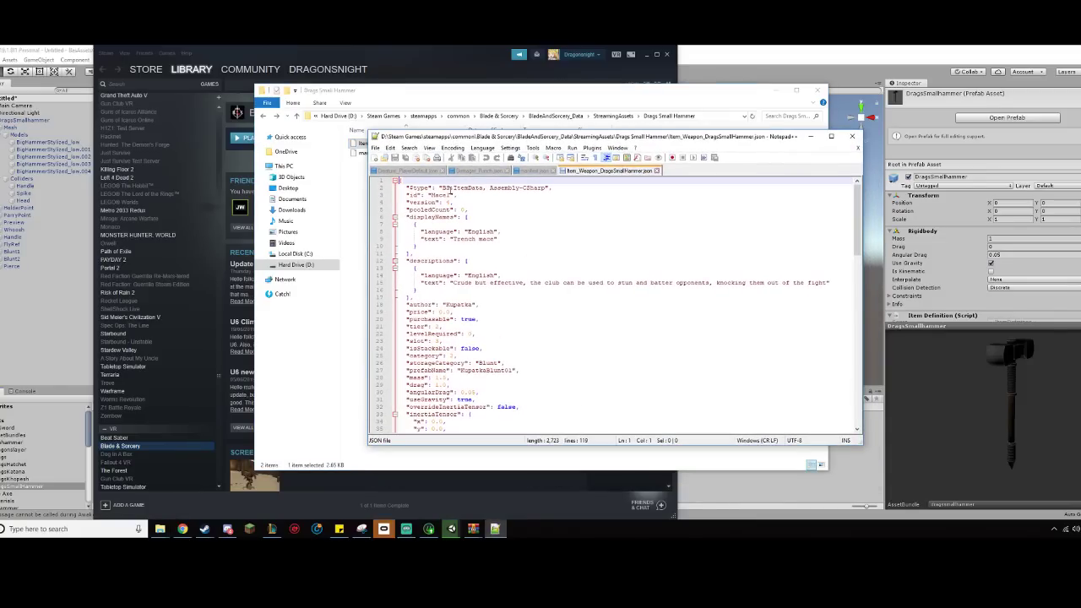
{"action": "double_click", "coordinate": [438, 195]}
{"action": "left_click_drag", "start_coordinate": [437, 195], "coordinate": [432, 195]}
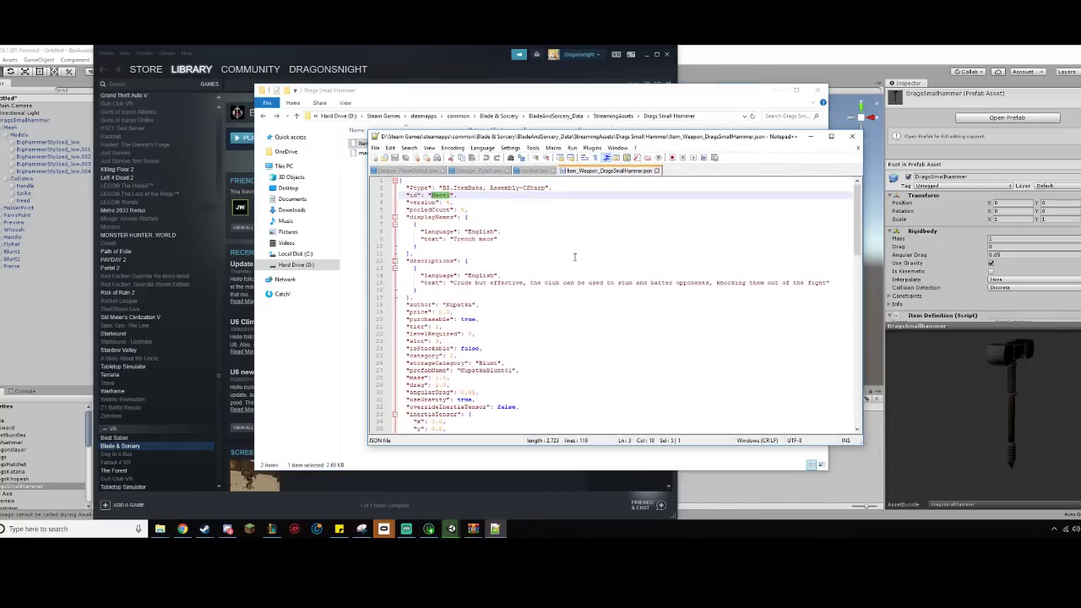
{"action": "type", "text": "DragsS"}
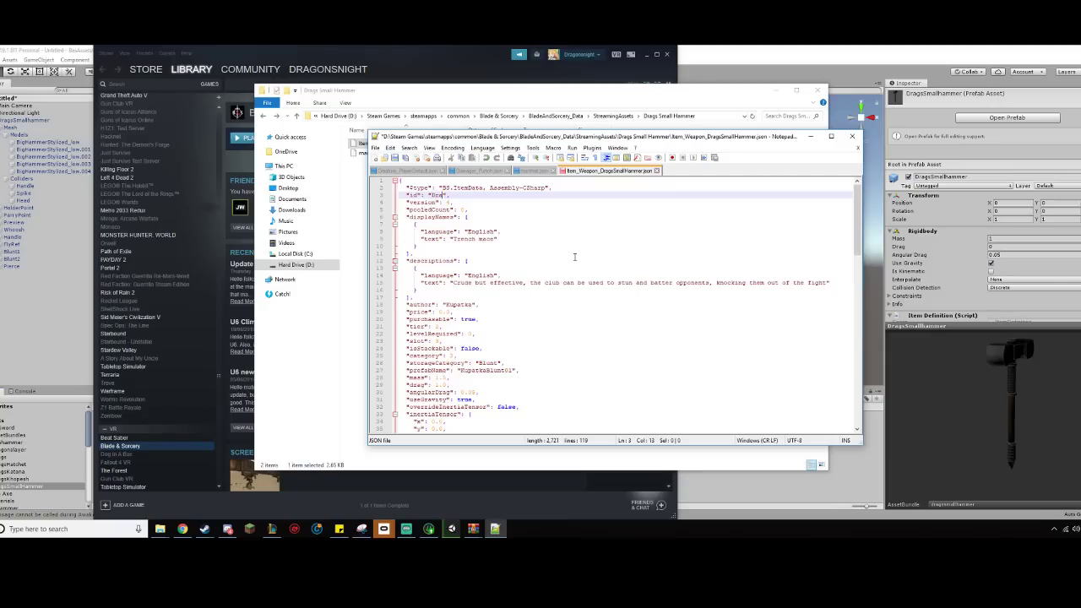
{"action": "type", "text": "mallHammer"}
- Set the English display name to "Drag's Hammer" and the English description text to "thats pretty whack"
{"action": "left_click_drag", "start_coordinate": [492, 242], "coordinate": [452, 239]}
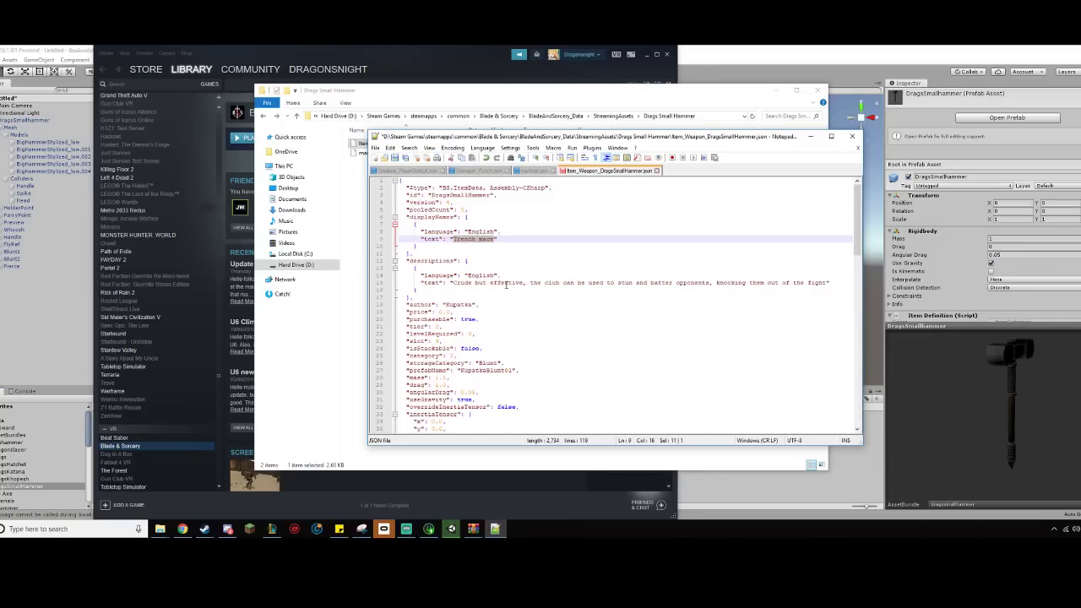
{"action": "type", "text": "Drag's Hammer"}
{"action": "left_click", "coordinate": [452, 283]}
{"action": "left_click_drag", "start_coordinate": [451, 283], "coordinate": [830, 283]}
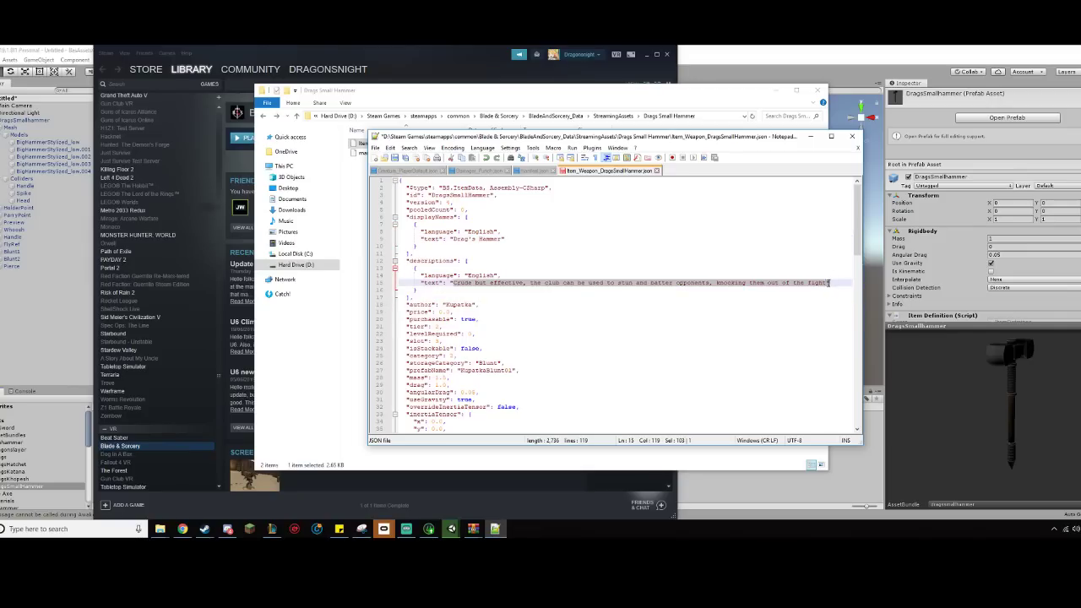
{"action": "type", "text": "thats pretty whack"}
- Set the item's author to "Drags" and check the storageCategory entry
{"action": "double_click", "coordinate": [463, 304]}
{"action": "type", "text": "Drags"}
{"action": "left_click", "coordinate": [507, 362]}
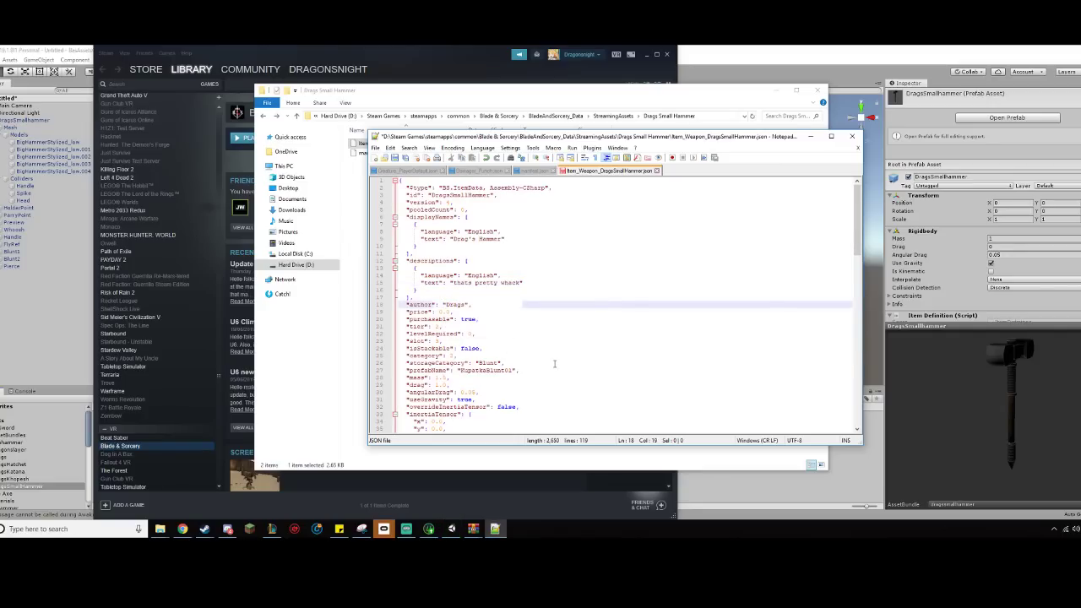
{"action": "left_click", "coordinate": [537, 275]}
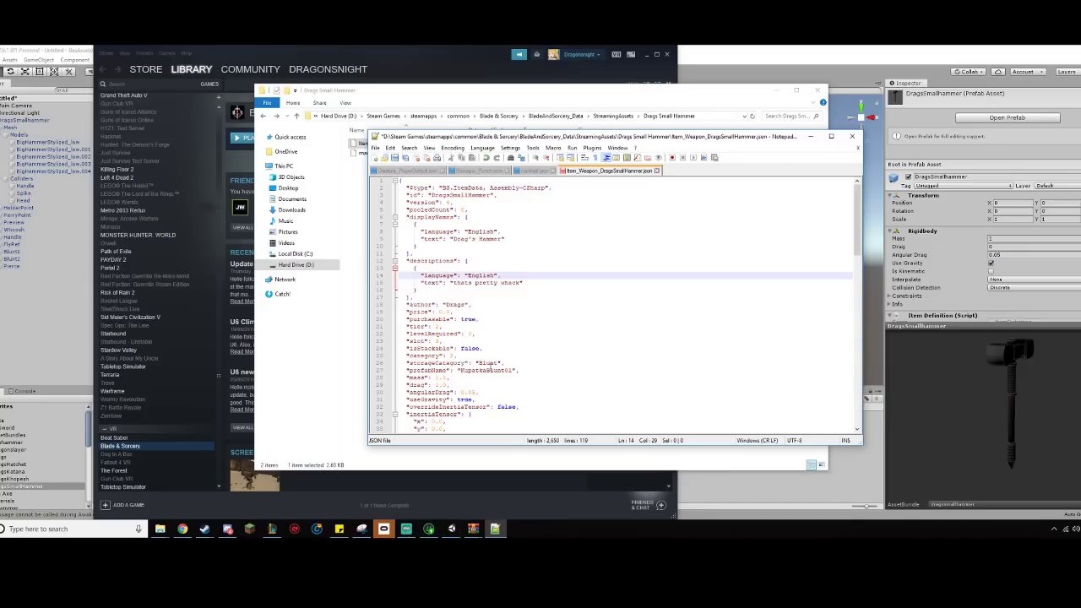
{"action": "left_click", "coordinate": [478, 363]}
{"action": "left_click_drag", "start_coordinate": [478, 363], "coordinate": [498, 370]}
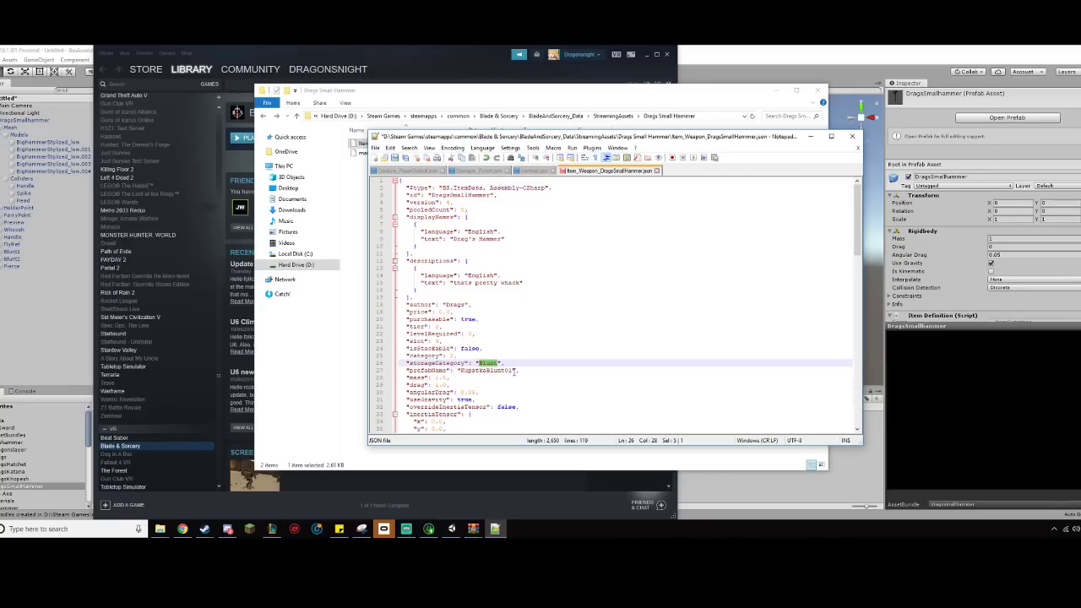
{"action": "left_click_drag", "start_coordinate": [514, 370], "coordinate": [460, 371]}
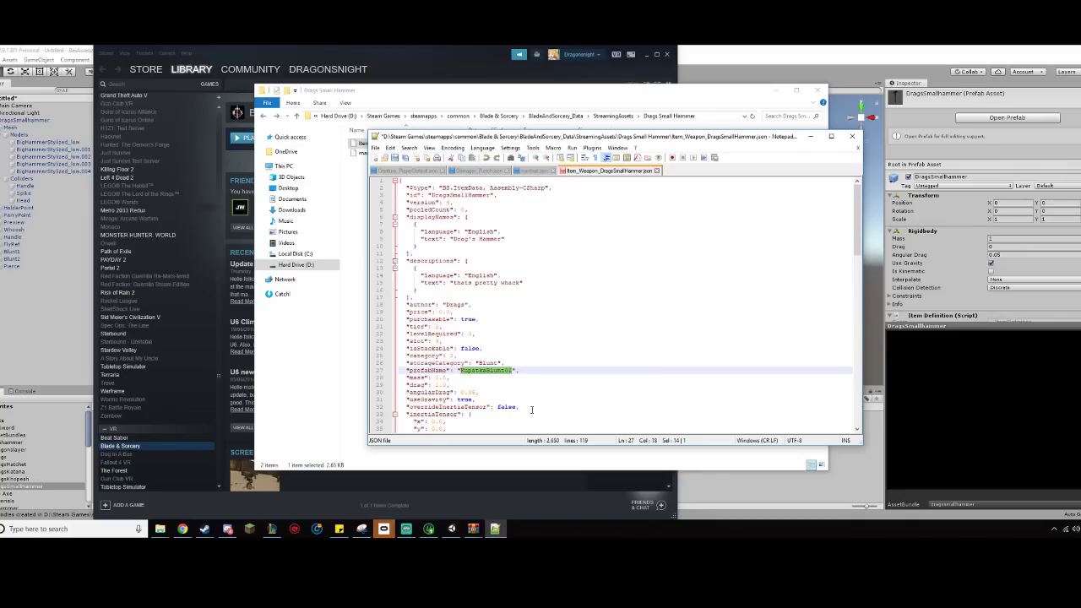
{"action": "type", "text": "D"}
{"action": "type", "text": "dragsmall"}
{"action": "type", "text": "hammer"}
{"action": "type", "text": "s"}
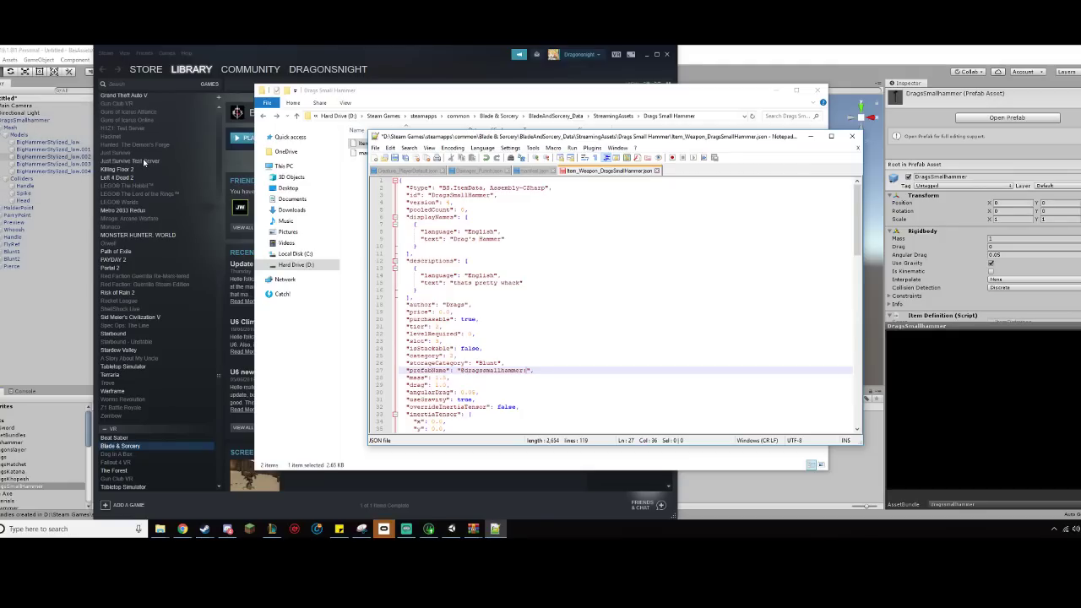
{"action": "type", "text": "DragsSmallHammer.pd"}
{"action": "key", "text": "BackSpace"}
{"action": "type", "text": "refab"}
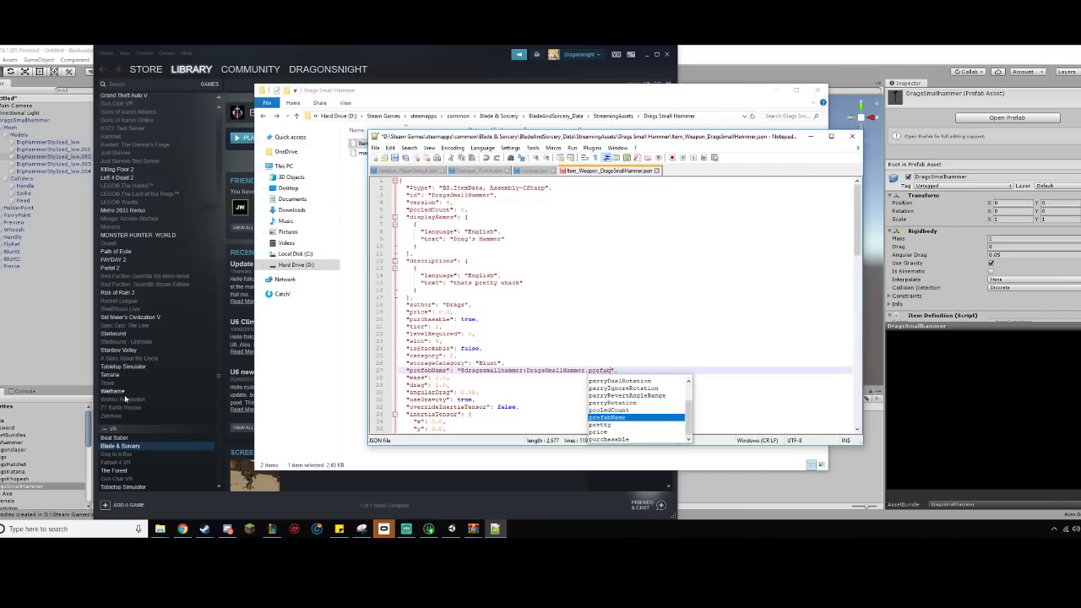
- Switch to Unity and copy the asset path of the hammer prefab in the DragsSmallHammer folder
{"action": "left_click", "coordinate": [839, 480]}
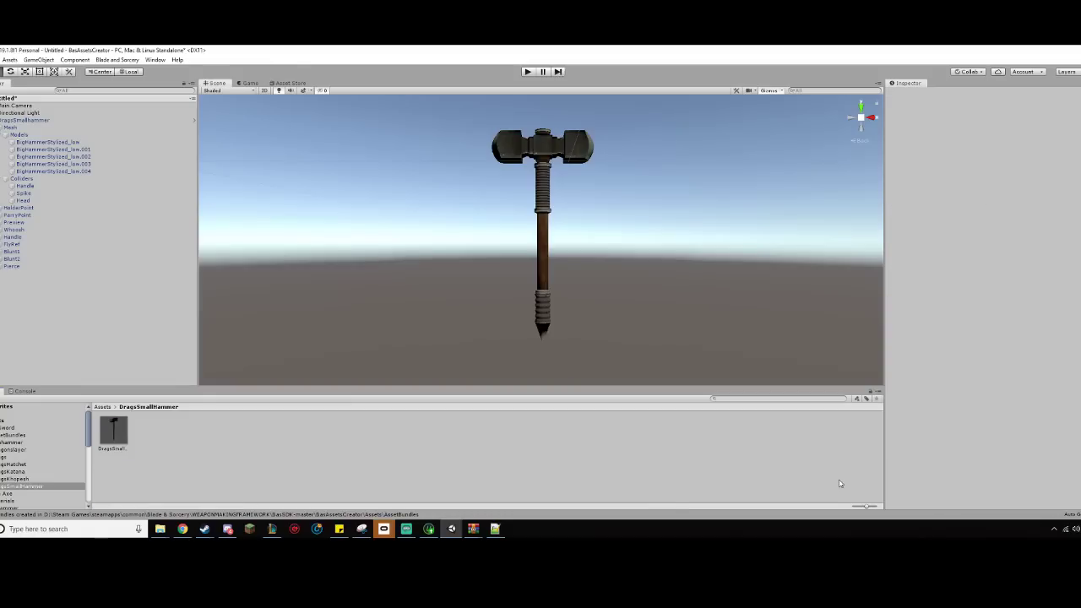
{"action": "left_click", "coordinate": [115, 434]}
{"action": "right_click", "coordinate": [115, 438]}
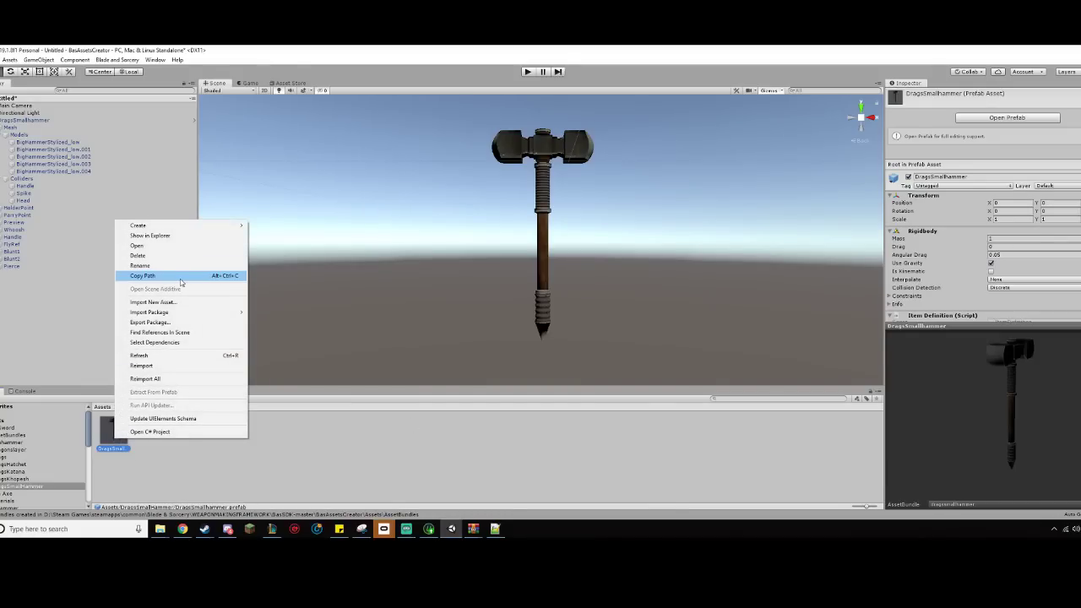
{"action": "left_click", "coordinate": [180, 279]}
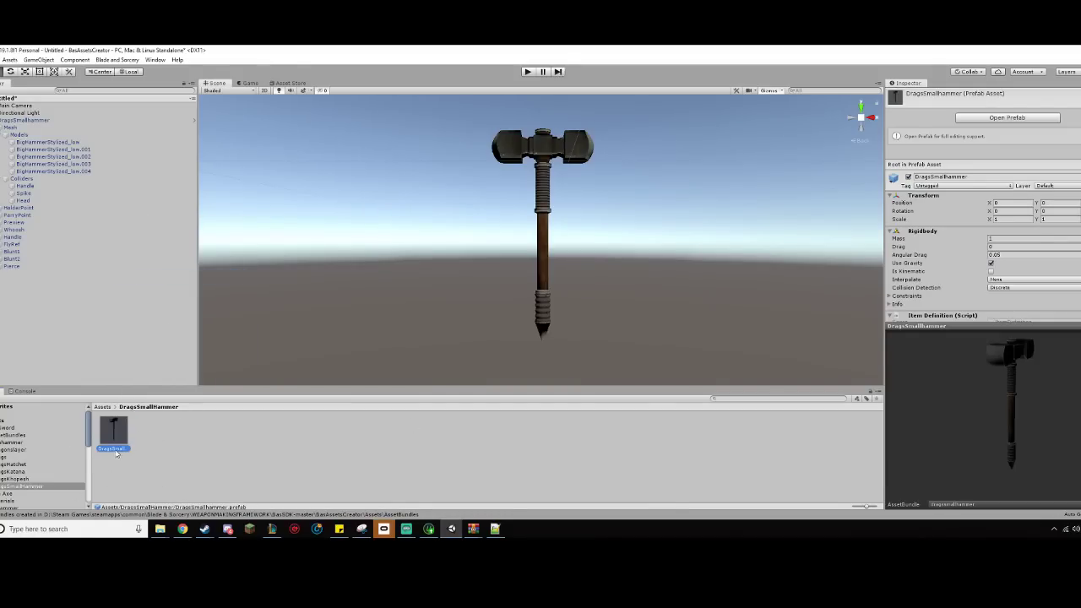
- Back in Notepad++, replace the prefab file part of prefabName with the copied path, trimmed to "DragsSmallhammer.prefab"
{"action": "left_click", "coordinate": [494, 528]}
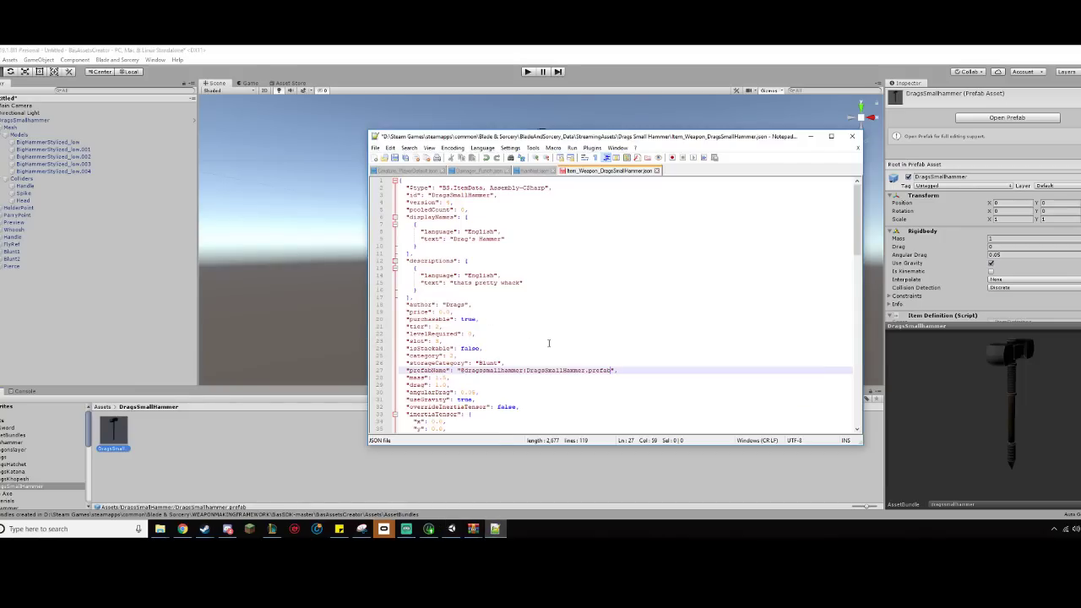
{"action": "left_click_drag", "start_coordinate": [610, 368], "coordinate": [525, 369]}
{"action": "key", "text": "ctrl+v"}
{"action": "left_click", "coordinate": [614, 370]}
{"action": "left_click_drag", "start_coordinate": [614, 370], "coordinate": [526, 371]}
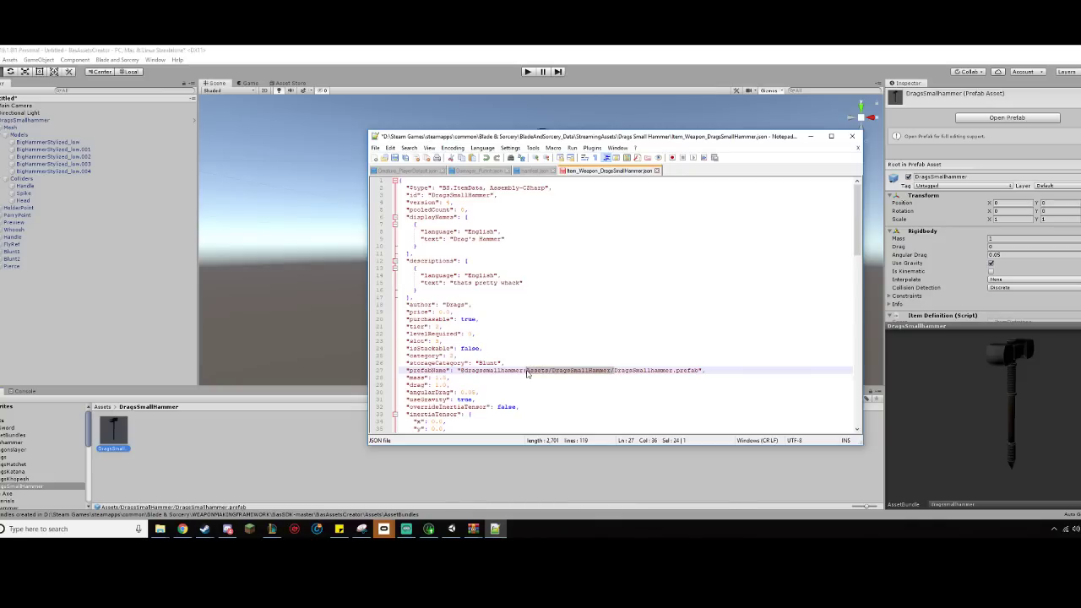
{"action": "key", "text": "BackSpace"}
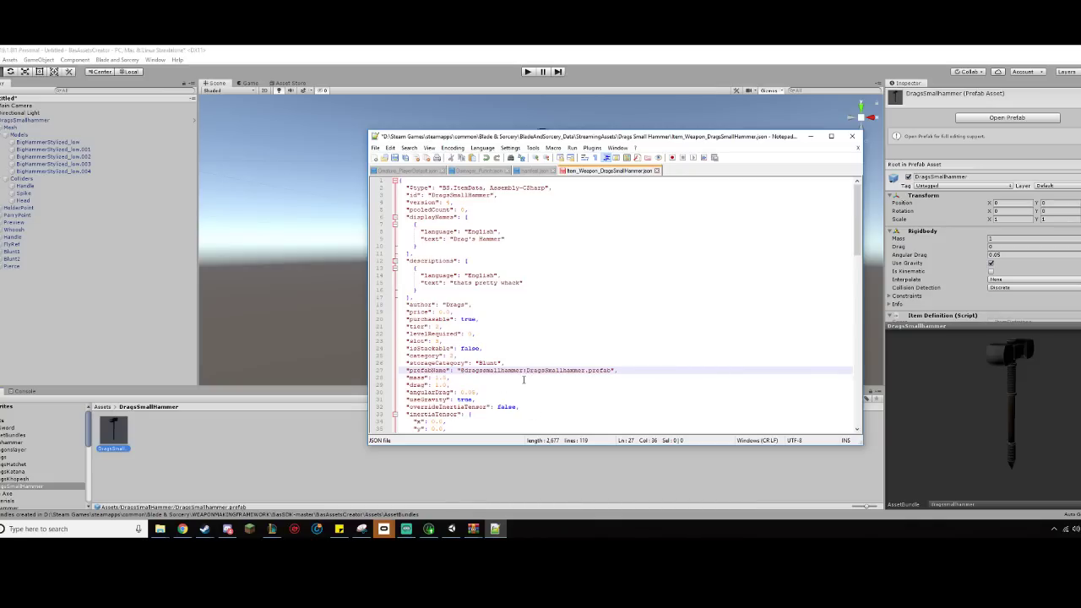
- Check the mass entry in the item JSON and save the file
{"action": "scroll", "coordinate": [429, 369], "scroll_direction": "down", "scroll_amount": 4}
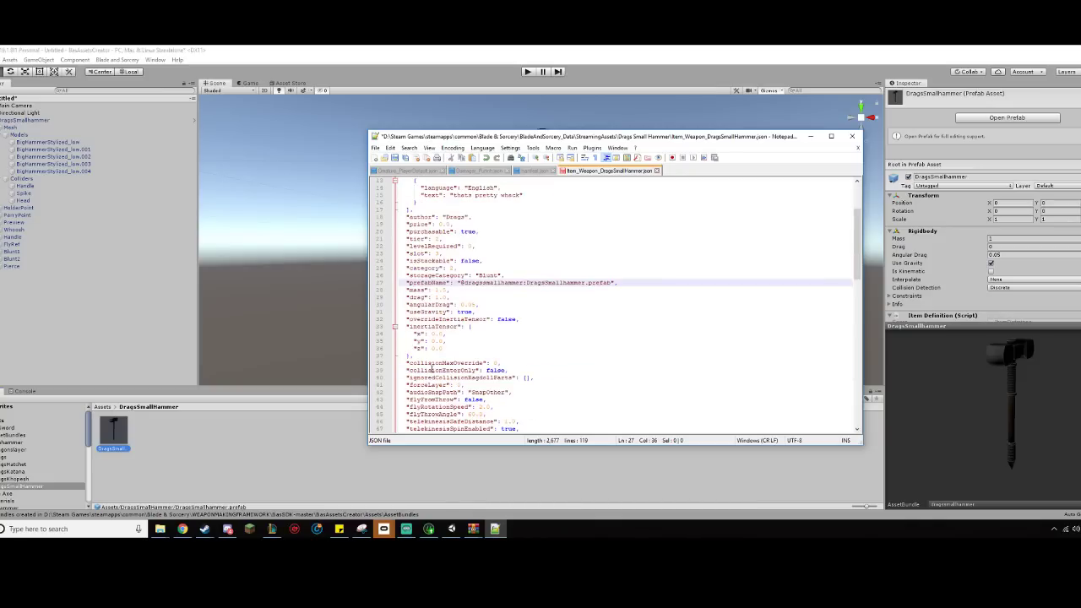
{"action": "double_click", "coordinate": [442, 289]}
{"action": "left_click", "coordinate": [518, 348]}
{"action": "scroll", "coordinate": [621, 328], "scroll_direction": "up", "scroll_amount": 4}
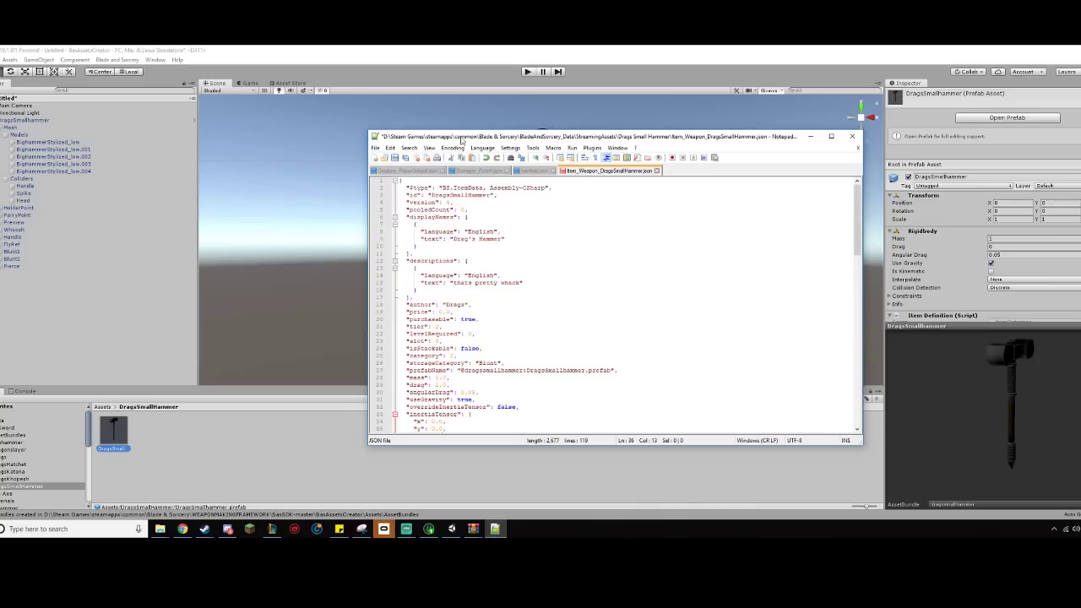
{"action": "left_click", "coordinate": [395, 158]}
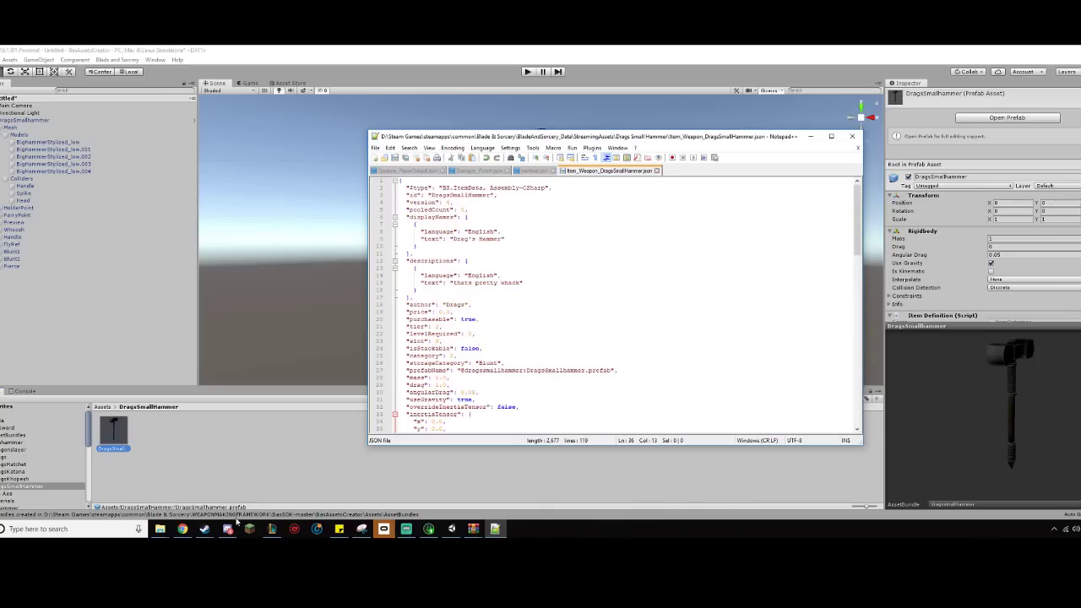
- Reveal the dragssmallhammer bundle from Unity's AssetBundles folder in File Explorer
{"action": "mouse_move", "coordinate": [160, 528]}
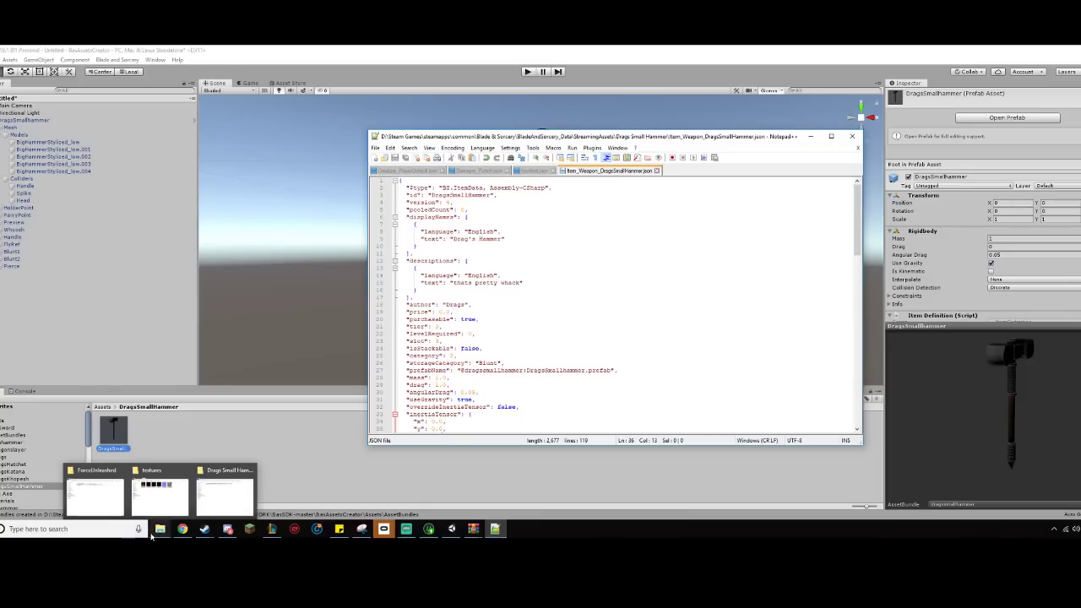
{"action": "left_click", "coordinate": [175, 452]}
{"action": "left_click", "coordinate": [32, 435]}
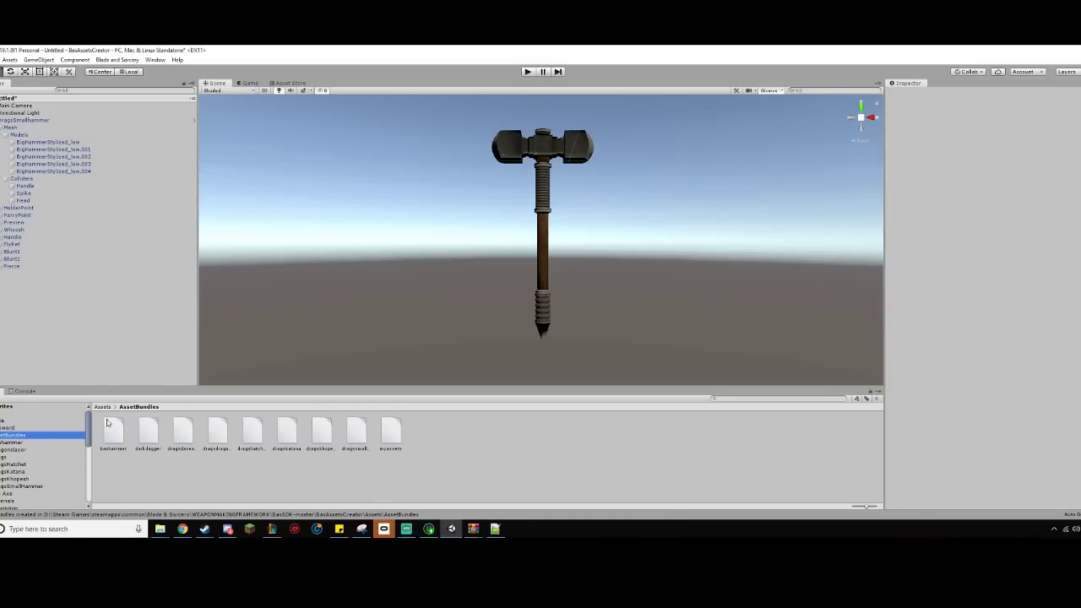
{"action": "left_click", "coordinate": [358, 433]}
{"action": "right_click", "coordinate": [359, 435]}
{"action": "left_click", "coordinate": [410, 233]}
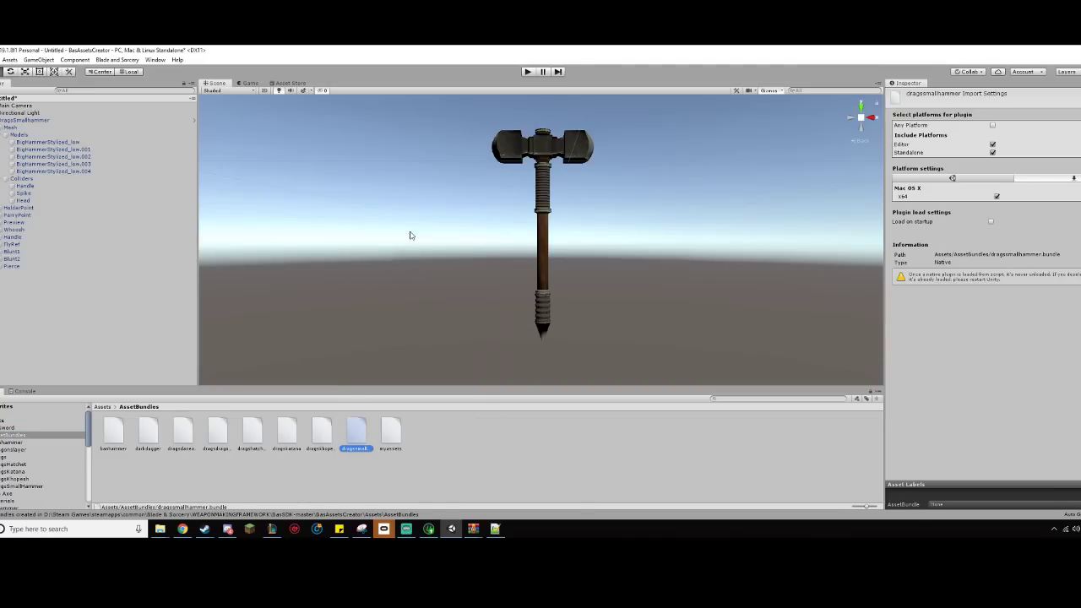
{"action": "left_click_drag", "start_coordinate": [428, 101], "coordinate": [200, 90]}
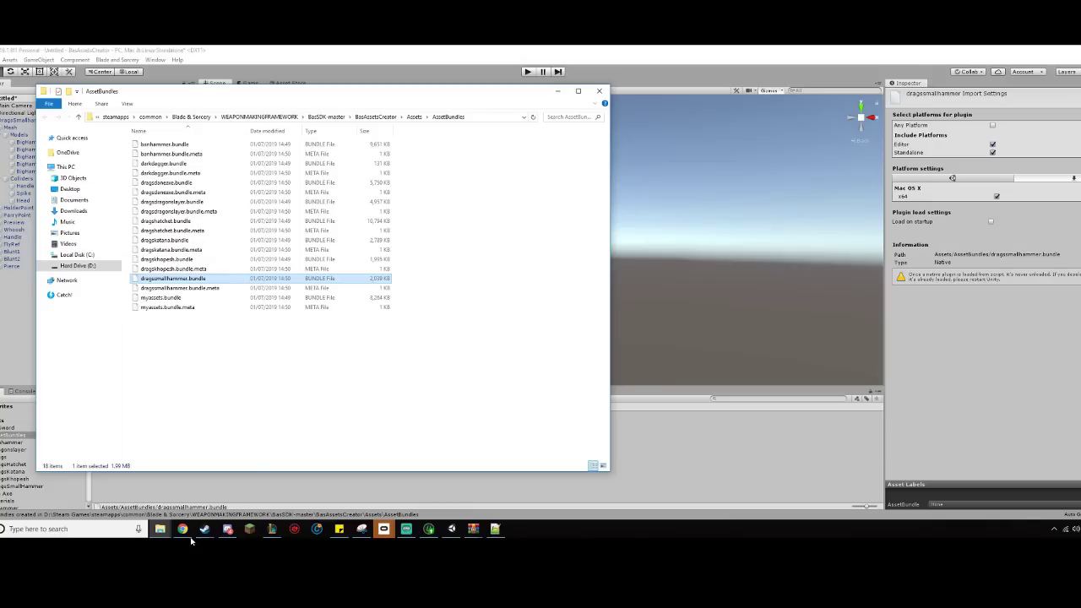
- Copy dragssmallhammer.bundle into the Drags Small Hammer mod folder
{"action": "mouse_move", "coordinate": [160, 529]}
{"action": "mouse_move", "coordinate": [241, 508]}
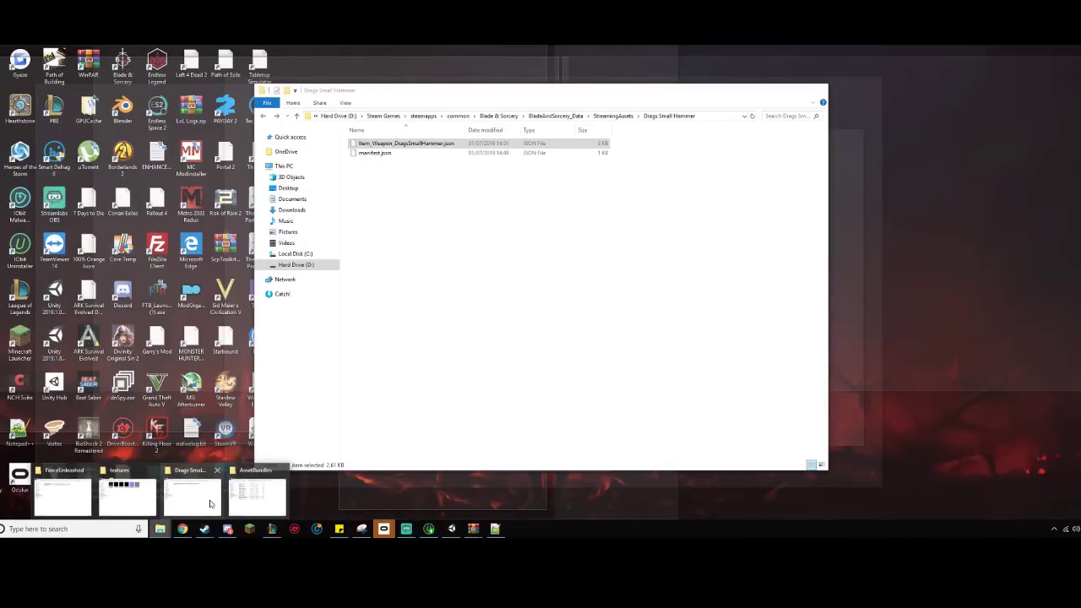
{"action": "left_click", "coordinate": [193, 497]}
{"action": "key", "text": "ctrl+v"}
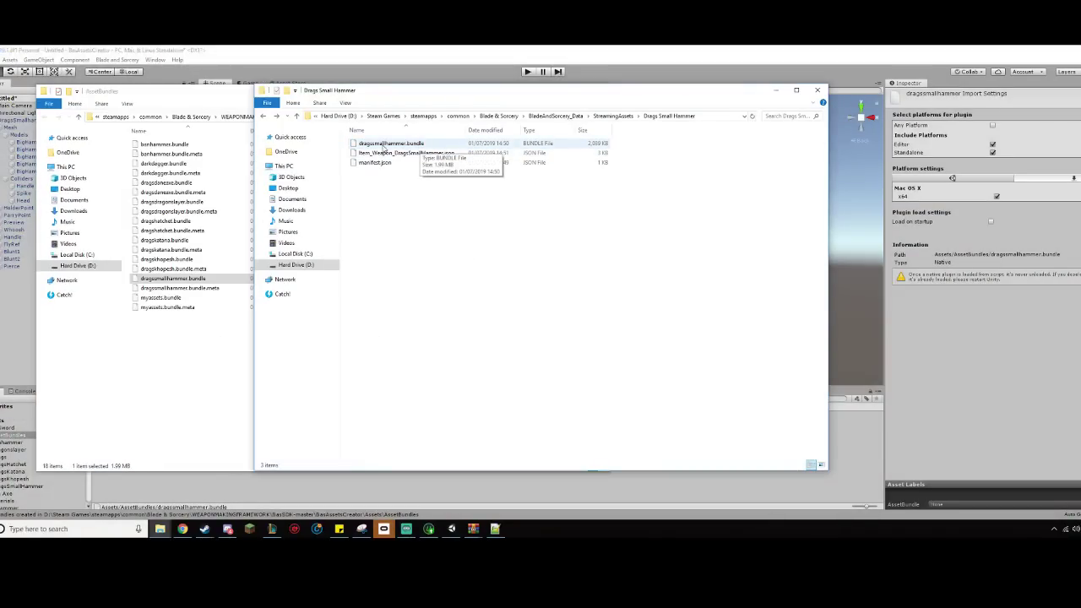
- Reopen Item_Weapon_DragsSmallHammer.json in Notepad++ and go to its damagers, Interactables and whooshs sections
{"action": "right_click", "coordinate": [408, 154]}
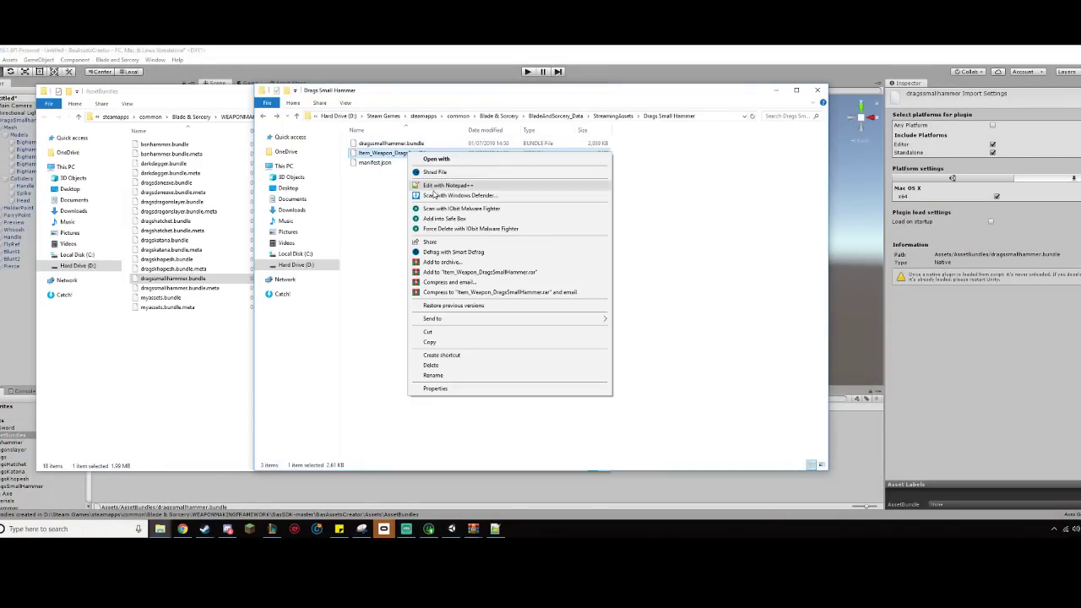
{"action": "left_click", "coordinate": [440, 193]}
{"action": "left_click_drag", "start_coordinate": [565, 142], "coordinate": [754, 157]}
{"action": "scroll", "coordinate": [709, 296], "scroll_direction": "down", "scroll_amount": 20}
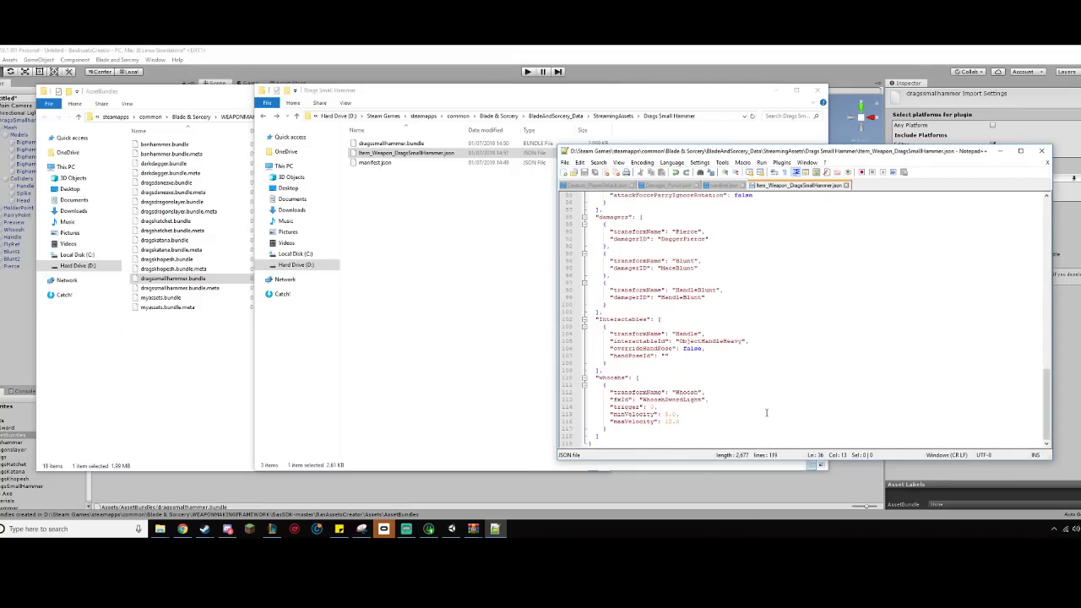
{"action": "scroll", "coordinate": [730, 403], "scroll_direction": "up", "scroll_amount": 4}
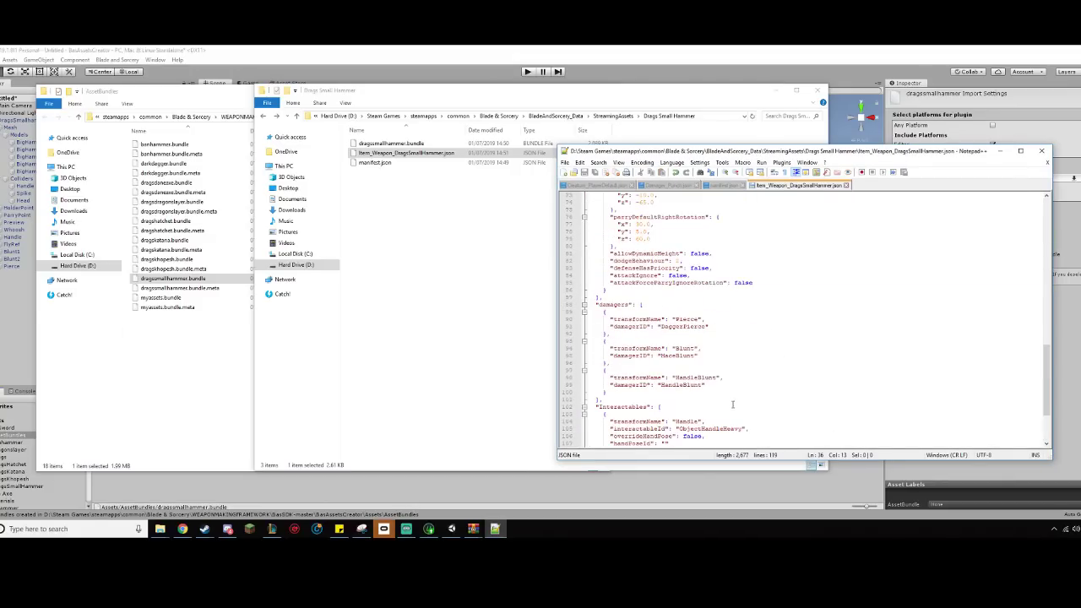
{"action": "scroll", "coordinate": [770, 342], "scroll_direction": "down", "scroll_amount": 4}
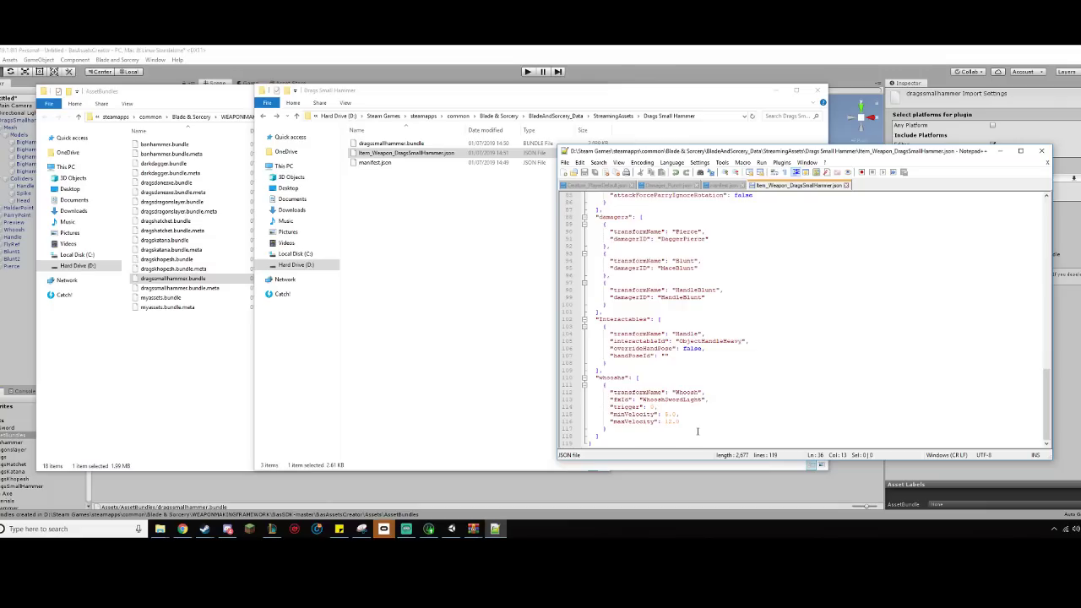
- Clear away both File Explorer windows and reposition the Notepad++ window so Unity's object hierarchy stays readable
{"action": "left_click", "coordinate": [771, 100]}
{"action": "left_click", "coordinate": [817, 89]}
{"action": "left_click", "coordinate": [560, 92]}
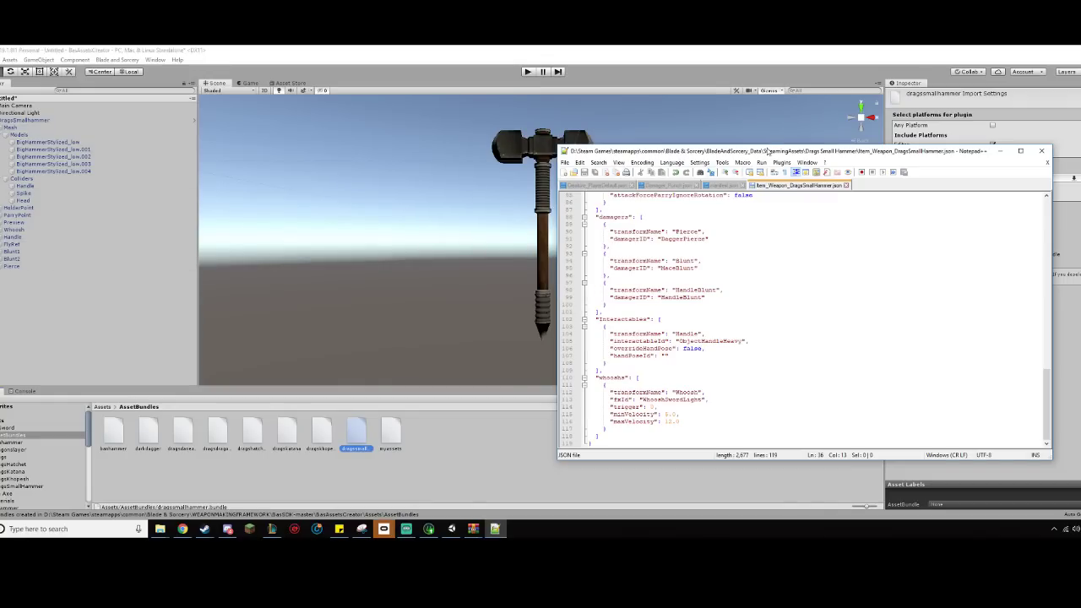
{"action": "left_click_drag", "start_coordinate": [767, 150], "coordinate": [642, 118]}
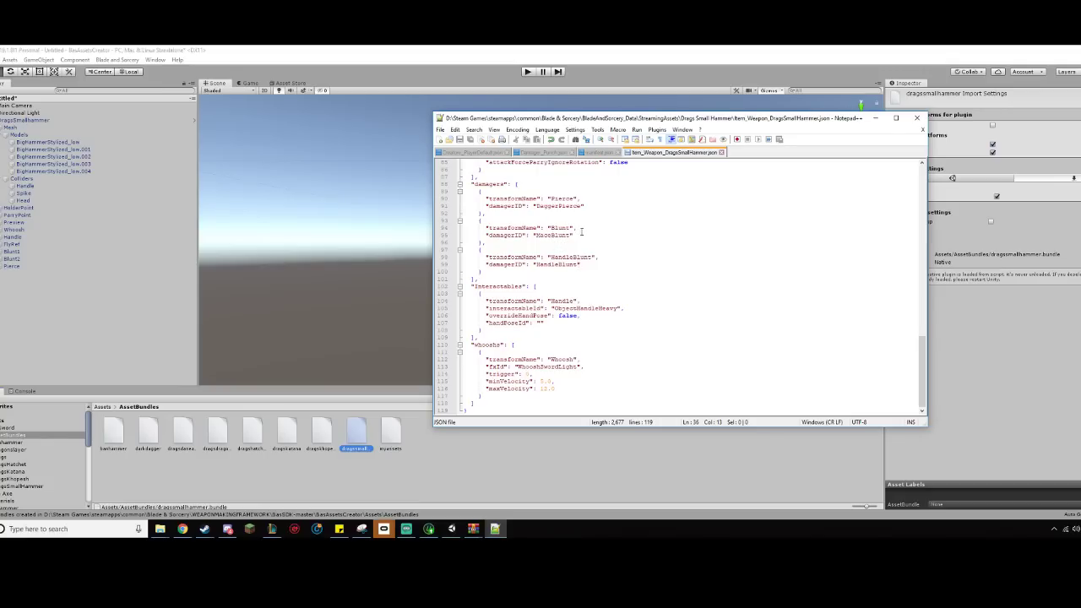
- Change the transformName of the MaceBlunt damager from Blunt to Blunt1 in the hammer's item JSON
{"action": "left_click_drag", "start_coordinate": [597, 235], "coordinate": [477, 192]}
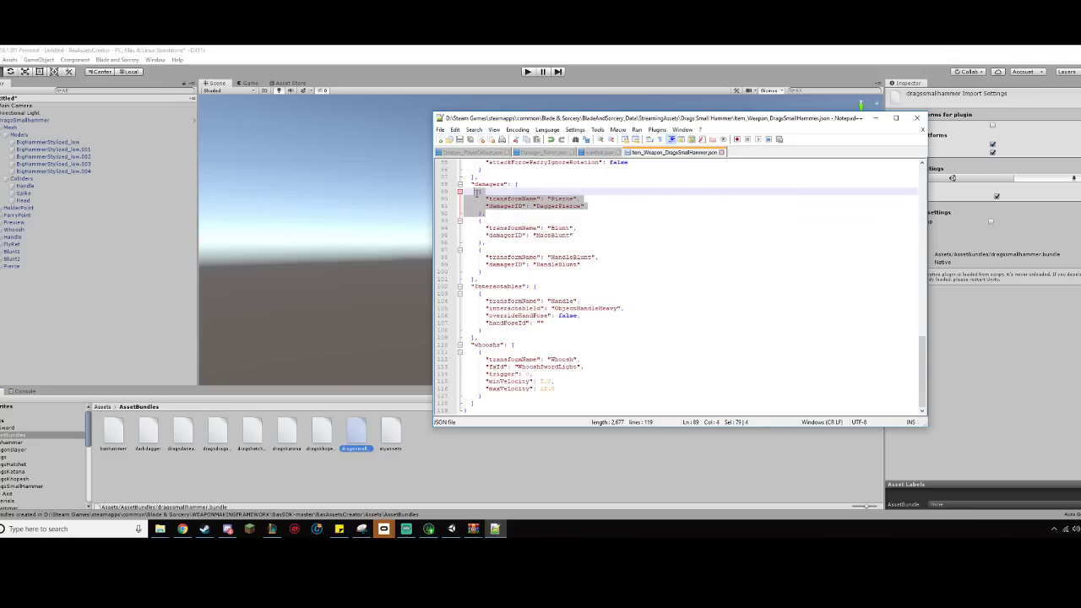
{"action": "left_click", "coordinate": [547, 228]}
{"action": "left_click_drag", "start_coordinate": [550, 228], "coordinate": [571, 228]}
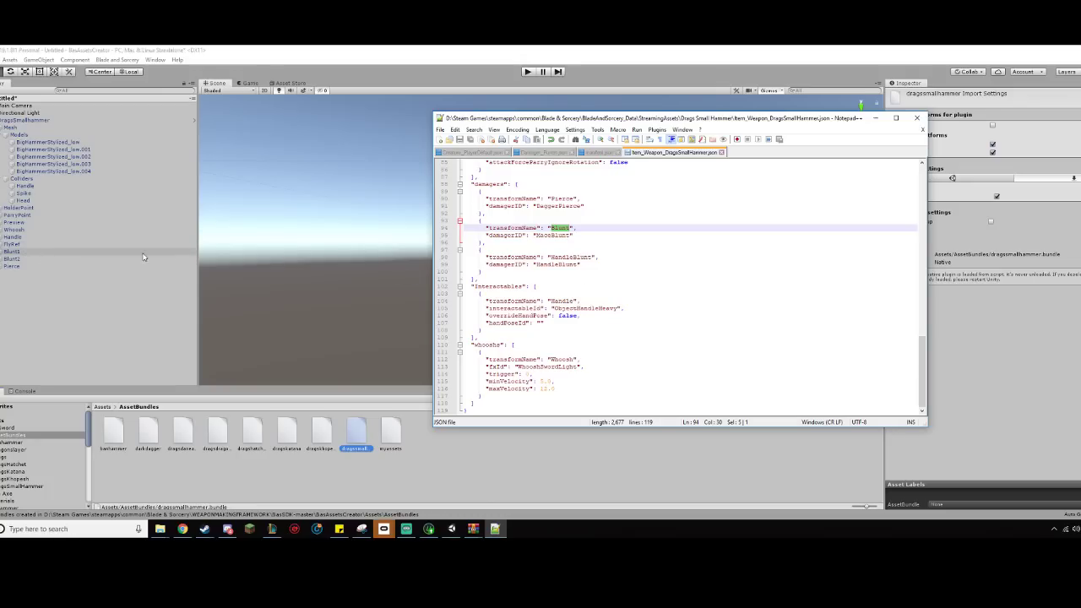
{"action": "left_click", "coordinate": [570, 228]}
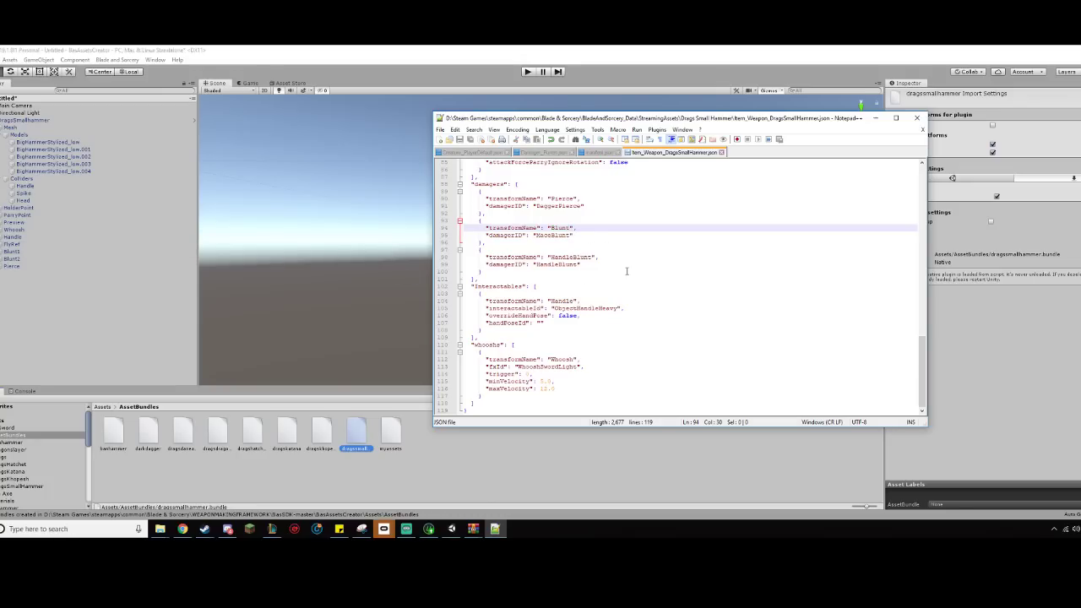
{"action": "type", "text": "1"}
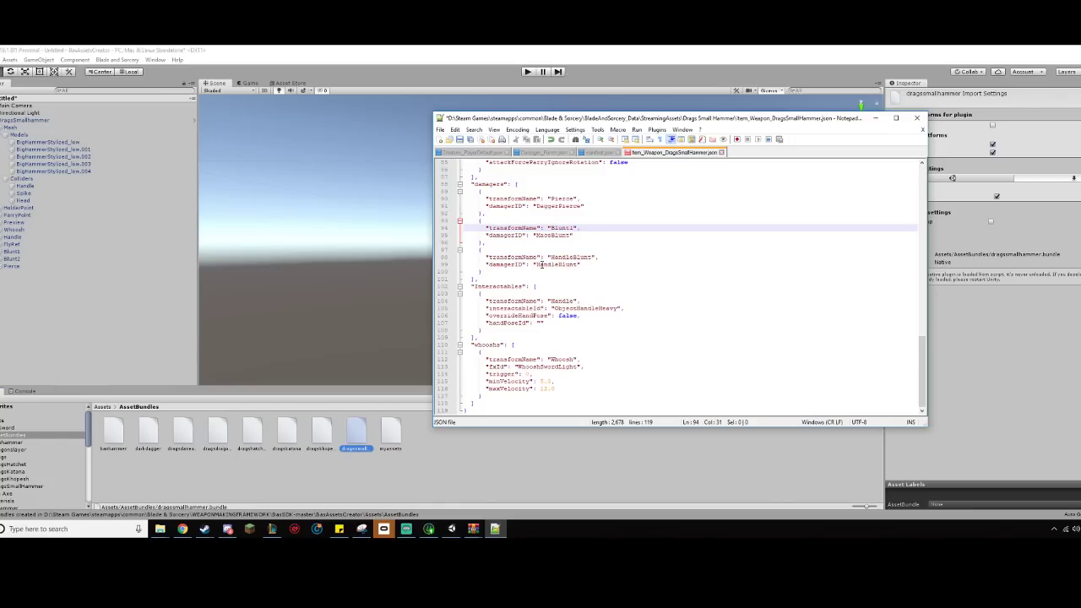
- Set the HandleBlunt damager's transformName to Blunt2 and save Item_Weapon_DragsSmallHammer.json
{"action": "left_click_drag", "start_coordinate": [486, 257], "coordinate": [549, 257]}
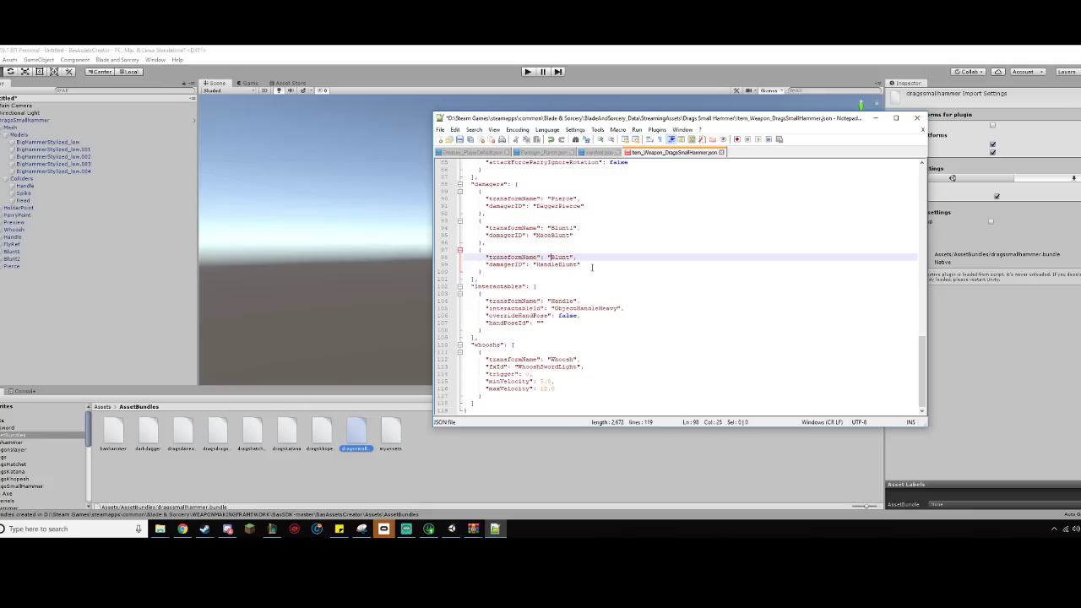
{"action": "left_click", "coordinate": [595, 295]}
{"action": "left_click", "coordinate": [590, 316]}
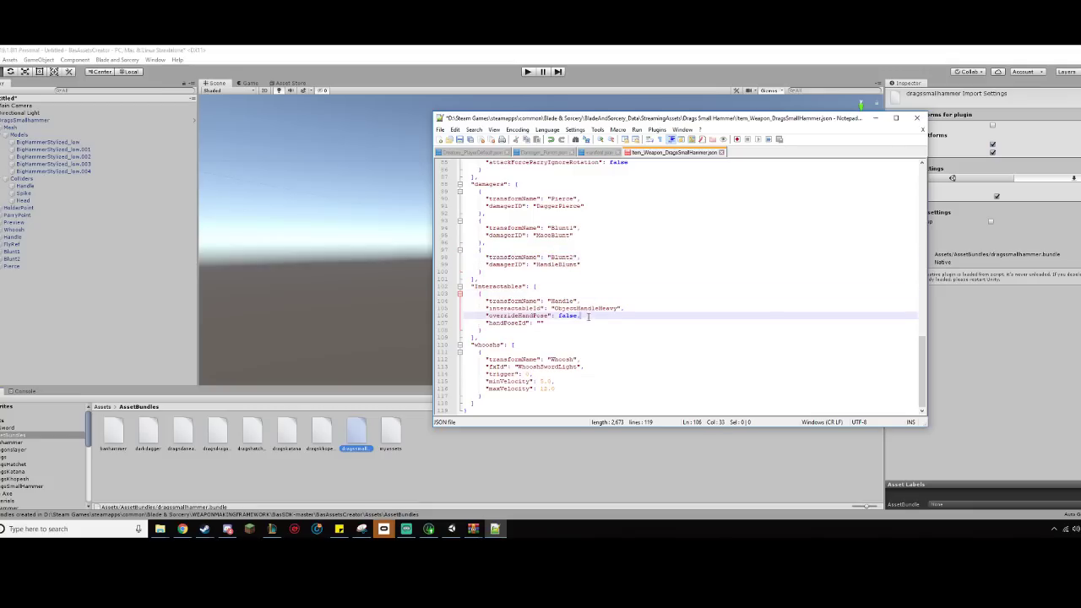
{"action": "scroll", "coordinate": [591, 318], "scroll_direction": "up", "scroll_amount": 20}
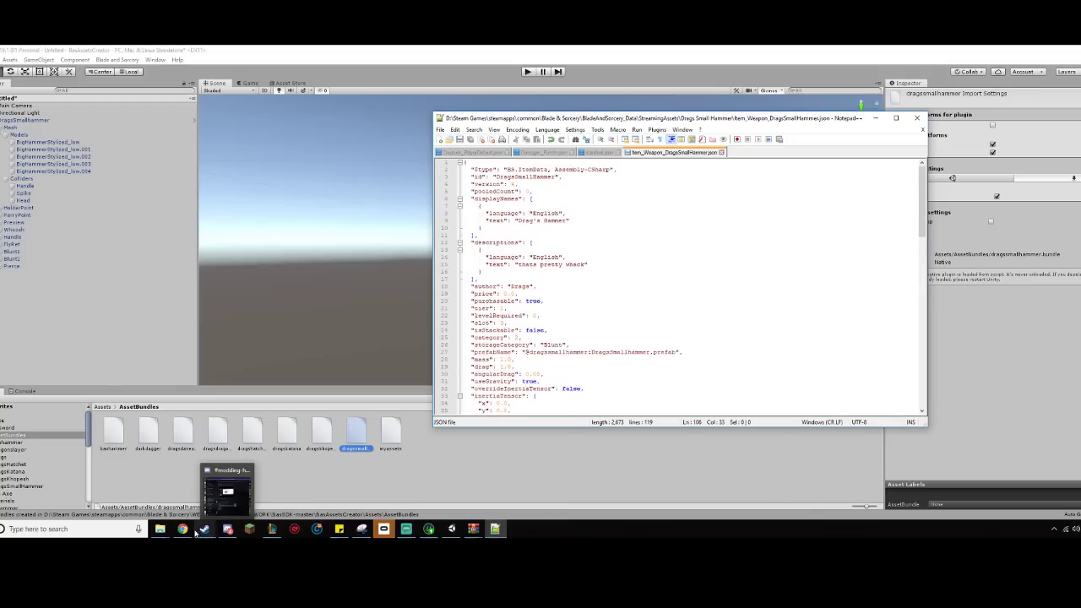
- Look through the damager JSON files in the Default mod's Damagers folder, and return to StreamingAssets
{"action": "mouse_move", "coordinate": [169, 532]}
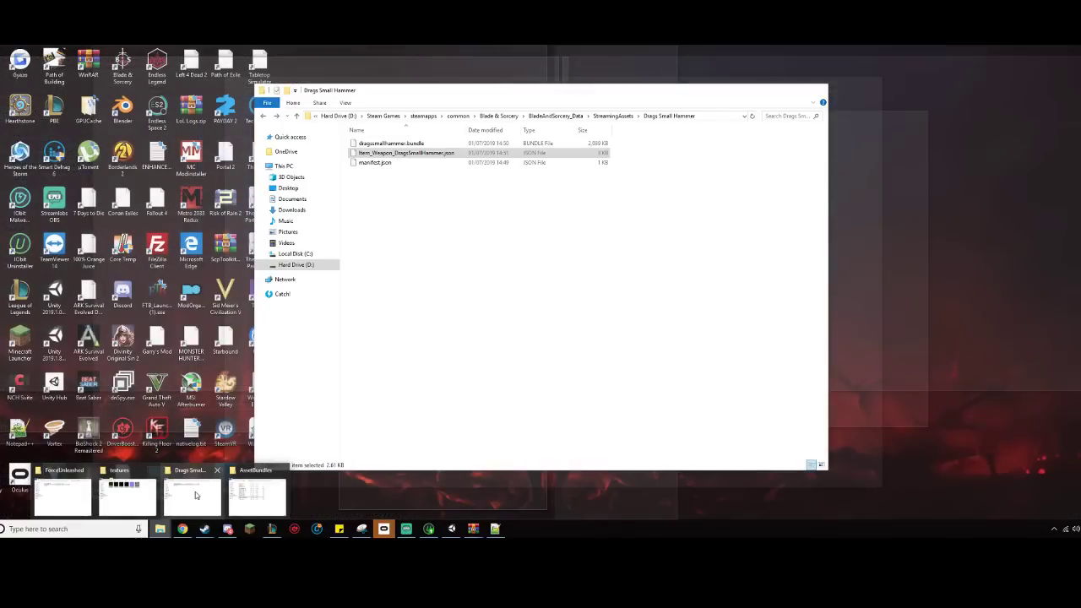
{"action": "left_click", "coordinate": [196, 495]}
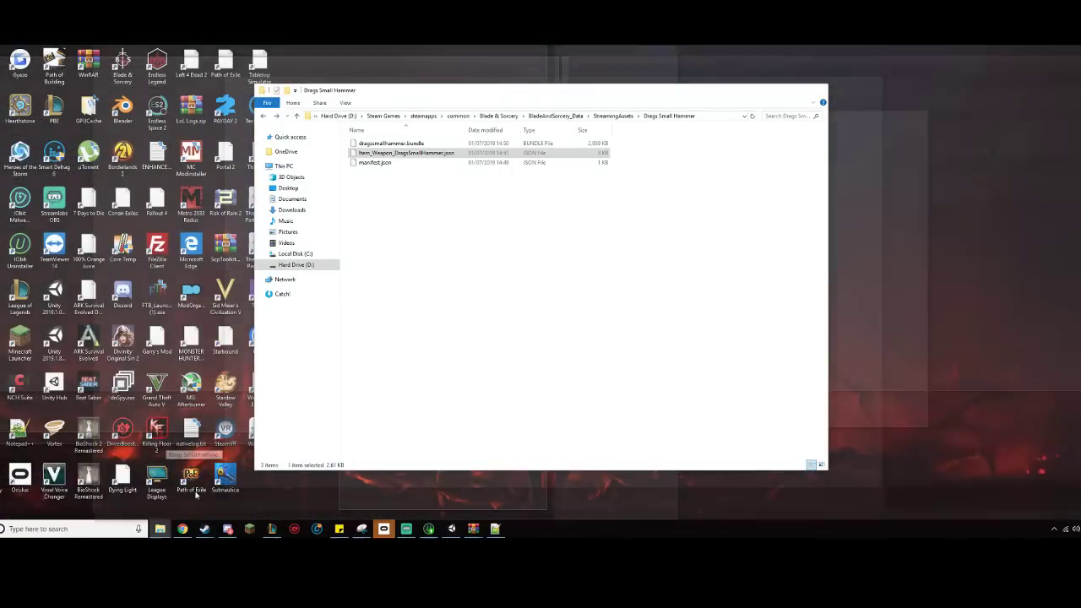
{"action": "left_click", "coordinate": [612, 116]}
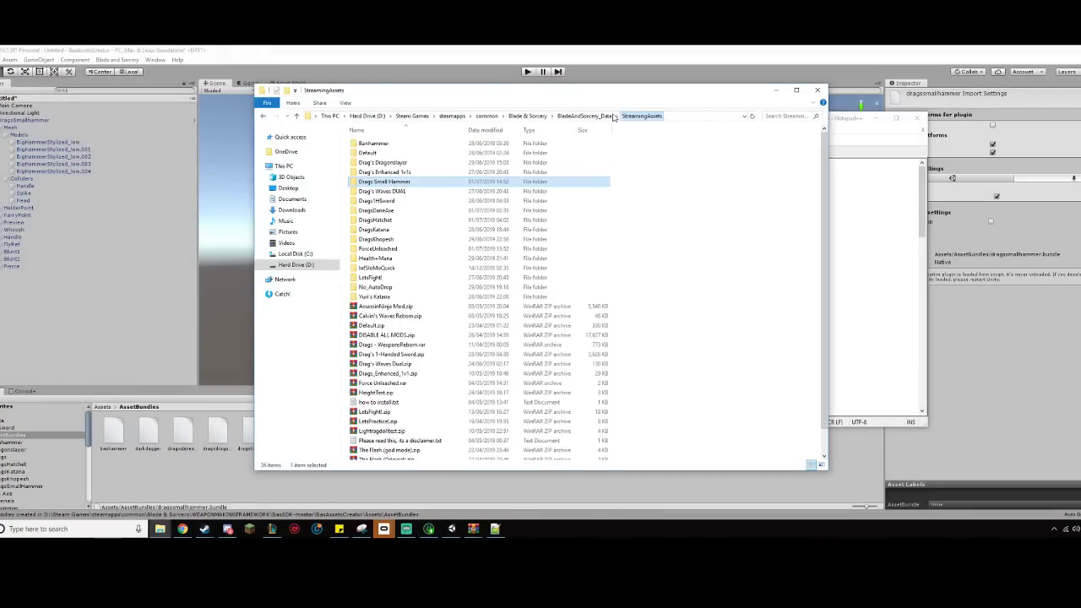
{"action": "double_click", "coordinate": [426, 153]}
{"action": "double_click", "coordinate": [425, 193]}
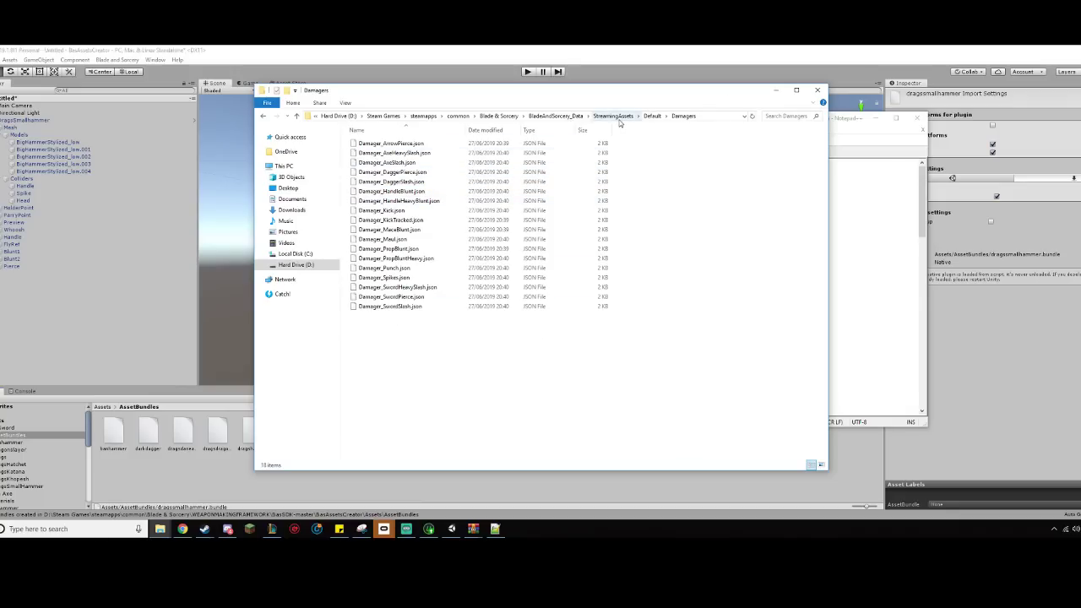
{"action": "left_click", "coordinate": [613, 116]}
- Bring the hammer's item JSON back to the front and review its damagers section
{"action": "left_click", "coordinate": [869, 279]}
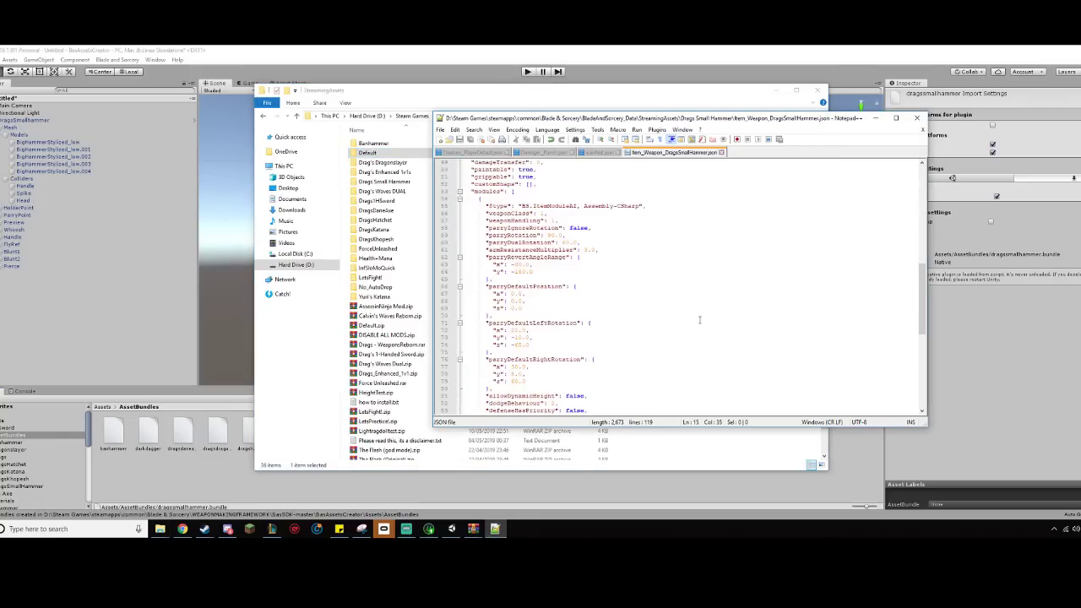
{"action": "scroll", "coordinate": [699, 320], "scroll_direction": "down", "scroll_amount": 12}
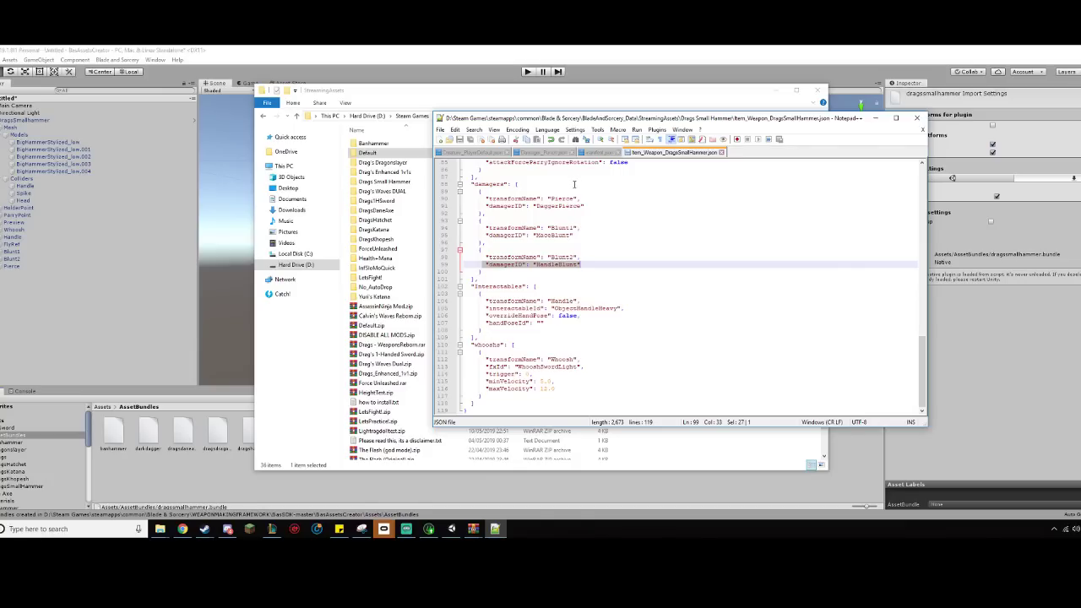
{"action": "left_click", "coordinate": [597, 249]}
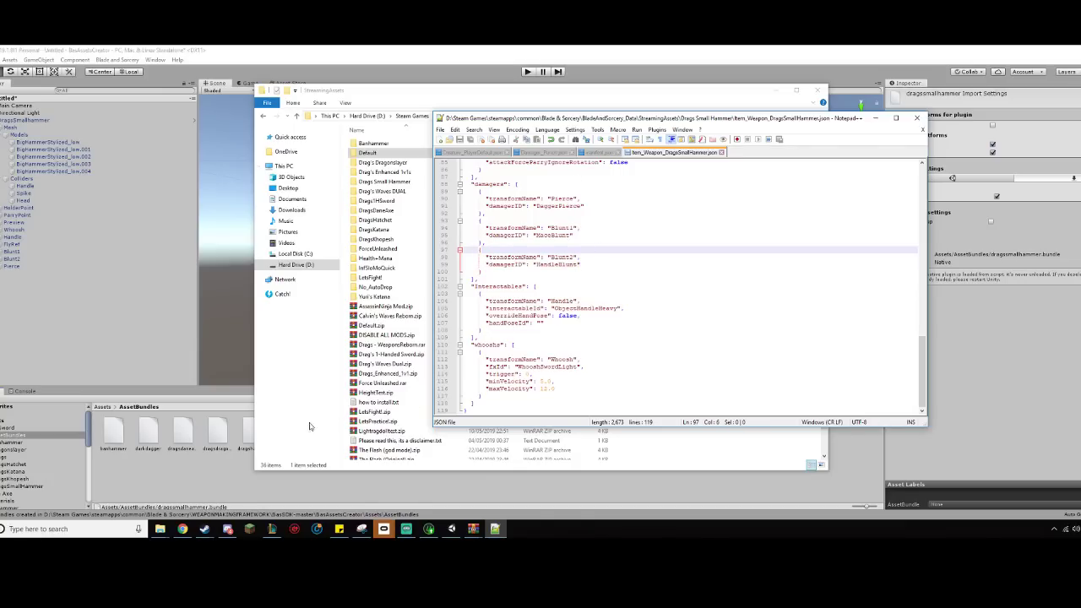
- Switch to Steam and launch Blade & Sorcery in Steam VR Mode
{"action": "left_click", "coordinate": [209, 531]}
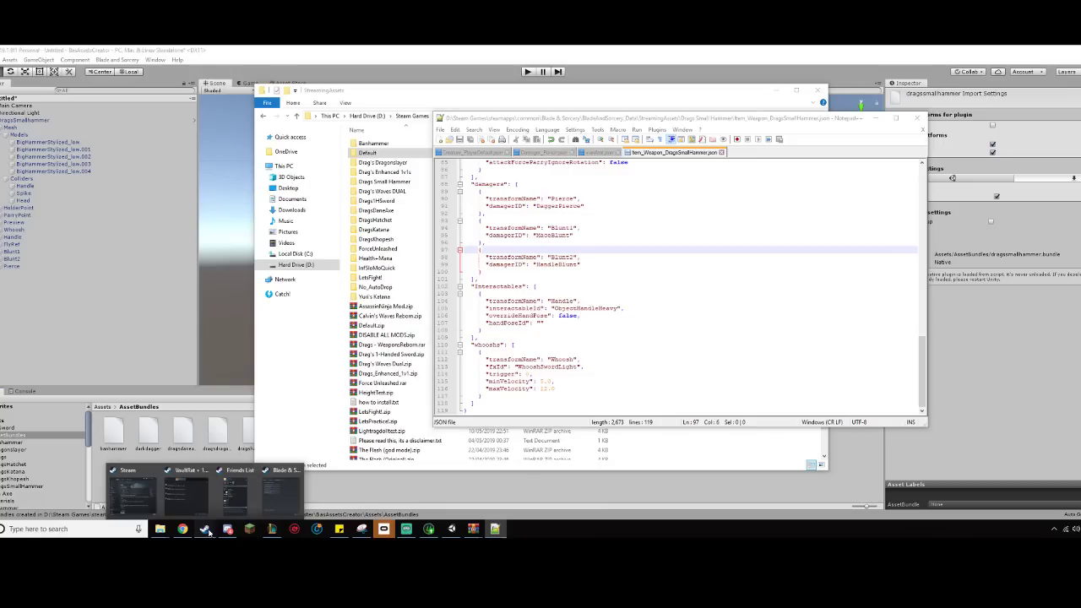
{"action": "left_click", "coordinate": [124, 490]}
{"action": "left_click", "coordinate": [249, 139]}
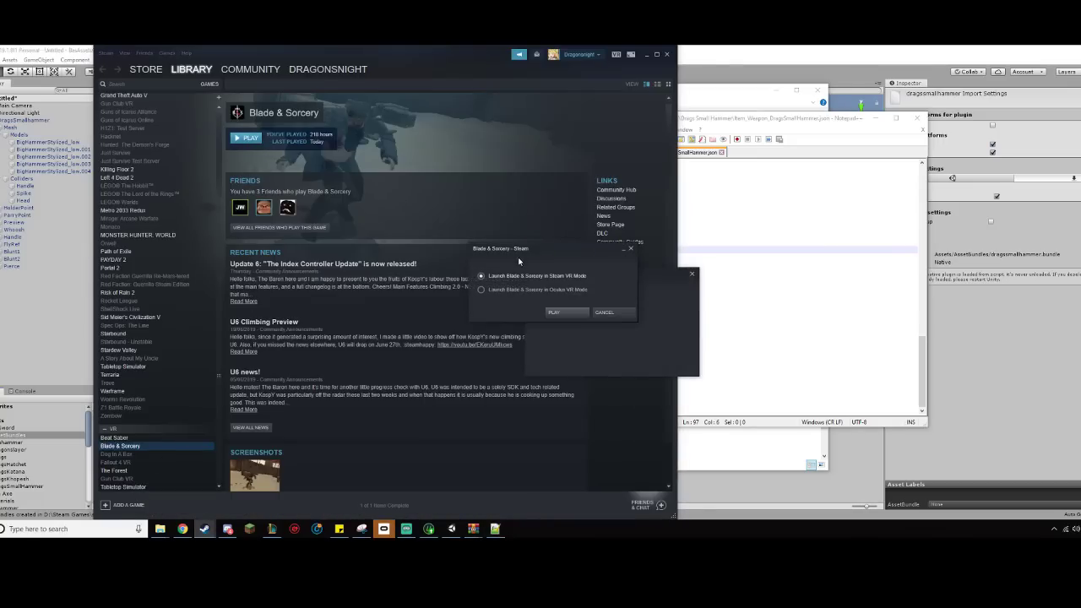
{"action": "left_click", "coordinate": [554, 312]}
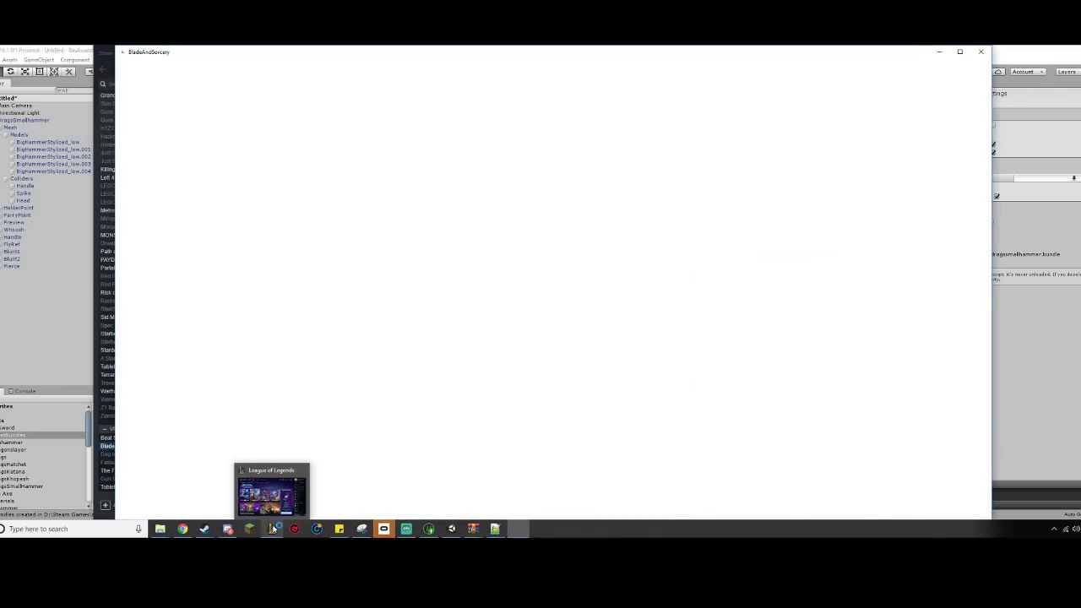
- Bring the running Blade & Sorcery window to the front to view the game
{"action": "left_click", "coordinate": [272, 529]}
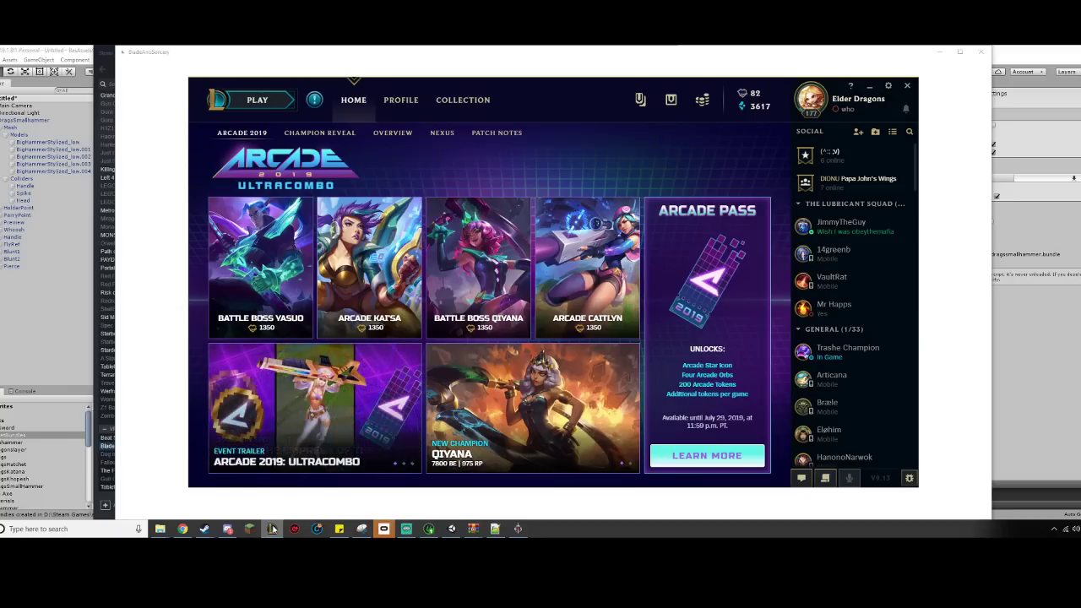
{"action": "left_click", "coordinate": [272, 528]}
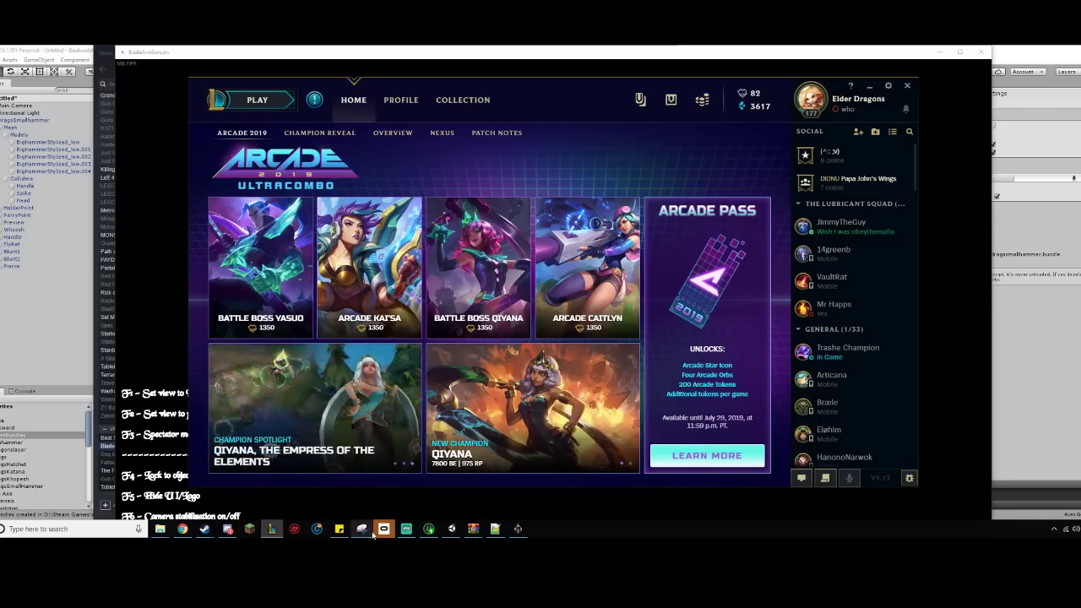
{"action": "left_click", "coordinate": [518, 529]}
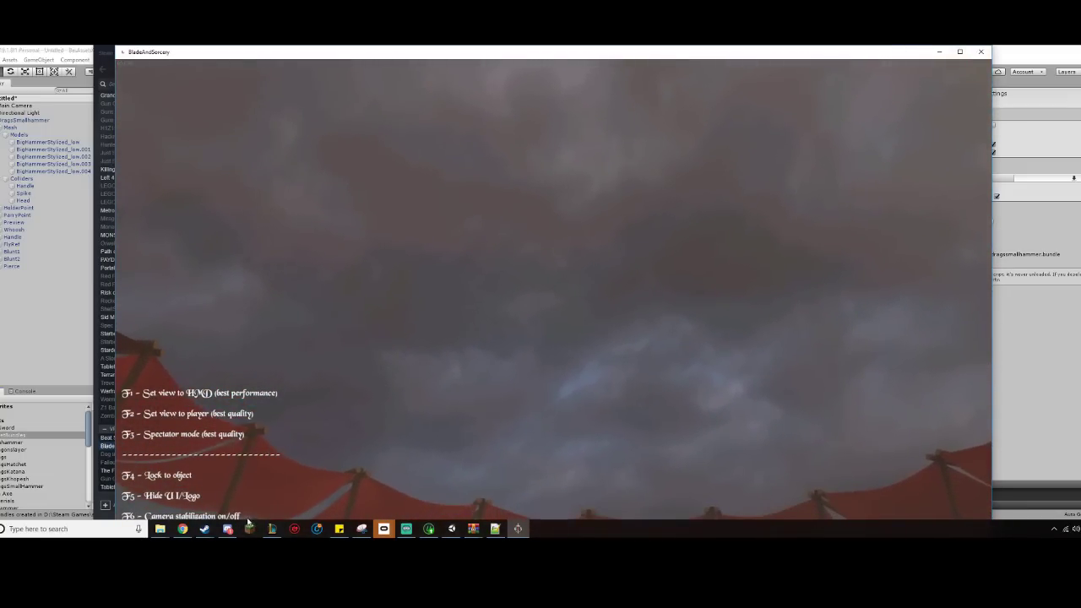
{"action": "left_click", "coordinate": [272, 529]}
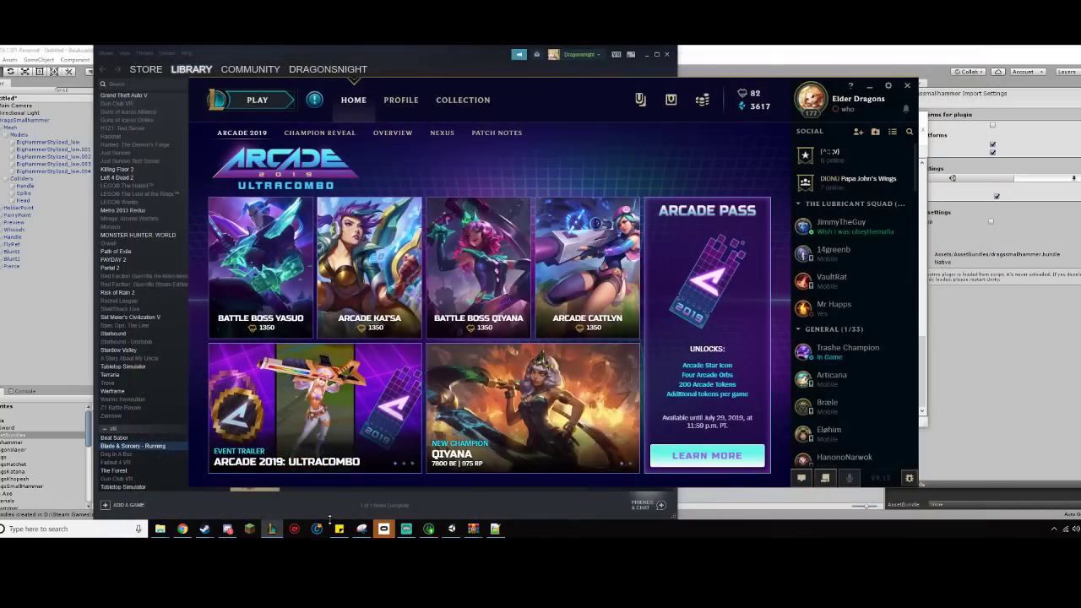
{"action": "mouse_move", "coordinate": [206, 532]}
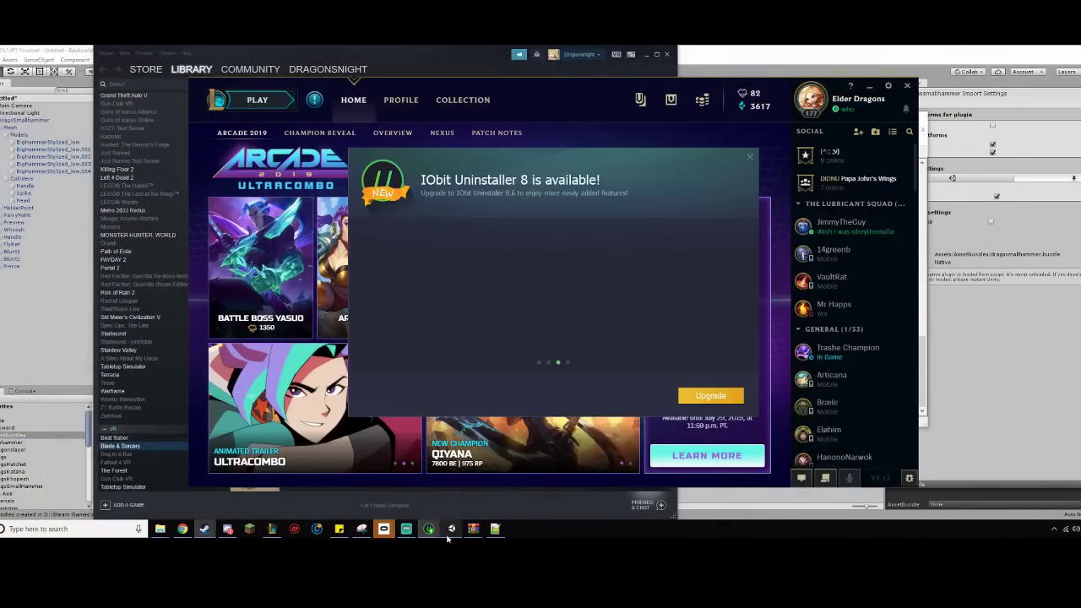
- Switch back to Unity and unpack the DragsSmallhammer prefab instance in the scene
{"action": "left_click", "coordinate": [452, 528]}
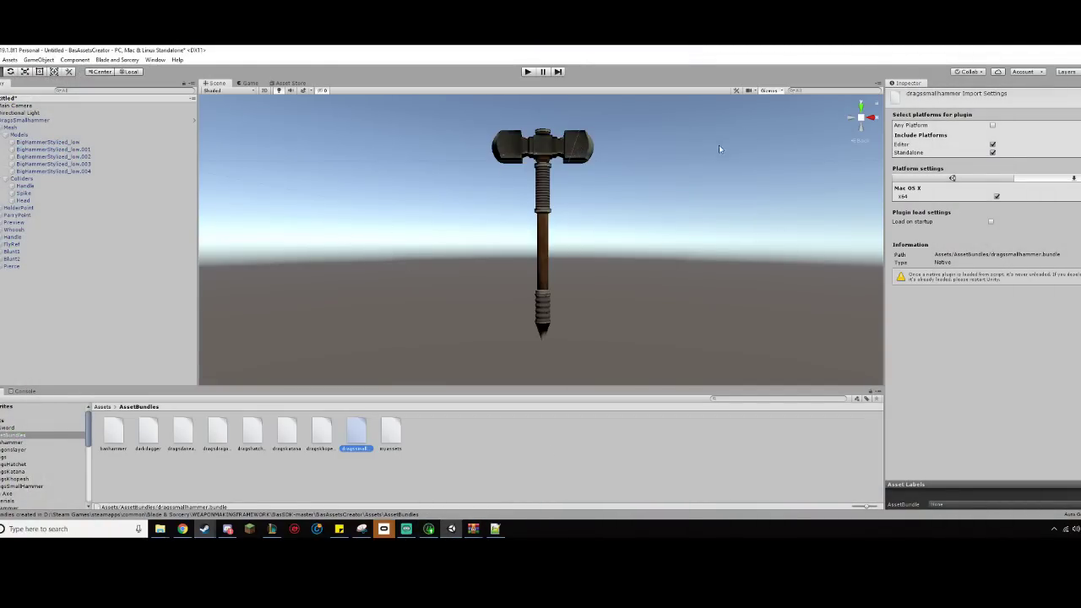
{"action": "left_click", "coordinate": [23, 120]}
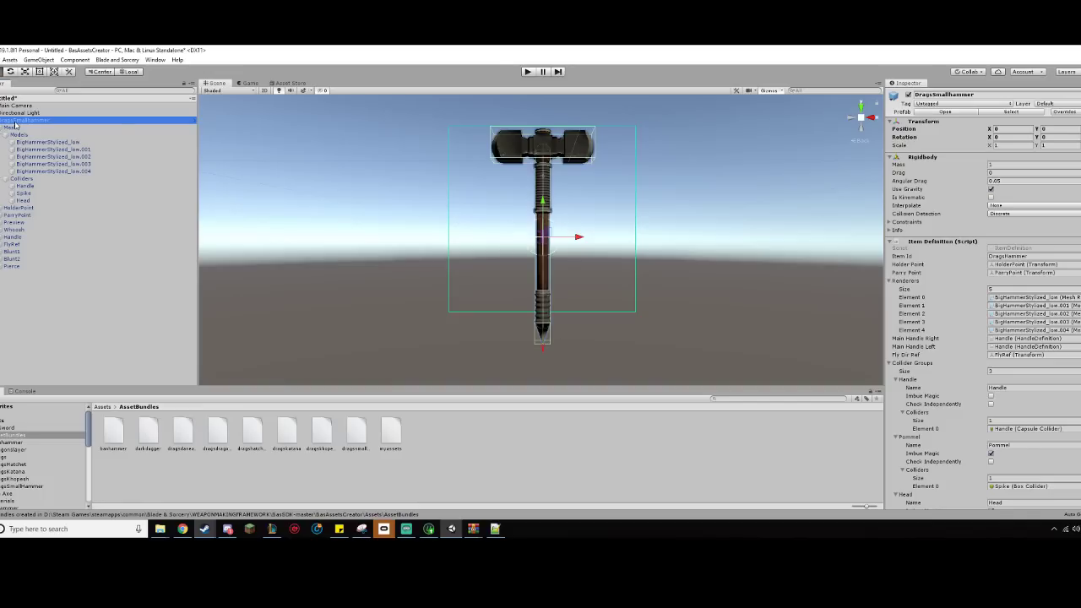
{"action": "right_click", "coordinate": [18, 120]}
{"action": "left_click", "coordinate": [48, 224]}
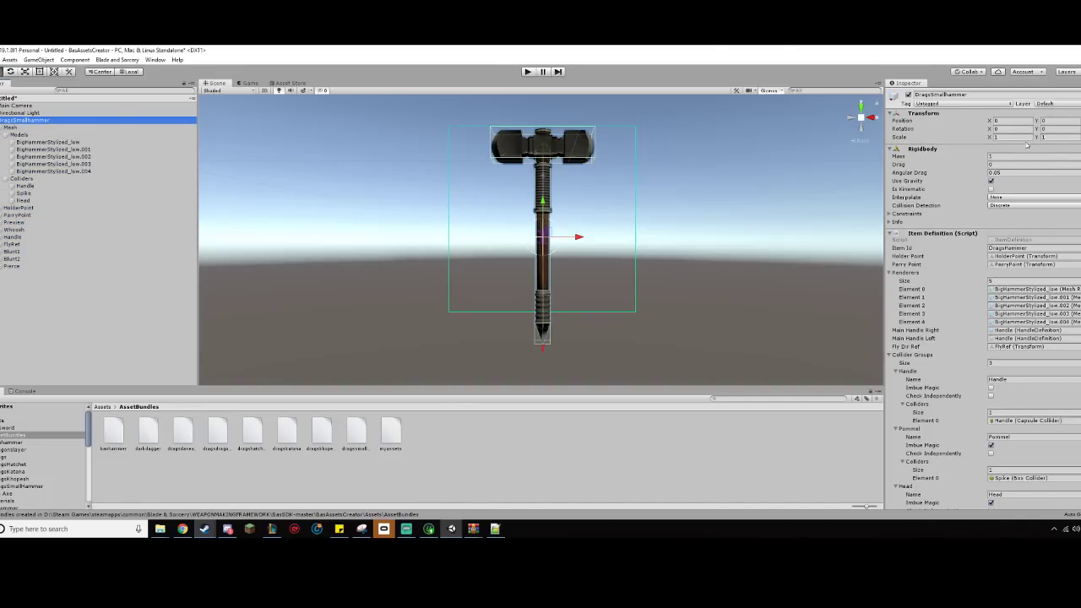
- Scale the DragsSmallhammer object to 0.7 in X and Y and deselect it
{"action": "left_click", "coordinate": [1008, 137]}
{"action": "type", "text": "0"}
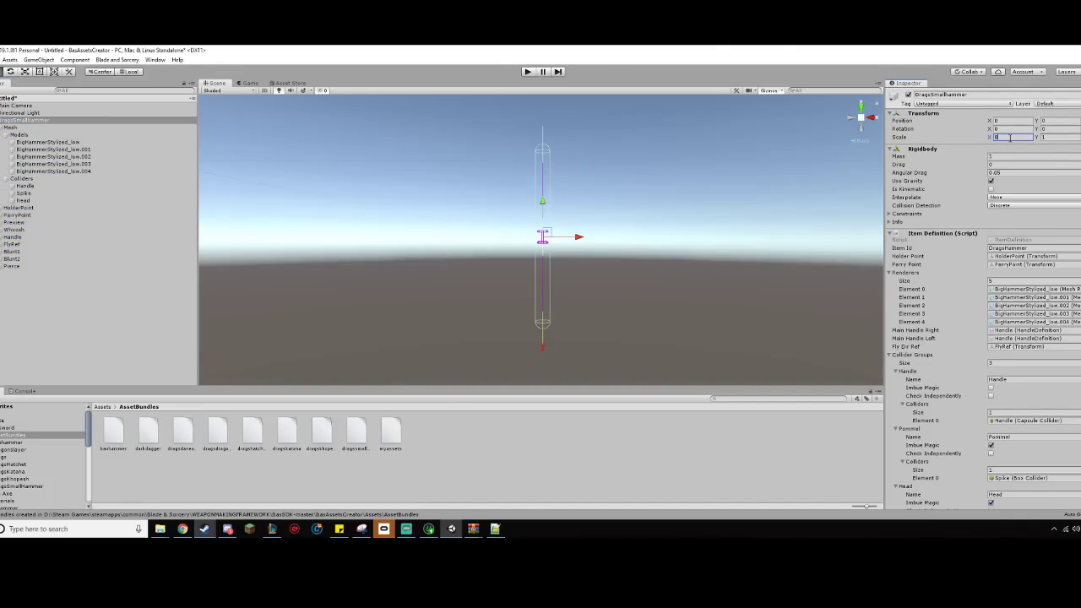
{"action": "type", "text": ".7"}
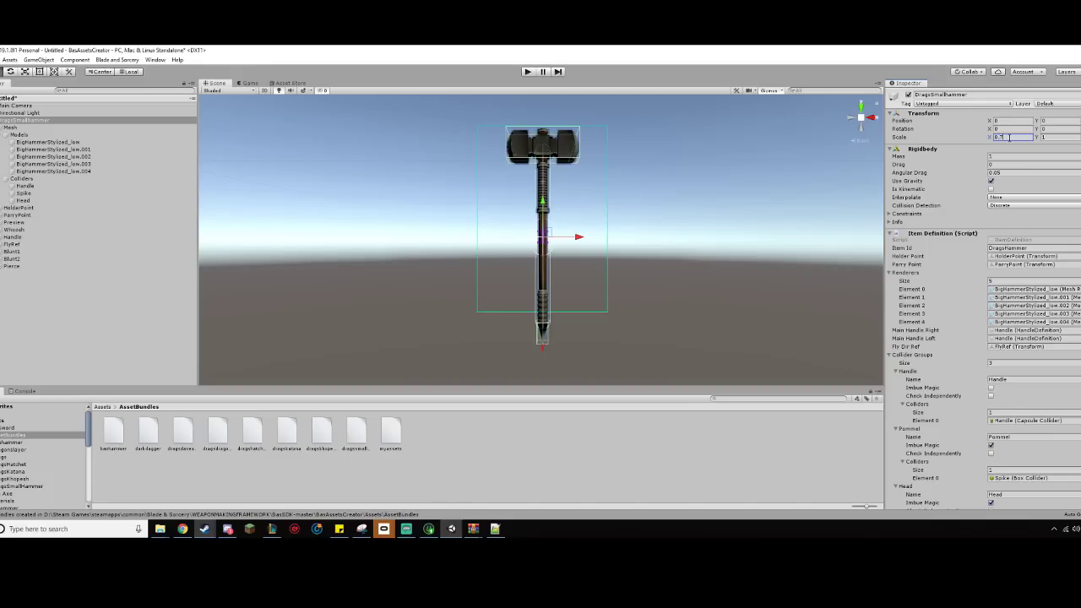
{"action": "key", "text": "Return"}
{"action": "left_click", "coordinate": [1051, 137]}
{"action": "type", "text": "0.7"}
{"action": "key", "text": "Return"}
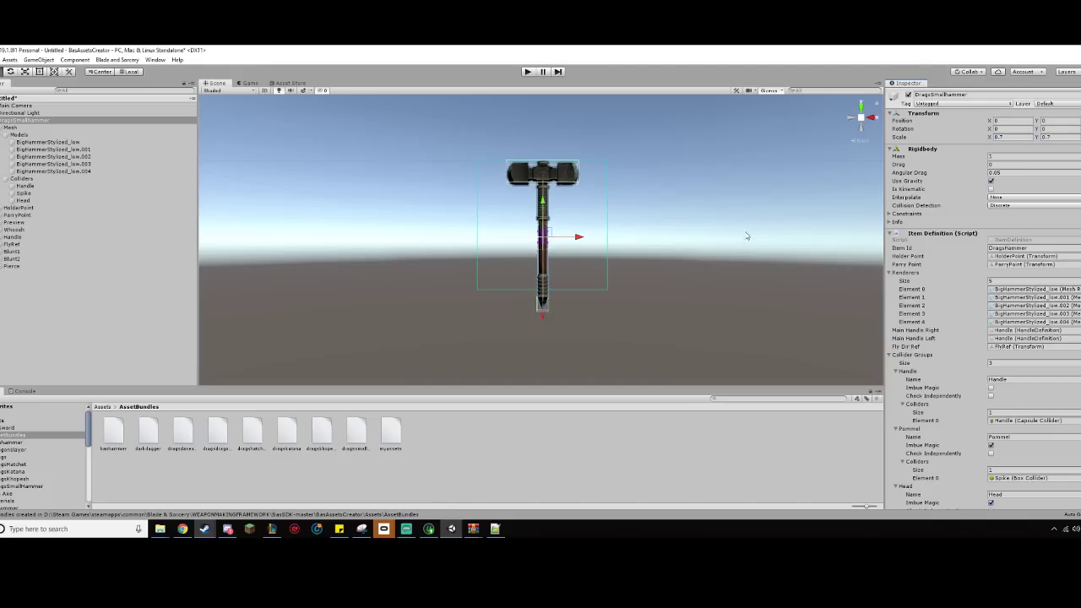
{"action": "scroll", "coordinate": [726, 245], "scroll_direction": "up", "scroll_amount": 4}
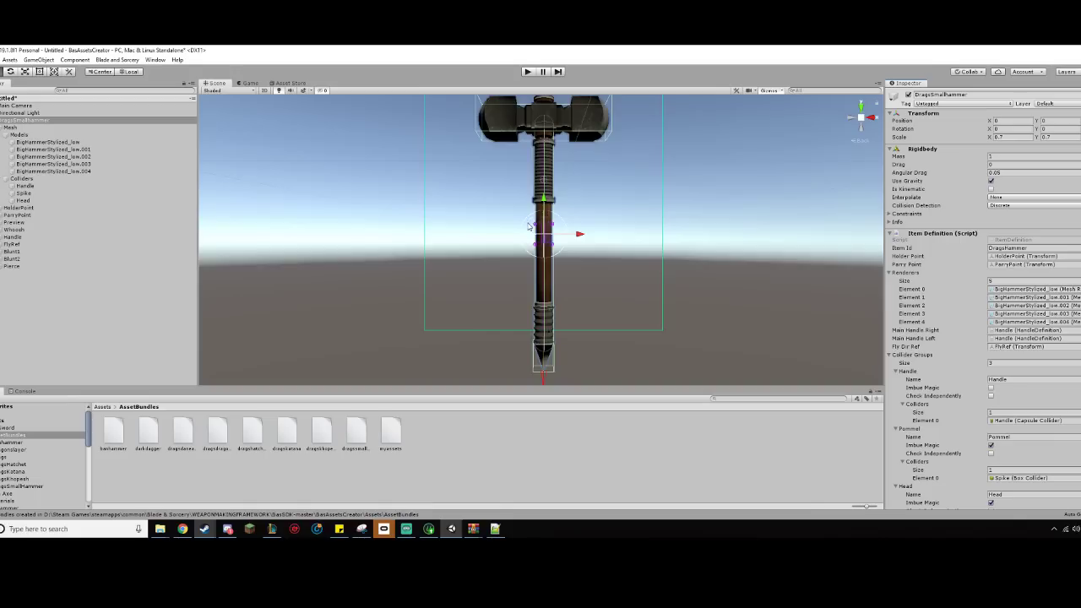
{"action": "left_click", "coordinate": [1030, 137]}
{"action": "left_click", "coordinate": [352, 309]}
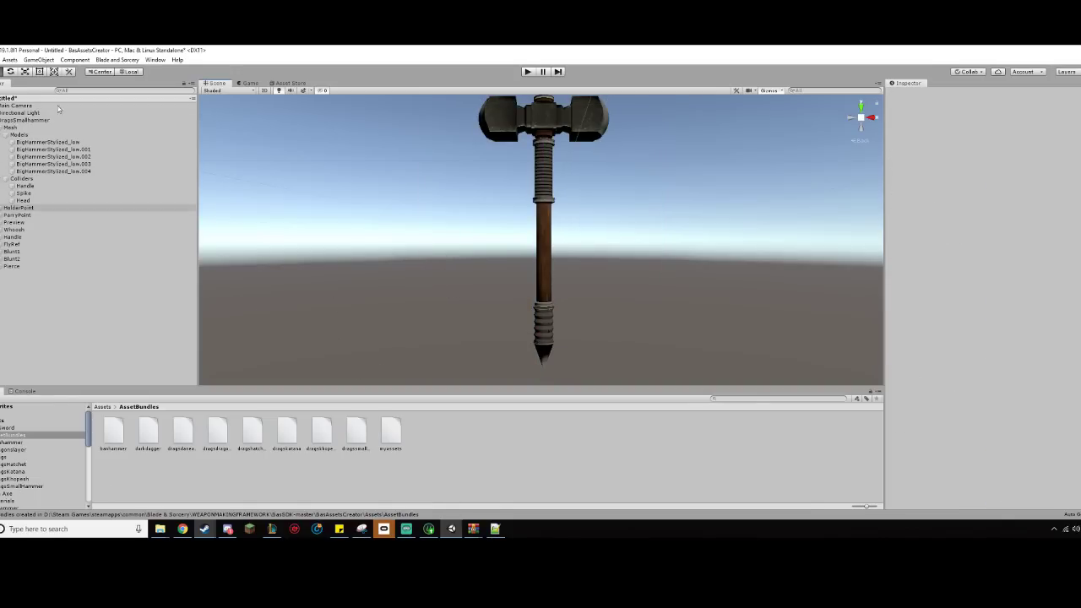
- Inspect the Blunt2, Pierce and Handle objects of the scaled hammer, framing the handle in the scene
{"action": "left_click", "coordinate": [28, 257]}
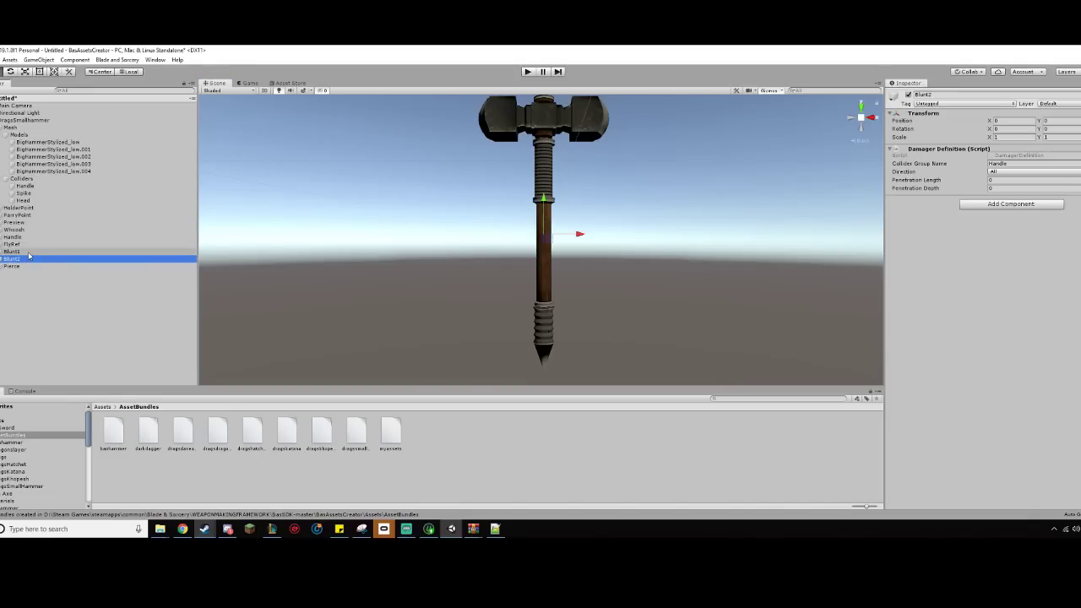
{"action": "left_click", "coordinate": [28, 266]}
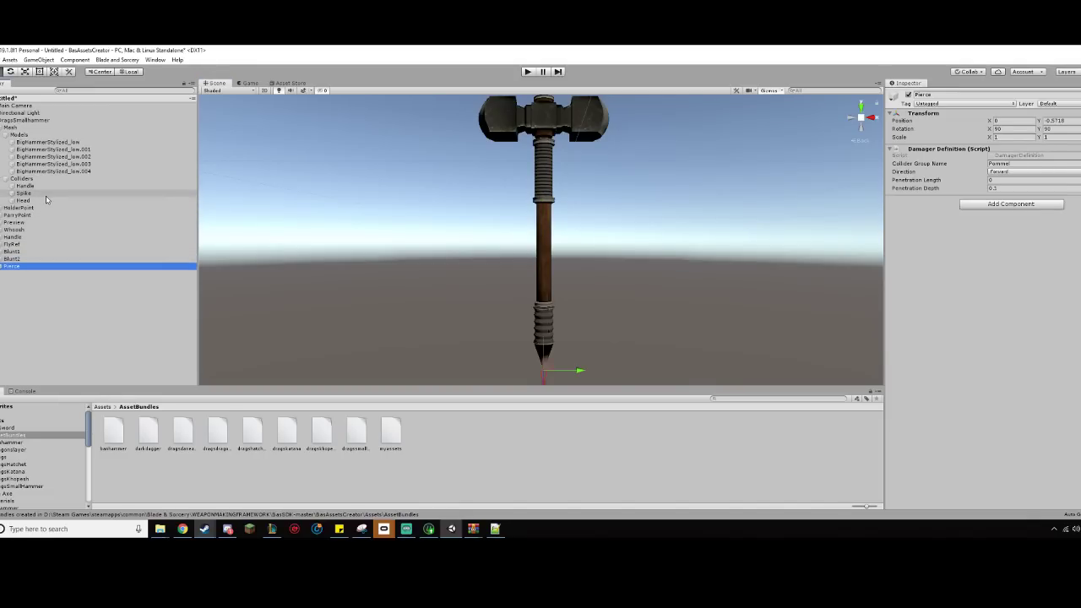
{"action": "left_click", "coordinate": [34, 236]}
{"action": "key", "text": "f"}
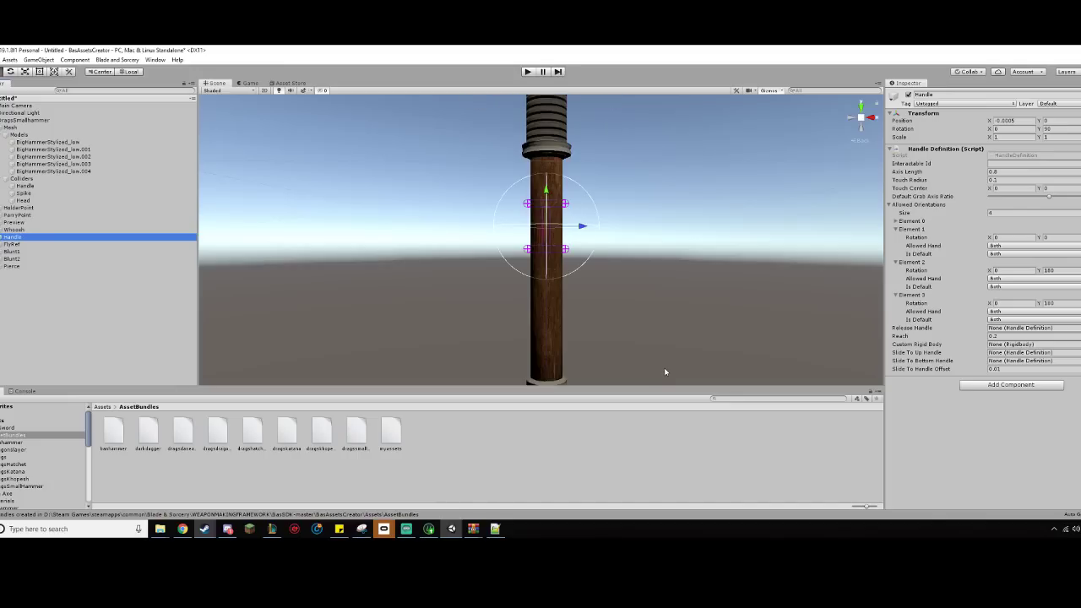
{"action": "middle_click_drag", "start_coordinate": [663, 353], "coordinate": [662, 295]}
{"action": "scroll", "coordinate": [663, 292], "scroll_direction": "down", "scroll_amount": 1}
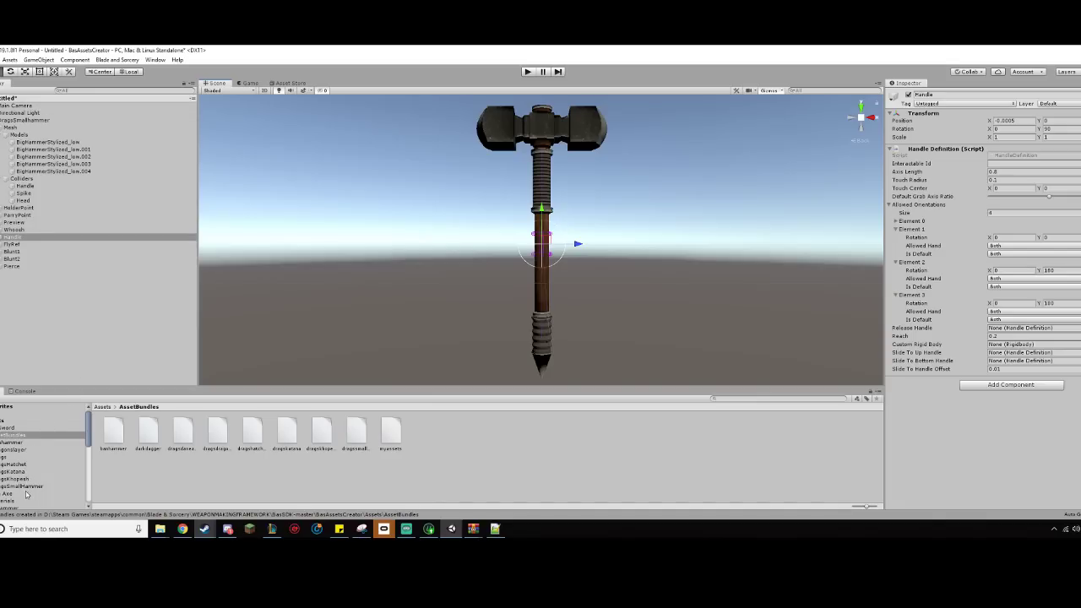
- Delete the old DragsSmallhammer prefab from the DragsSmallHammer assets folder and recreate it there from the scaled hammer in the scene
{"action": "mouse_move", "coordinate": [90, 435]}
{"action": "left_mouse_down"}
{"action": "mouse_move", "coordinate": [86, 449]}
{"action": "mouse_move", "coordinate": [89, 434]}
{"action": "left_mouse_up"}
{"action": "left_click", "coordinate": [54, 476]}
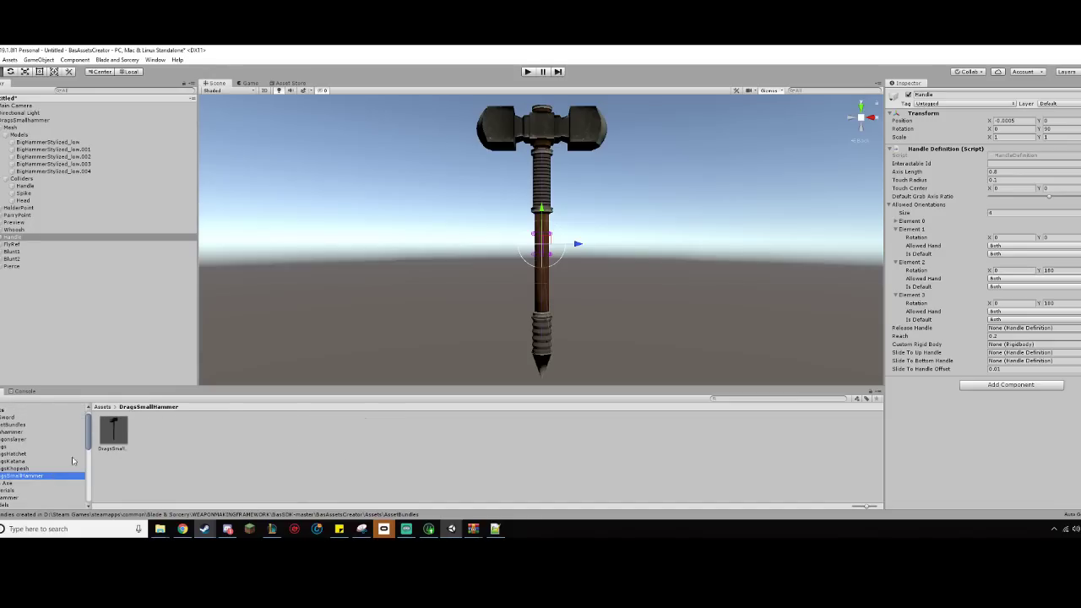
{"action": "left_click", "coordinate": [109, 437]}
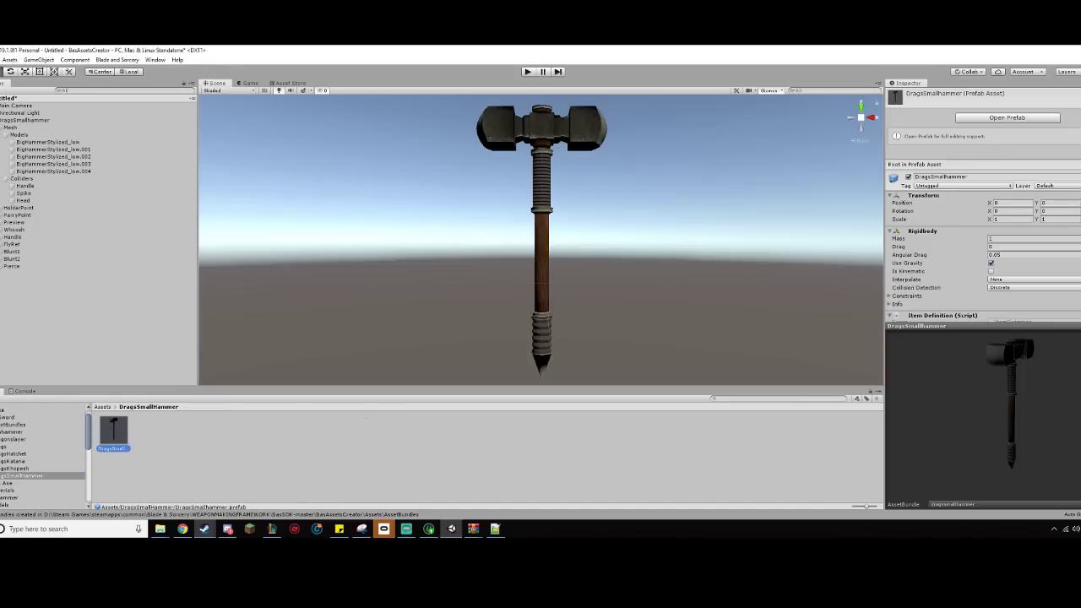
{"action": "key", "text": "Delete"}
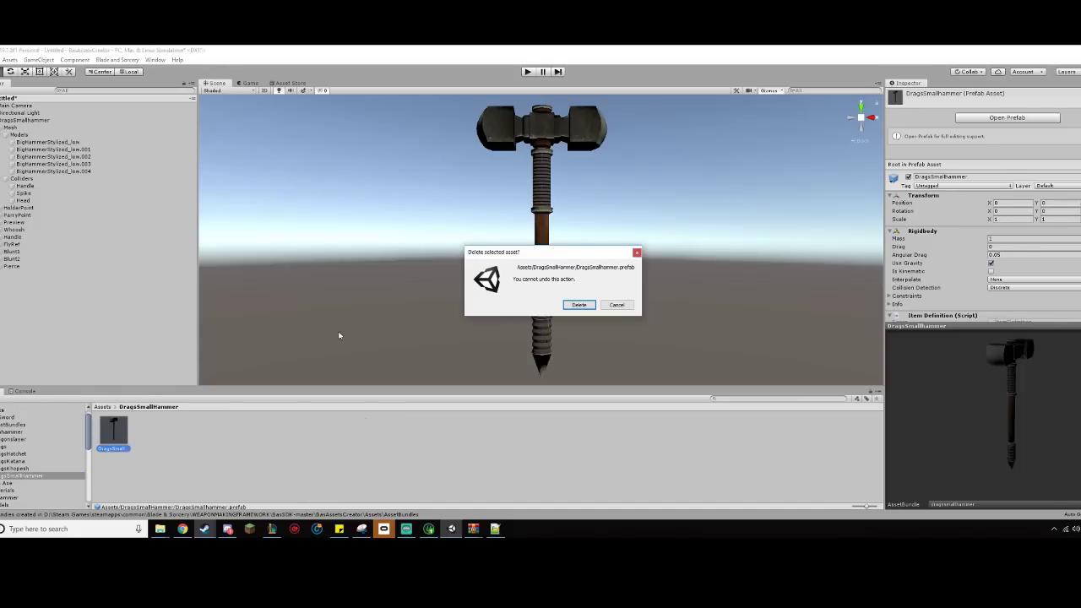
{"action": "left_click", "coordinate": [579, 305]}
{"action": "left_click_drag", "start_coordinate": [199, 384], "coordinate": [287, 447]}
- Assign the new prefab to the dragssmallhammer asset bundle and build the asset bundles
{"action": "left_click", "coordinate": [992, 502]}
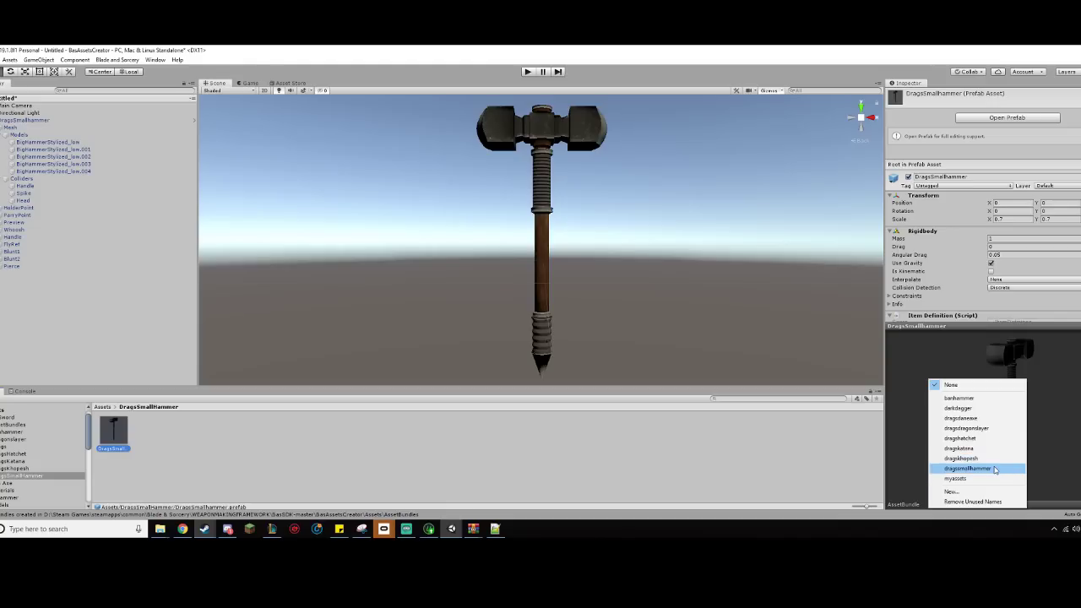
{"action": "left_click", "coordinate": [984, 467]}
{"action": "left_click", "coordinate": [132, 62]}
{"action": "left_click", "coordinate": [133, 71]}
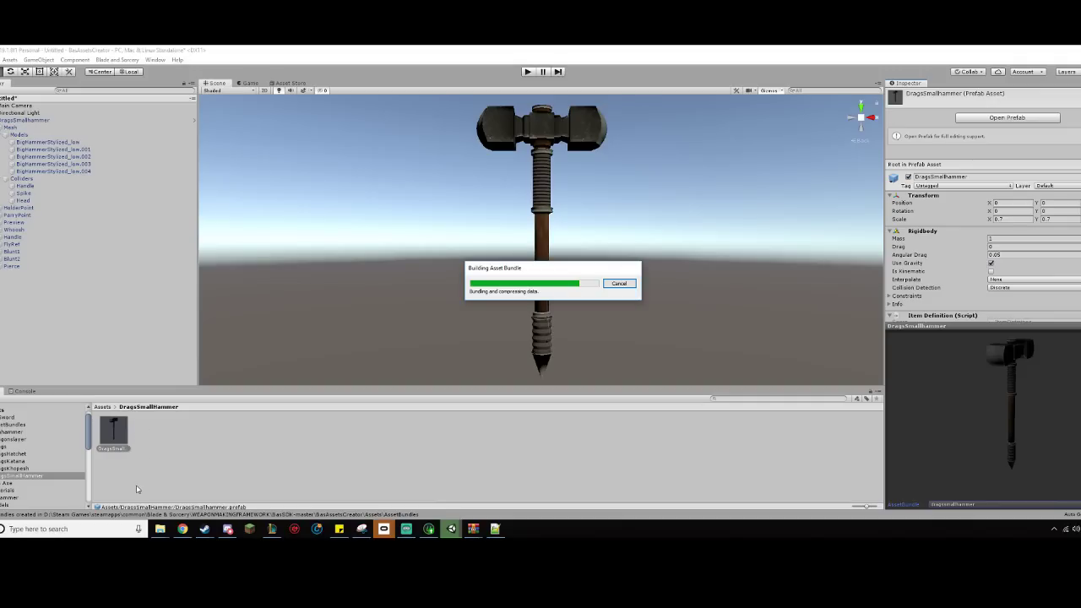
- Switch to the StreamingAssets window in File Explorer and copy Damager_MaceBlunt.json from the Default\Damagers folder
{"action": "mouse_move", "coordinate": [160, 528]}
{"action": "mouse_move", "coordinate": [97, 506]}
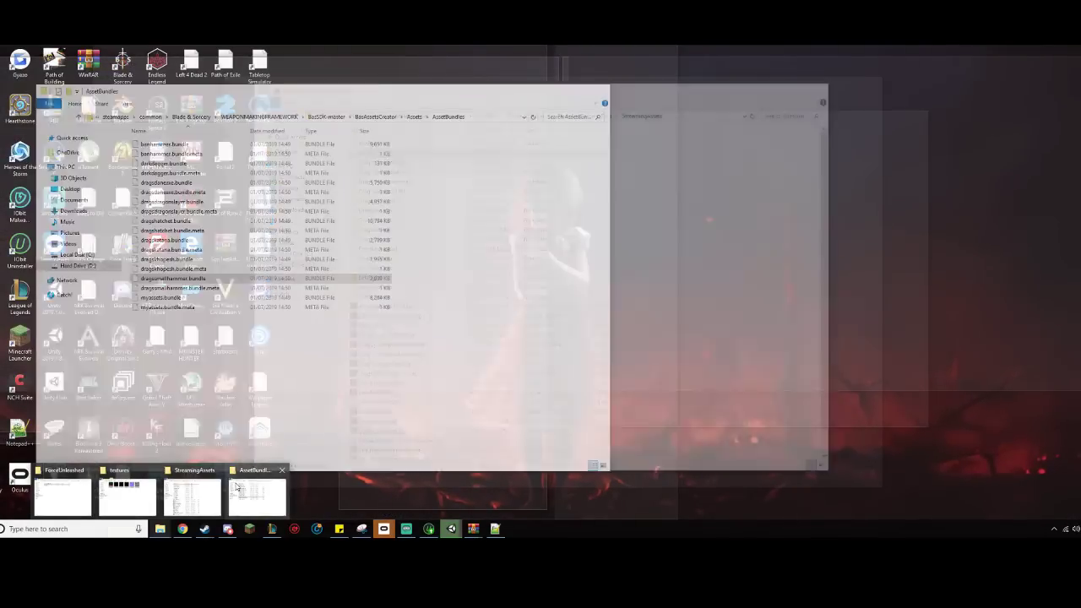
{"action": "mouse_move", "coordinate": [206, 517]}
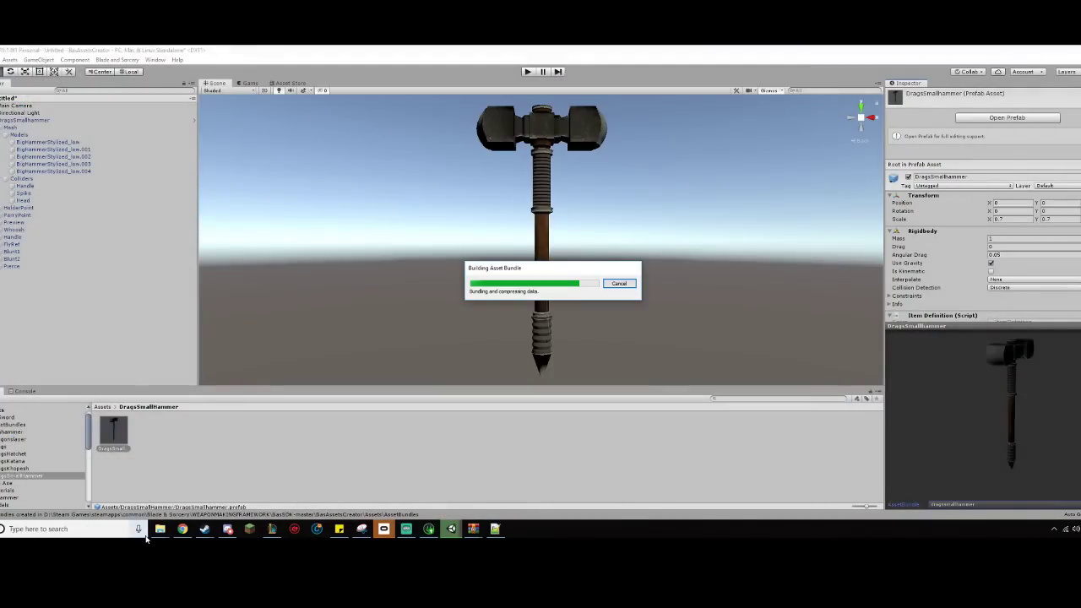
{"action": "left_click", "coordinate": [193, 498]}
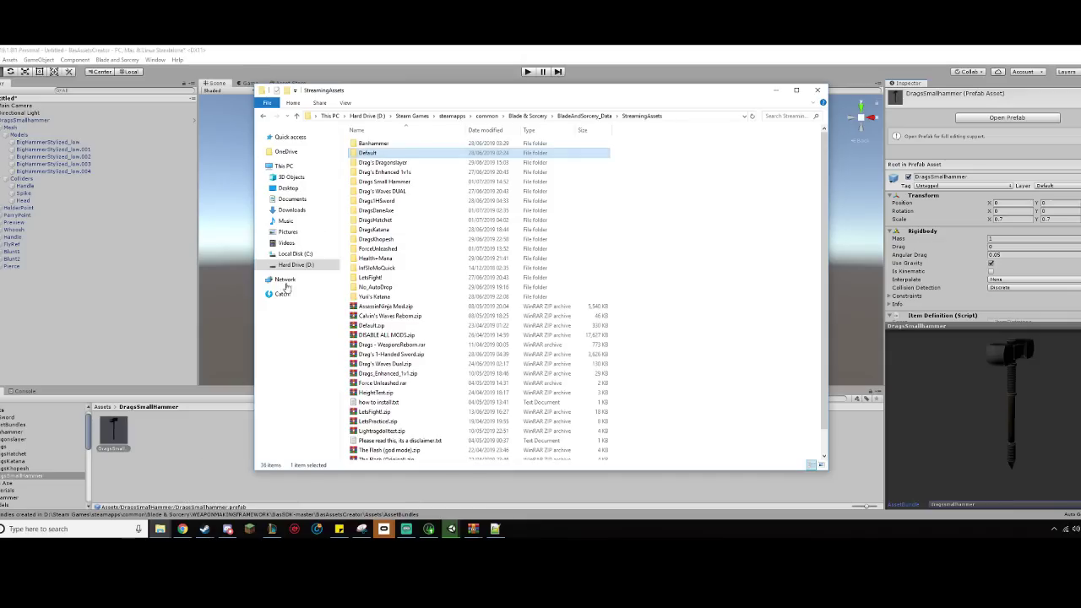
{"action": "double_click", "coordinate": [451, 152]}
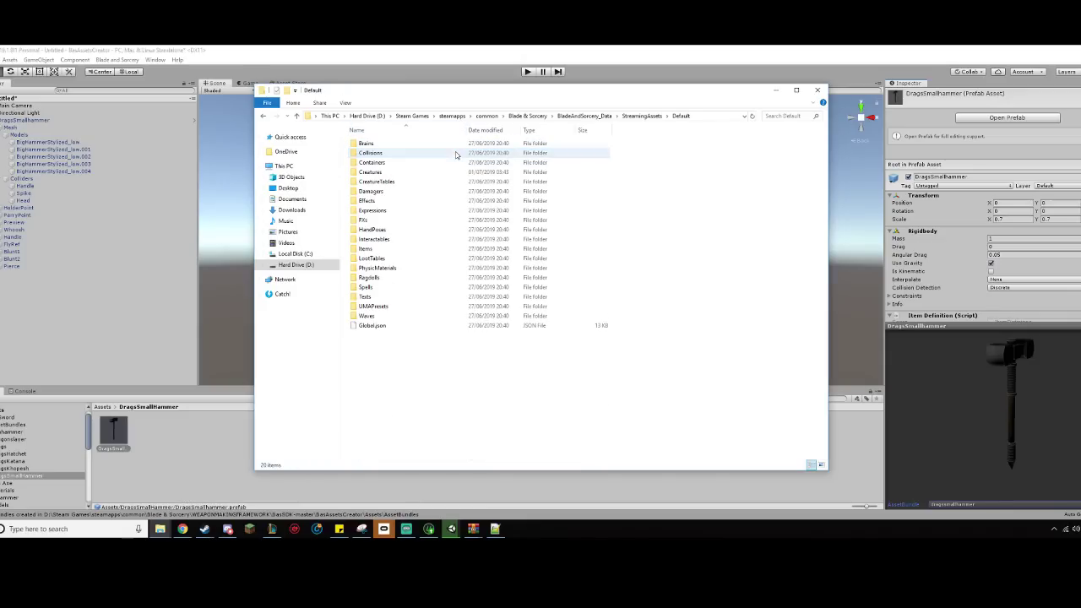
{"action": "double_click", "coordinate": [420, 190]}
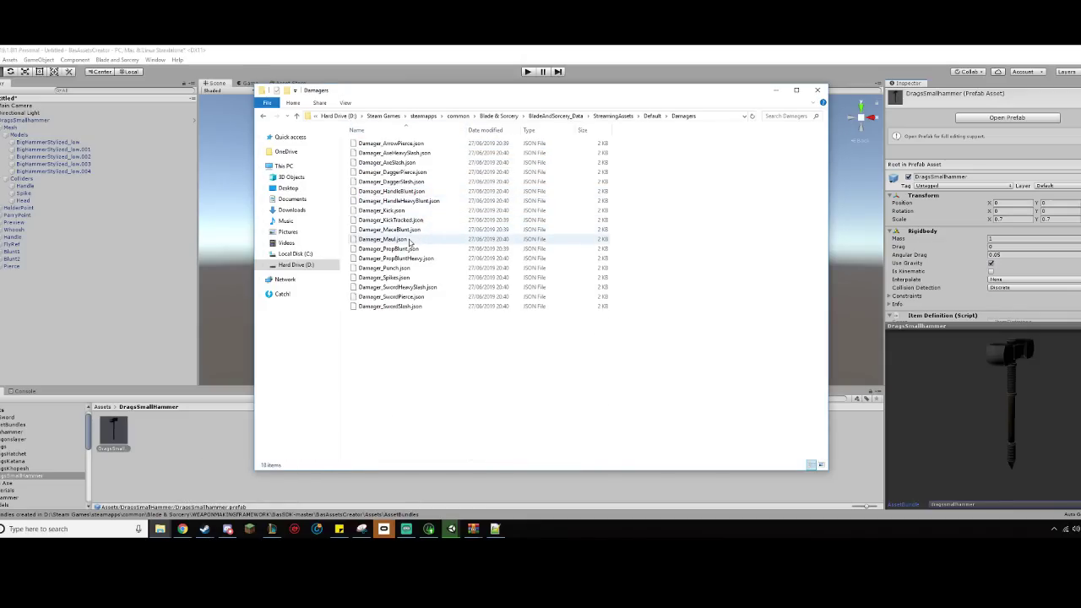
{"action": "left_click", "coordinate": [410, 230]}
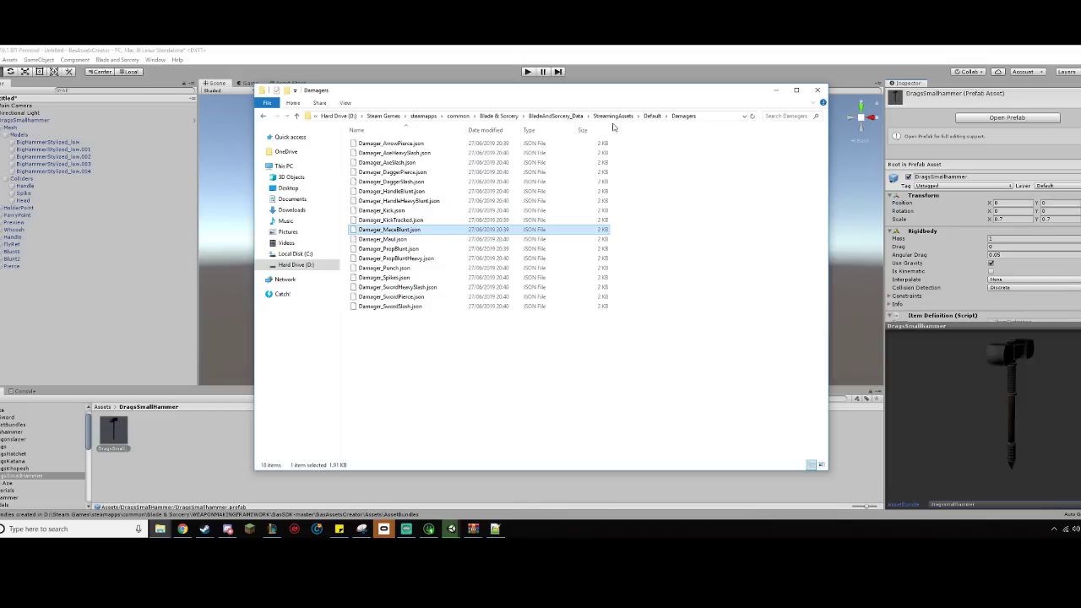
- Paste the copied damager file into the Drags Small Hammer folder under StreamingAssets
{"action": "left_click", "coordinate": [556, 116]}
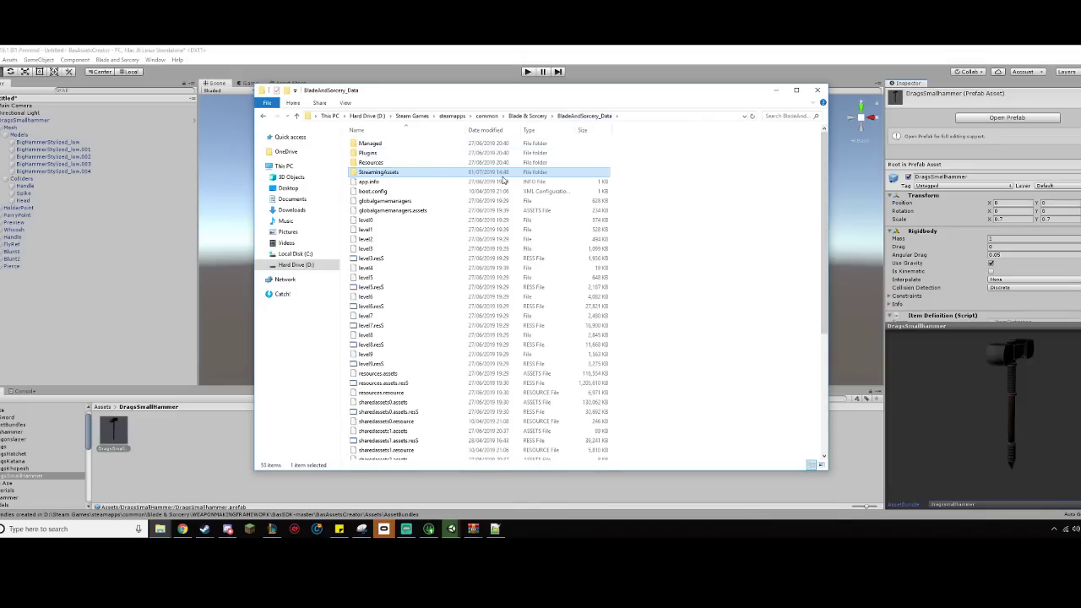
{"action": "double_click", "coordinate": [501, 174]}
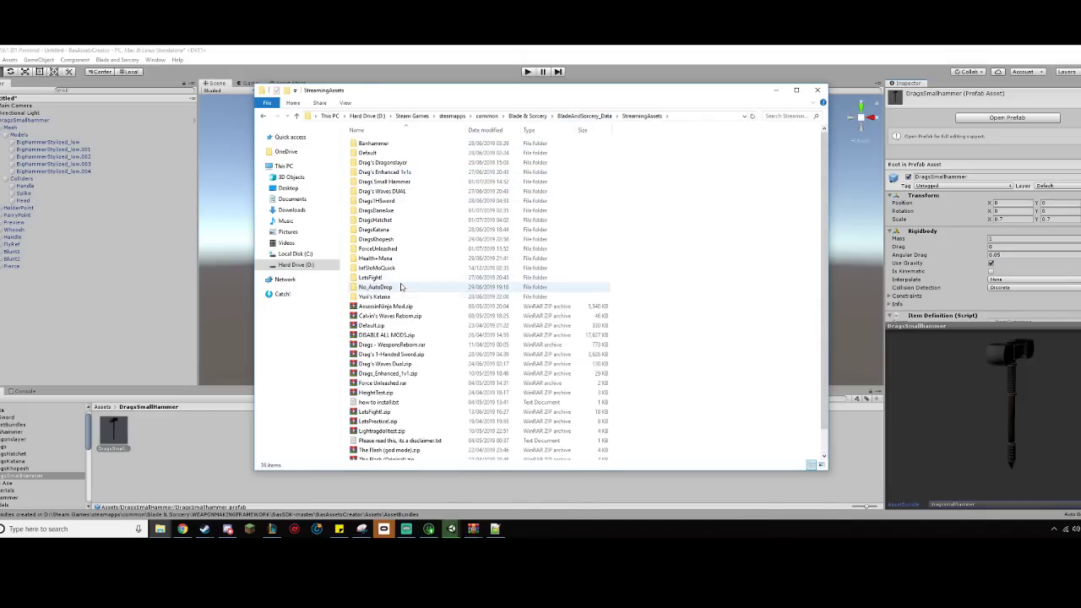
{"action": "left_click", "coordinate": [427, 182]}
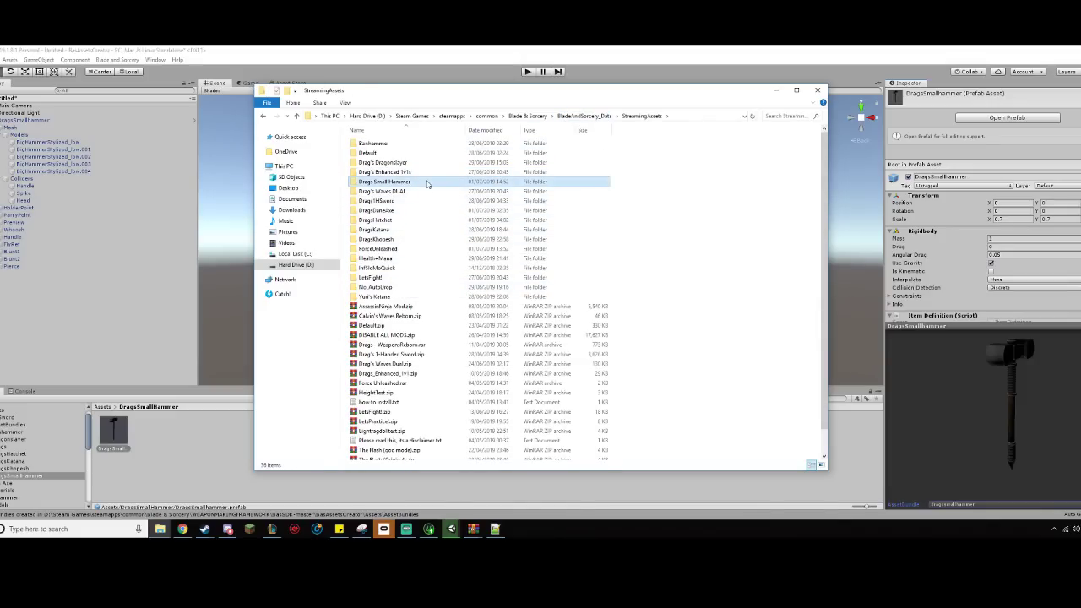
{"action": "double_click", "coordinate": [427, 183]}
{"action": "key", "text": "ctrl+v"}
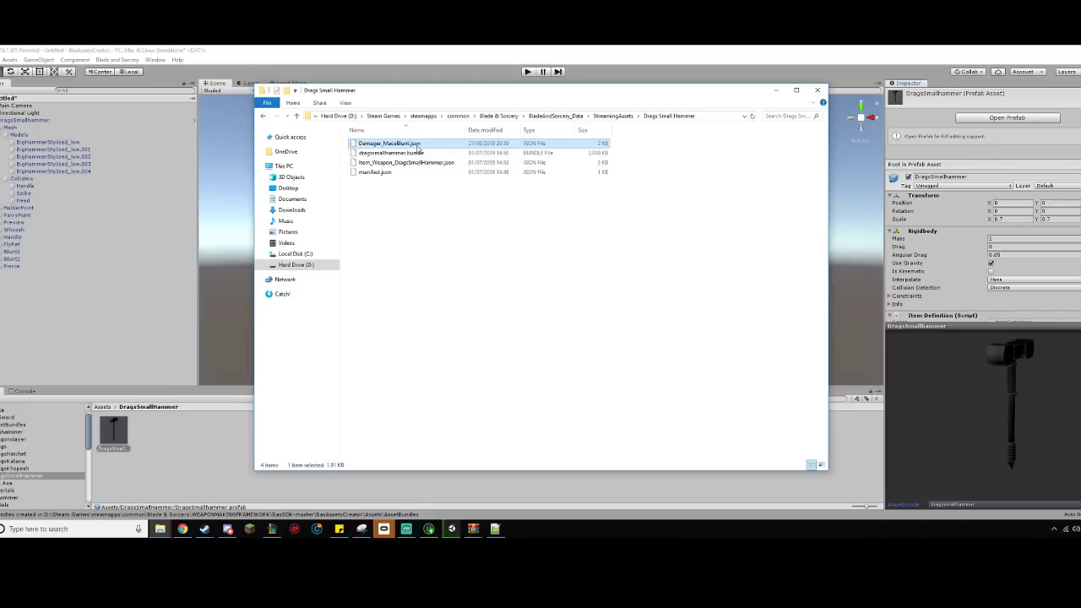
- Rename the pasted damager file as Damager_SmallHammerBlunt.json
{"action": "left_click", "coordinate": [411, 143]}
{"action": "left_click_drag", "start_coordinate": [383, 144], "coordinate": [413, 144]}
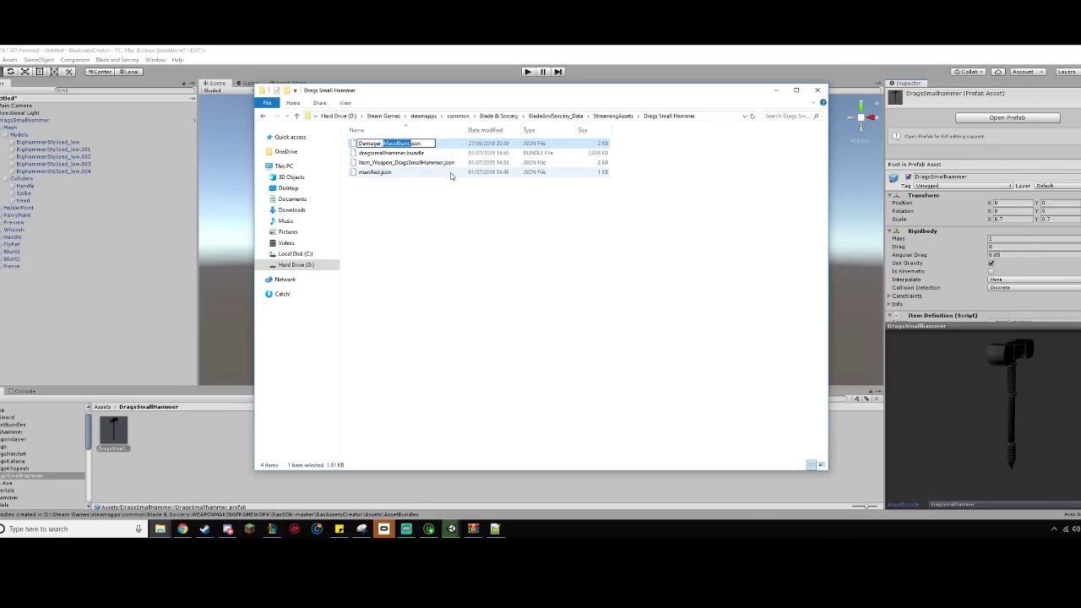
{"action": "type", "text": "SmallHammerBlunt"}
{"action": "key", "text": "Return"}
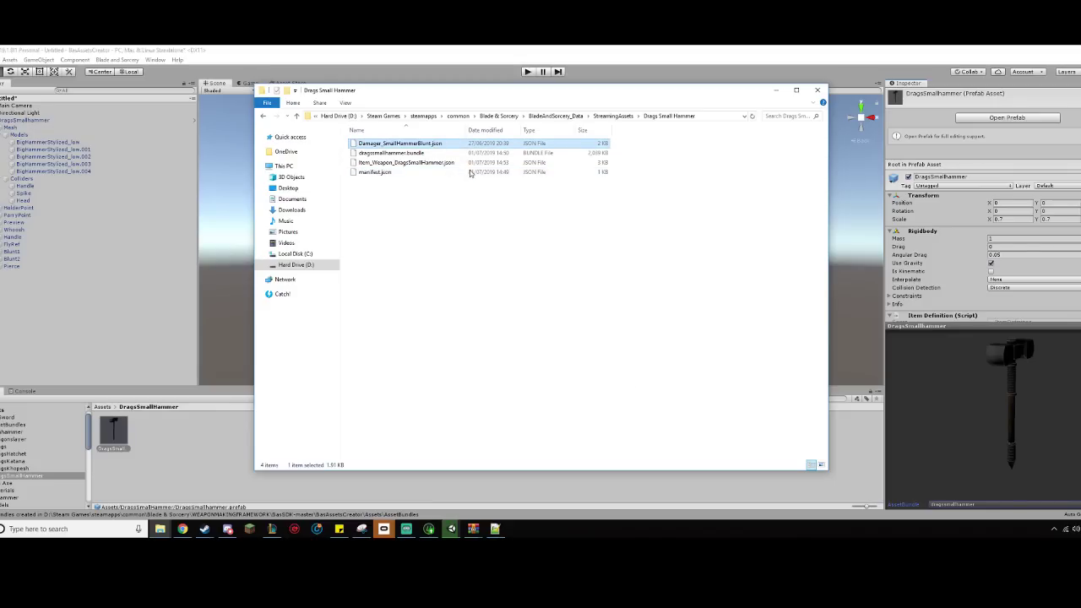
- Open Damager_SmallHammerBlunt.json in Notepad++, set its id to SmallHammerBlunt and change the x and y values of damageMinMax
{"action": "right_click", "coordinate": [440, 143]}
{"action": "left_click", "coordinate": [501, 174]}
{"action": "left_click_drag", "start_coordinate": [530, 177], "coordinate": [496, 176]}
{"action": "type", "text": "S"}
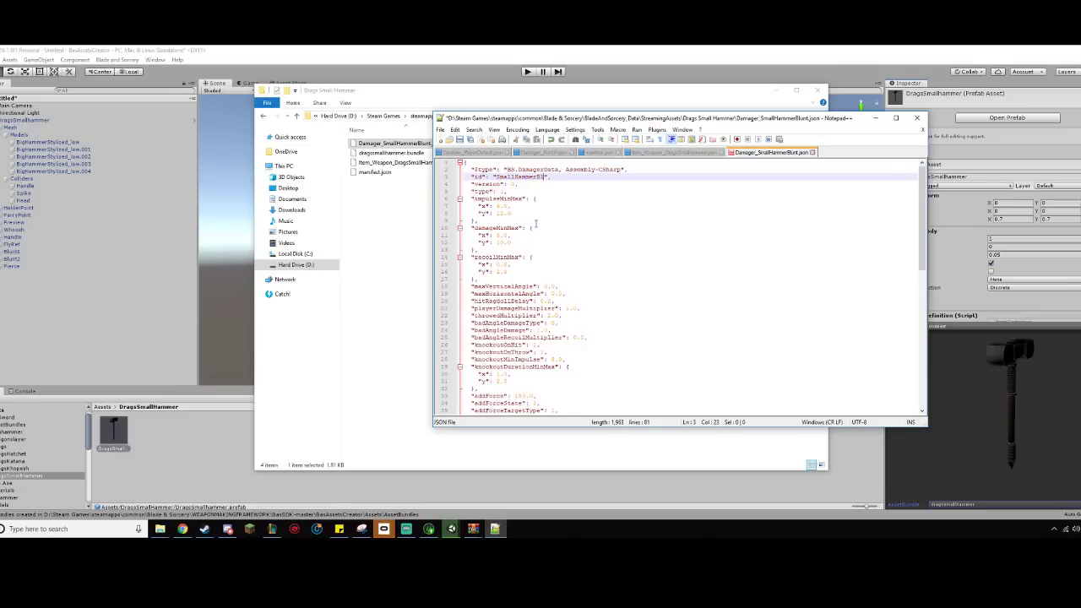
{"action": "left_click_drag", "start_coordinate": [500, 236], "coordinate": [496, 243]}
{"action": "type", "text": "5"}
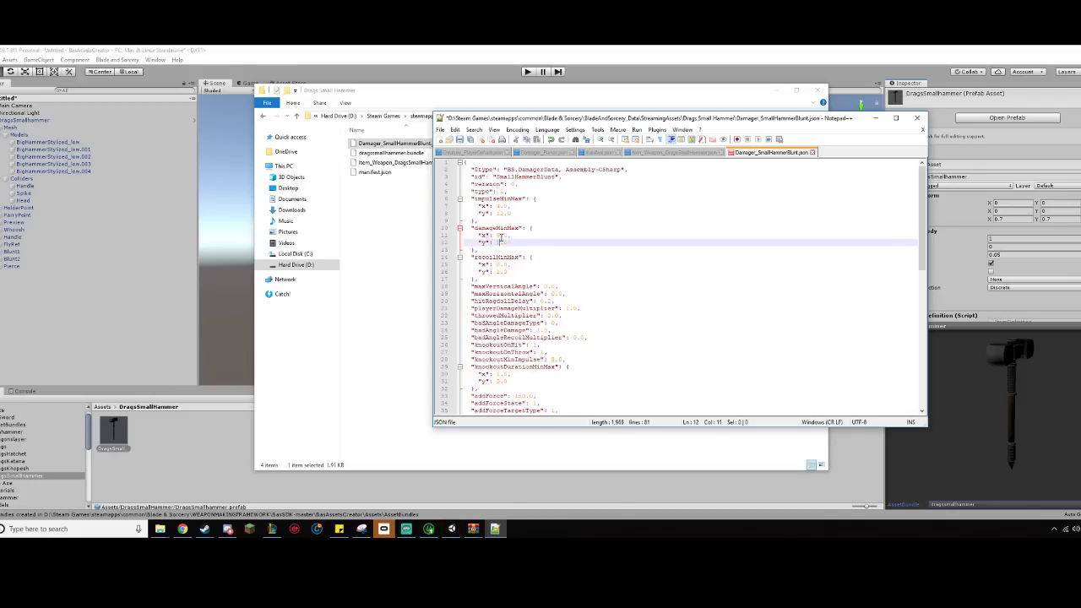
- Set addForceNormalize to true and addForceKnockoutOnly to false in the damager file
{"action": "scroll", "coordinate": [507, 232], "scroll_direction": "down", "scroll_amount": 16}
{"action": "left_click", "coordinate": [588, 272]}
{"action": "scroll", "coordinate": [584, 280], "scroll_direction": "up", "scroll_amount": 8}
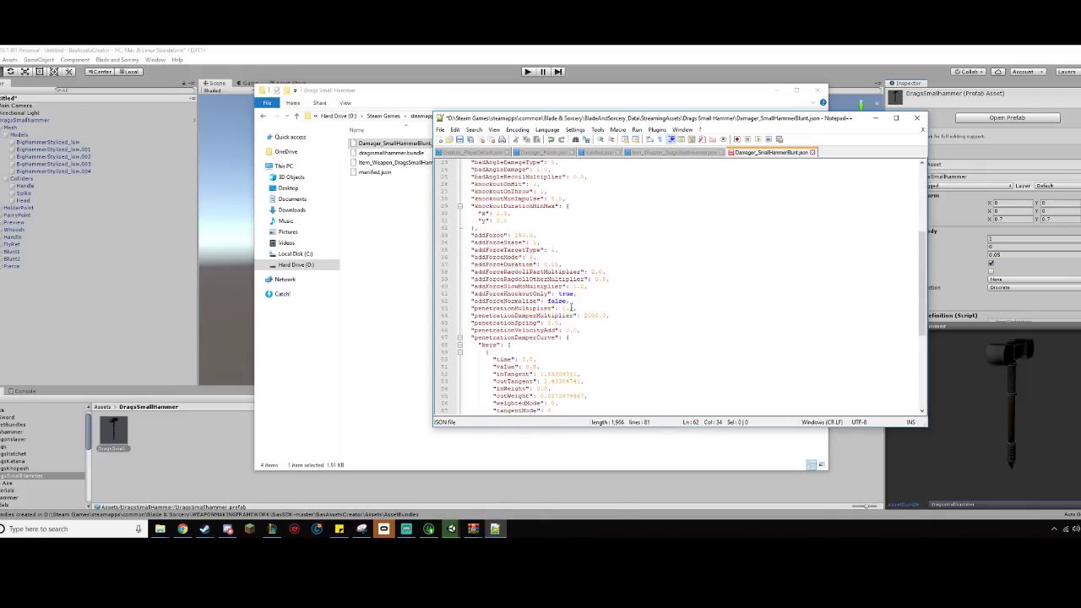
{"action": "left_click_drag", "start_coordinate": [569, 301], "coordinate": [548, 302]}
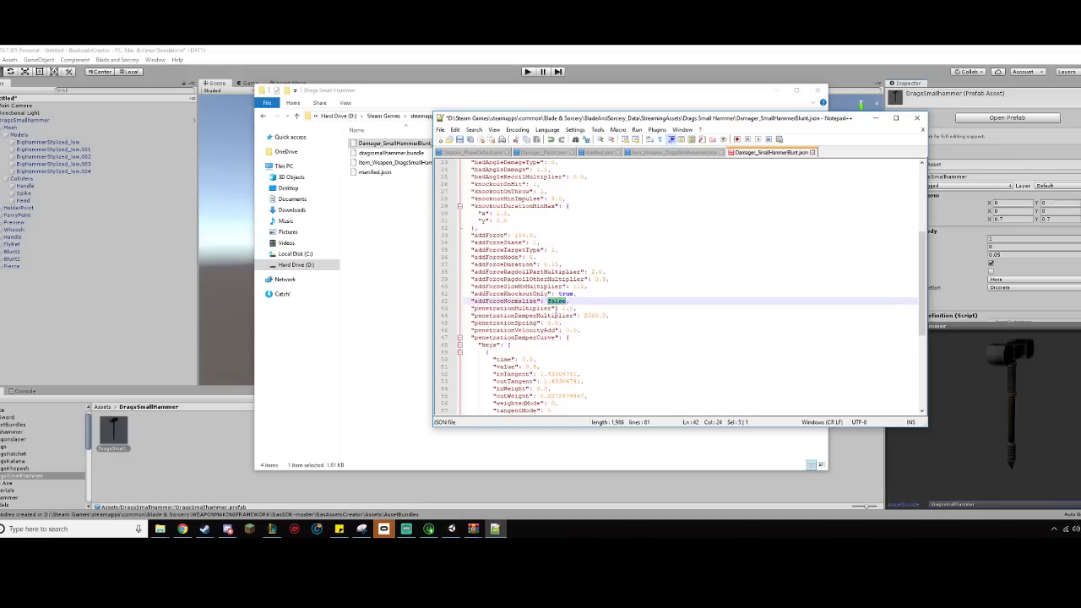
{"action": "type", "text": "tr"}
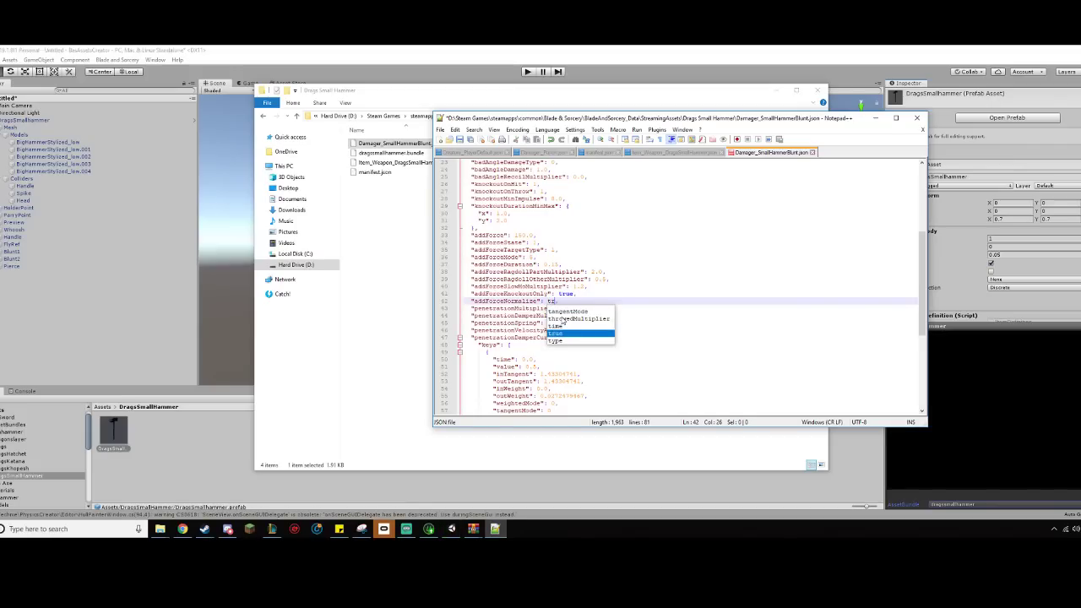
{"action": "type", "text": "ue"}
{"action": "double_click", "coordinate": [565, 294]}
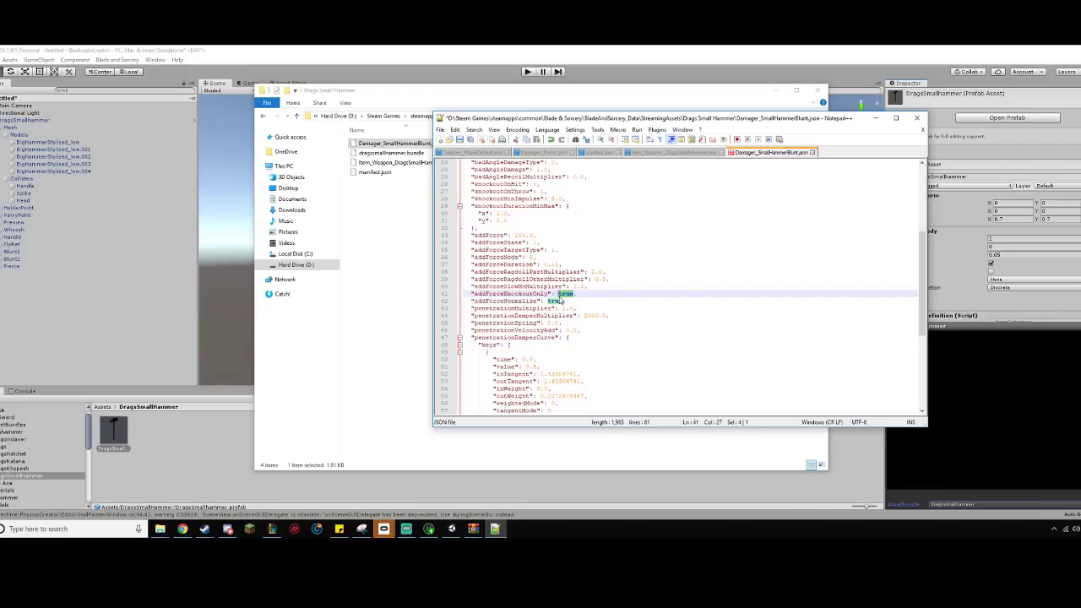
{"action": "type", "text": "fal"}
{"action": "type", "text": "se"}
{"action": "left_click", "coordinate": [594, 352]}
- Lower the addForce value in the damager file
{"action": "scroll", "coordinate": [597, 348], "scroll_direction": "down", "scroll_amount": 8}
{"action": "scroll", "coordinate": [596, 355], "scroll_direction": "up", "scroll_amount": 8}
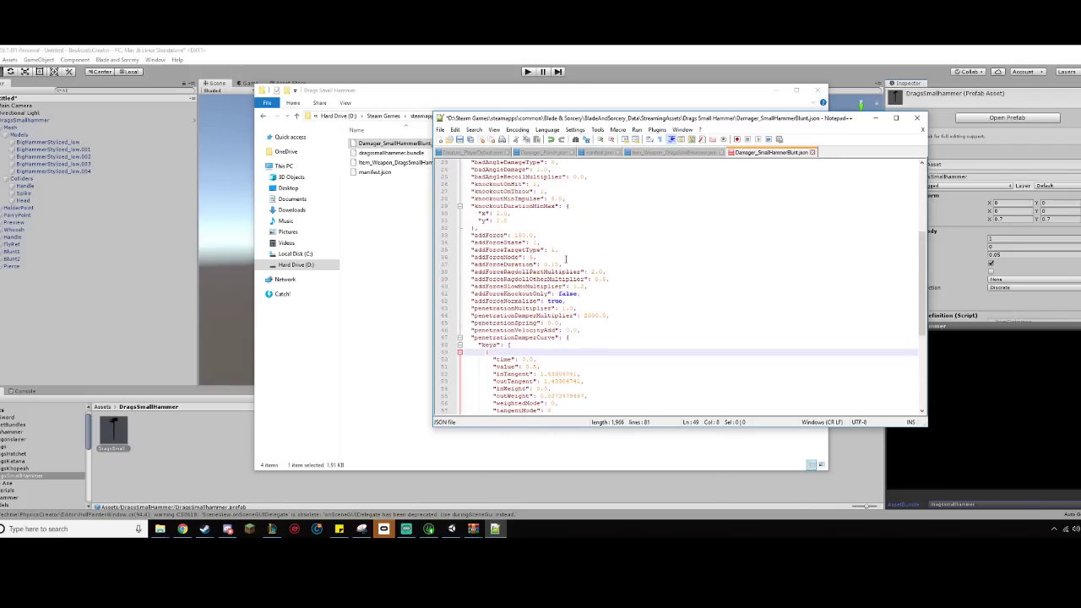
{"action": "left_click_drag", "start_coordinate": [526, 234], "coordinate": [518, 234]}
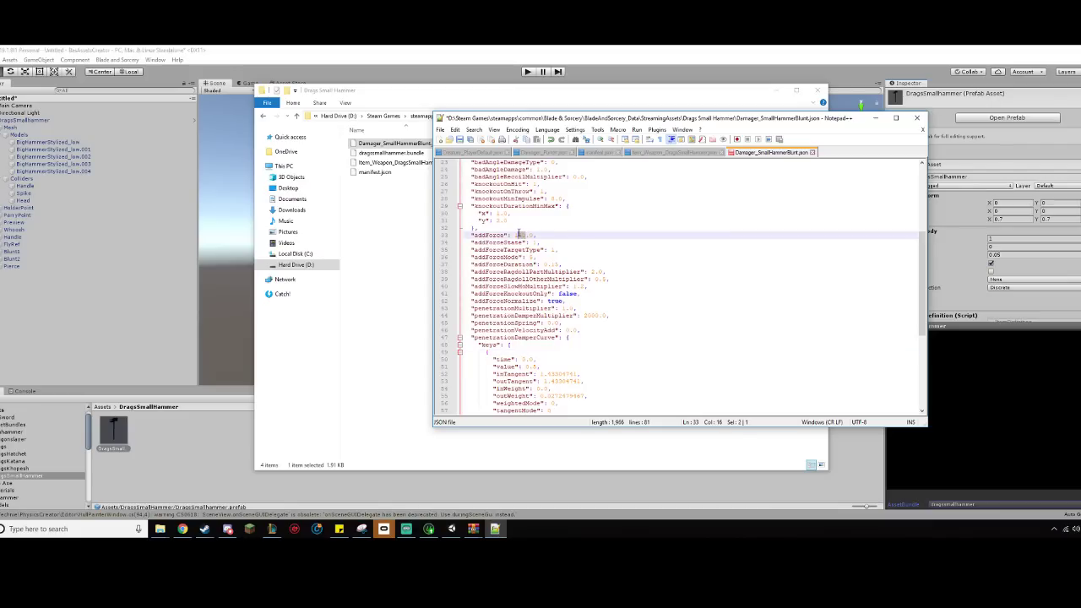
{"action": "type", "text": "1"}
- Set addForceRagdollPartMultiplier to 4.0, addForceRagdollOtherMultiplier to 3.0 and addForceSlowMoMultiplier to 2.0, and save the damager file
{"action": "left_click_drag", "start_coordinate": [596, 271], "coordinate": [590, 271]}
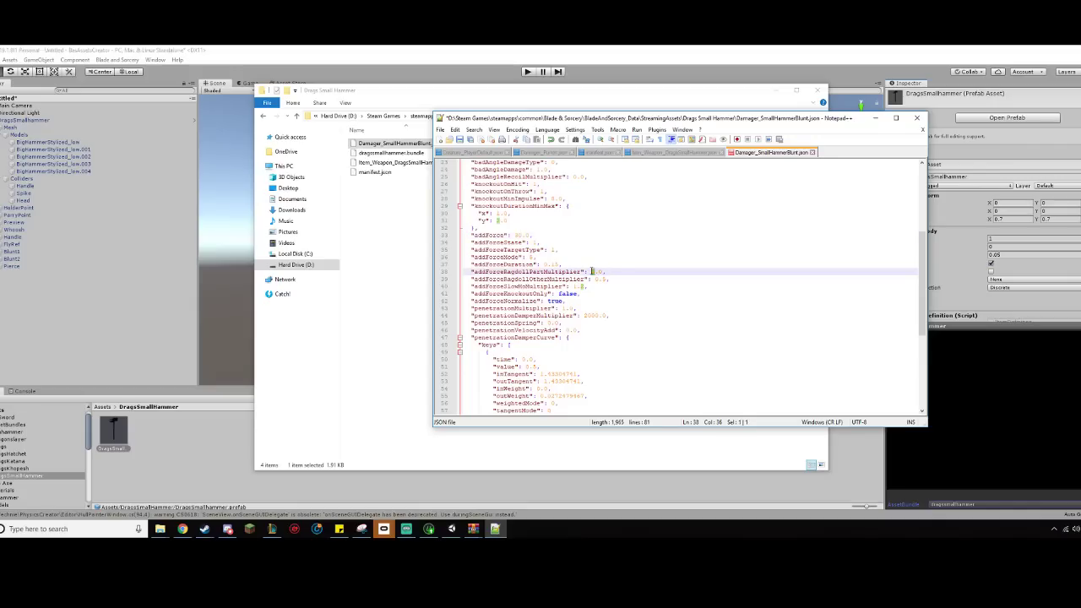
{"action": "type", "text": "1"}
{"action": "left_click_drag", "start_coordinate": [602, 279], "coordinate": [596, 280]}
{"action": "type", "text": "1"}
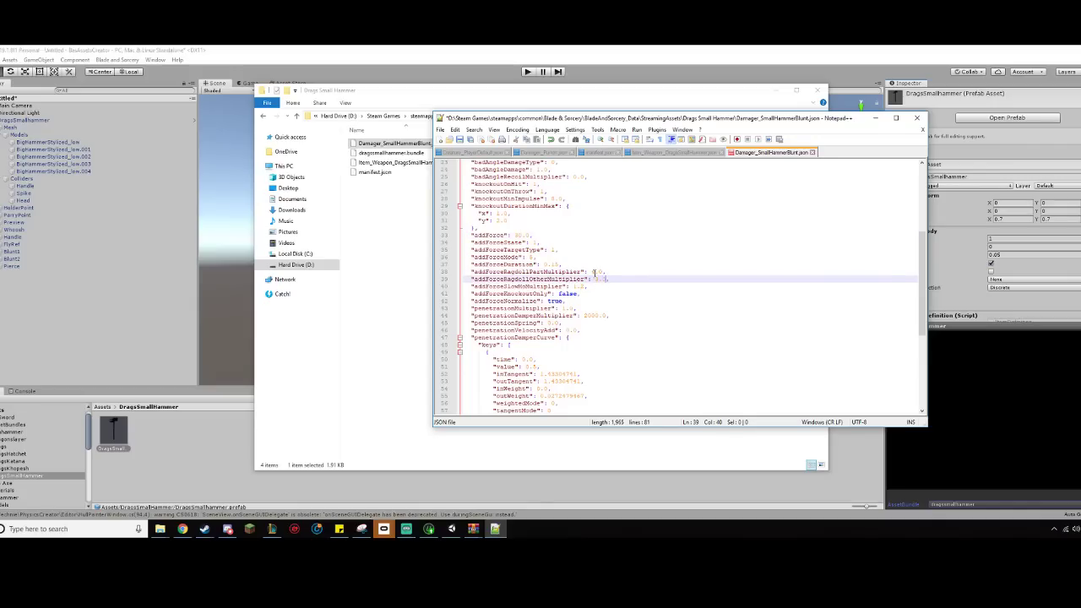
{"action": "left_click_drag", "start_coordinate": [583, 287], "coordinate": [578, 287]}
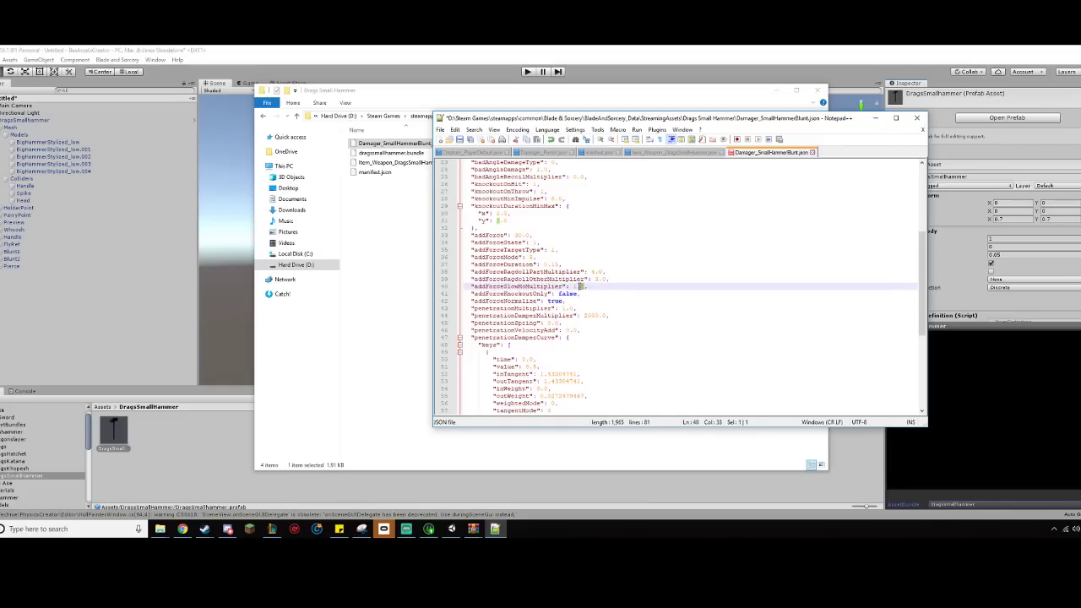
{"action": "type", "text": "10"}
{"action": "key", "text": "Down"}
{"action": "left_click", "coordinate": [461, 141]}
- Set addForce to 60.0 in the damager file and save it
{"action": "double_click", "coordinate": [518, 235]}
{"action": "type", "text": "60"}
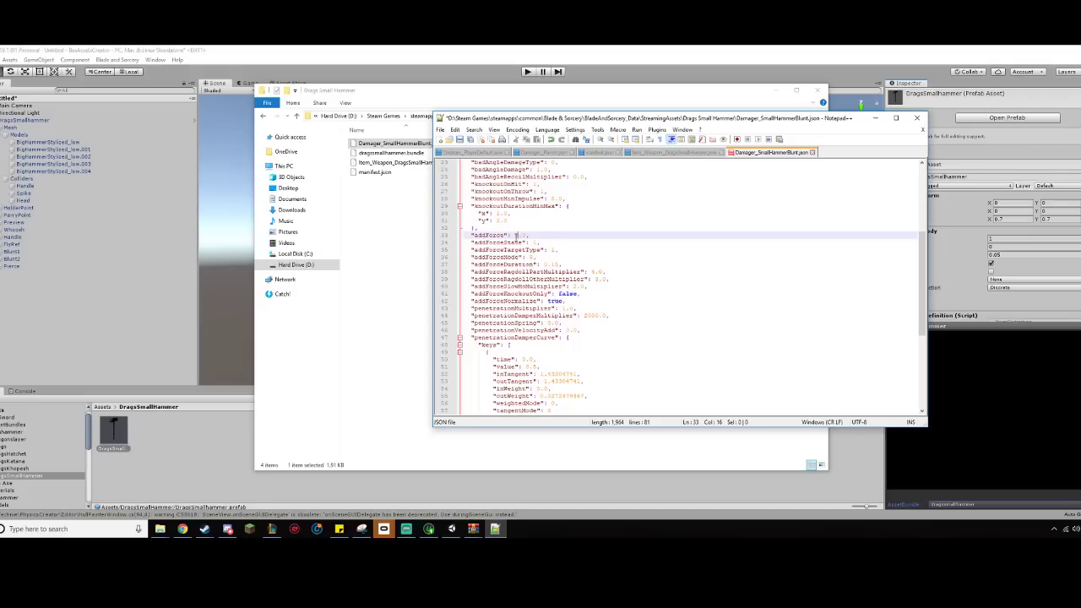
{"action": "left_click_drag", "start_coordinate": [586, 301], "coordinate": [588, 306]}
{"action": "key", "text": "ctrl+s"}
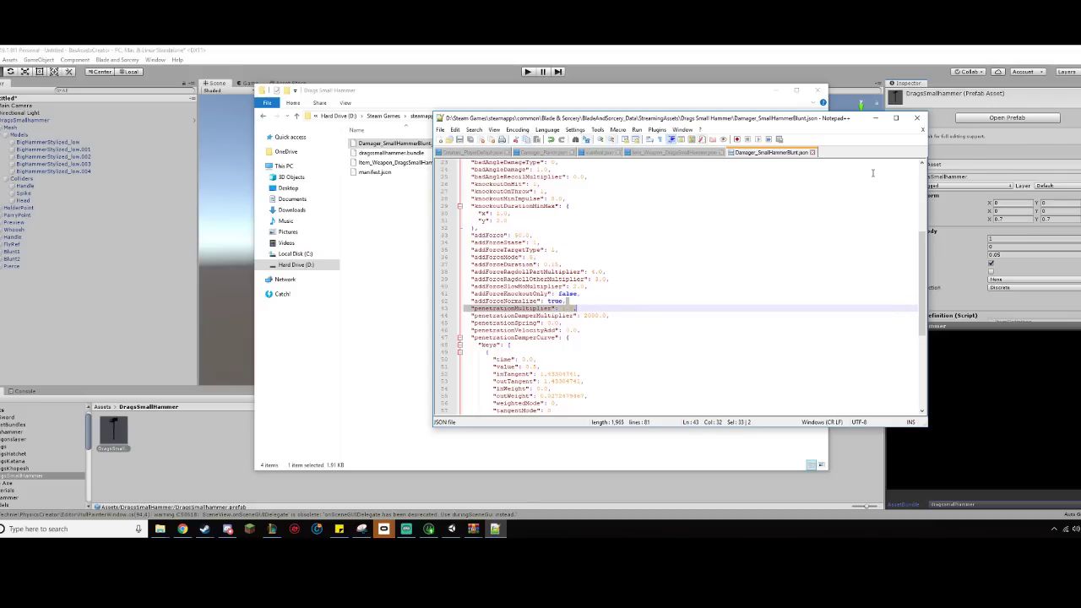
- Set the damagerID of Blunt1 to SmallHammerBlunt in Item_Weapon_DragsSmallHammer.json, matching the damager file's id, and save the file
{"action": "scroll", "coordinate": [732, 268], "scroll_direction": "up", "scroll_amount": 7}
{"action": "left_click_drag", "start_coordinate": [496, 176], "coordinate": [556, 177]}
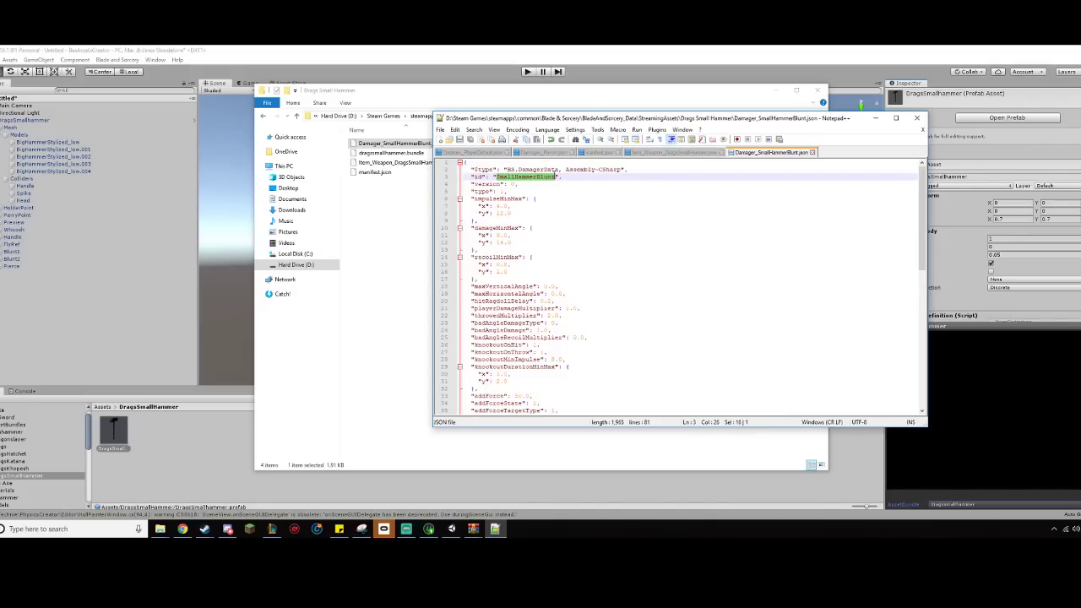
{"action": "left_click", "coordinate": [648, 153]}
{"action": "left_click_drag", "start_coordinate": [570, 234], "coordinate": [537, 237]}
{"action": "type", "text": "SmallHammerBlunt"}
{"action": "key", "text": "Down"}
{"action": "key", "text": "Down"}
{"action": "key", "text": "Down"}
{"action": "key", "text": "Down"}
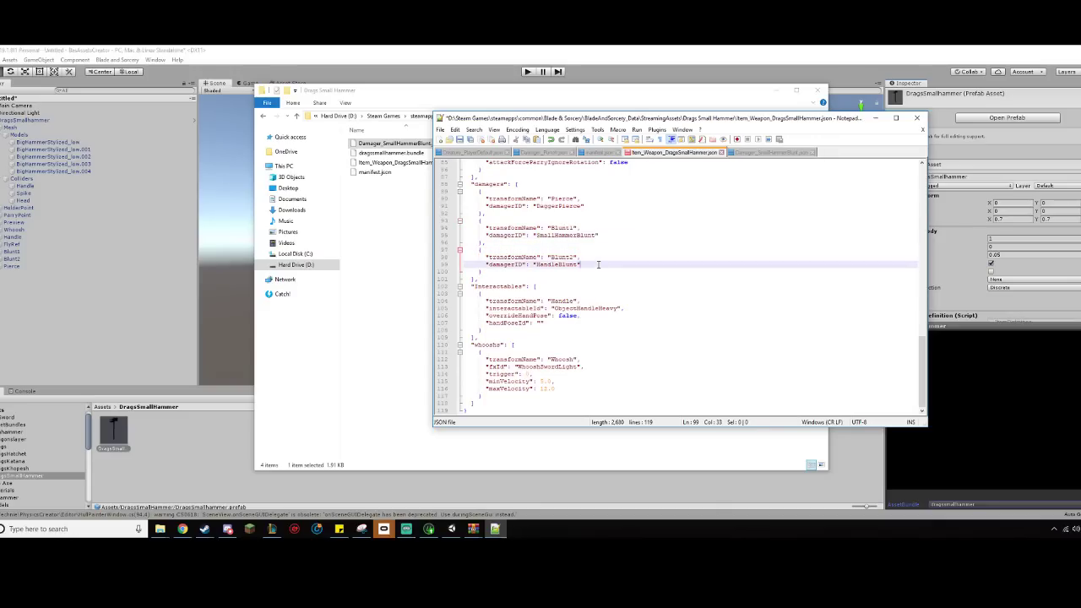
{"action": "left_click", "coordinate": [782, 152]}
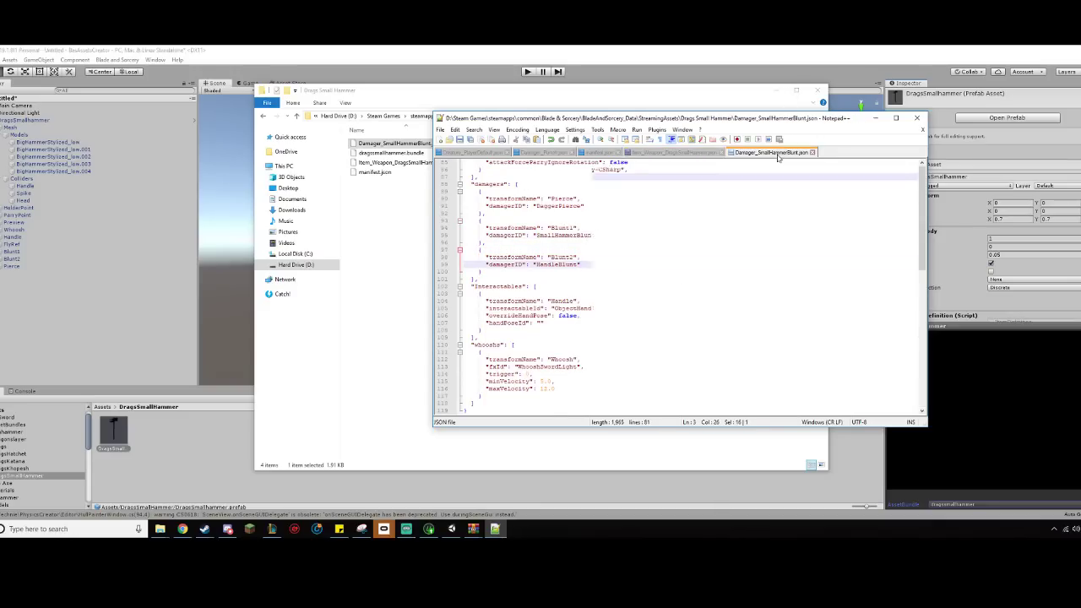
{"action": "left_click", "coordinate": [660, 157]}
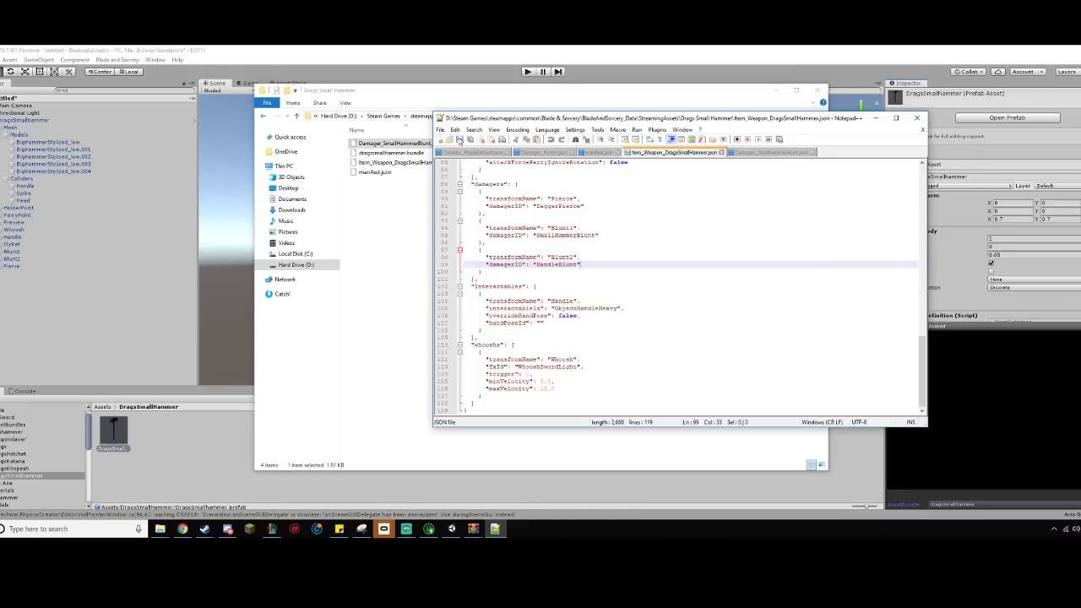
- Copy dragssmallhammer.bundle from the AssetBundles folder into the Drags Small Hammer mod folder, replacing the existing file
{"action": "left_click", "coordinate": [160, 528]}
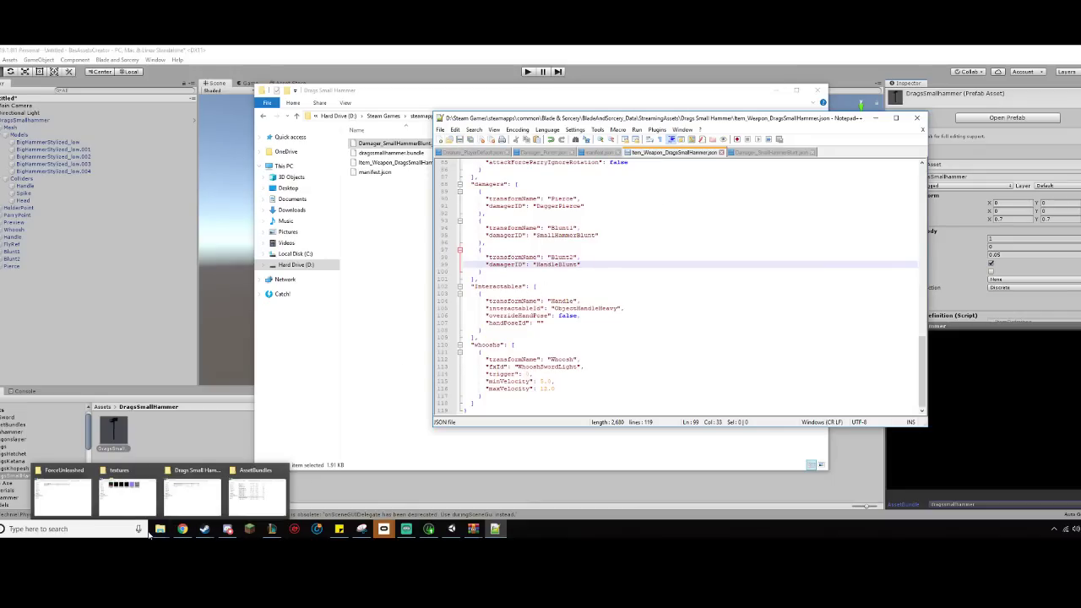
{"action": "left_click", "coordinate": [258, 498]}
{"action": "mouse_move", "coordinate": [159, 528]}
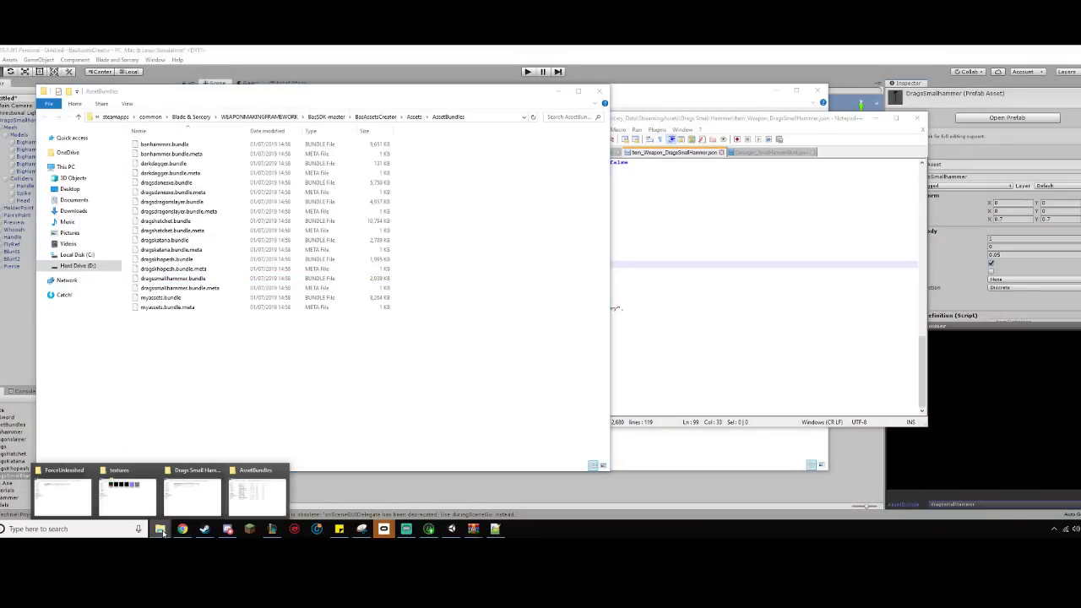
{"action": "left_click", "coordinate": [192, 496]}
{"action": "left_click", "coordinate": [224, 368]}
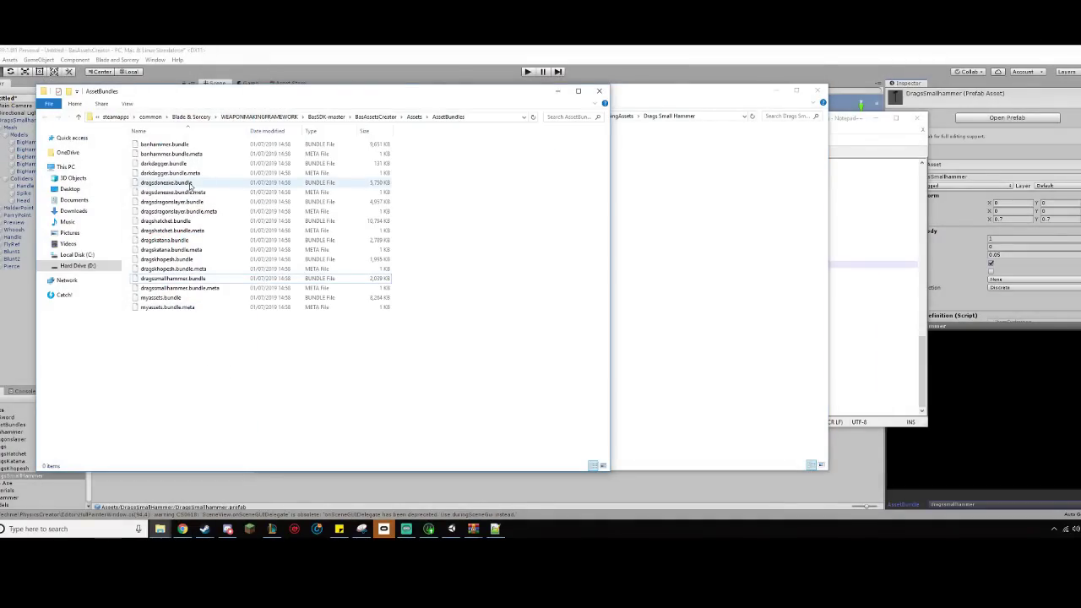
{"action": "left_click", "coordinate": [234, 279]}
{"action": "key", "text": "ctrl+c"}
{"action": "left_click", "coordinate": [723, 267]}
{"action": "key", "text": "ctrl+v"}
{"action": "left_click", "coordinate": [249, 221]}
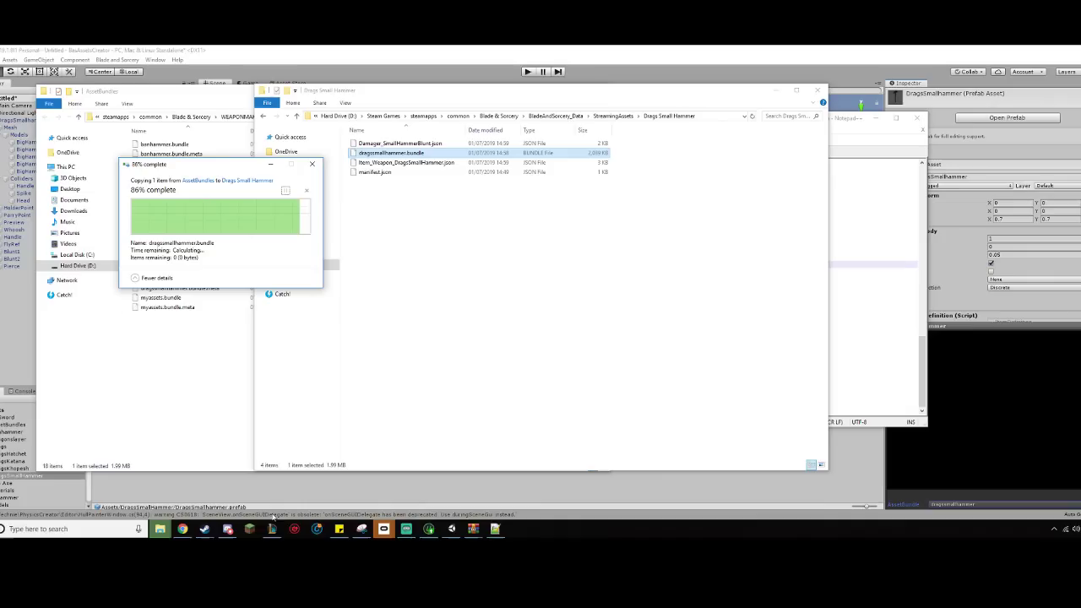
- Switch to Steam and launch Blade & Sorcery from the library
{"action": "mouse_move", "coordinate": [204, 528]}
{"action": "left_click", "coordinate": [139, 494]}
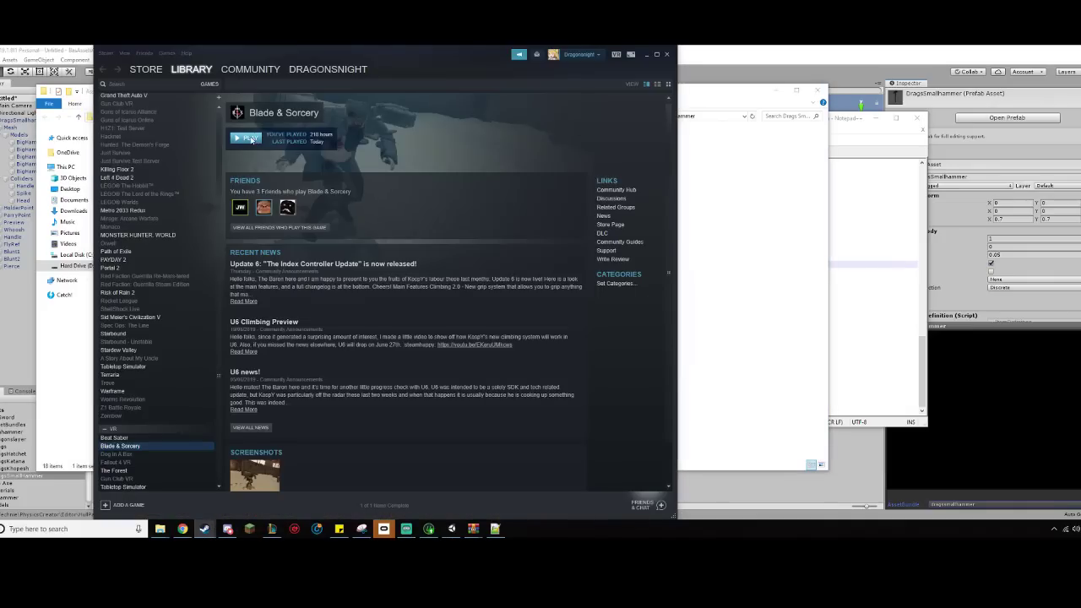
{"action": "left_click", "coordinate": [248, 137]}
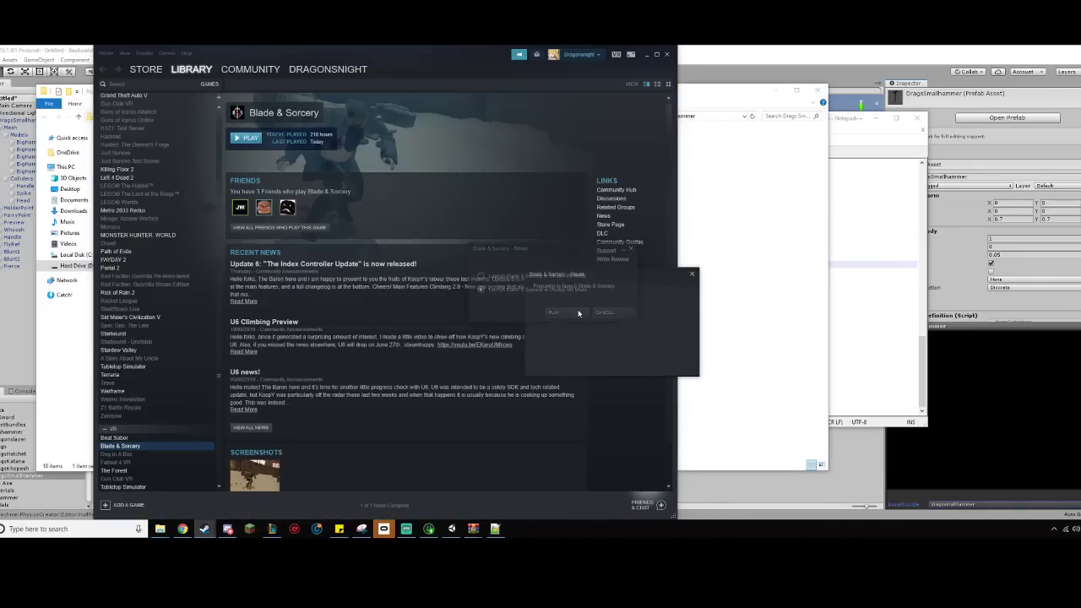
- Switch to Discord and open the modding-development channel of the Blade & Sorcery server
{"action": "left_click", "coordinate": [227, 530]}
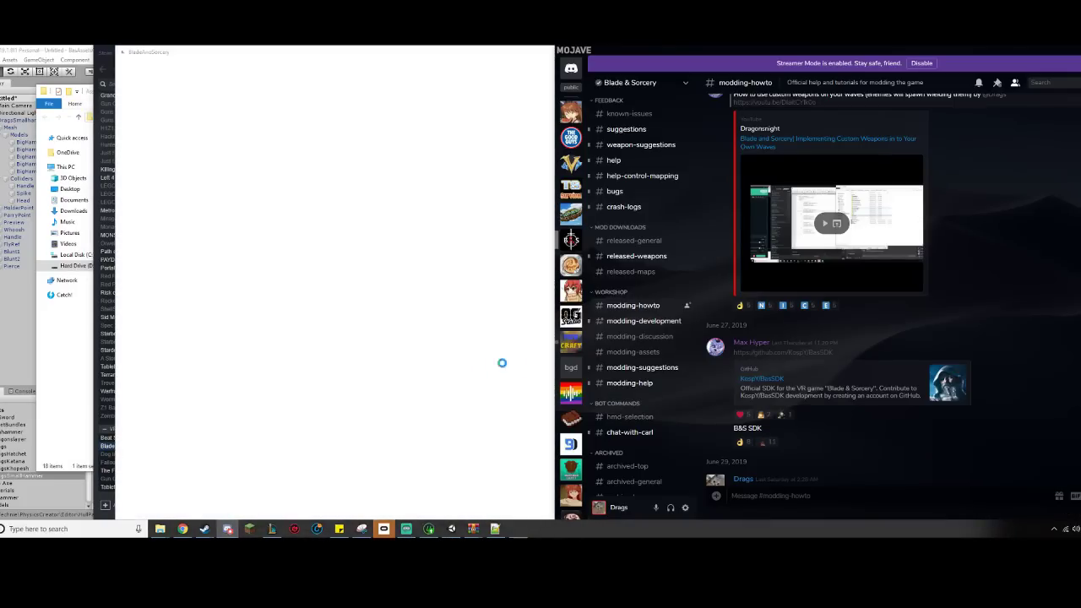
{"action": "left_click", "coordinate": [645, 321]}
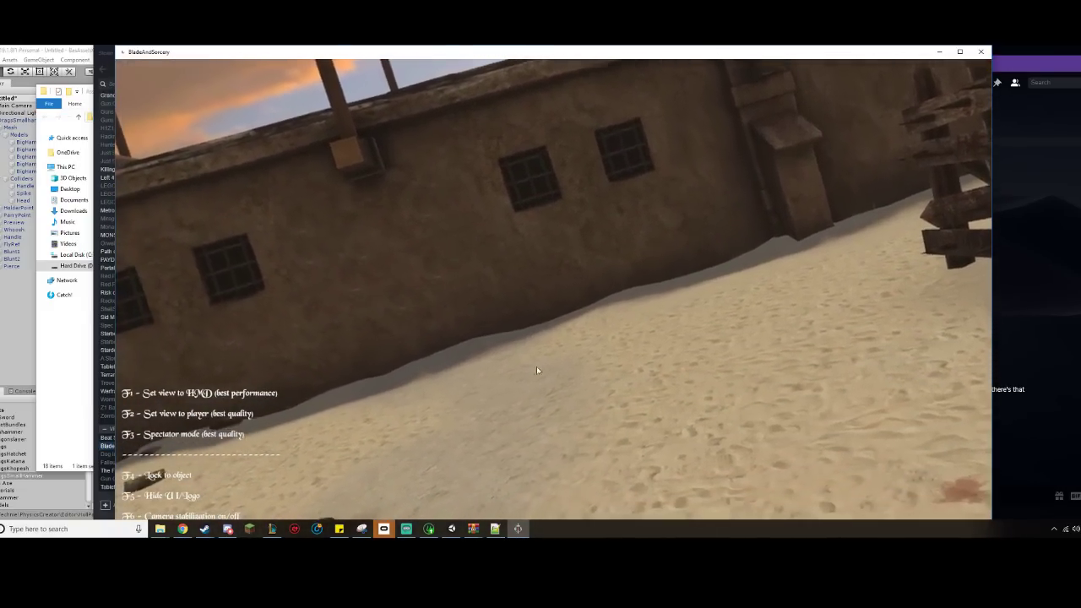
- Switch to Notepad++, set addForce to 100.0 in Damager_SmallHammerBlunt.json, save the file and return to the game
{"action": "left_click", "coordinate": [505, 532]}
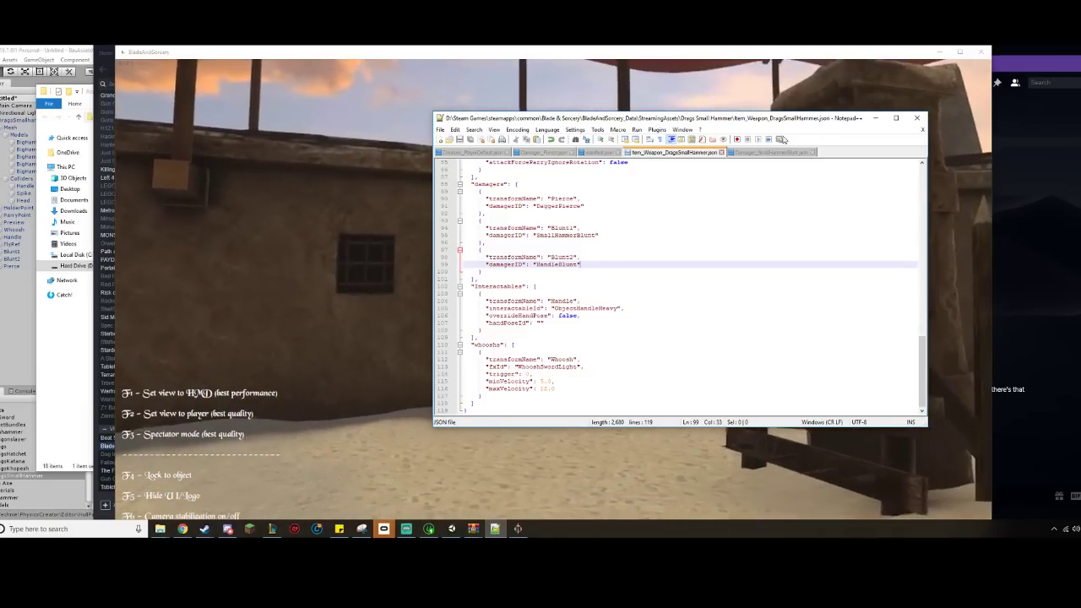
{"action": "scroll", "coordinate": [582, 344], "scroll_direction": "down", "scroll_amount": 11}
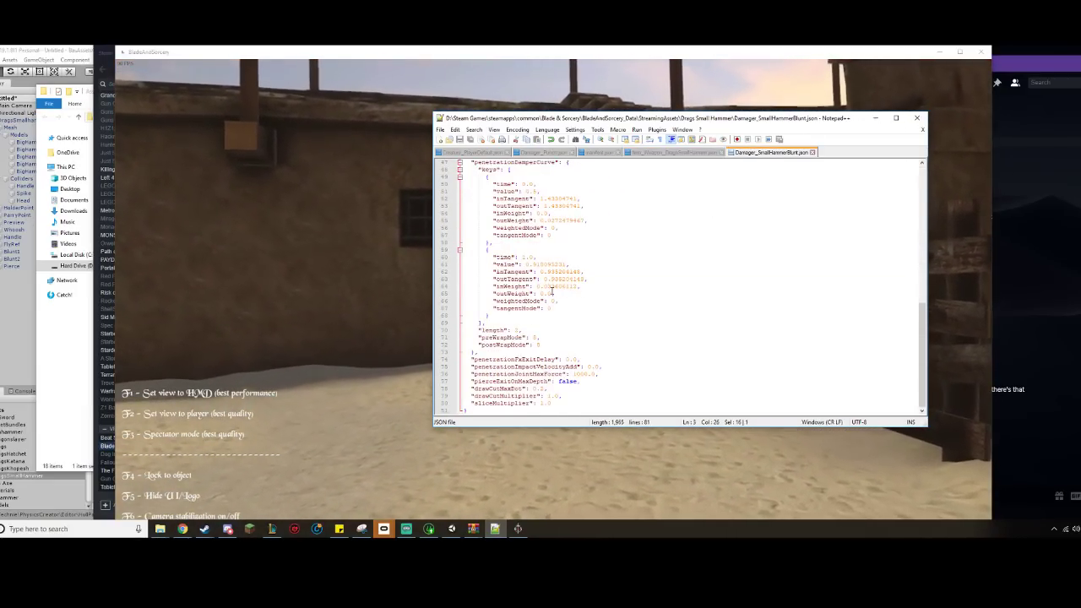
{"action": "scroll", "coordinate": [551, 270], "scroll_direction": "up", "scroll_amount": 4}
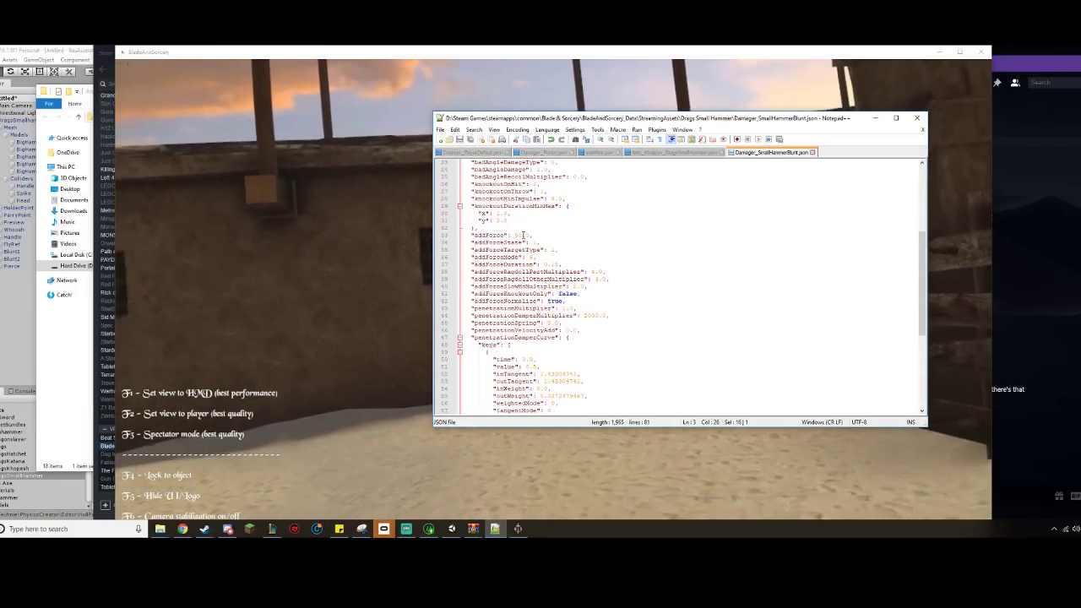
{"action": "left_click_drag", "start_coordinate": [522, 235], "coordinate": [514, 237]}
{"action": "type", "text": "1"}
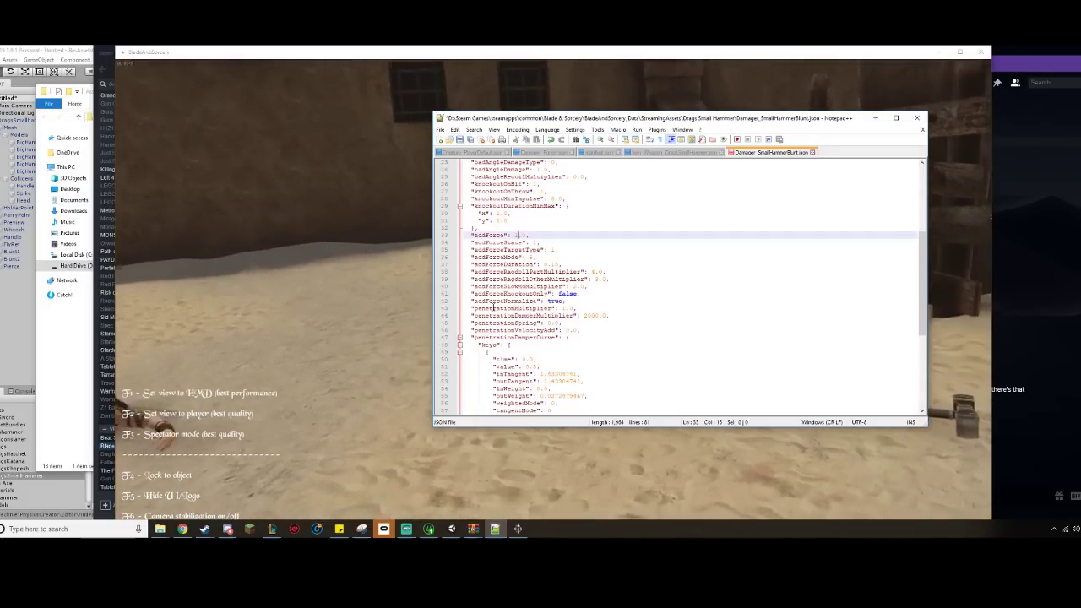
{"action": "type", "text": "00"}
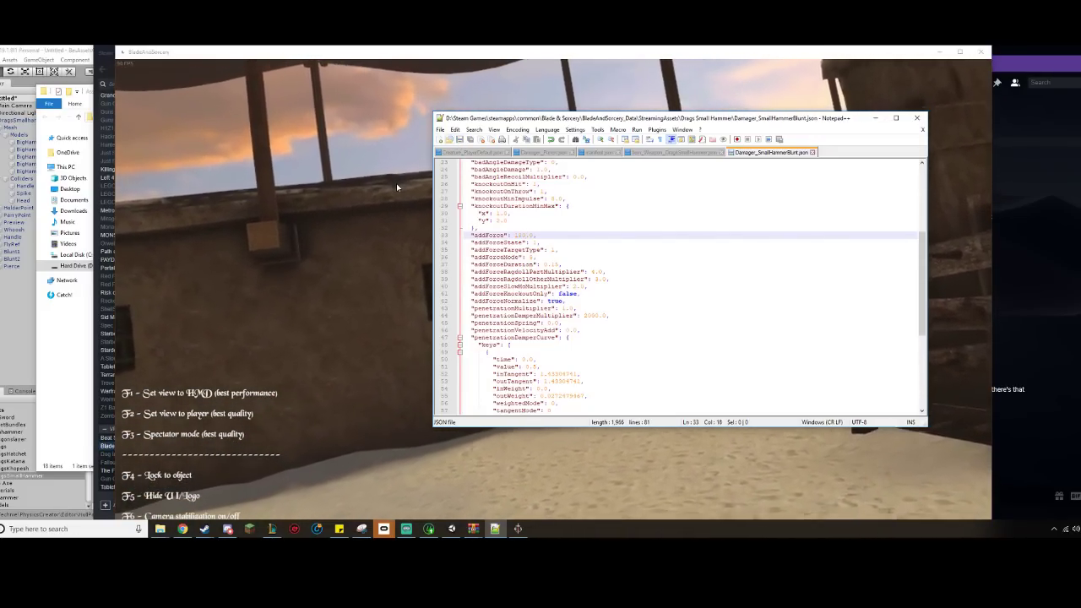
{"action": "left_click", "coordinate": [392, 190]}
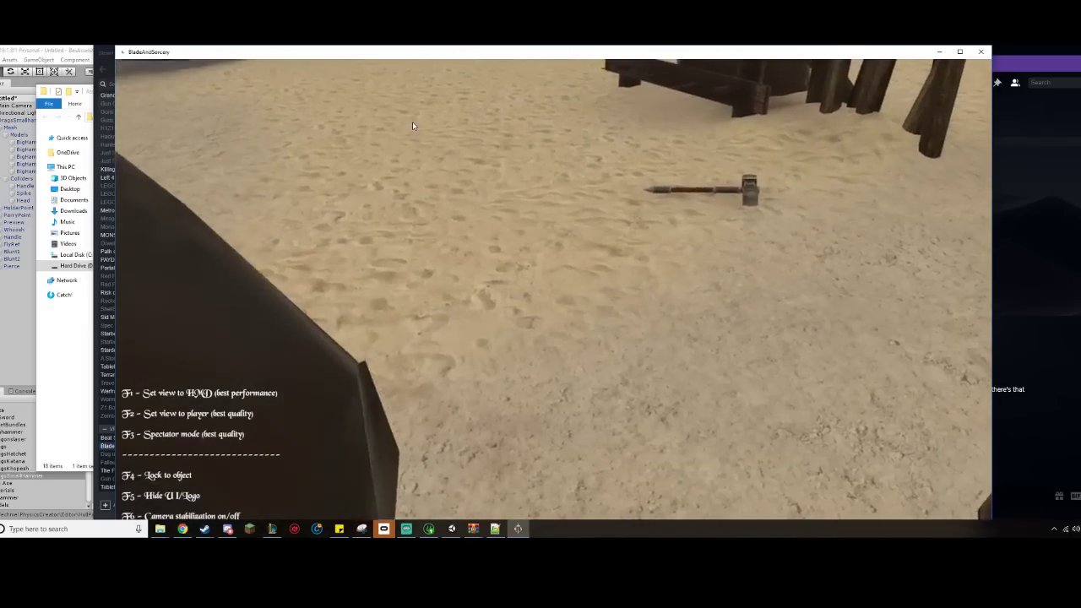
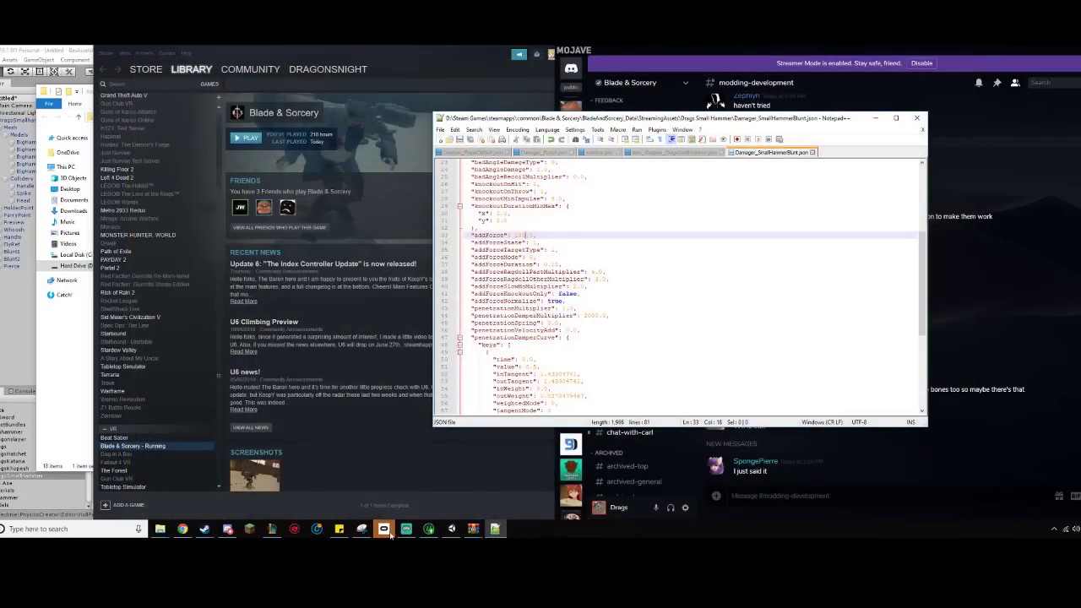
- Switch to Unity and delete the DragsSmallHammer object from the scene
{"action": "left_click", "coordinate": [384, 528]}
{"action": "left_click", "coordinate": [384, 529]}
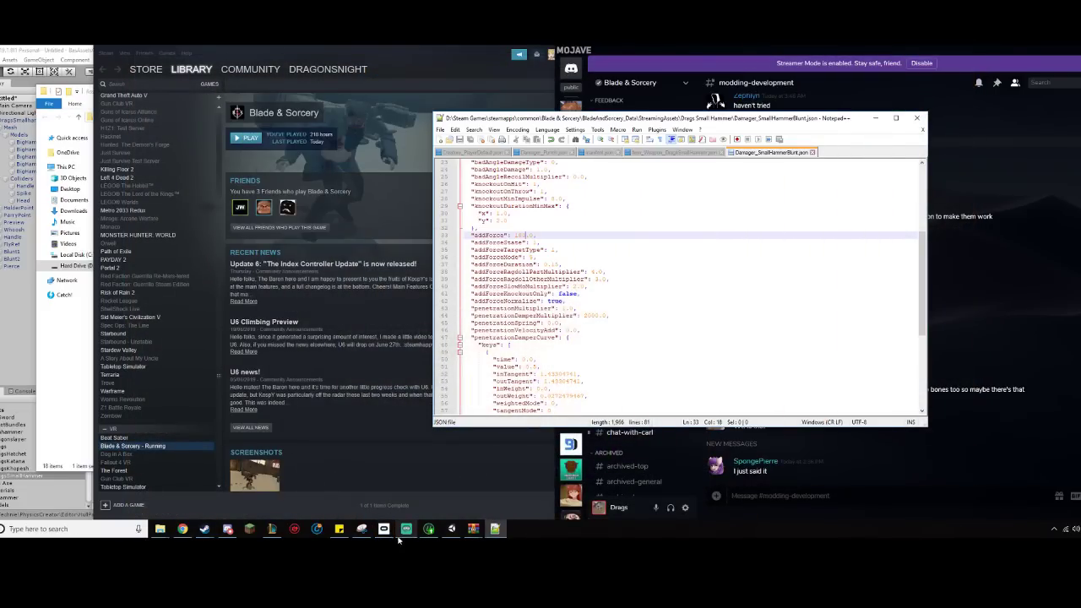
{"action": "left_click", "coordinate": [452, 528]}
{"action": "left_click", "coordinate": [19, 122]}
{"action": "key", "text": "Delete"}
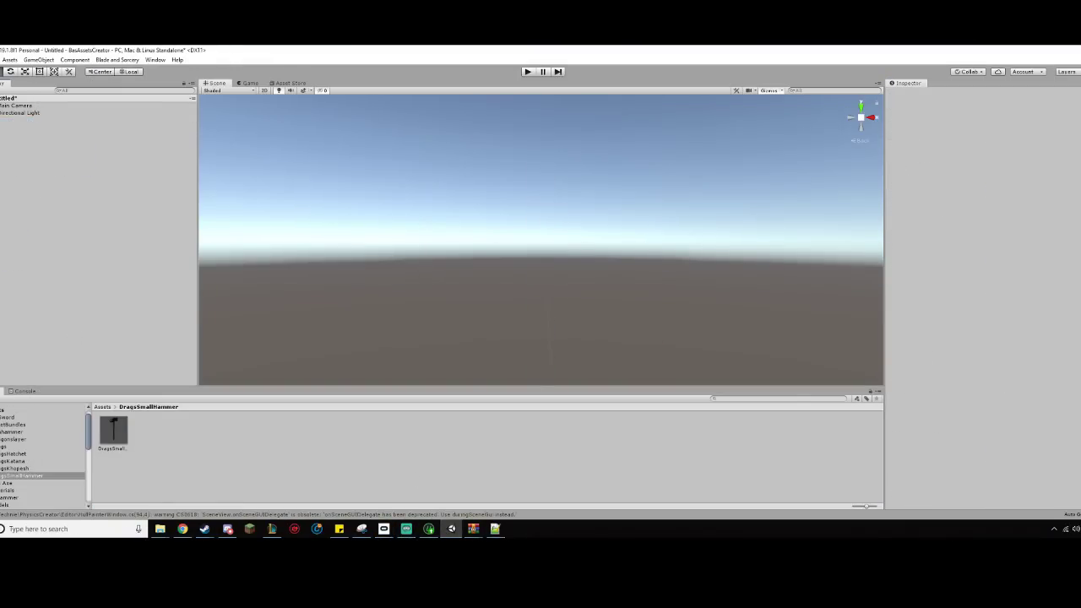
- Place the DragsHatchet prefab from the Assets/DragsHatchet folder into the scene
{"action": "left_click", "coordinate": [12, 446]}
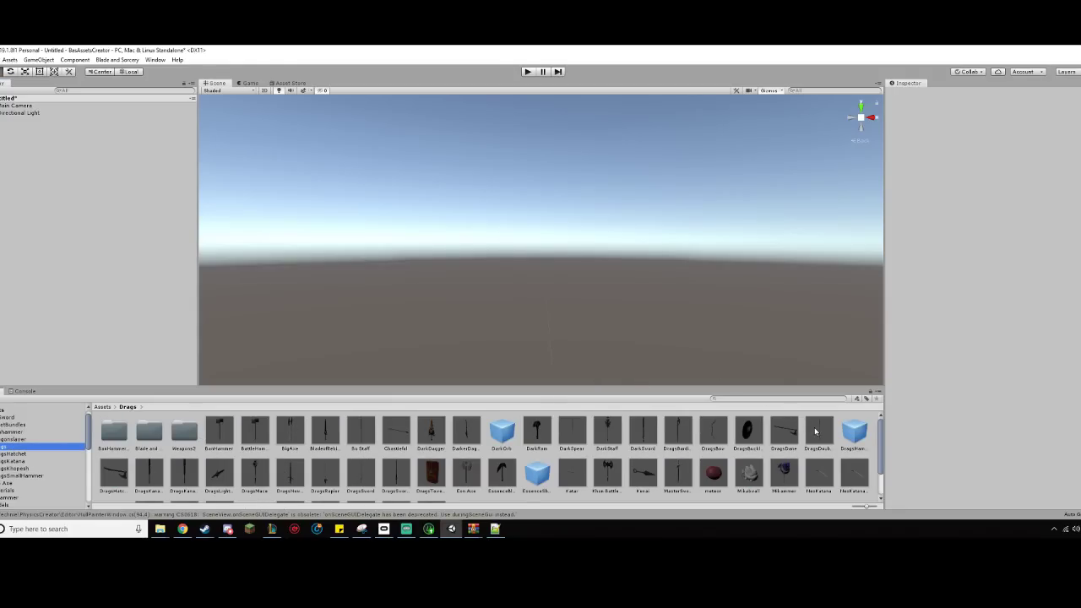
{"action": "left_click", "coordinate": [16, 440]}
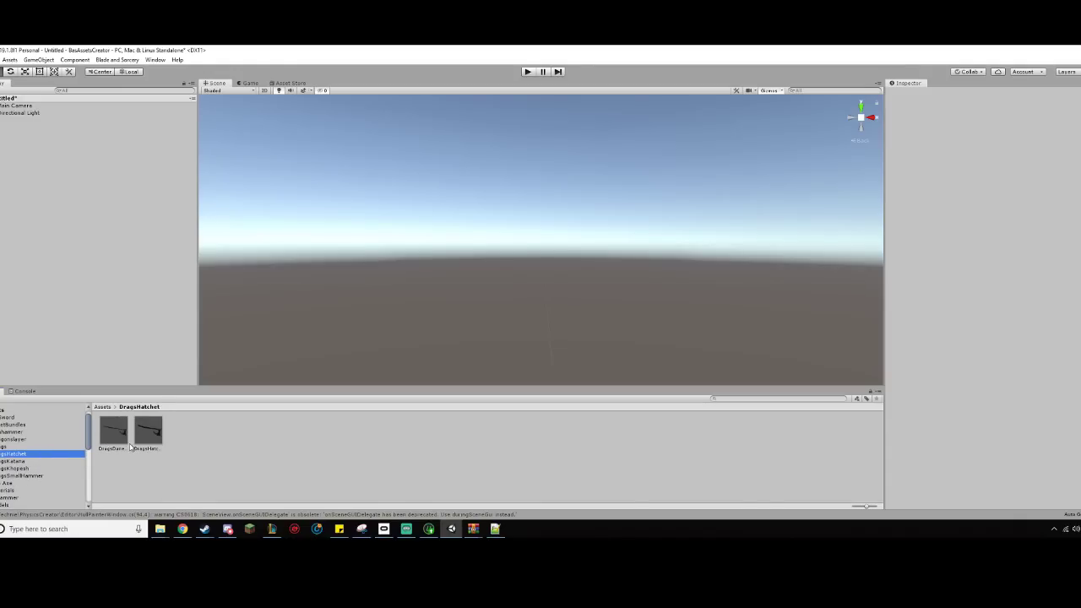
{"action": "left_click_drag", "start_coordinate": [118, 280], "coordinate": [118, 279]}
{"action": "scroll", "coordinate": [542, 144], "scroll_direction": "down", "scroll_amount": 2}
{"action": "scroll", "coordinate": [559, 195], "scroll_direction": "up", "scroll_amount": 2}
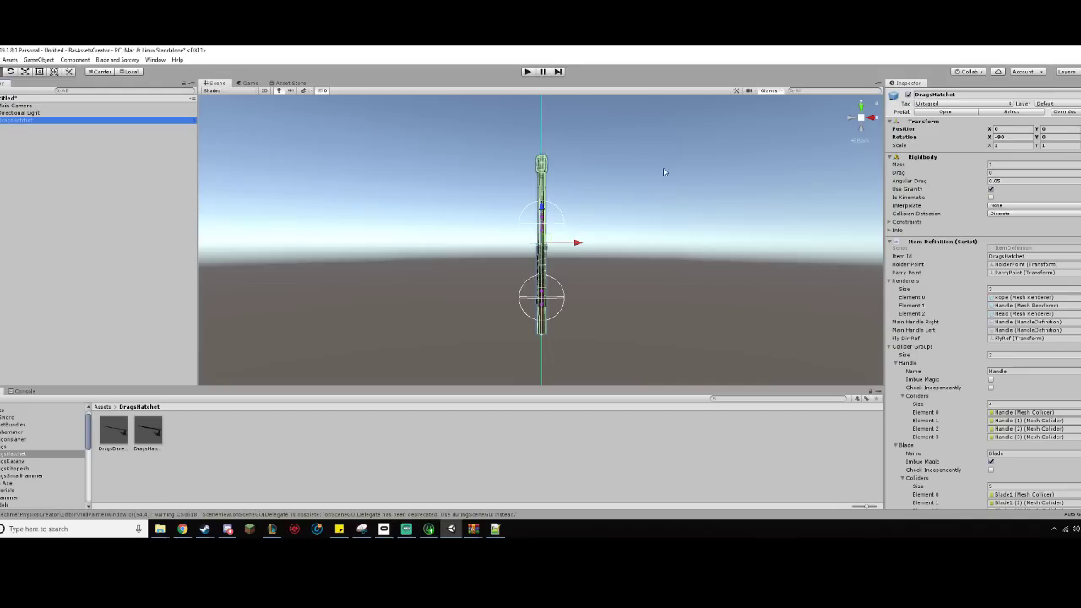
- View the hatchet from its side and unpack the DragsHatchet prefab in the scene
{"action": "left_click", "coordinate": [874, 118]}
{"action": "scroll", "coordinate": [574, 290], "scroll_direction": "up", "scroll_amount": 7}
{"action": "mouse_move", "coordinate": [548, 282]}
{"action": "middle_mouse_down"}
{"action": "mouse_move", "coordinate": [613, 319]}
{"action": "mouse_move", "coordinate": [623, 360]}
{"action": "middle_mouse_up"}
{"action": "scroll", "coordinate": [569, 256], "scroll_direction": "up", "scroll_amount": 8}
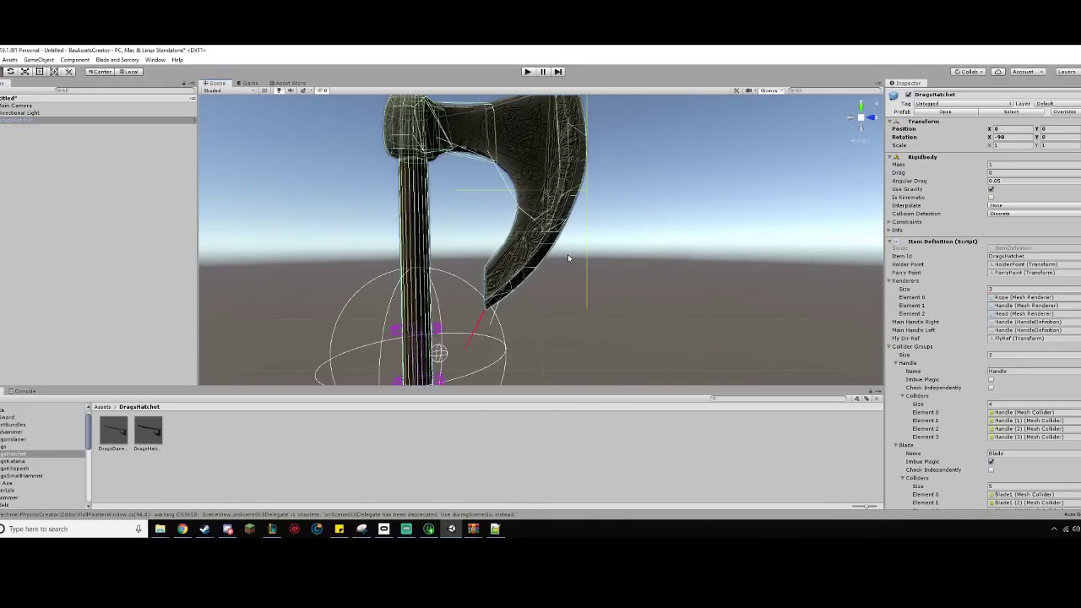
{"action": "middle_click_drag", "start_coordinate": [570, 257], "coordinate": [609, 330]}
{"action": "left_click", "coordinate": [1, 121]}
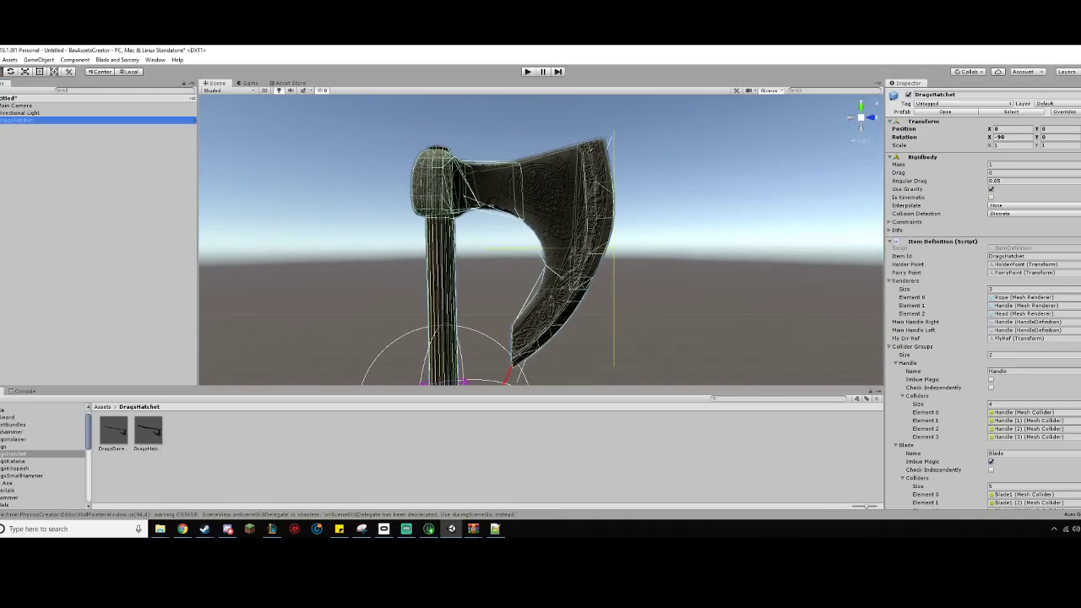
{"action": "right_click", "coordinate": [4, 121]}
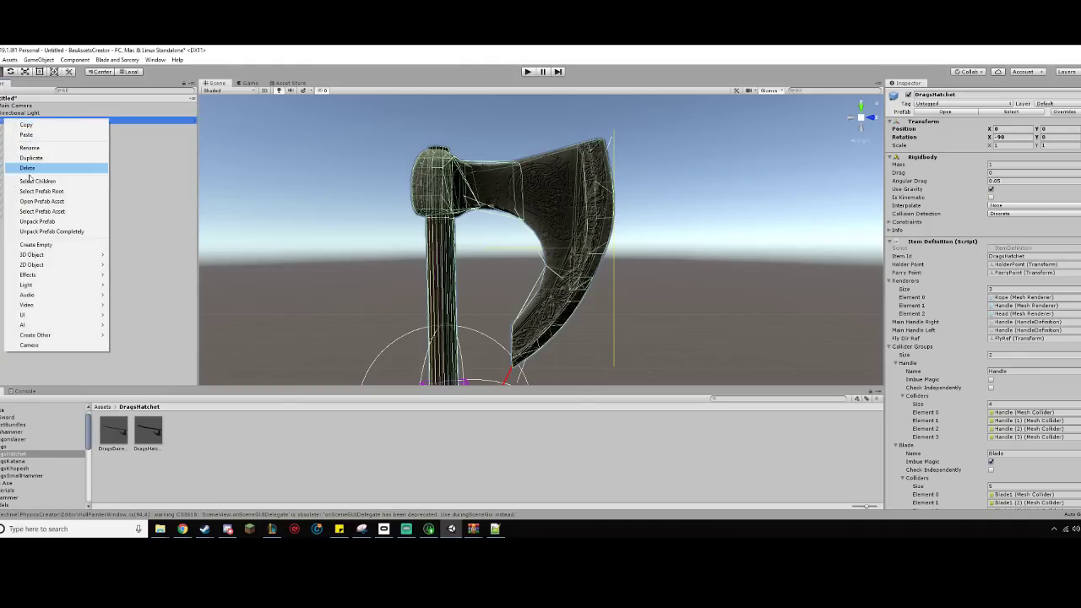
{"action": "left_click", "coordinate": [24, 221]}
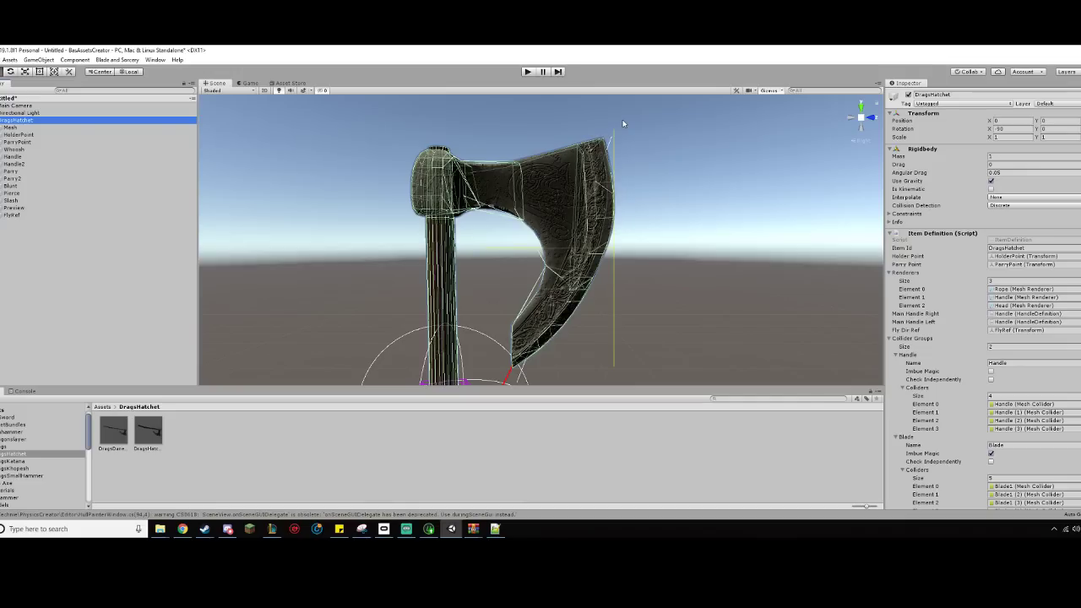
- Examine the damager settings and placement of the hatchet's Slash and Pierce objects on the blade
{"action": "left_click_drag", "start_coordinate": [780, 314], "coordinate": [768, 318], "text": "alt"}
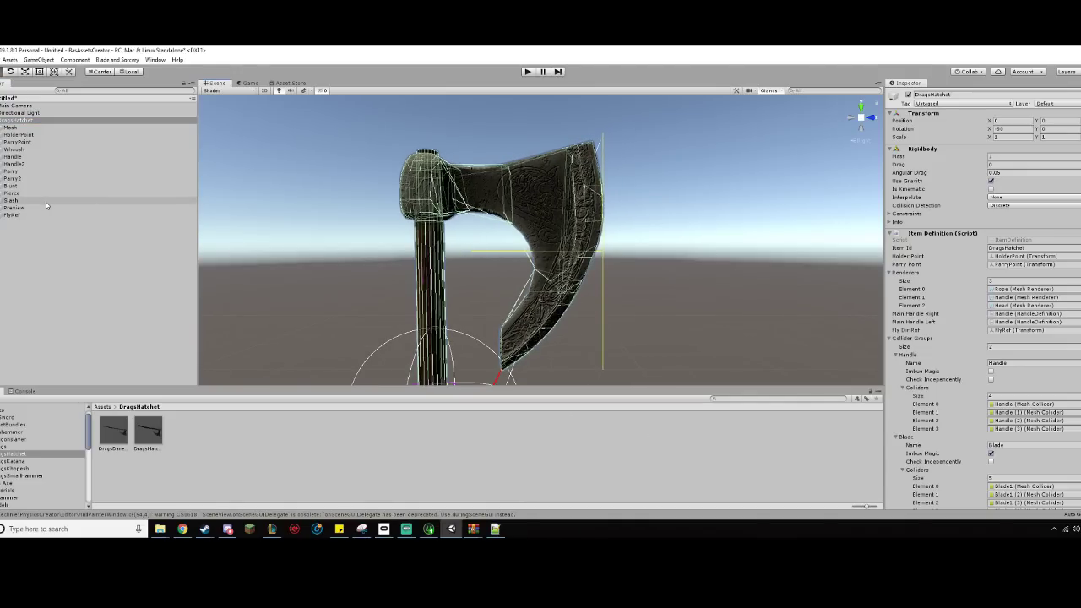
{"action": "left_click", "coordinate": [77, 201]}
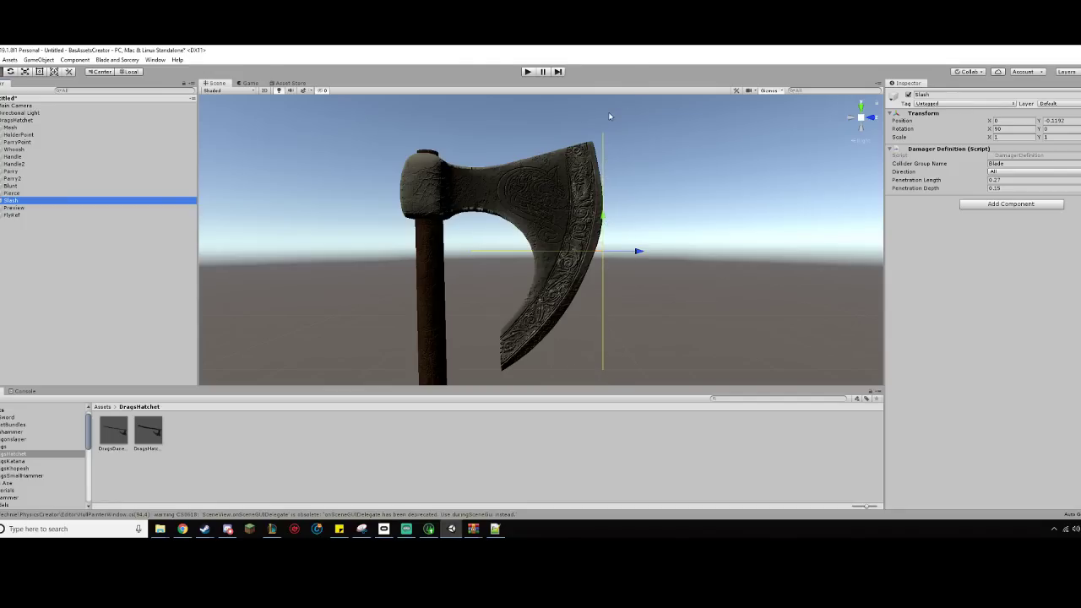
{"action": "left_click", "coordinate": [60, 193]}
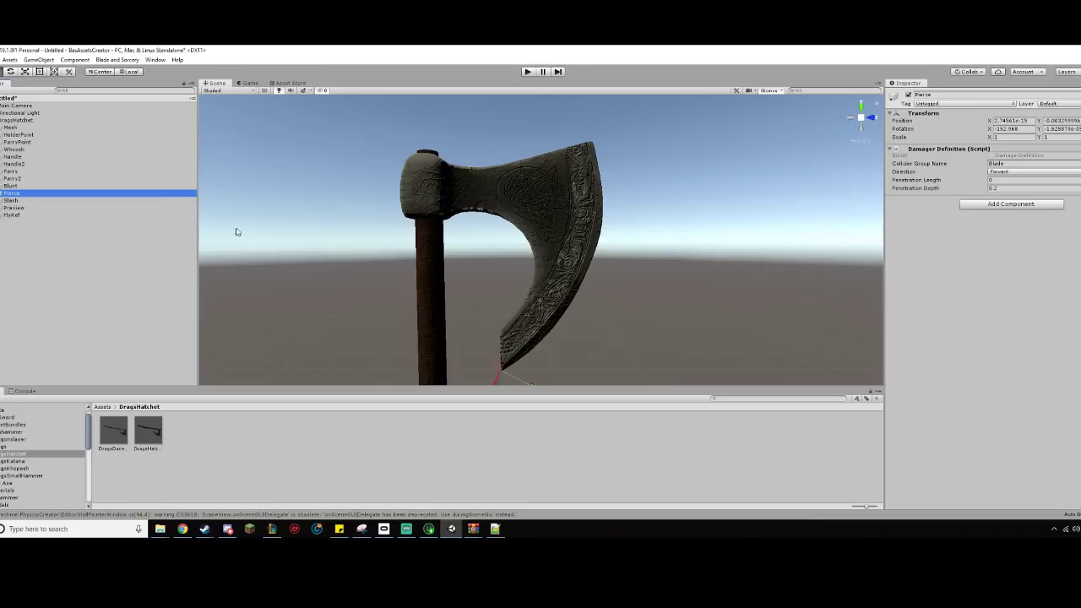
{"action": "middle_click_drag", "start_coordinate": [586, 336], "coordinate": [614, 249]}
{"action": "scroll", "coordinate": [644, 231], "scroll_direction": "up", "scroll_amount": 2}
{"action": "scroll", "coordinate": [644, 232], "scroll_direction": "down", "scroll_amount": 2}
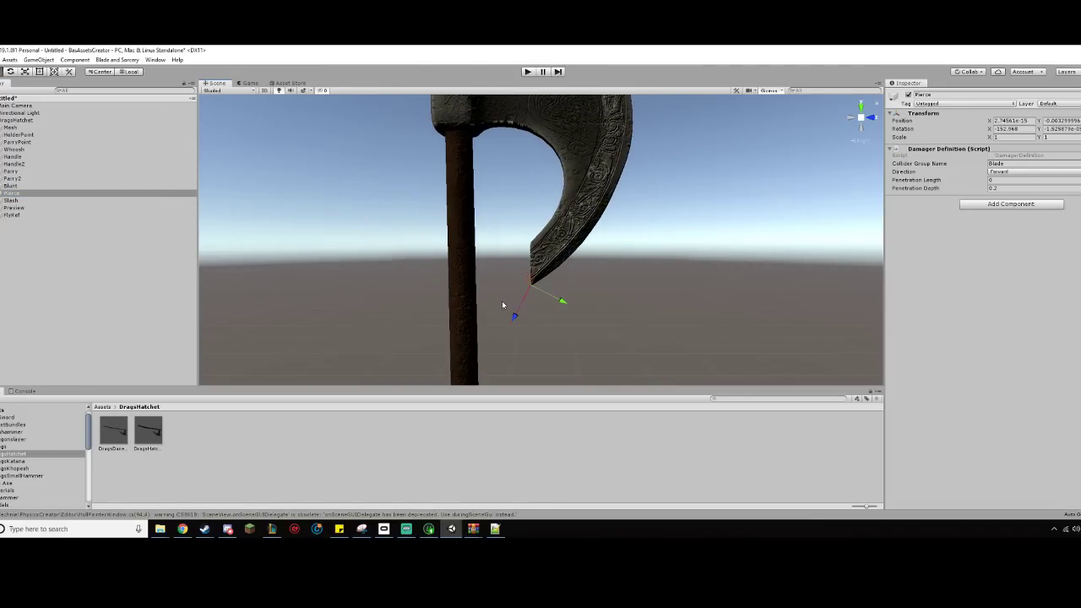
{"action": "scroll", "coordinate": [502, 302], "scroll_direction": "down", "scroll_amount": 3}
{"action": "scroll", "coordinate": [501, 302], "scroll_direction": "up", "scroll_amount": 1}
{"action": "left_click", "coordinate": [26, 200]}
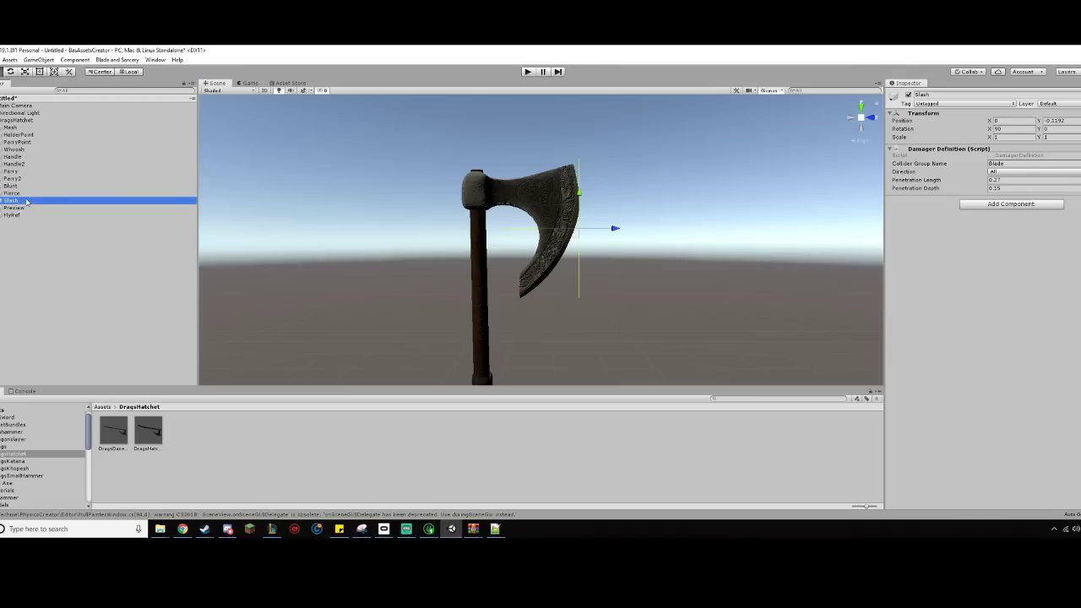
{"action": "scroll", "coordinate": [598, 245], "scroll_direction": "up", "scroll_amount": 2}
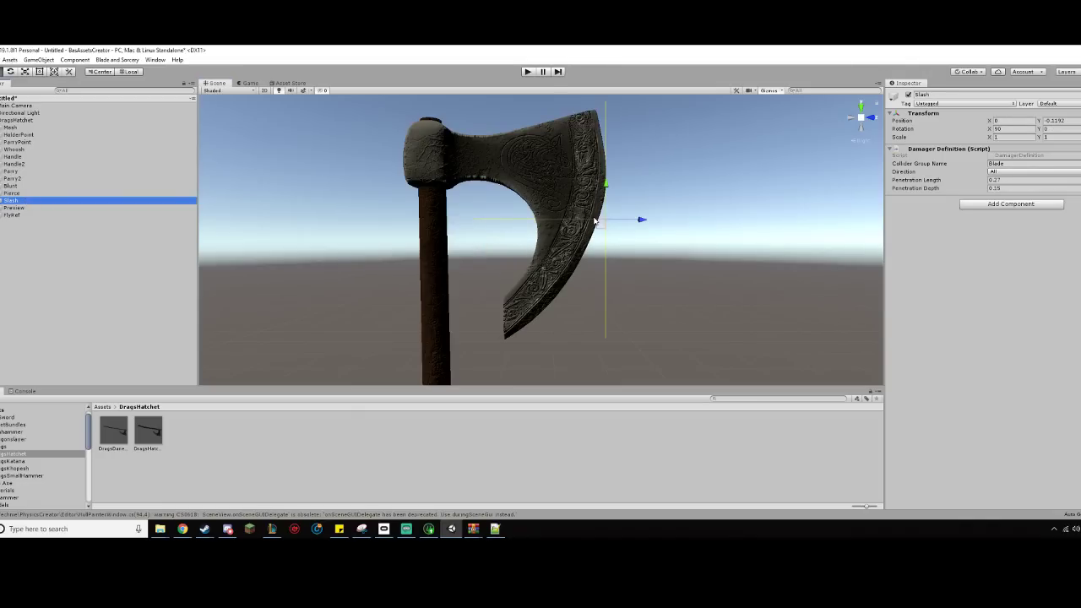
- Switch to Chrome, open the Blade & Sorcery Nexus Mods site and look through the own mods on the mod rewards page
{"action": "left_click", "coordinate": [183, 528]}
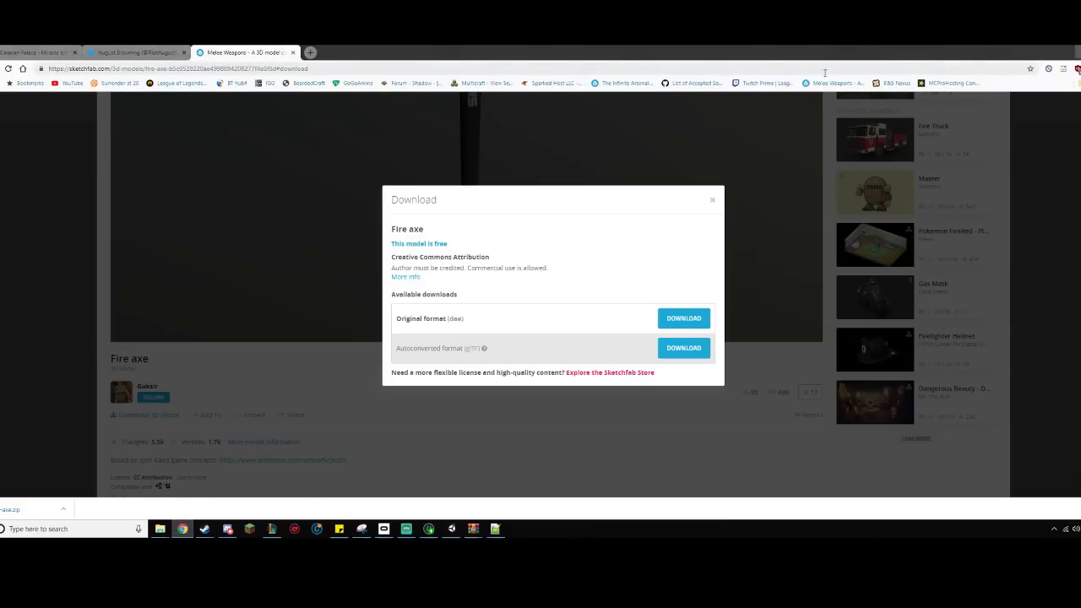
{"action": "left_click", "coordinate": [893, 83]}
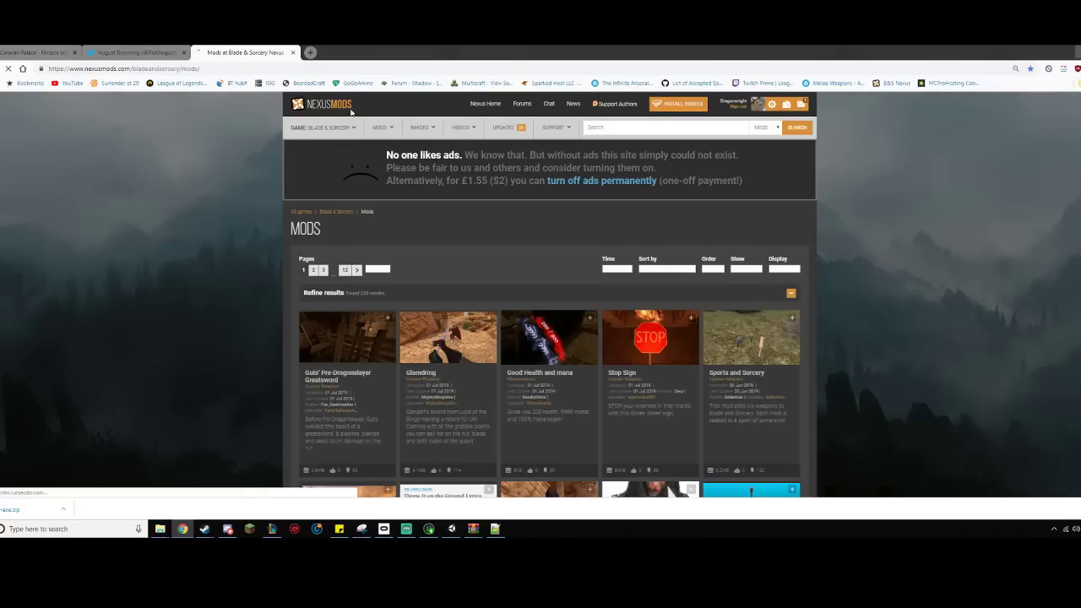
{"action": "mouse_move", "coordinate": [388, 138]}
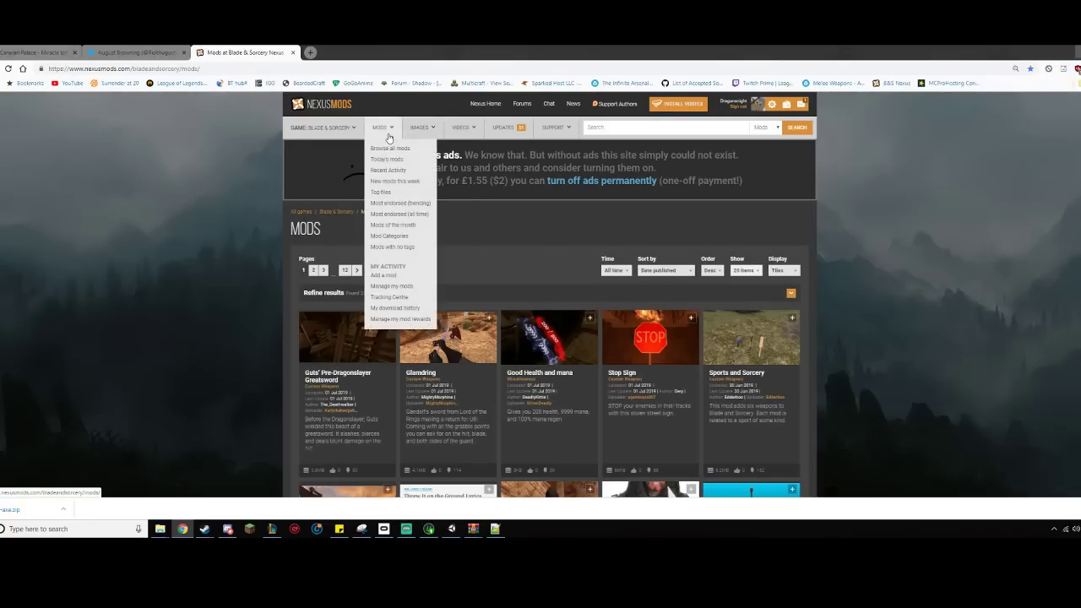
{"action": "left_click", "coordinate": [393, 319]}
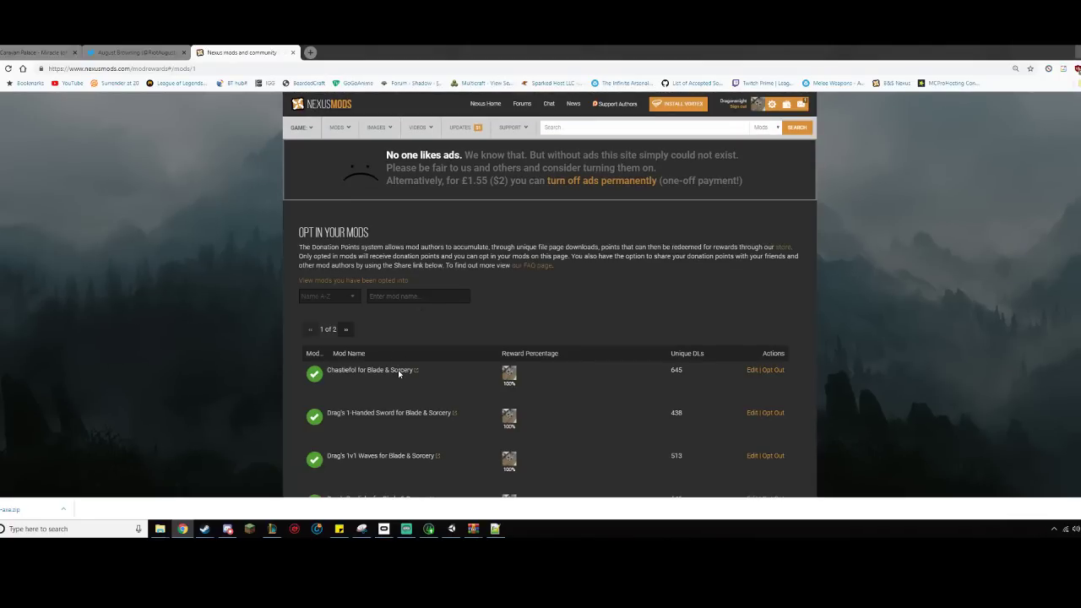
{"action": "scroll", "coordinate": [438, 397], "scroll_direction": "down", "scroll_amount": 3}
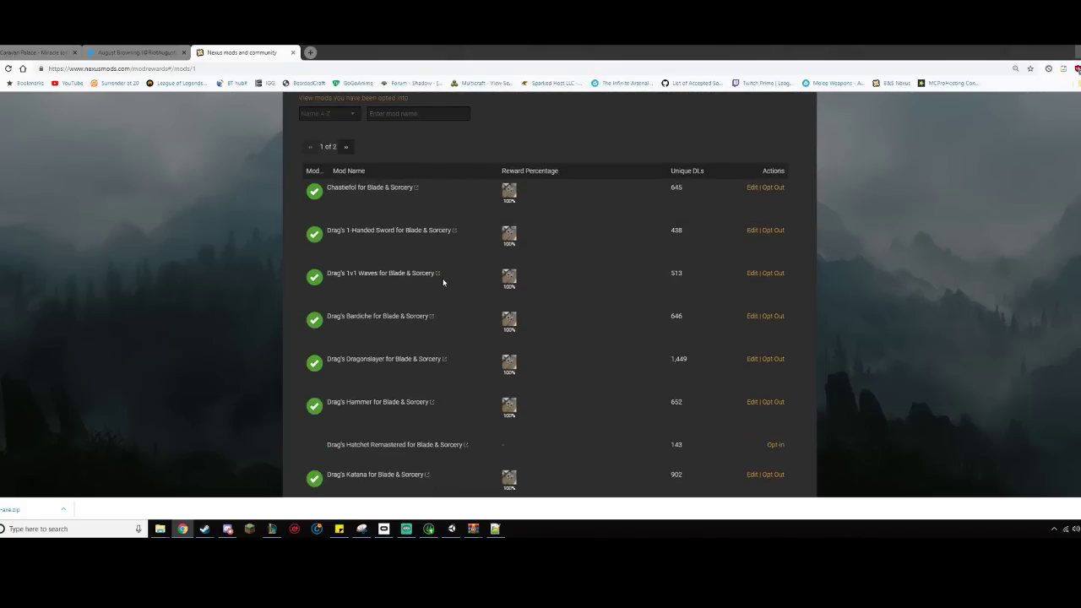
- Open the Drag's Hatchet Remastered mod page, view its screenshot of the hatchet in combat, and close the Nexus Mods pages
{"action": "scroll", "coordinate": [447, 429], "scroll_direction": "down", "scroll_amount": 3}
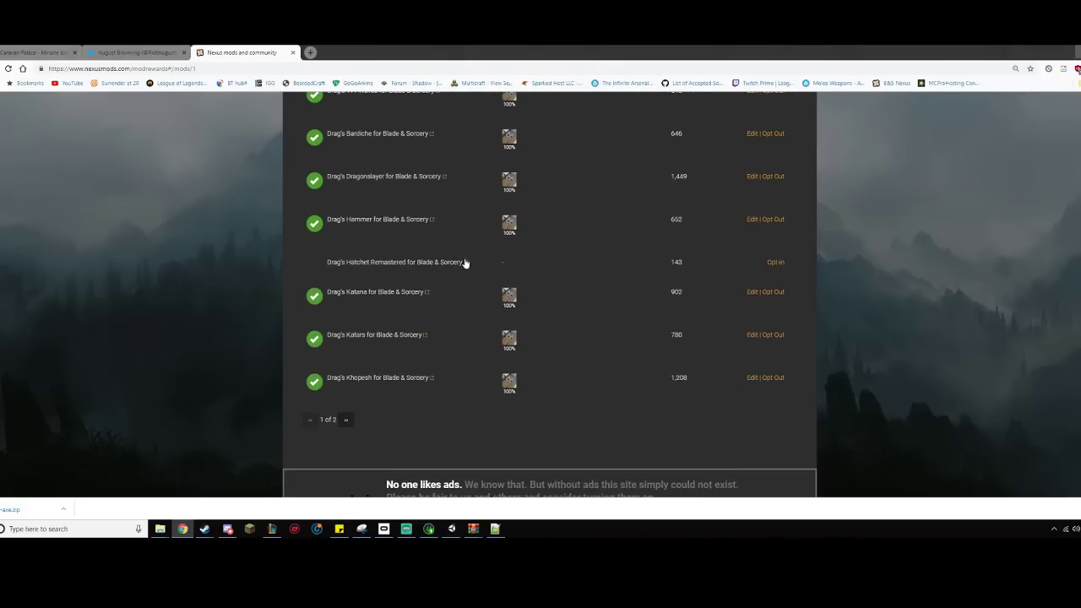
{"action": "left_click", "coordinate": [465, 262]}
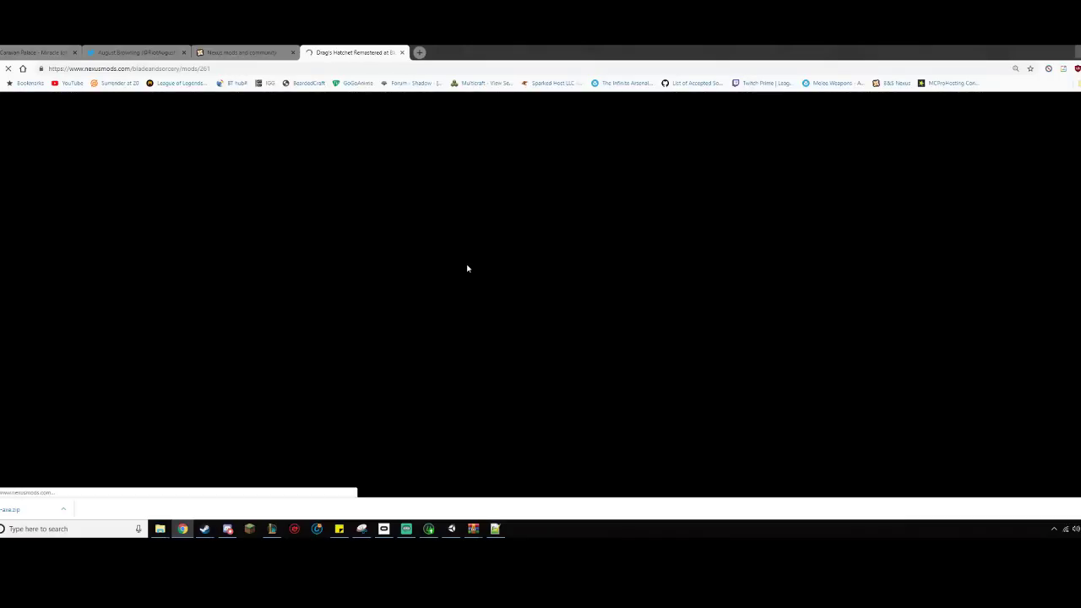
{"action": "scroll", "coordinate": [314, 199], "scroll_direction": "down", "scroll_amount": 3}
{"action": "left_click", "coordinate": [315, 199]}
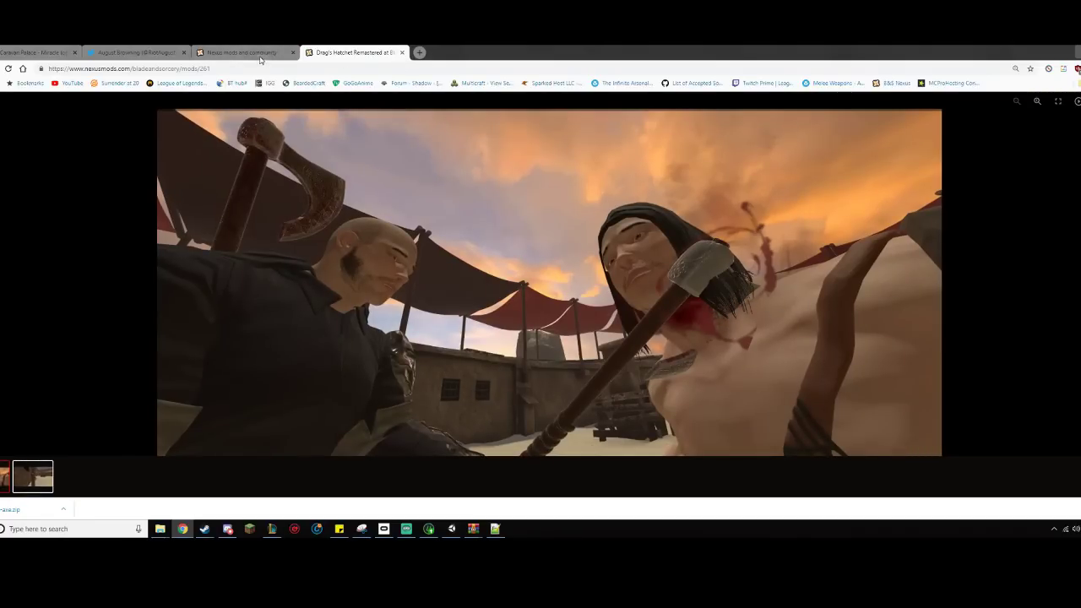
{"action": "left_click", "coordinate": [293, 53]}
{"action": "left_click", "coordinate": [294, 52]}
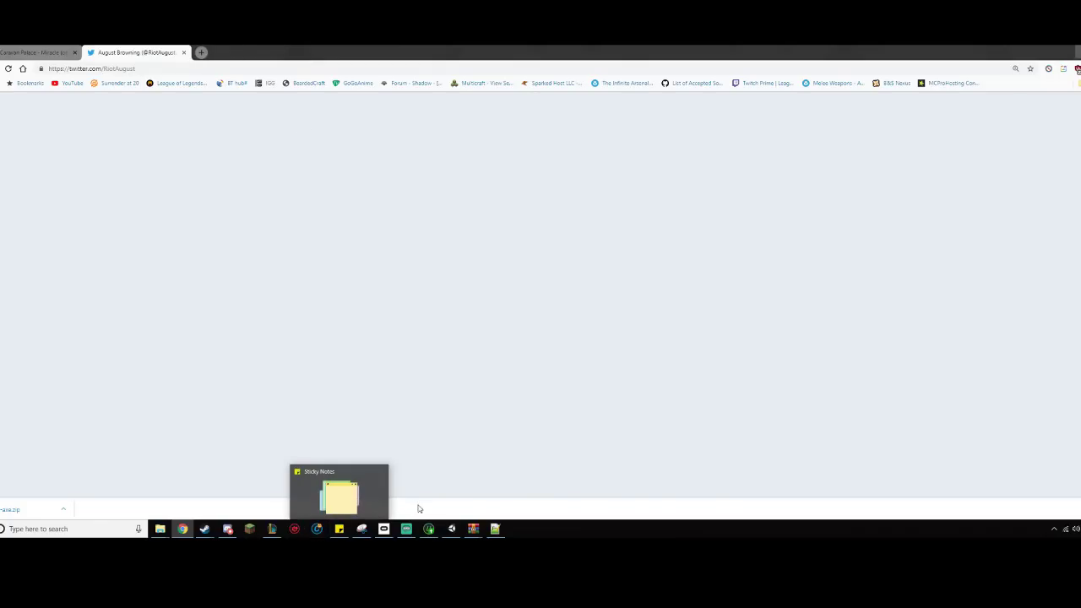
- Switch to Unity and compare the placement and length of the hatchet's Parry and Parry2 objects
{"action": "mouse_move", "coordinate": [494, 519]}
{"action": "left_click", "coordinate": [450, 529]}
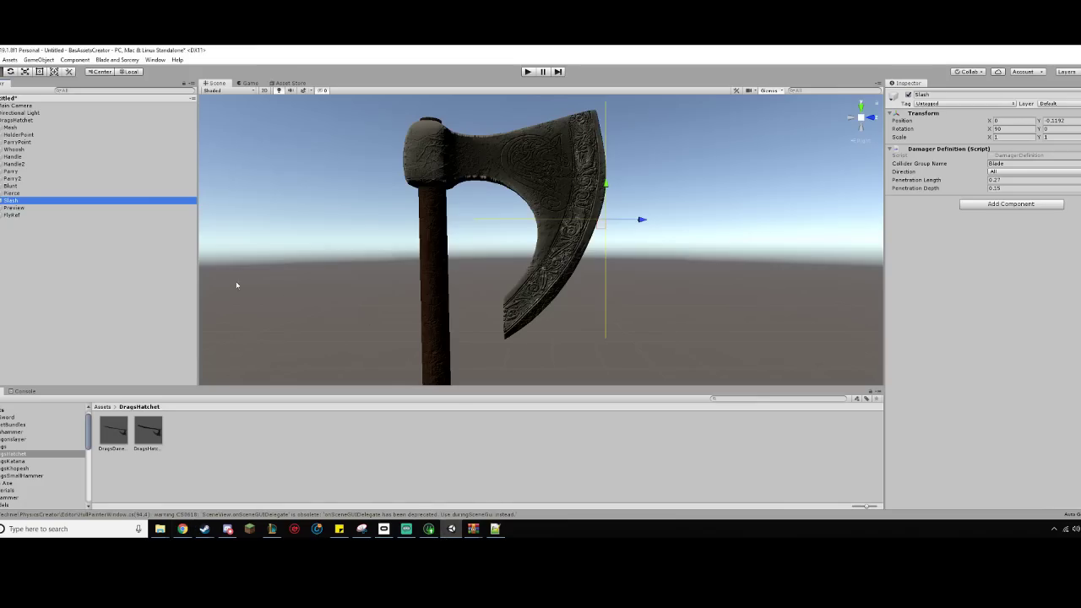
{"action": "scroll", "coordinate": [454, 249], "scroll_direction": "down", "scroll_amount": 3}
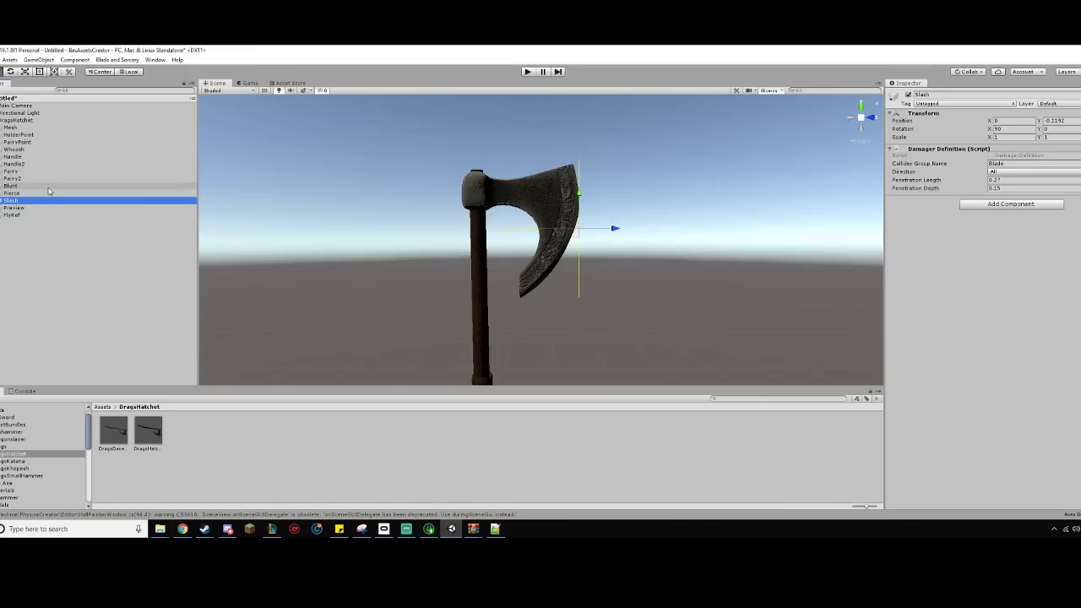
{"action": "left_click", "coordinate": [118, 176]}
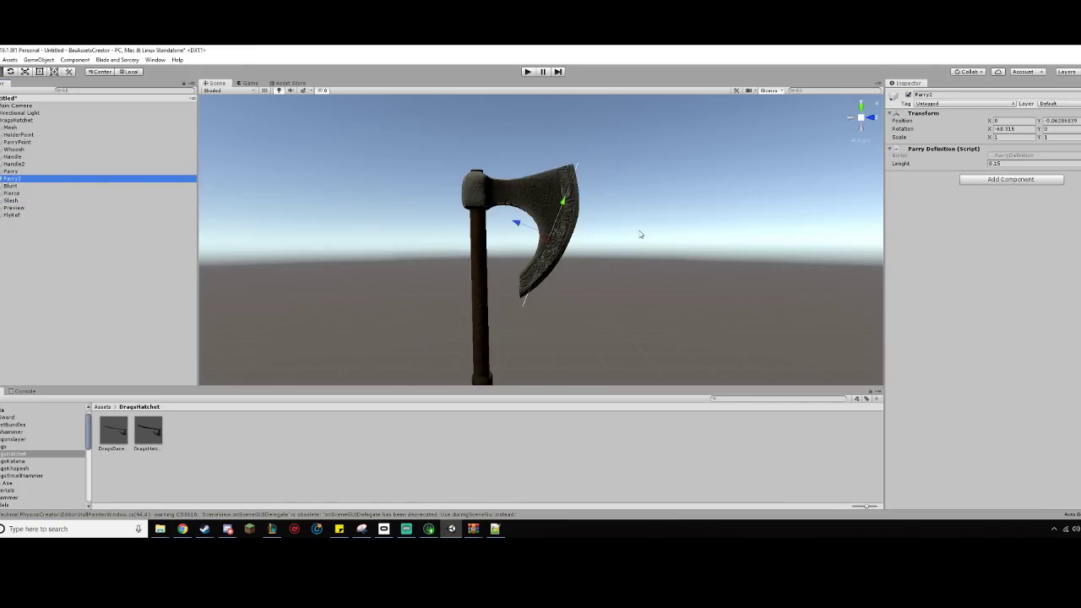
{"action": "key", "text": "Up"}
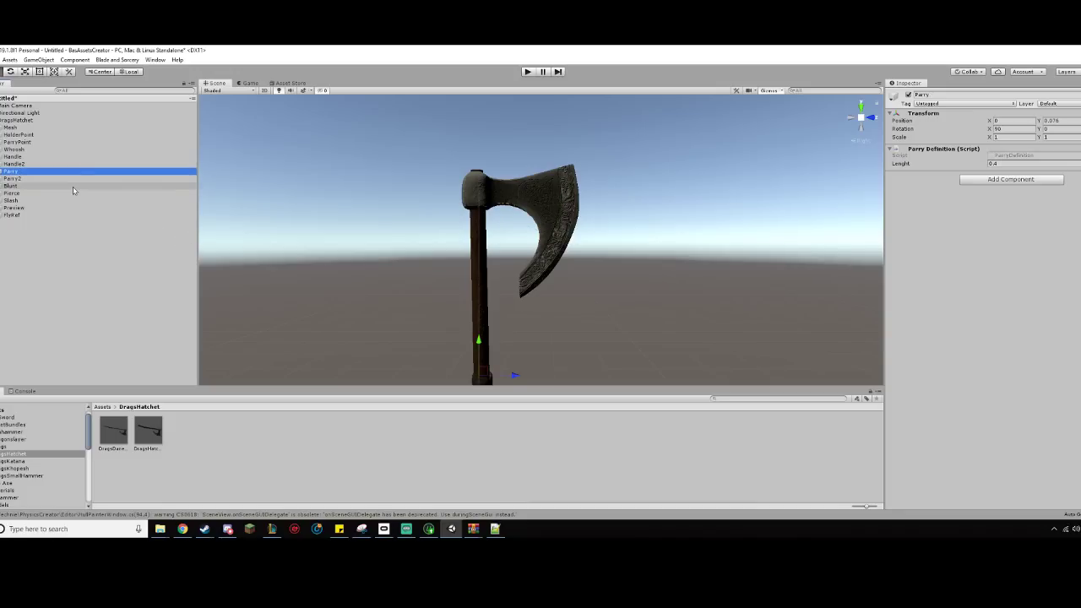
{"action": "left_click", "coordinate": [99, 180]}
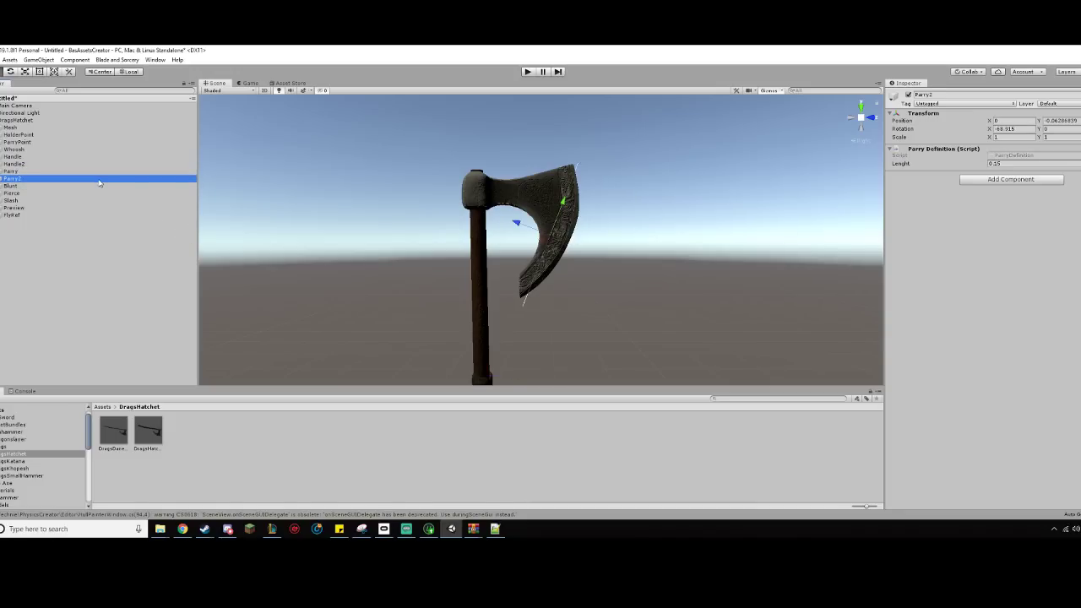
{"action": "left_click", "coordinate": [23, 172]}
{"action": "left_click", "coordinate": [26, 180]}
{"action": "left_click", "coordinate": [24, 171]}
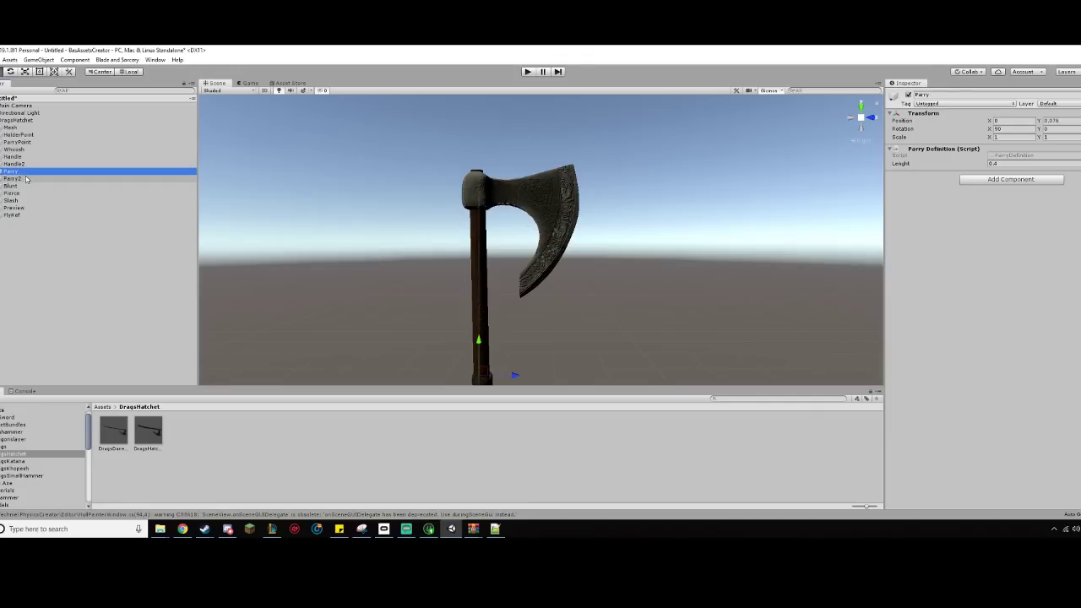
{"action": "left_click", "coordinate": [29, 178]}
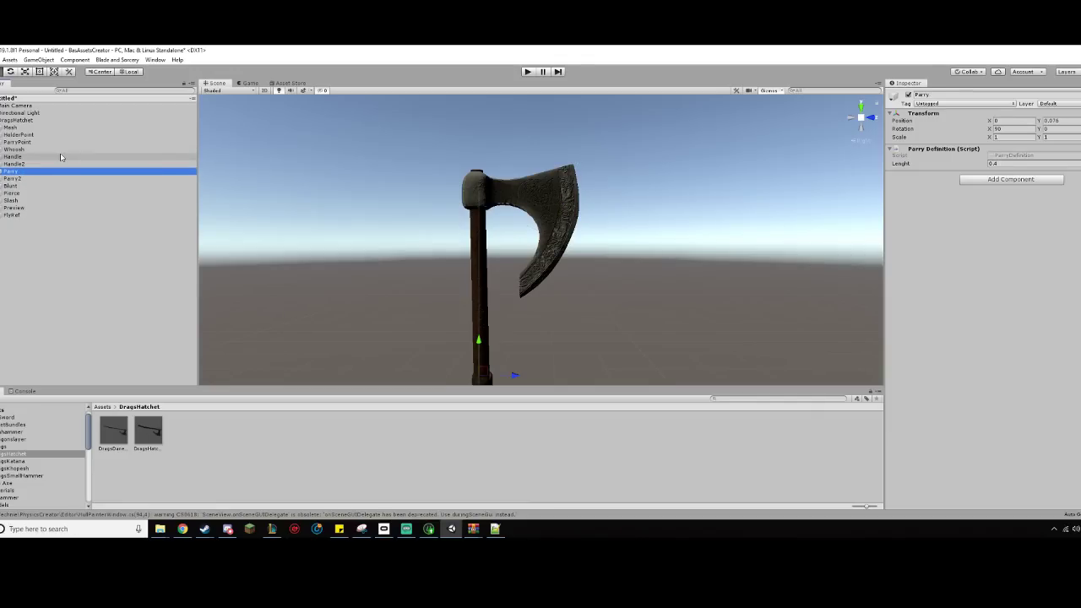
- Examine the handle definitions and placement of the hatchet's Handle and Handle2 objects along its shaft
{"action": "left_click", "coordinate": [60, 156]}
{"action": "key", "text": "f"}
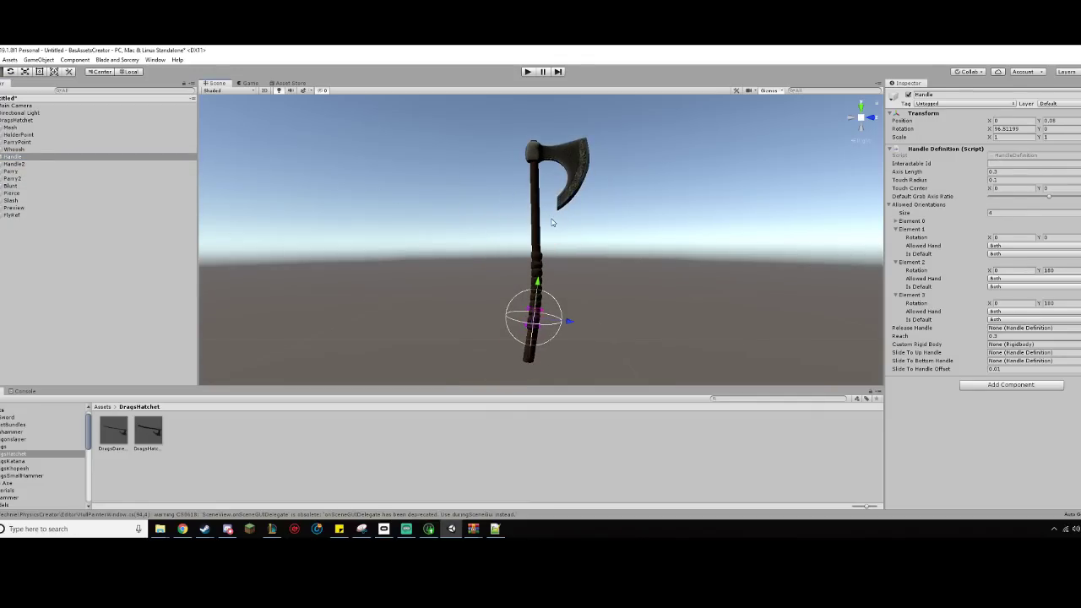
{"action": "left_click", "coordinate": [45, 164]}
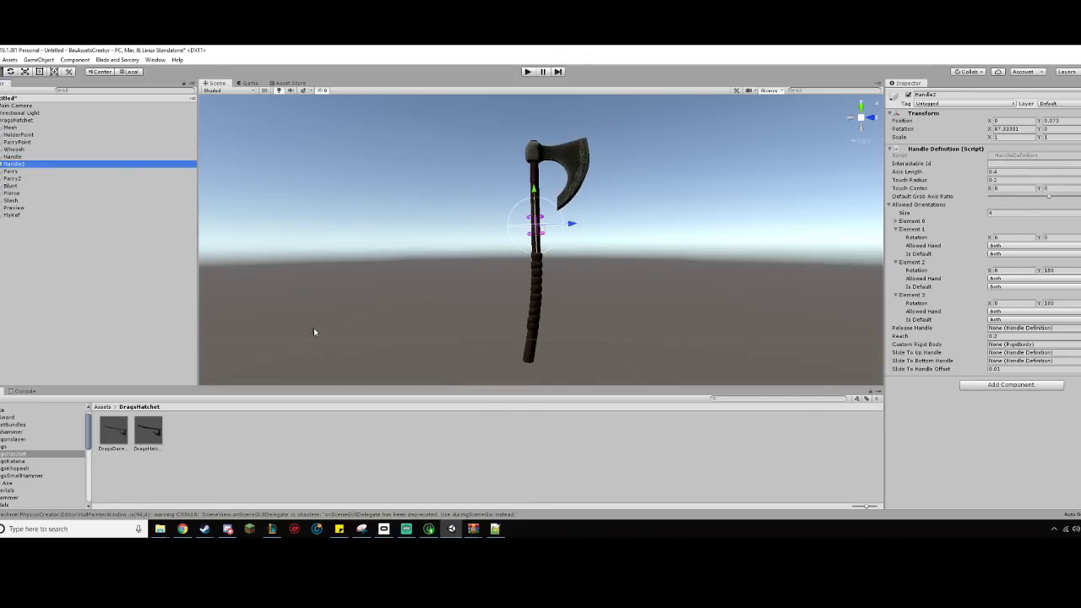
- Switch to Notepad++ and view the damagers and Interactables sections in Item_Weapon_DragsSmallHammer.json
{"action": "mouse_move", "coordinate": [472, 529]}
{"action": "left_click", "coordinate": [513, 488]}
{"action": "scroll", "coordinate": [599, 233], "scroll_direction": "down", "scroll_amount": 5}
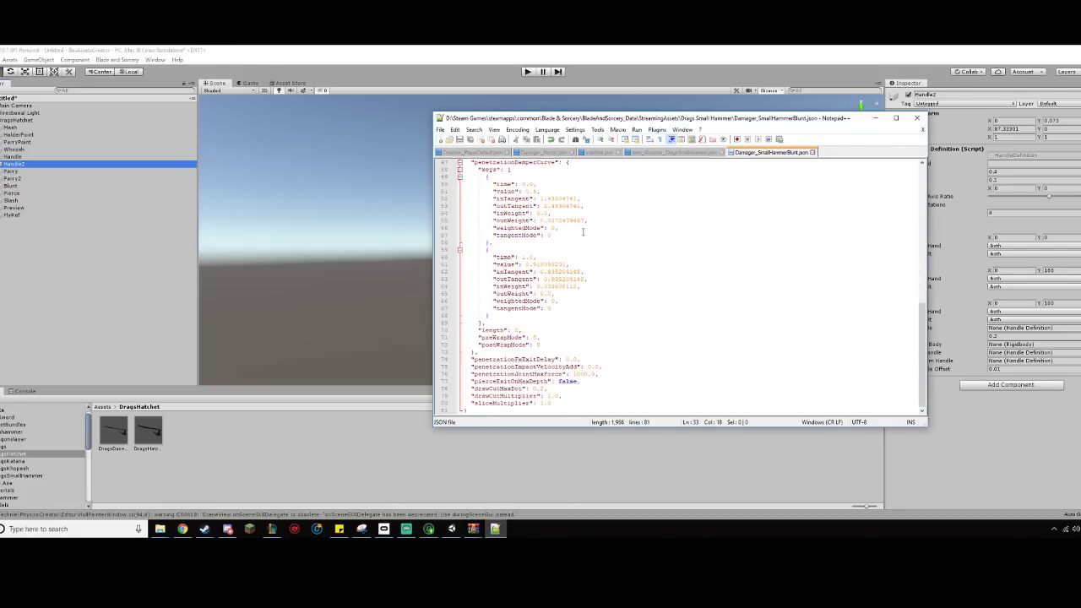
{"action": "left_click", "coordinate": [704, 152]}
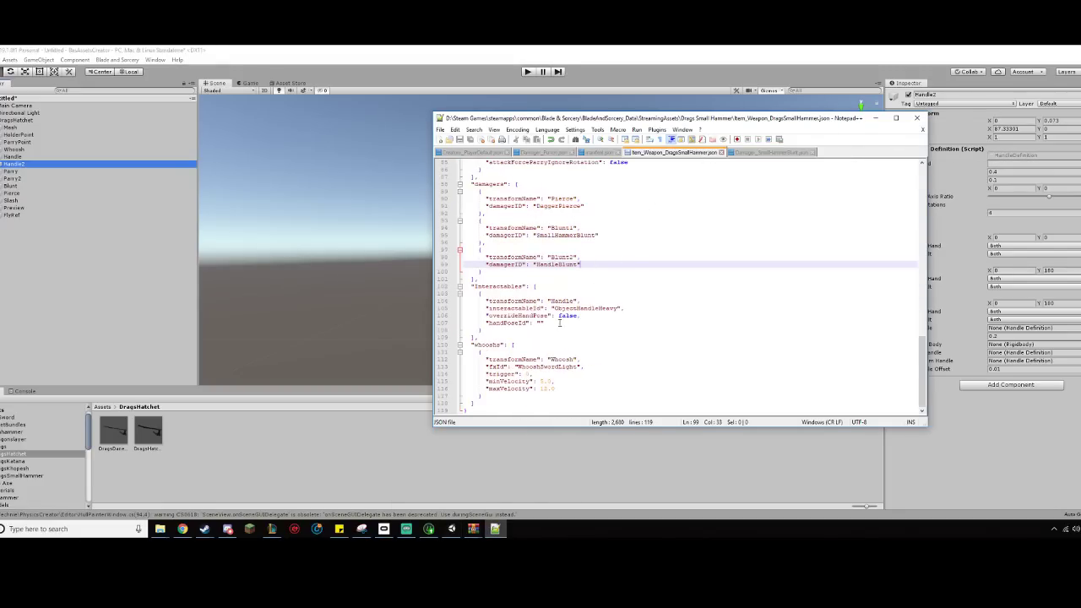
- Duplicate the Handle entry under Interactables and set the copy's transformName to "Handle2", separating the entries with a comma
{"action": "left_click_drag", "start_coordinate": [472, 286], "coordinate": [541, 311]}
{"action": "left_click_drag", "start_coordinate": [480, 330], "coordinate": [475, 301]}
{"action": "left_click", "coordinate": [487, 335]}
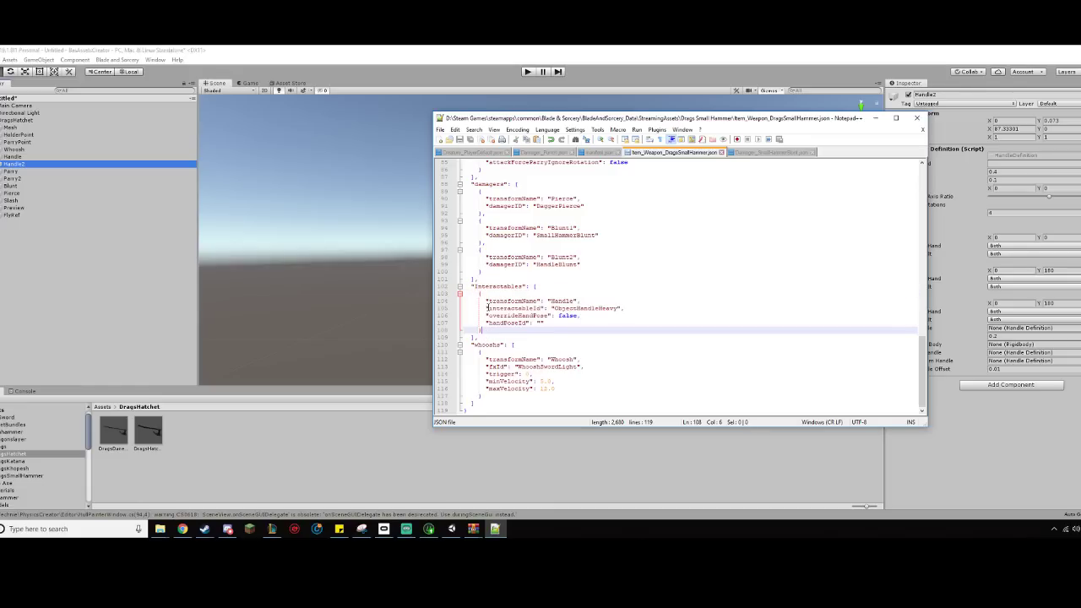
{"action": "type", "text": ","}
{"action": "key", "text": "Return"}
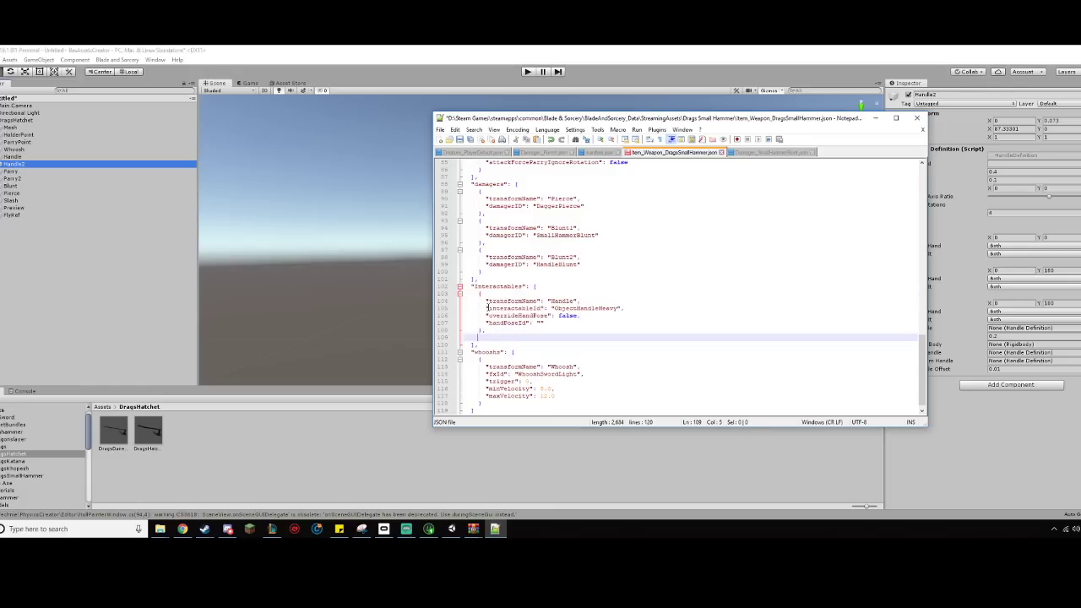
{"action": "type", "text": "{ \t\t\t\"transformName\": \"Handle\", \t\t\t\"interactableId\": \"ObjectHandleHeavy\", \t\t\t\"overrideHandPose\": false, \t\t\t\"handPoseId\": \"\" \t\t}"}
{"action": "left_click", "coordinate": [575, 345]}
{"action": "type", "text": "2"}
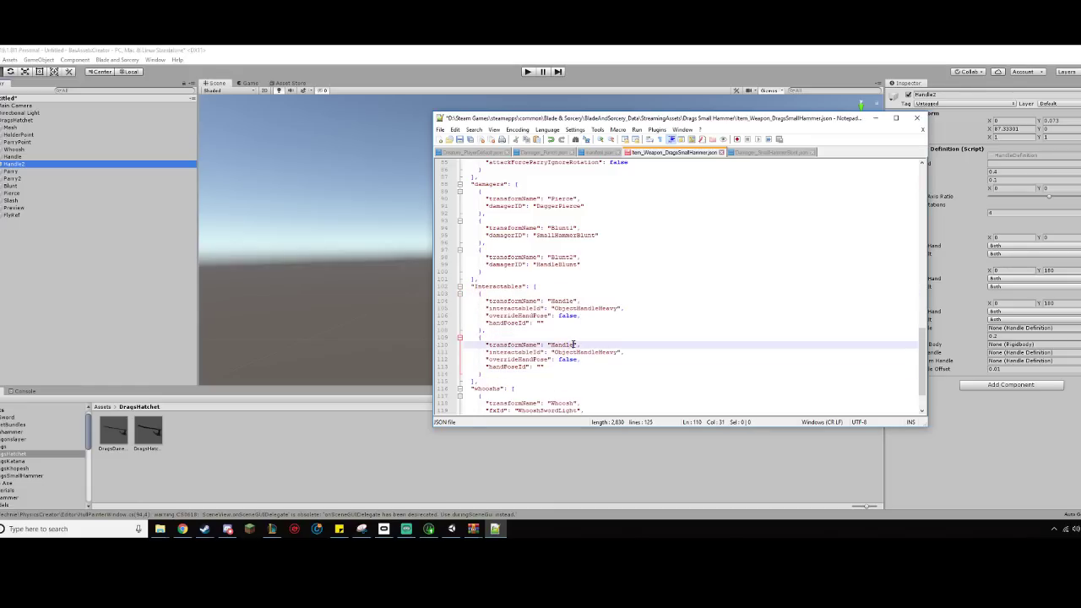
{"action": "left_click", "coordinate": [656, 366]}
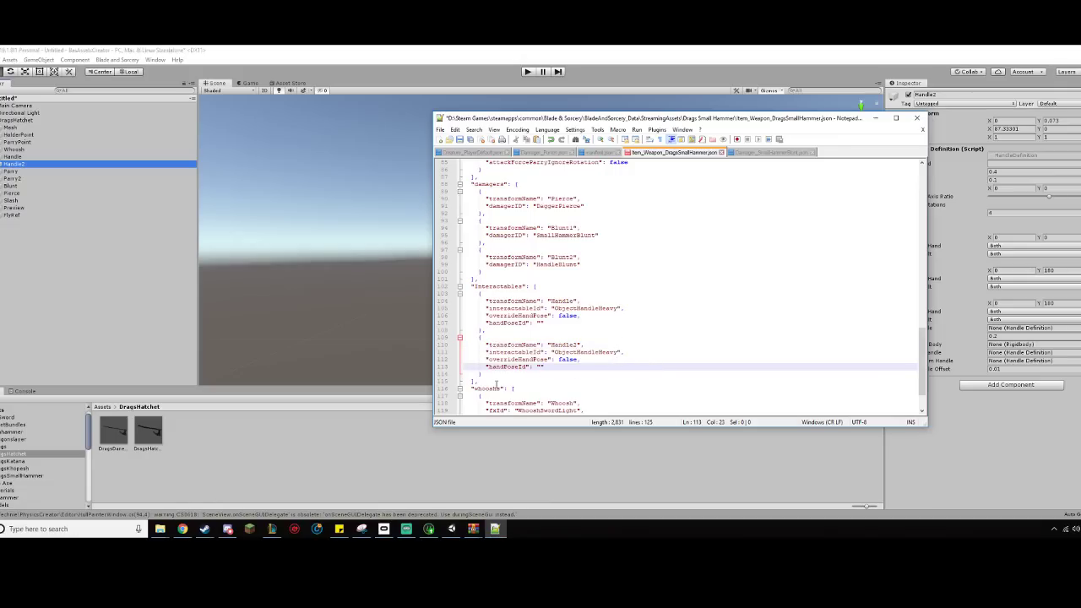
- Remove the Handle2 entry and its separating comma from Interactables, save Item_Weapon_DragsSmallHammer.json and close Notepad++
{"action": "left_click_drag", "start_coordinate": [495, 374], "coordinate": [483, 330]}
{"action": "key", "text": "BackSpace"}
{"action": "left_click", "coordinate": [517, 316]}
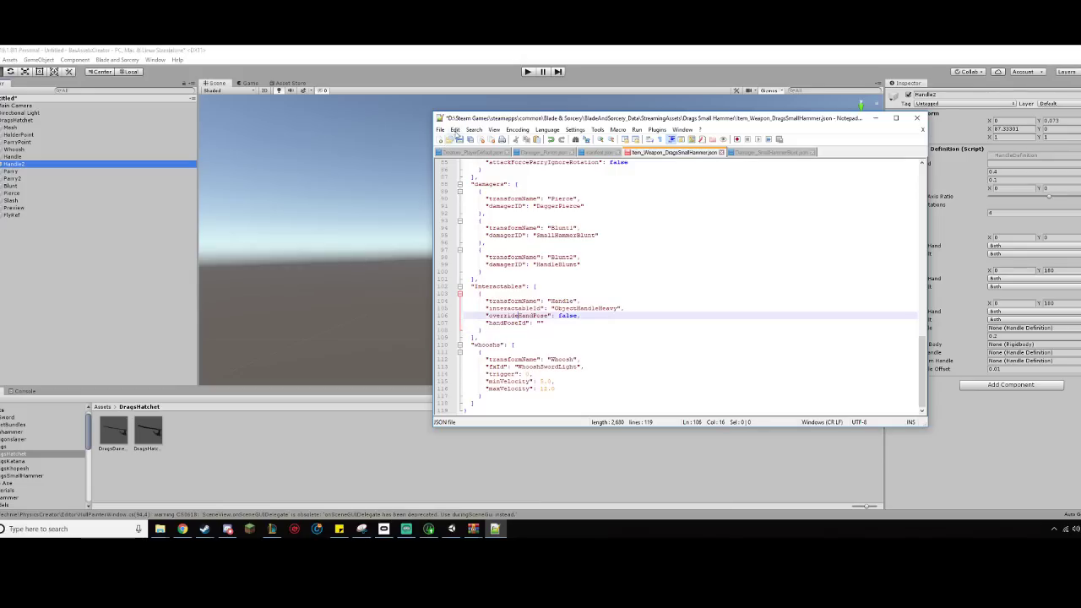
{"action": "left_click", "coordinate": [459, 140]}
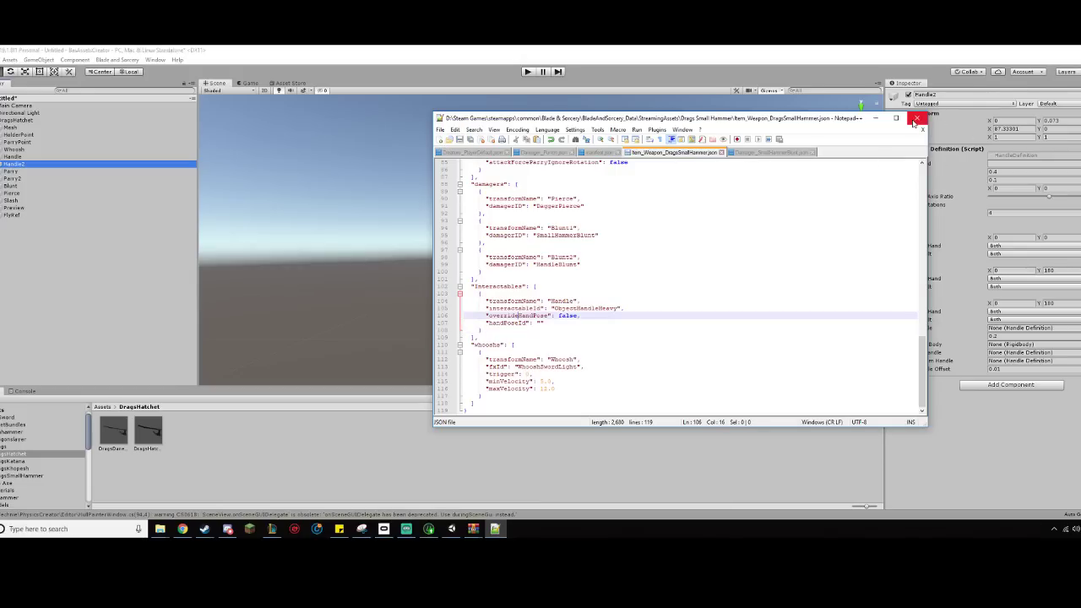
{"action": "left_click", "coordinate": [913, 123]}
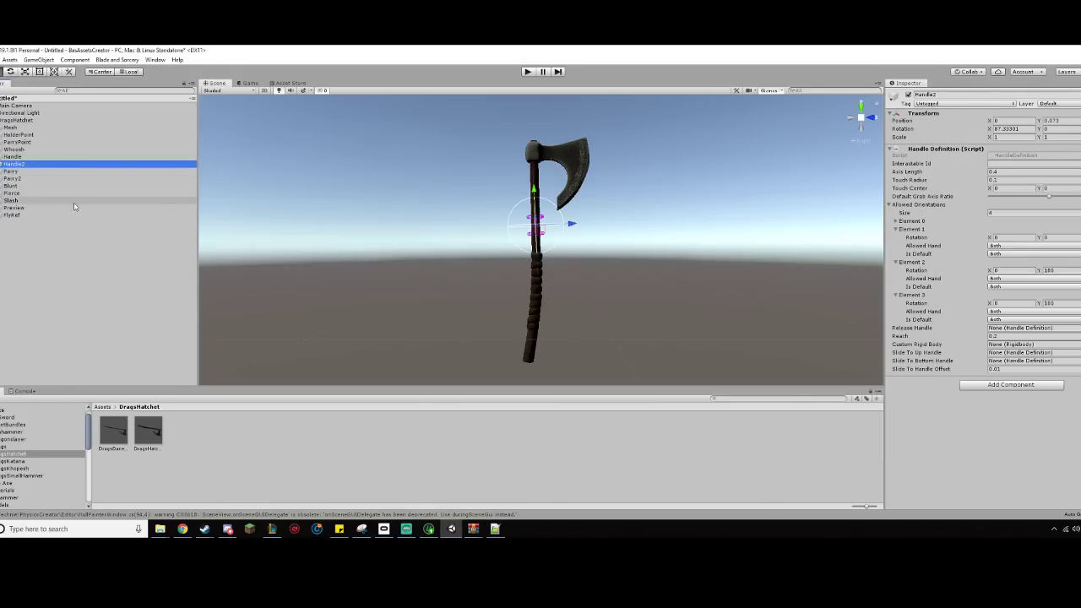
- Place the Drag's Dragonslayer prefab from the Assets/1HSword folder into the scene and delete the DragsHatchet object
{"action": "left_click", "coordinate": [23, 418]}
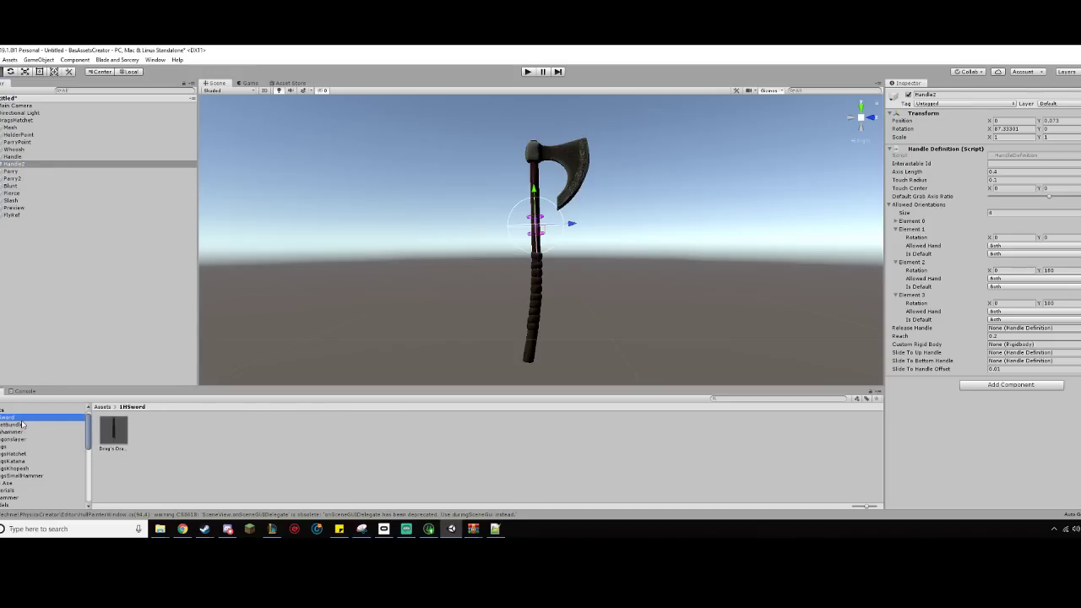
{"action": "left_click_drag", "start_coordinate": [116, 441], "coordinate": [98, 355]}
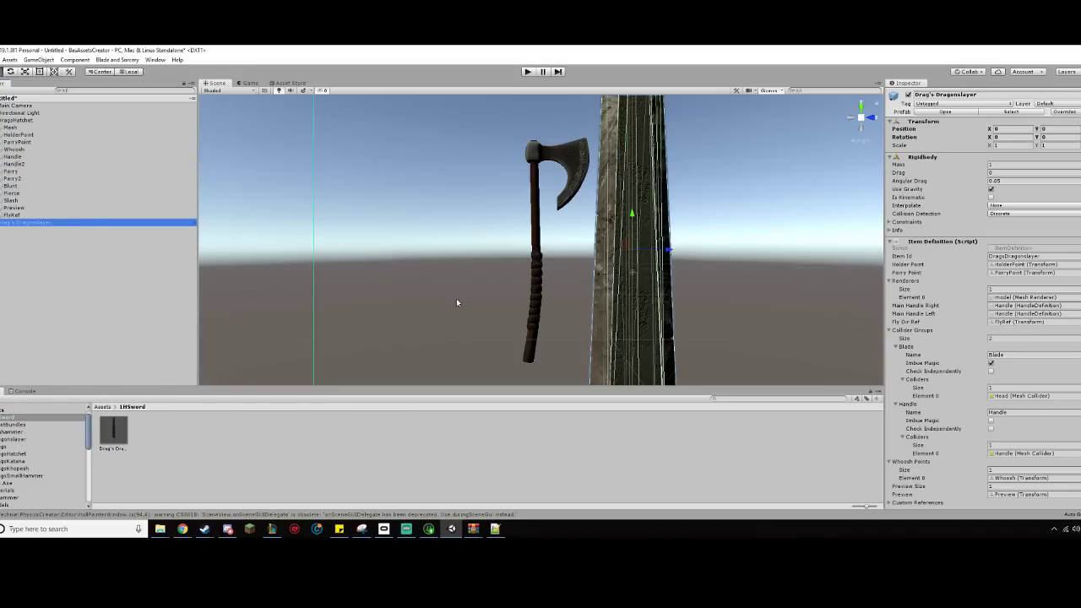
{"action": "scroll", "coordinate": [398, 291], "scroll_direction": "down", "scroll_amount": 5}
{"action": "middle_click_drag", "start_coordinate": [541, 319], "coordinate": [487, 323]}
{"action": "scroll", "coordinate": [488, 326], "scroll_direction": "up", "scroll_amount": 1}
{"action": "left_click", "coordinate": [34, 120]}
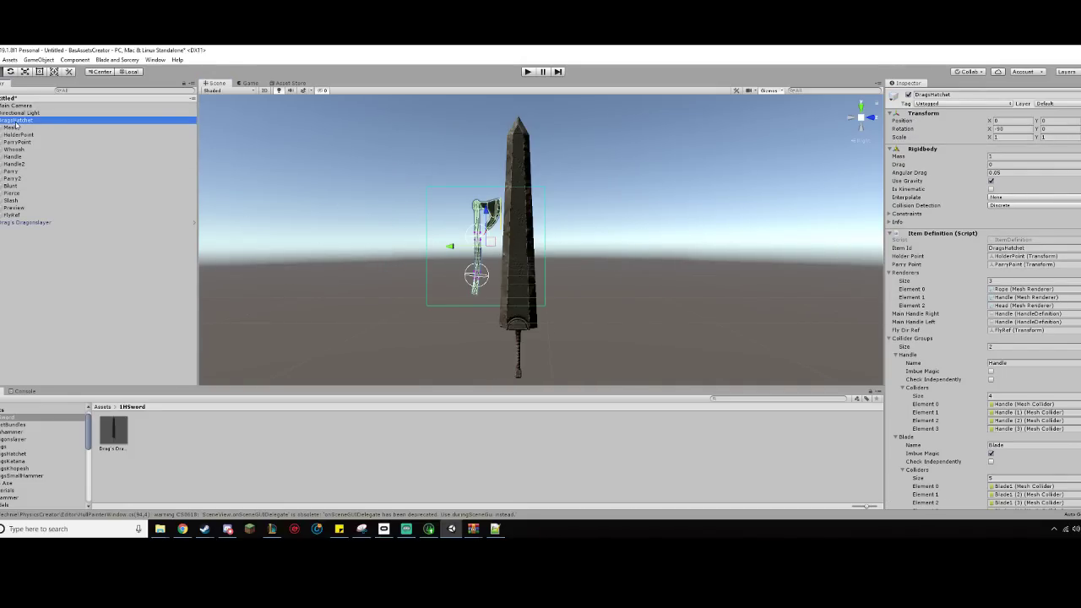
{"action": "key", "text": "Delete"}
{"action": "scroll", "coordinate": [577, 253], "scroll_direction": "up", "scroll_amount": 2}
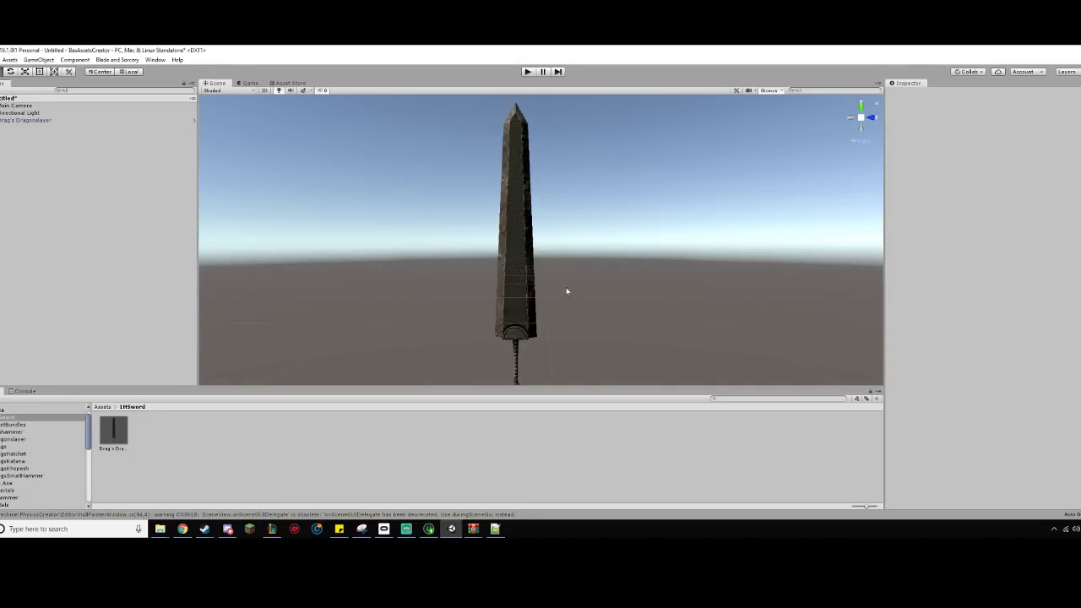
- Unpack the Drag's Dragonslayer prefab in the scene and expand its child objects
{"action": "right_click", "coordinate": [20, 122]}
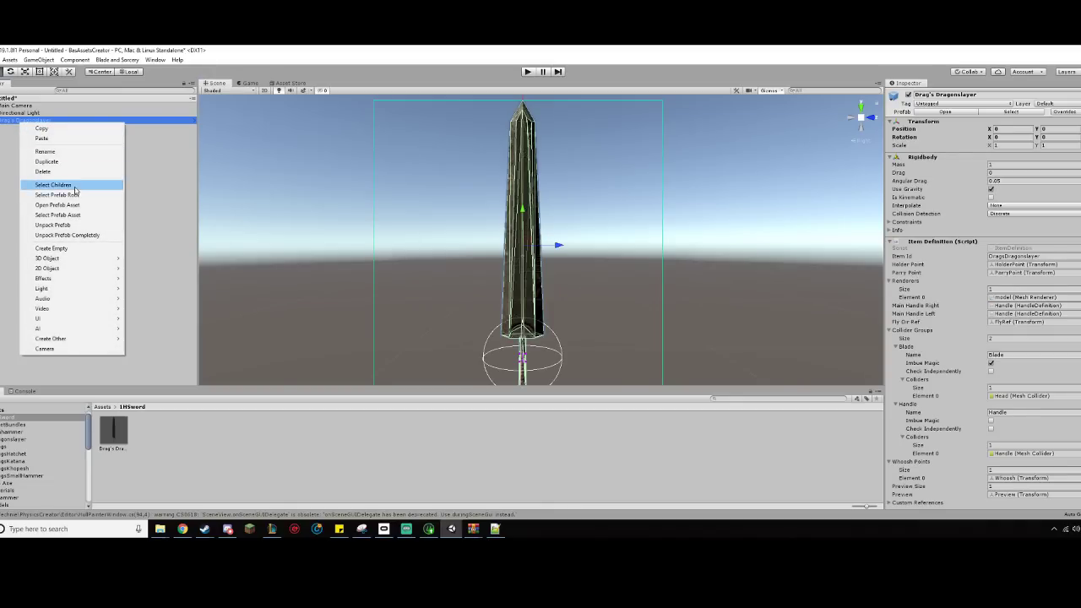
{"action": "left_click", "coordinate": [74, 225]}
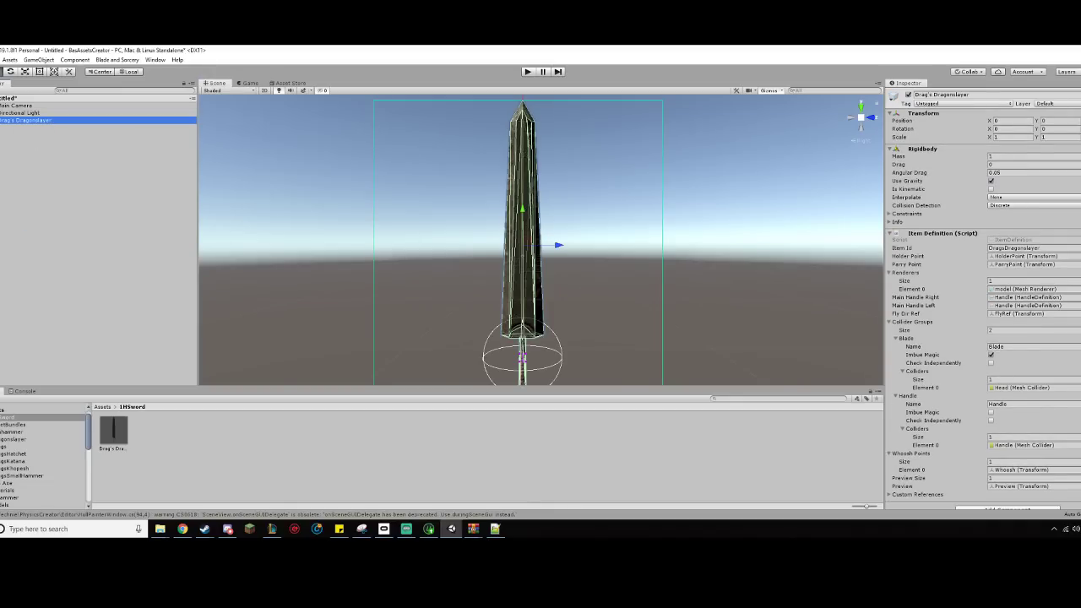
{"action": "left_click", "coordinate": [0, 119]}
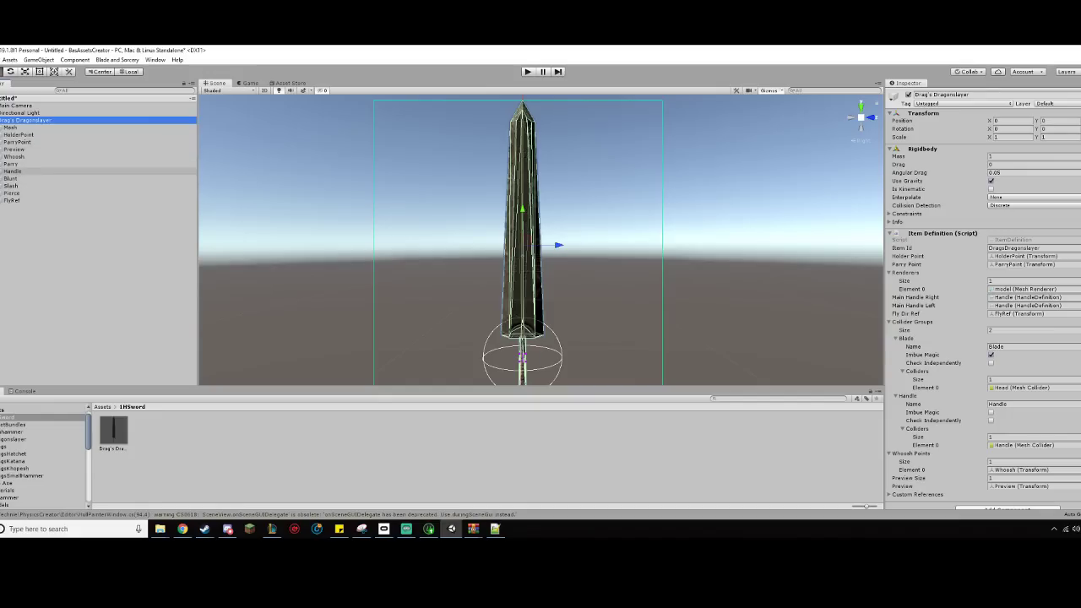
- Examine the Dragonslayer's Pierce damager settings and its penetration line from the blade tip down to the handle
{"action": "double_click", "coordinate": [11, 192]}
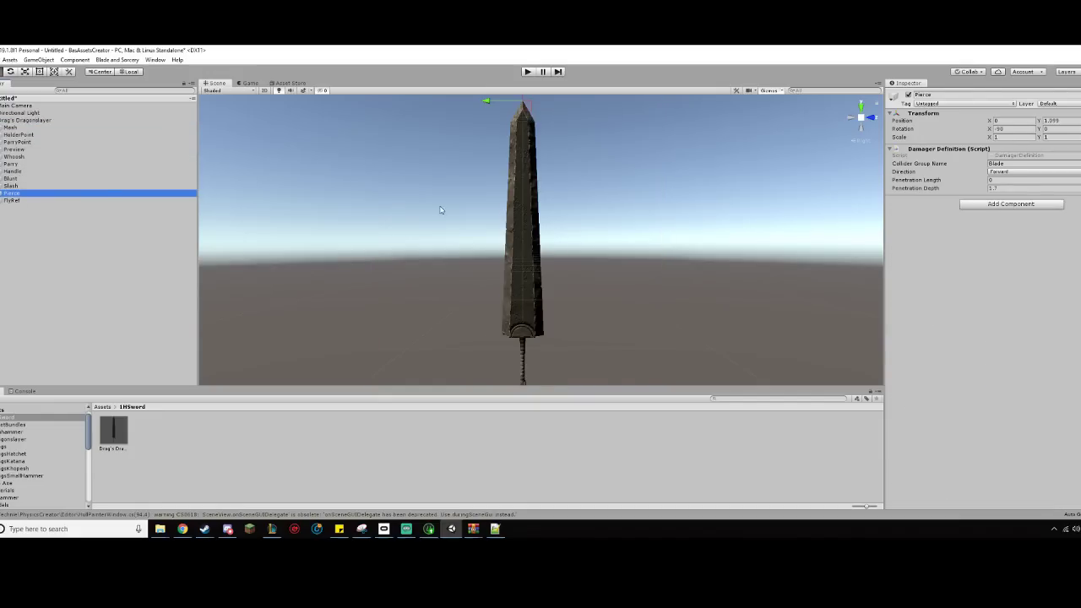
{"action": "scroll", "coordinate": [567, 288], "scroll_direction": "up", "scroll_amount": 1}
{"action": "scroll", "coordinate": [562, 279], "scroll_direction": "up", "scroll_amount": 4}
{"action": "middle_click_drag", "start_coordinate": [550, 252], "coordinate": [555, 319]}
{"action": "scroll", "coordinate": [563, 313], "scroll_direction": "up", "scroll_amount": 3}
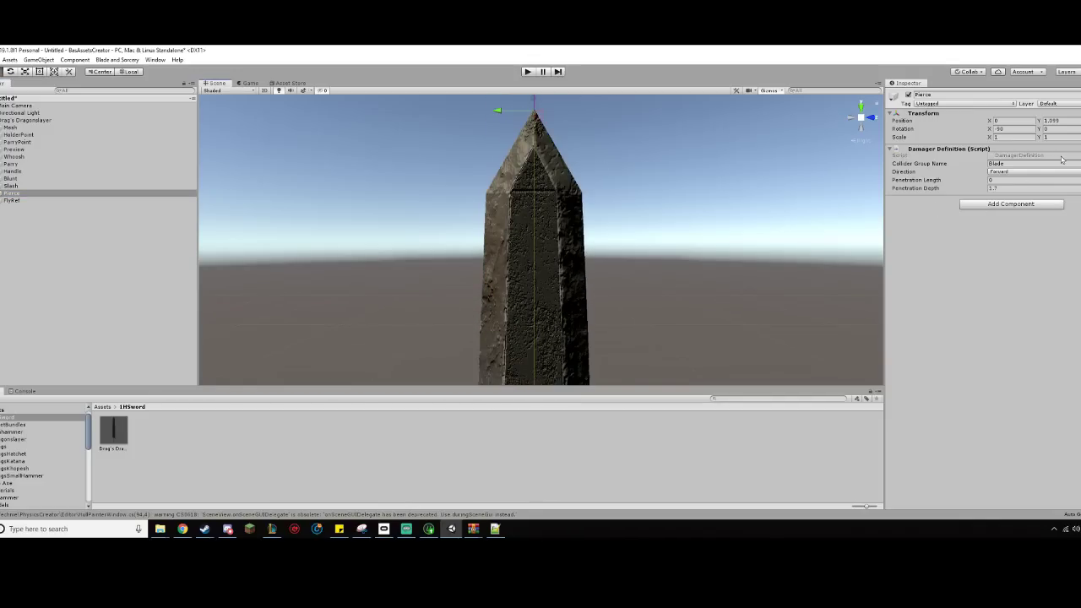
{"action": "middle_click_drag", "start_coordinate": [570, 301], "coordinate": [584, 203]}
{"action": "mouse_move", "coordinate": [595, 338]}
{"action": "middle_mouse_down"}
{"action": "mouse_move", "coordinate": [598, 288]}
{"action": "mouse_move", "coordinate": [636, 200]}
{"action": "middle_mouse_up"}
{"action": "scroll", "coordinate": [637, 203], "scroll_direction": "down", "scroll_amount": 3}
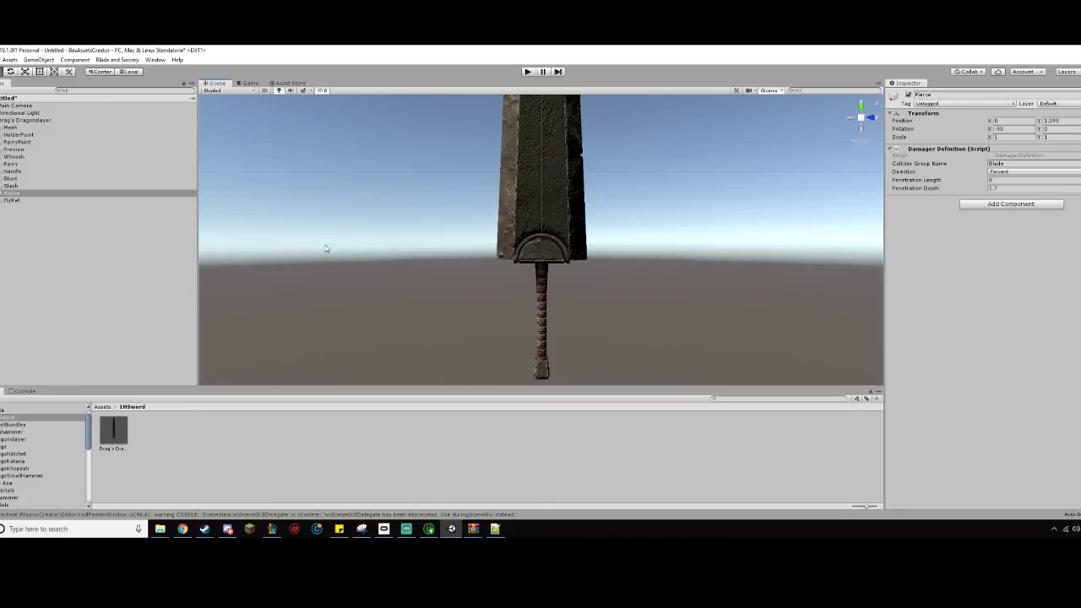
- Examine the Dragonslayer's Slash damager direction, penetration length and depth, and its placement along the whole blade
{"action": "left_click", "coordinate": [64, 187]}
{"action": "middle_click_drag", "start_coordinate": [370, 188], "coordinate": [347, 350]}
{"action": "middle_click_drag", "start_coordinate": [431, 160], "coordinate": [421, 378]}
{"action": "middle_click_drag", "start_coordinate": [500, 315], "coordinate": [500, 111]}
{"action": "middle_click_drag", "start_coordinate": [504, 317], "coordinate": [512, 135]}
{"action": "middle_click_drag", "start_coordinate": [519, 198], "coordinate": [514, 355]}
{"action": "middle_click_drag", "start_coordinate": [513, 258], "coordinate": [524, 353]}
{"action": "mouse_move", "coordinate": [506, 176]}
{"action": "middle_mouse_down"}
{"action": "mouse_move", "coordinate": [512, 273]}
{"action": "mouse_move", "coordinate": [515, 246]}
{"action": "middle_mouse_up"}
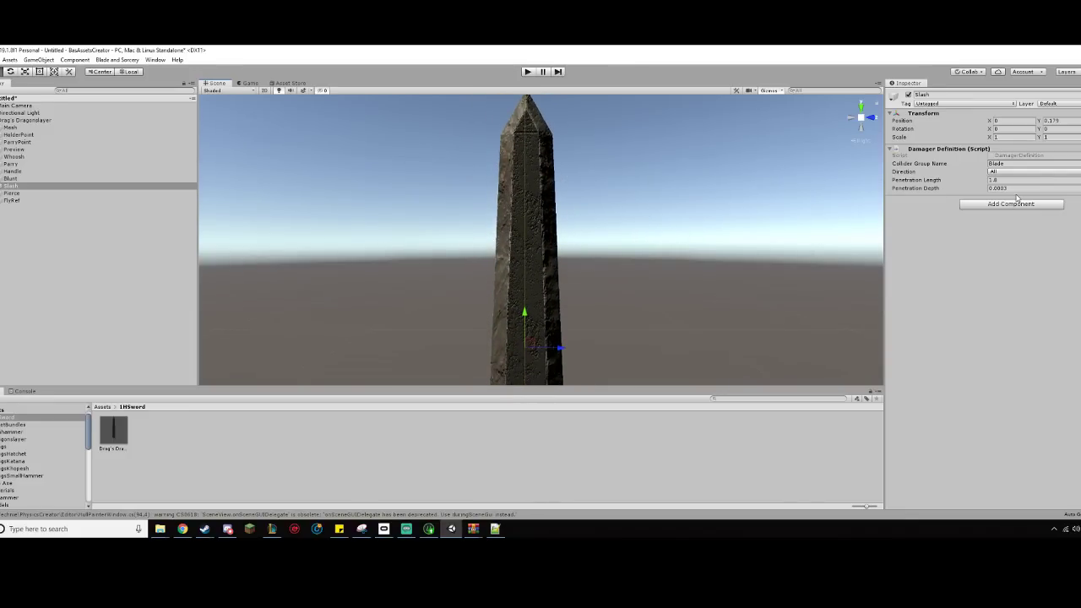
{"action": "scroll", "coordinate": [516, 333], "scroll_direction": "down", "scroll_amount": 10}
{"action": "middle_click_drag", "start_coordinate": [573, 349], "coordinate": [581, 313]}
{"action": "scroll", "coordinate": [582, 314], "scroll_direction": "up", "scroll_amount": 2}
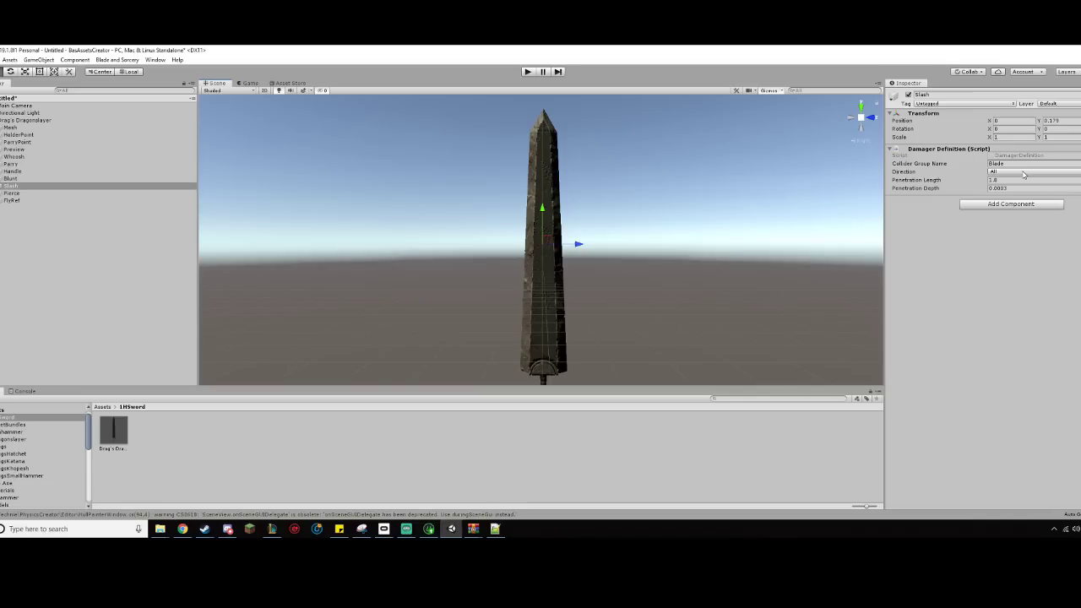
{"action": "left_click", "coordinate": [125, 200]}
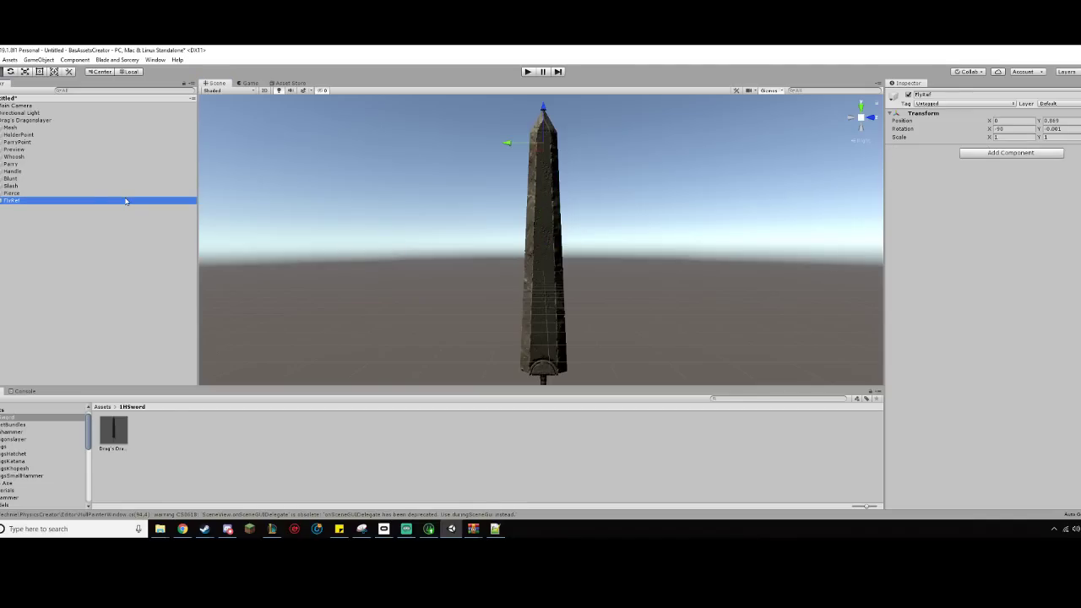
- Examine the Dragonslayer root object's Item Definition, including its Blade and Handle collider groups, whoosh points and preview
{"action": "left_click", "coordinate": [51, 120]}
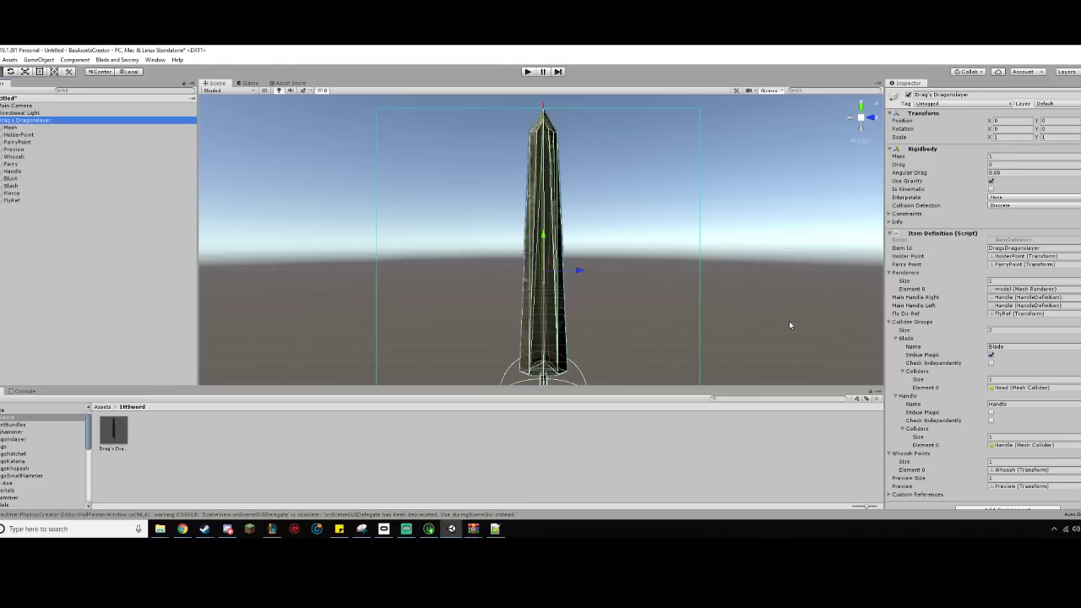
{"action": "scroll", "coordinate": [980, 338], "scroll_direction": "down", "scroll_amount": 1}
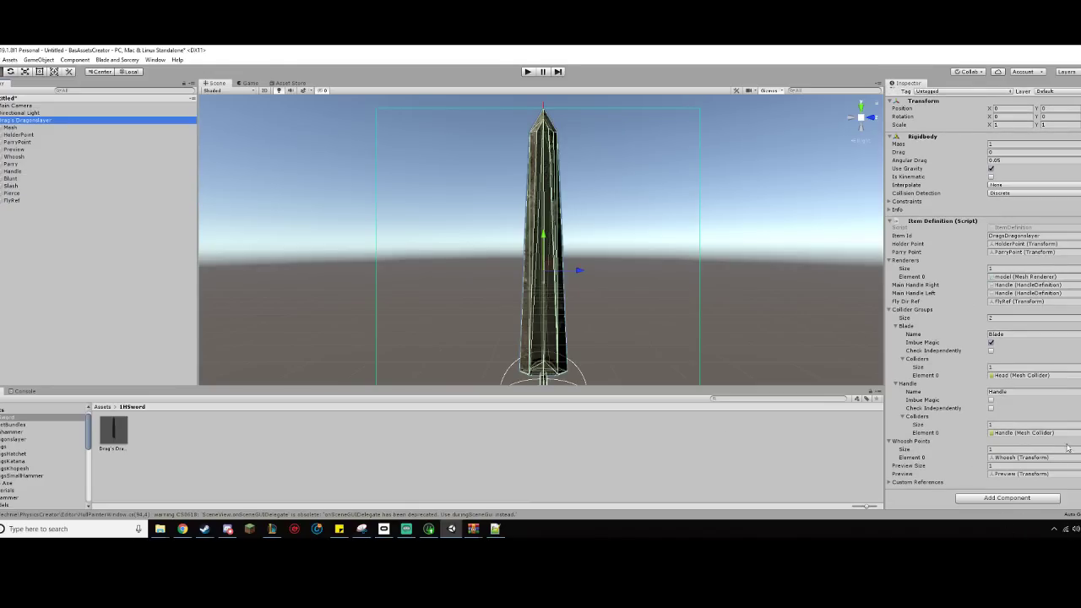
{"action": "scroll", "coordinate": [636, 329], "scroll_direction": "down", "scroll_amount": 4}
{"action": "middle_click_drag", "start_coordinate": [587, 311], "coordinate": [583, 296]}
- Switch to Notepad++ and examine the damagers, interactables and whooshs sections of Item_Weapon_DragsSmallHammer.json
{"action": "mouse_move", "coordinate": [216, 531]}
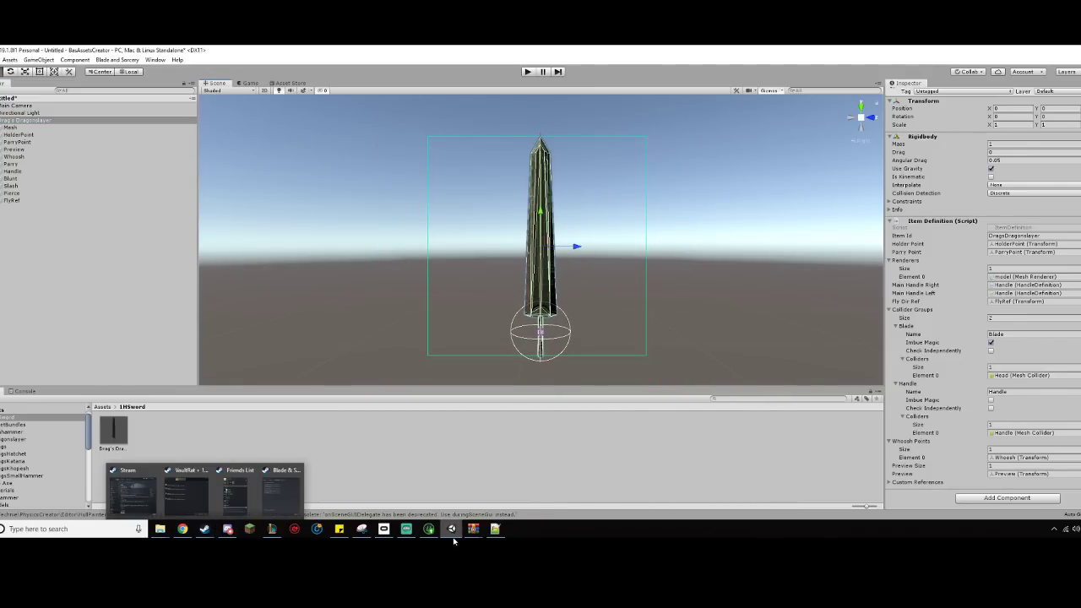
{"action": "left_click", "coordinate": [495, 528]}
{"action": "scroll", "coordinate": [644, 321], "scroll_direction": "up", "scroll_amount": 20}
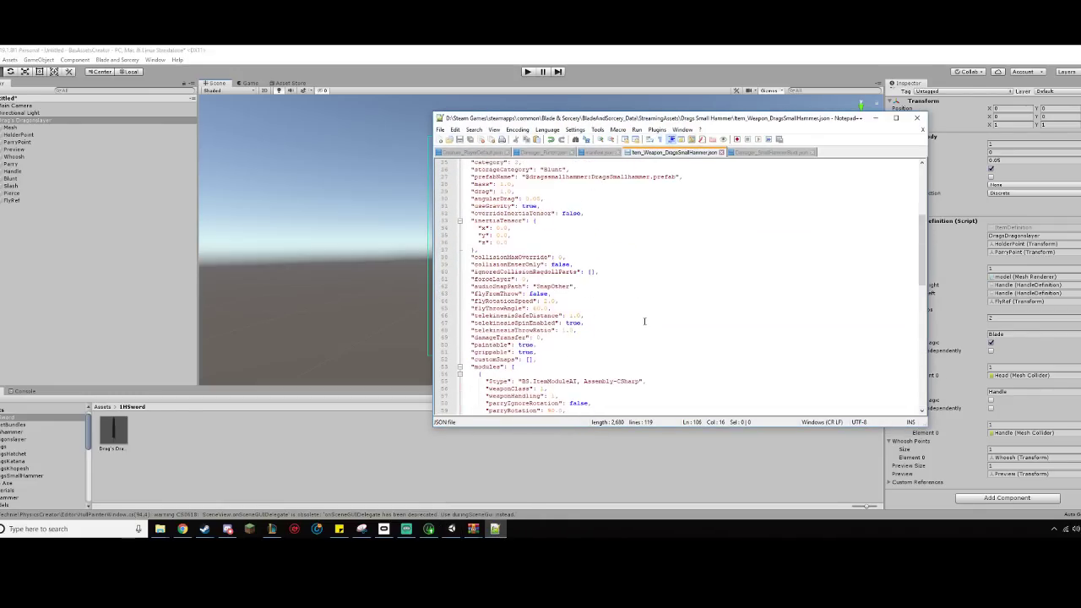
{"action": "scroll", "coordinate": [504, 245], "scroll_direction": "down", "scroll_amount": 20}
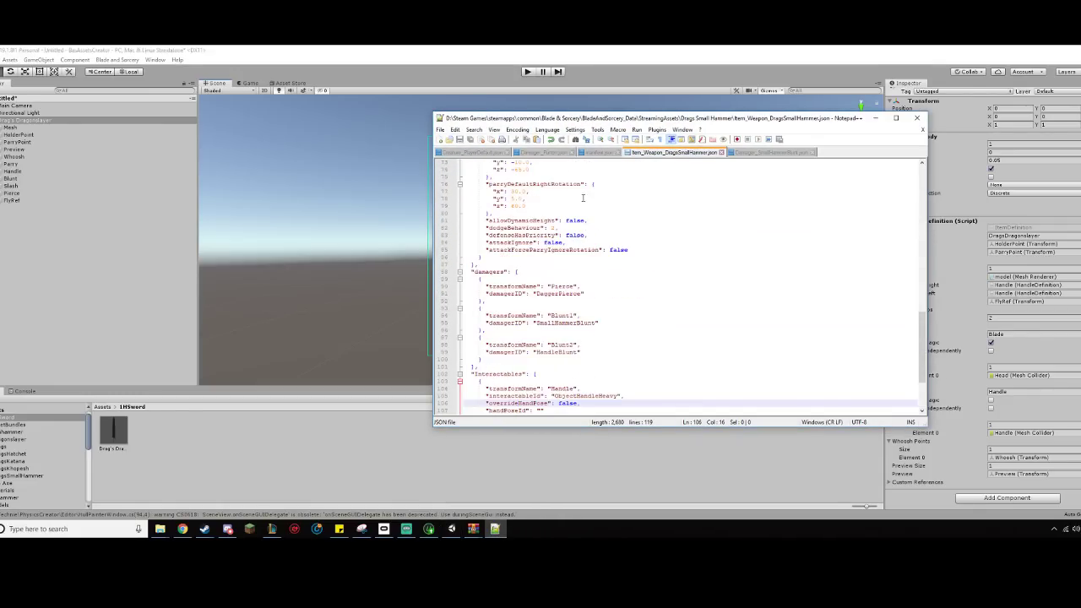
{"action": "scroll", "coordinate": [591, 254], "scroll_direction": "down", "scroll_amount": 4}
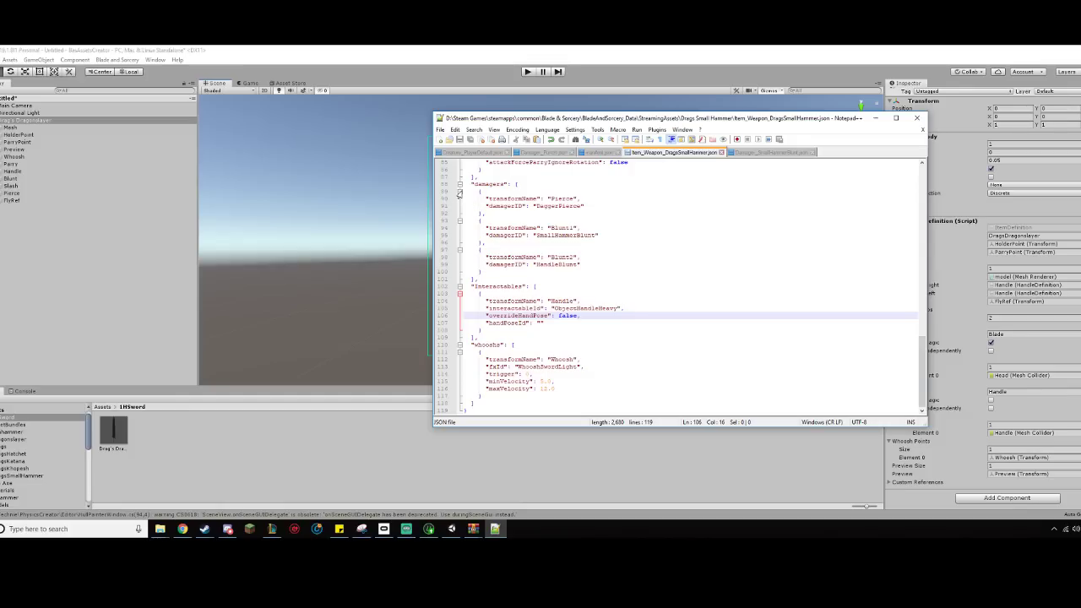
- Highlight the Pierce entry with damagerID DaggerPierce in the damagers list, and review the file back to its beginning
{"action": "left_click_drag", "start_coordinate": [470, 179], "coordinate": [478, 189]}
{"action": "left_click_drag", "start_coordinate": [522, 220], "coordinate": [484, 189]}
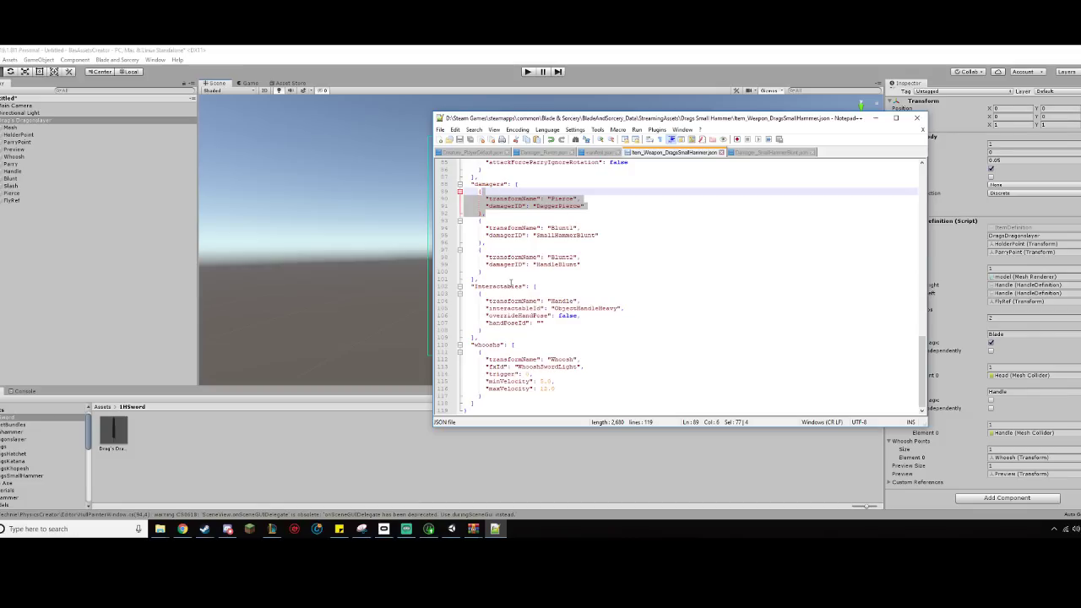
{"action": "scroll", "coordinate": [619, 346], "scroll_direction": "up", "scroll_amount": 8}
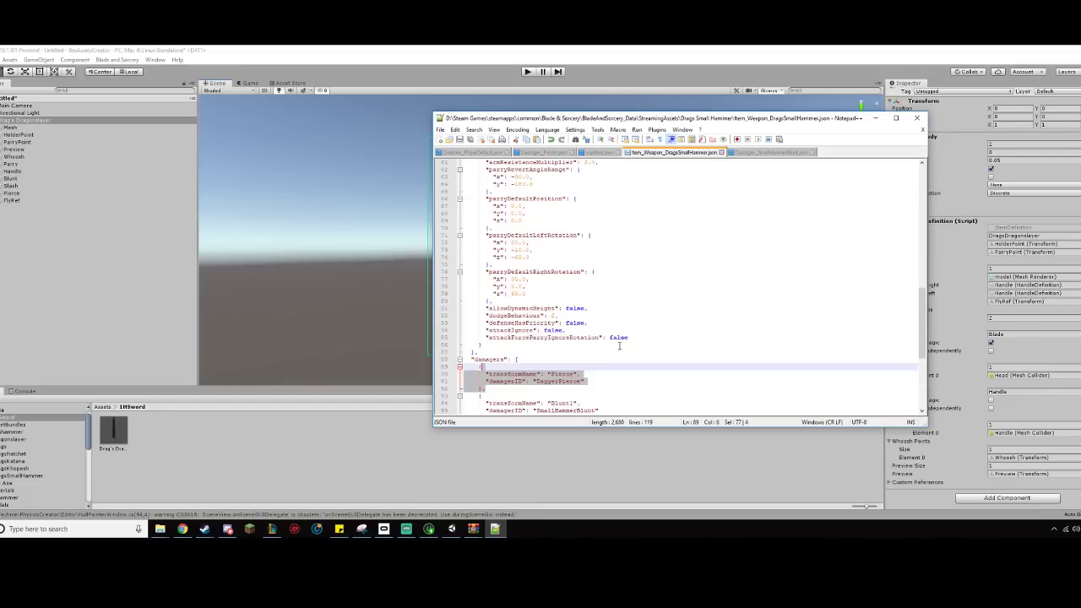
{"action": "scroll", "coordinate": [619, 346], "scroll_direction": "up", "scroll_amount": 20}
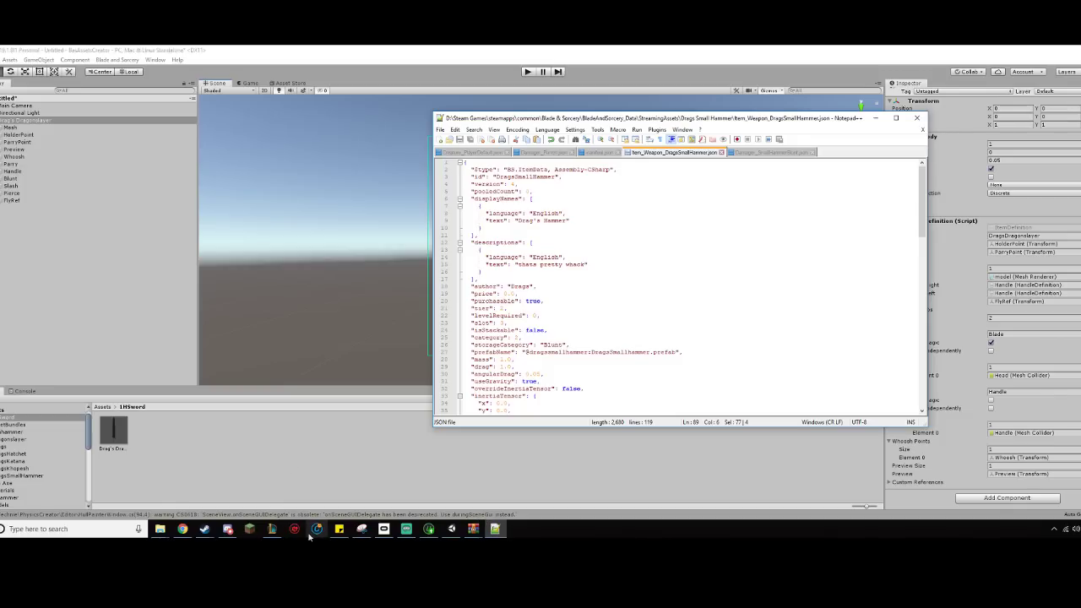
{"action": "left_click", "coordinate": [227, 529]}
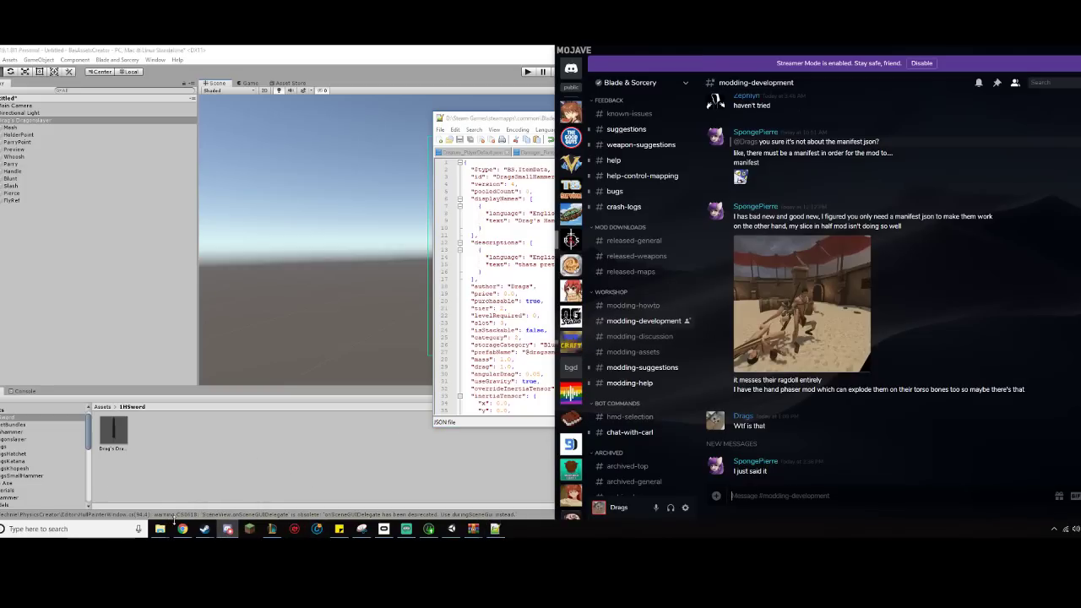
{"action": "left_click", "coordinate": [411, 527]}
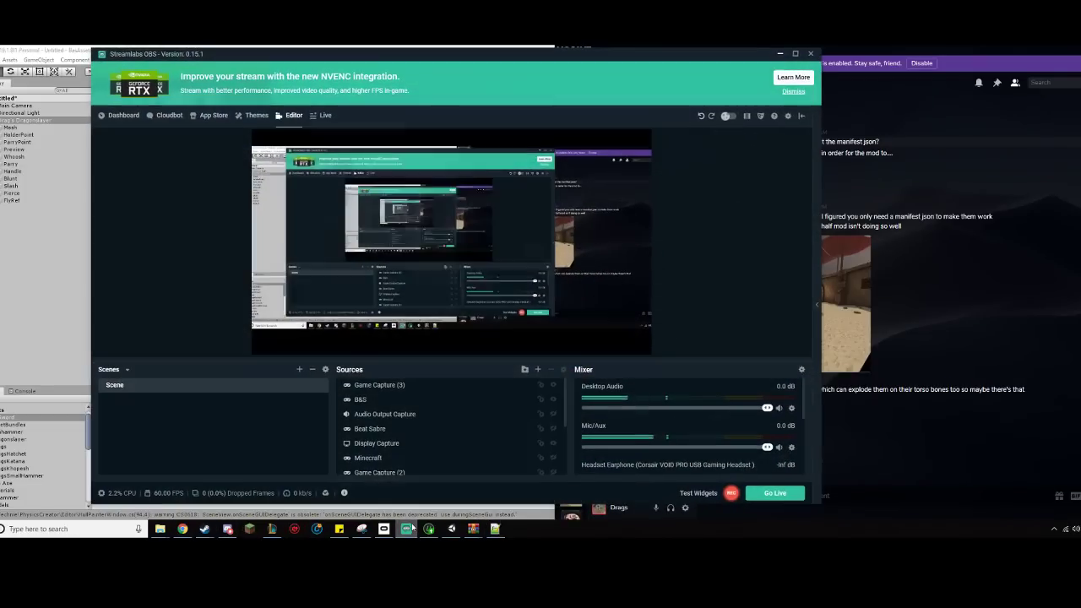